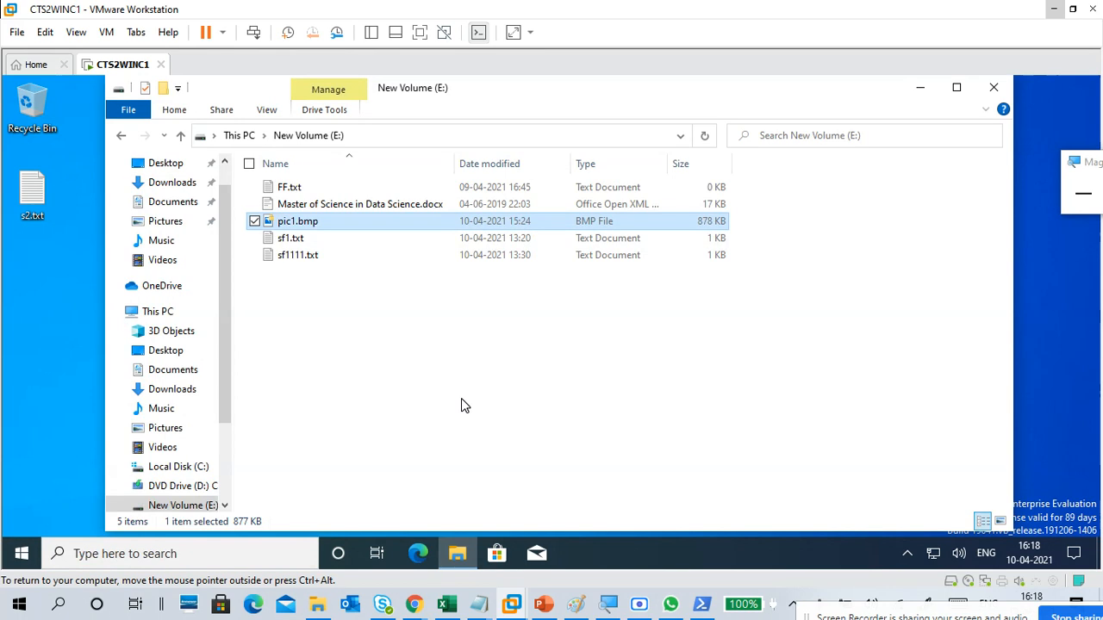
# Step: Open pic1.bmp from New Volume (E:) to view the picture, and close the viewer
pyautogui.press('Return')
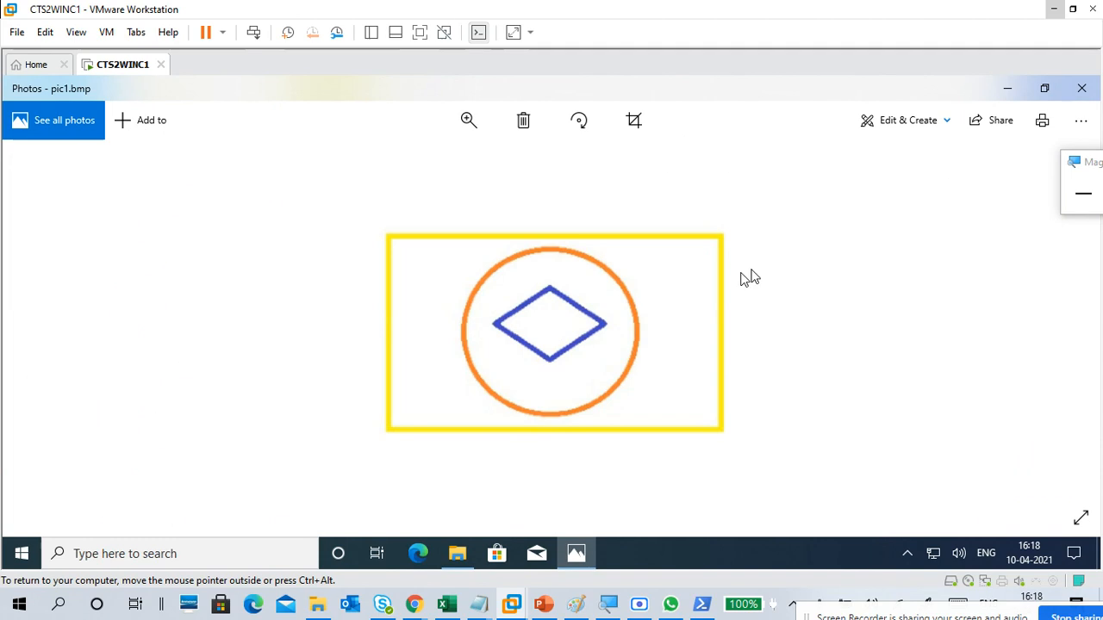
pyautogui.click(1082, 88)
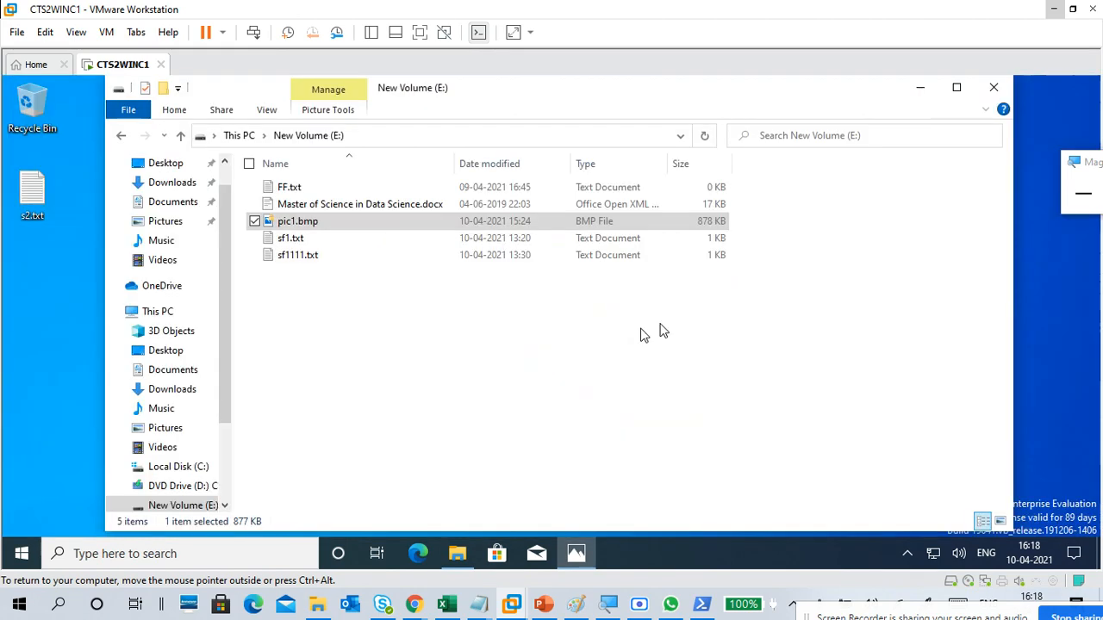
pyautogui.click(482, 349)
# Step: Go to This PC and open the properties of Local Disk (C:)
pyautogui.click(244, 136)
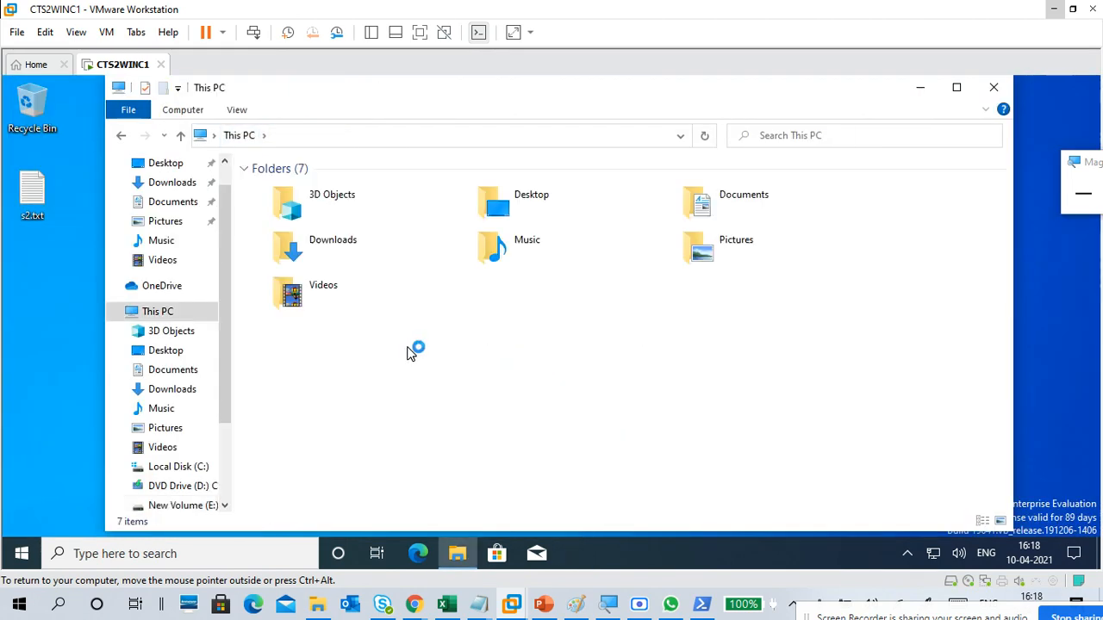
pyautogui.click(408, 350)
pyautogui.rightClick(411, 353)
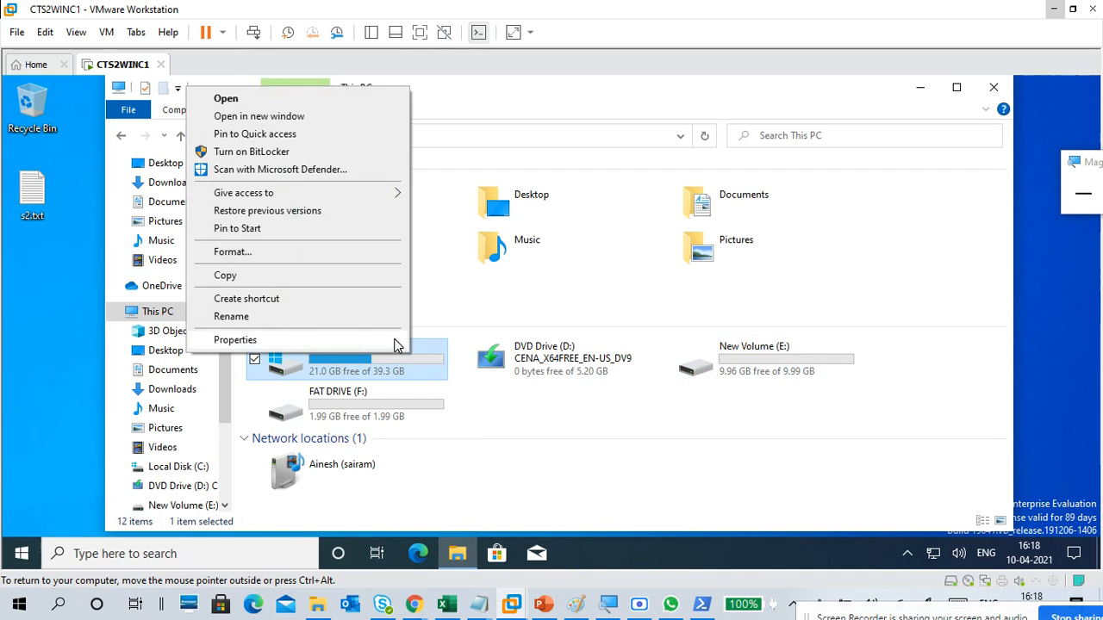
pyautogui.click(397, 340)
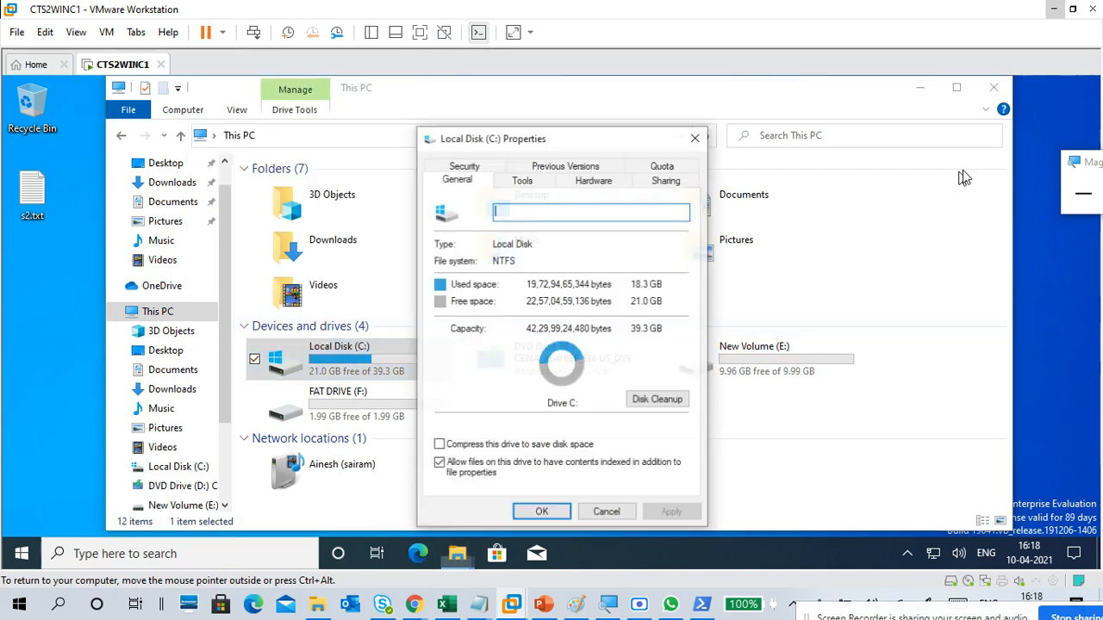
# Step: Magnify the screen to 150% and start Disk Cleanup for drive C:
pyautogui.rightClick(965, 173)
pyautogui.click(891, 178)
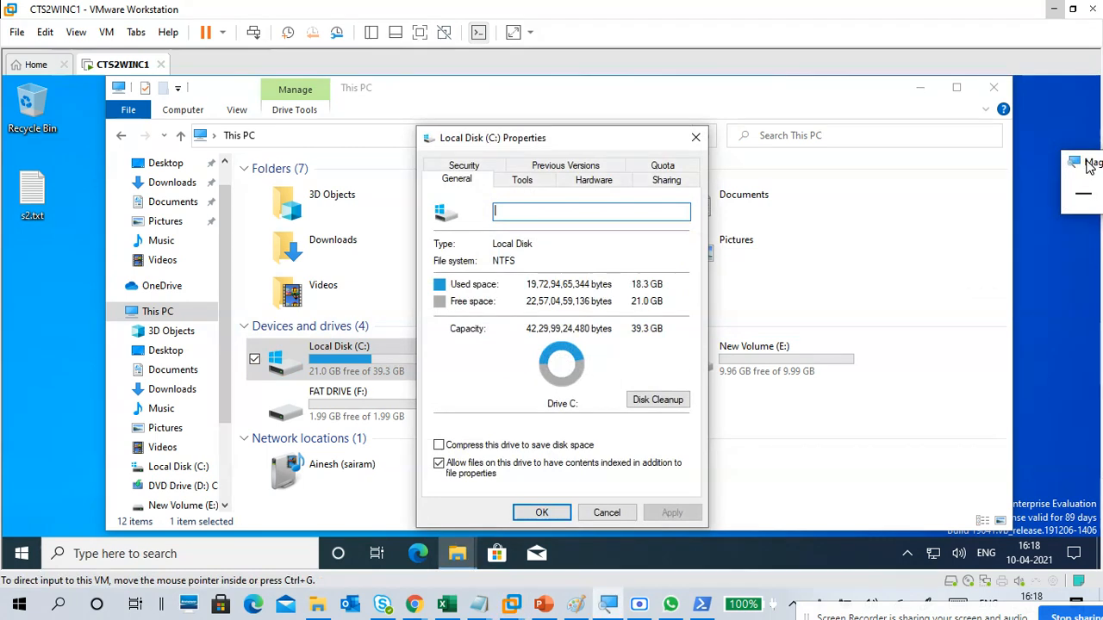
pyautogui.moveTo(1089, 164); pyautogui.dragTo(892, 172)
pyautogui.click(972, 203)
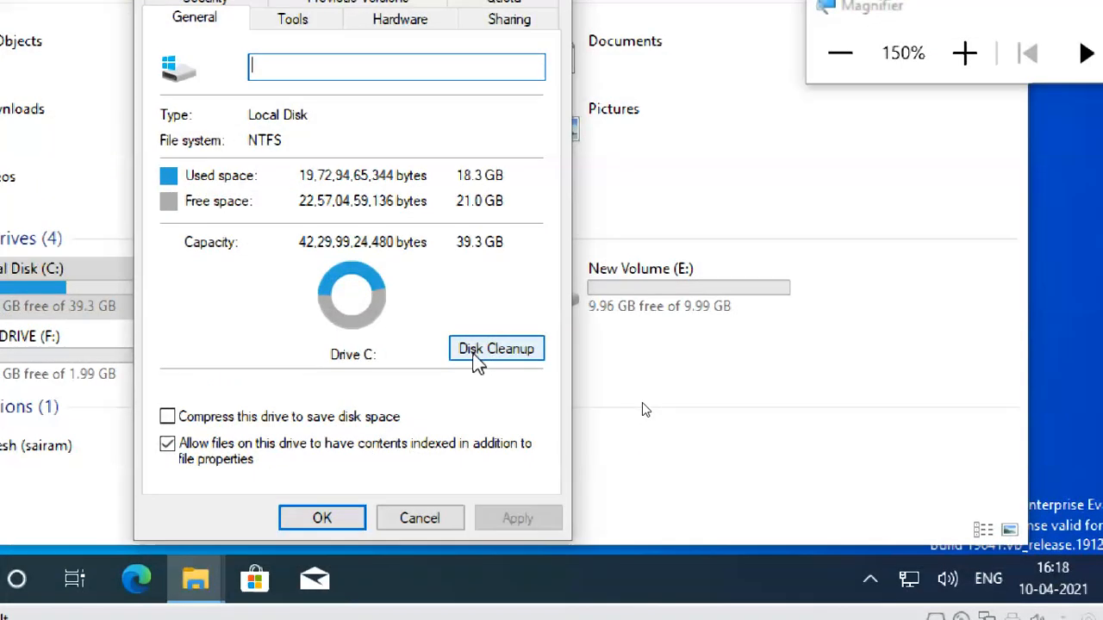
pyautogui.click(472, 364)
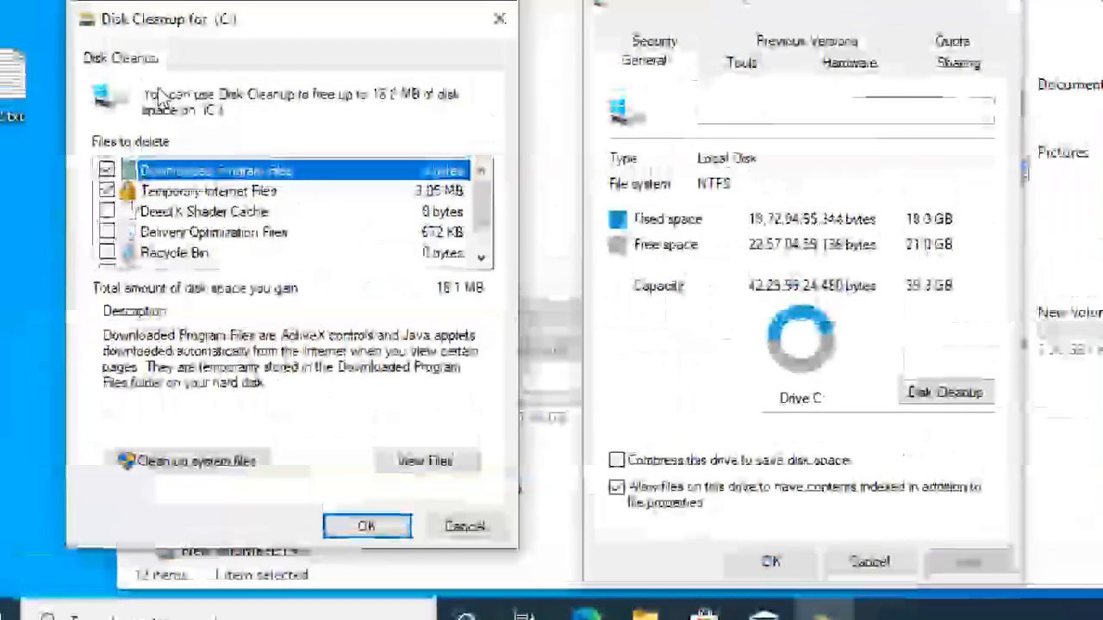
# Step: Include all listed file categories in the cleanup of drive C:, permanently delete those files, and close the drive's properties
pyautogui.click(100, 168)
pyautogui.click(106, 232)
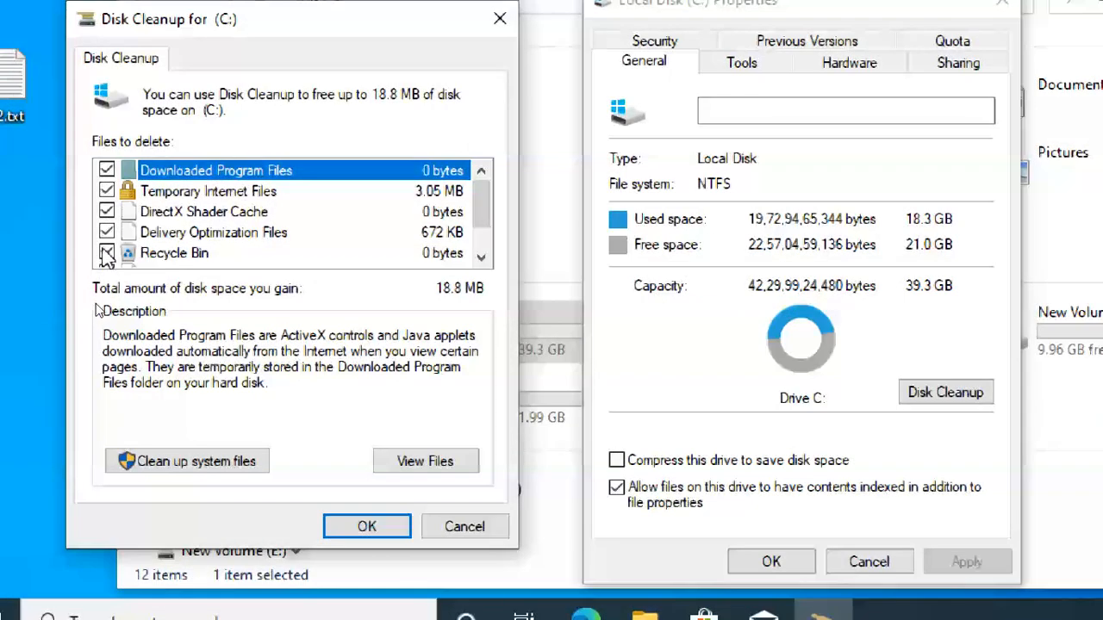
pyautogui.click(106, 253)
pyautogui.scroll(-1, 105, 258)
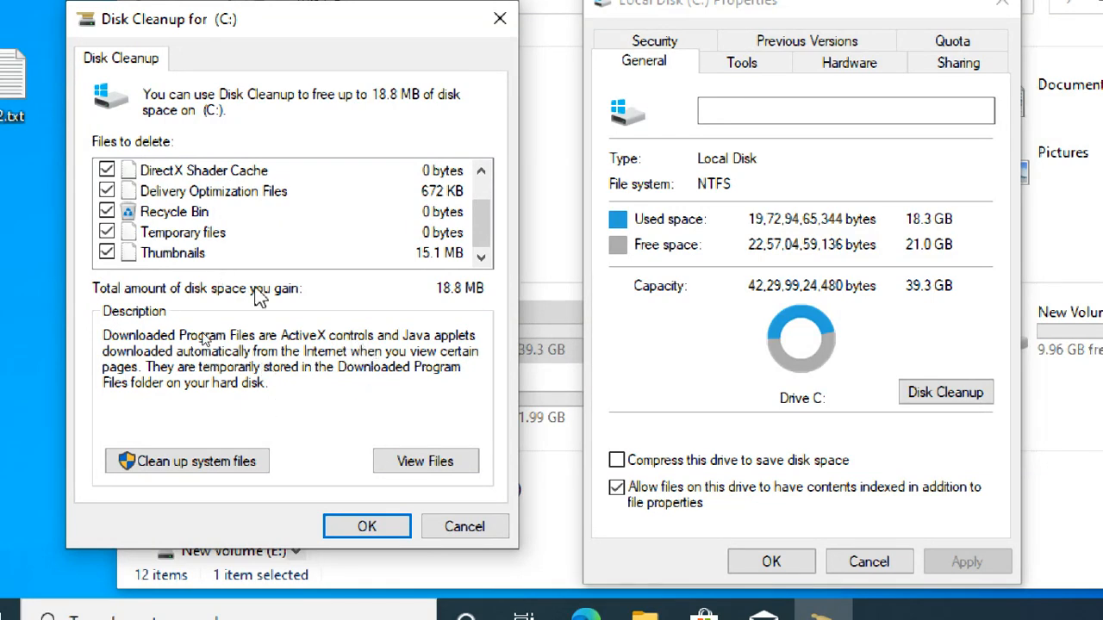
pyautogui.click(390, 533)
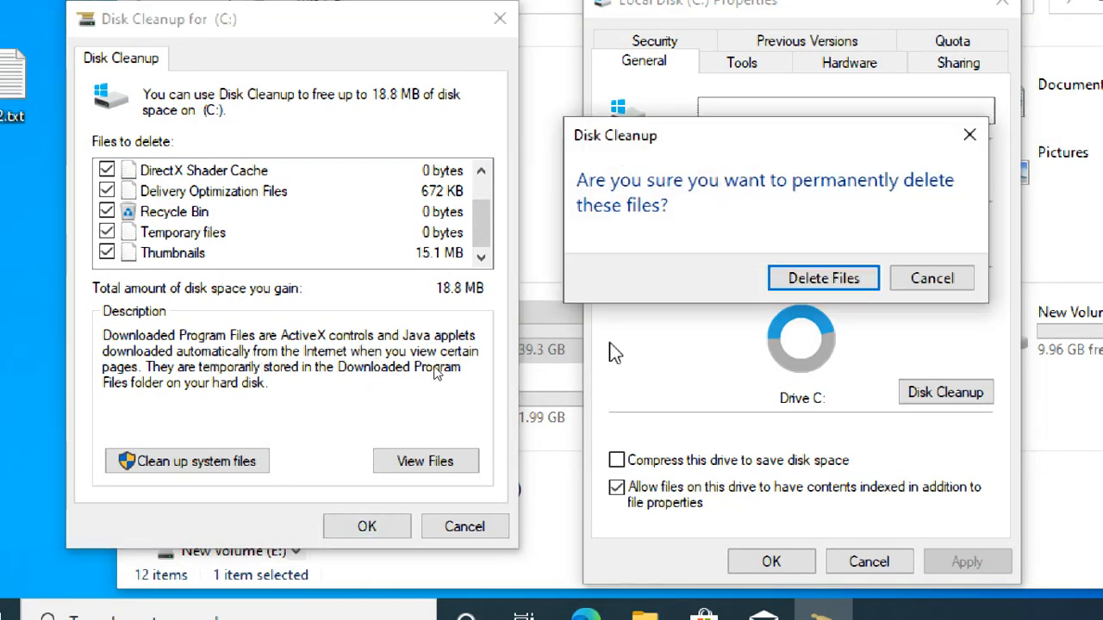
pyautogui.click(851, 283)
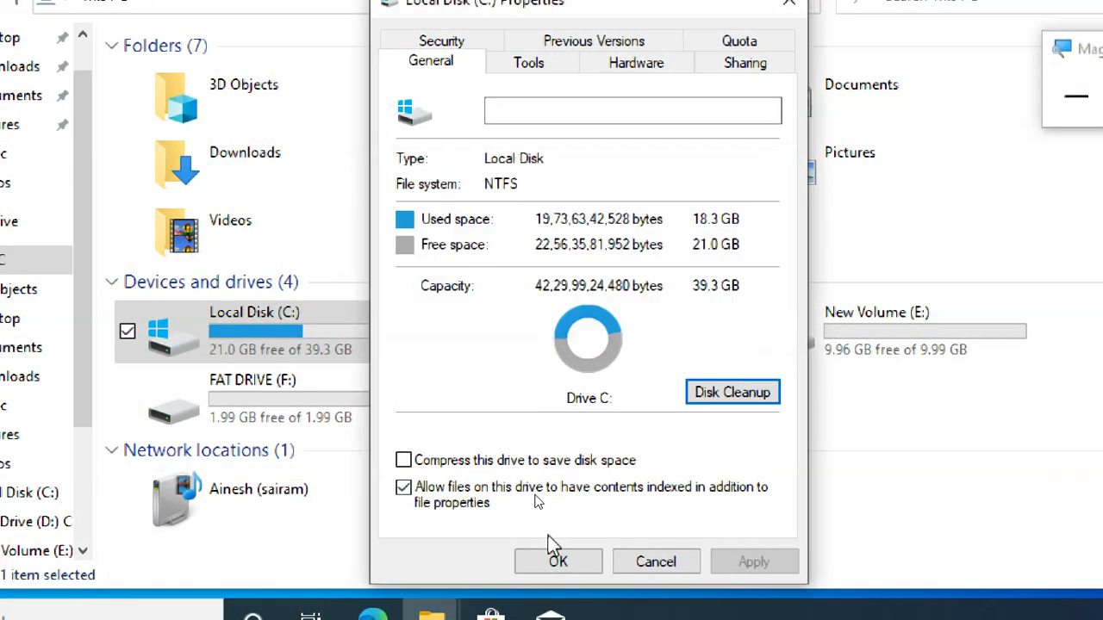
pyautogui.click(558, 562)
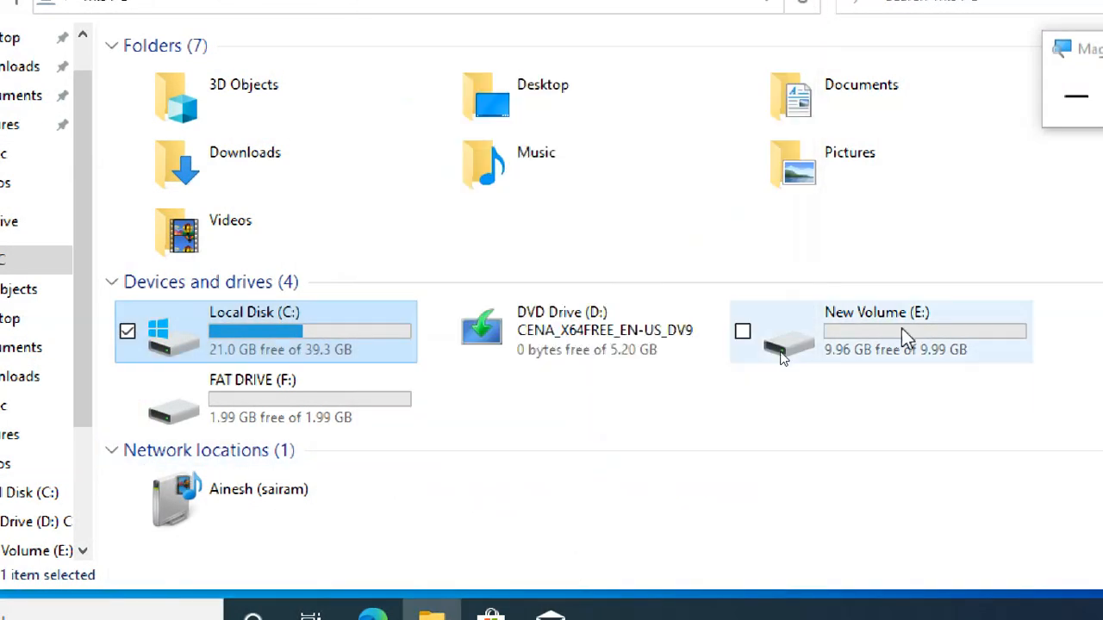
# Step: Open the properties of New Volume (E:) and start Disk Cleanup for that drive
pyautogui.click(921, 315)
pyautogui.rightClick(931, 317)
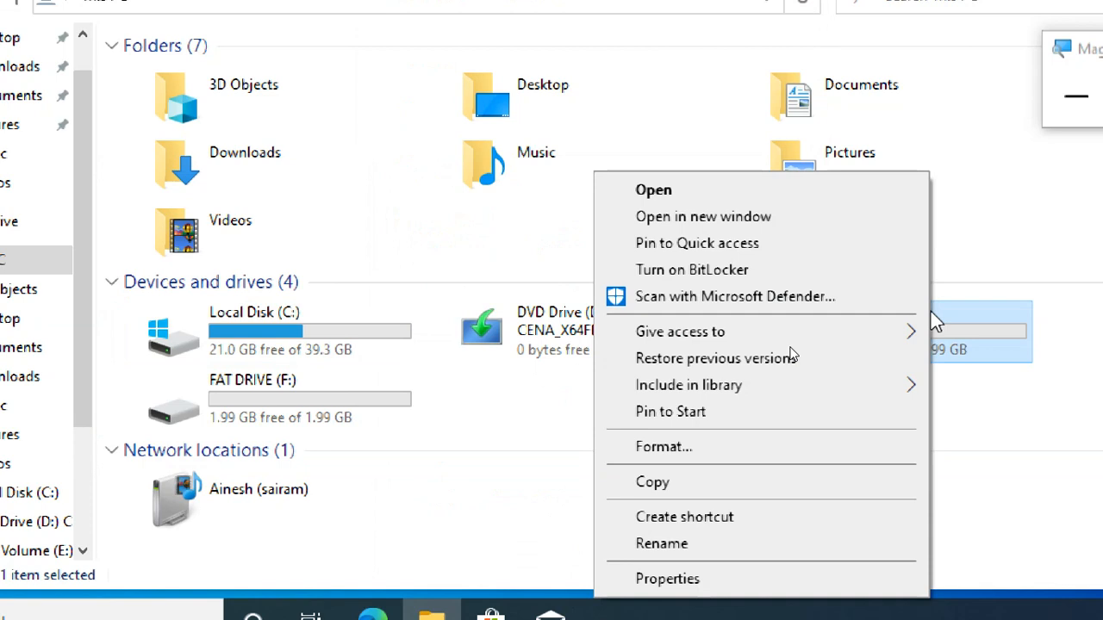
pyautogui.click(762, 595)
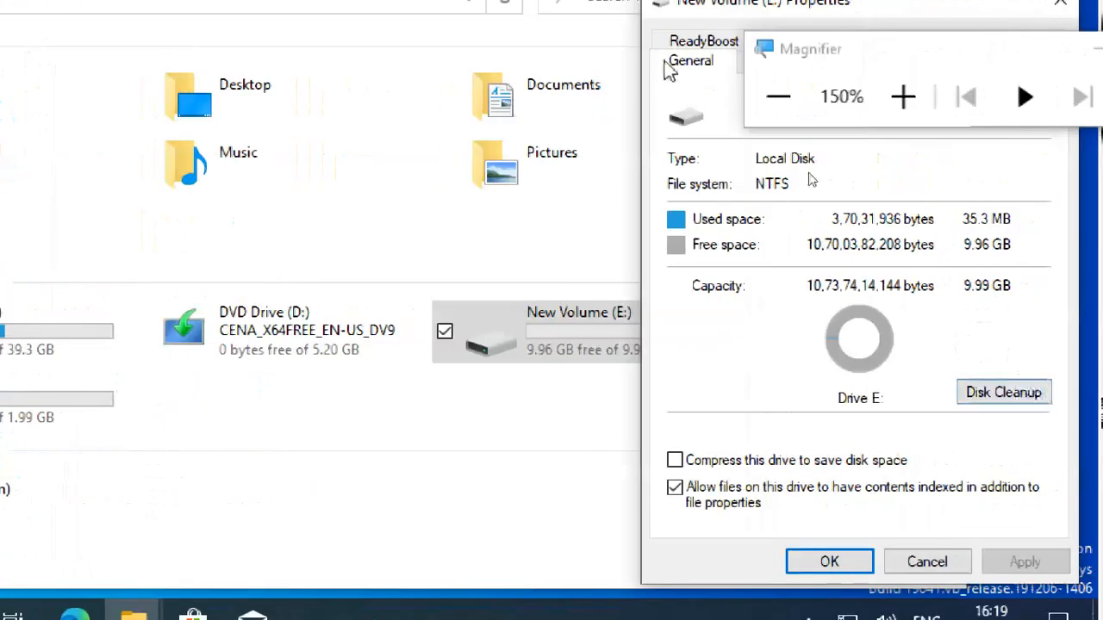
pyautogui.moveTo(709, 49); pyautogui.dragTo(338, 38)
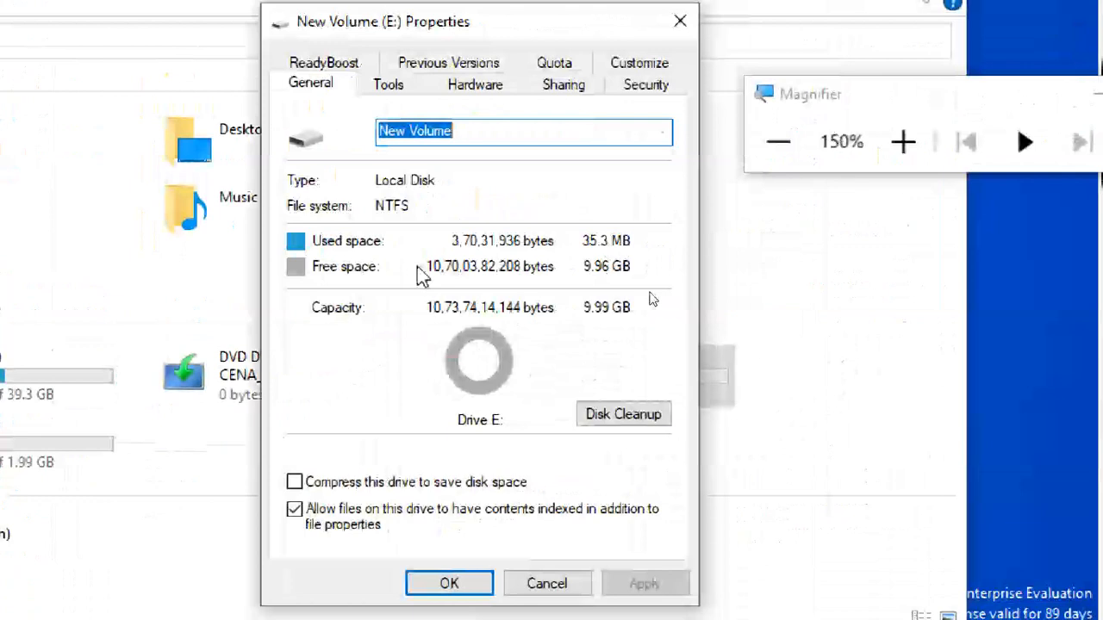
pyautogui.click(620, 419)
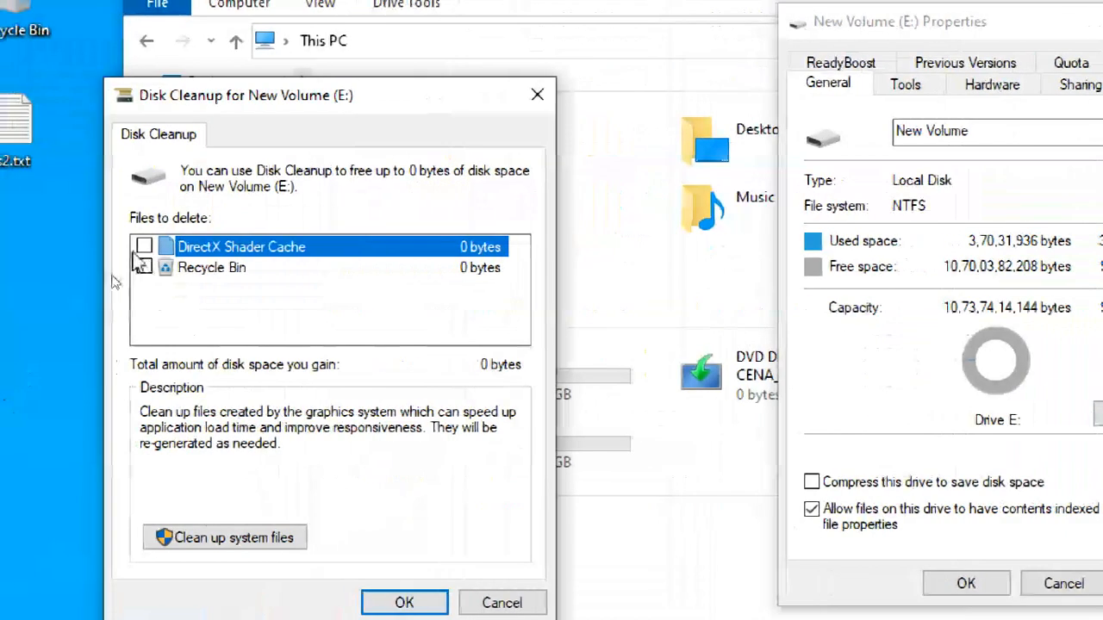
# Step: Permanently delete the DirectX Shader Cache and Recycle Bin files on drive E:, and close its properties and the File Explorer window
pyautogui.click(141, 248)
pyautogui.click(138, 273)
pyautogui.click(144, 267)
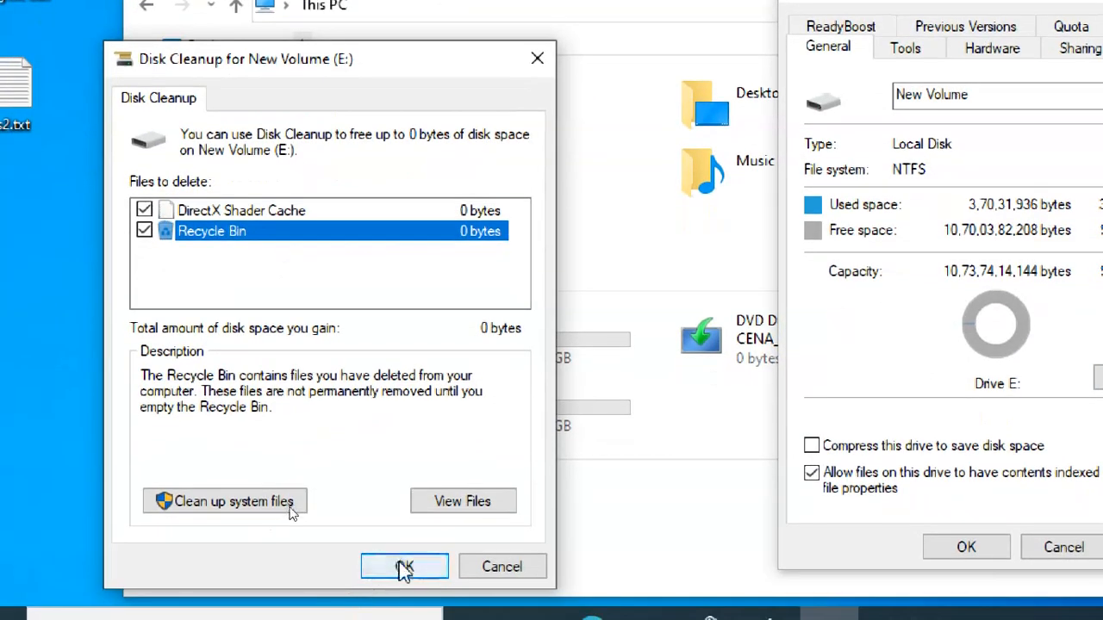
pyautogui.click(404, 570)
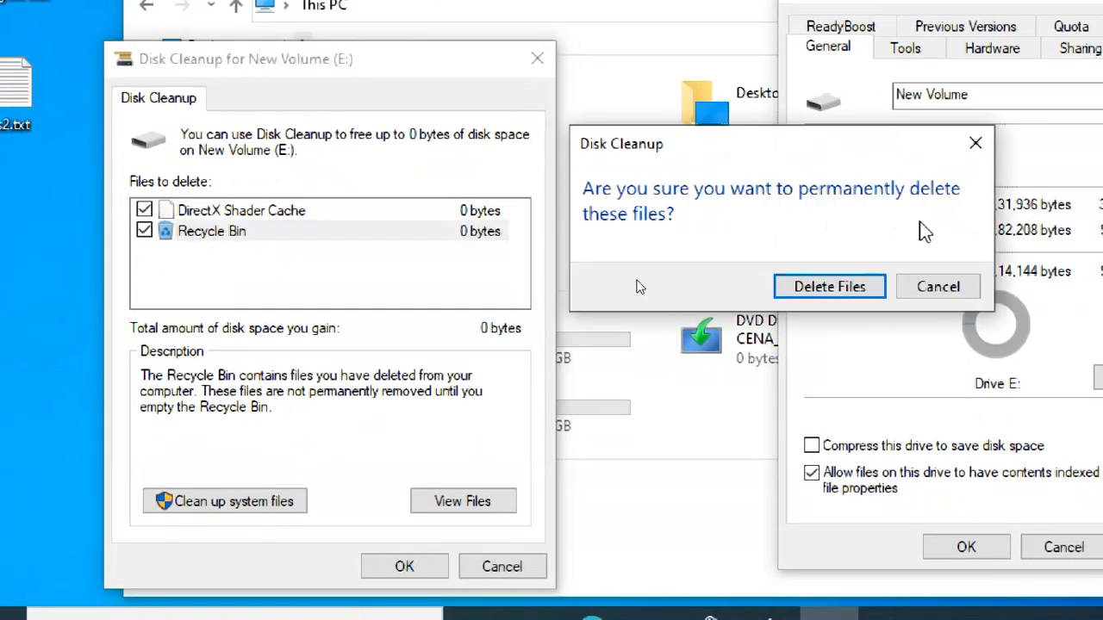
pyautogui.click(869, 289)
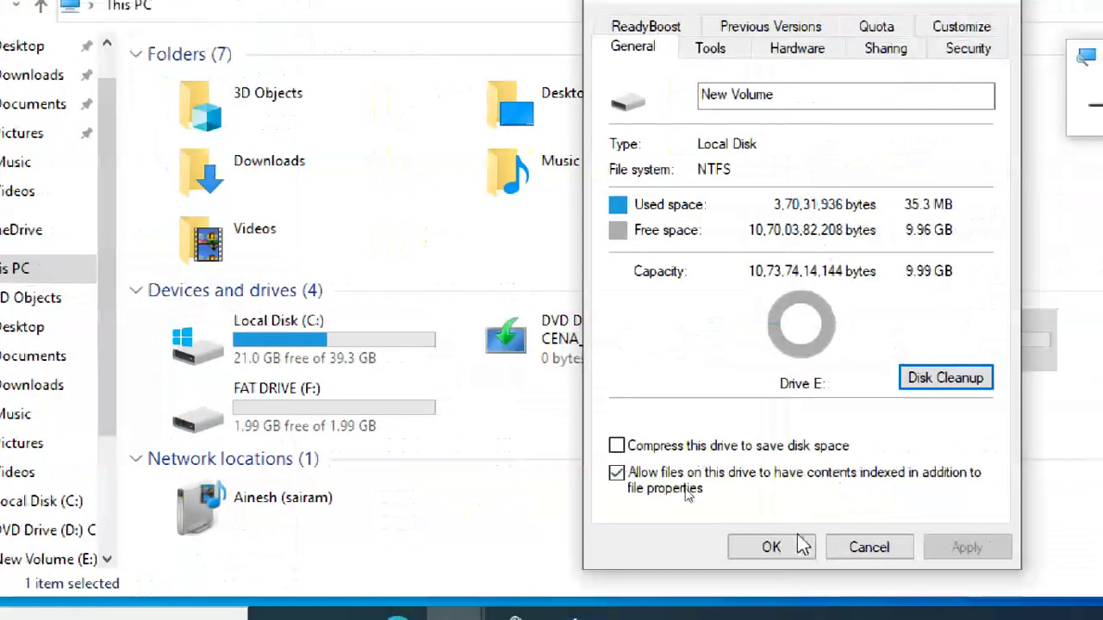
pyautogui.click(799, 543)
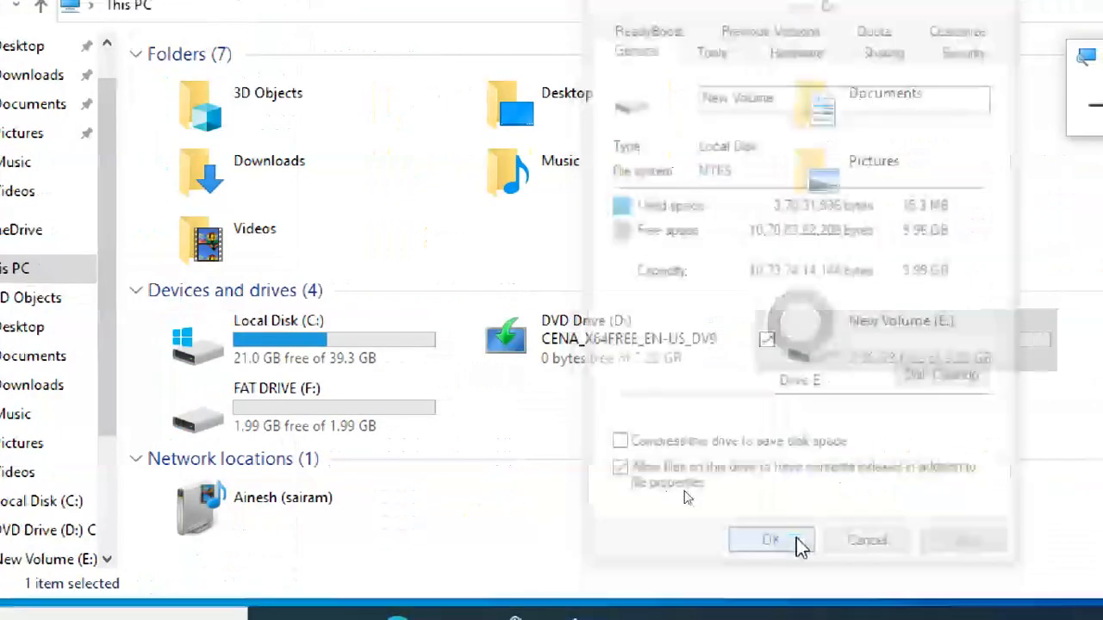
pyautogui.click(1050, 86)
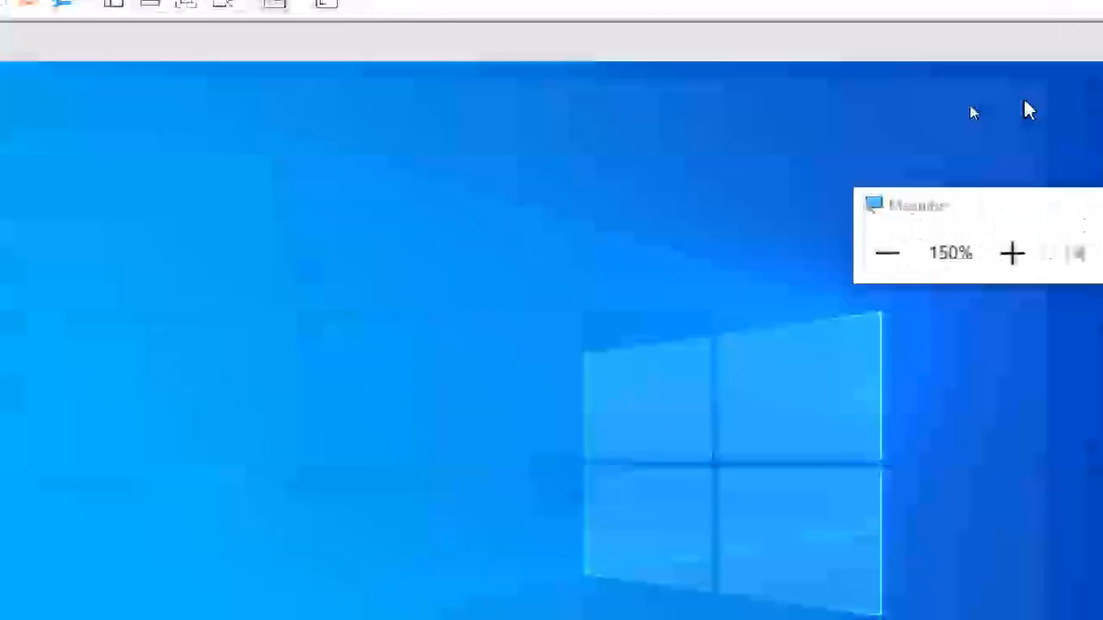
# Step: Sign out of the student2 account in the virtual machine
pyautogui.click(38, 529)
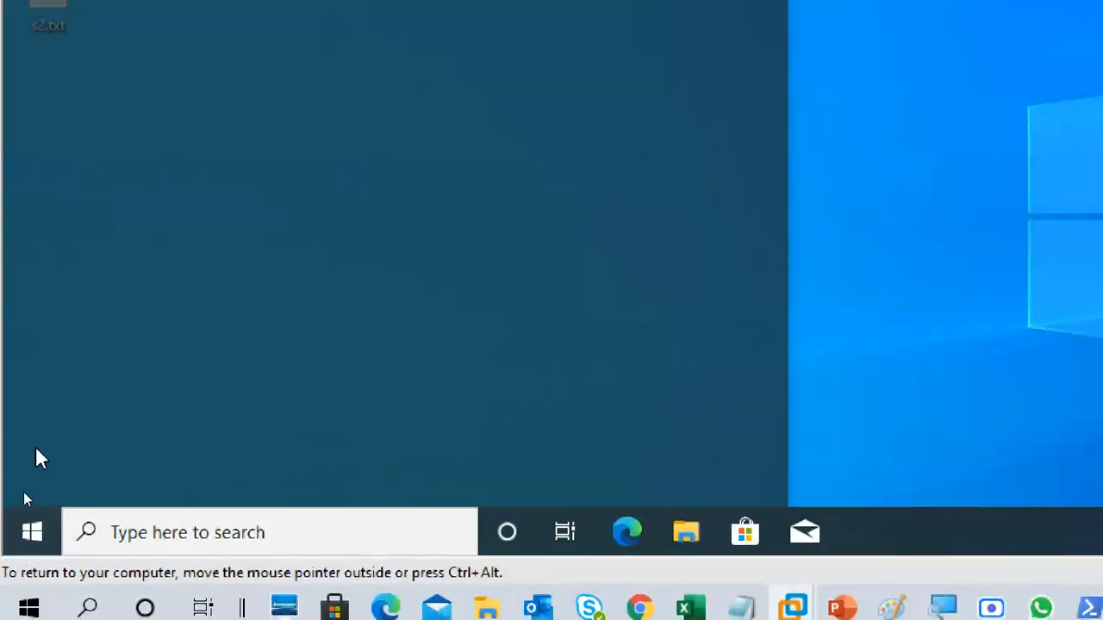
pyautogui.moveTo(43, 242)
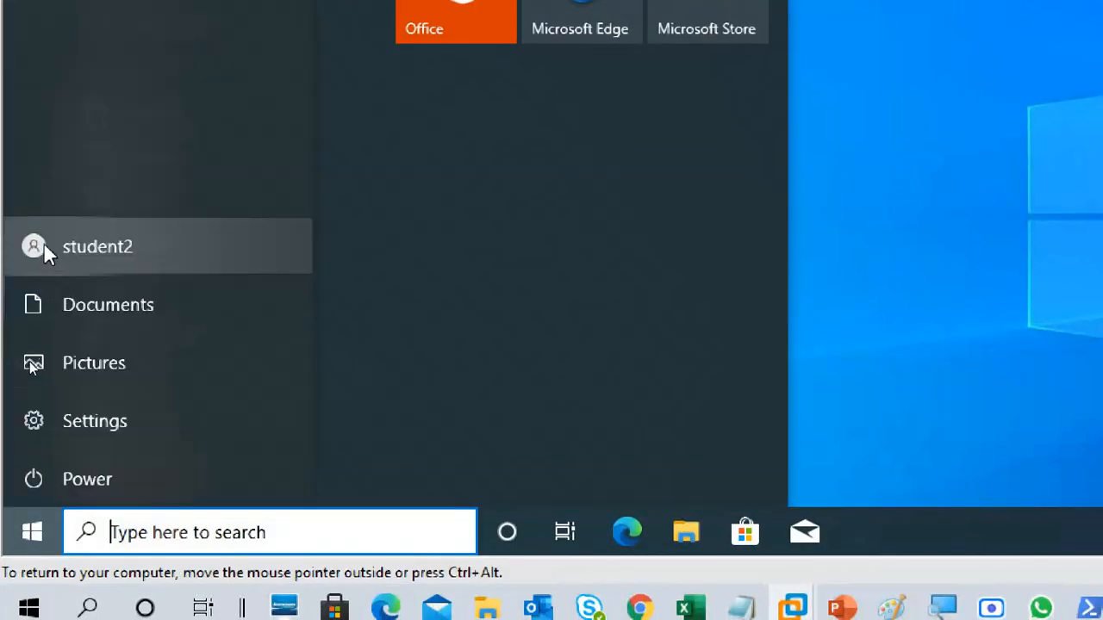
pyautogui.click(123, 218)
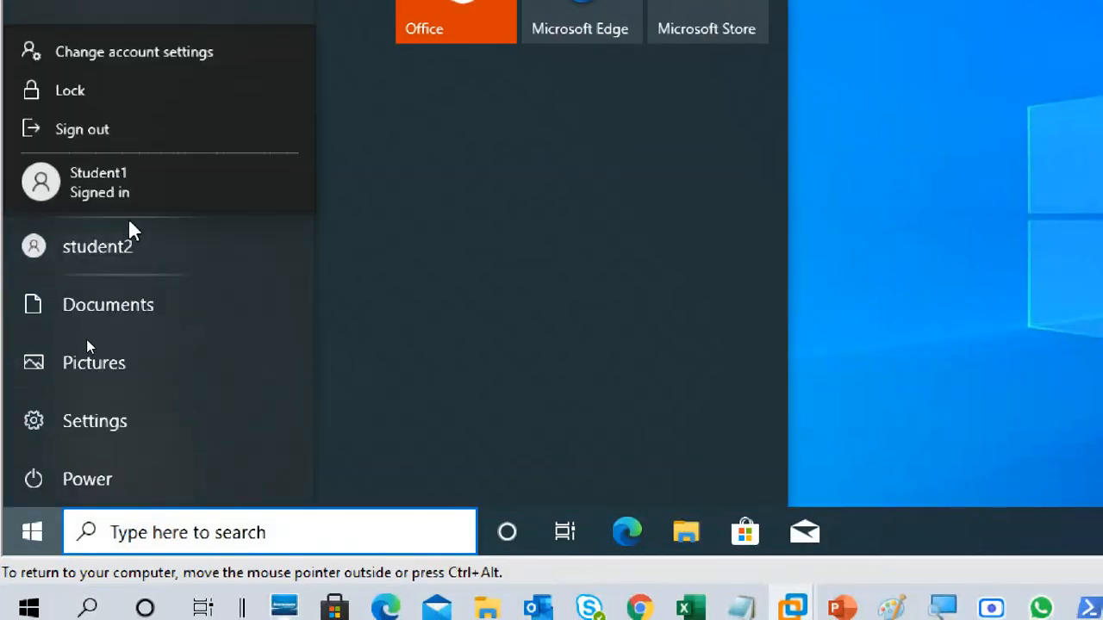
pyautogui.click(134, 133)
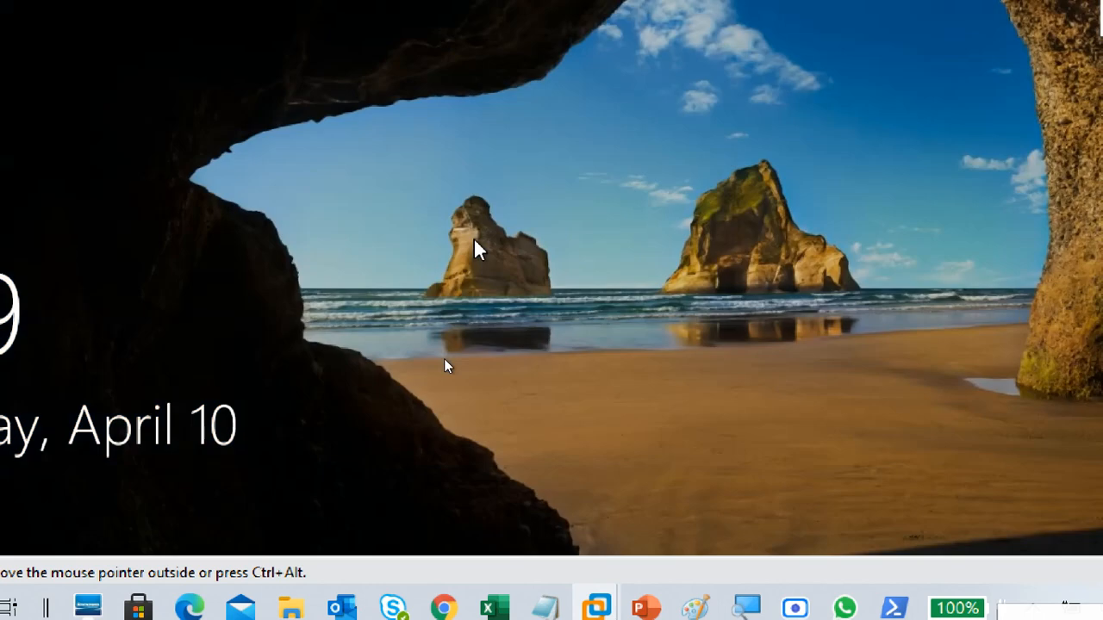
# Step: Dismiss the lock screen and sign back in to the student2 account
pyautogui.click(191, 375)
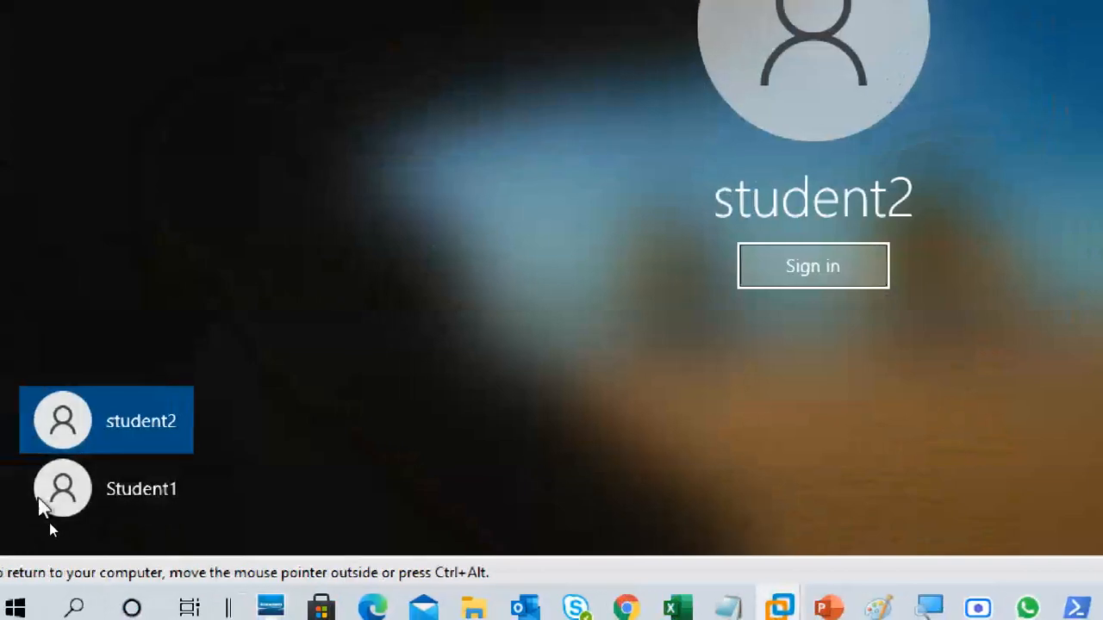
pyautogui.click(140, 492)
pyautogui.click(131, 438)
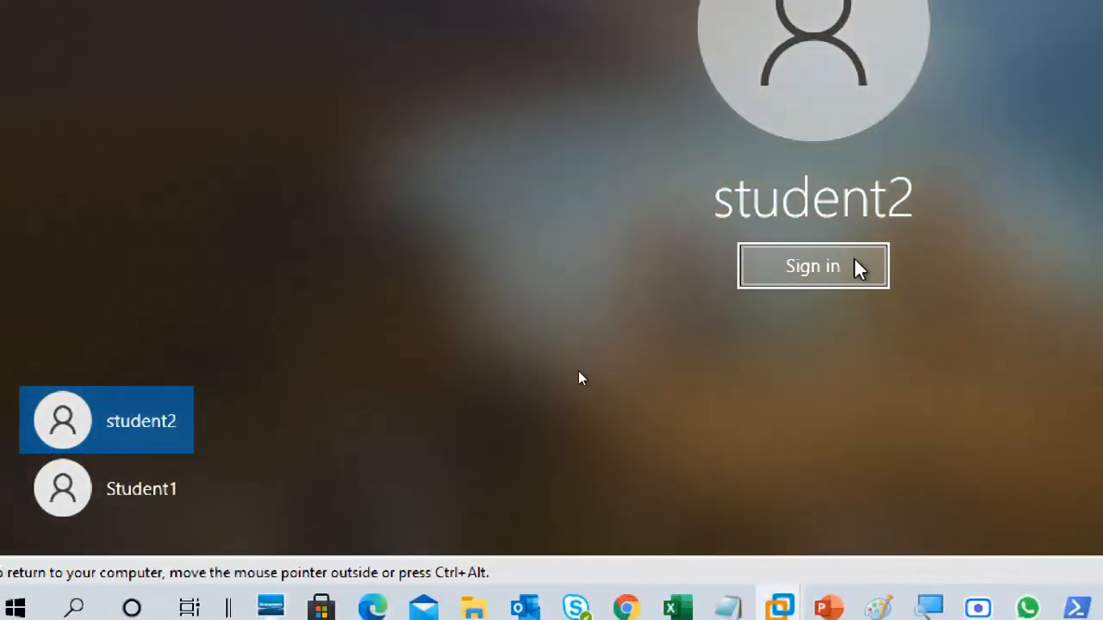
pyautogui.click(857, 267)
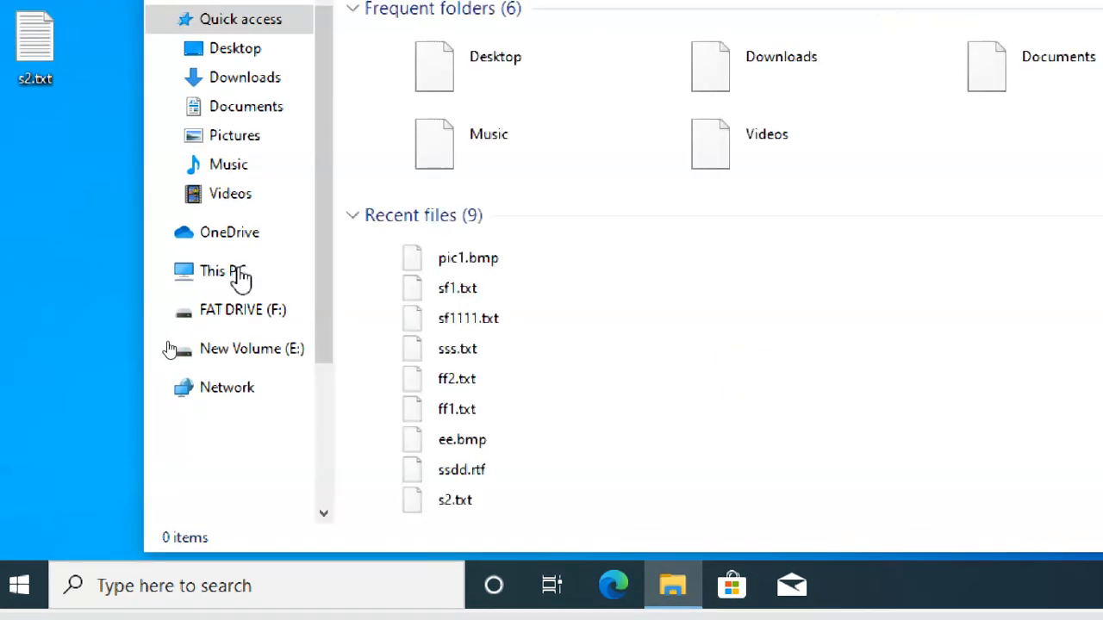
# Step: Browse to New Volume (E:) through This PC and try to open pic1.bmp
pyautogui.click(235, 272)
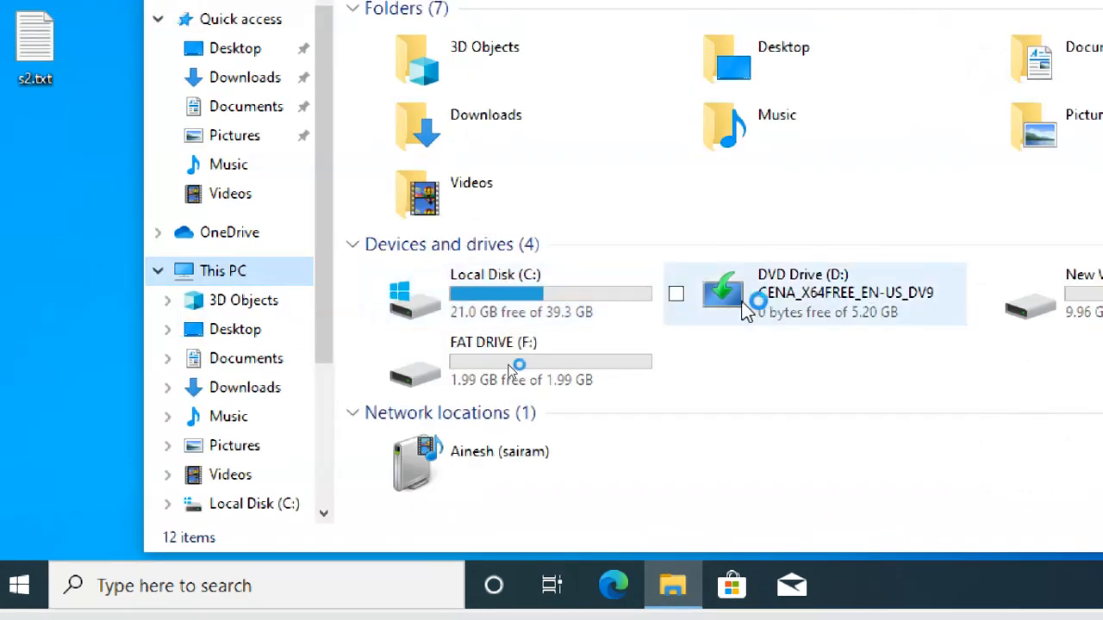
pyautogui.doubleClick(1026, 308)
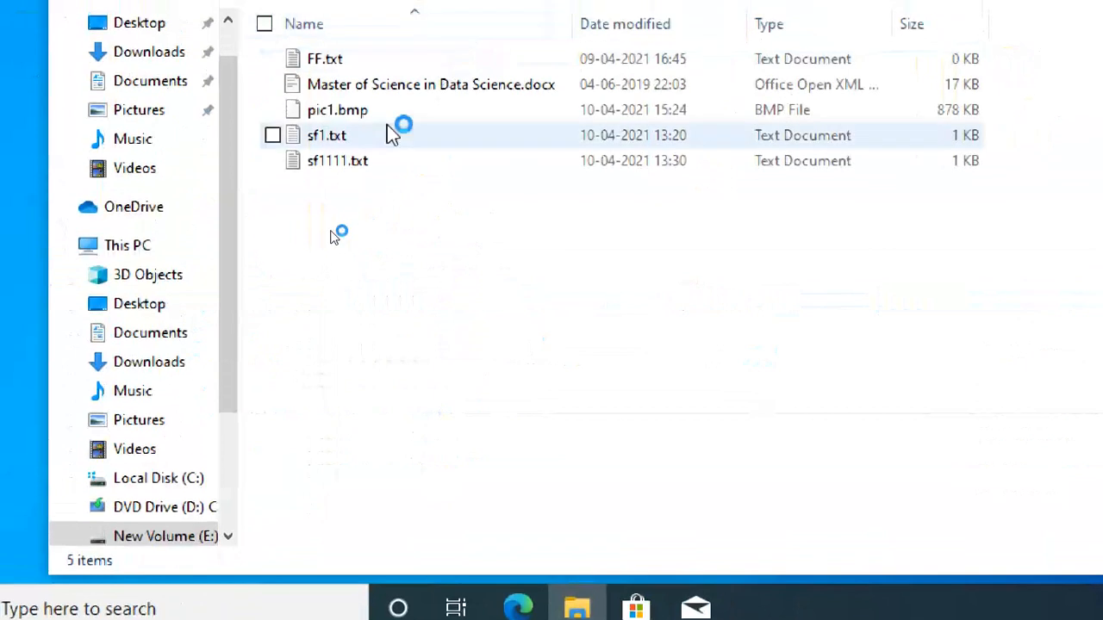
pyautogui.click(390, 90)
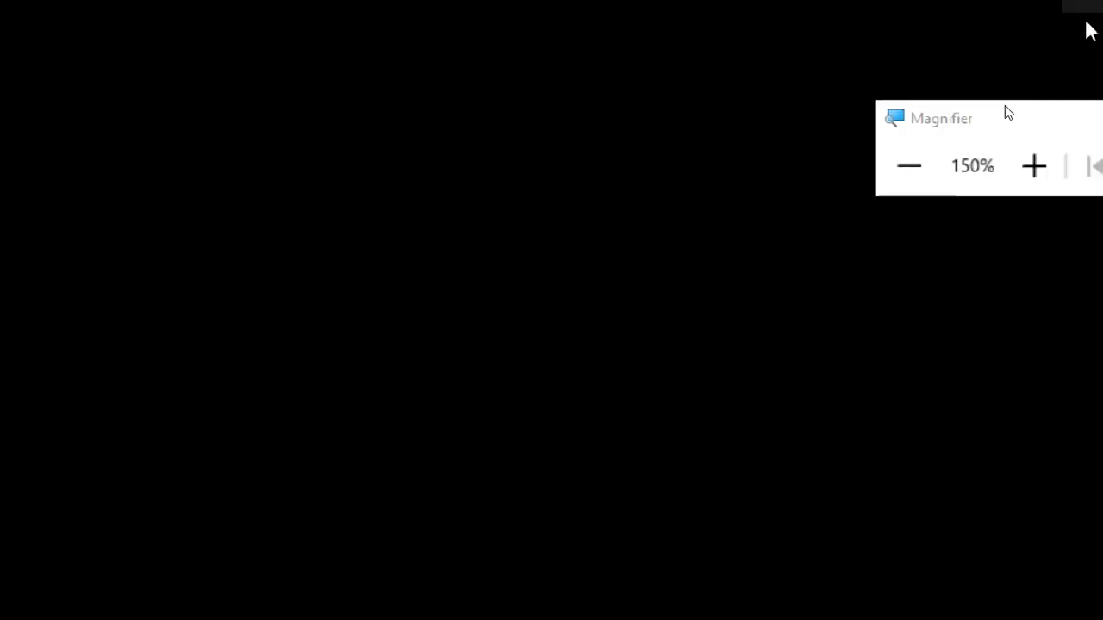
# Step: Reset the magnification to 100%, restore the Photos window to a smaller size, and magnify the screen again to read its message
pyautogui.click(900, 202)
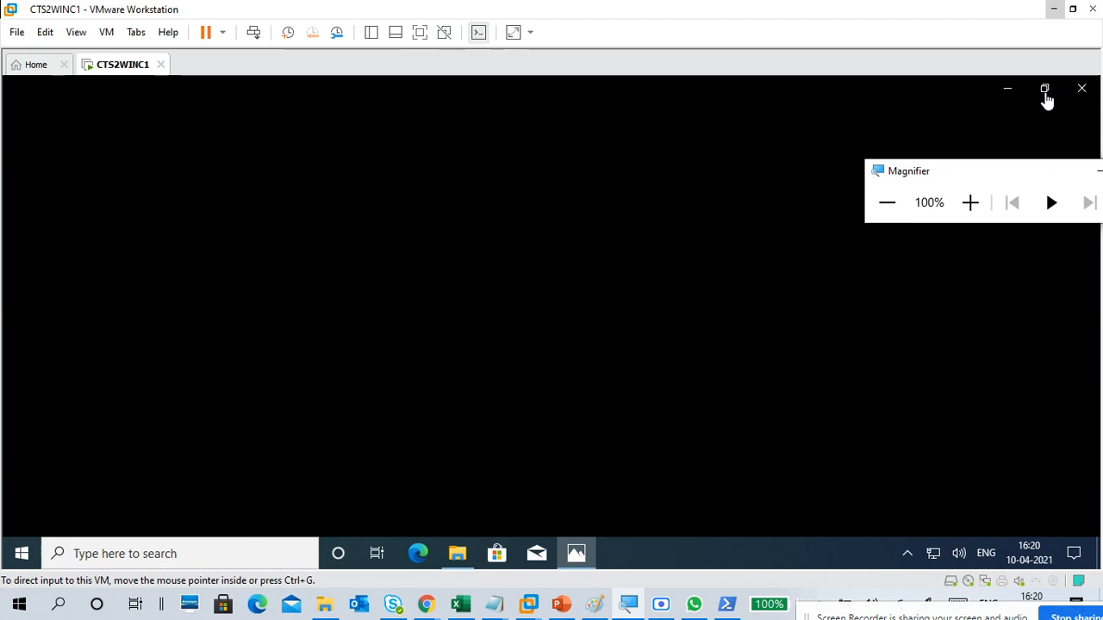
pyautogui.click(1044, 90)
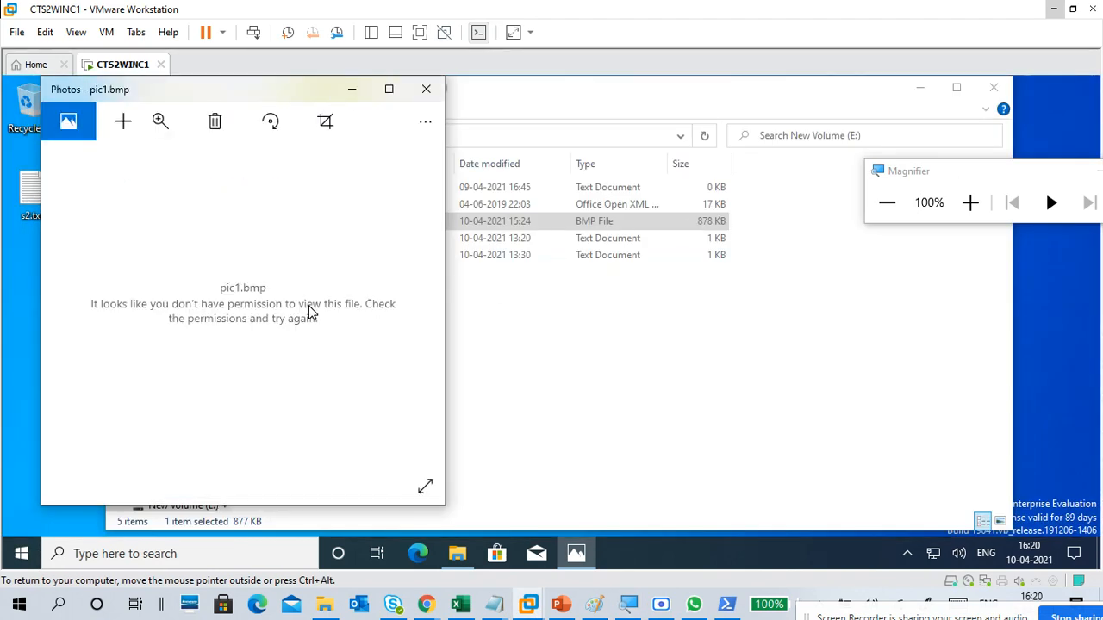
pyautogui.click(970, 202)
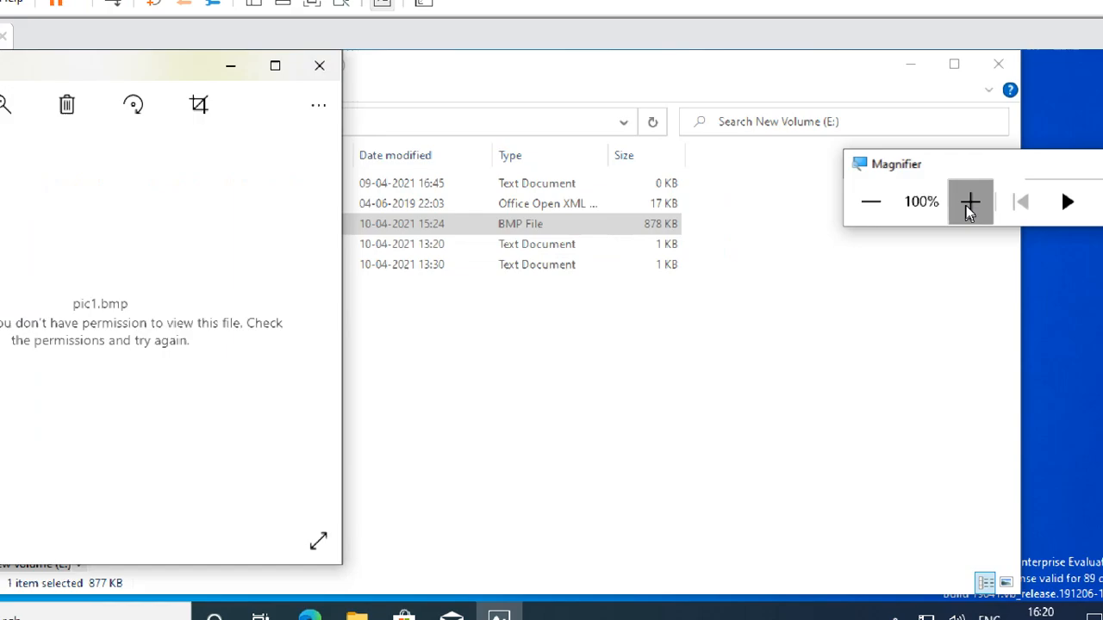
# Step: Magnify the pic1.bmp permission message, close the Photos and File Explorer windows, and reset the magnification to 100%
pyautogui.click(971, 202)
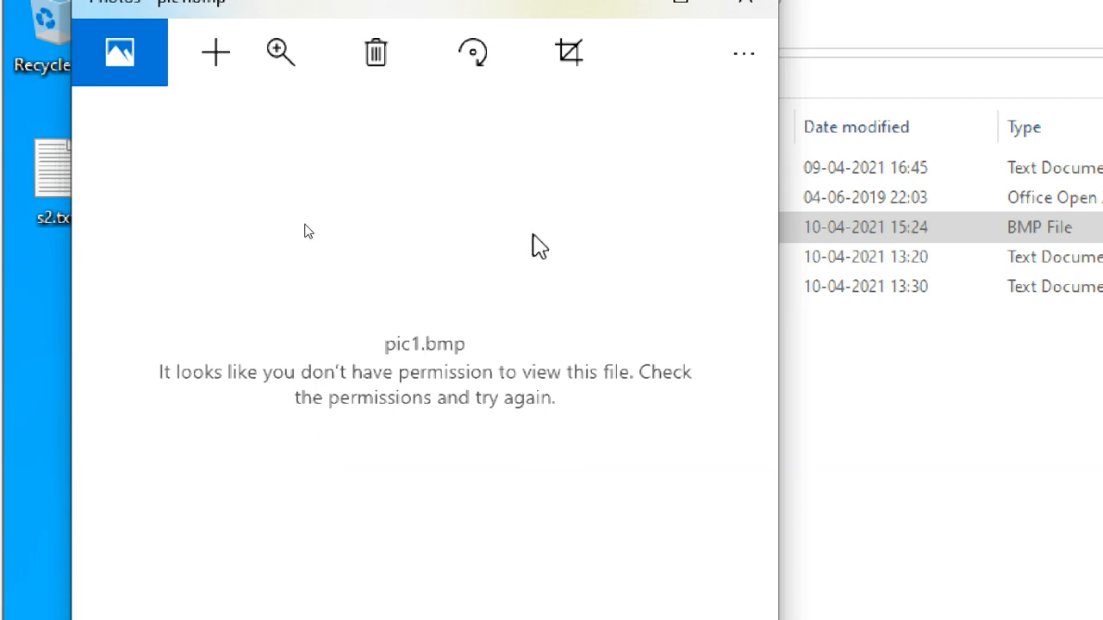
pyautogui.click(748, 55)
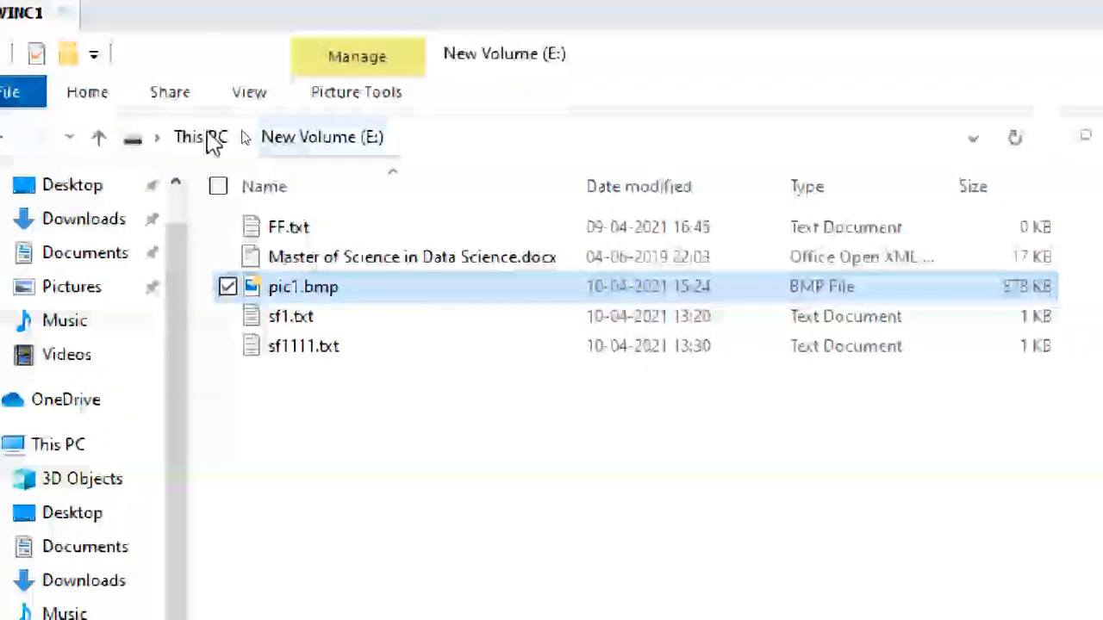
pyautogui.click(206, 137)
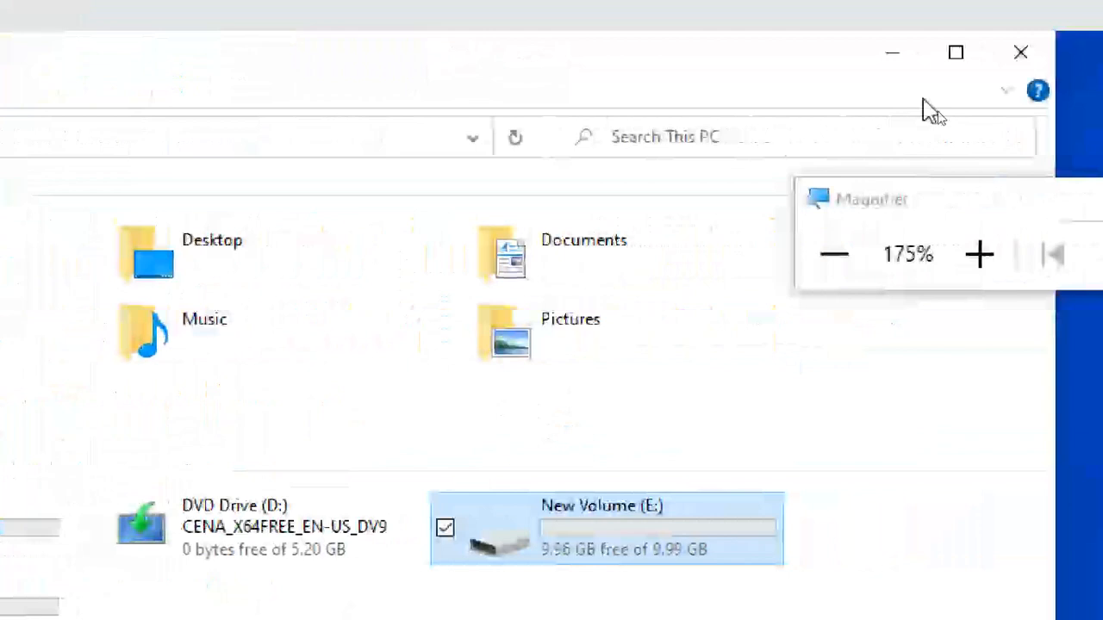
pyautogui.click(1021, 52)
pyautogui.click(835, 256)
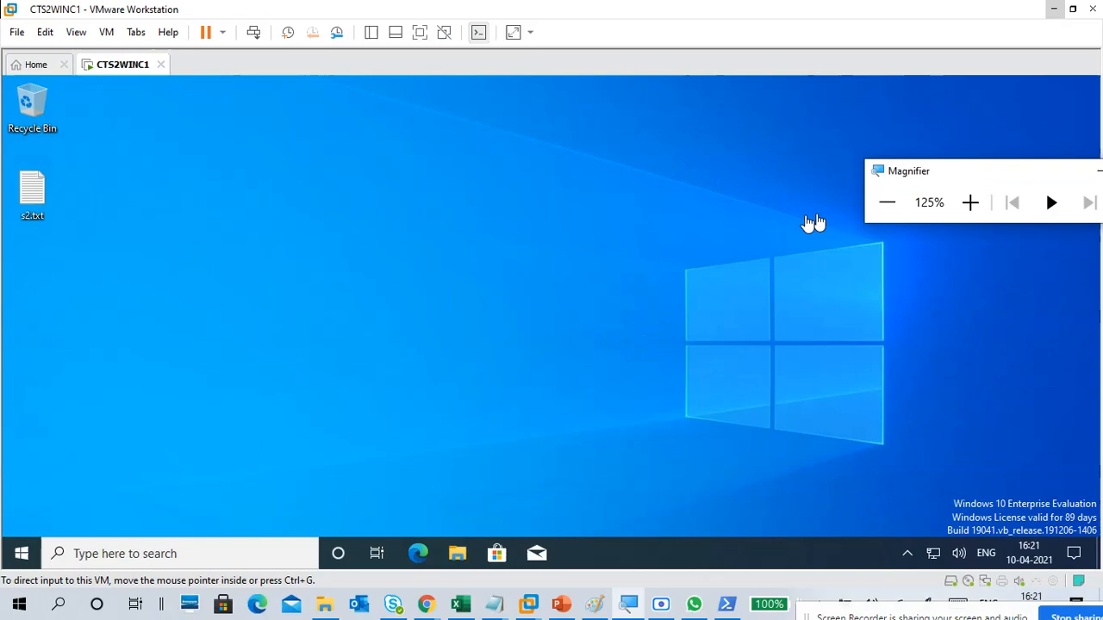
pyautogui.click(399, 242)
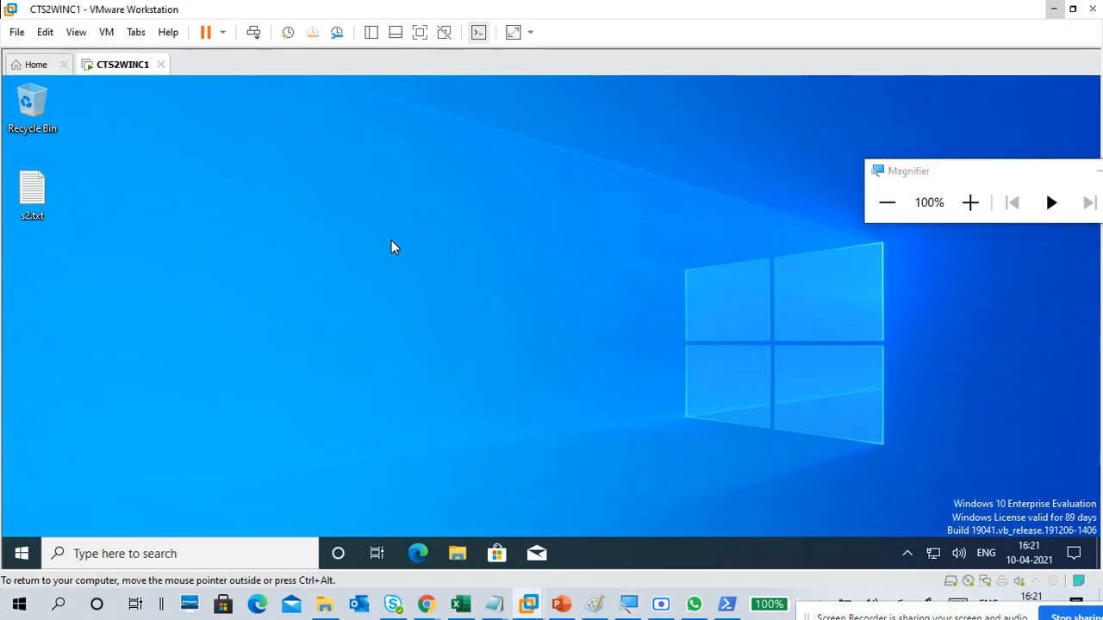
# Step: Sign out of the student2 account in the CTS2WINC1 virtual machine
pyautogui.click(22, 553)
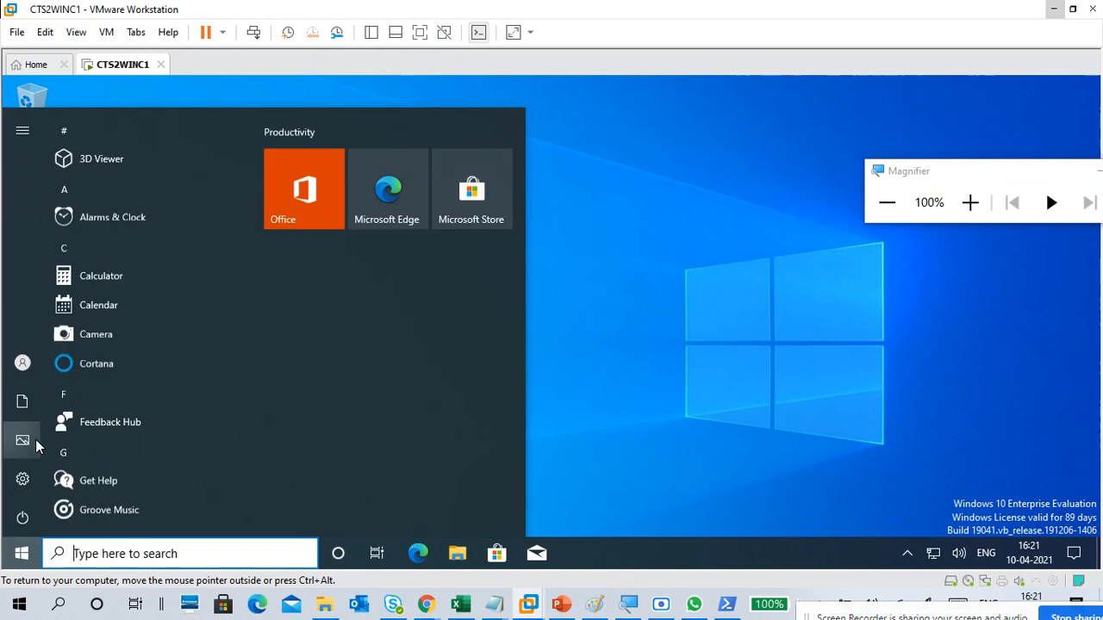
pyautogui.click(34, 364)
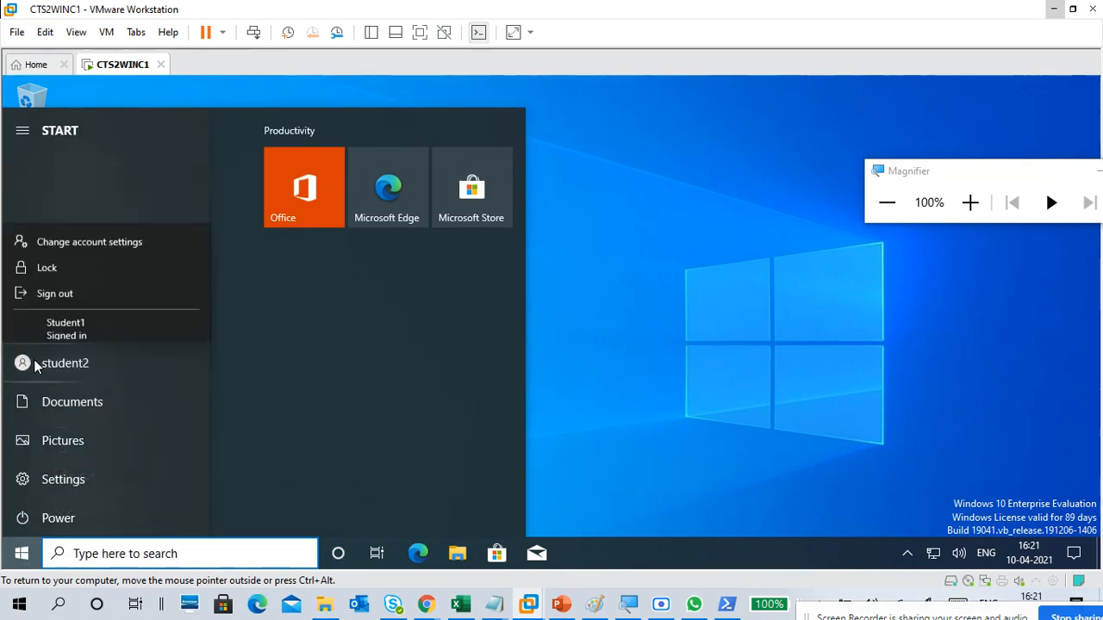
pyautogui.click(58, 286)
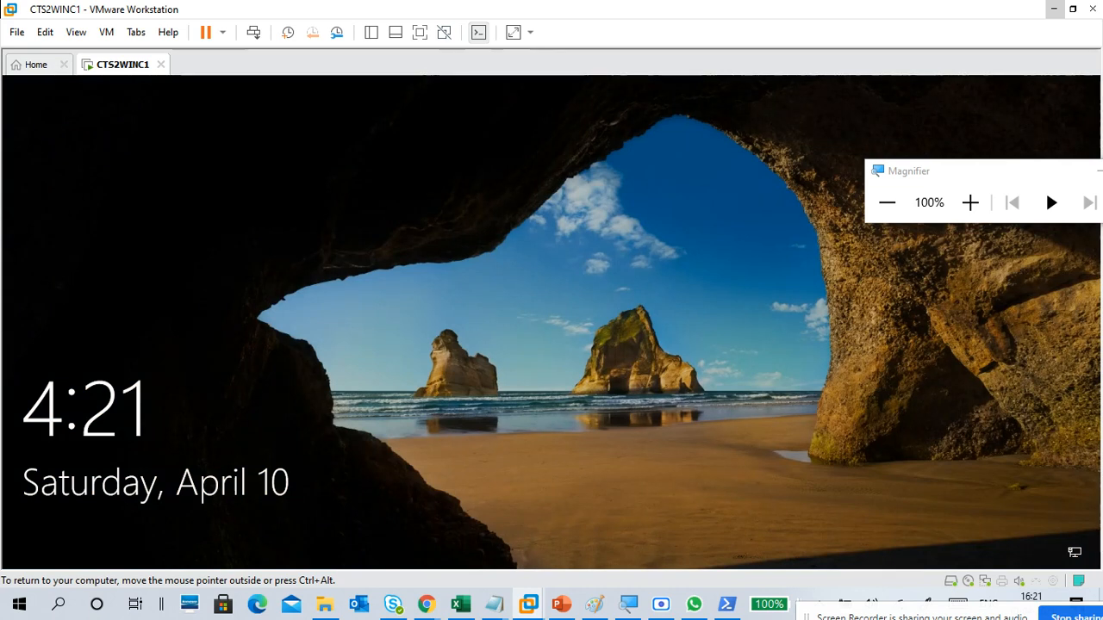
# Step: Dismiss the lock screen and sign in to the Student1 account with its password
pyautogui.click(513, 420)
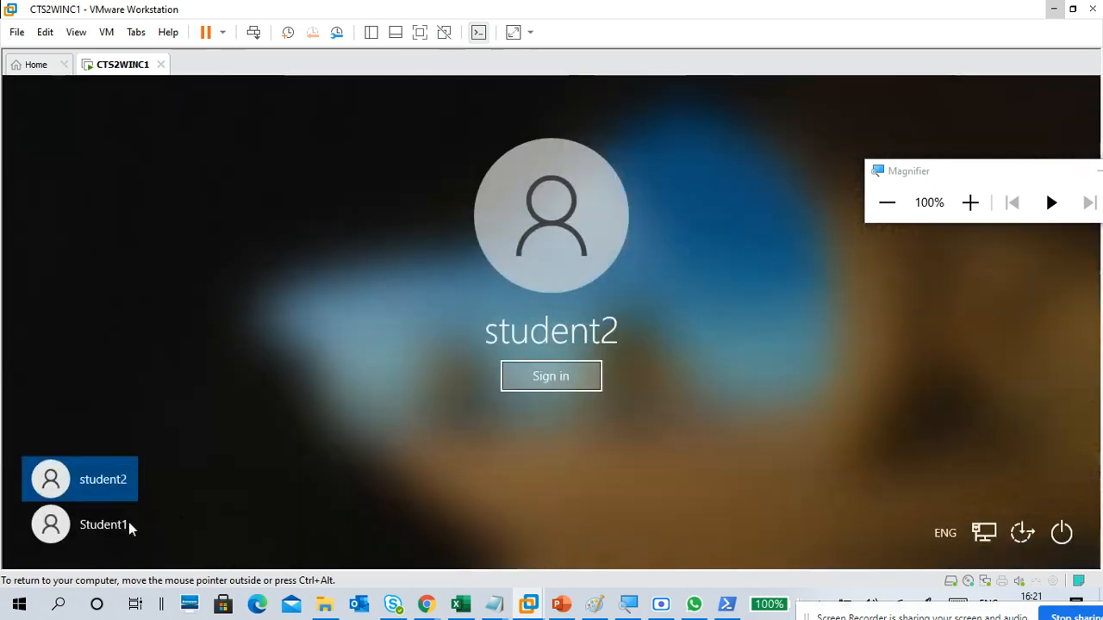
pyautogui.click(129, 522)
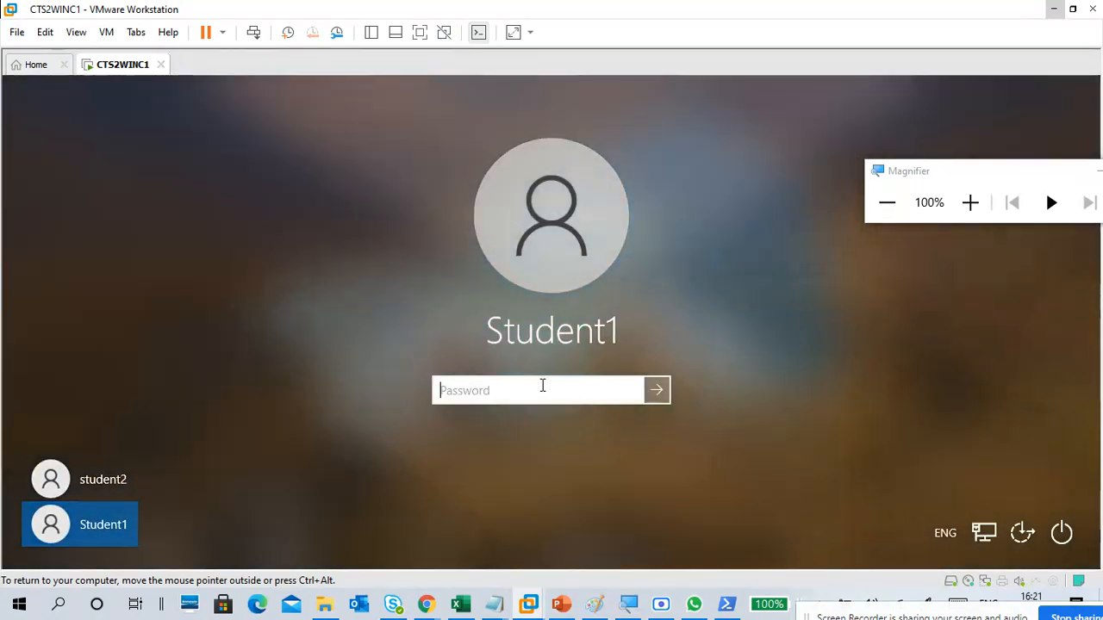
pyautogui.write('•••••')
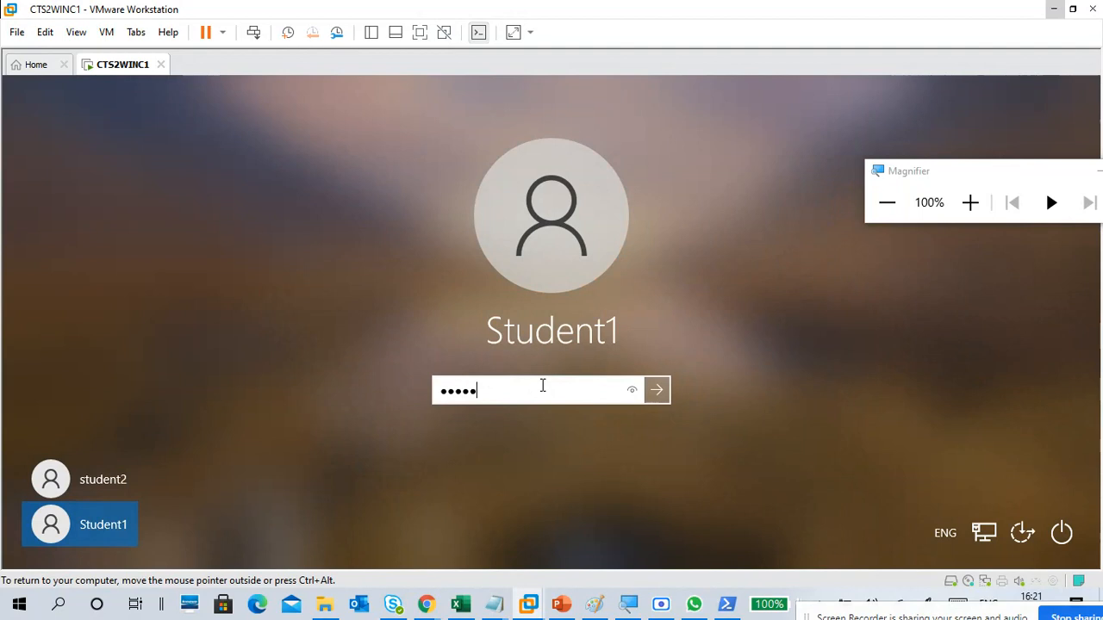
pyautogui.write('••••')
pyautogui.press('Return')
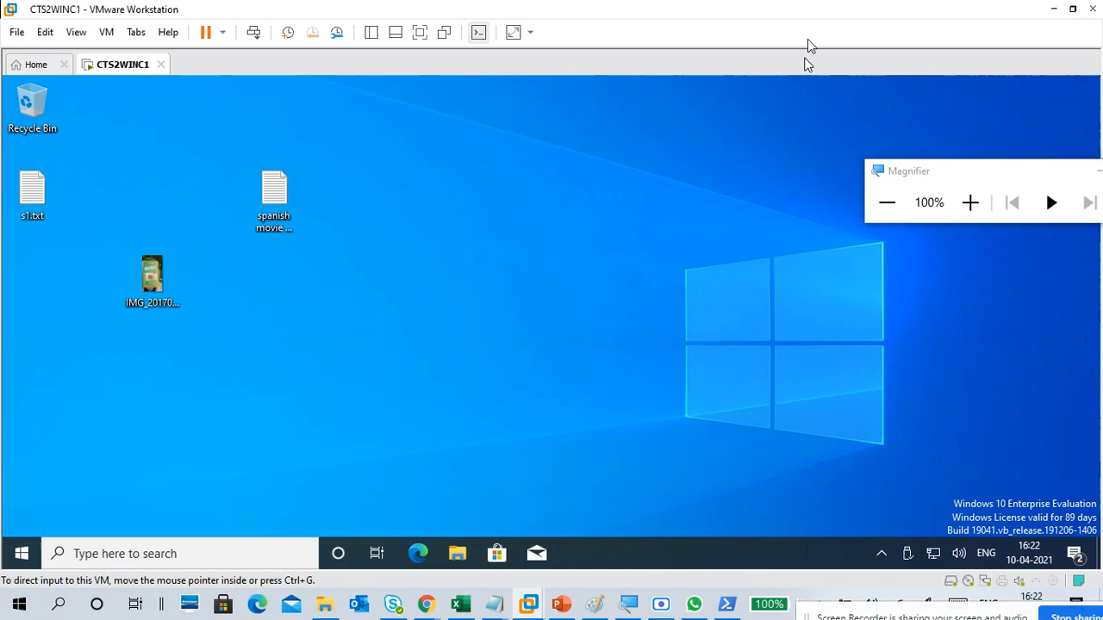
# Step: Open CTS1-WDevops from the virtual machine library, power it on, and return to CTS2WINC1 with the library hidden
pyautogui.click(495, 326)
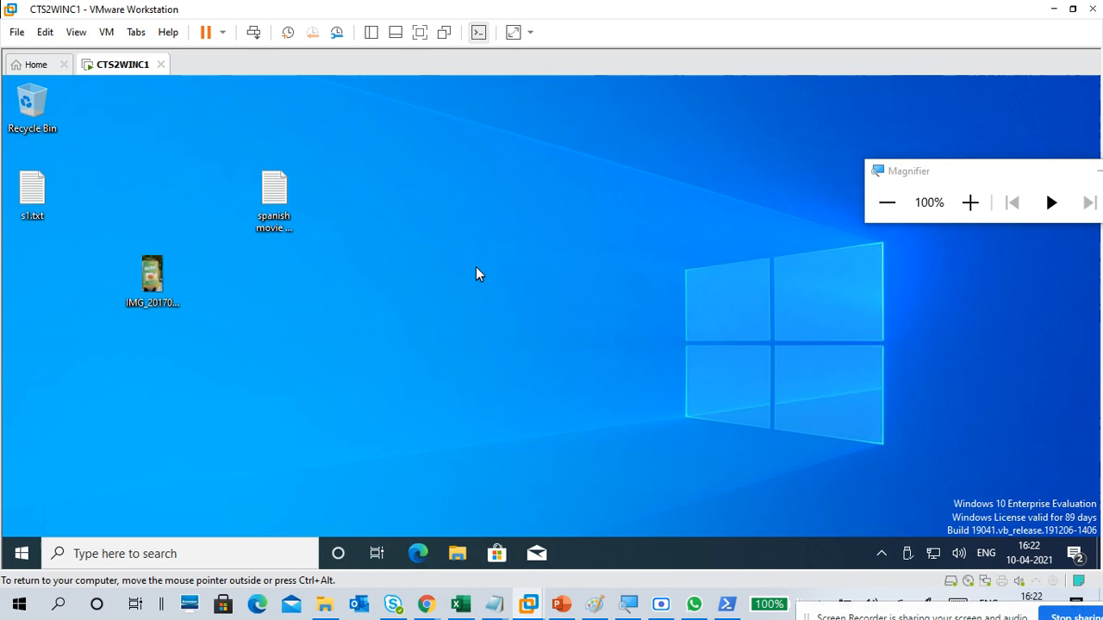
pyautogui.click(371, 33)
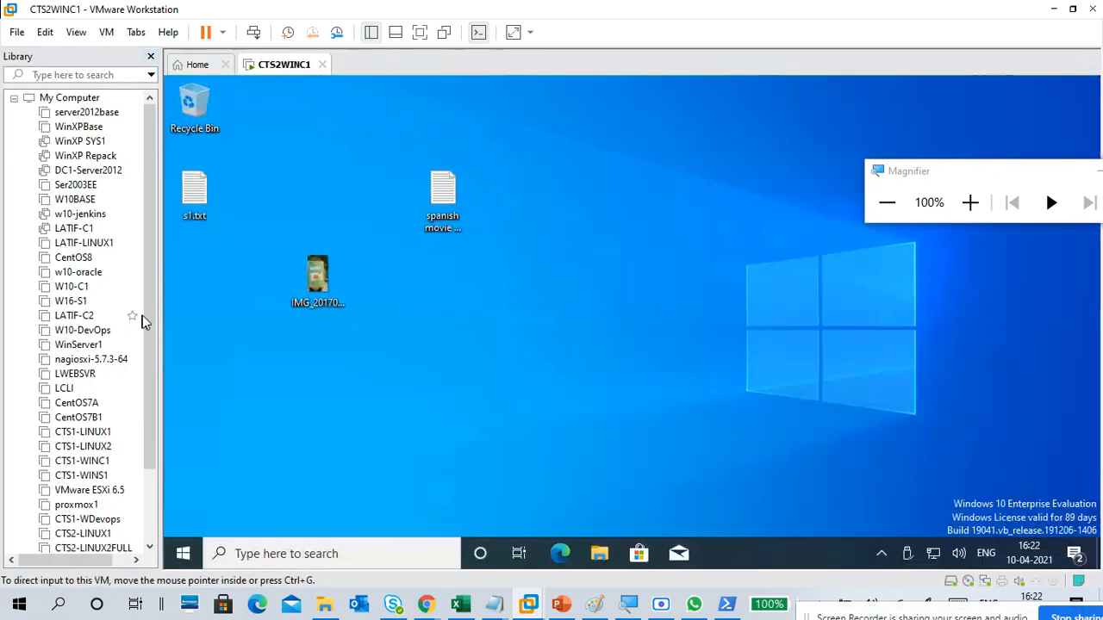
pyautogui.moveTo(148, 315); pyautogui.dragTo(152, 436)
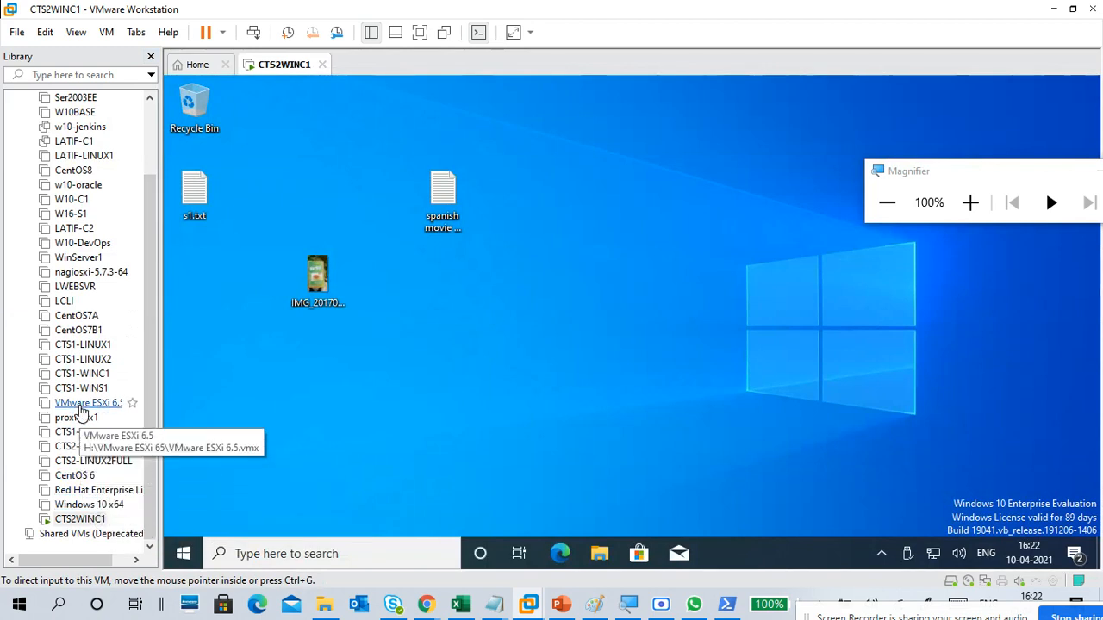
pyautogui.click(84, 436)
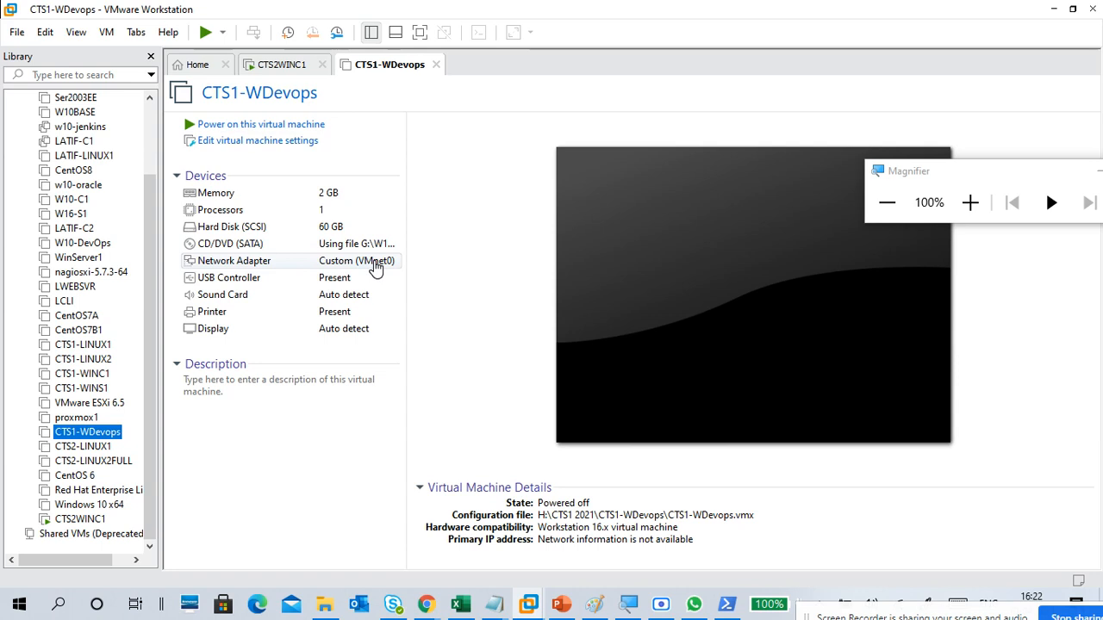
pyautogui.click(285, 125)
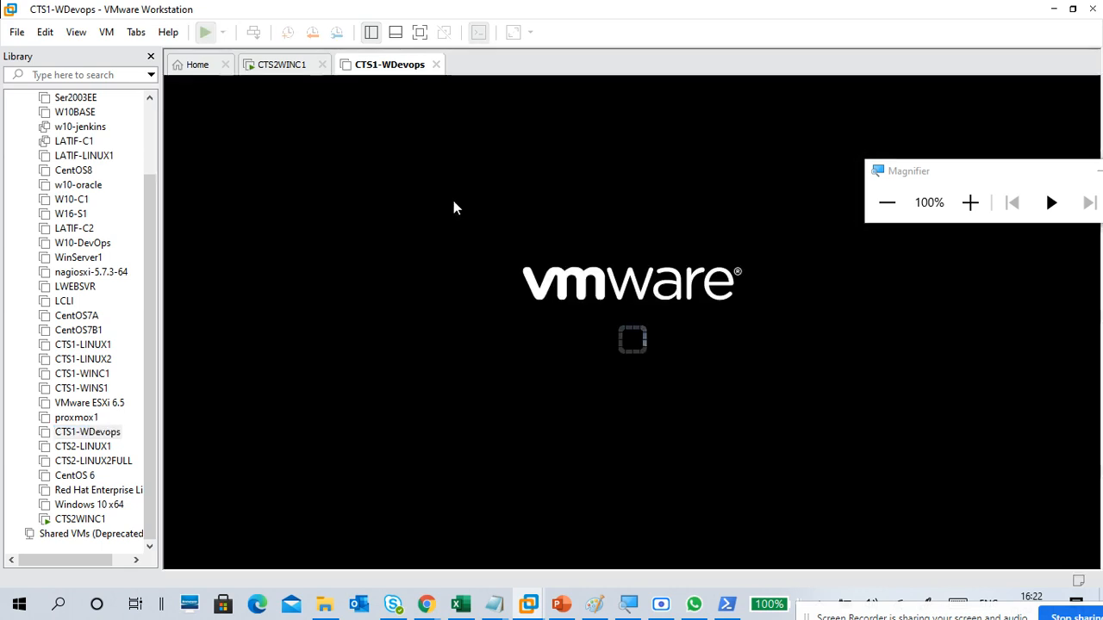
pyautogui.click(284, 65)
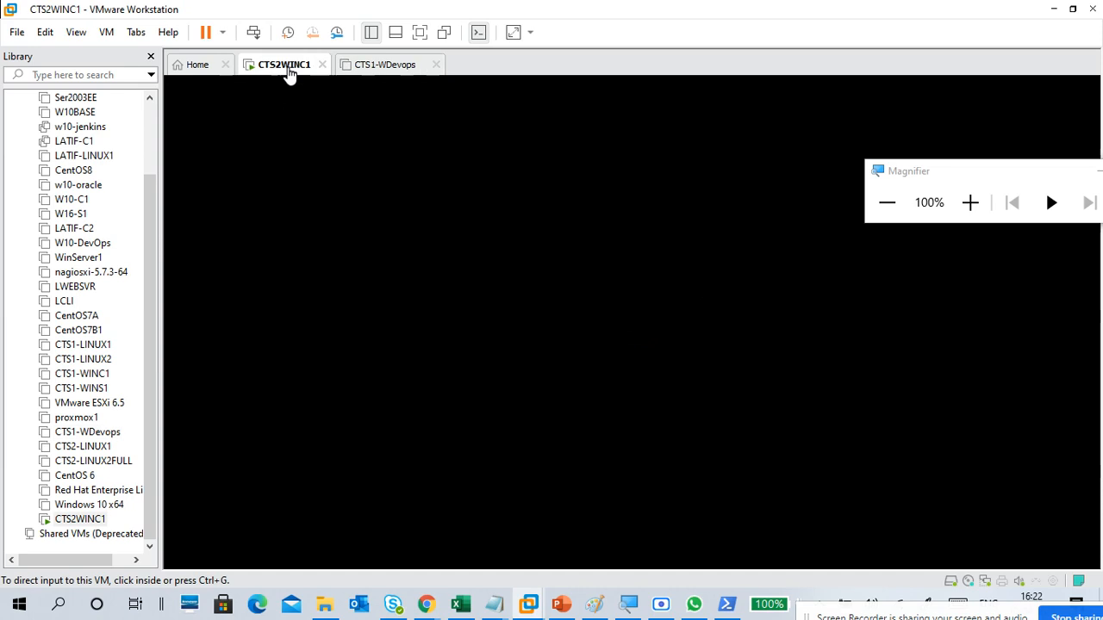
pyautogui.click(150, 58)
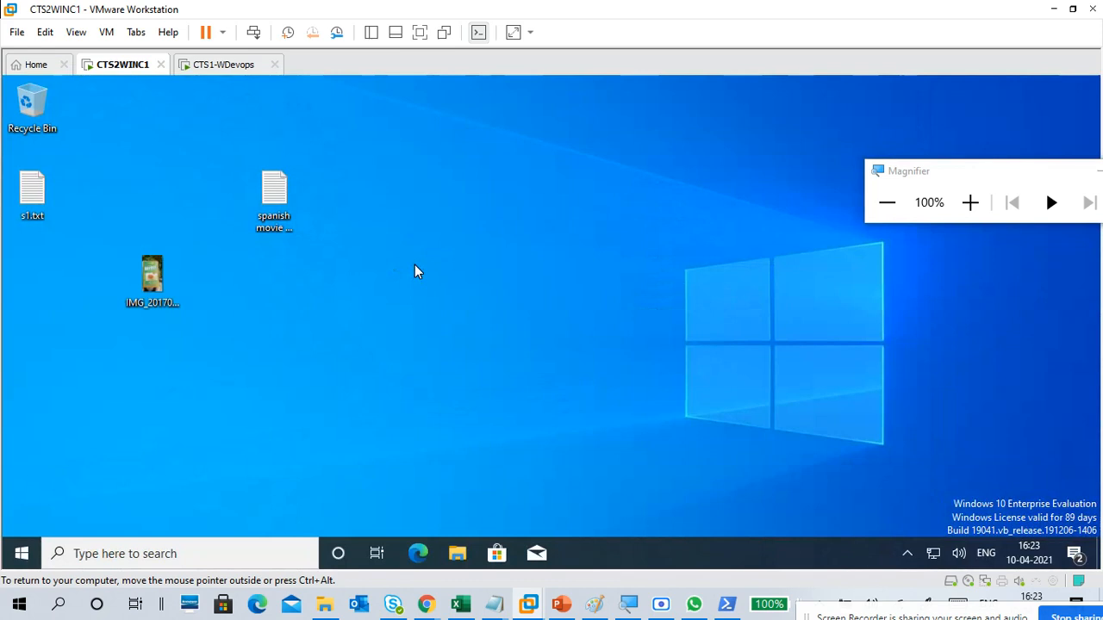
# Step: Switch to the untitled Notepad notes and add "pc1" below the dashed line, followed by a blank line
pyautogui.moveTo(496, 602)
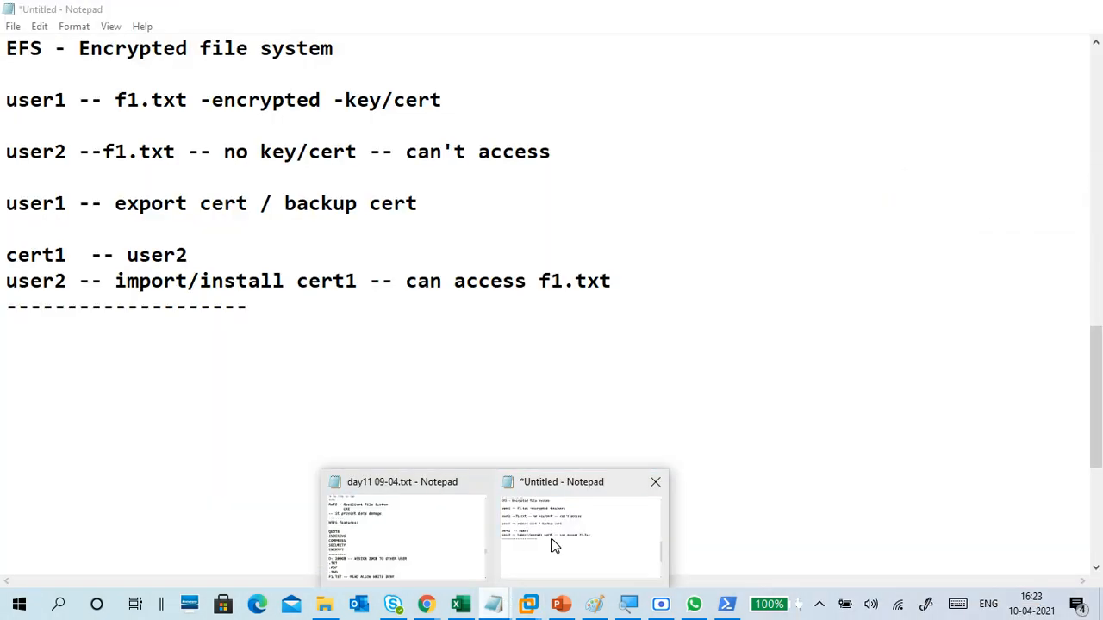
pyautogui.click(554, 546)
pyautogui.scroll(-2, 79, 388)
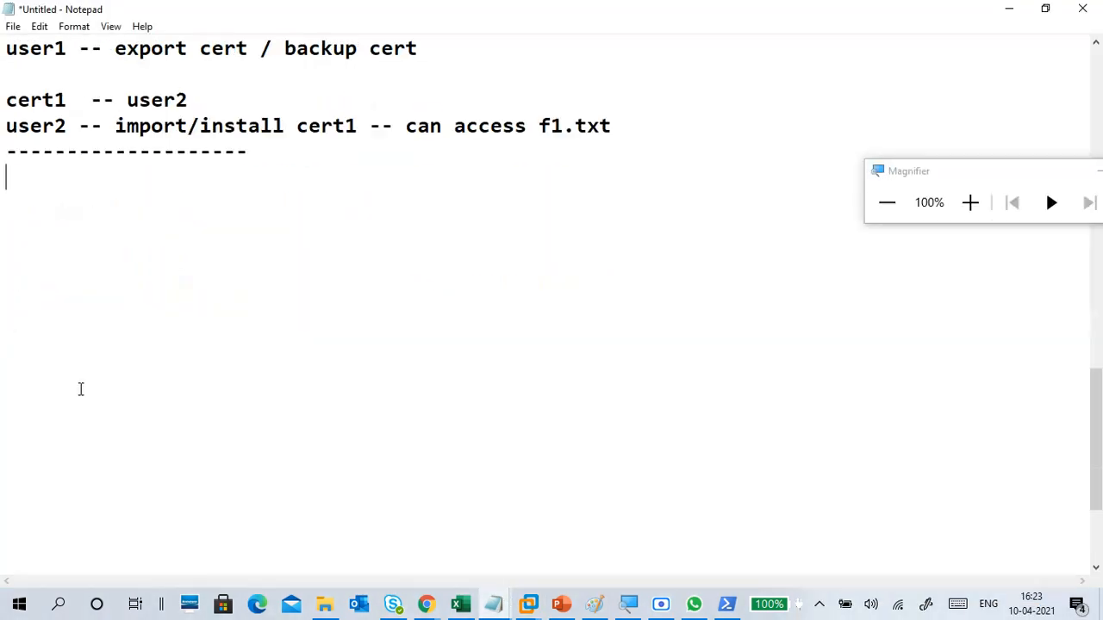
pyautogui.click(53, 183)
pyautogui.write('pc1')
pyautogui.press('Return')
pyautogui.press('Return')
# Step: Switch back to VMware Workstation and close the CTS1-WDevops virtual machine by powering it off
pyautogui.click(531, 601)
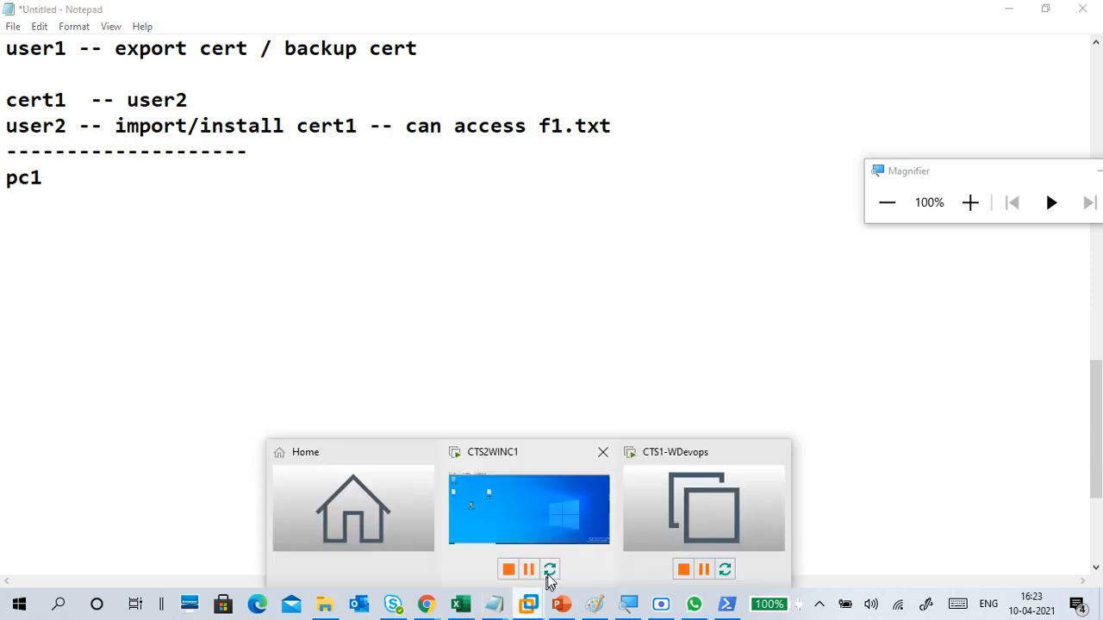
pyautogui.click(649, 525)
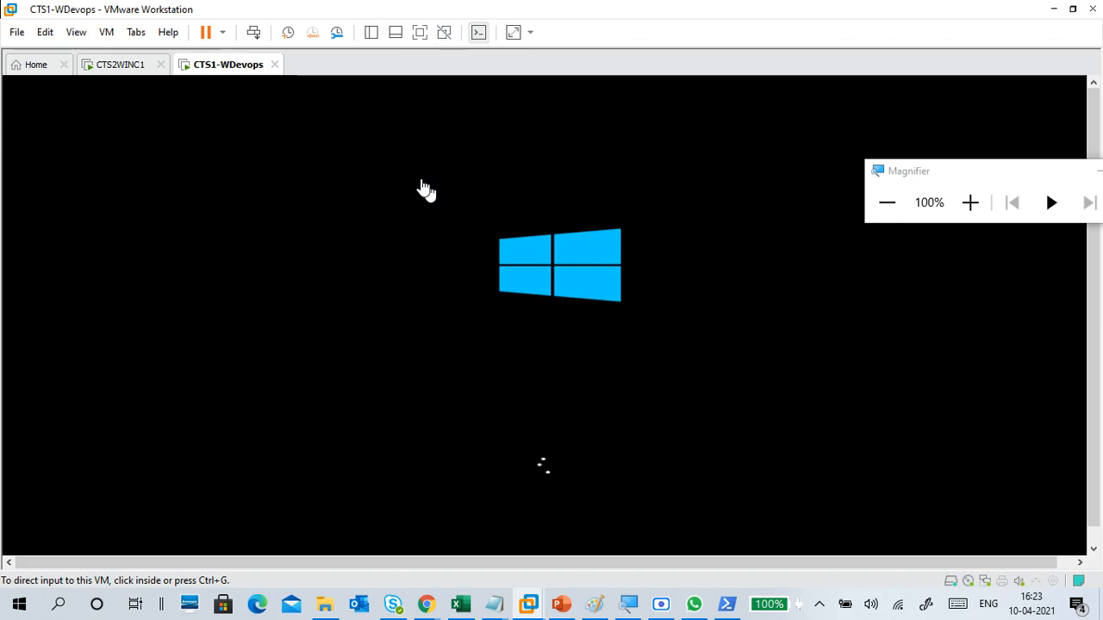
pyautogui.click(274, 64)
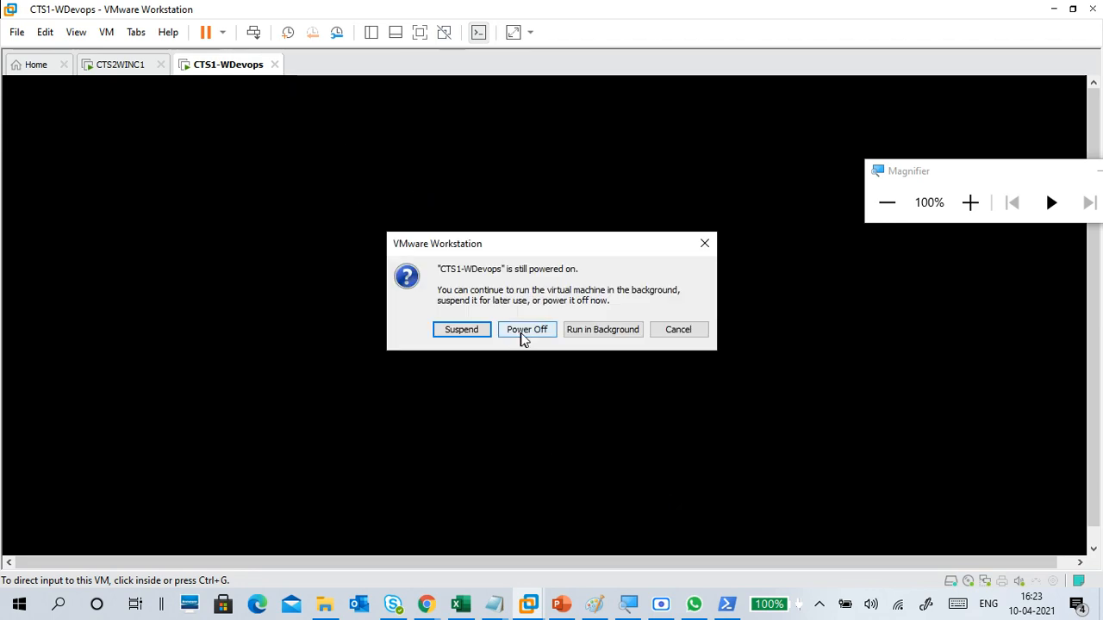
pyautogui.click(526, 330)
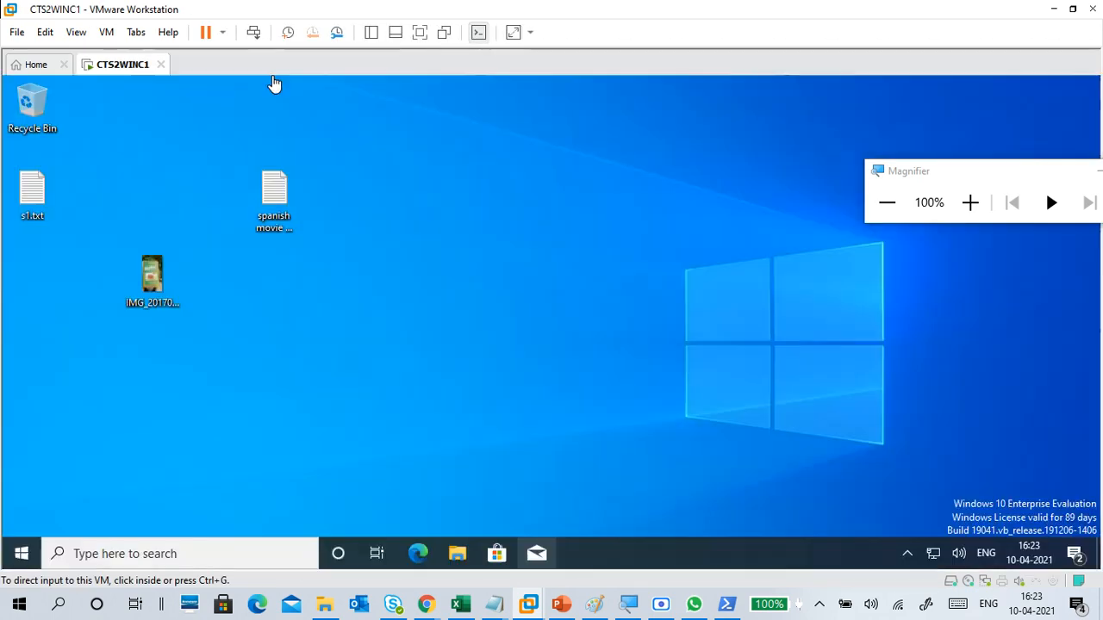
# Step: Open LATIF-C2 from the virtual machine library, power it on, and return to CTS2WINC1
pyautogui.click(372, 33)
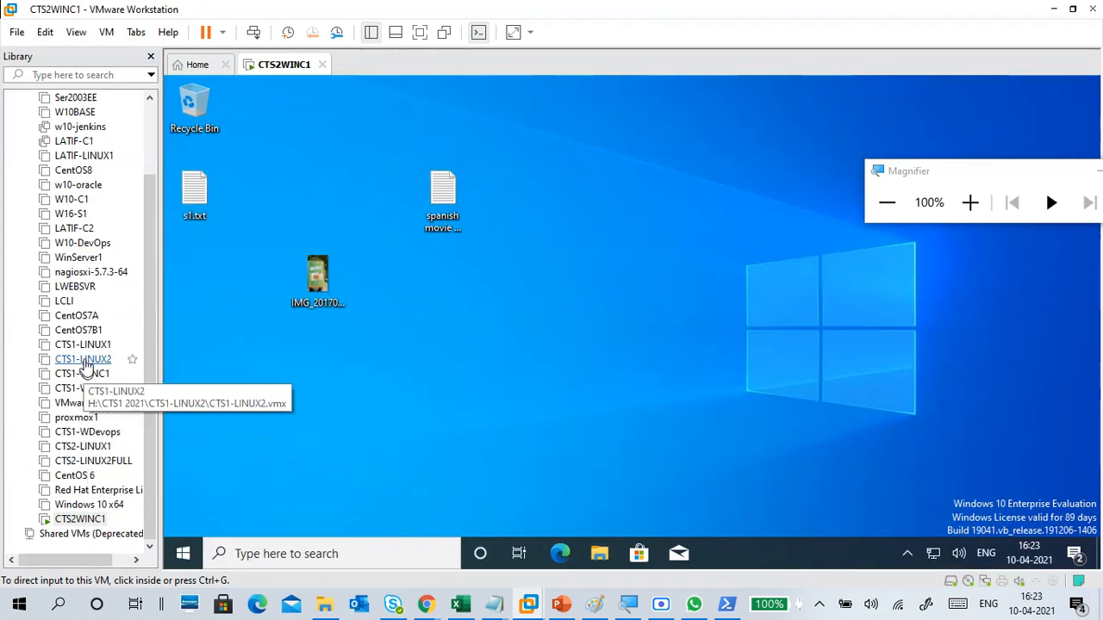
pyautogui.click(86, 230)
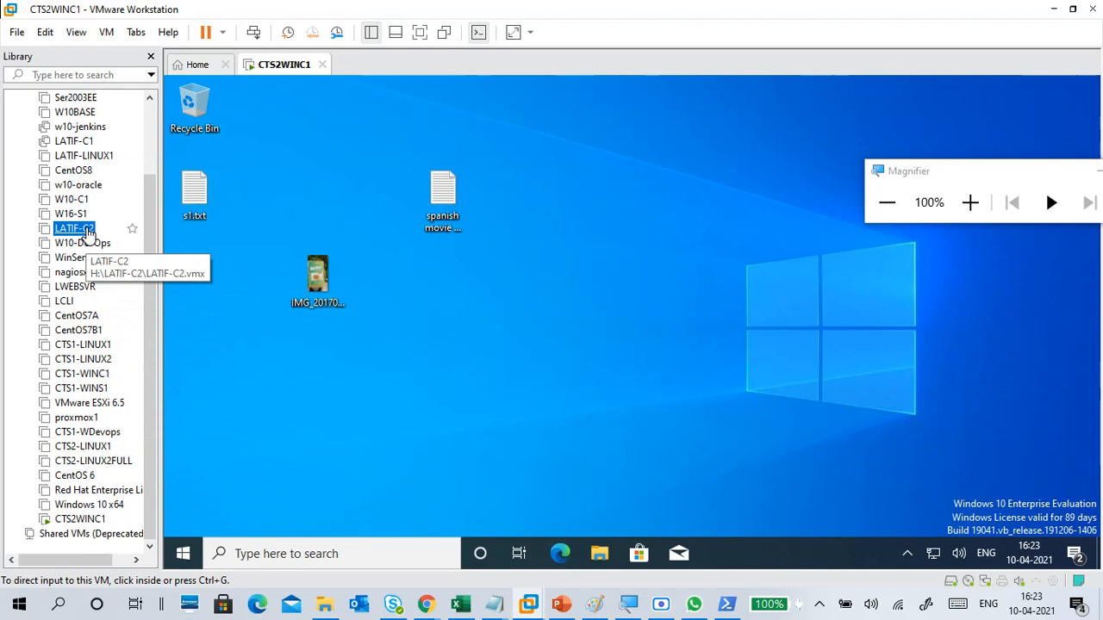
pyautogui.doubleClick(86, 230)
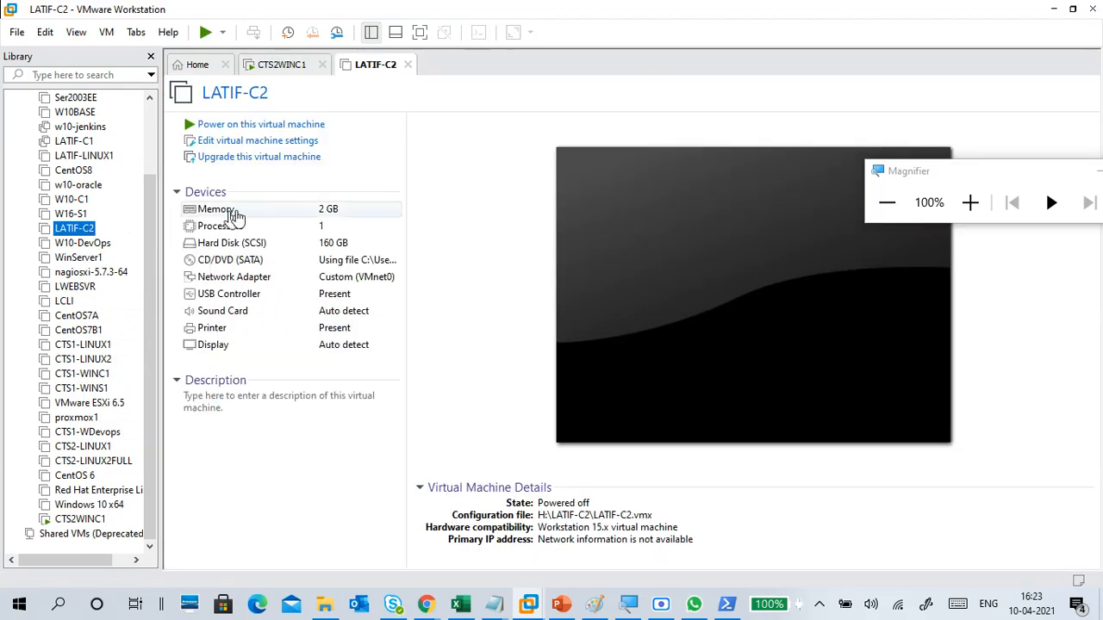
pyautogui.click(290, 129)
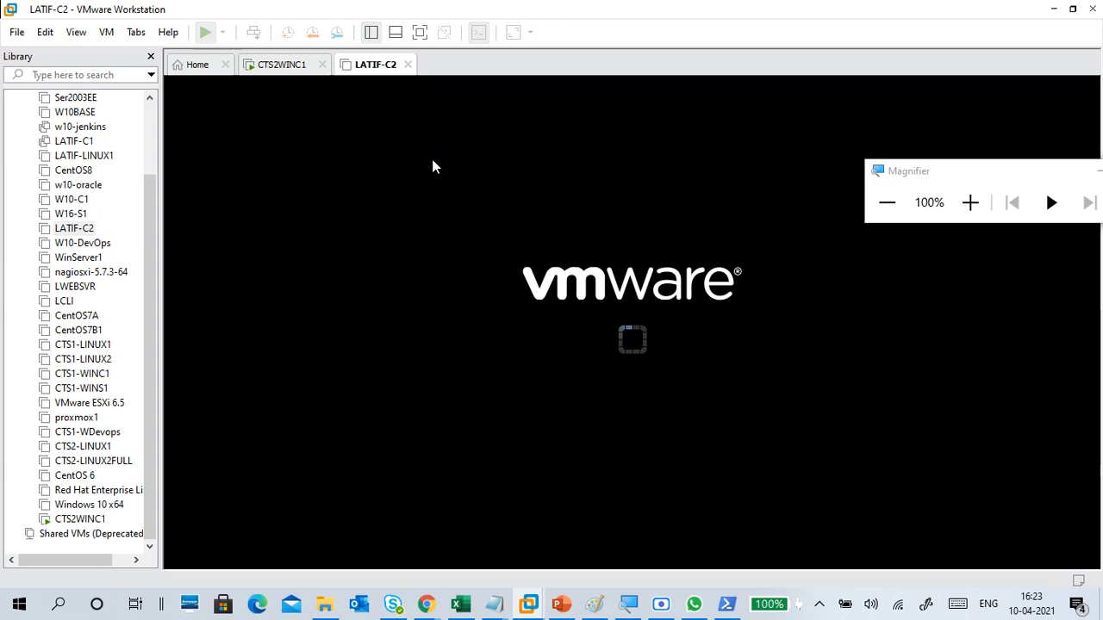
pyautogui.click(300, 69)
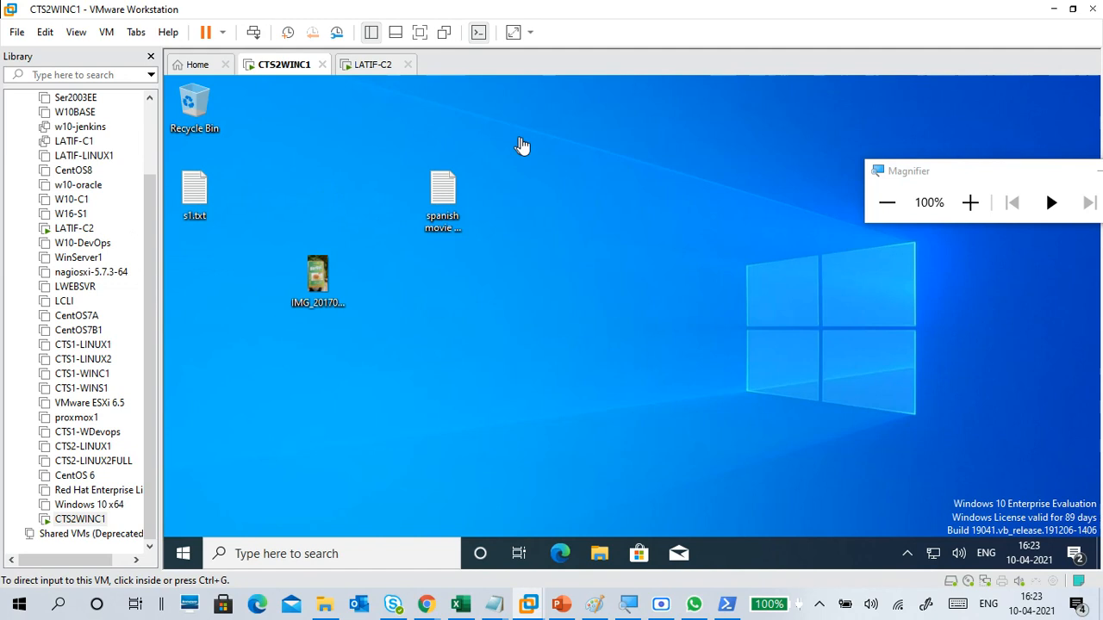
# Step: Check the startup progress of LATIF-C2, return to CTS2WINC1, and hide the library
pyautogui.click(546, 146)
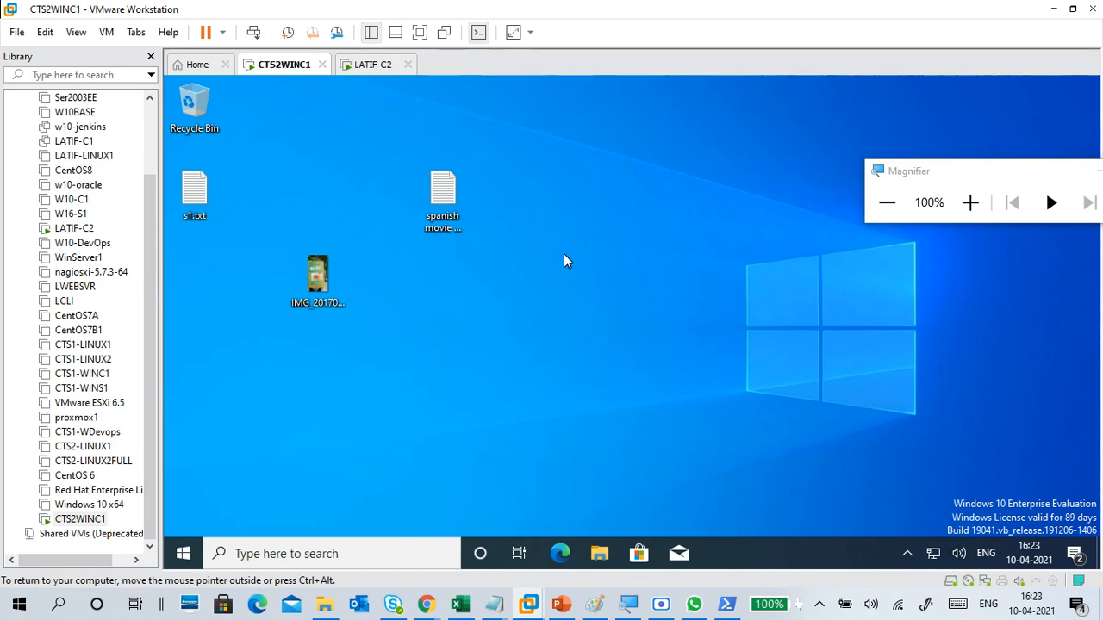
pyautogui.click(379, 66)
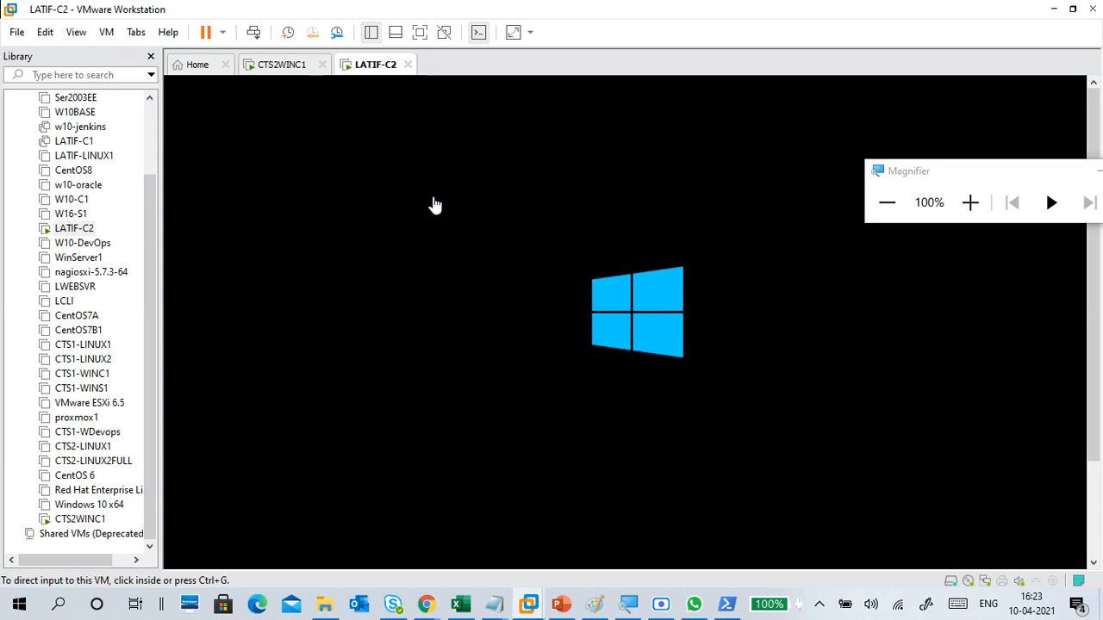
pyautogui.click(284, 66)
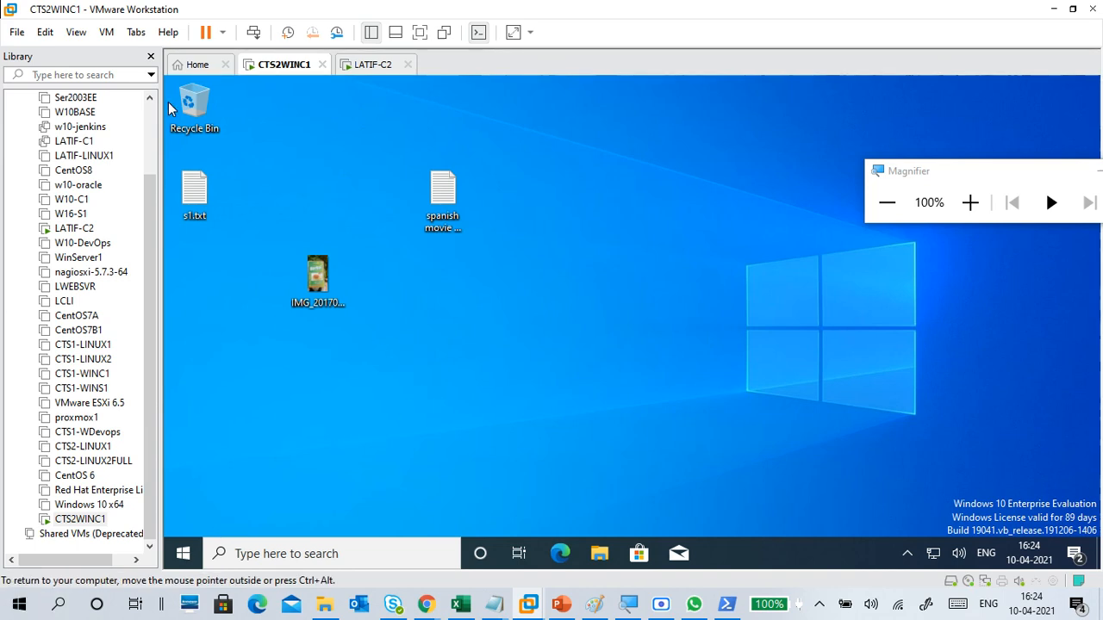
pyautogui.click(151, 57)
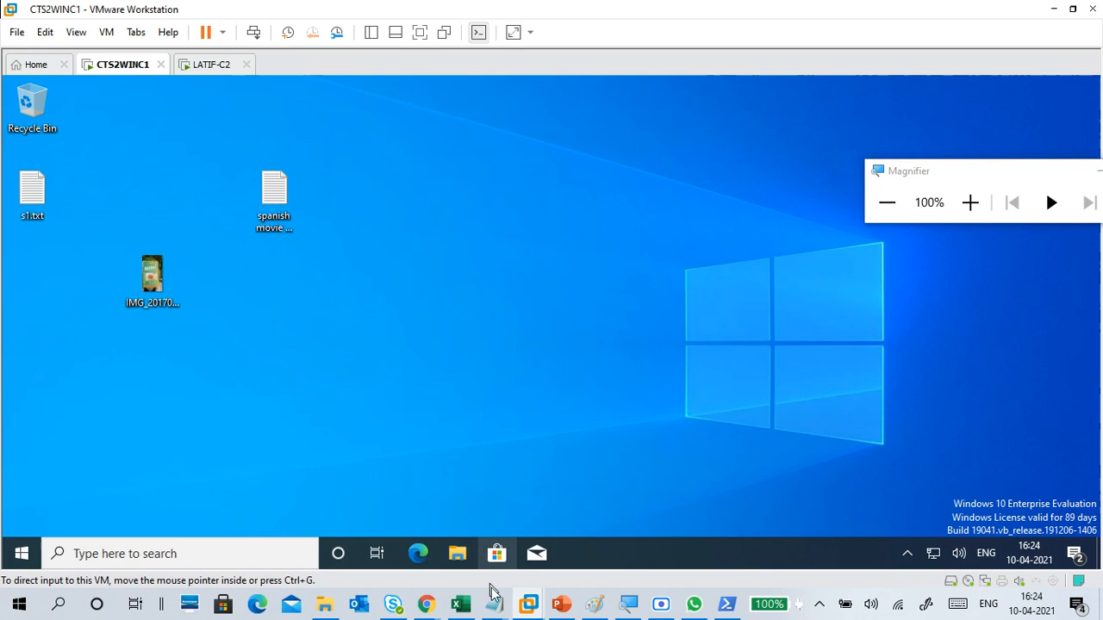
# Step: Switch to the untitled Notepad notes and add "ip address" below the pc1 entry
pyautogui.moveTo(494, 602)
pyautogui.click(553, 546)
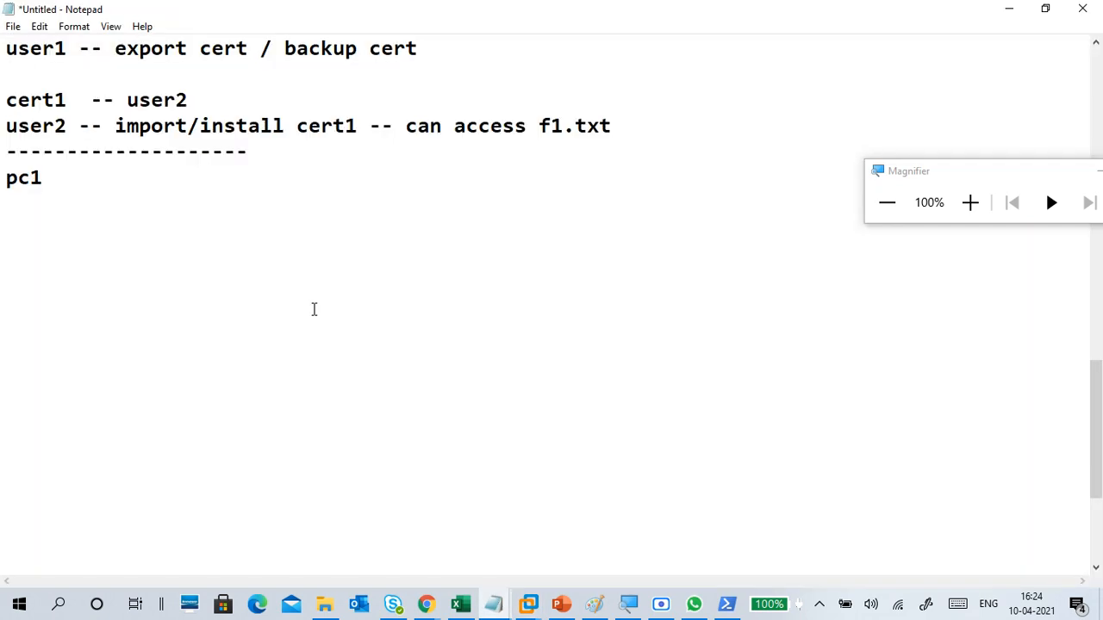
pyautogui.write('ip address')
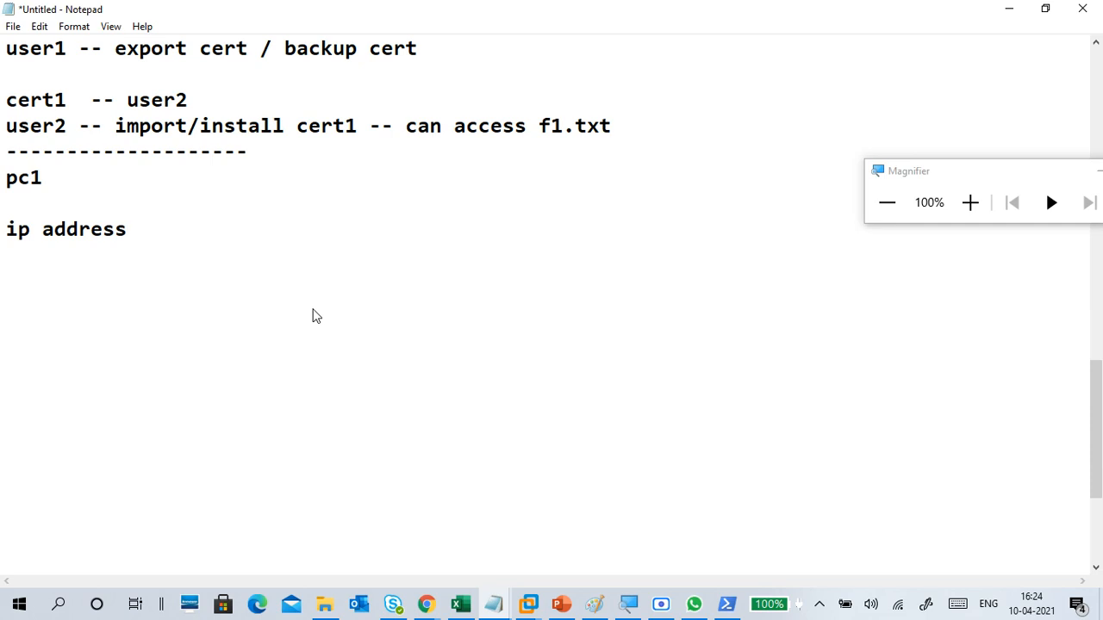
pyautogui.write(':')
# Step: Finish the ip address label with a colon and add "username:" and "password:" lines below it
pyautogui.press('Return')
pyautogui.write('username')
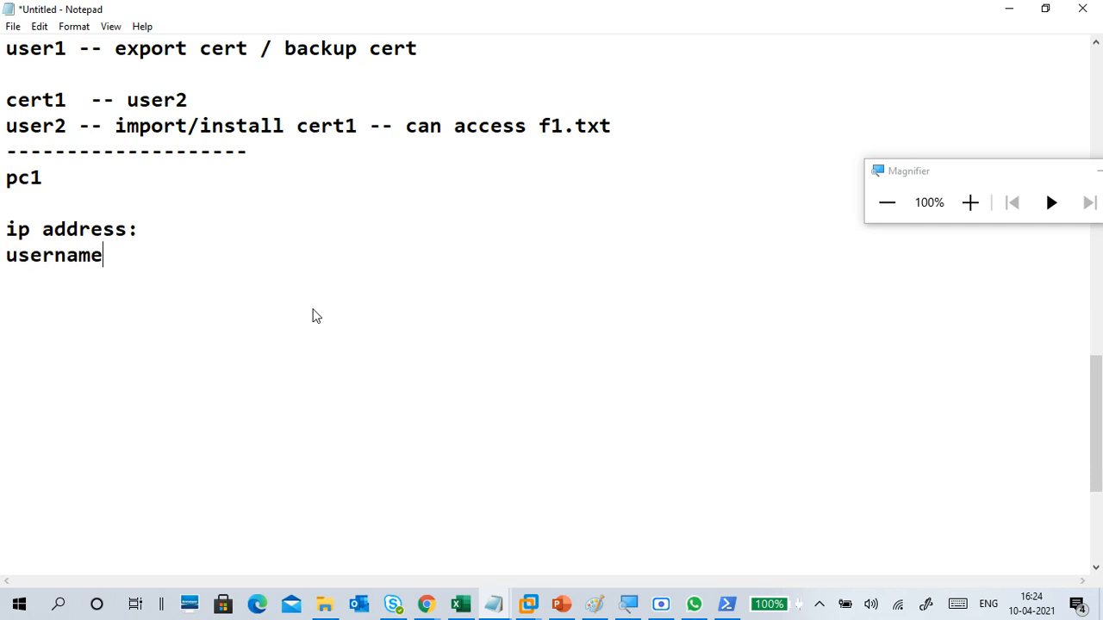
pyautogui.press('Return')
pyautogui.write('passwo')
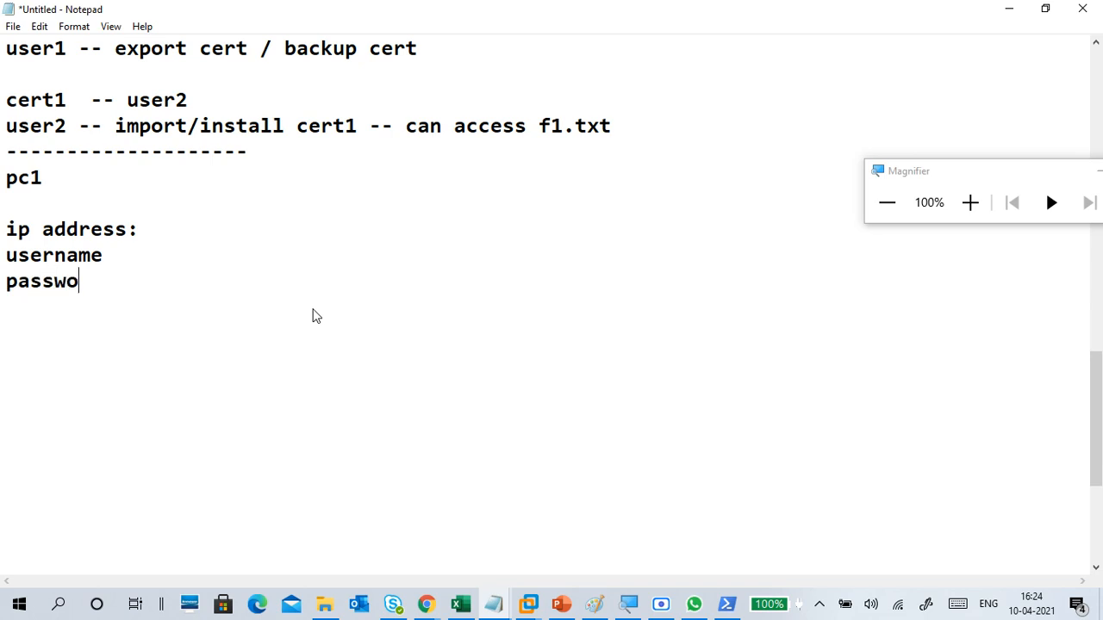
pyautogui.write('rd:')
pyautogui.press('Up')
pyautogui.write(':')
# Step: Fill in student1 as the username and enter the account password in the pc1 notes
pyautogui.press('Up')
pyautogui.press('Right')
pyautogui.press('Down')
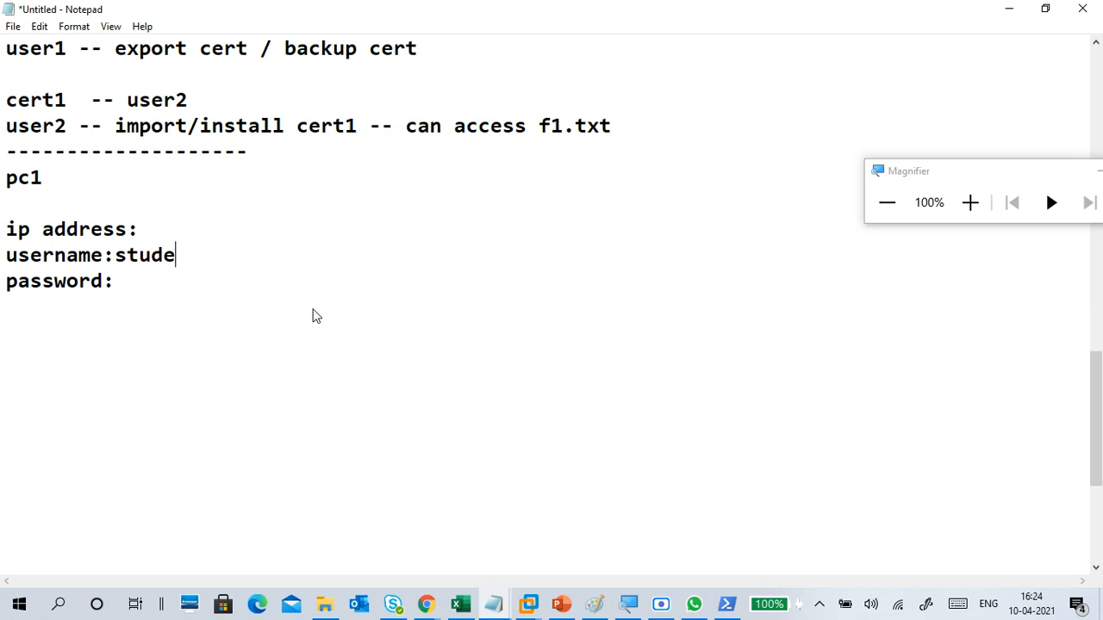
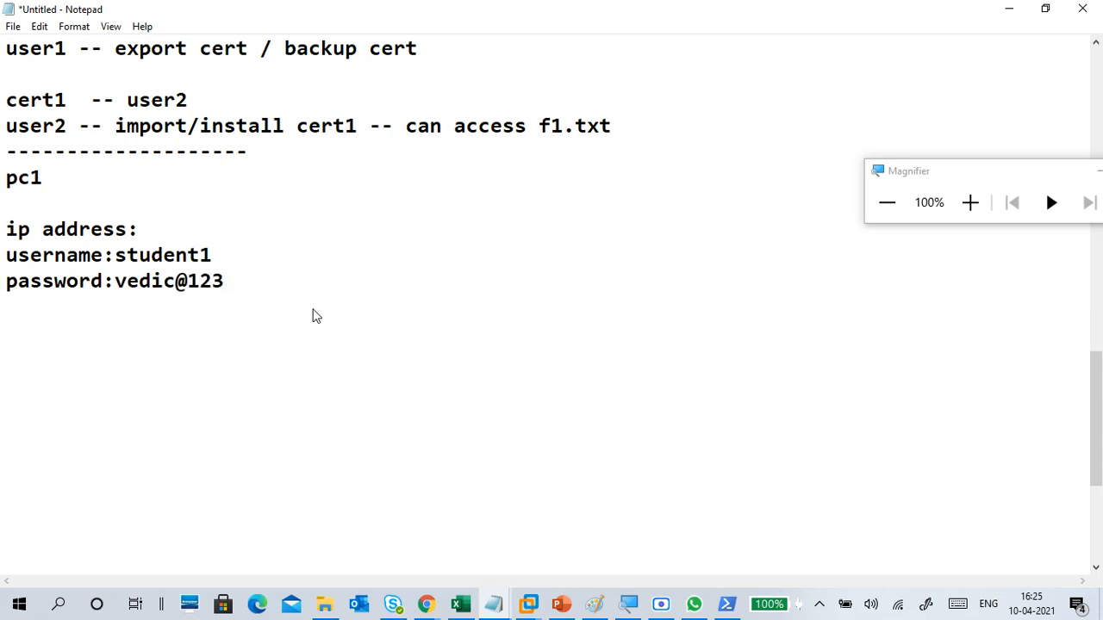
pyautogui.click(74, 196)
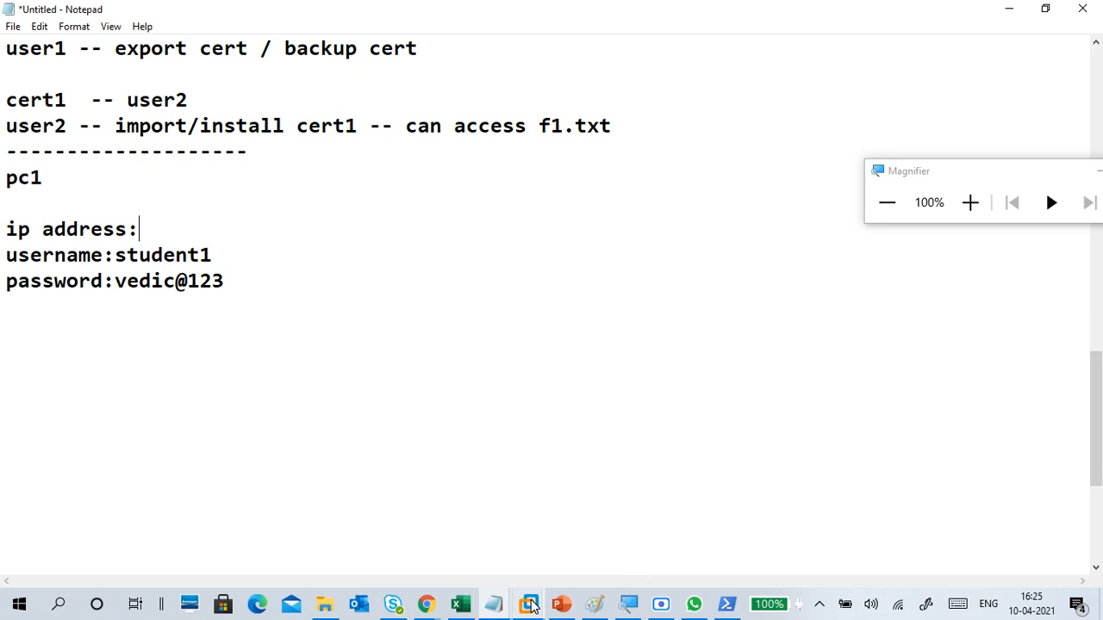
# Step: Switch to CTS2WINC1 in VMware Workstation and launch Network Connections with a Run command
pyautogui.moveTo(531, 608)
pyautogui.click(538, 536)
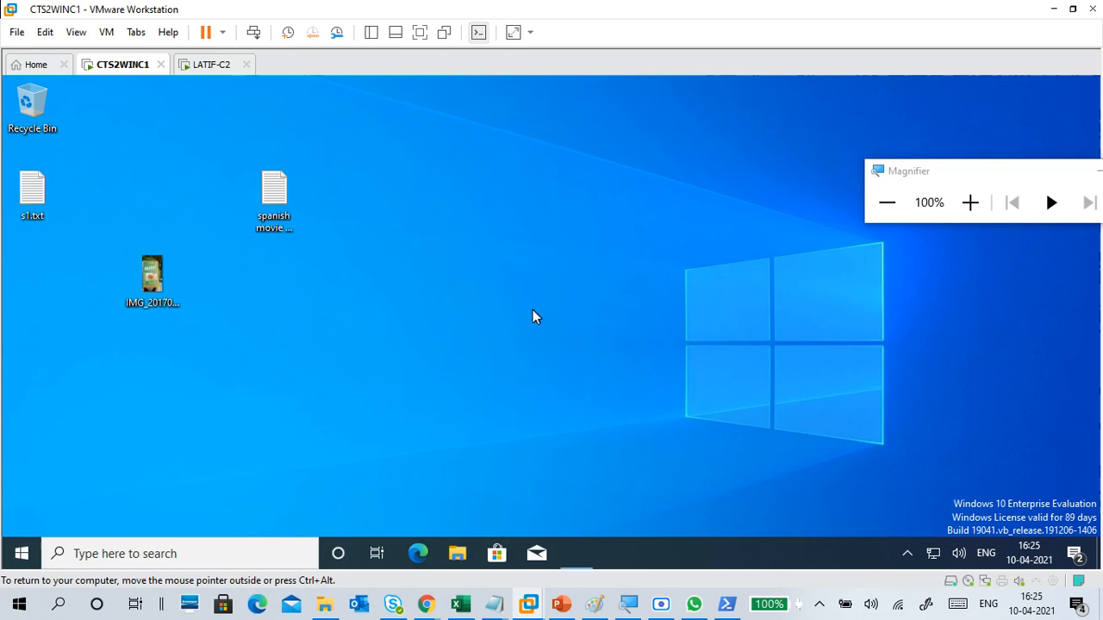
pyautogui.press('super+r')
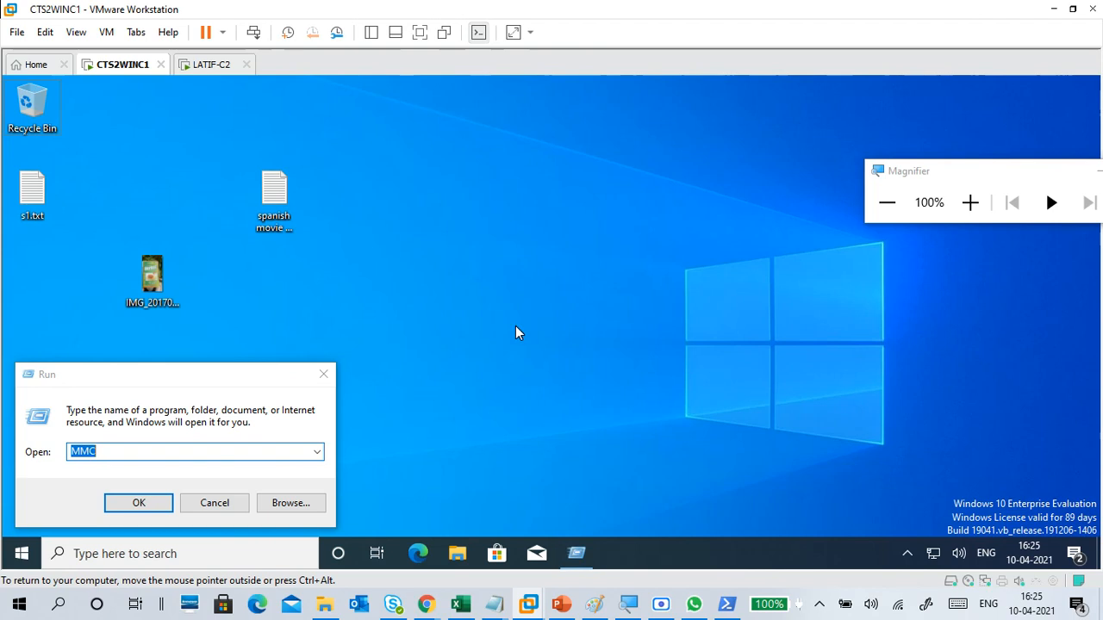
pyautogui.click(182, 452)
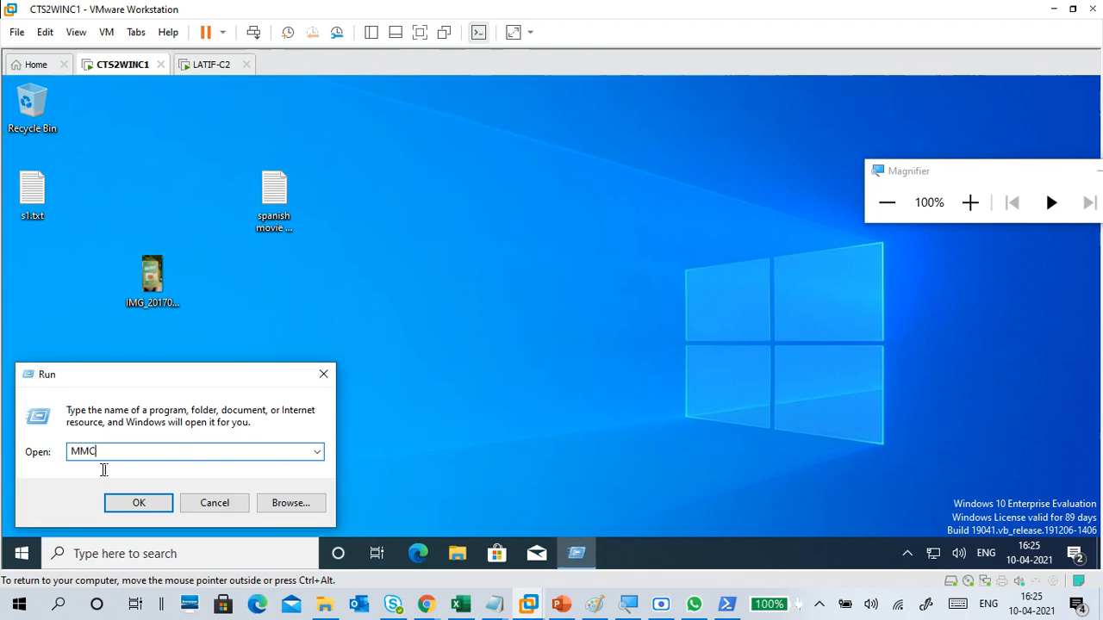
pyautogui.moveTo(104, 469); pyautogui.dragTo(37, 466)
pyautogui.write('ncpa.cpl')
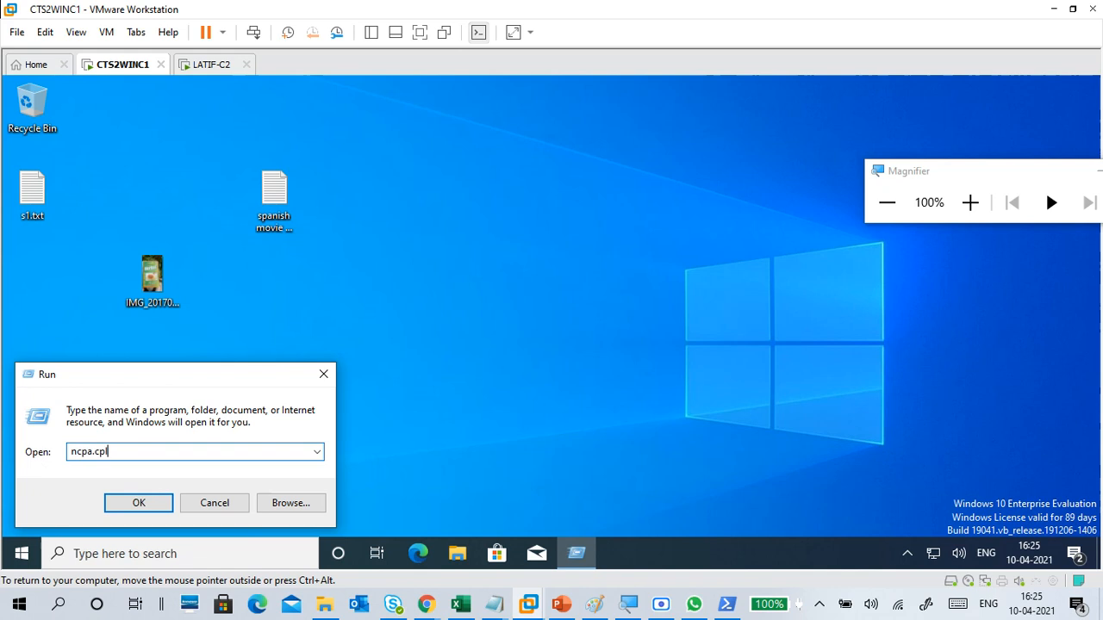
pyautogui.press('Return')
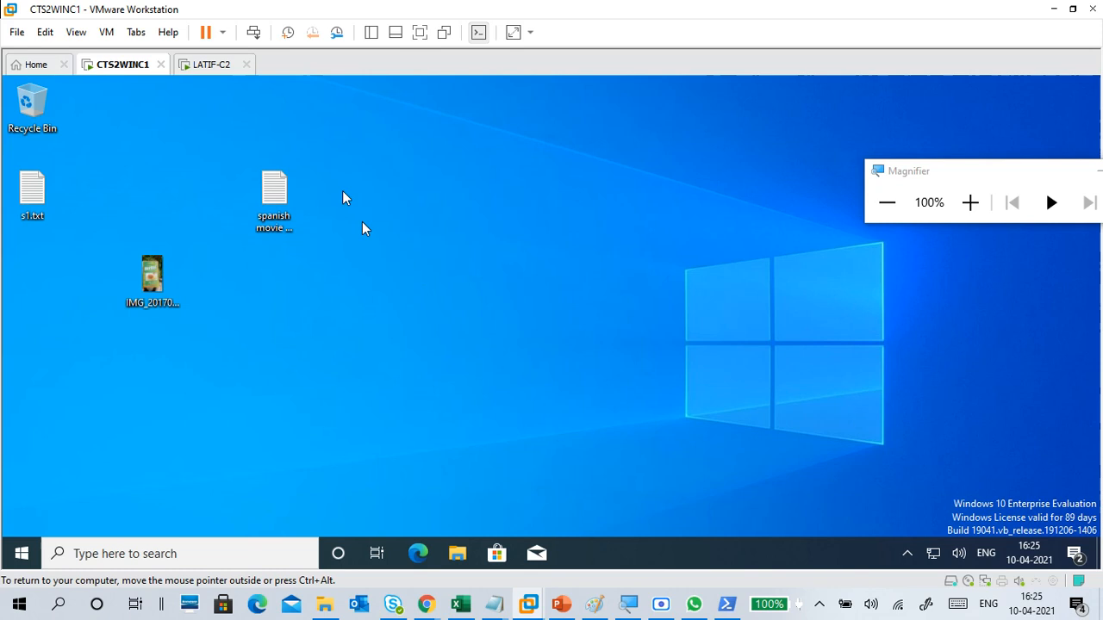
# Step: Check the sign-in progress of LATIF-C2, then go back to the CTS2WINC1 desktop
pyautogui.click(217, 69)
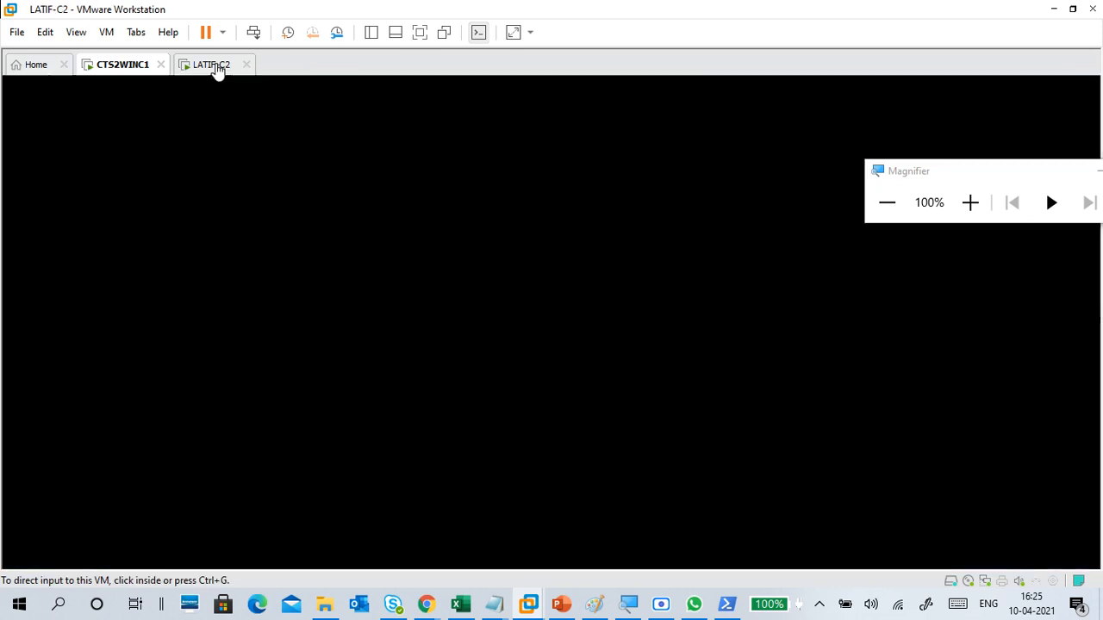
pyautogui.click(412, 295)
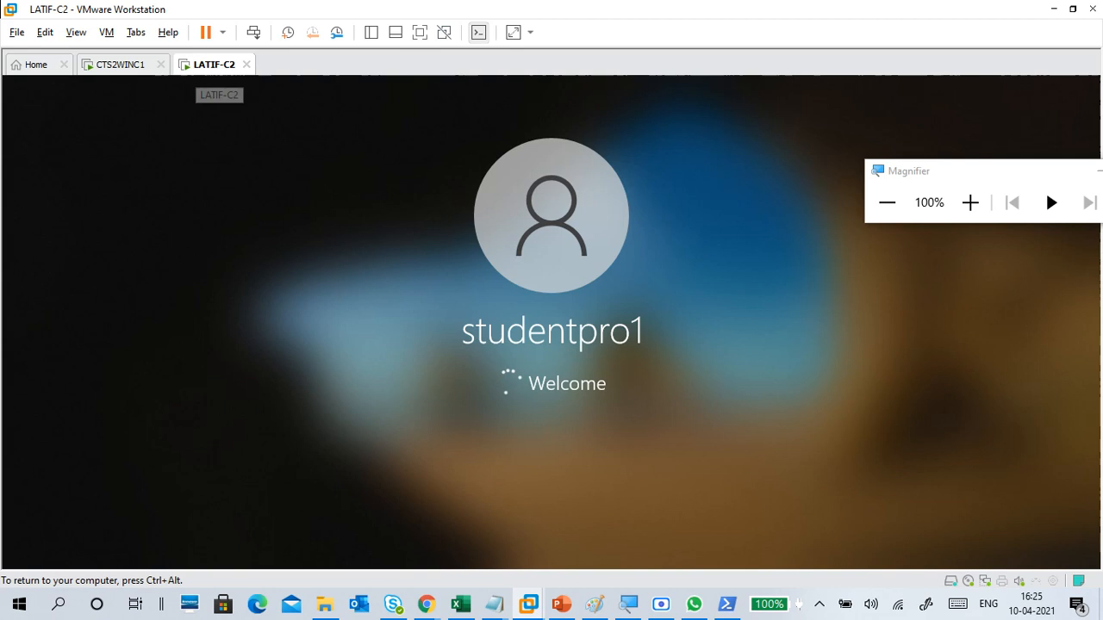
pyautogui.hotkey('ctrl', 'alt')
pyautogui.click(129, 66)
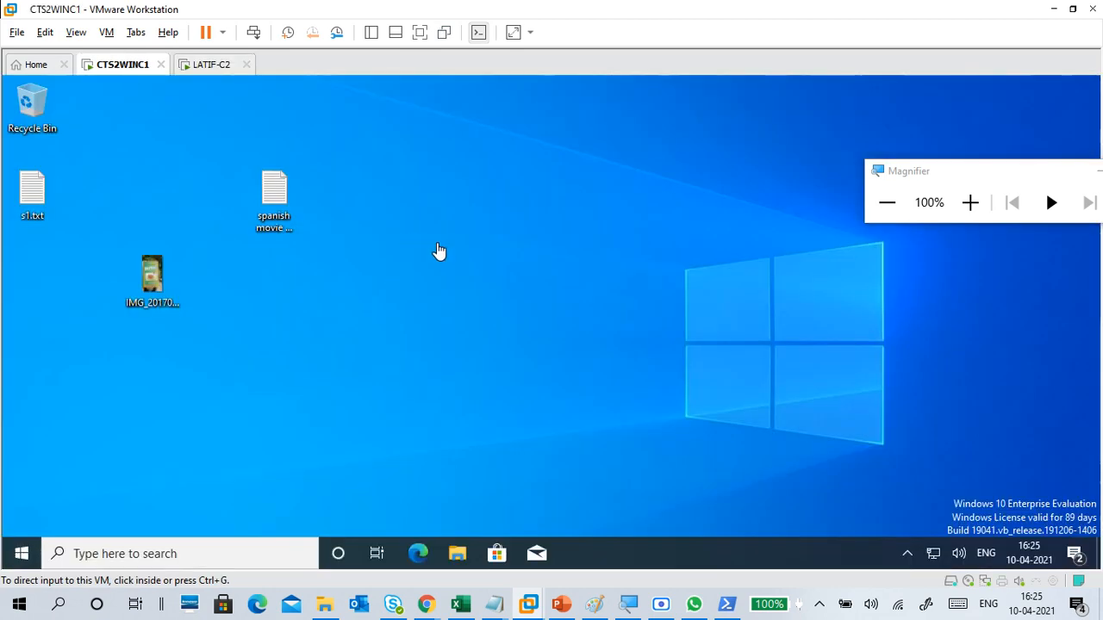
pyautogui.click(437, 245)
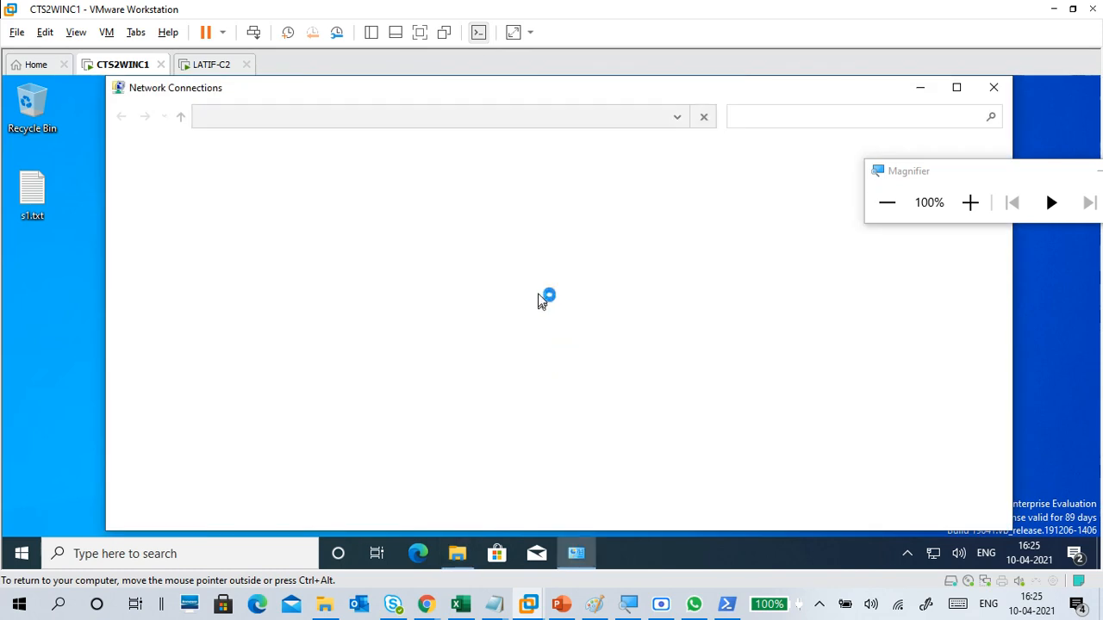
# Step: Inspect Ethernet0's connection details for the IPv4 address in full screen at 125% magnification, then restore the normal view
pyautogui.click(969, 206)
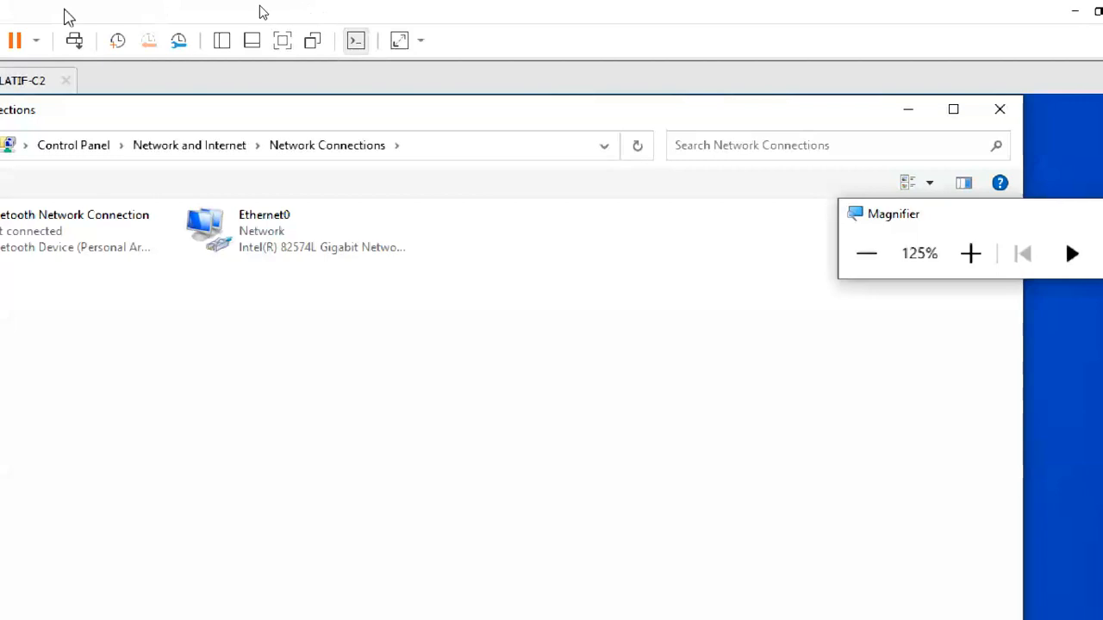
pyautogui.click(283, 41)
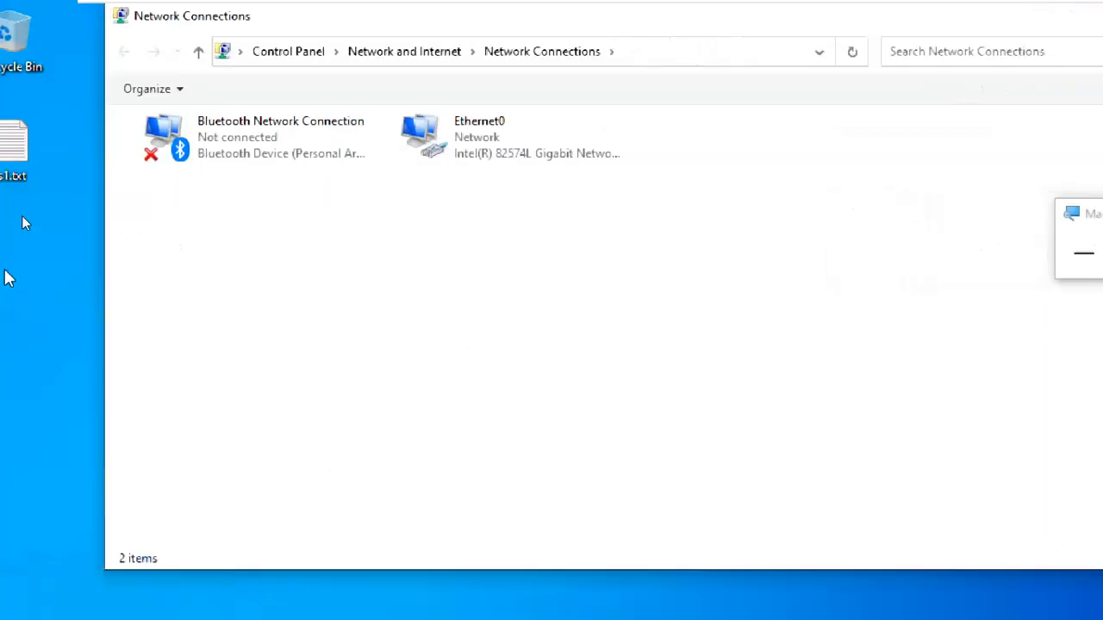
pyautogui.click(497, 153)
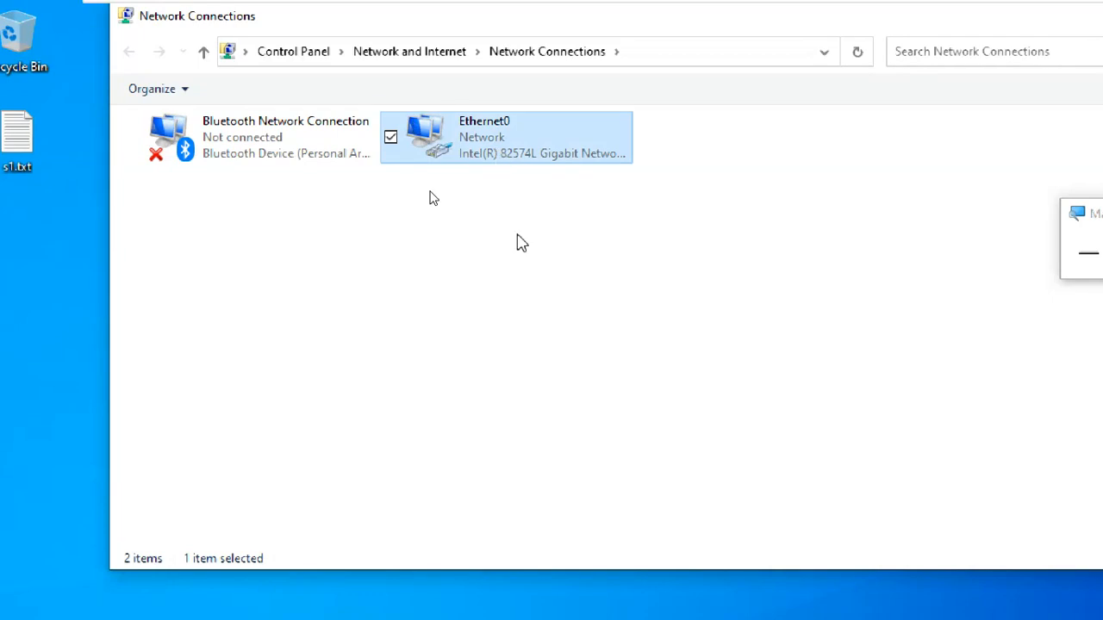
pyautogui.doubleClick(488, 153)
pyautogui.click(561, 366)
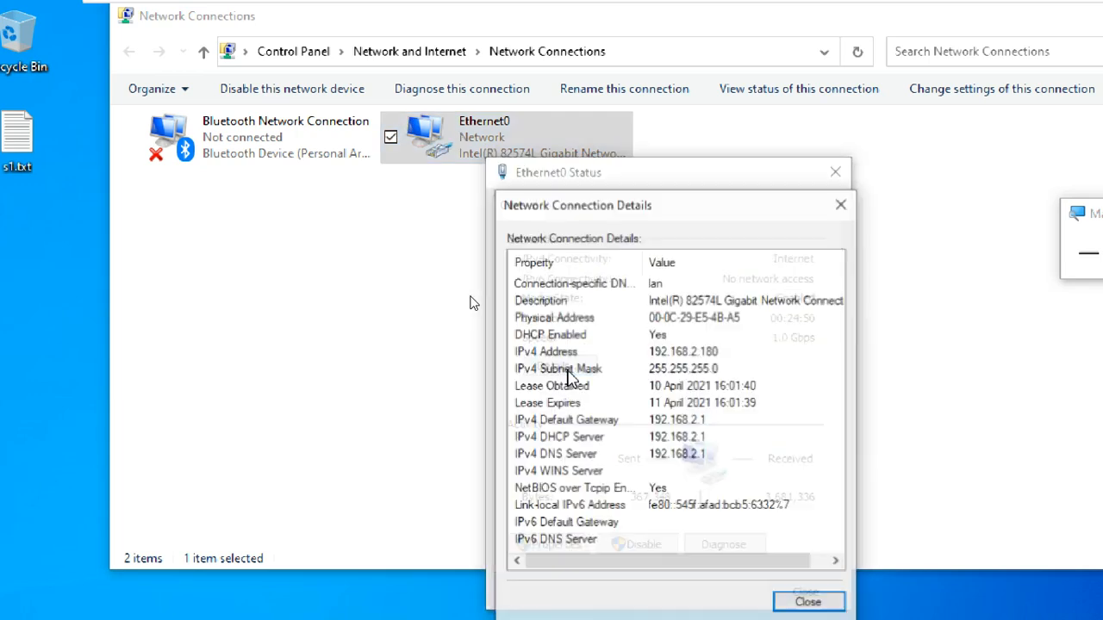
pyautogui.click(683, 352)
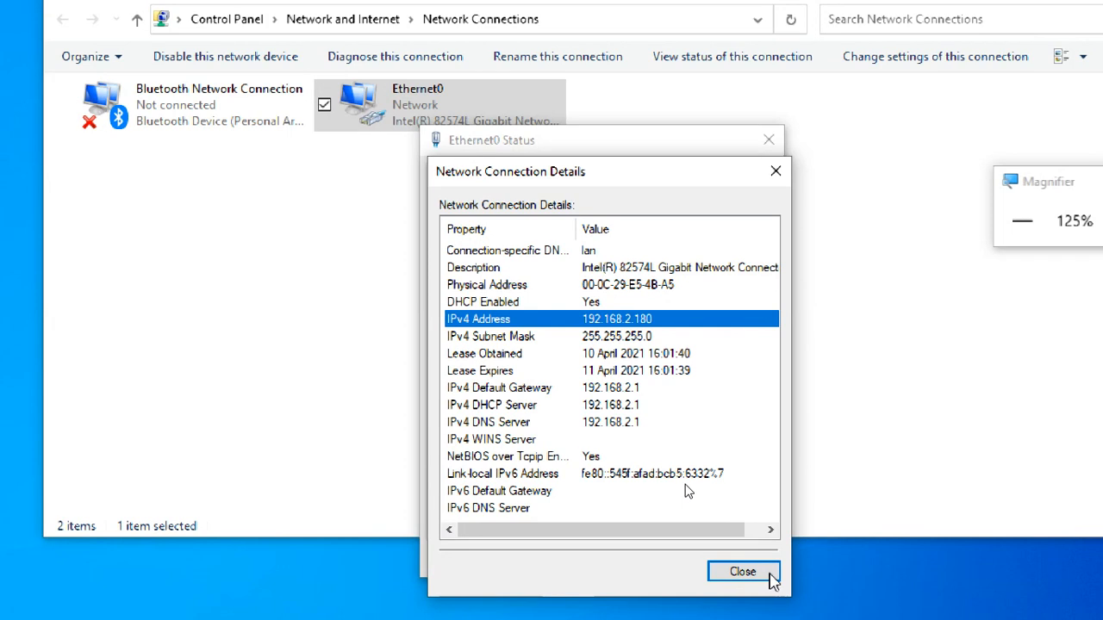
pyautogui.click(743, 571)
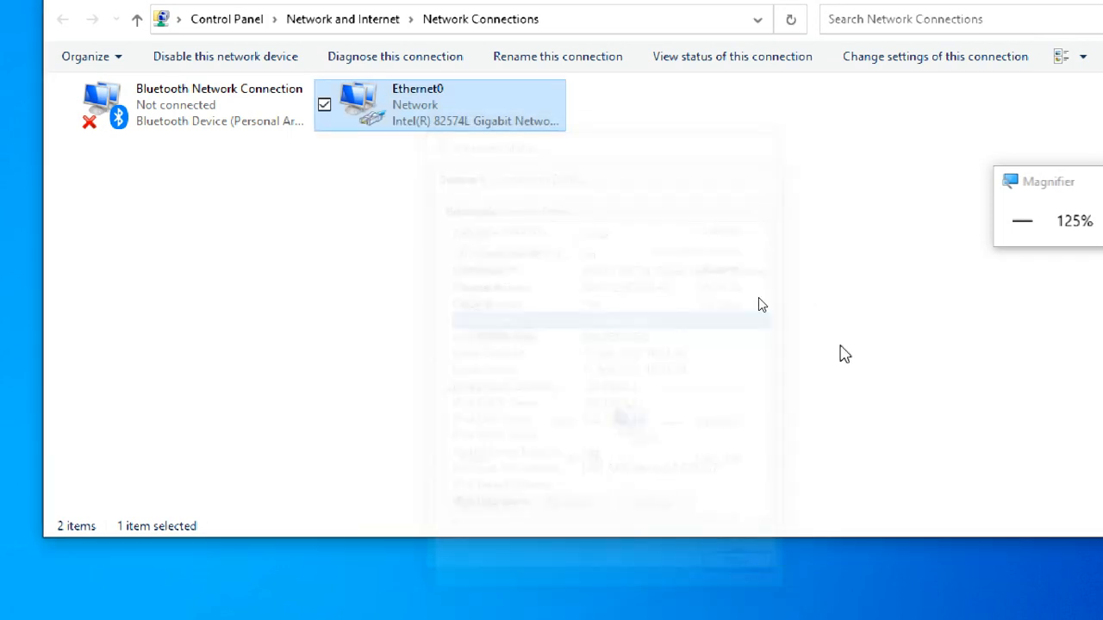
pyautogui.click(1022, 223)
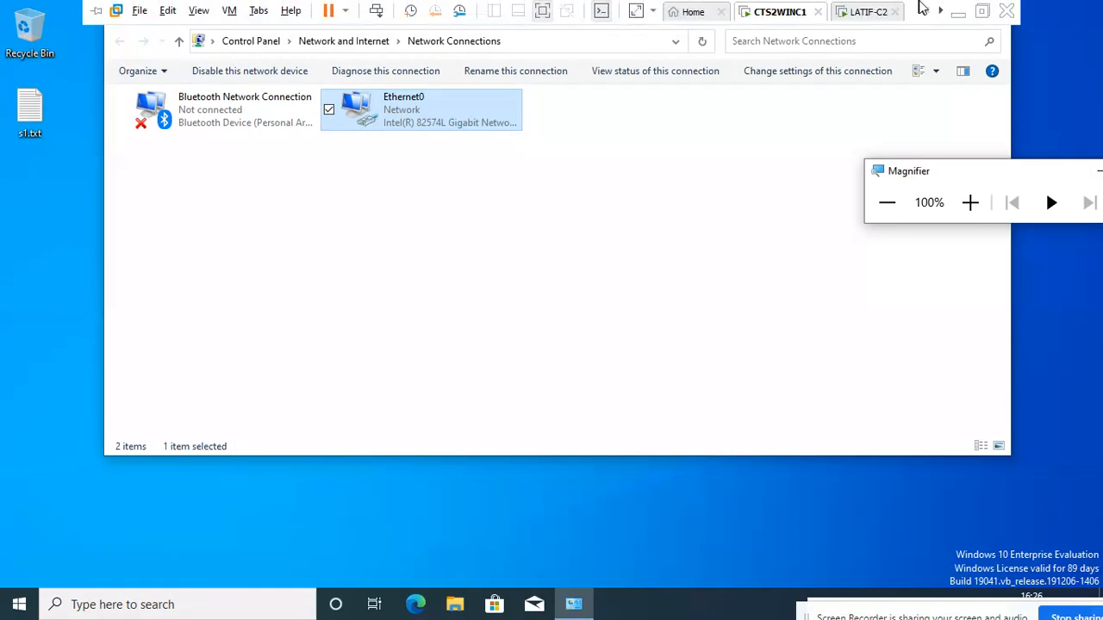
pyautogui.click(981, 10)
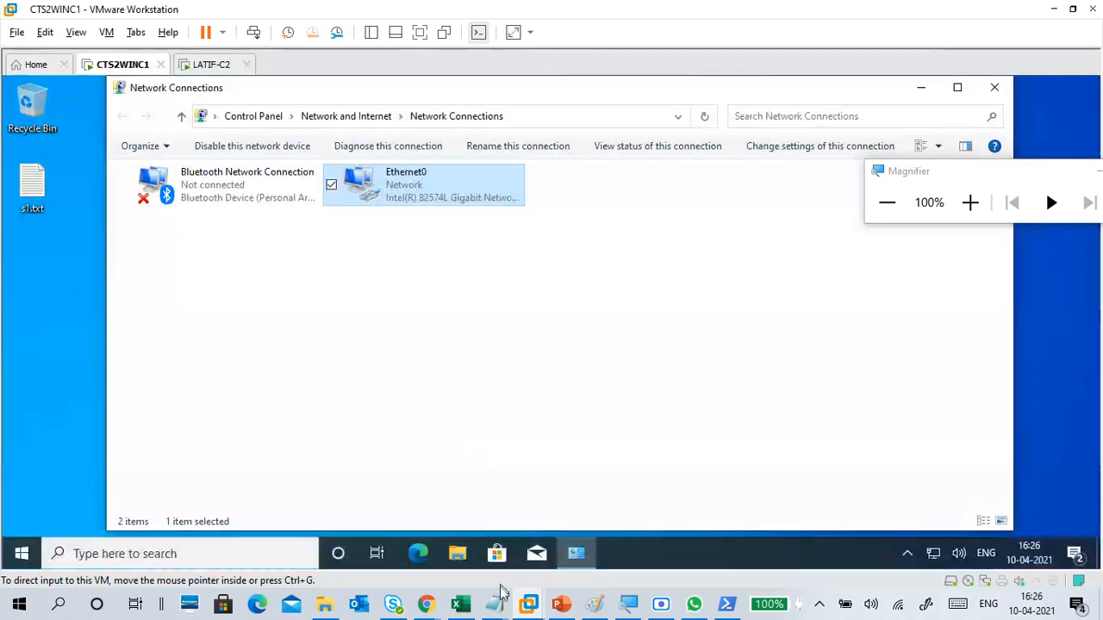
# Step: Switch to the untitled Notepad notes and enter 192.168.2.180 as the ip address for pc1
pyautogui.moveTo(504, 596)
pyautogui.click(542, 557)
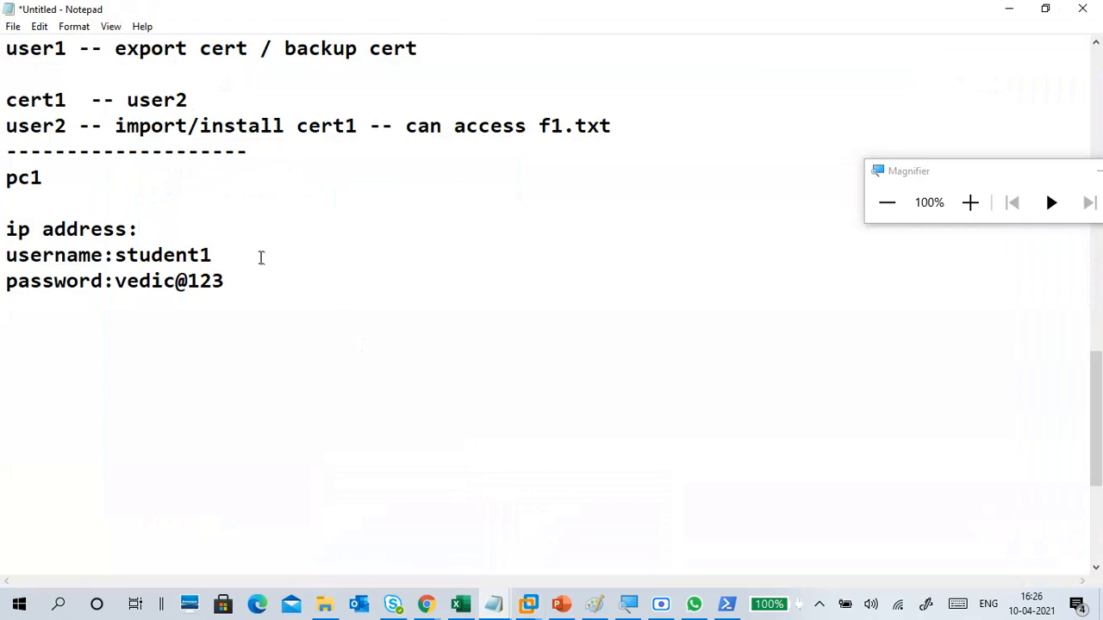
pyautogui.write('192.167')
pyautogui.press('BackSpace')
pyautogui.write('8')
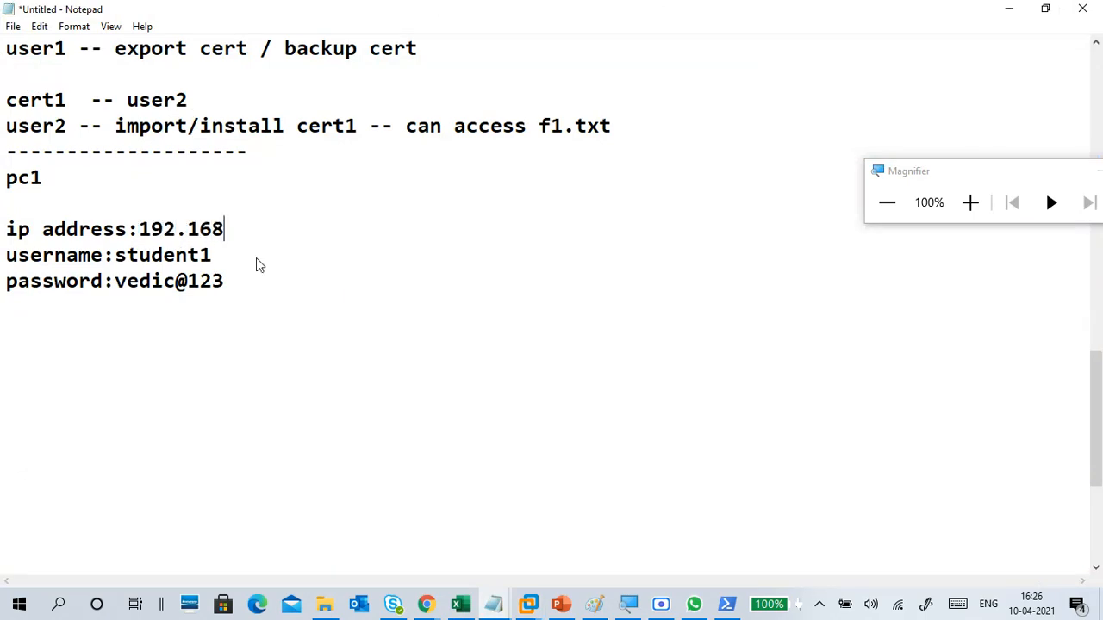
pyautogui.write('.2.180')
pyautogui.press('Return')
# Step: Add a "data1" folder entry below the password line, separated by a blank line
pyautogui.press('Return')
pyautogui.press('BackSpace')
pyautogui.press('BackSpace')
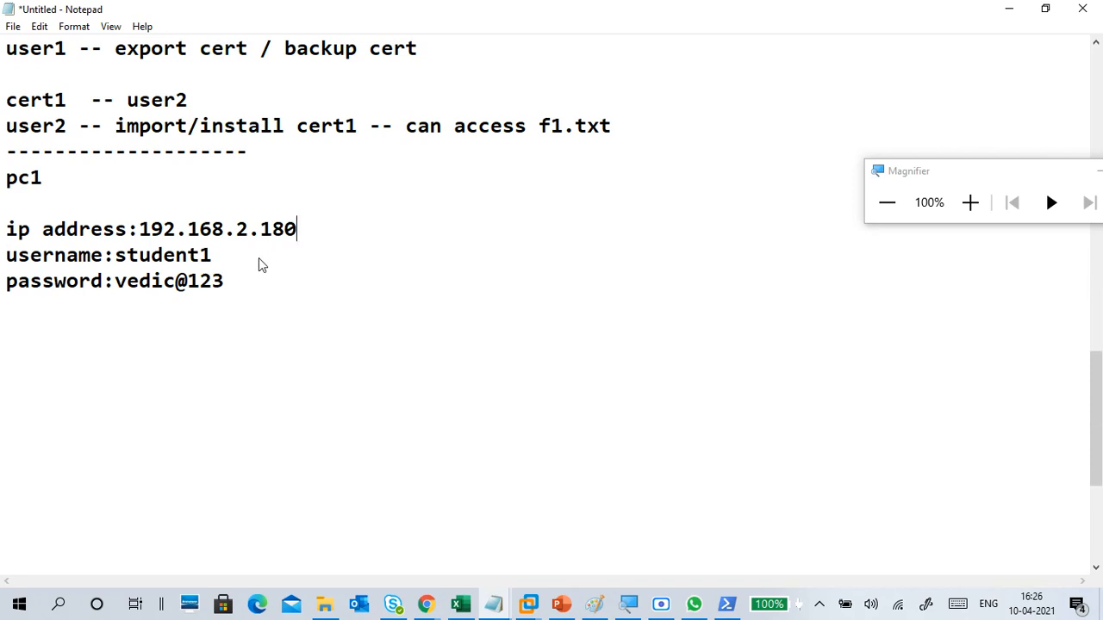
pyautogui.press('Down')
pyautogui.press('Down')
pyautogui.press('Down')
pyautogui.press('Return')
pyautogui.write('data1')
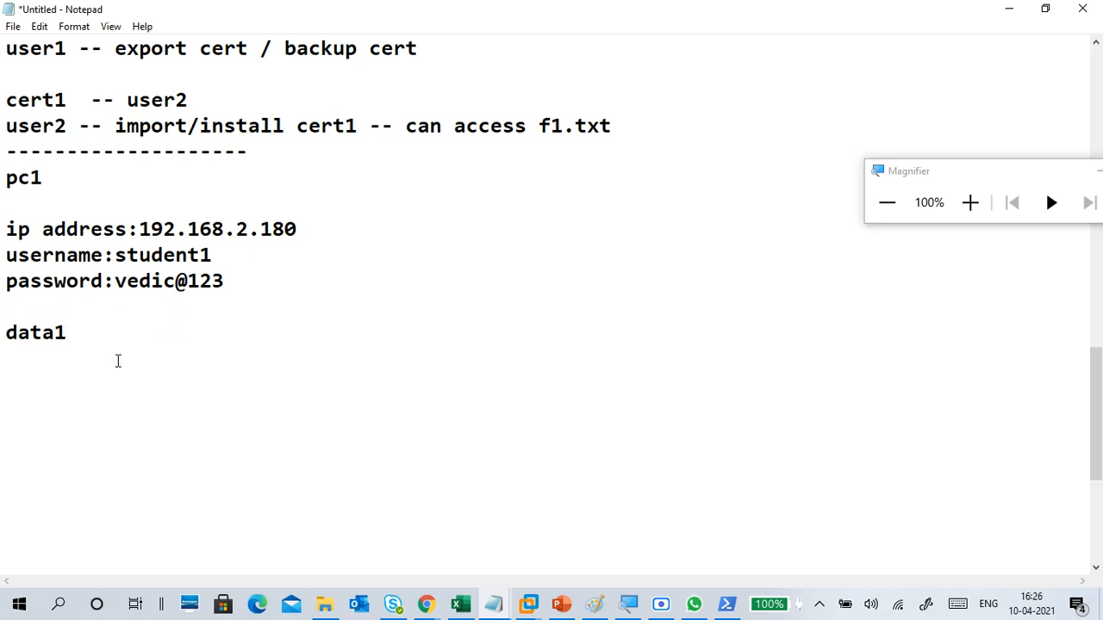
pyautogui.moveTo(72, 340); pyautogui.dragTo(8, 330)
pyautogui.click(39, 343)
pyautogui.click(74, 331)
# Step: List "-f1" and "-f2" on separate lines under data1
pyautogui.press('Return')
pyautogui.write('-f1')
pyautogui.press('Return')
pyautogui.write('-f2')
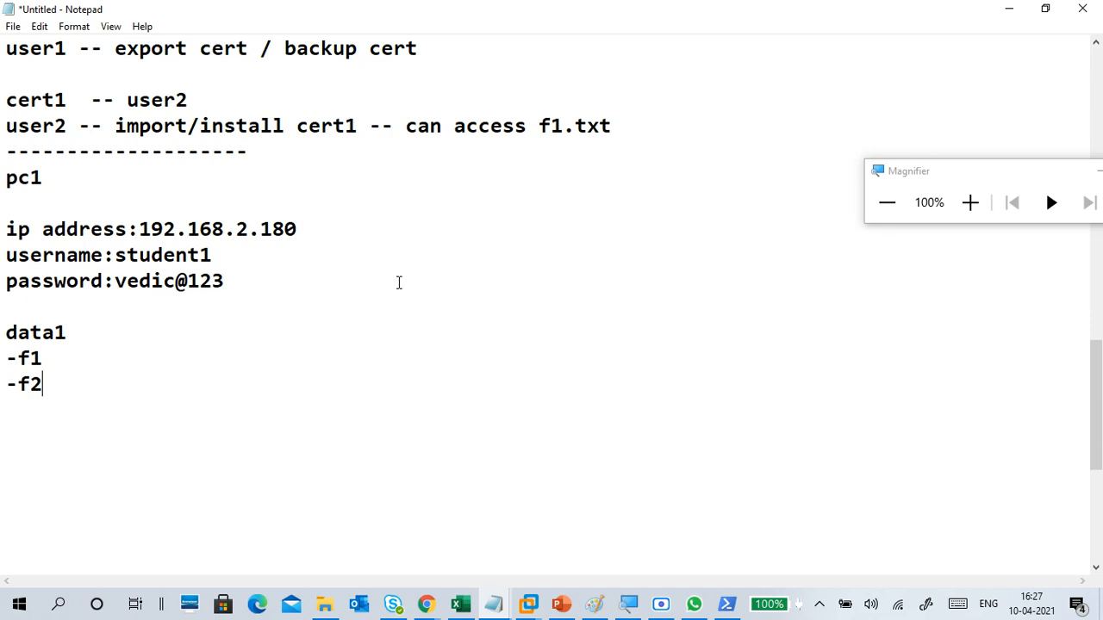
# Step: Add a pc2 section below the file list containing the line "run -- \\192.168.2.180"
pyautogui.press('Return')
pyautogui.press('Return')
pyautogui.write('pc2 ')
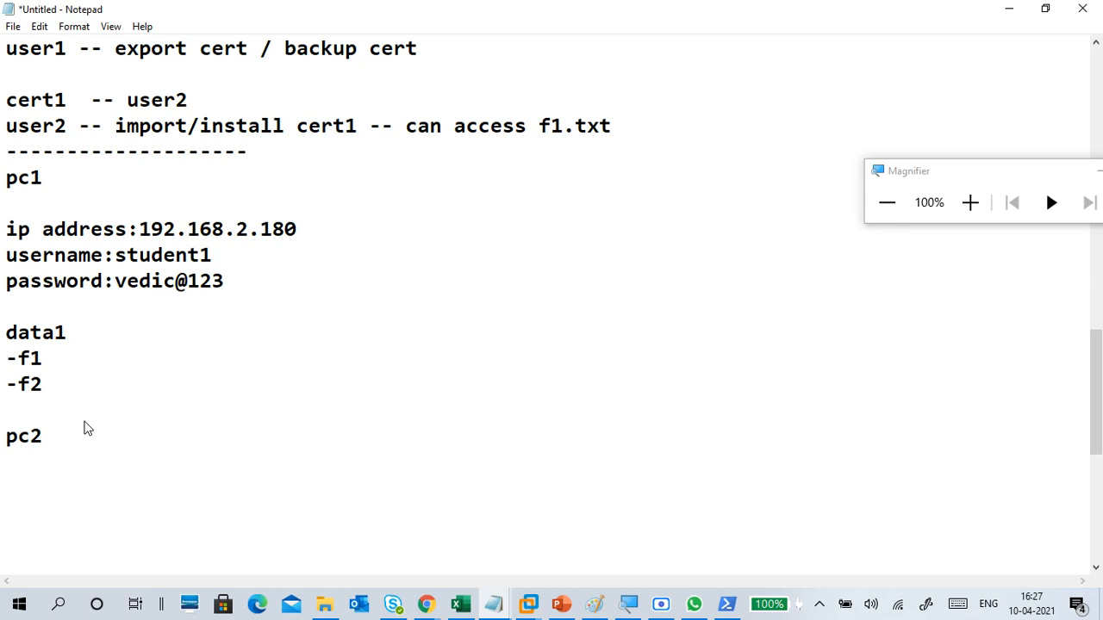
pyautogui.write('run')
pyautogui.write('-- \\\\192')
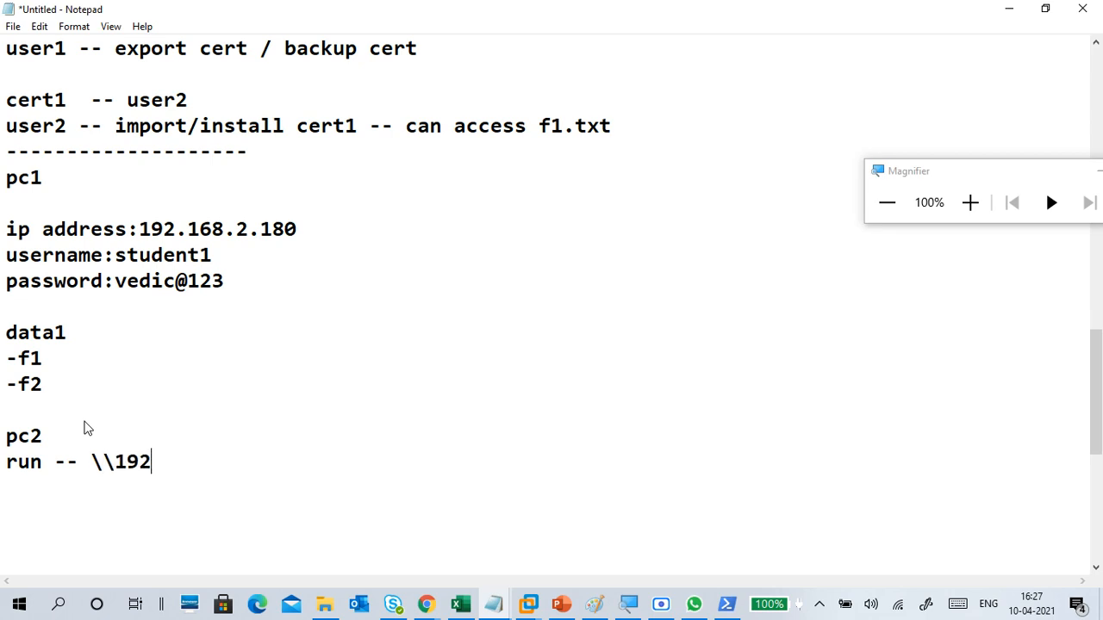
pyautogui.write('.168.2.180')
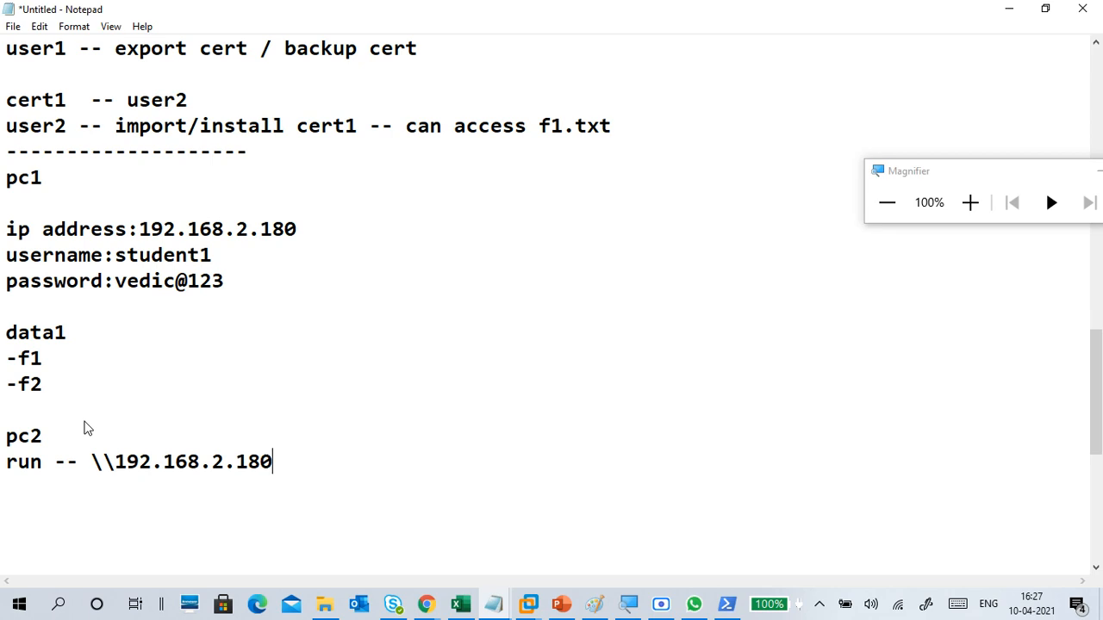
pyautogui.press('Return')
# Step: Review the pc2 network path and the pc1 username and password by highlighting each in the notes
pyautogui.moveTo(273, 461); pyautogui.dragTo(108, 470)
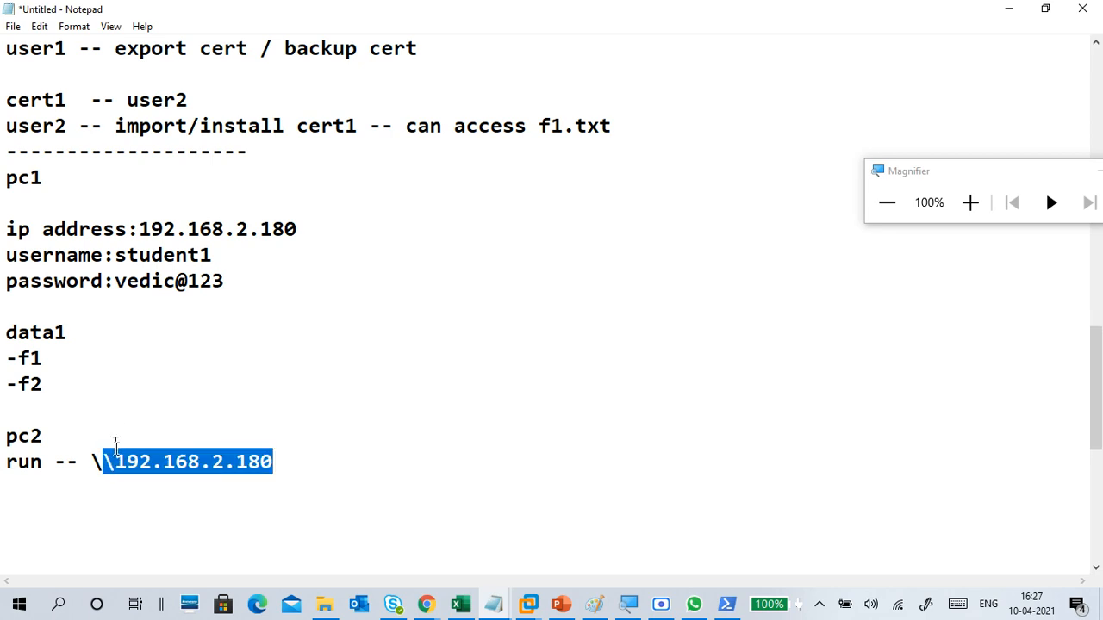
pyautogui.click(121, 448)
pyautogui.moveTo(219, 253); pyautogui.dragTo(115, 253)
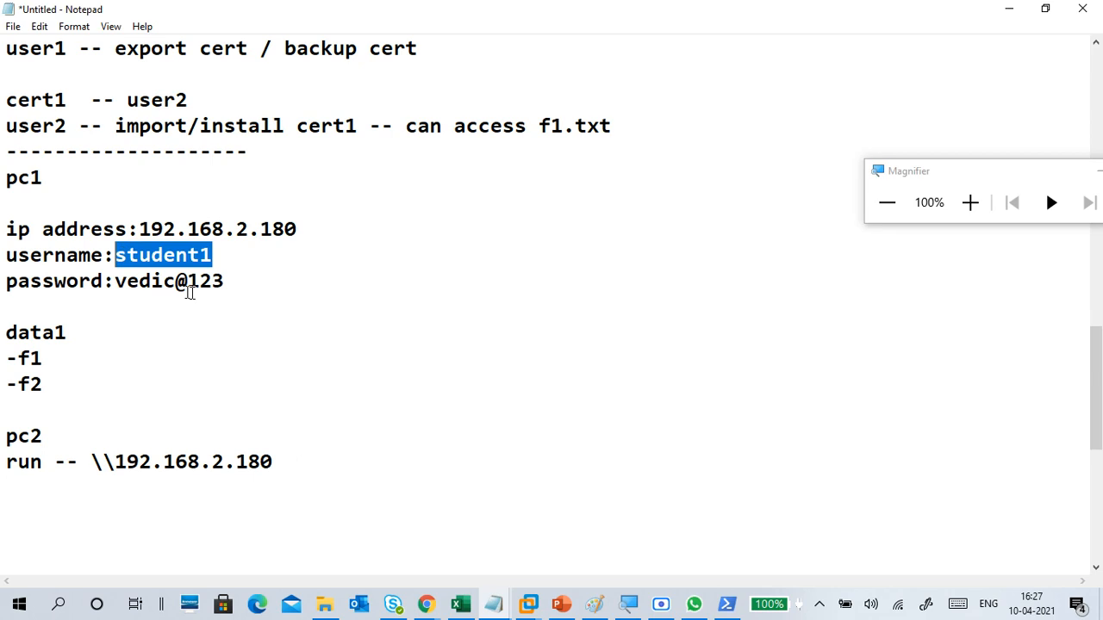
pyautogui.moveTo(225, 282); pyautogui.dragTo(112, 281)
pyautogui.click(142, 348)
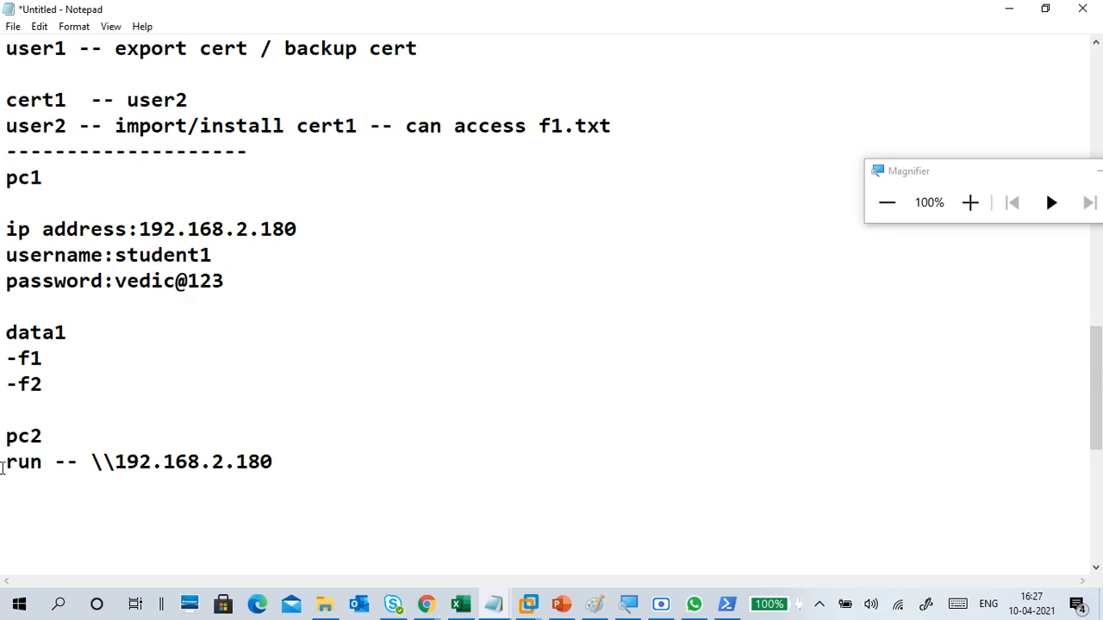
pyautogui.moveTo(4, 465); pyautogui.dragTo(266, 457)
pyautogui.click(229, 487)
pyautogui.scroll(-2, 207, 483)
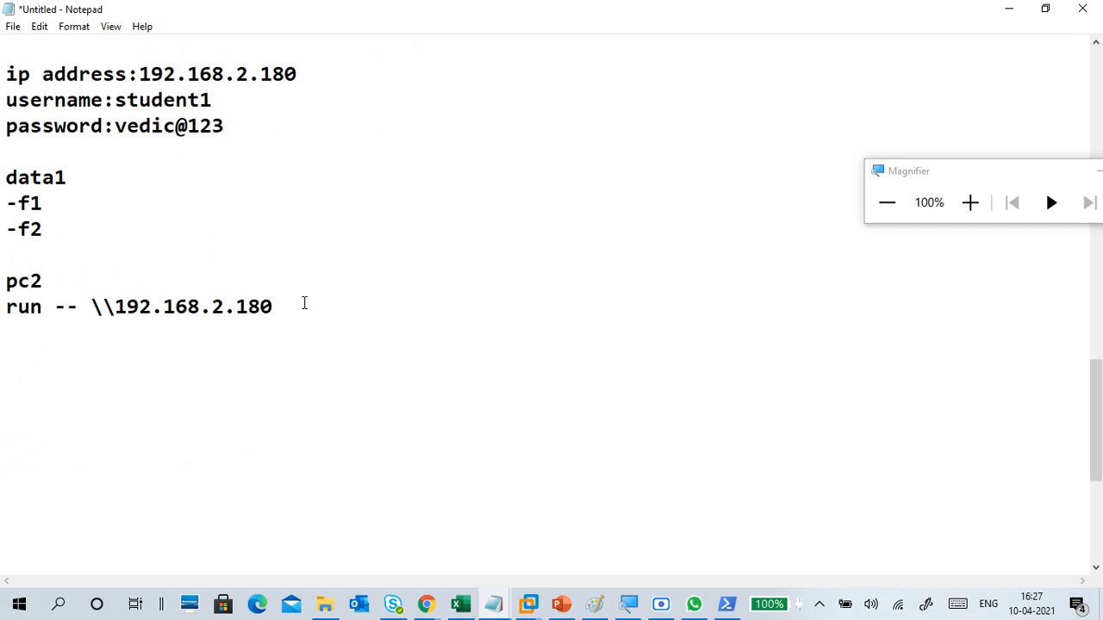
# Step: Switch to the CTS2WINC1 virtual machine in VMware Workstation and close its Network Connections window
pyautogui.scroll(1, 293, 285)
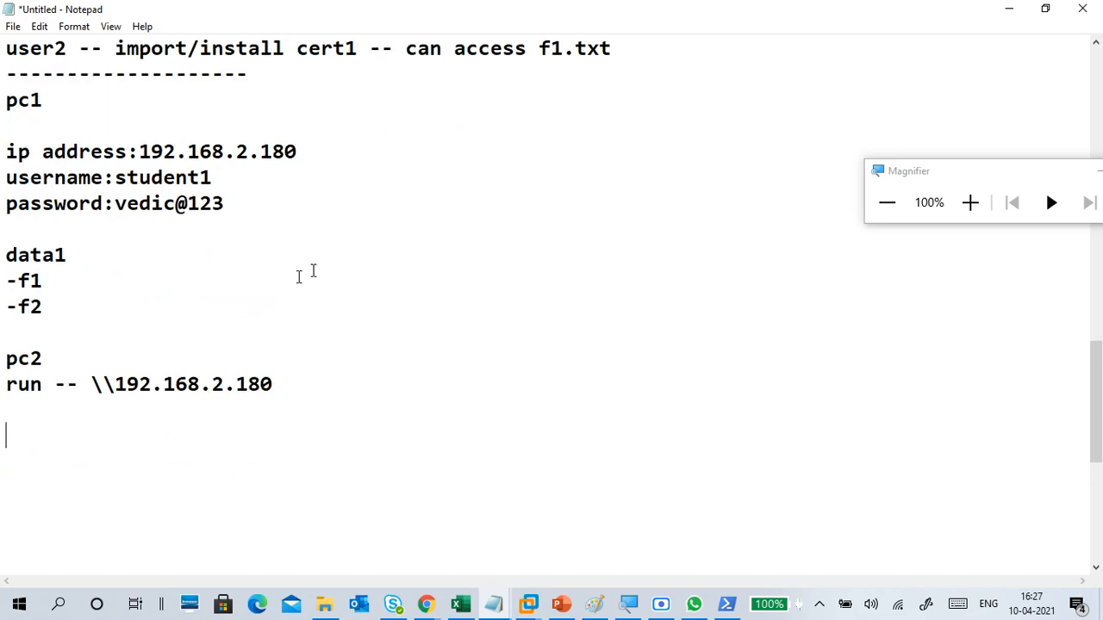
pyautogui.moveTo(548, 601)
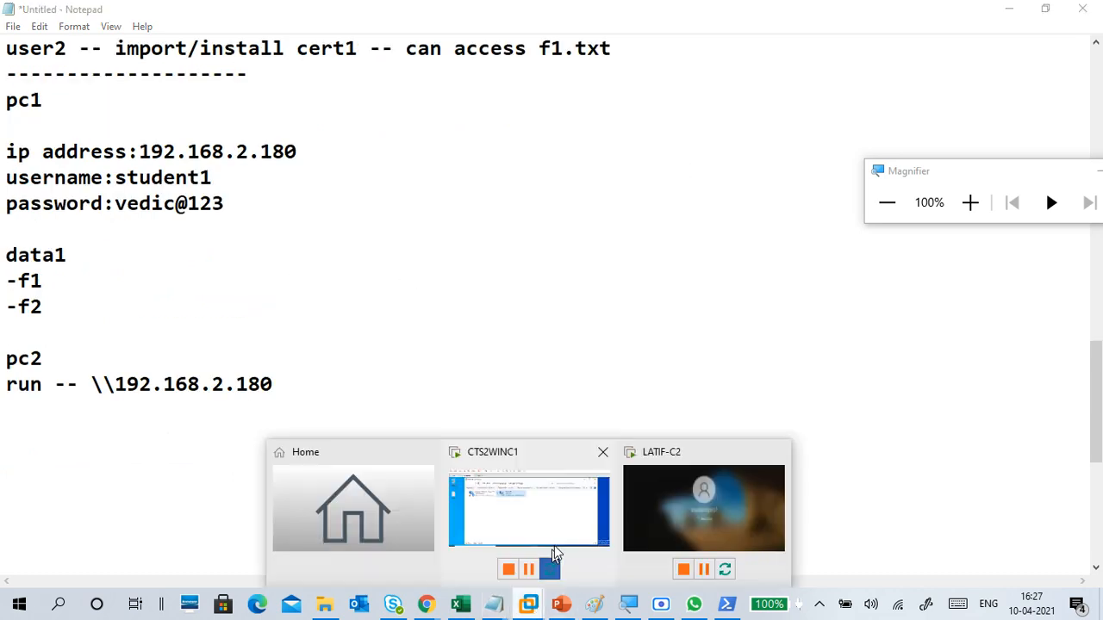
pyautogui.click(550, 489)
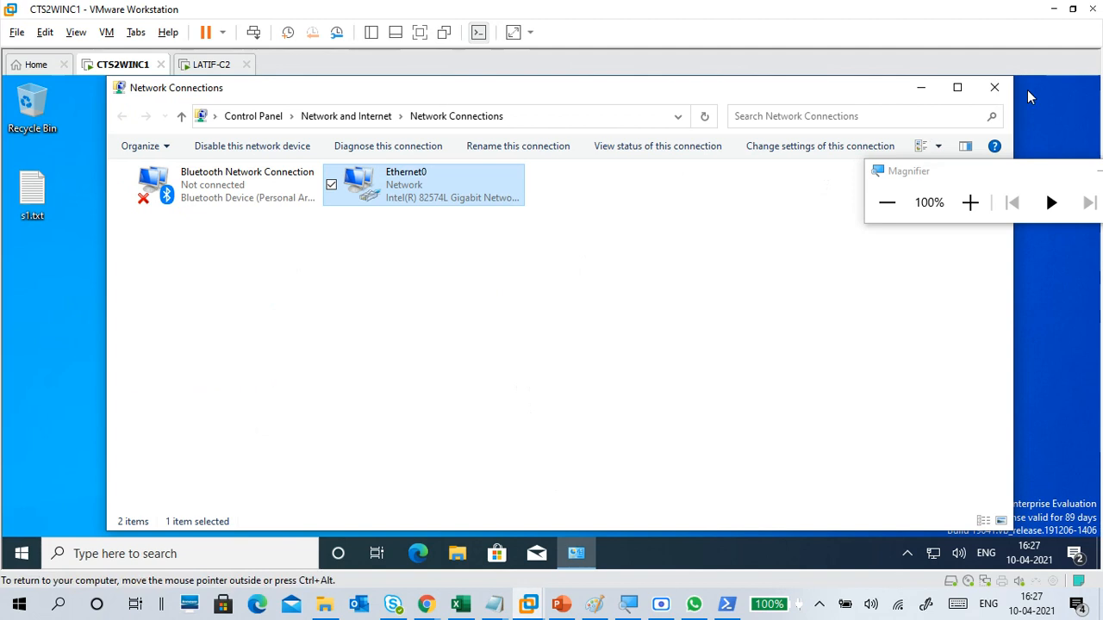
pyautogui.click(996, 88)
# Step: Magnify the screen to 125% and view the second virtual machine's desktop before returning to CTS2WINC1
pyautogui.click(970, 203)
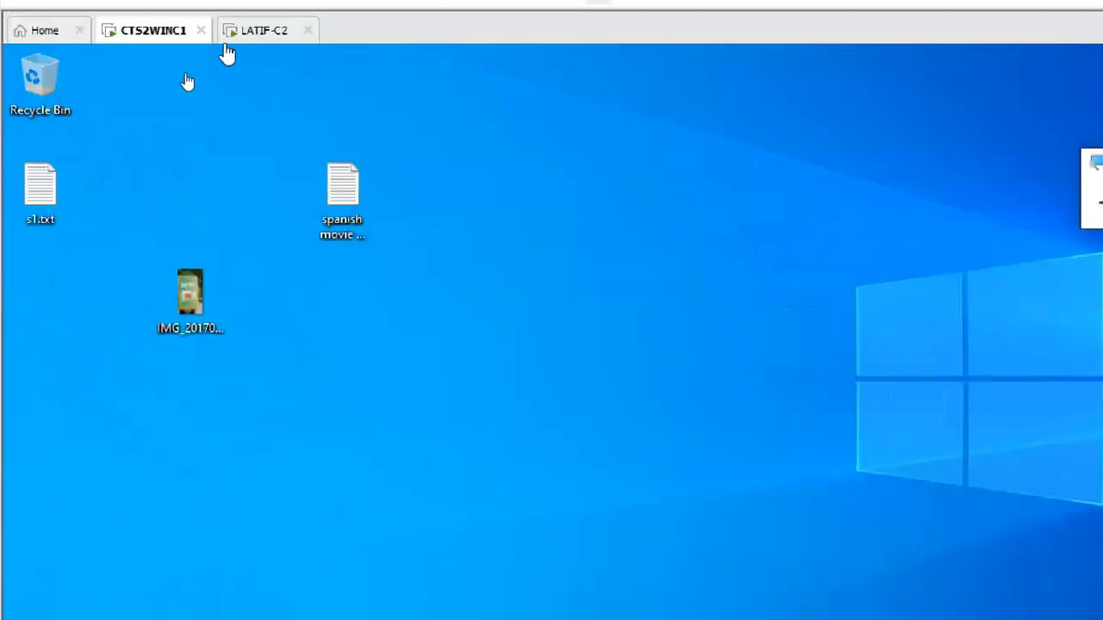
pyautogui.click(259, 31)
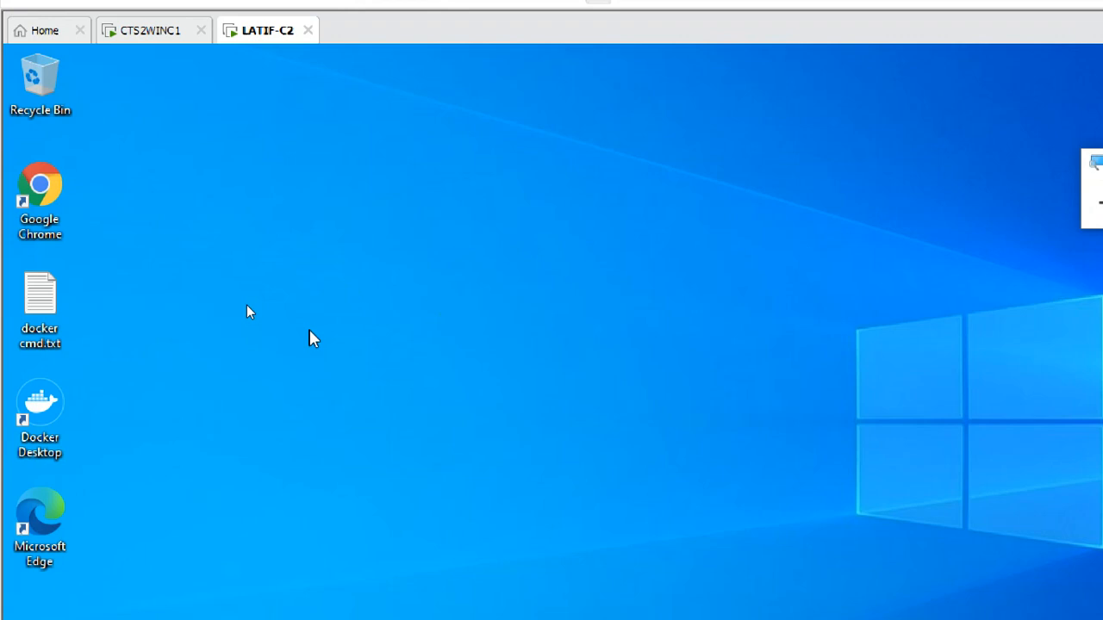
pyautogui.click(153, 30)
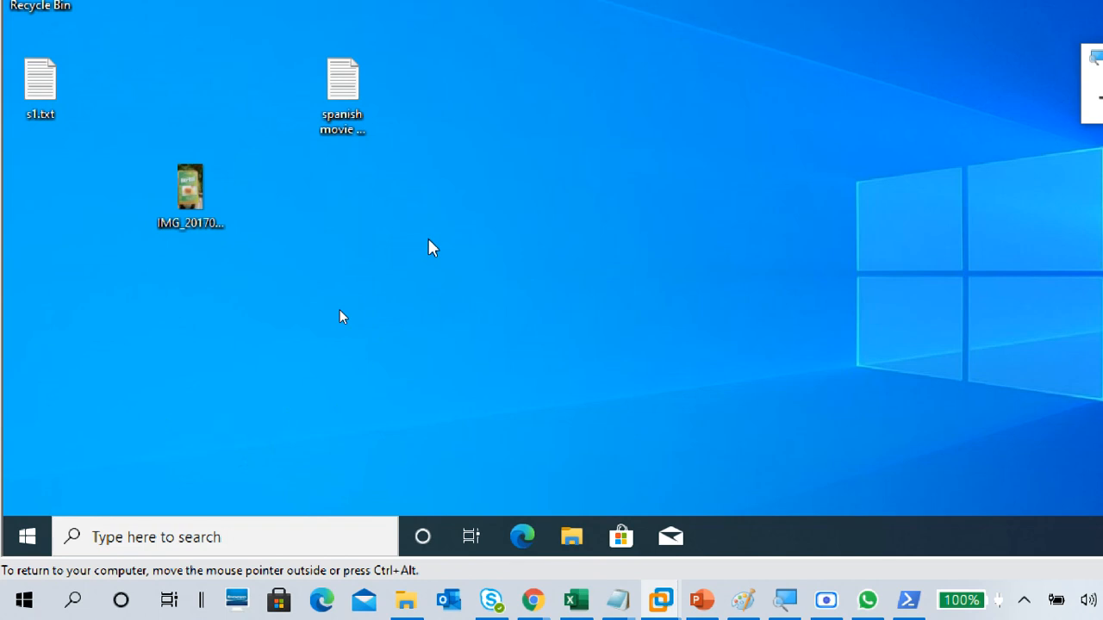
# Step: Create a new folder named "data1" on the CTS2WINC1 desktop
pyautogui.rightClick(388, 278)
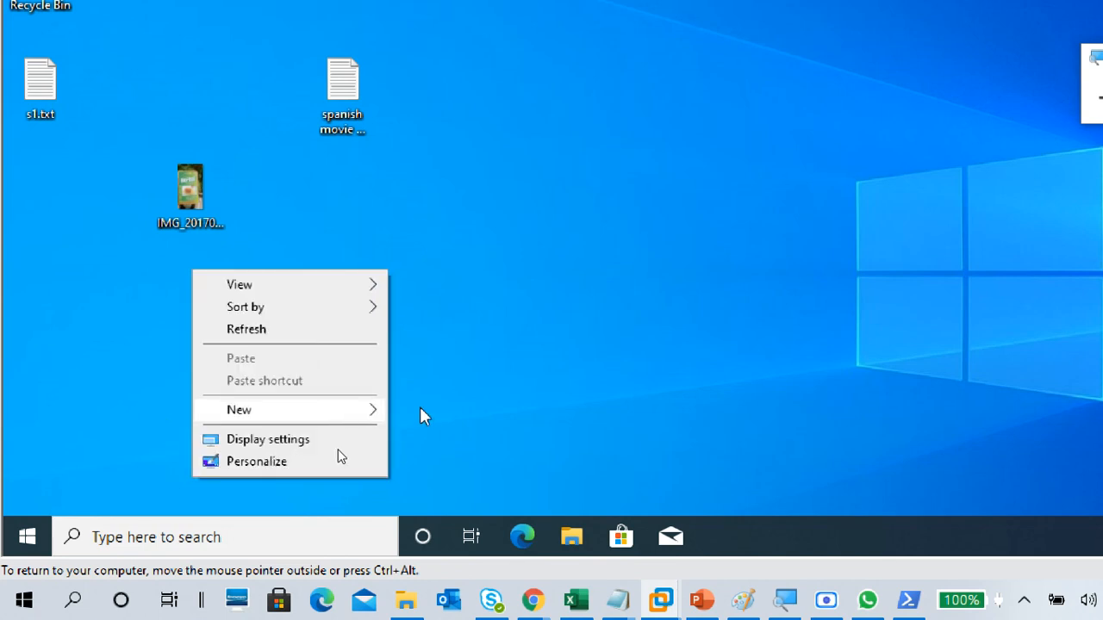
pyautogui.moveTo(425, 412)
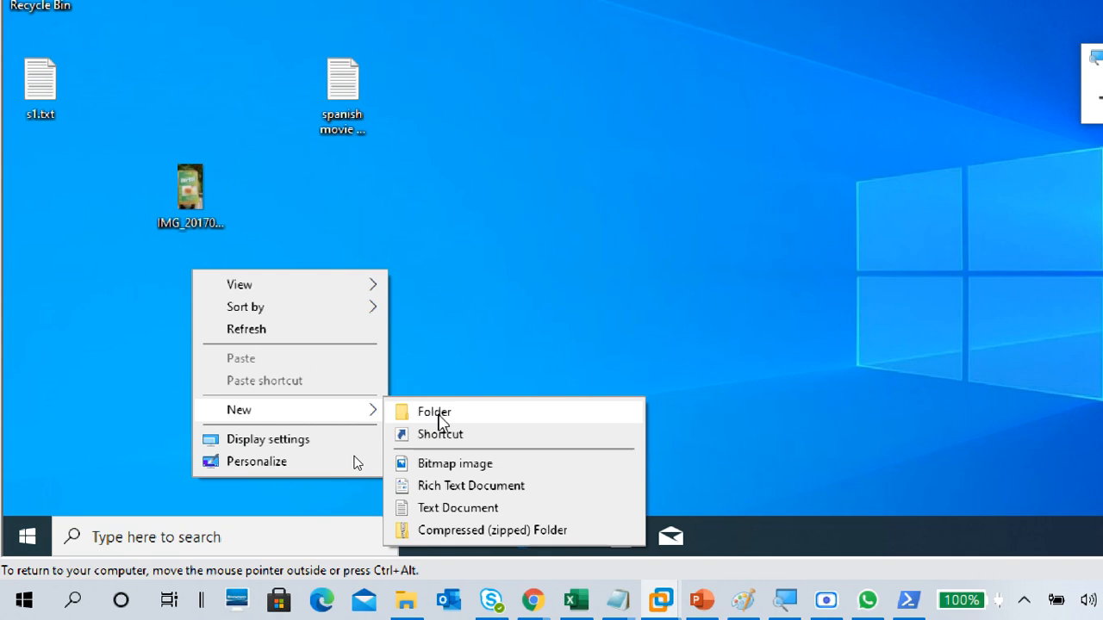
pyautogui.click(527, 422)
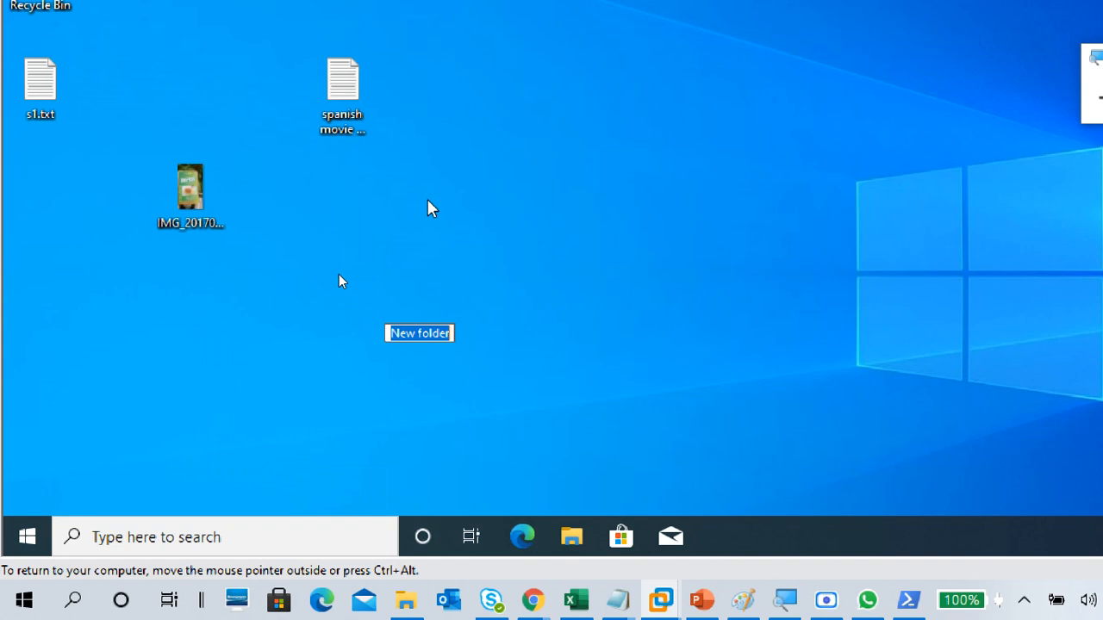
pyautogui.write('d')
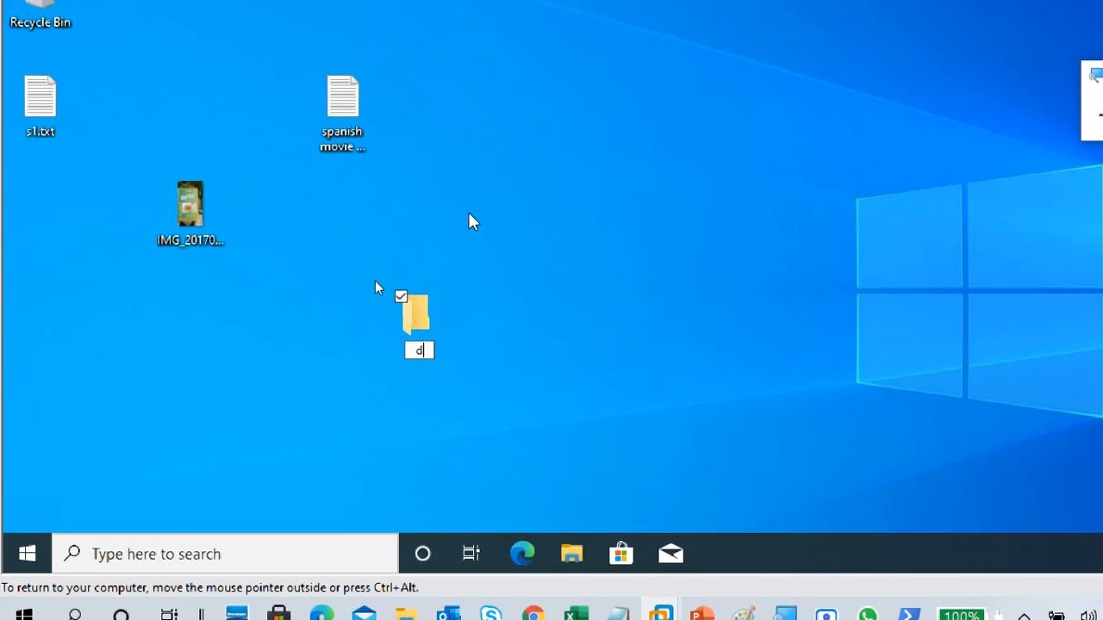
pyautogui.write('ata1')
pyautogui.press('Return')
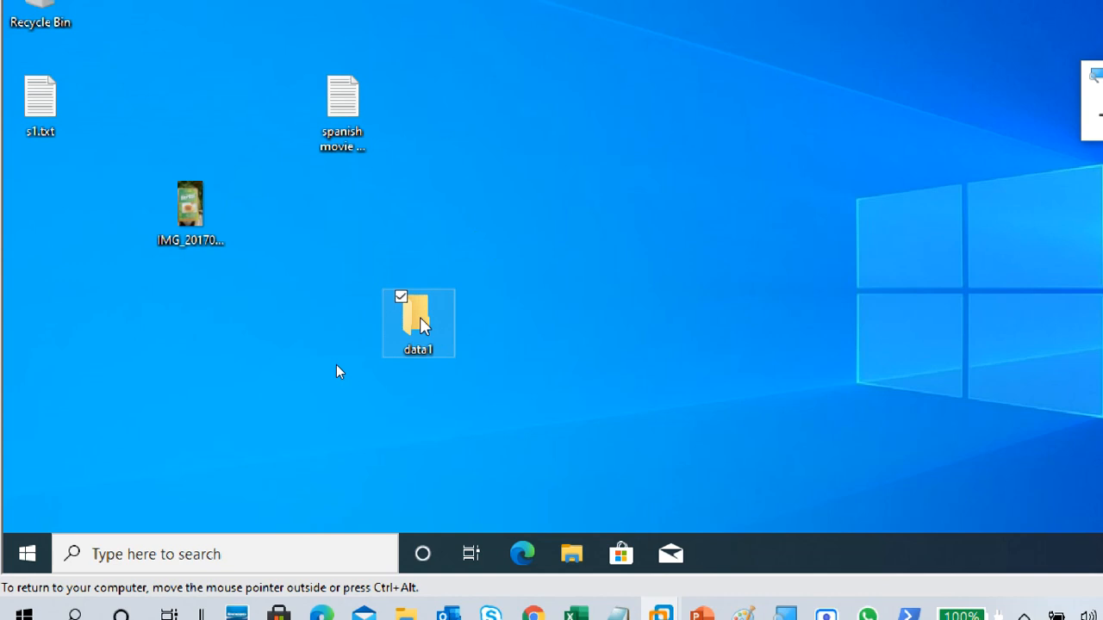
# Step: Create a text document named f1.txt inside the data1 folder and open it
pyautogui.press('Return')
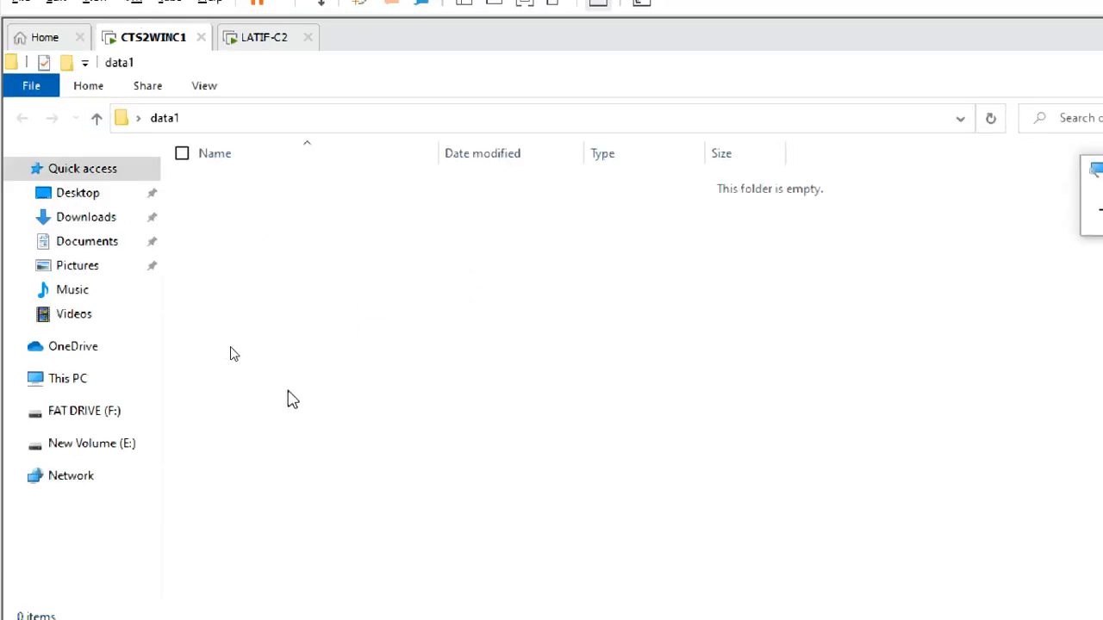
pyautogui.rightClick(247, 217)
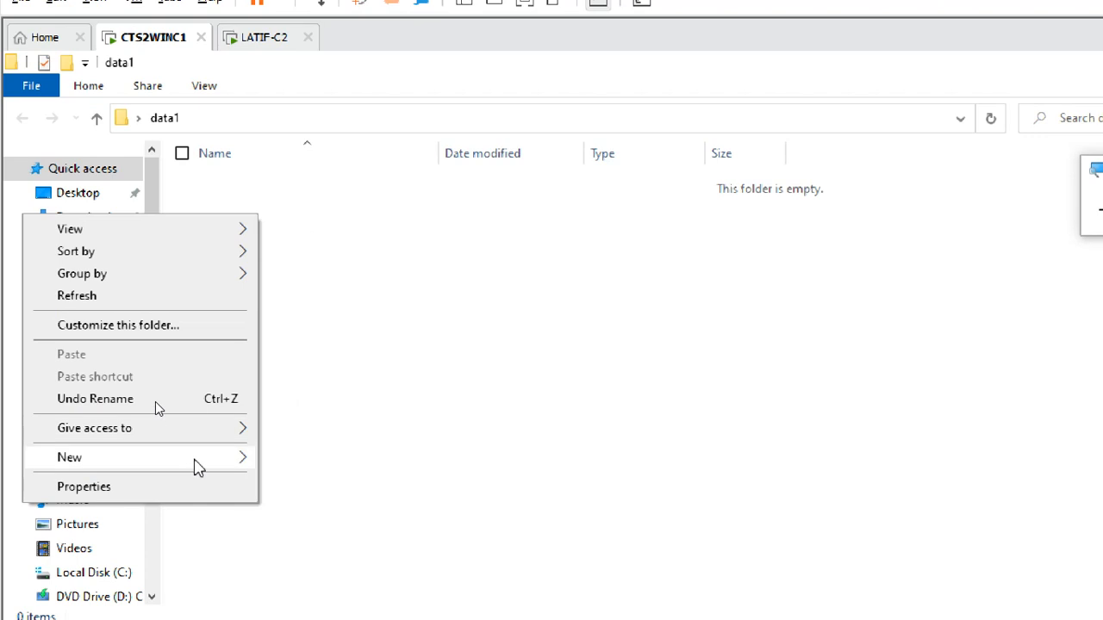
pyautogui.moveTo(203, 458)
pyautogui.click(338, 562)
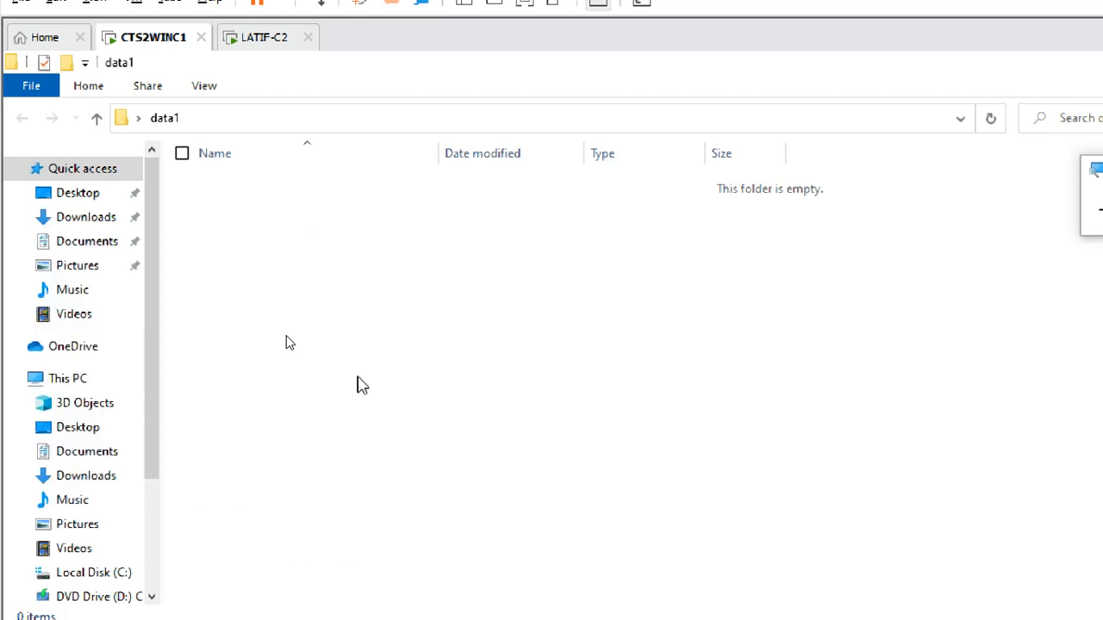
pyautogui.write('f1')
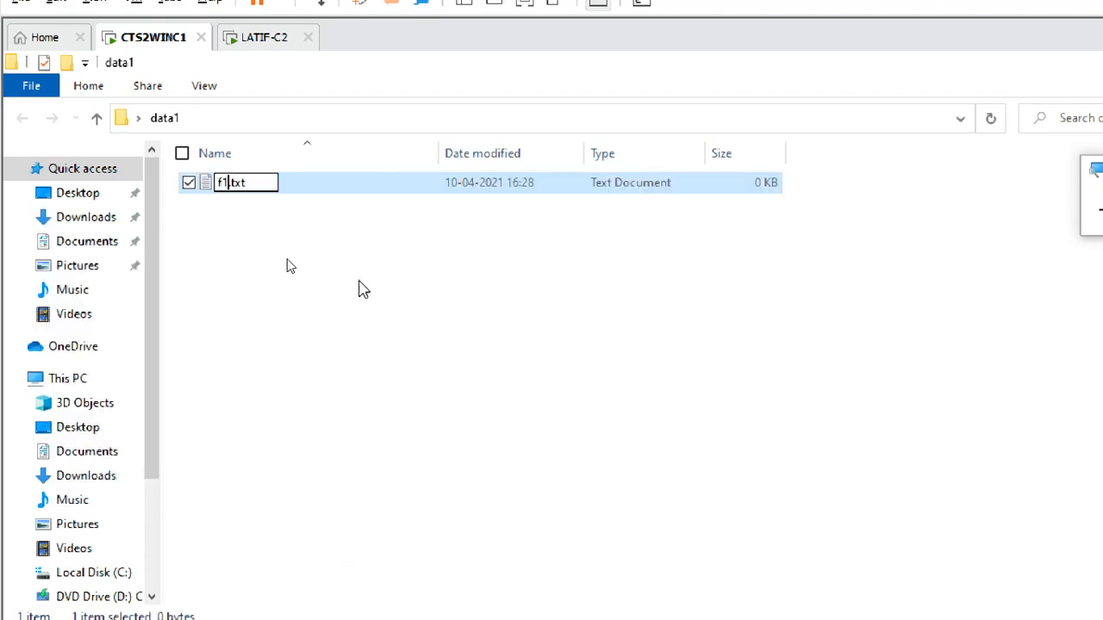
pyautogui.press('Return')
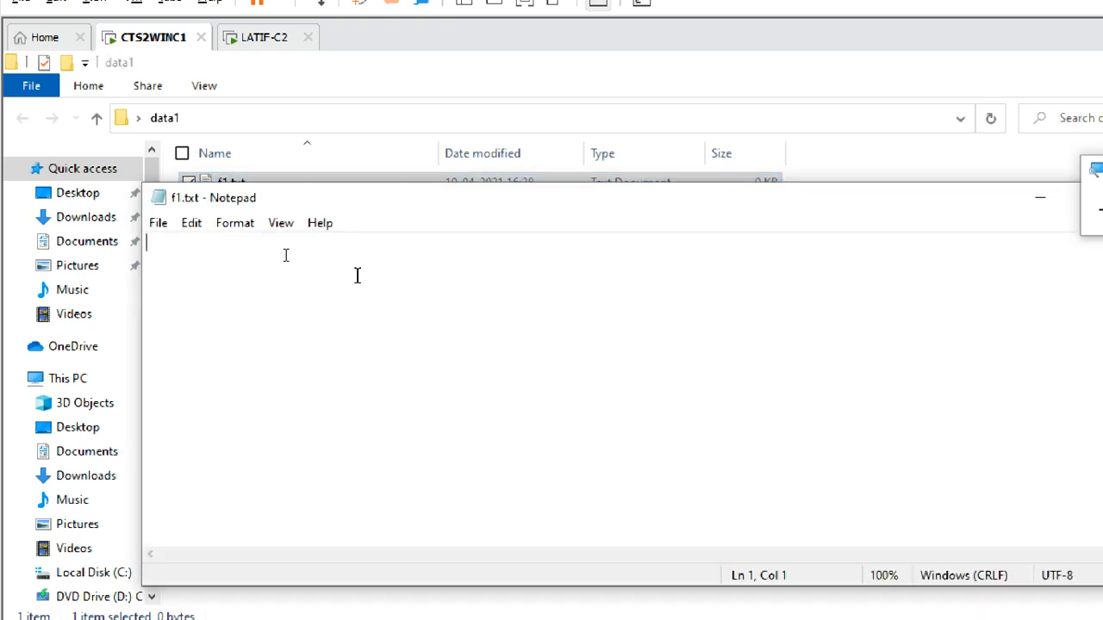
# Step: Enter "this is f1 file" in f1.txt and save the file
pyautogui.write('this is f')
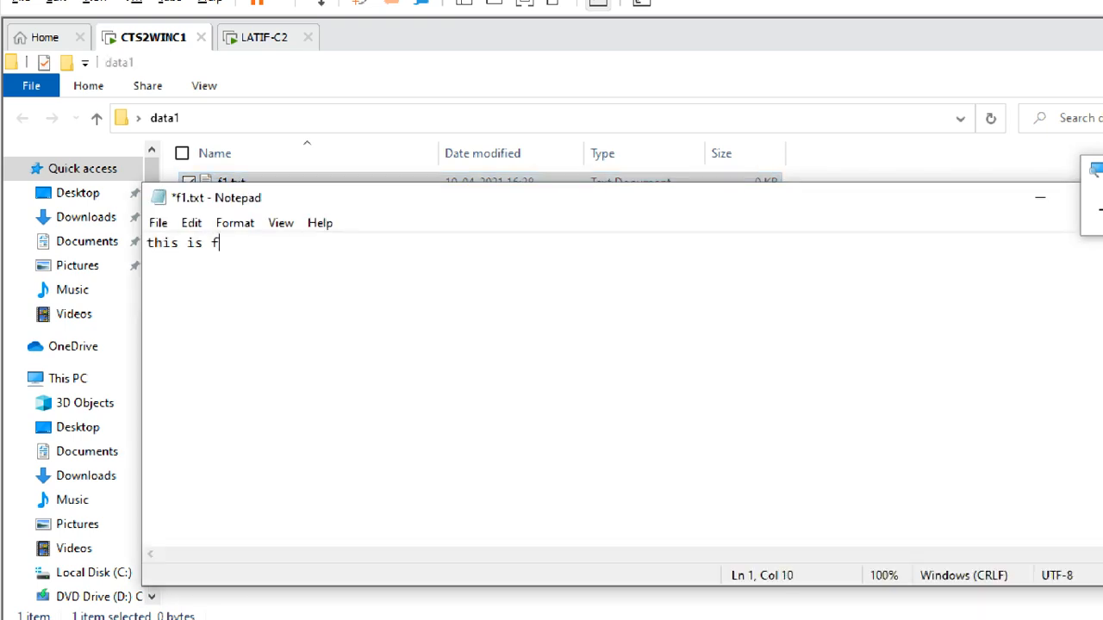
pyautogui.write('1 file')
pyautogui.click(159, 223)
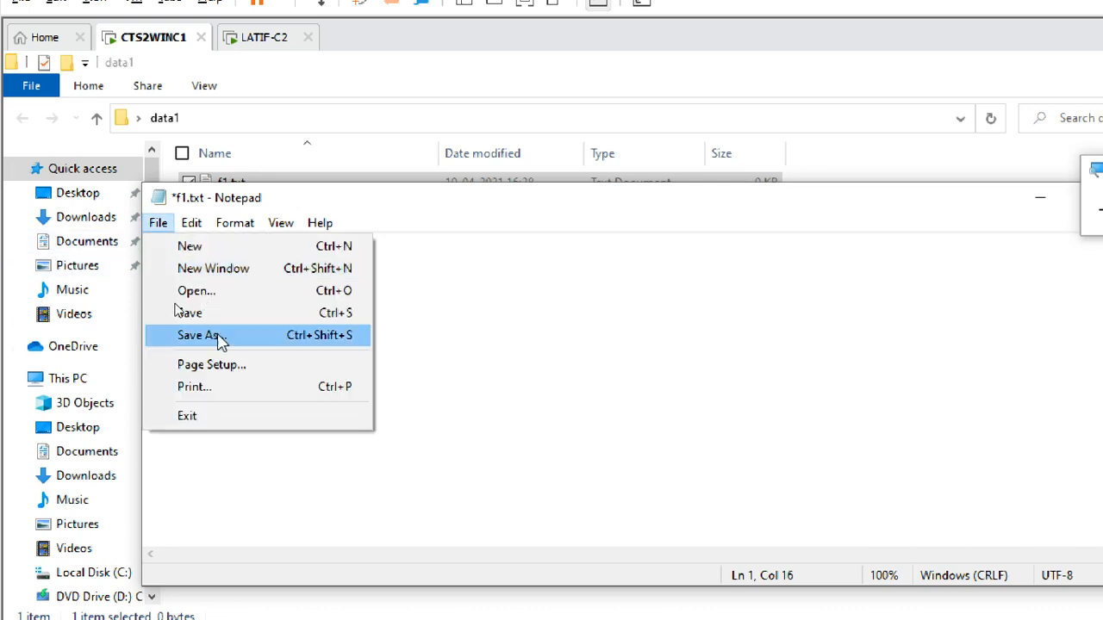
pyautogui.click(204, 315)
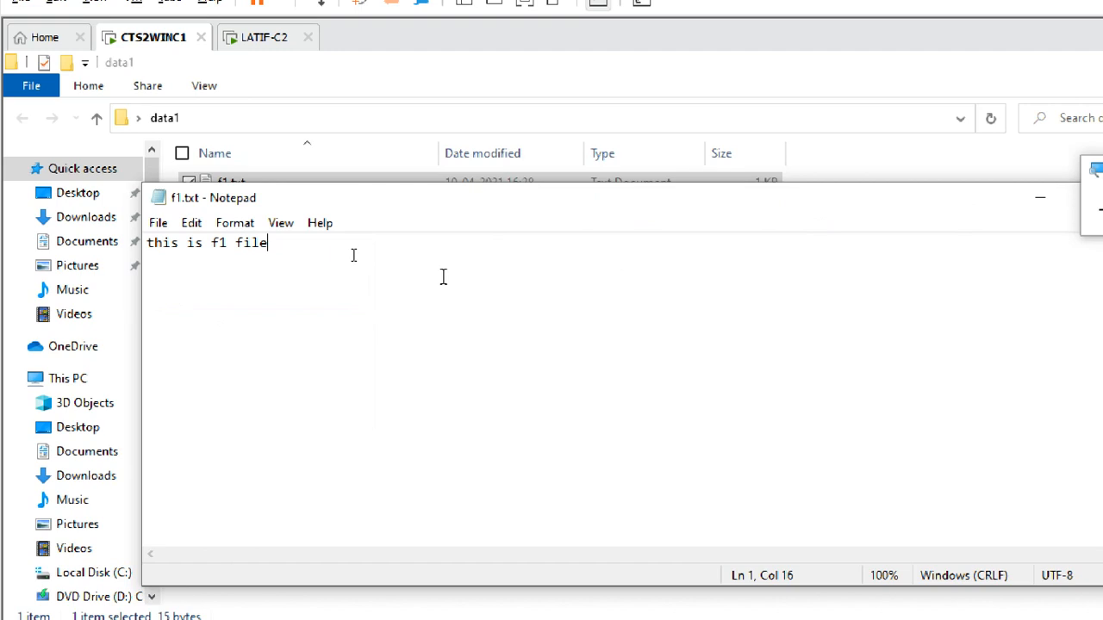
# Step: Add a second line reading "from pc1" to f1.txt, save it and close the file
pyautogui.press('Return')
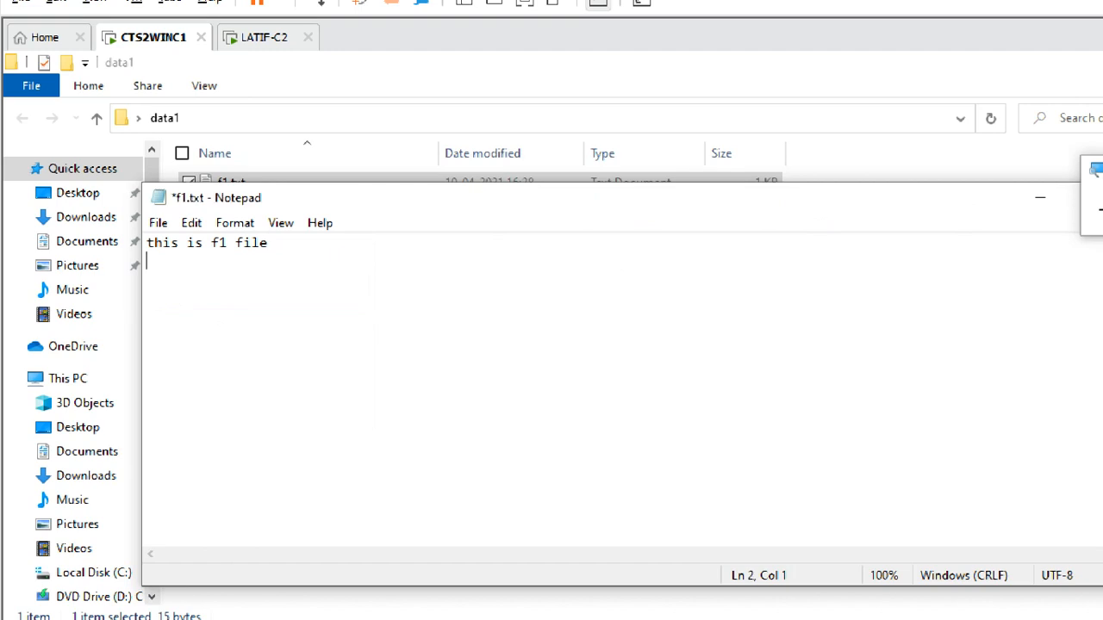
pyautogui.write('from pc1')
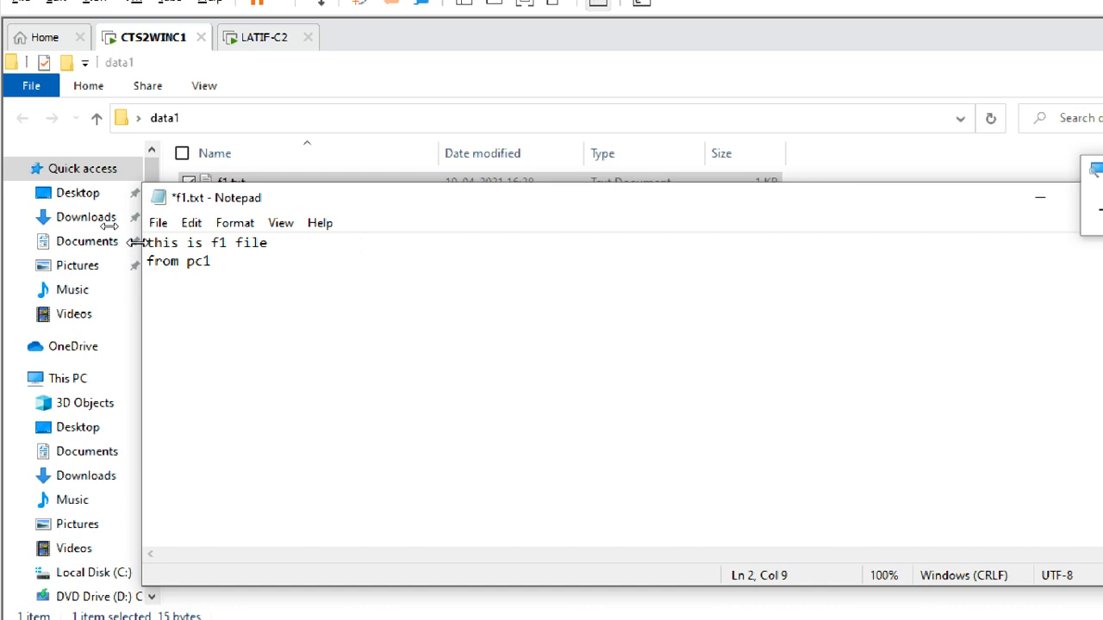
pyautogui.click(158, 223)
pyautogui.click(188, 312)
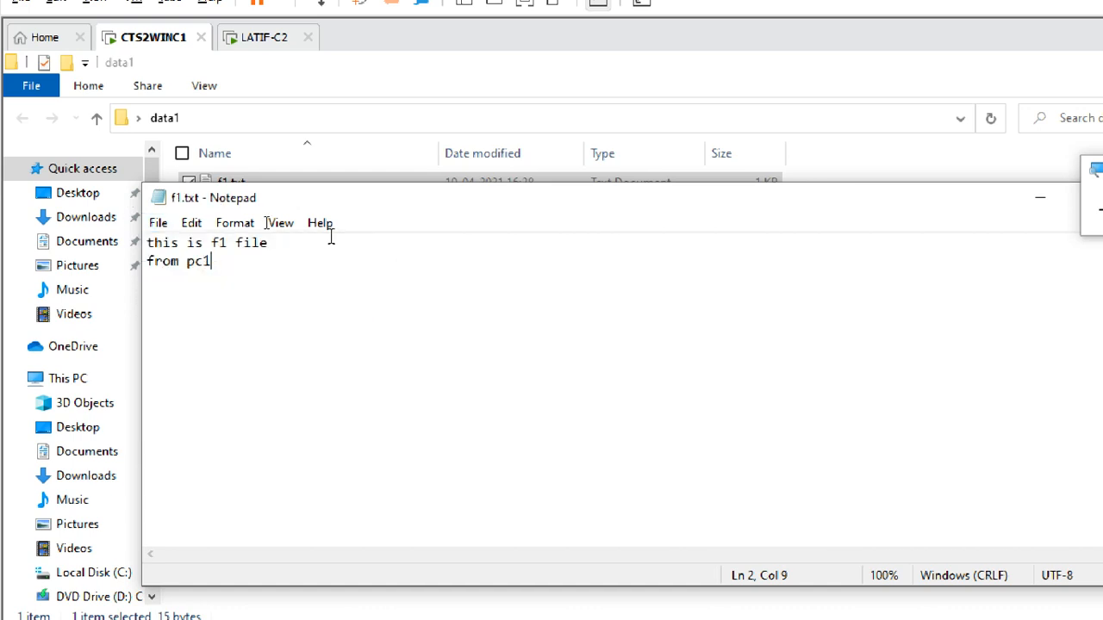
pyautogui.click(158, 222)
pyautogui.click(195, 417)
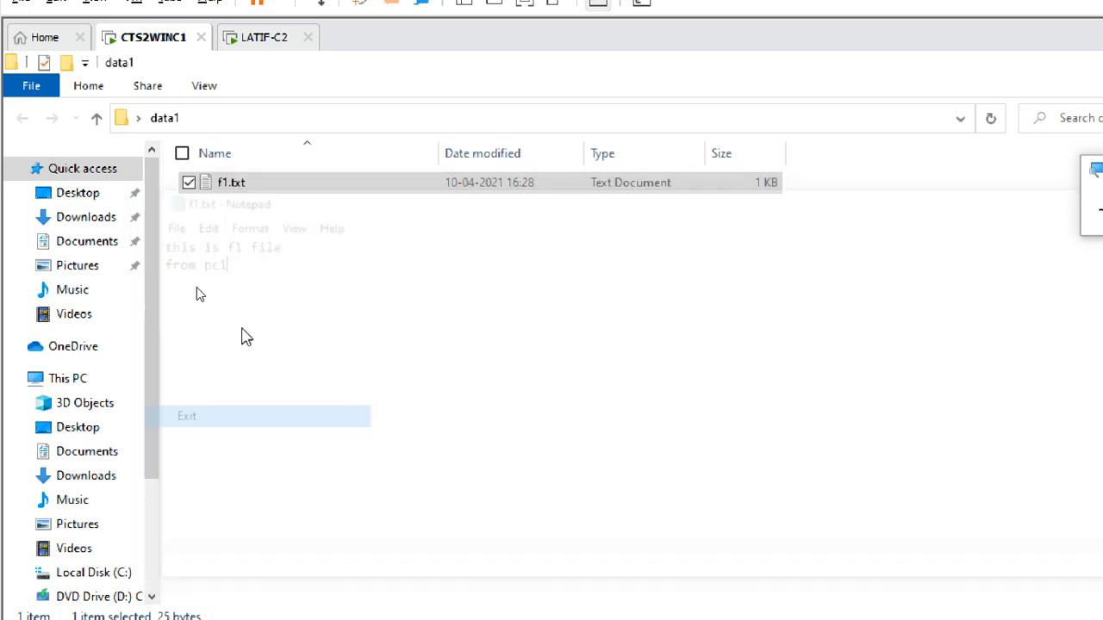
# Step: Create a second text document named f2.txt in the data1 folder
pyautogui.rightClick(240, 240)
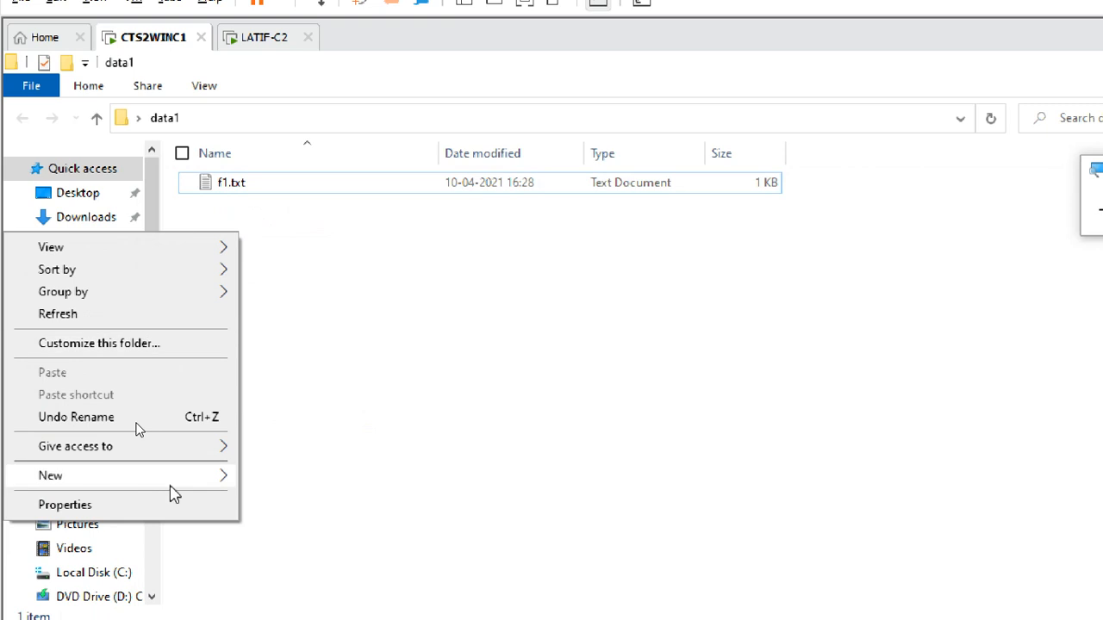
pyautogui.moveTo(168, 481)
pyautogui.click(324, 576)
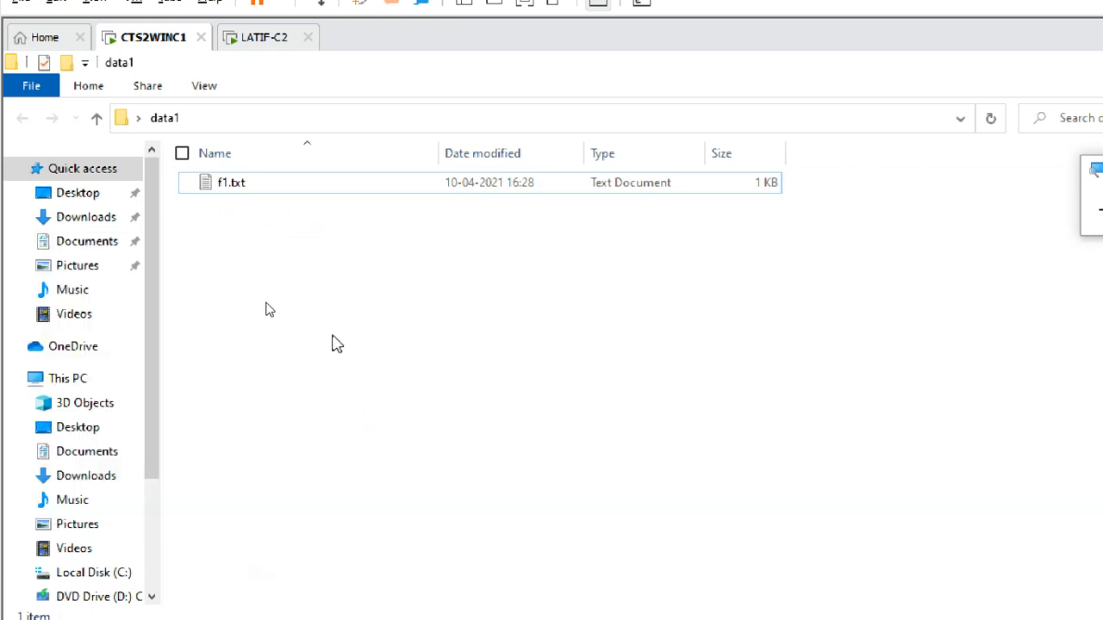
pyautogui.write('f')
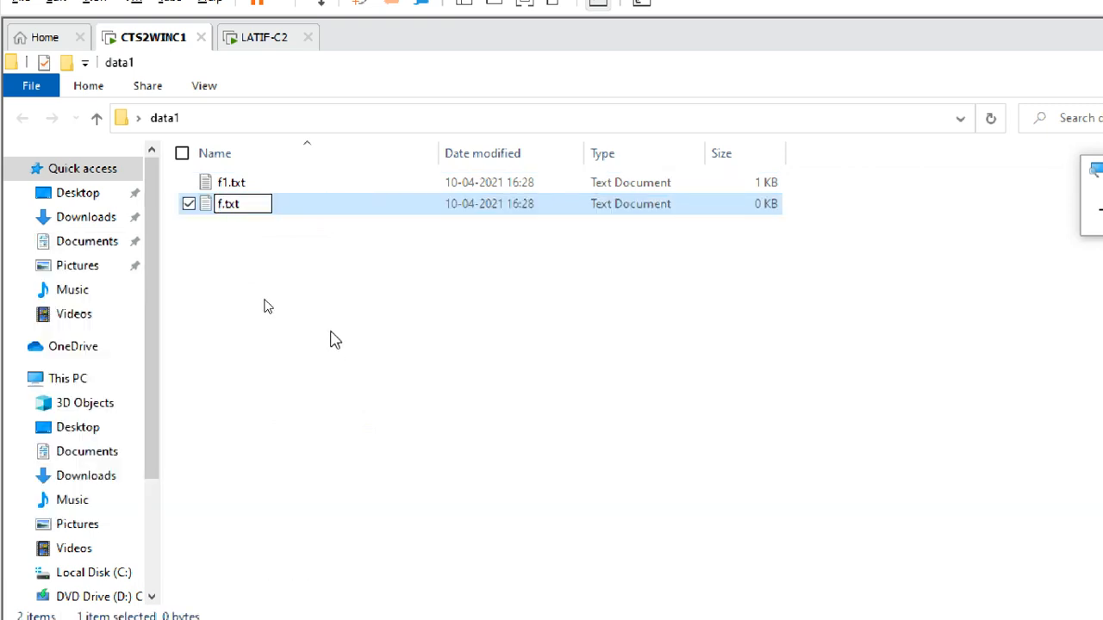
pyautogui.write('2')
pyautogui.click(258, 212)
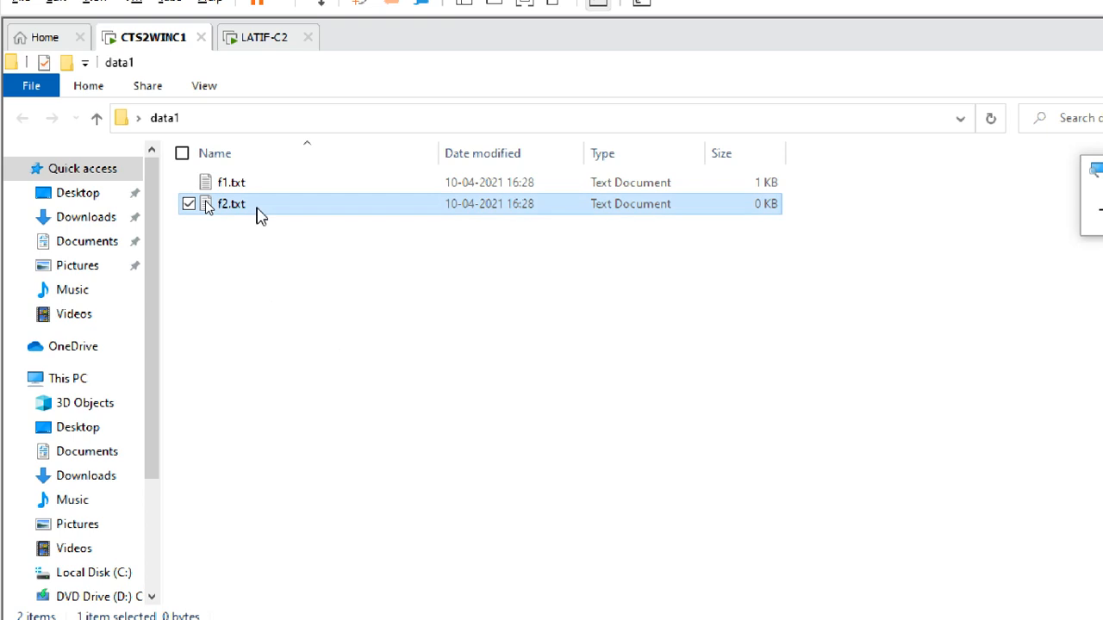
# Step: Enter "this is f2 file from pc1" in f2.txt, save it, and close both the file and the data1 window
pyautogui.doubleClick(257, 208)
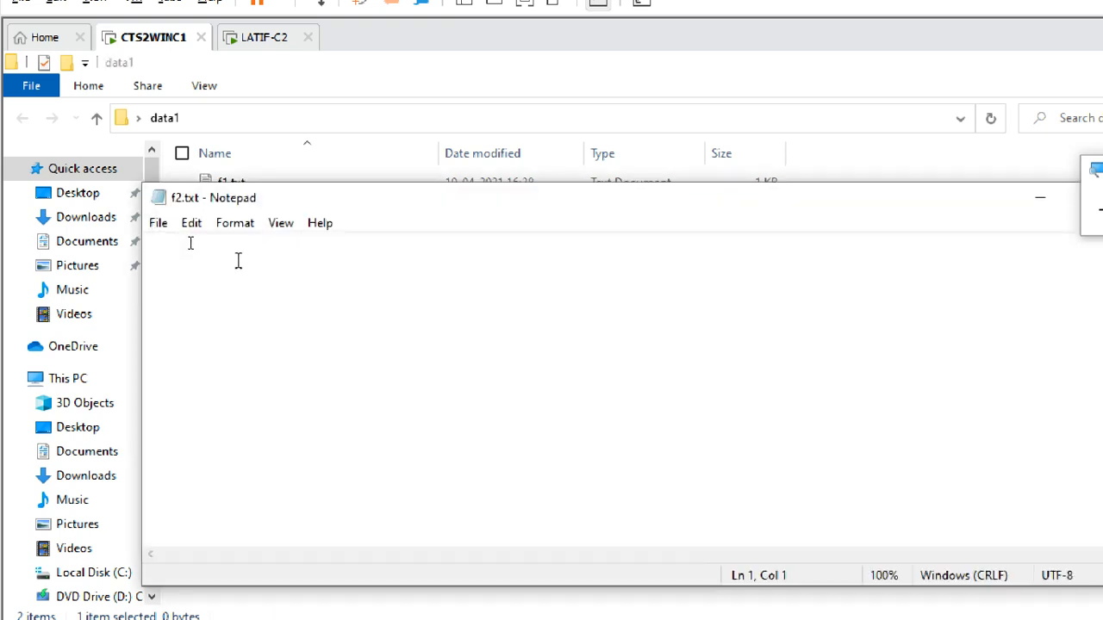
pyautogui.write('this is f')
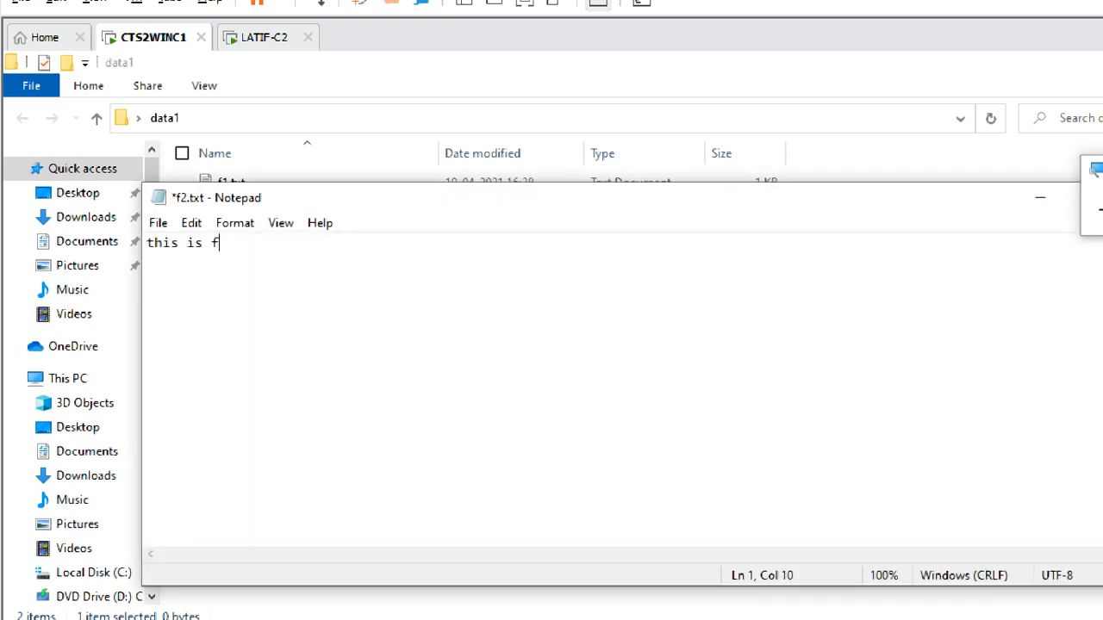
pyautogui.write('2 file from pc1')
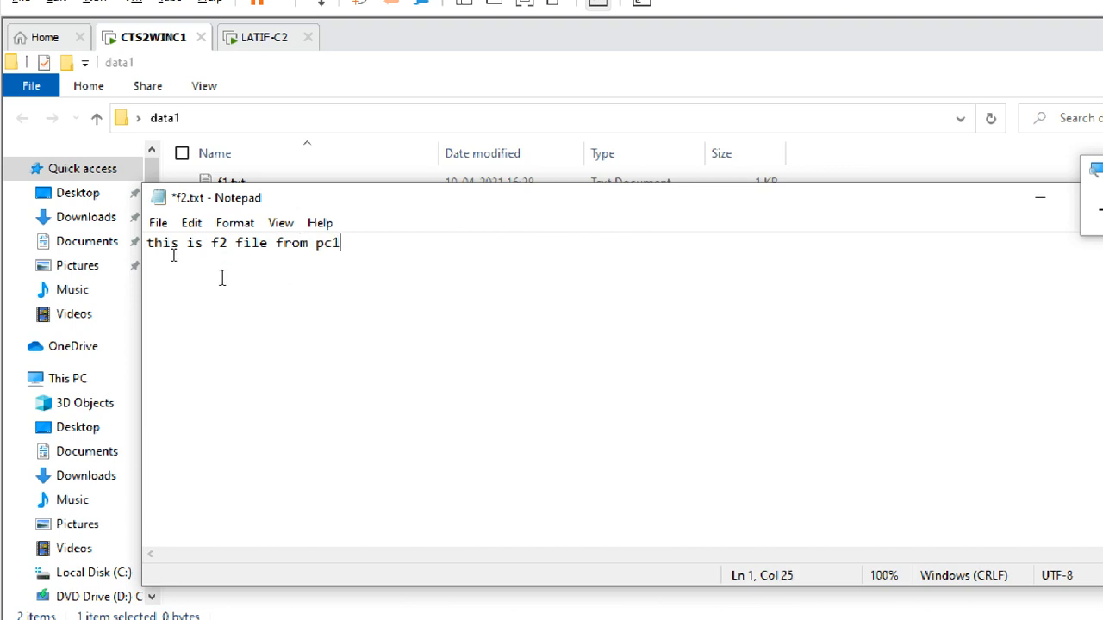
pyautogui.click(158, 223)
pyautogui.click(183, 313)
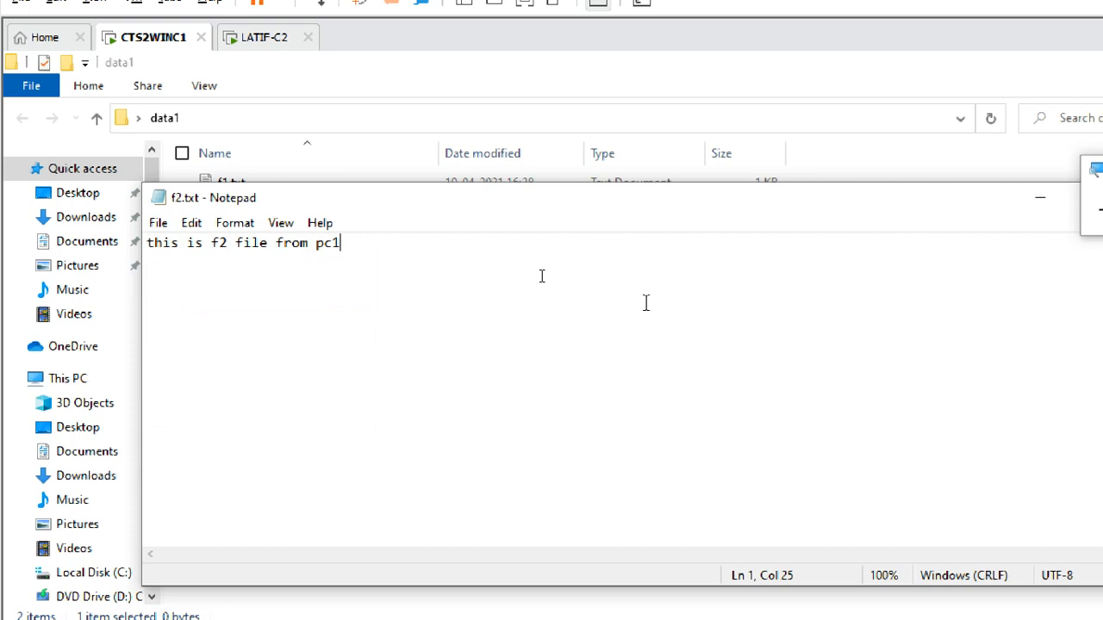
pyautogui.click(156, 223)
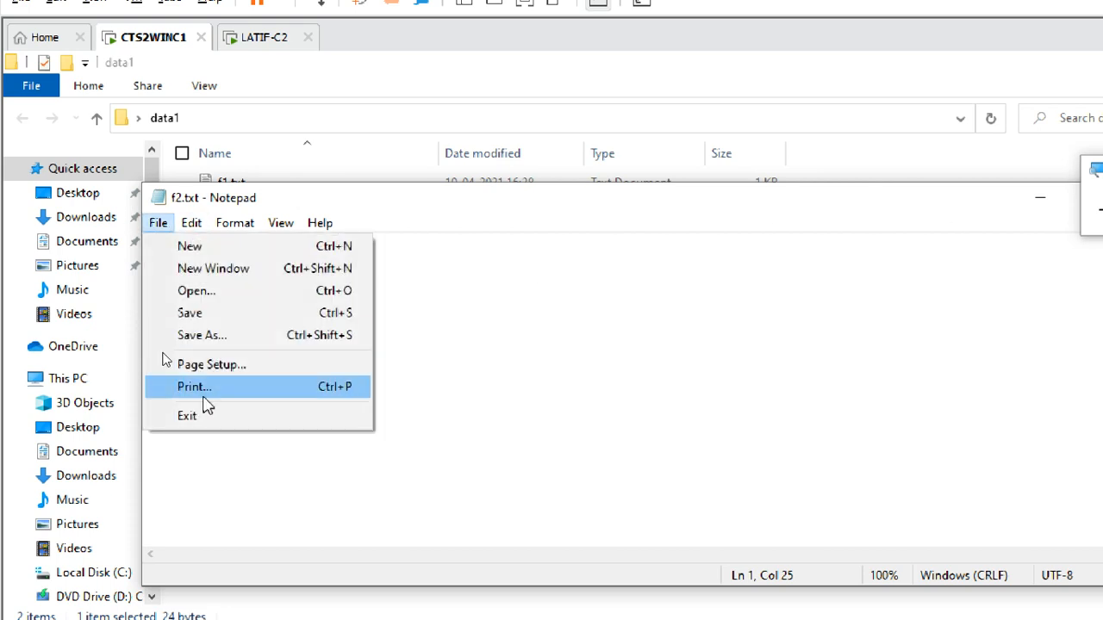
pyautogui.click(206, 419)
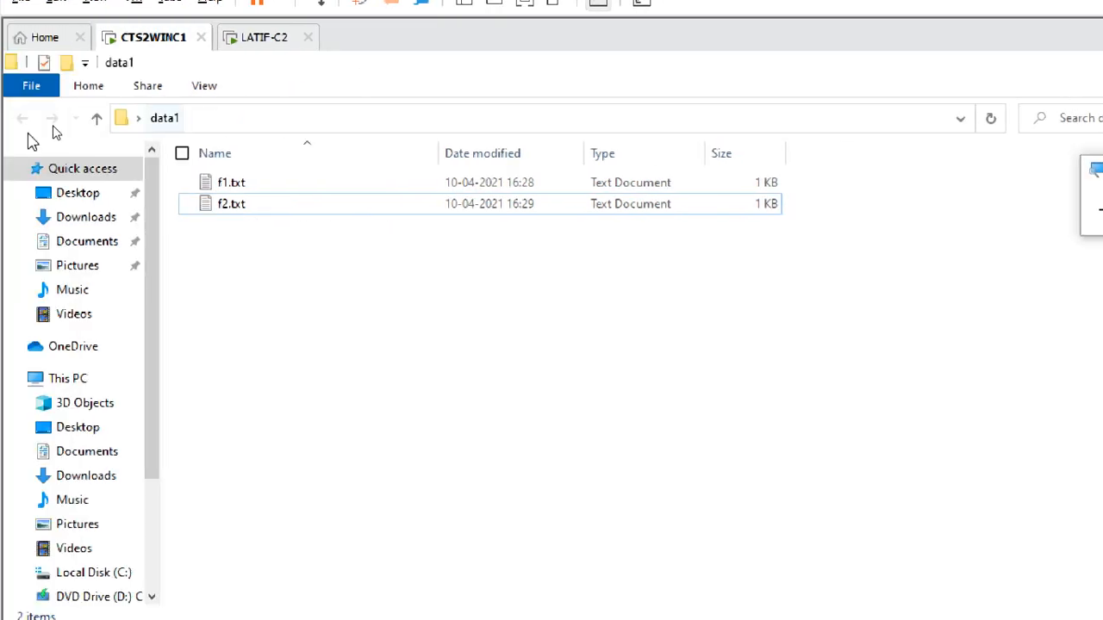
pyautogui.click(152, 90)
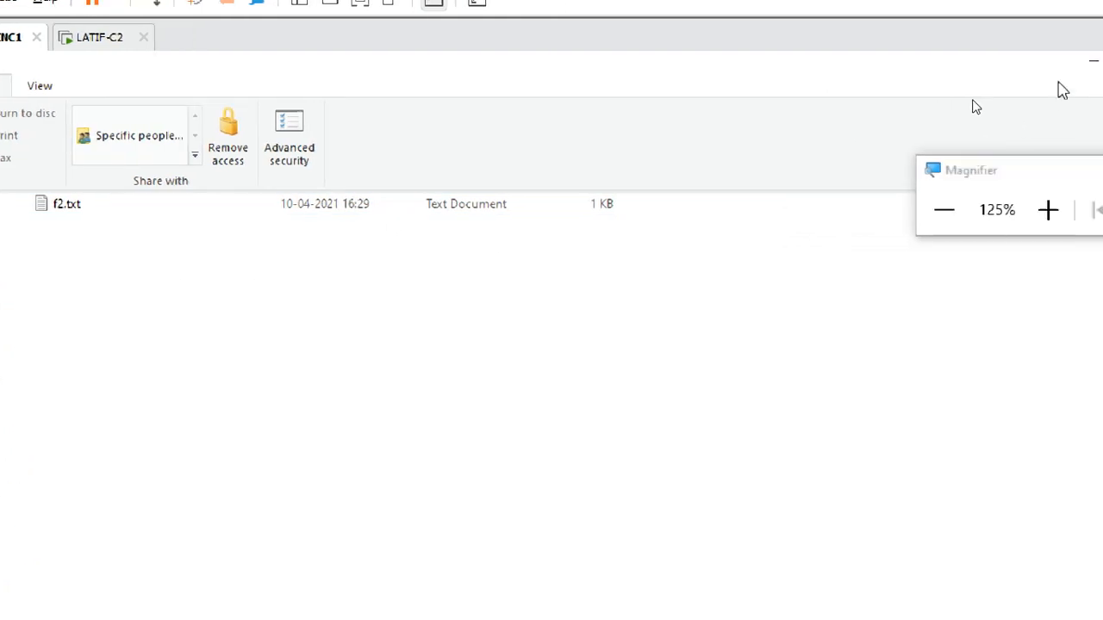
pyautogui.click(1074, 61)
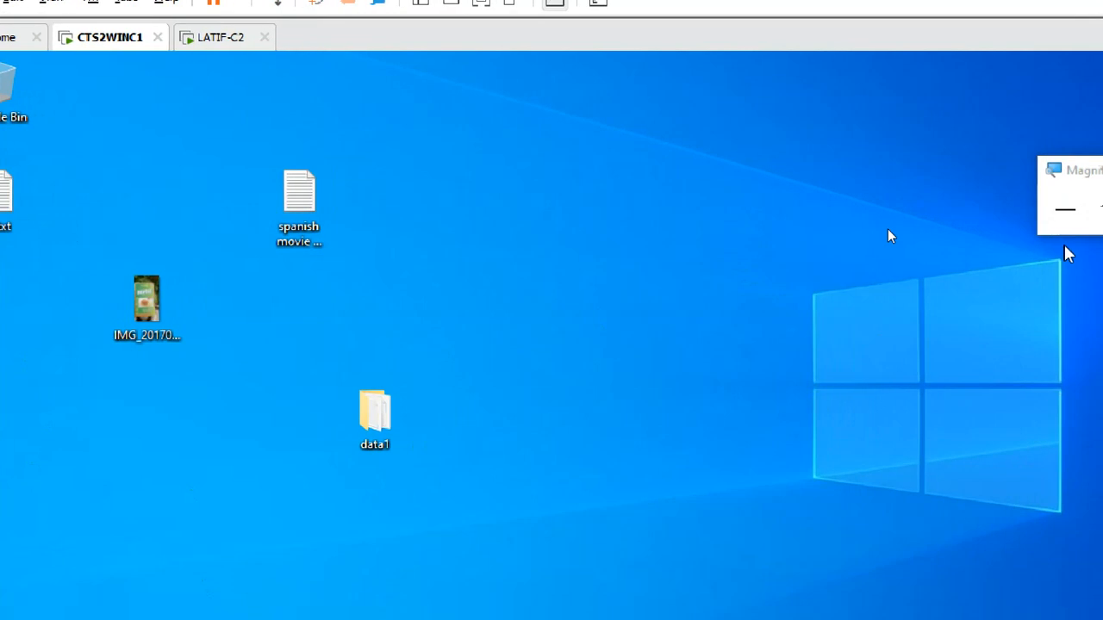
# Step: Rearrange the desktop icons, moving the data1 folder up and the Spanish movie titles file next to s1.txt
pyautogui.click(991, 249)
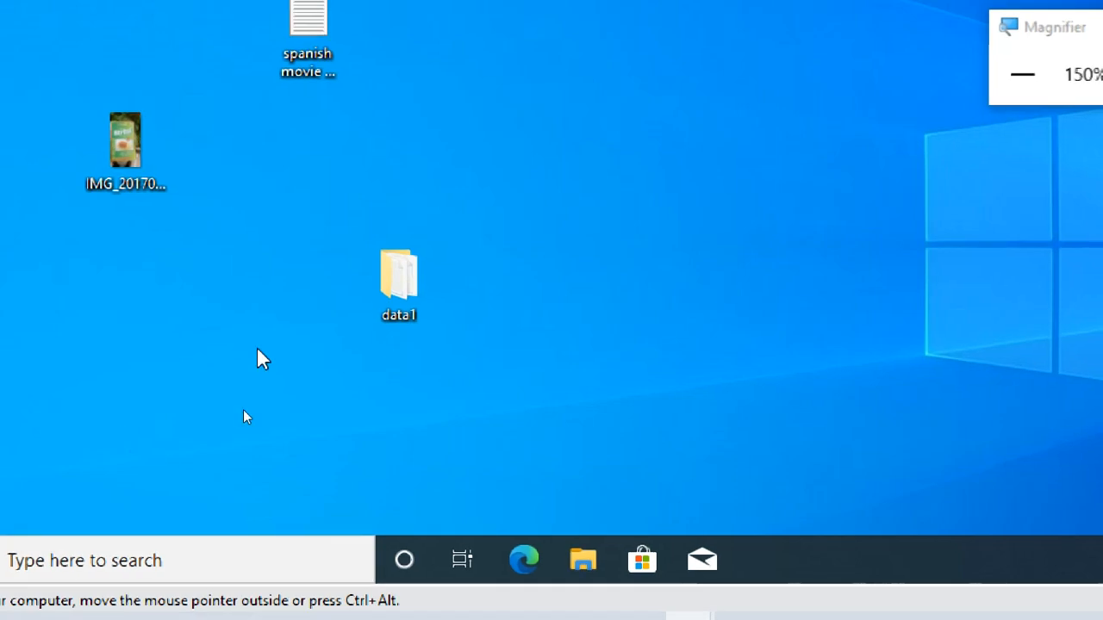
pyautogui.click(400, 284)
pyautogui.moveTo(480, 220); pyautogui.dragTo(468, 25)
pyautogui.click(506, 198)
pyautogui.moveTo(308, 130); pyautogui.dragTo(35, 129)
pyautogui.click(322, 300)
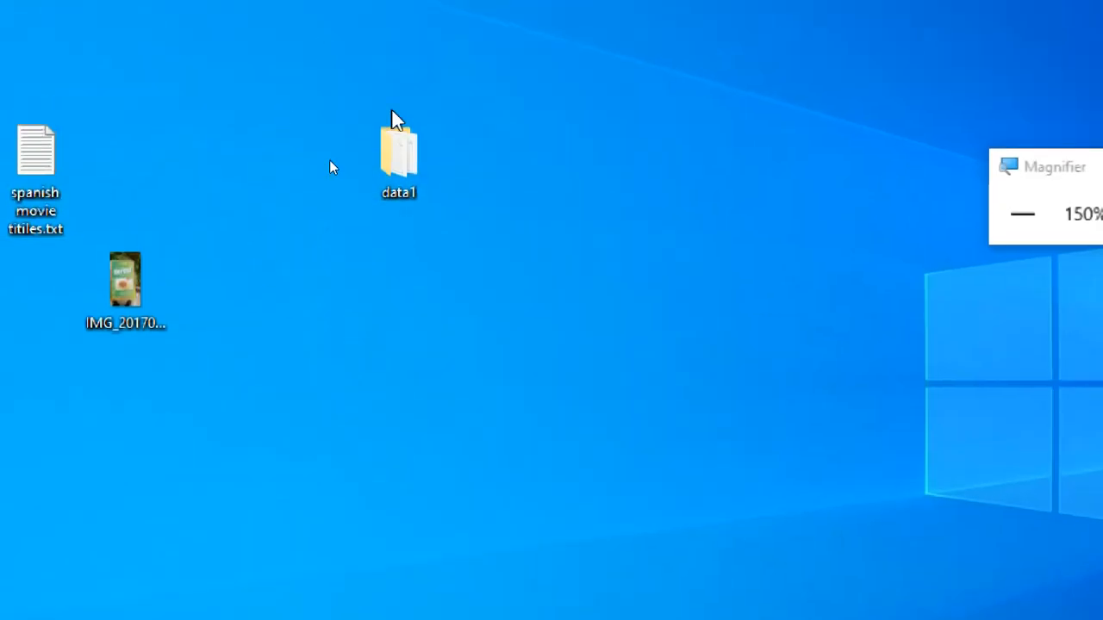
# Step: Review the sharing settings in the data1 folder's properties and close them without making changes
pyautogui.click(405, 129)
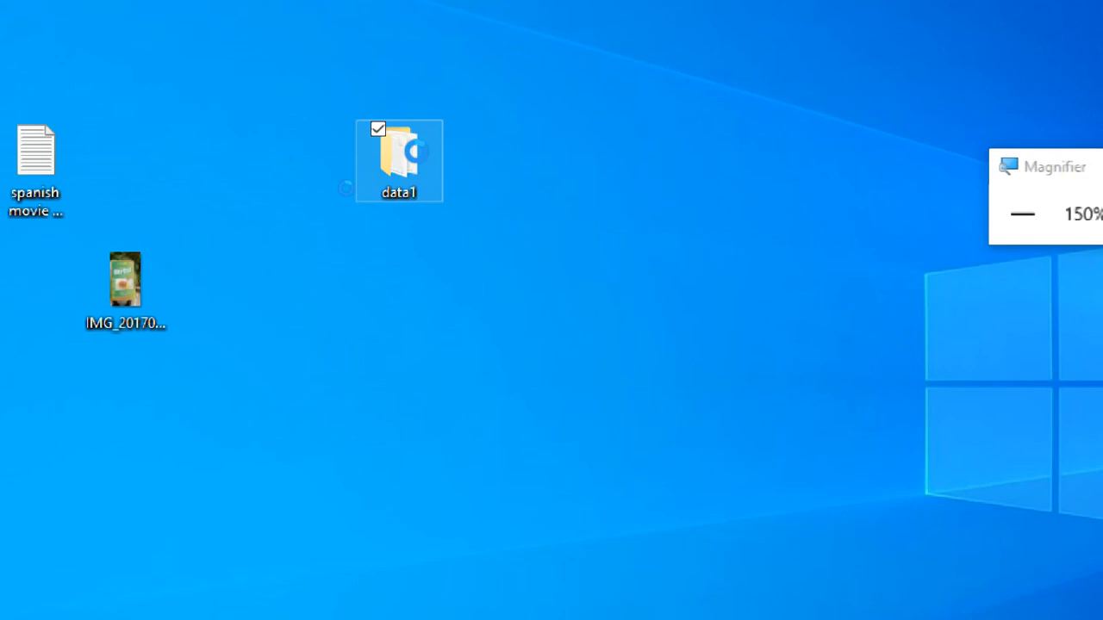
pyautogui.rightClick(419, 162)
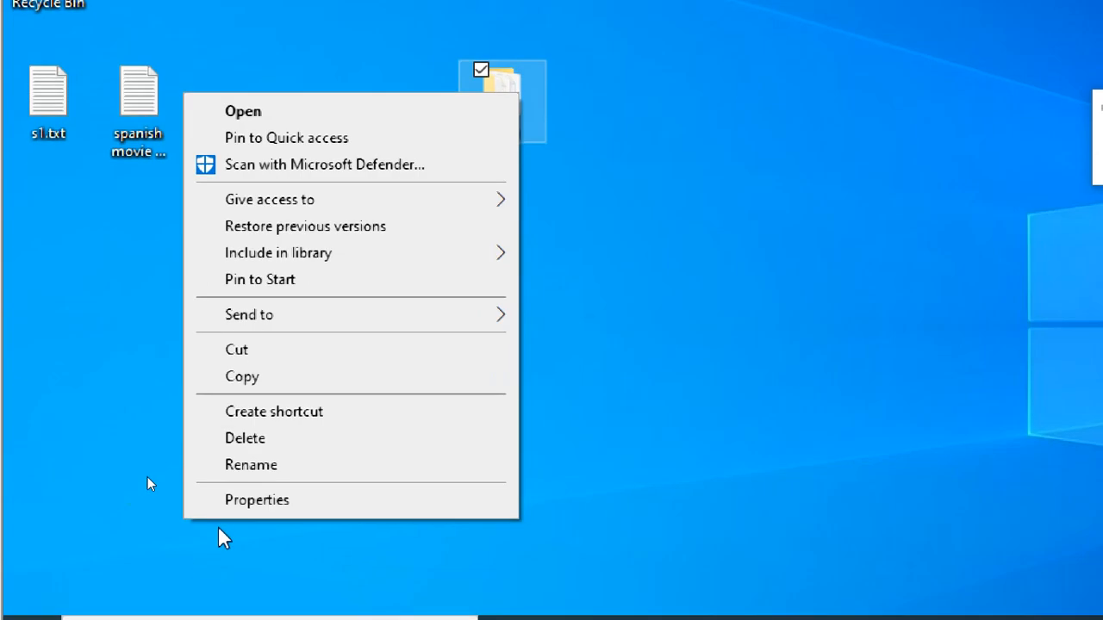
pyautogui.click(263, 507)
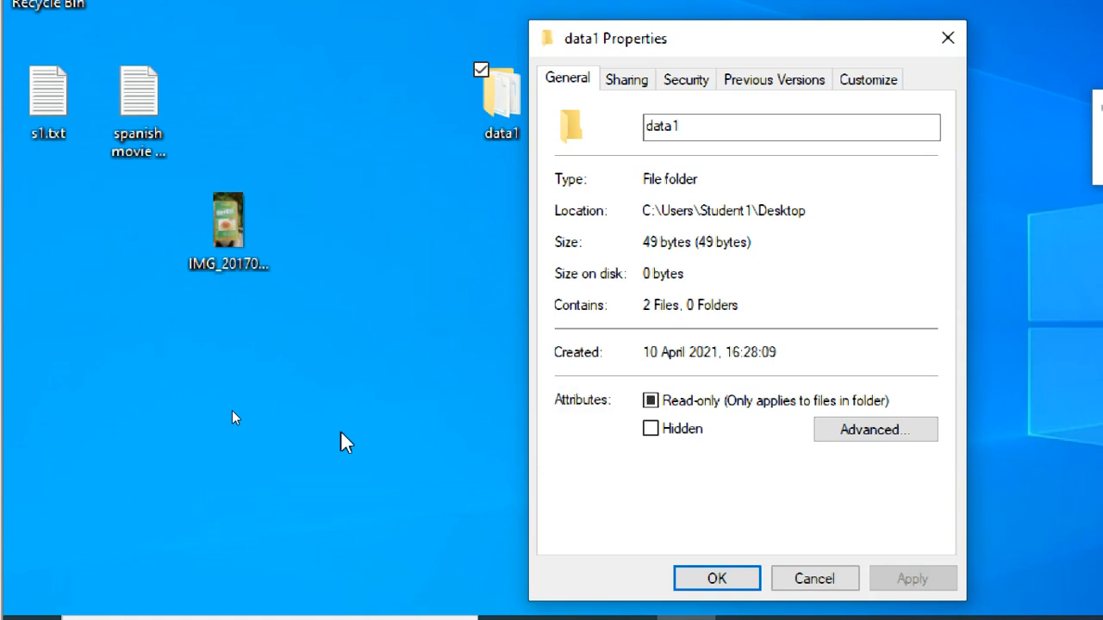
pyautogui.click(633, 81)
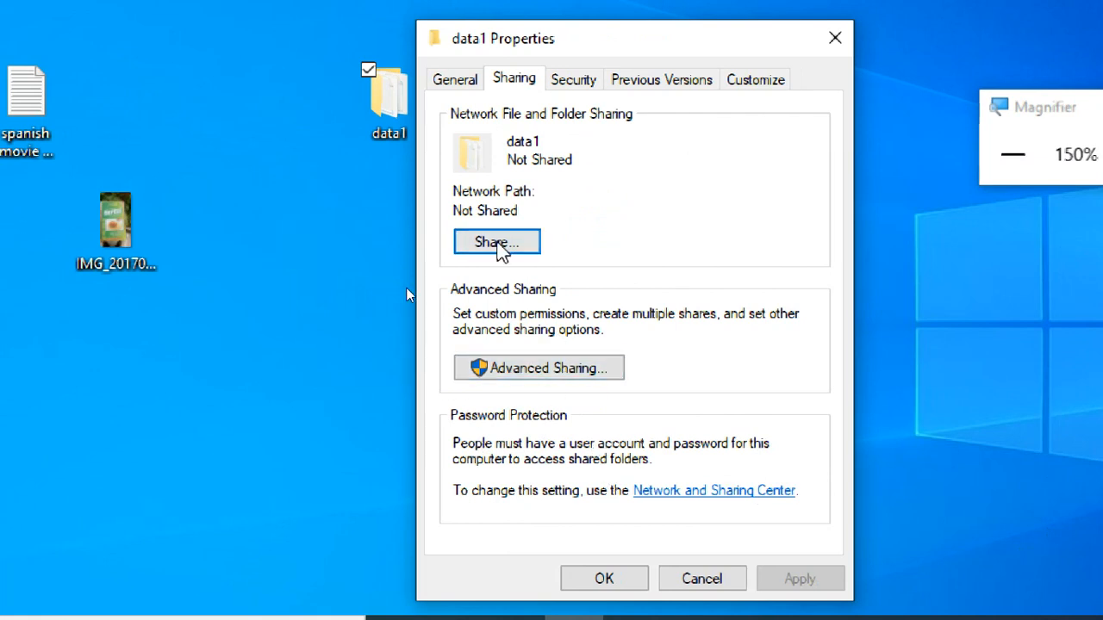
pyautogui.click(722, 580)
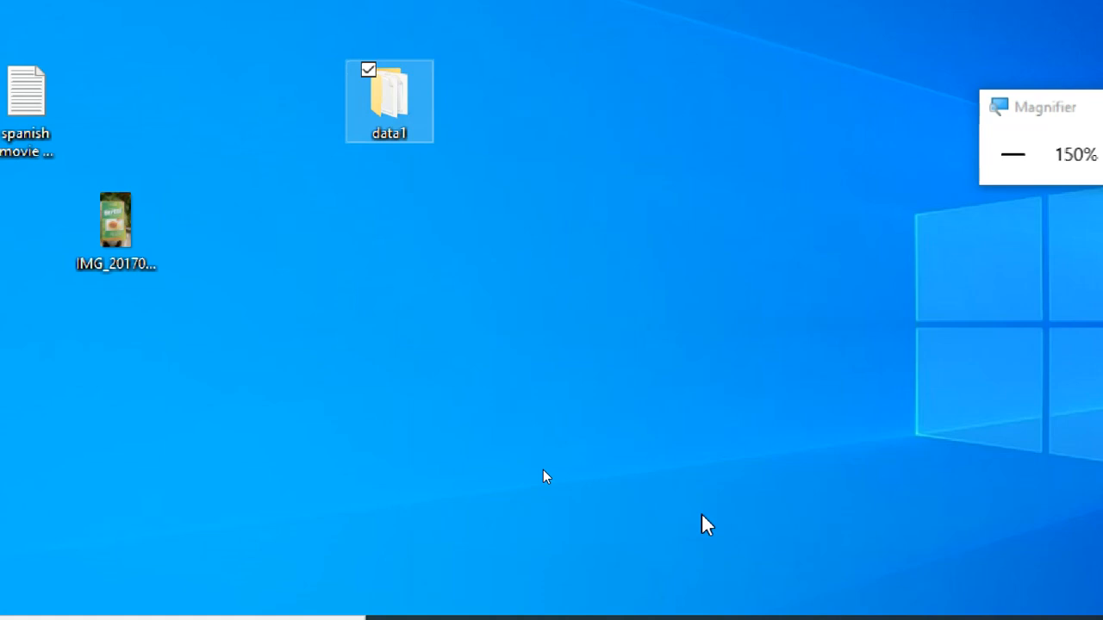
pyautogui.rightClick(387, 86)
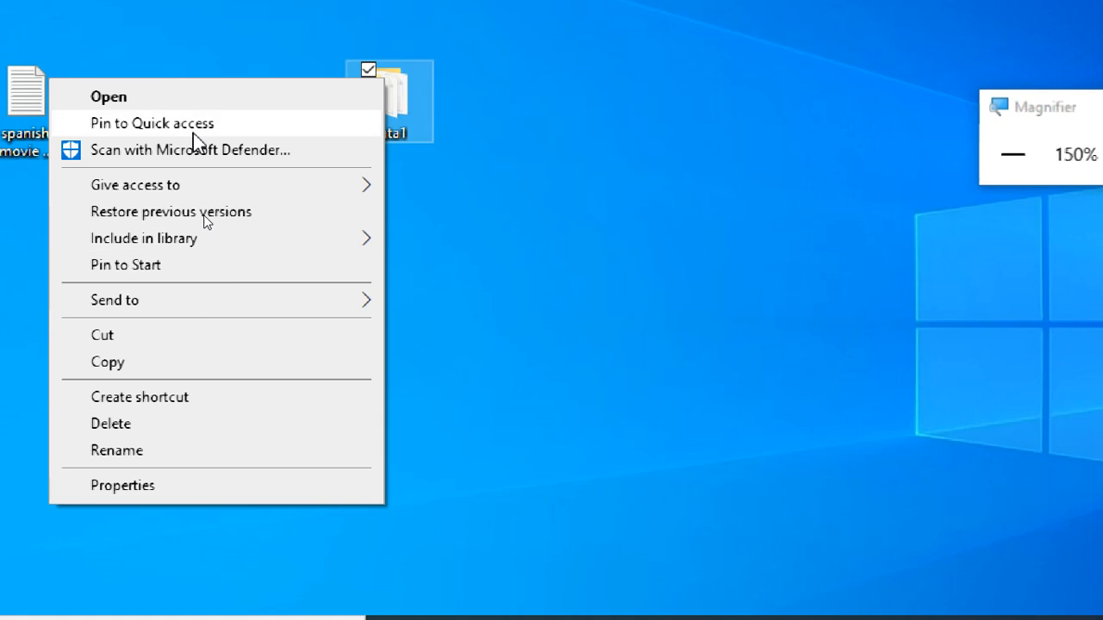
pyautogui.moveTo(212, 190)
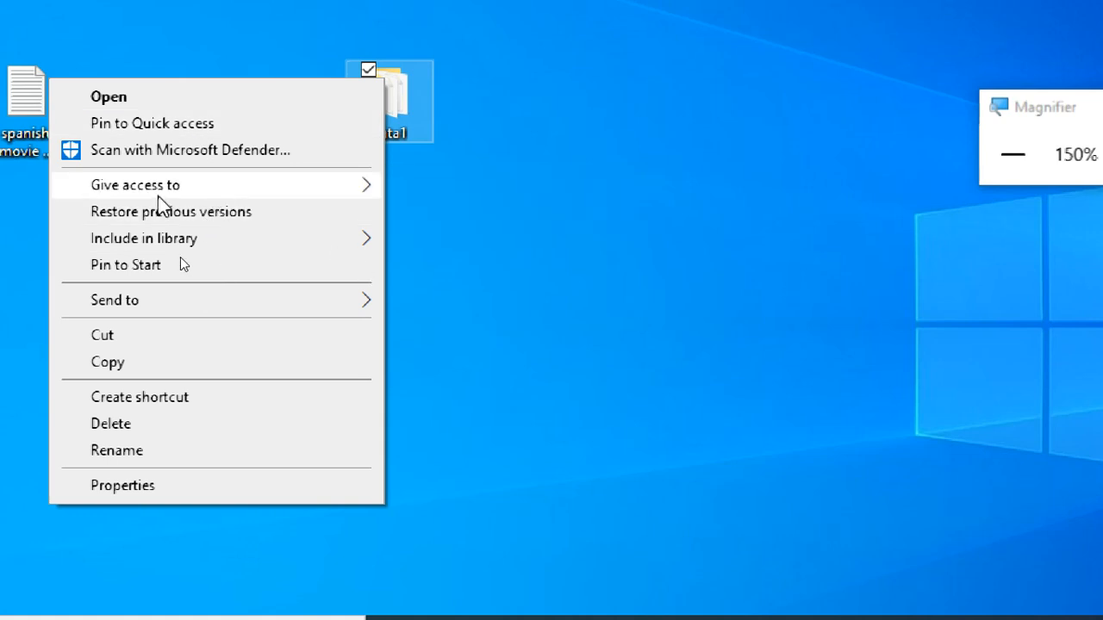
pyautogui.click(248, 274)
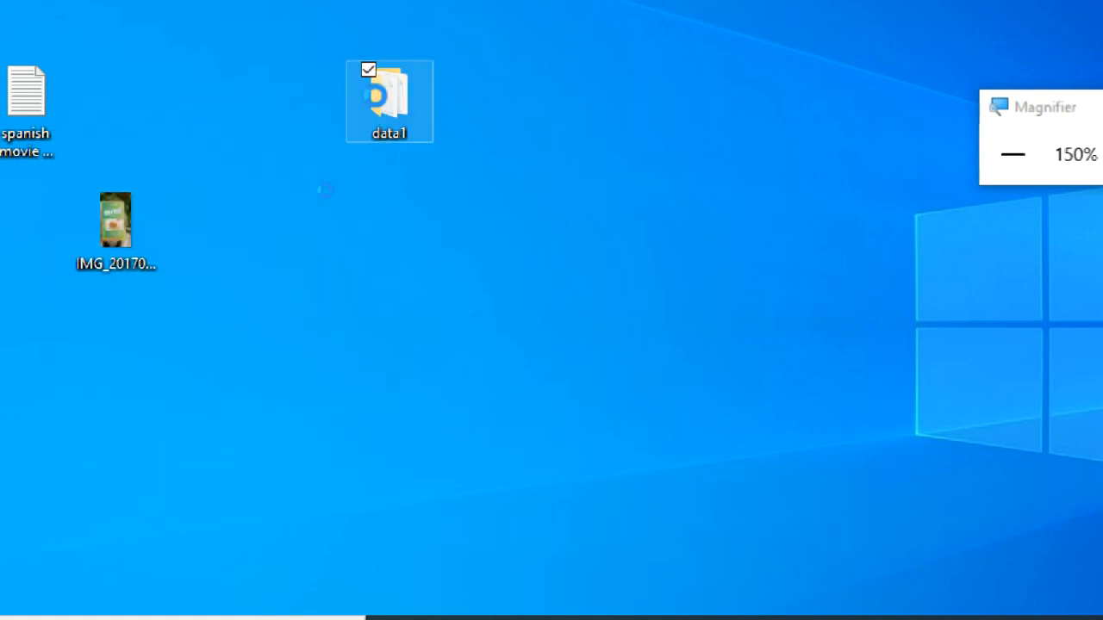
# Step: Turn on sharing for the data1 folder in its Advanced Sharing settings, using data1 as the share name
pyautogui.rightClick(377, 97)
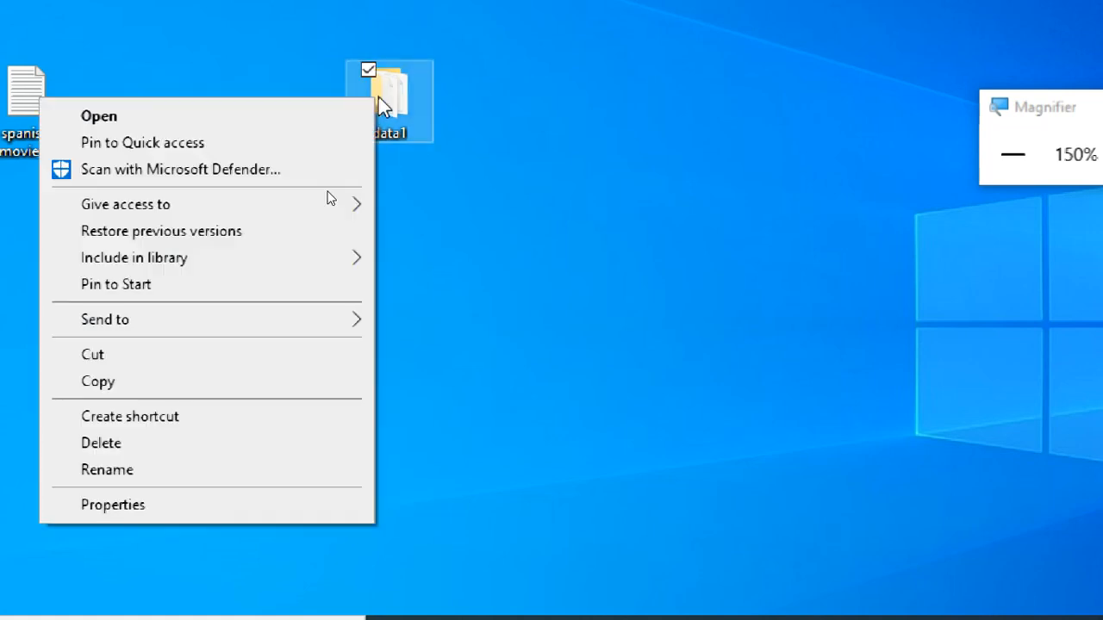
pyautogui.click(144, 506)
pyautogui.click(485, 83)
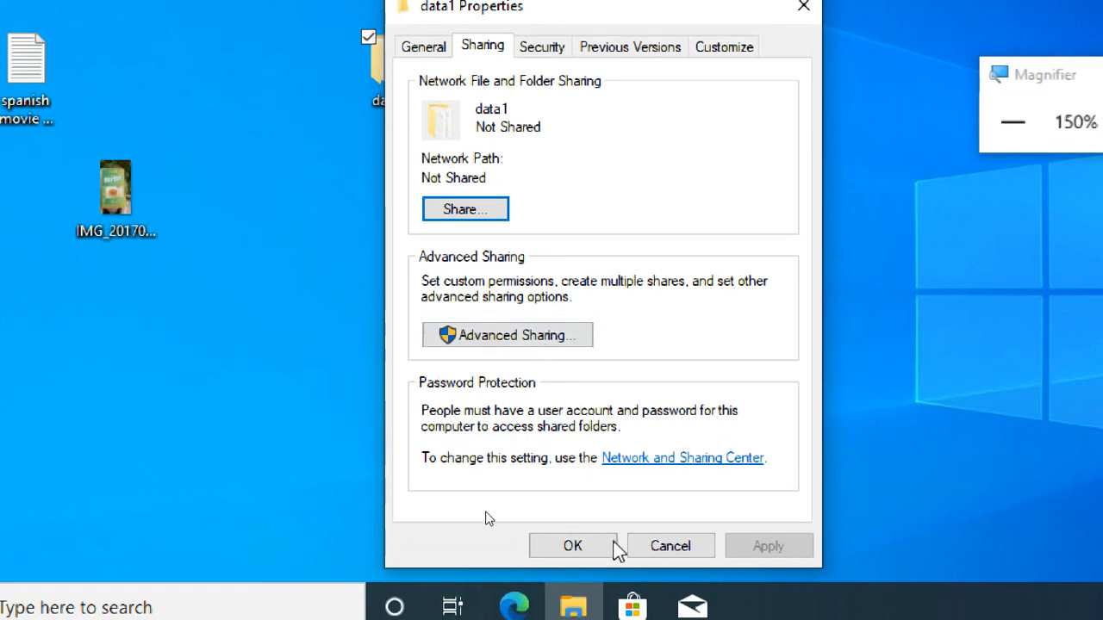
pyautogui.click(541, 342)
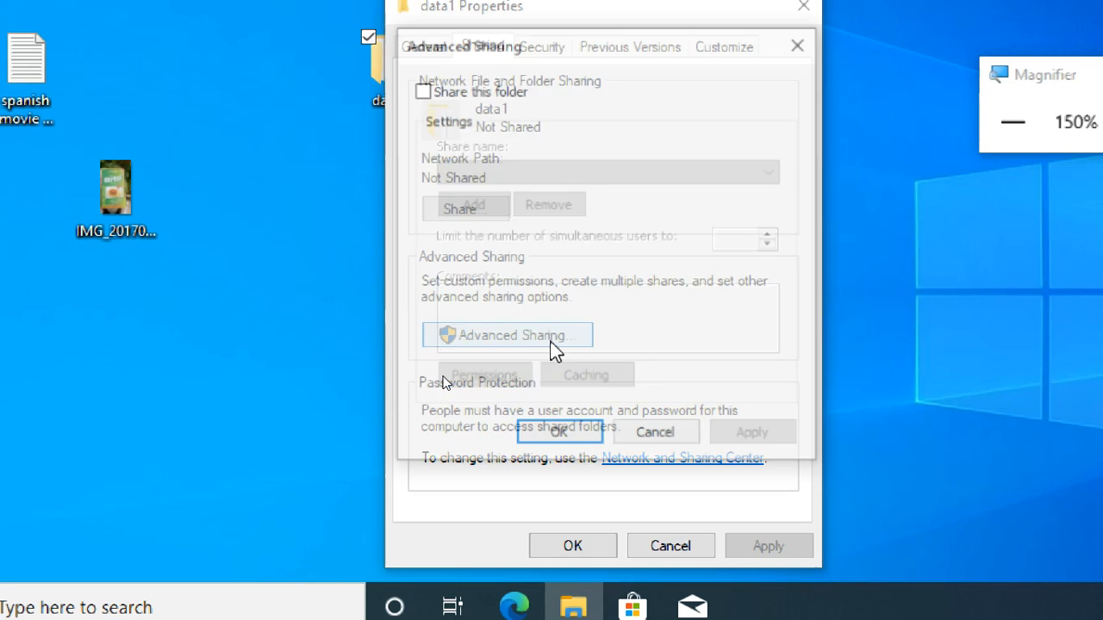
pyautogui.click(457, 92)
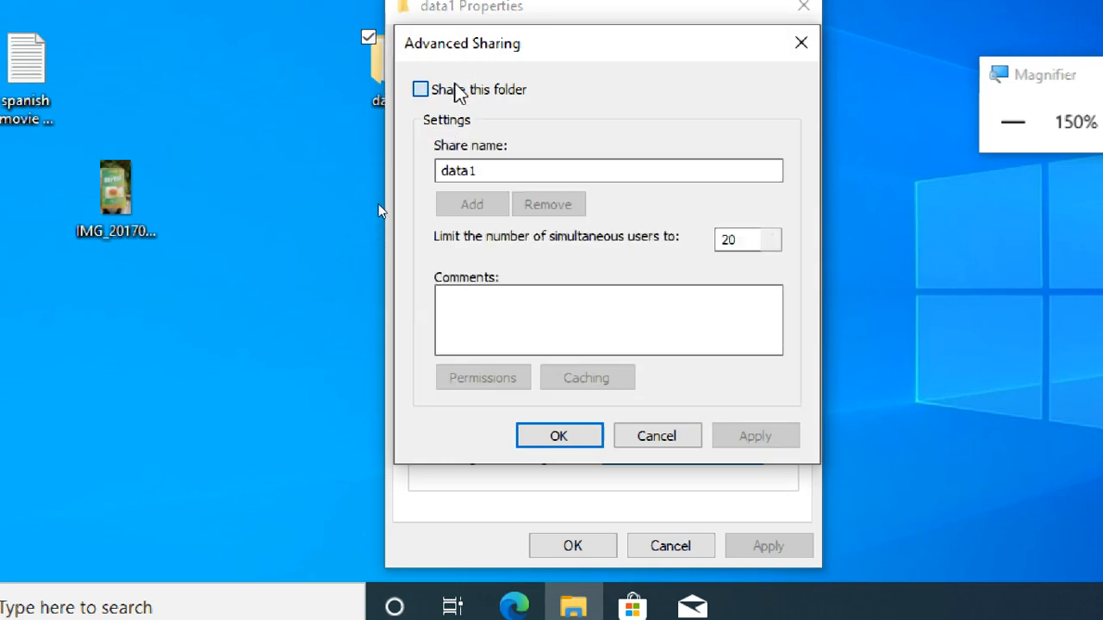
pyautogui.click(498, 169)
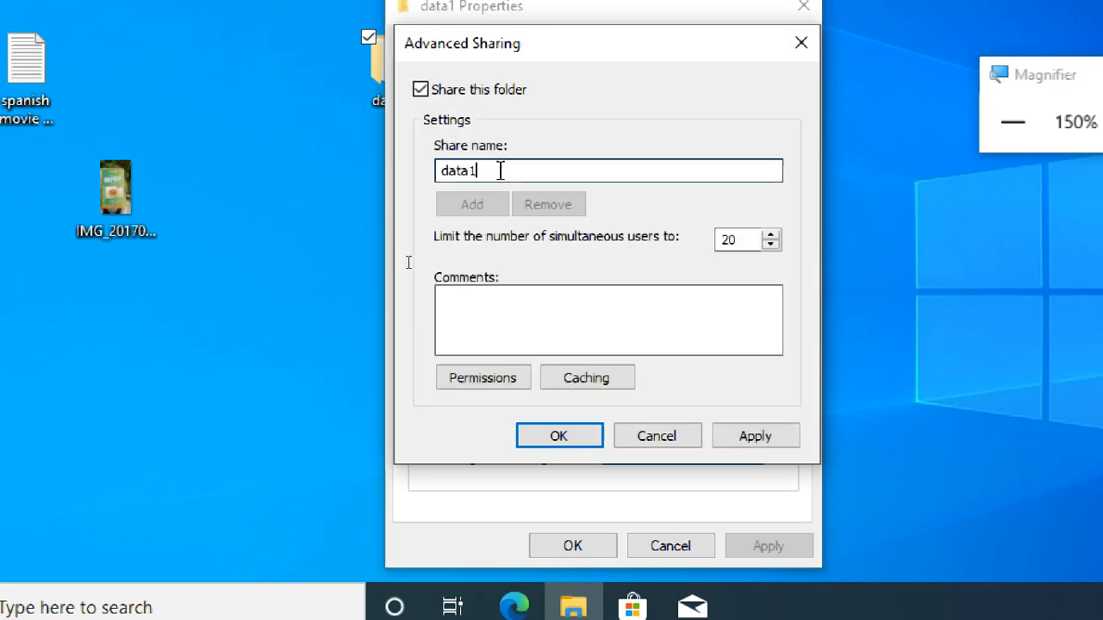
pyautogui.doubleClick(500, 170)
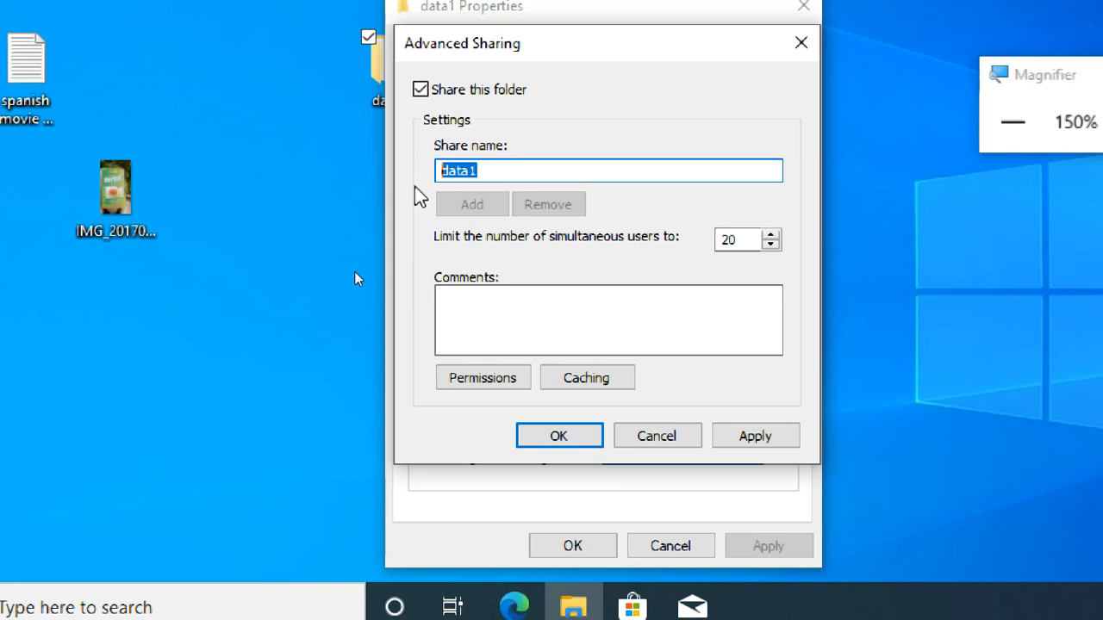
pyautogui.click(494, 170)
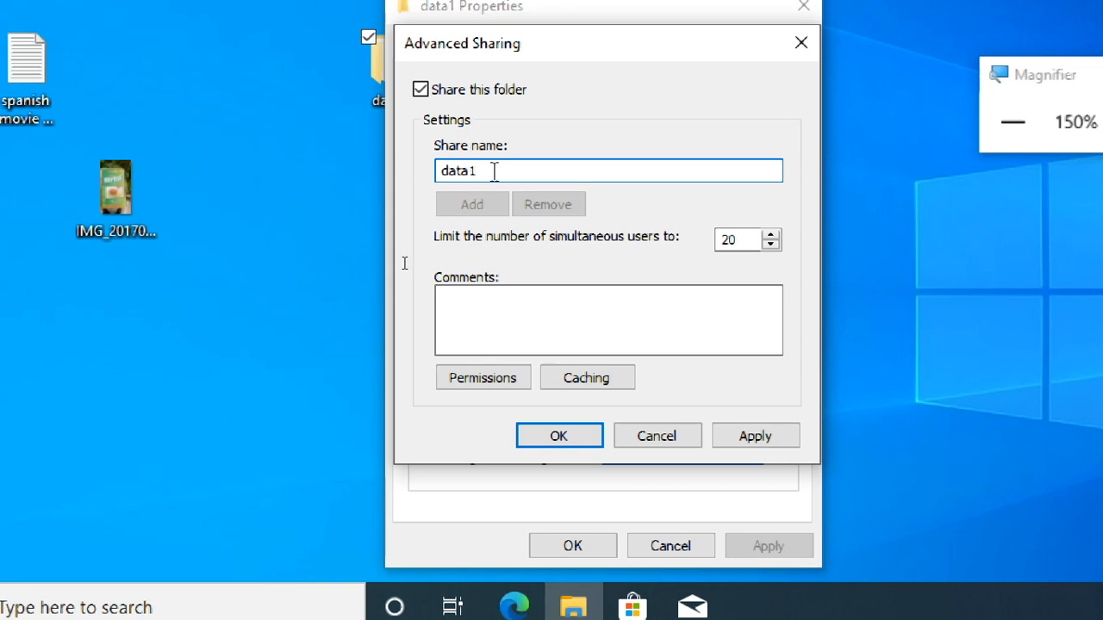
pyautogui.click(479, 311)
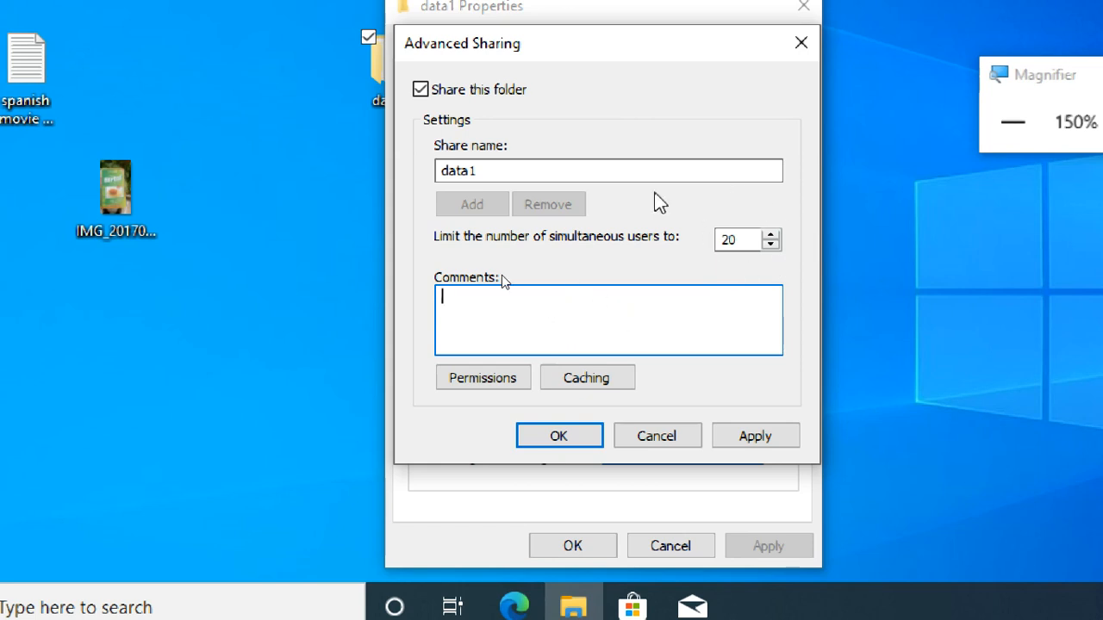
pyautogui.click(586, 175)
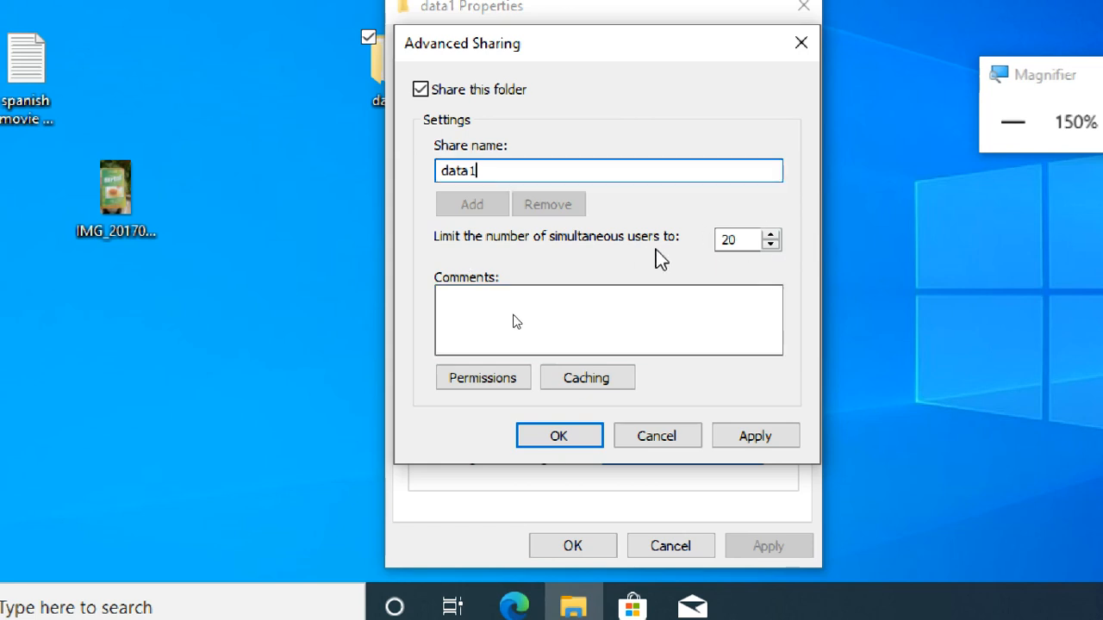
# Step: Limit the number of simultaneous users of the data1 share to 5
pyautogui.click(735, 241)
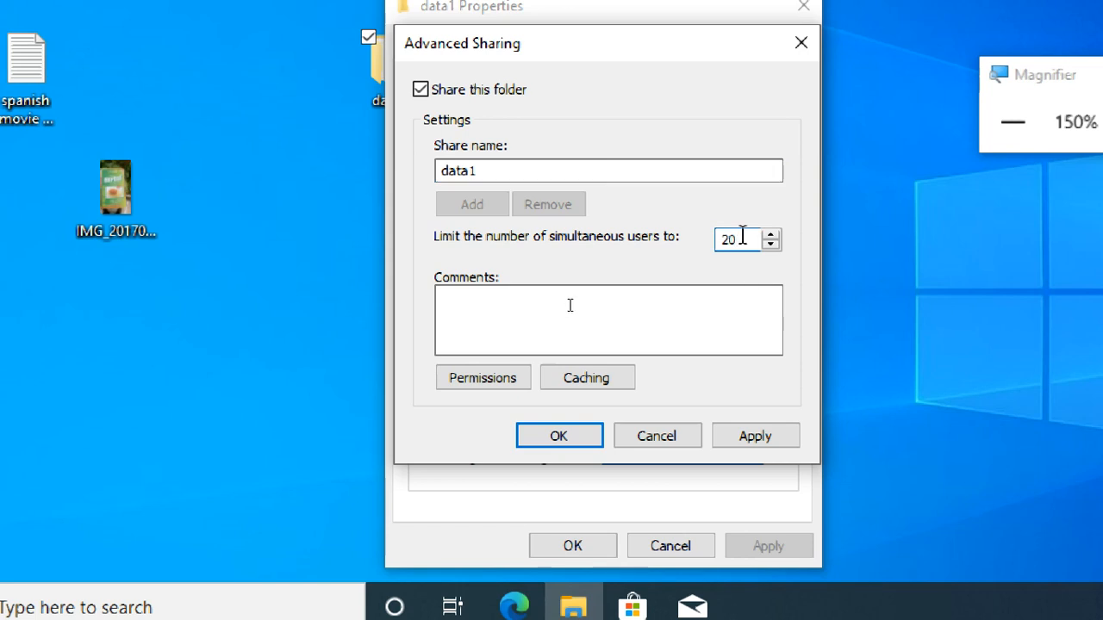
pyautogui.moveTo(742, 238); pyautogui.dragTo(698, 251)
pyautogui.write('100')
pyautogui.press('BackSpace')
pyautogui.press('BackSpace')
pyautogui.press('BackSpace')
pyautogui.write('2')
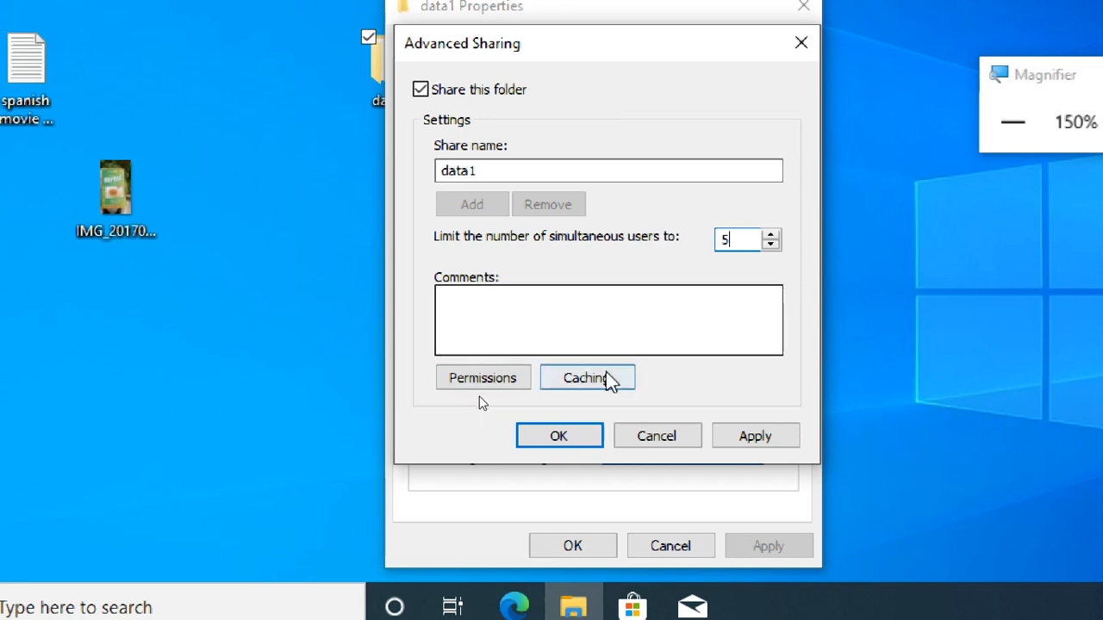
# Step: Review the offline caching options for the data1 share and return to the advanced sharing settings
pyautogui.click(608, 381)
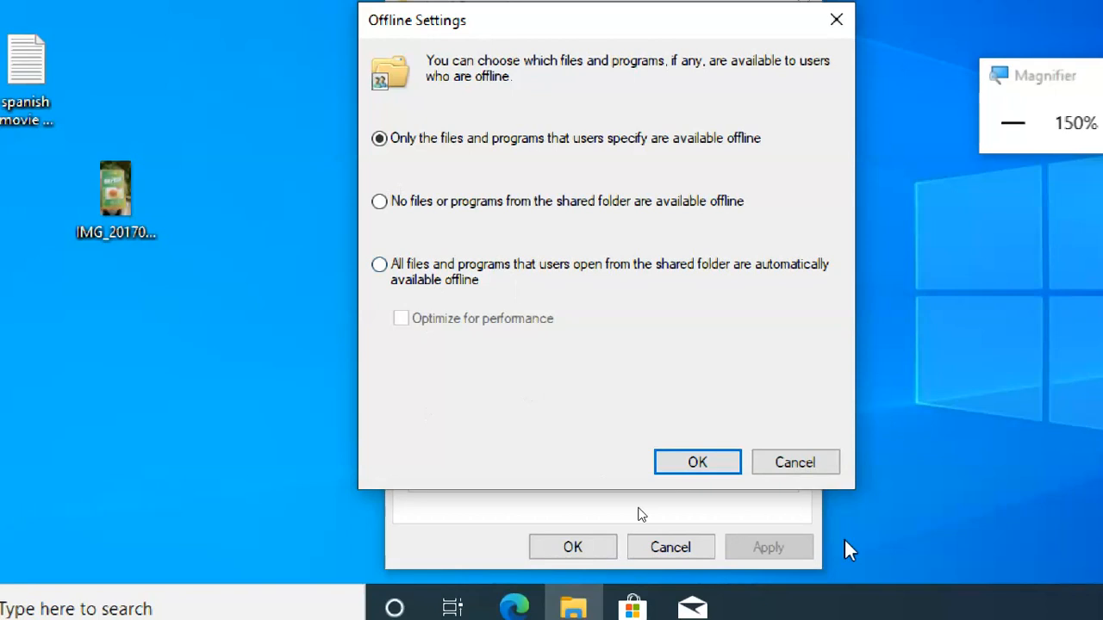
pyautogui.click(807, 467)
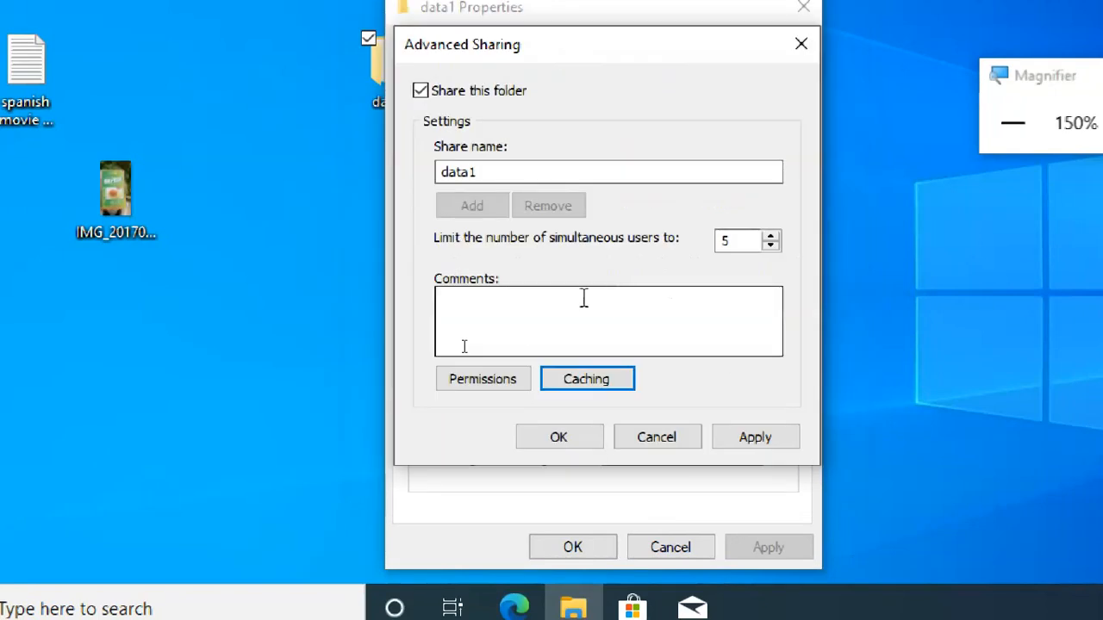
pyautogui.click(584, 317)
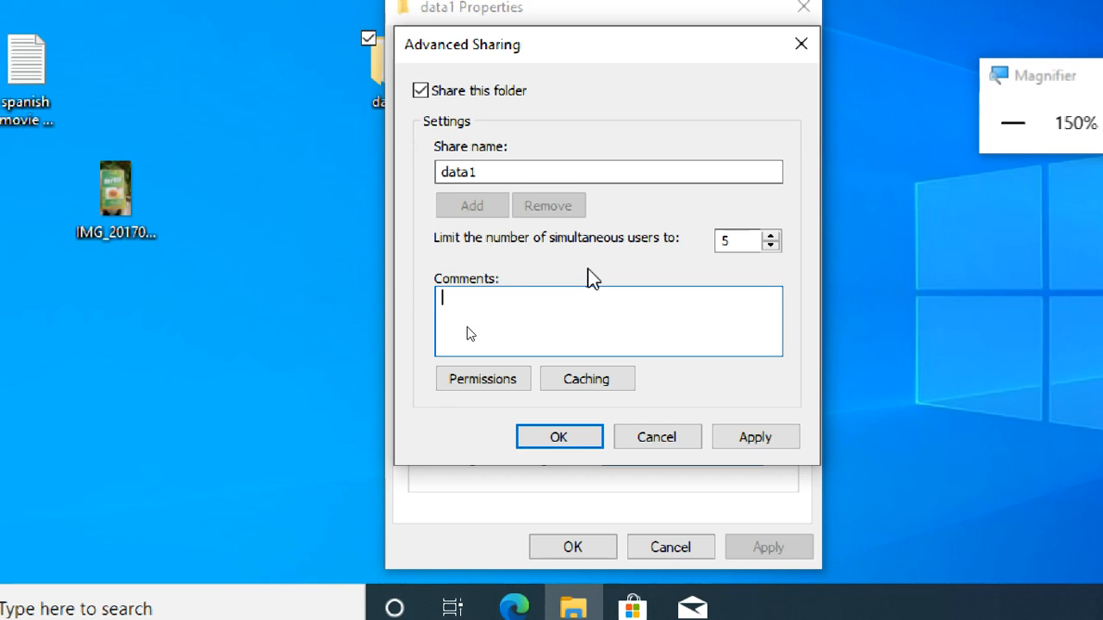
pyautogui.click(576, 385)
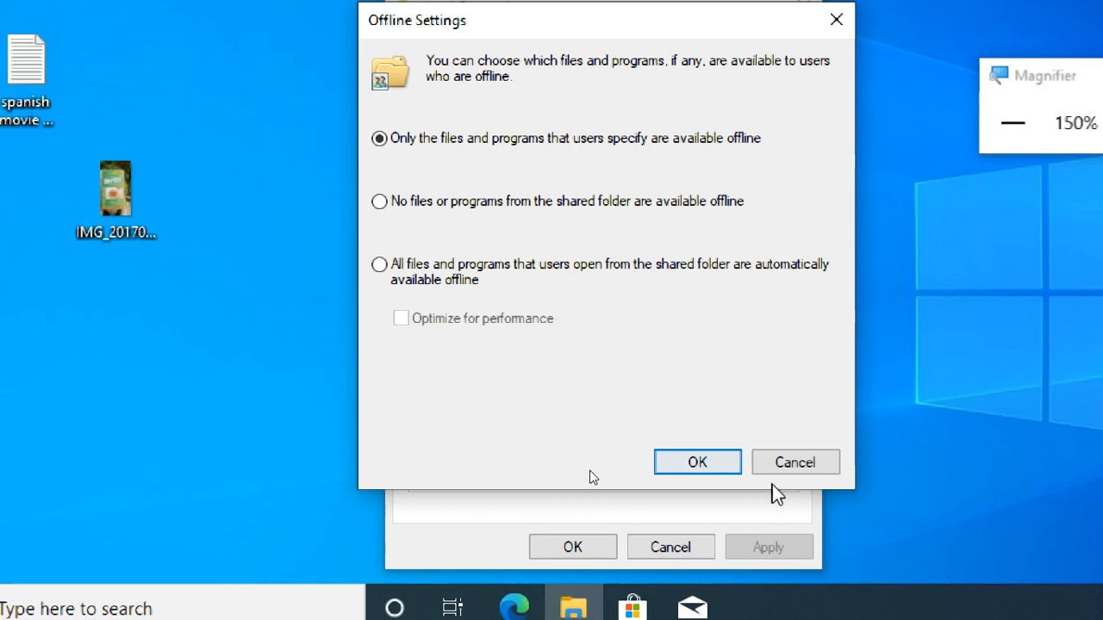
pyautogui.click(817, 466)
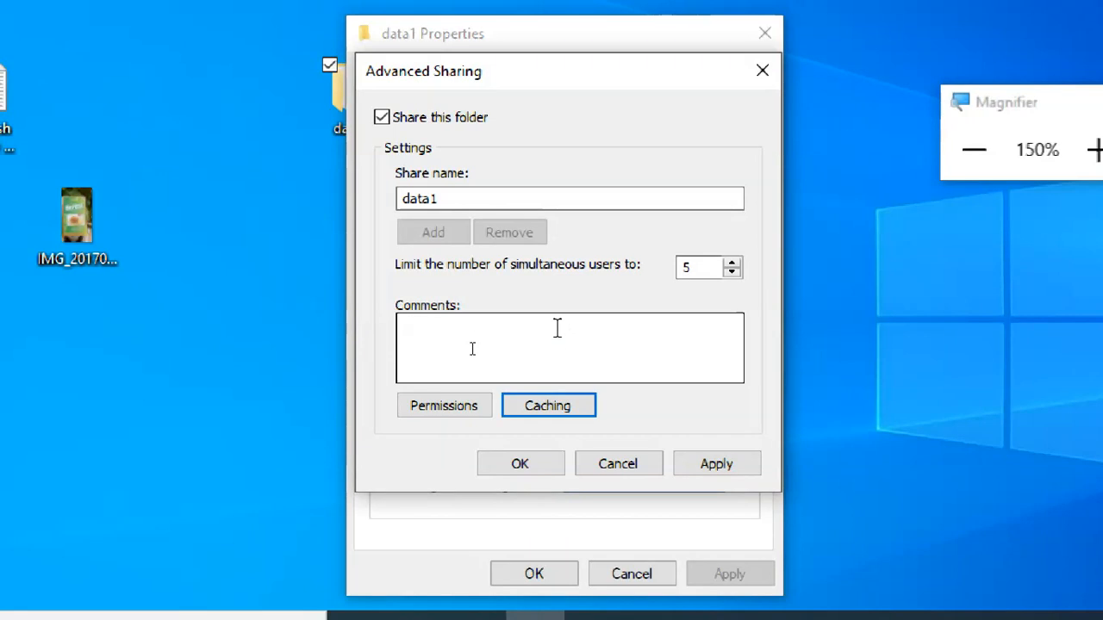
pyautogui.click(558, 328)
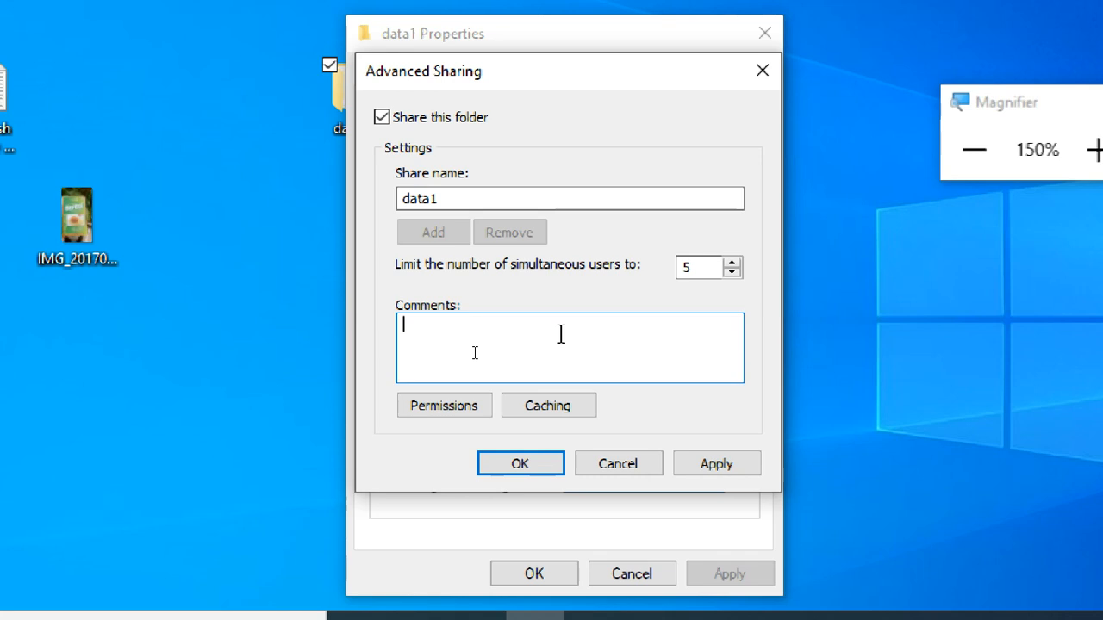
# Step: Examine the Everyone group's share permissions for data1 and the option for adding other users or groups
pyautogui.click(442, 413)
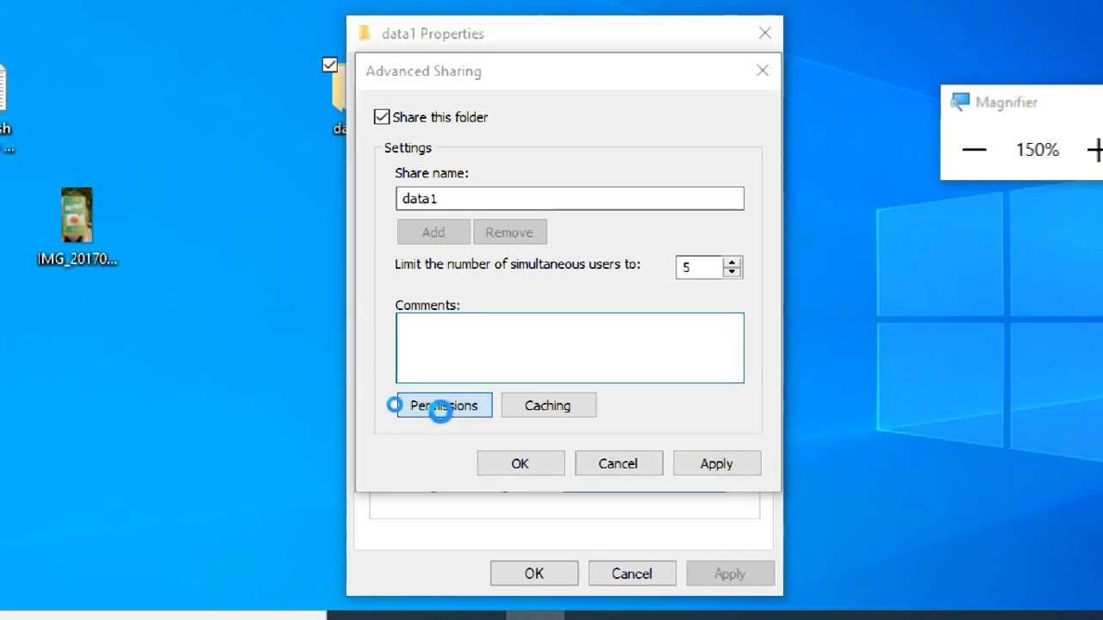
pyautogui.click(507, 198)
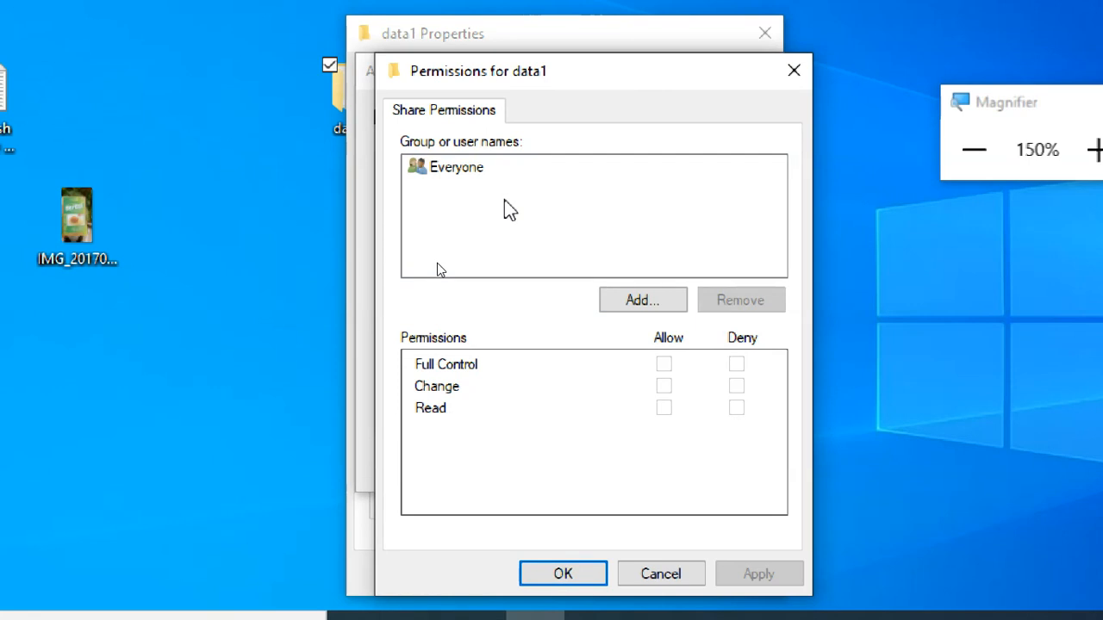
pyautogui.click(489, 170)
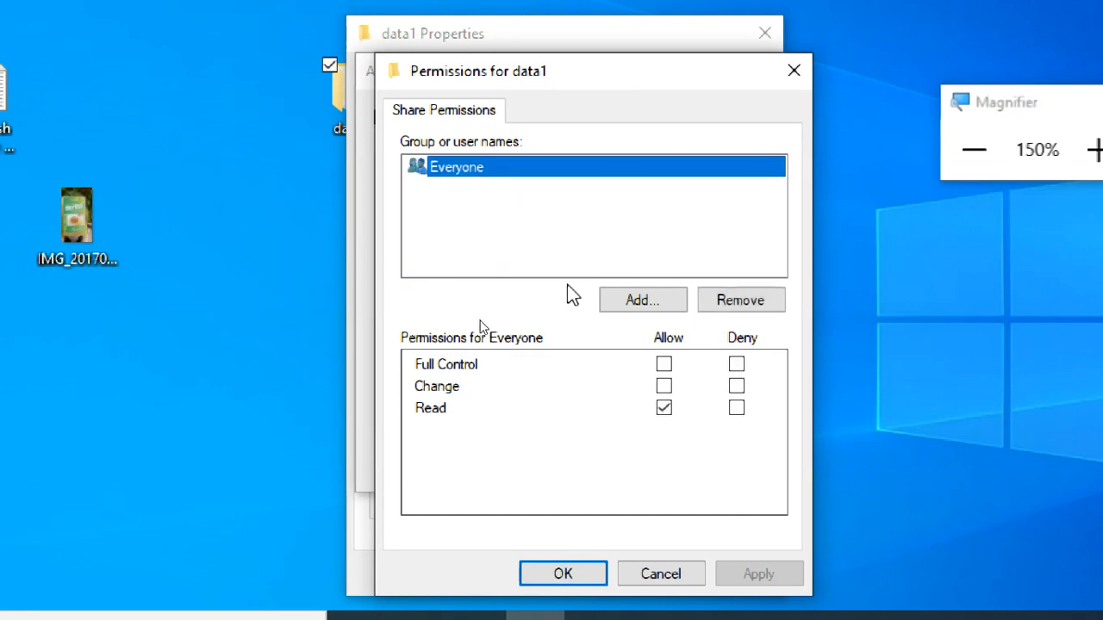
pyautogui.click(621, 299)
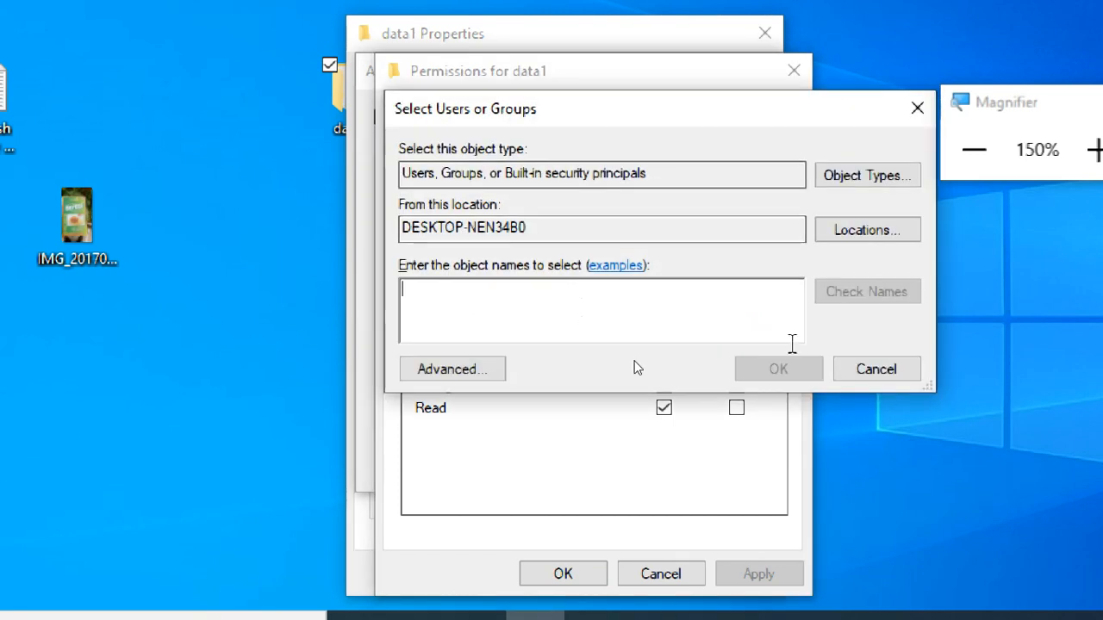
pyautogui.click(885, 376)
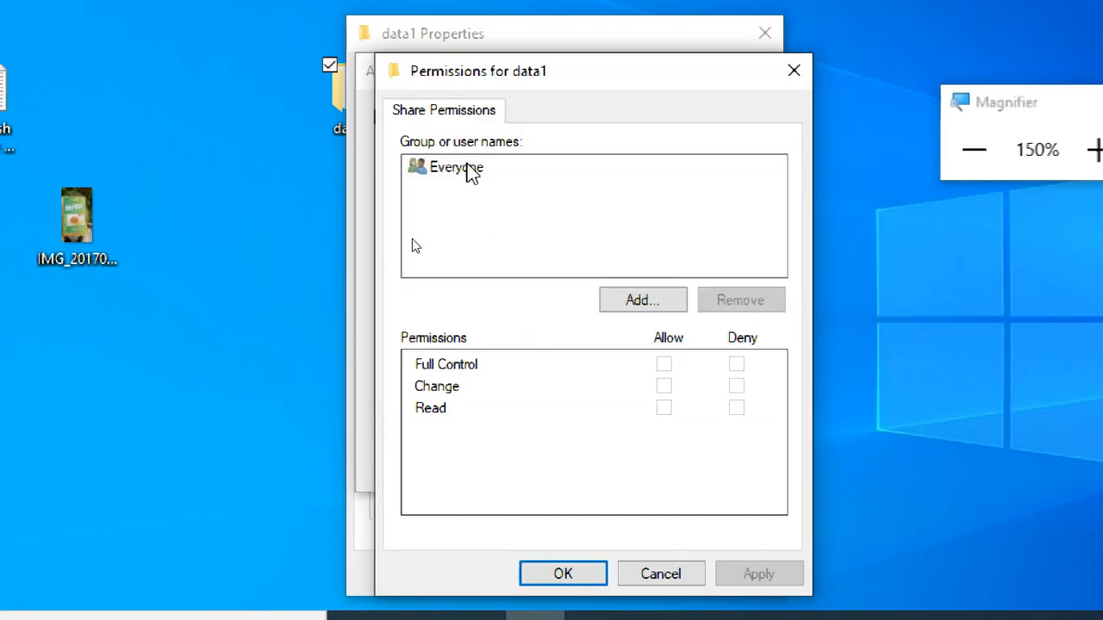
# Step: Try allowing Everyone Full Control in the data1 share permissions, and cancel the change
pyautogui.click(468, 170)
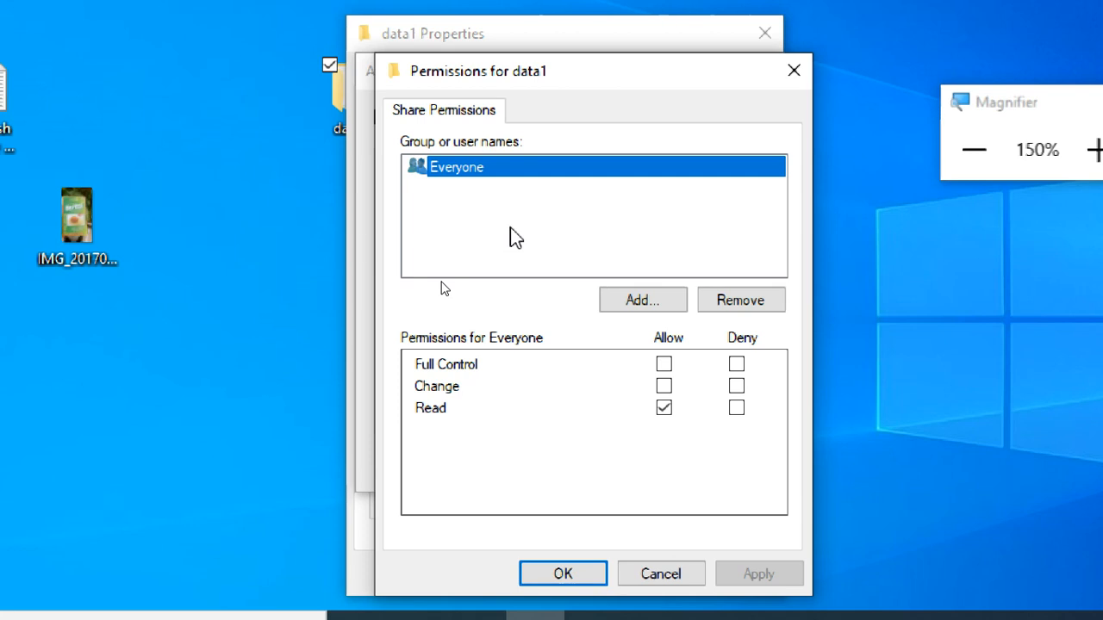
pyautogui.click(663, 364)
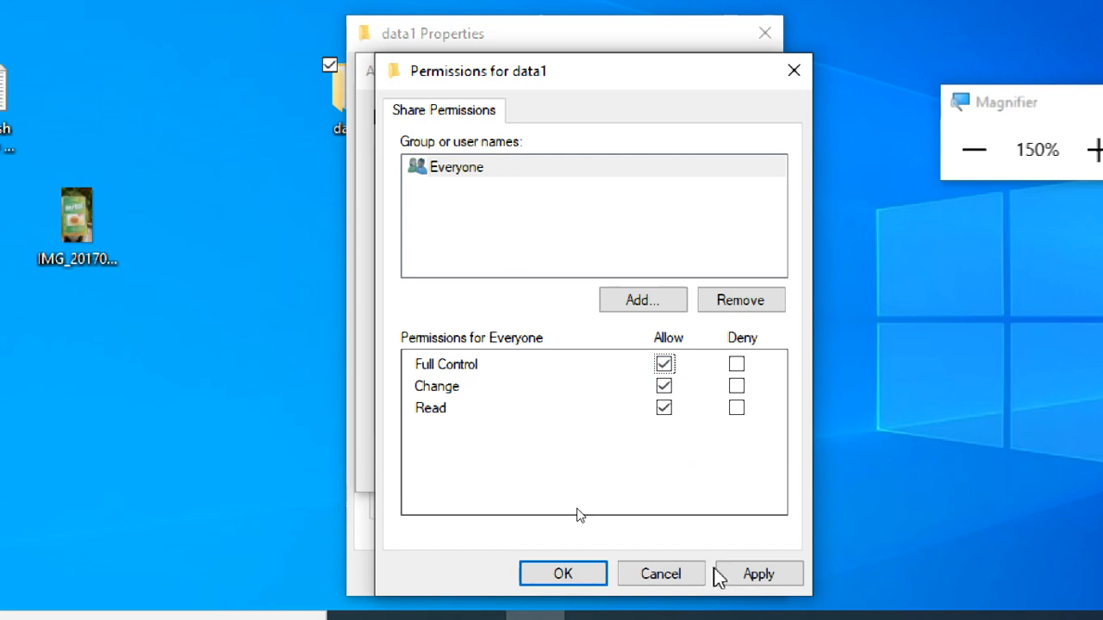
pyautogui.click(668, 577)
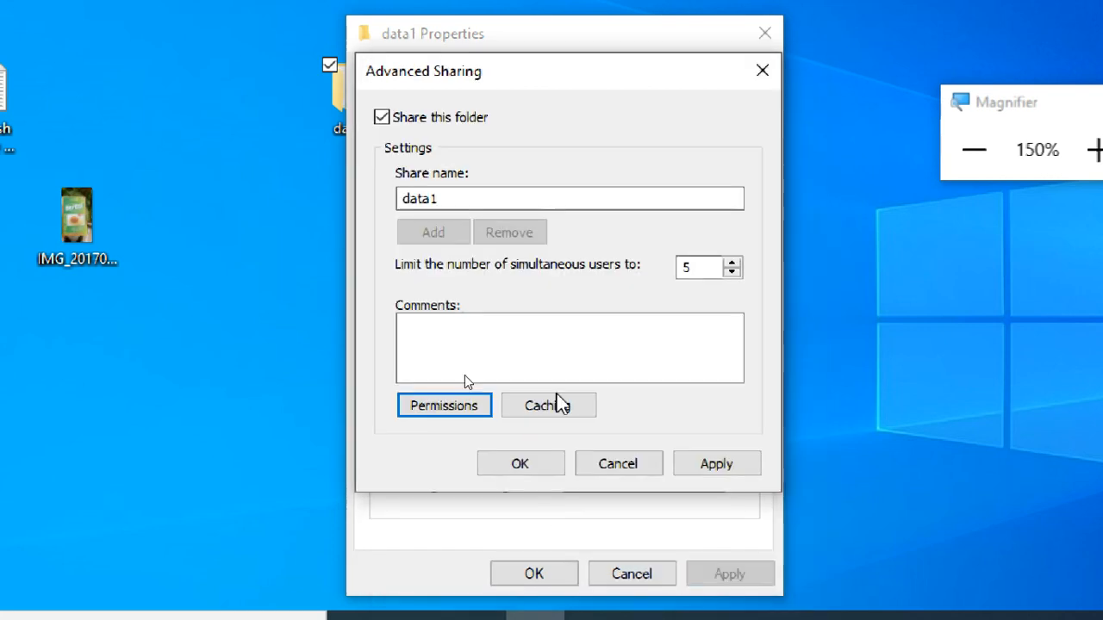
# Step: Cancel the advanced sharing changes for data1 and examine which security permissions Student1 has on the folder
pyautogui.click(627, 472)
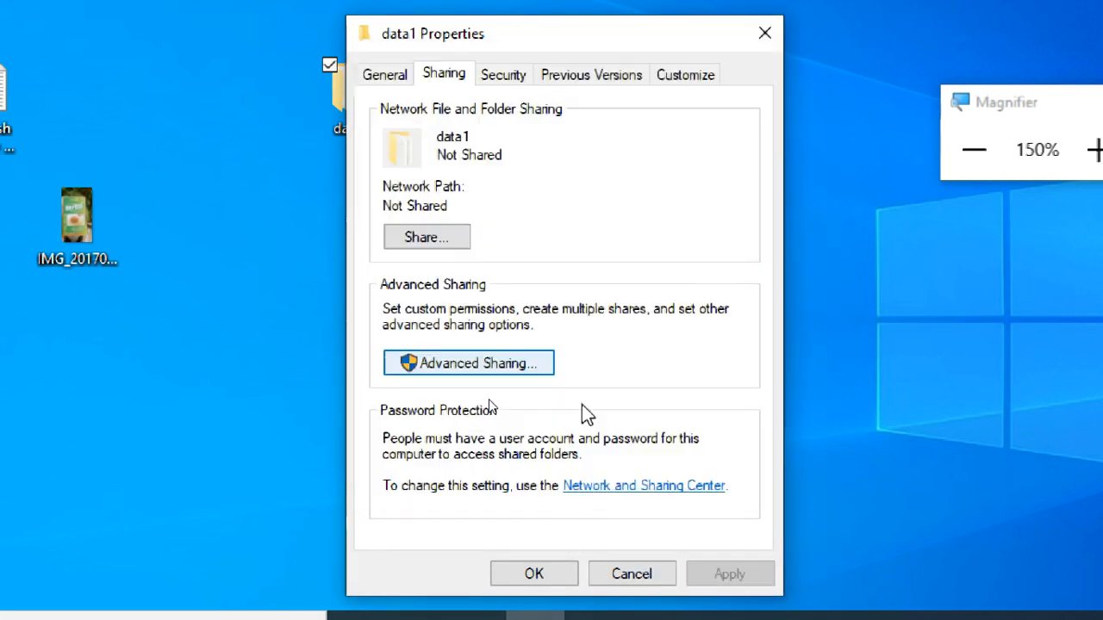
pyautogui.click(504, 80)
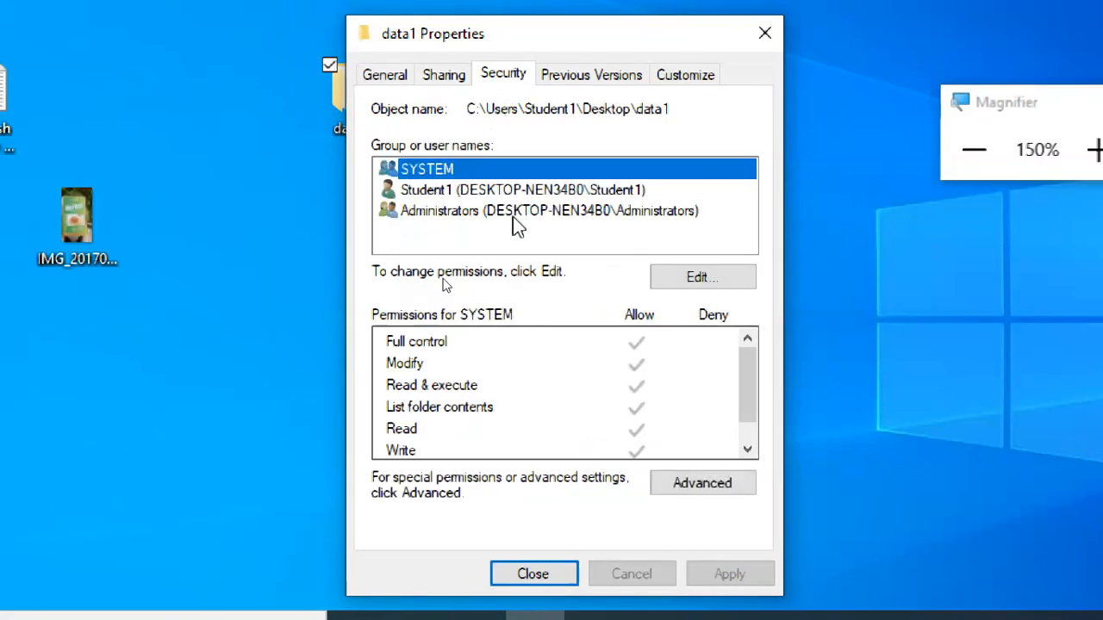
pyautogui.click(513, 247)
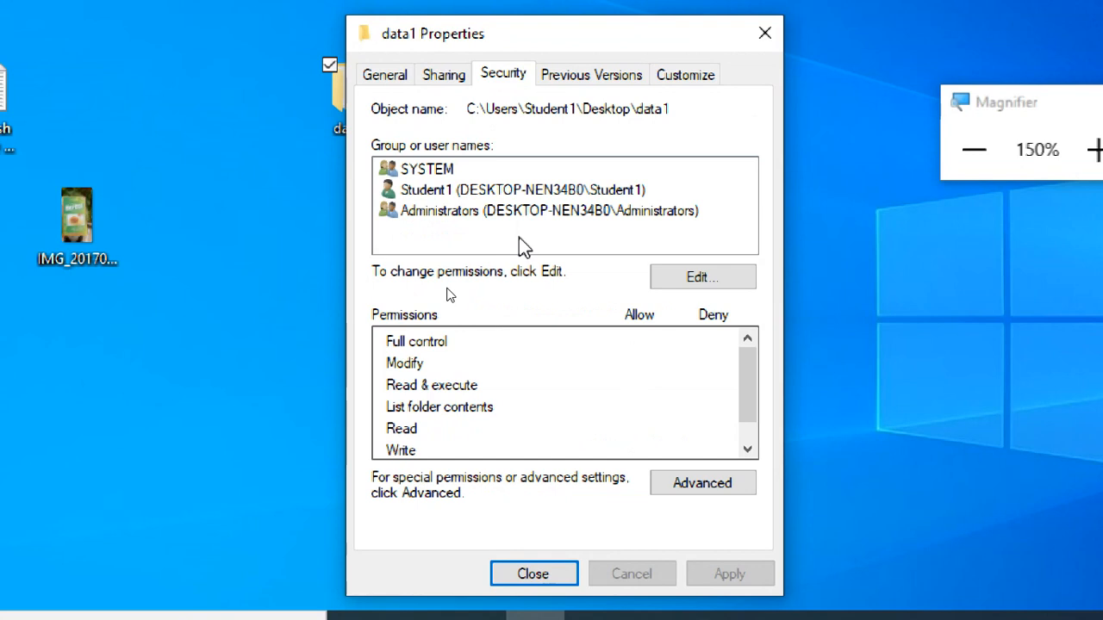
pyautogui.click(522, 194)
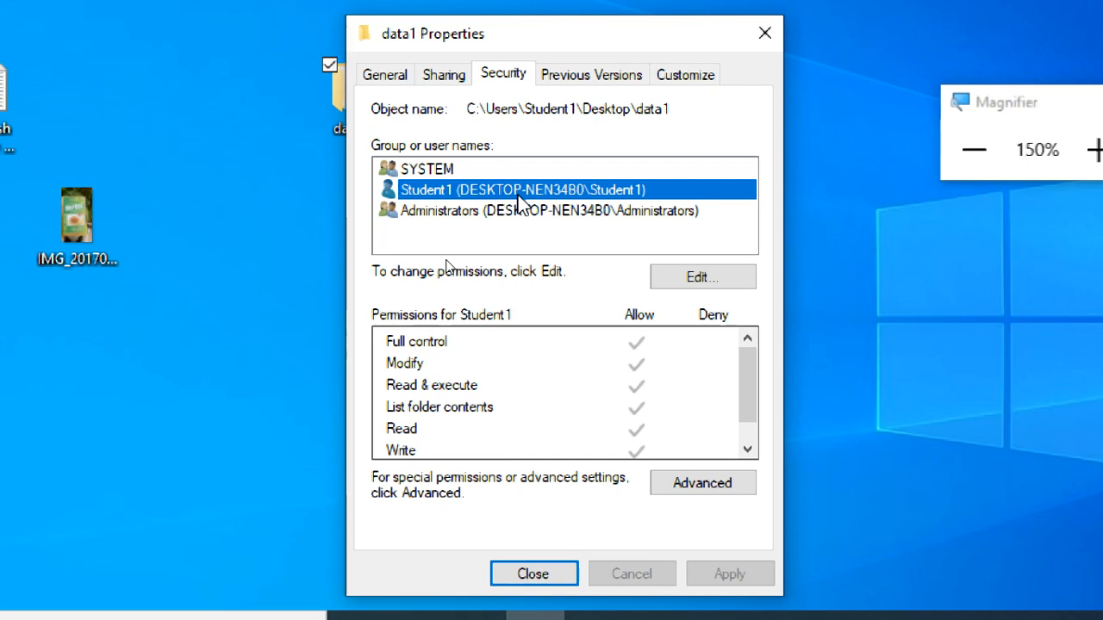
pyautogui.click(531, 232)
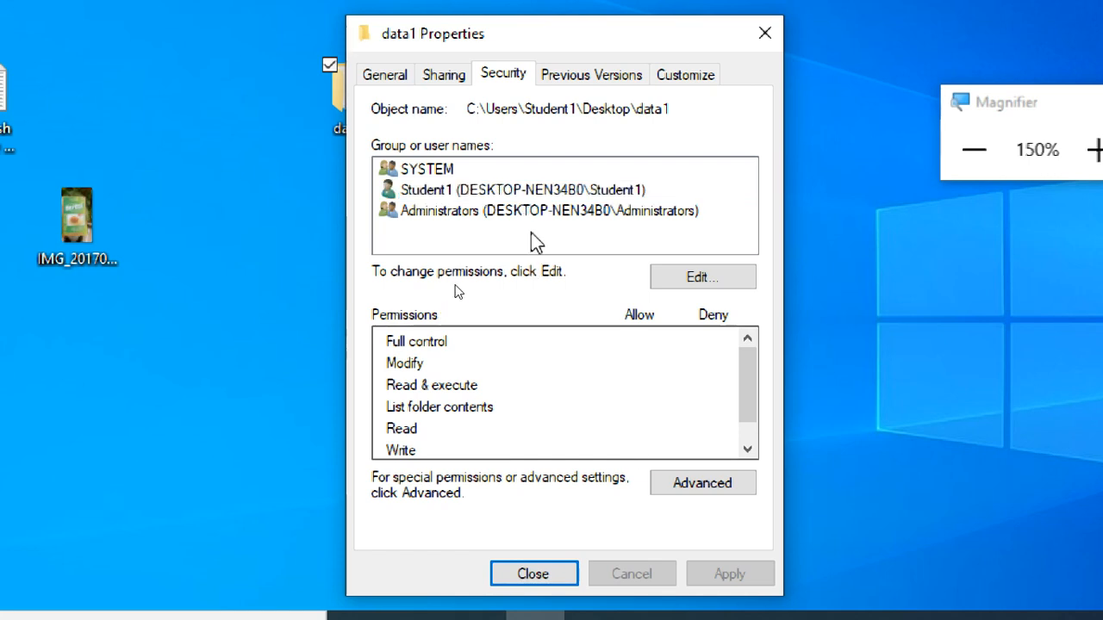
# Step: Try adding the Everyone group to data1's security permissions, cancel the change and close the folder's properties
pyautogui.click(700, 280)
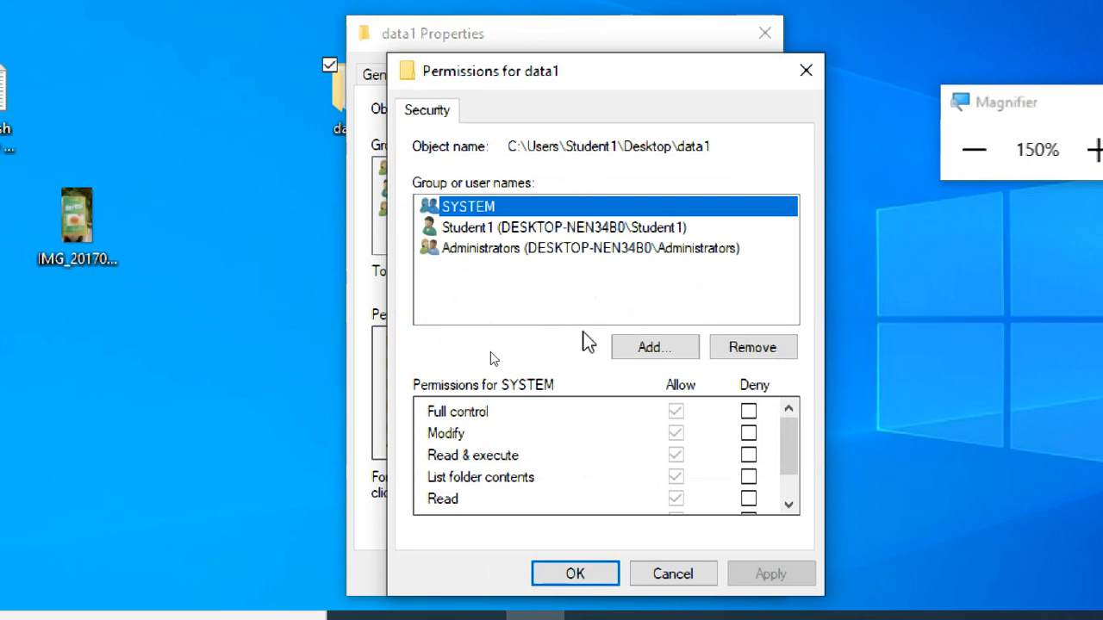
pyautogui.click(635, 347)
pyautogui.write('e')
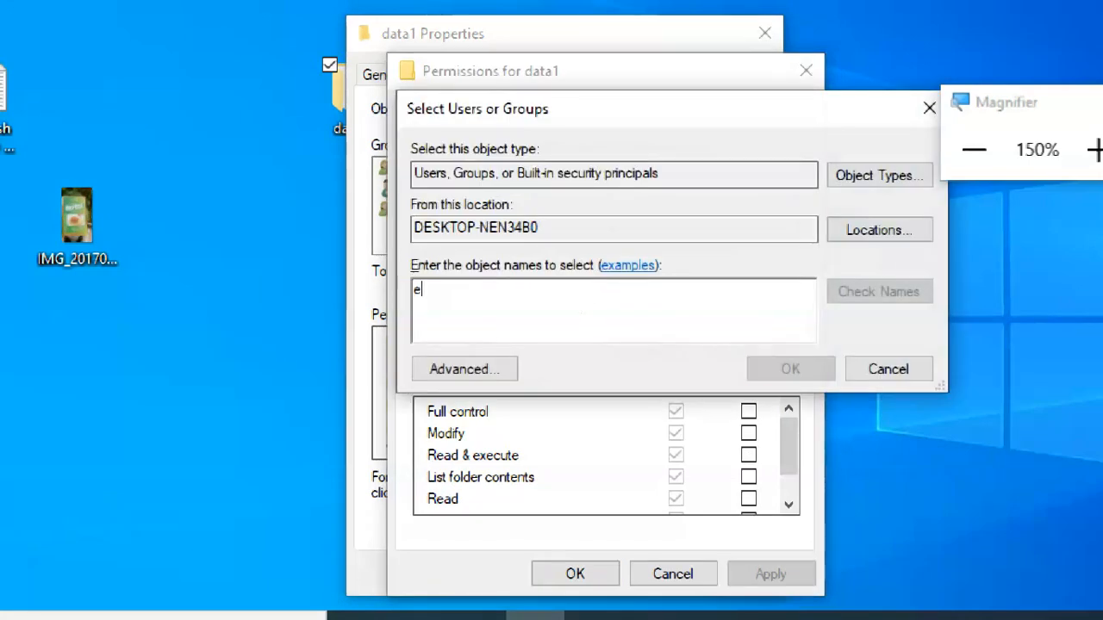
pyautogui.write('very')
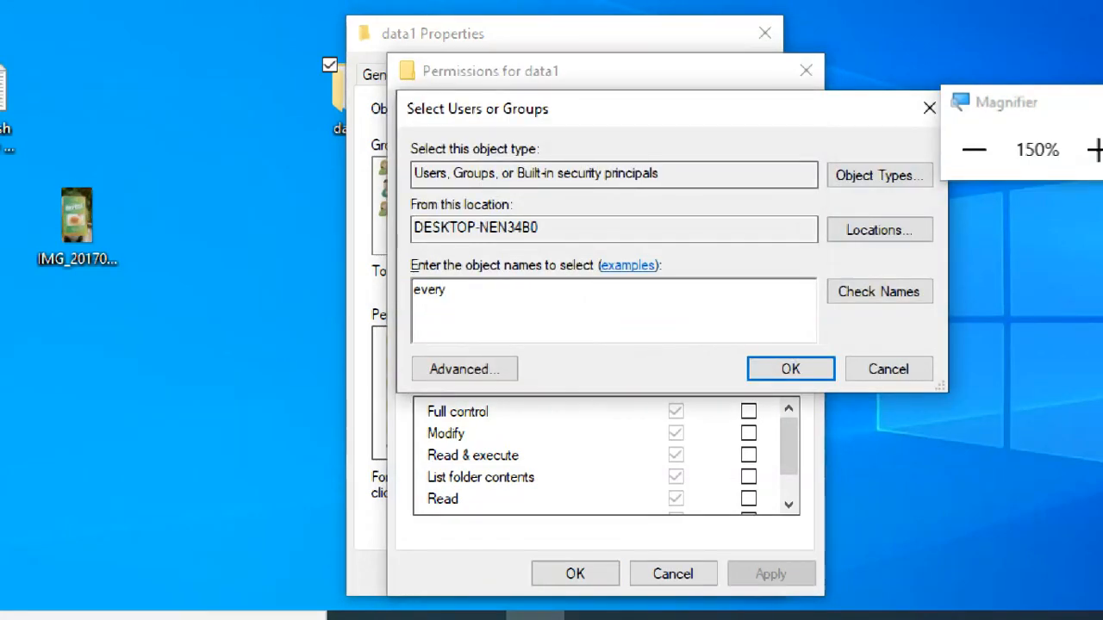
pyautogui.write('one')
pyautogui.click(844, 294)
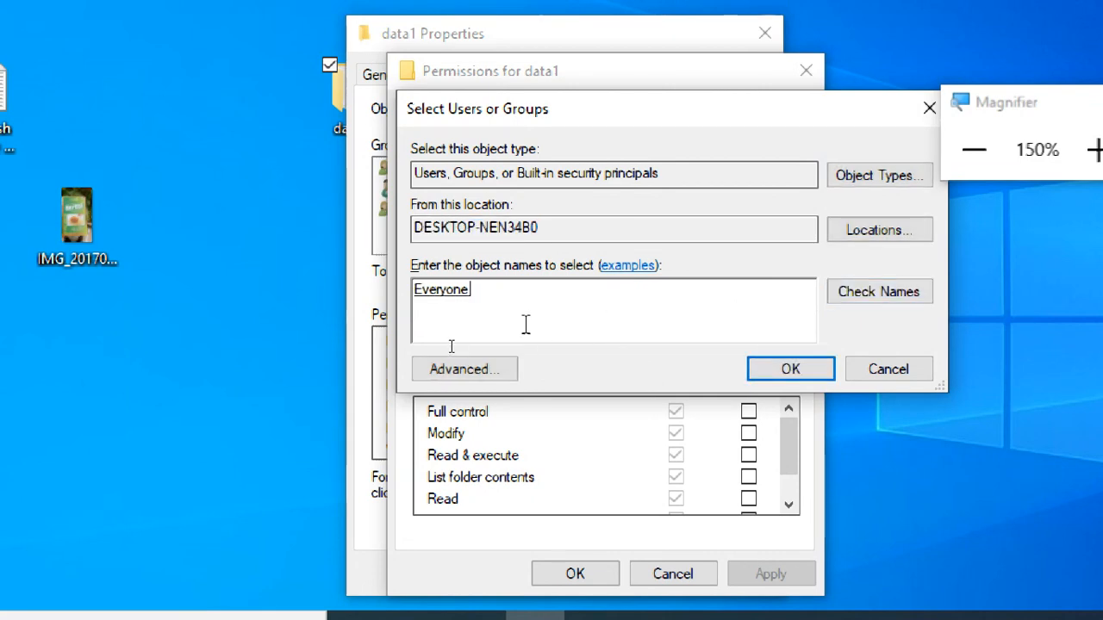
pyautogui.click(782, 371)
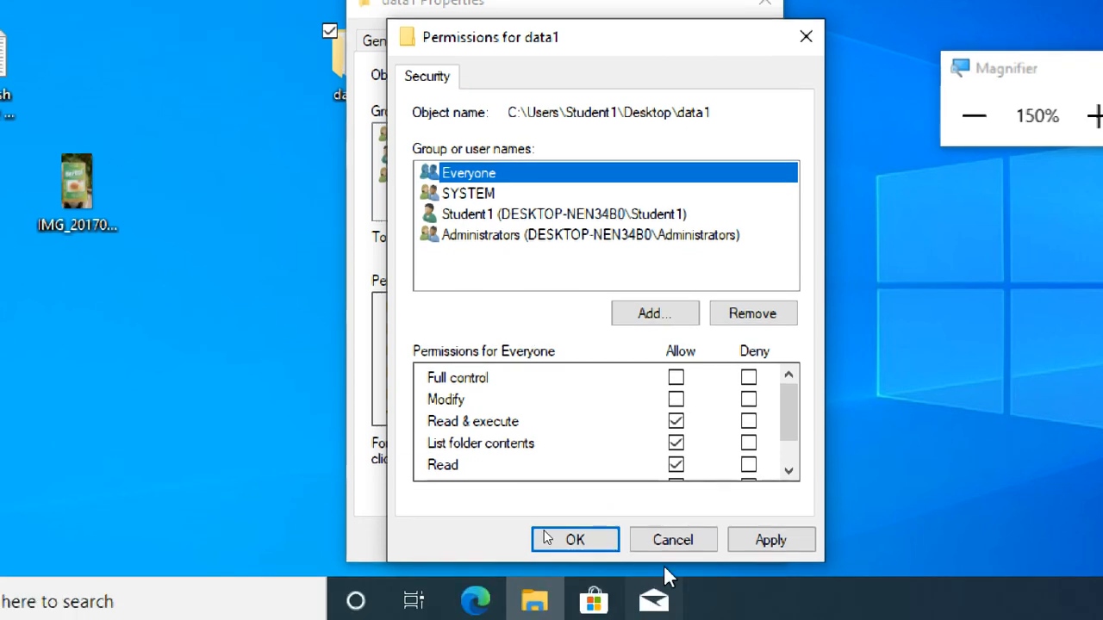
pyautogui.click(668, 574)
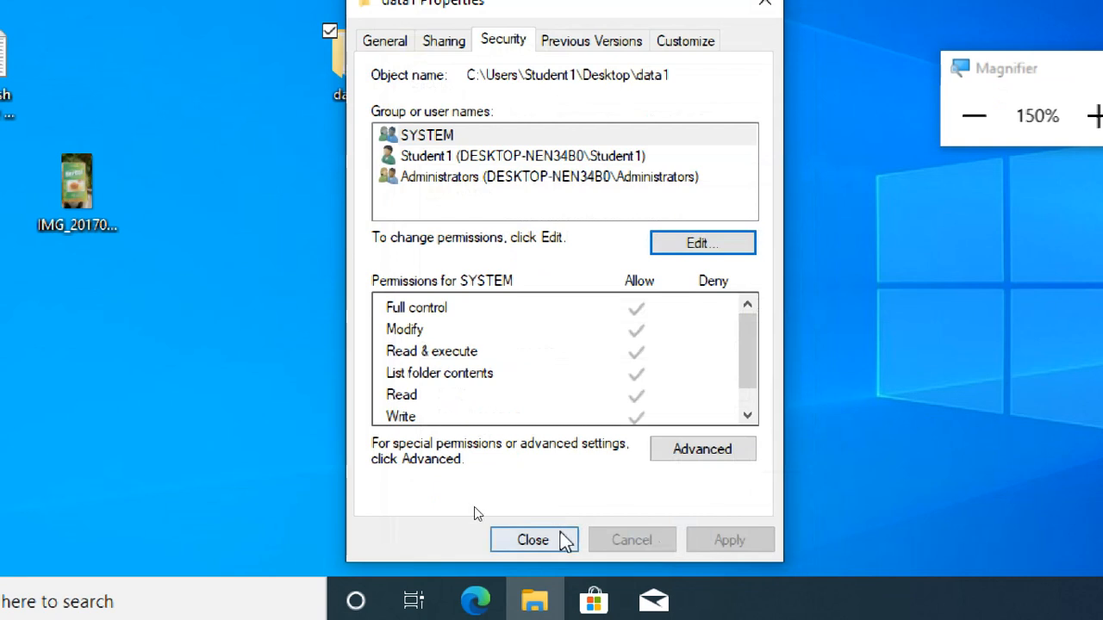
pyautogui.click(562, 528)
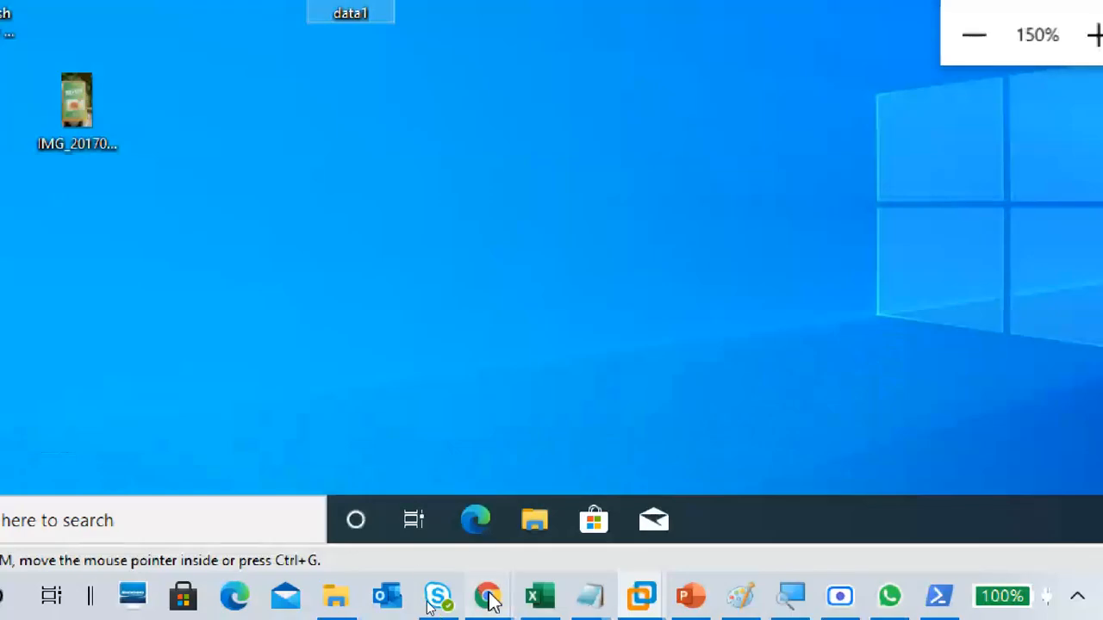
# Step: Switch to the browser to check the Google Meet participants and chat and the YouTube Studio channel content, and minimize the browser
pyautogui.moveTo(487, 596)
pyautogui.click(250, 492)
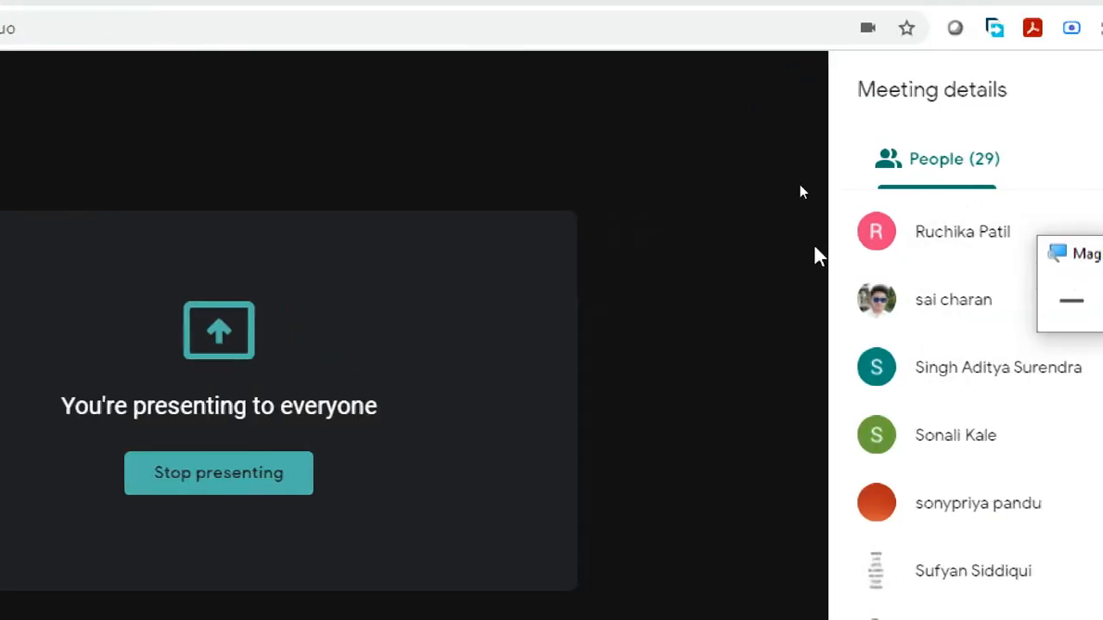
pyautogui.click(1010, 300)
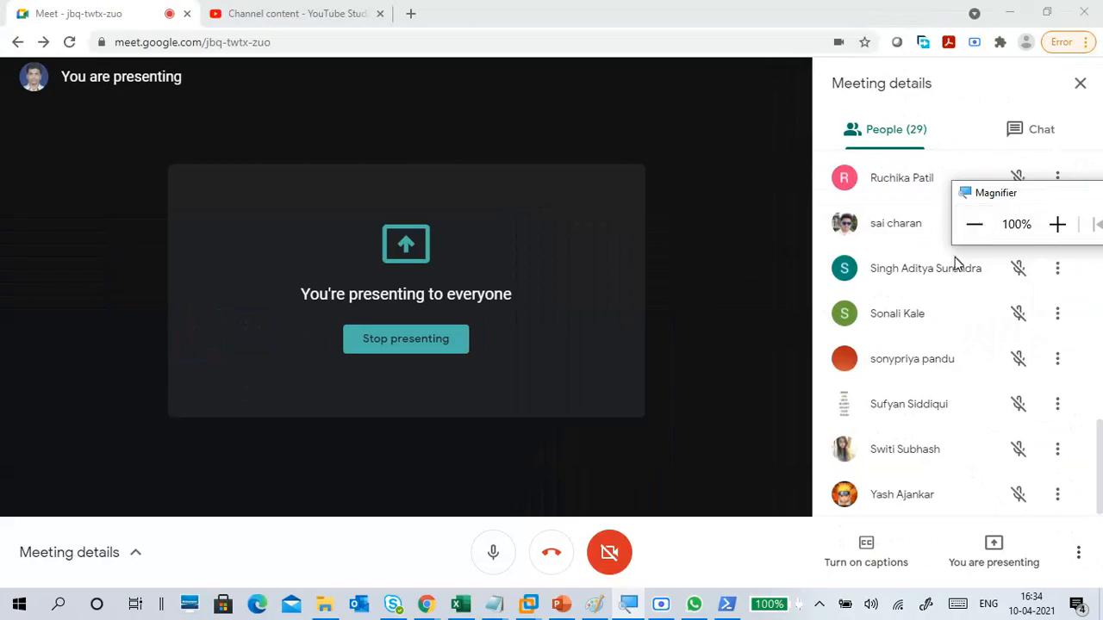
pyautogui.scroll(10, 917, 305)
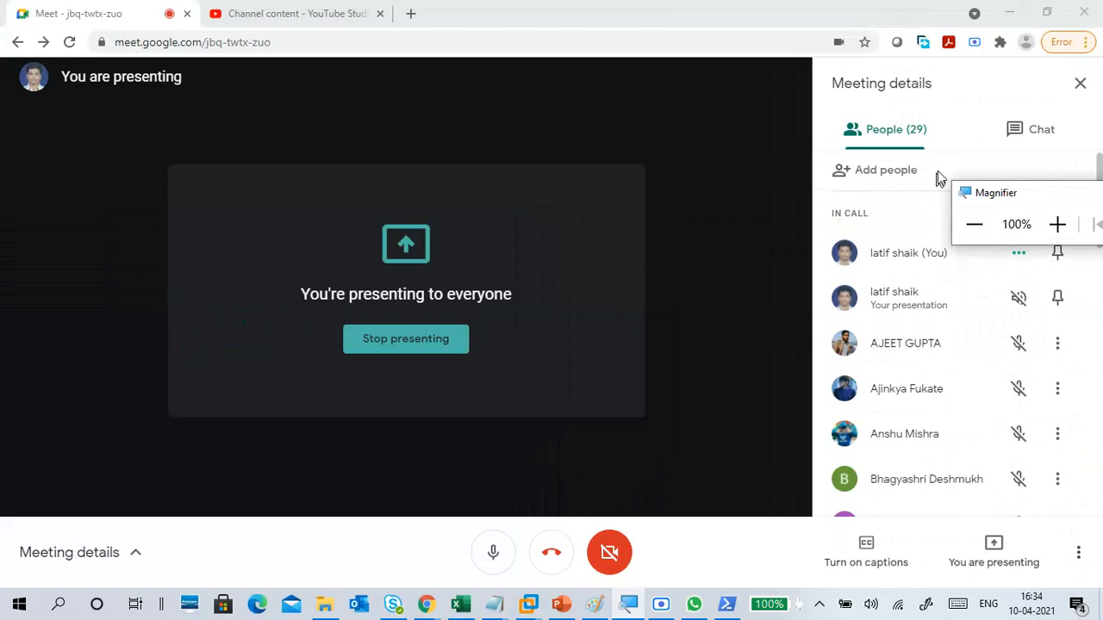
pyautogui.click(997, 145)
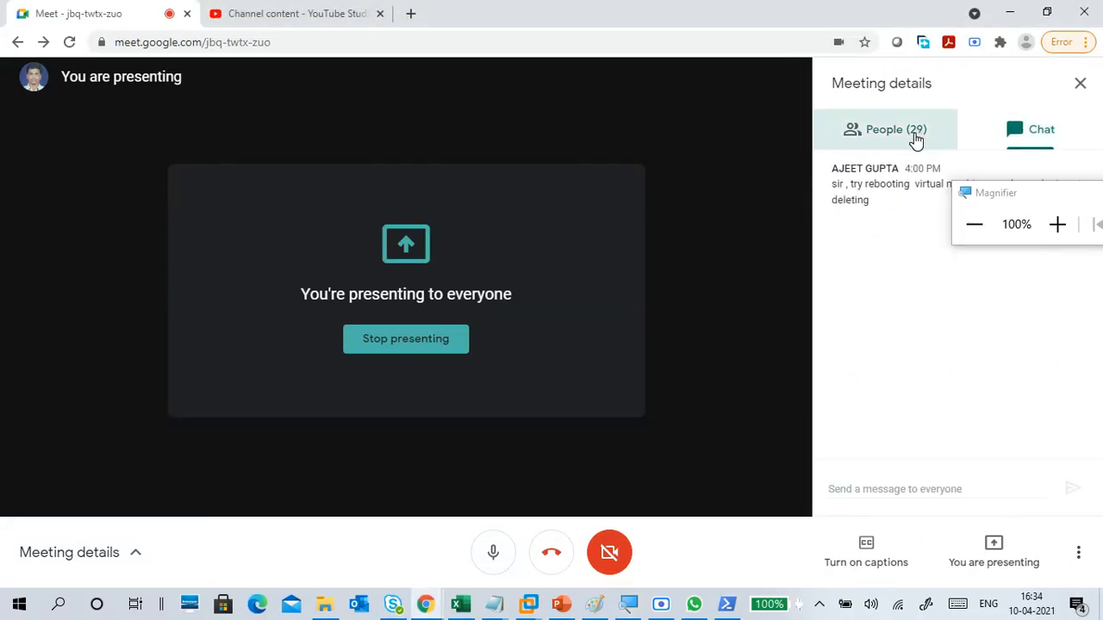
pyautogui.click(917, 138)
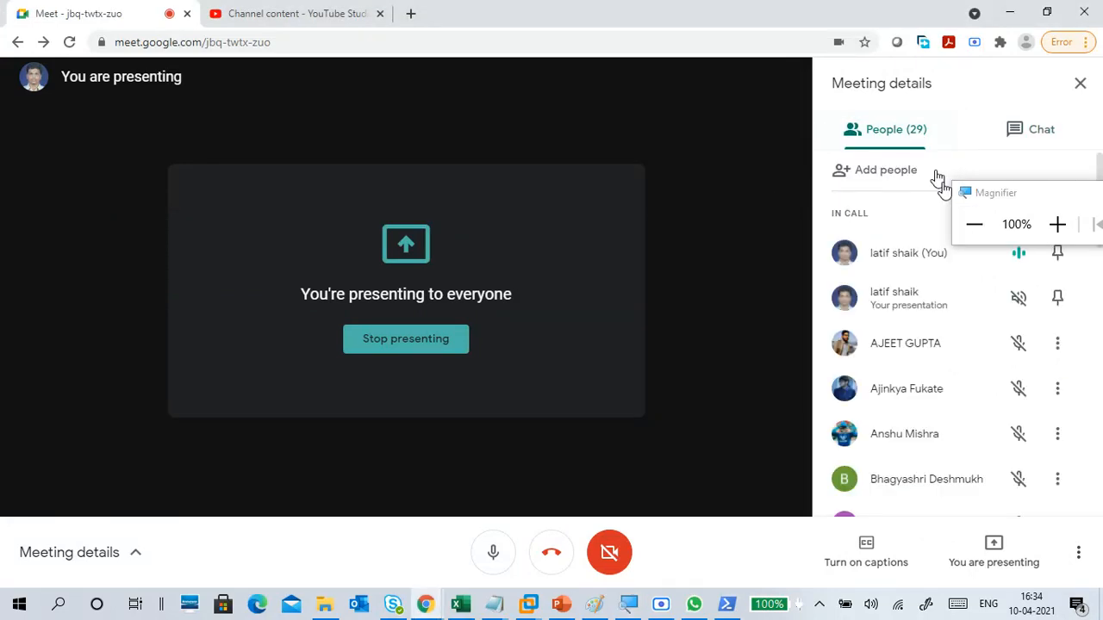
pyautogui.click(1057, 224)
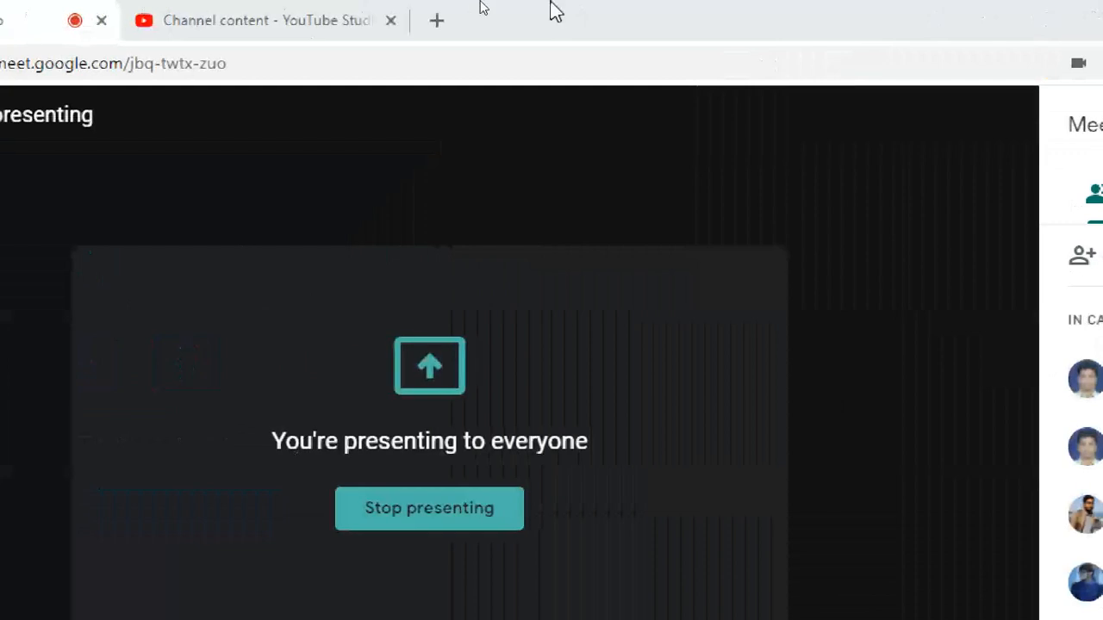
pyautogui.click(349, 19)
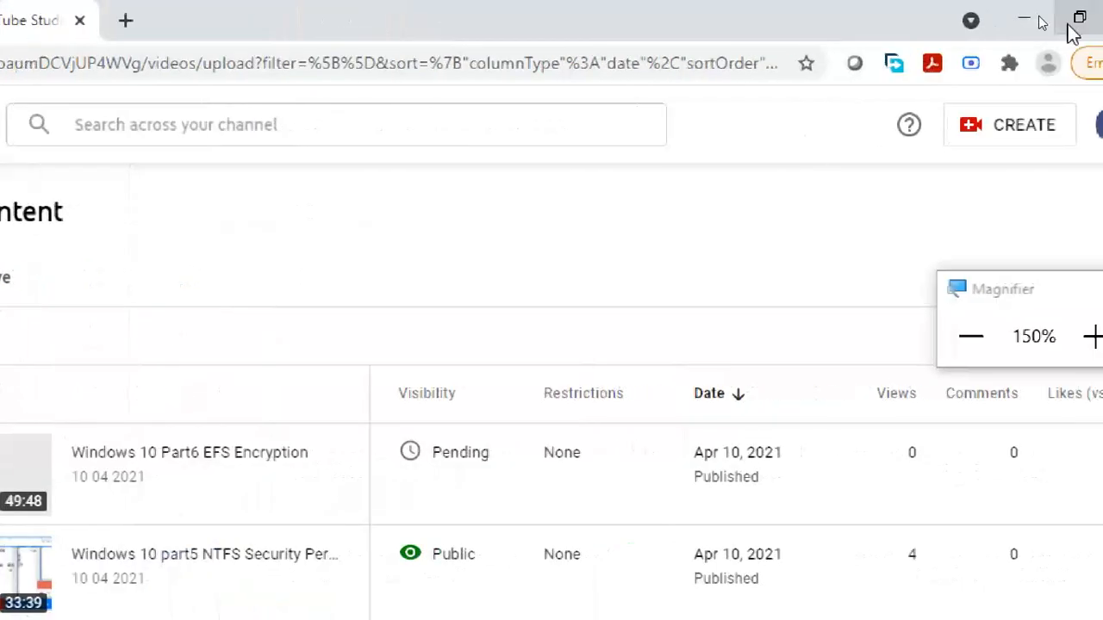
pyautogui.click(1011, 17)
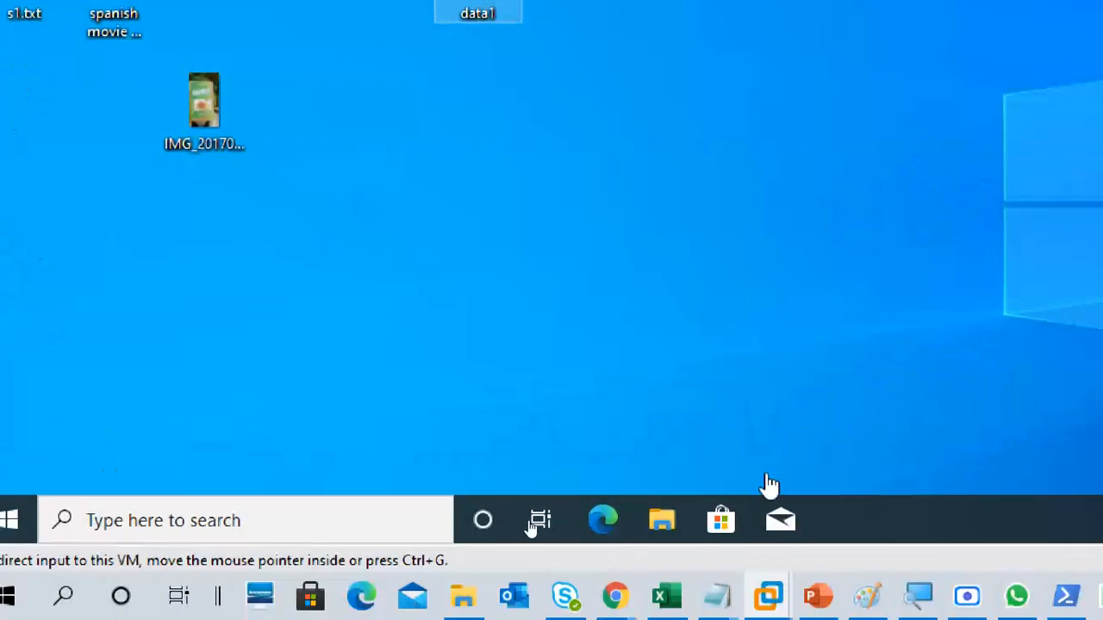
# Step: Switch to Paint, draw a near-square rectangle about 219 × 222 px, and add the text label pc1 above it
pyautogui.click(868, 595)
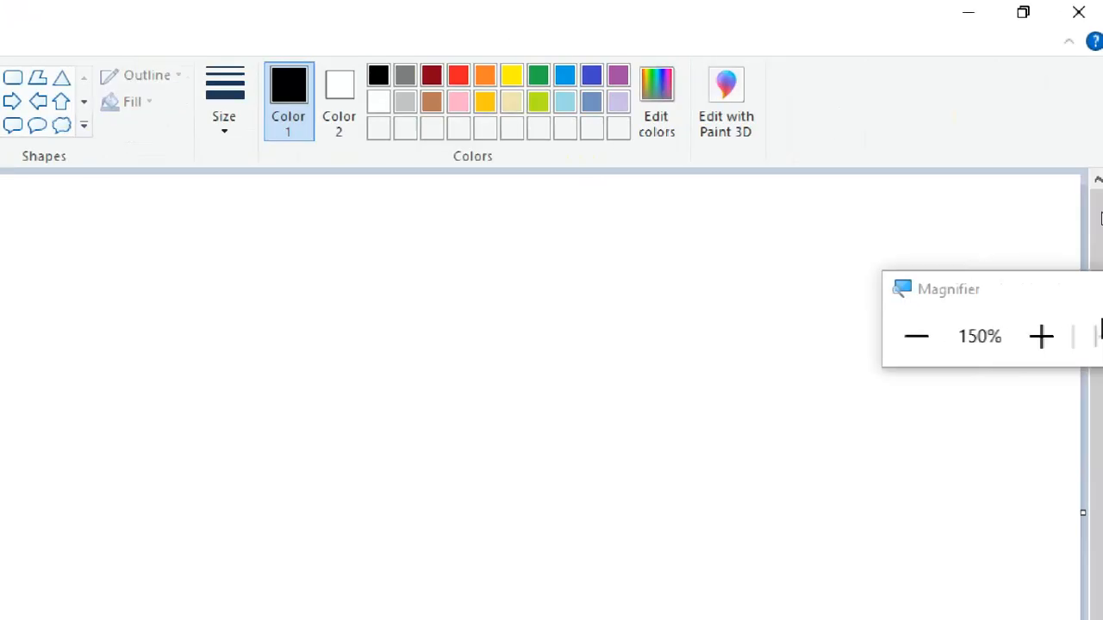
pyautogui.click(909, 336)
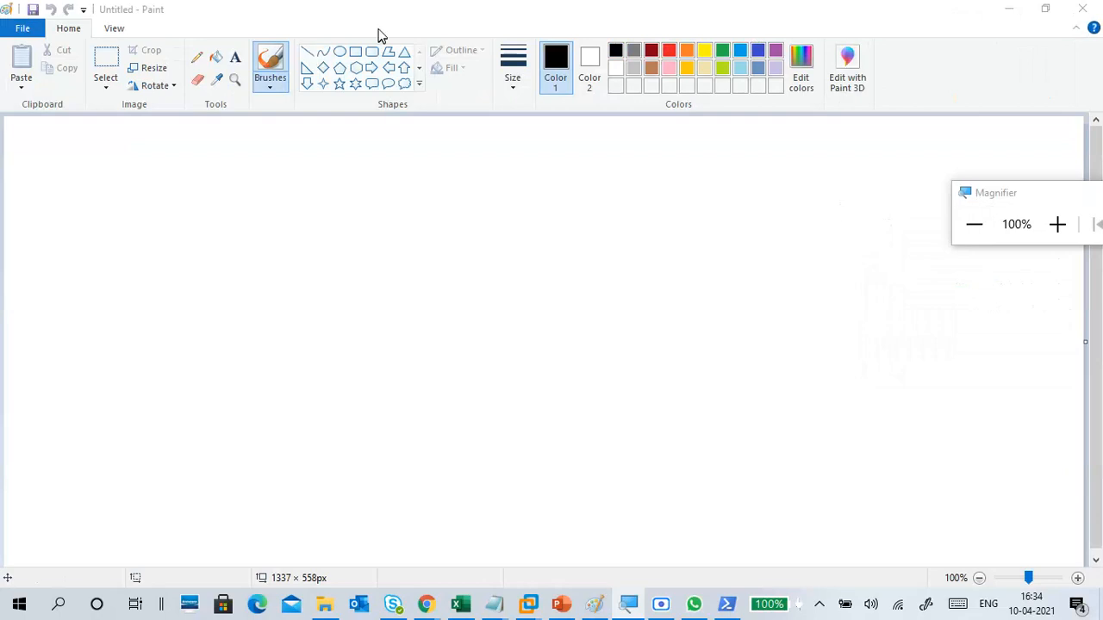
pyautogui.click(357, 53)
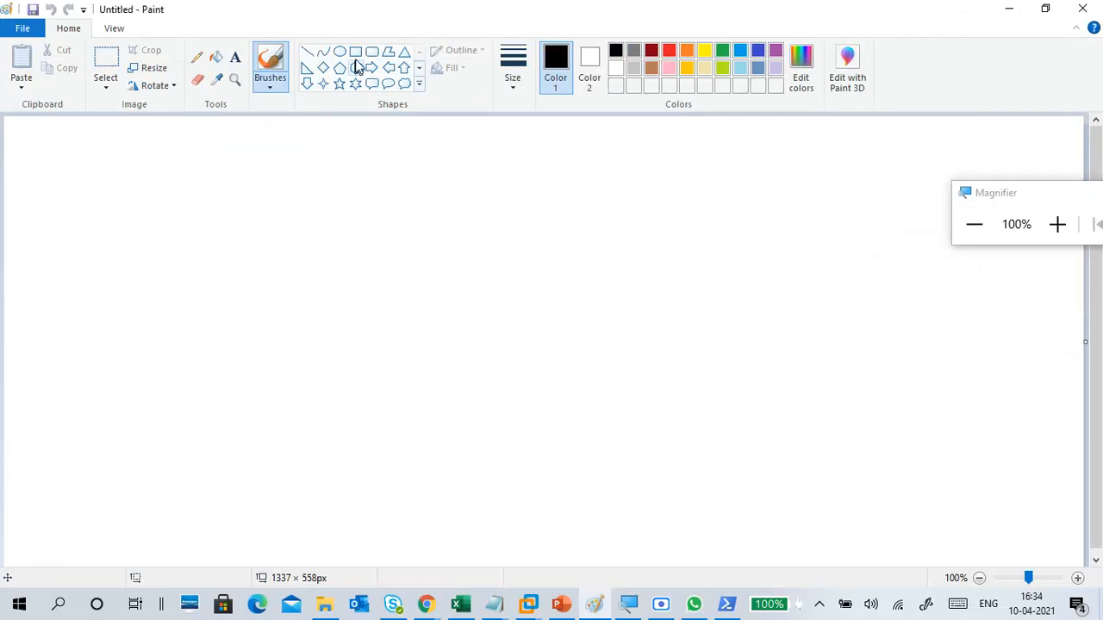
pyautogui.moveTo(303, 352); pyautogui.dragTo(335, 394)
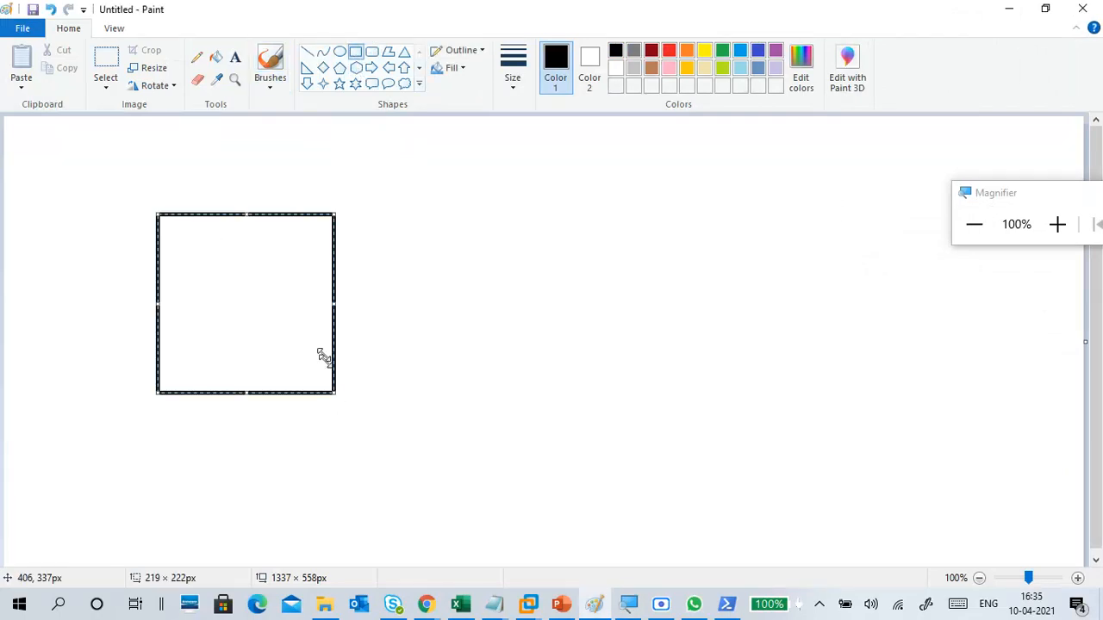
pyautogui.click(235, 62)
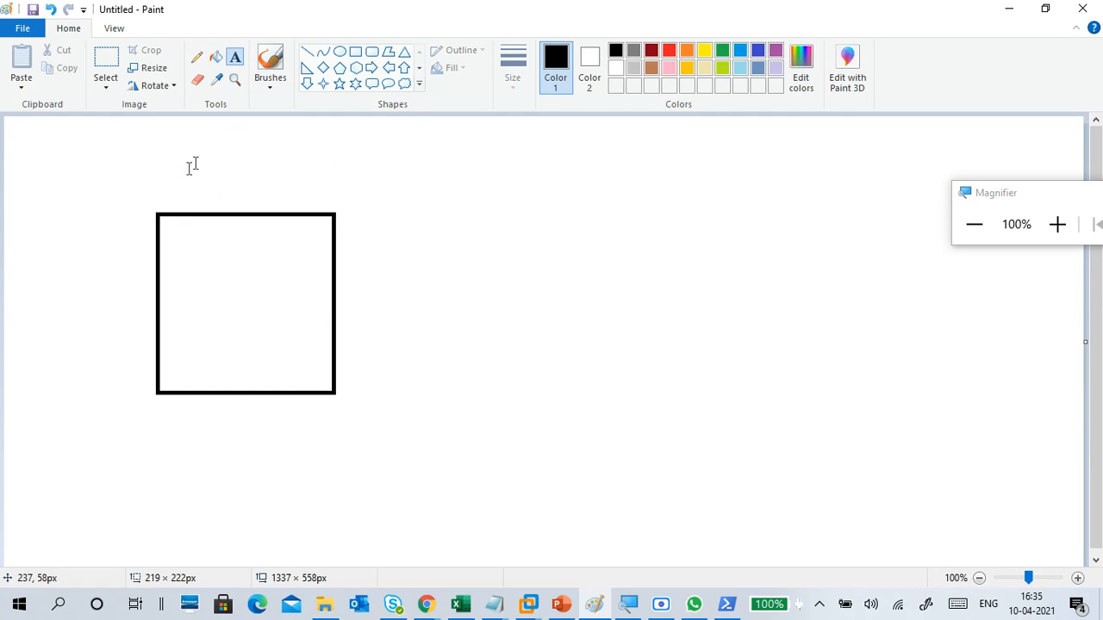
pyautogui.click(164, 185)
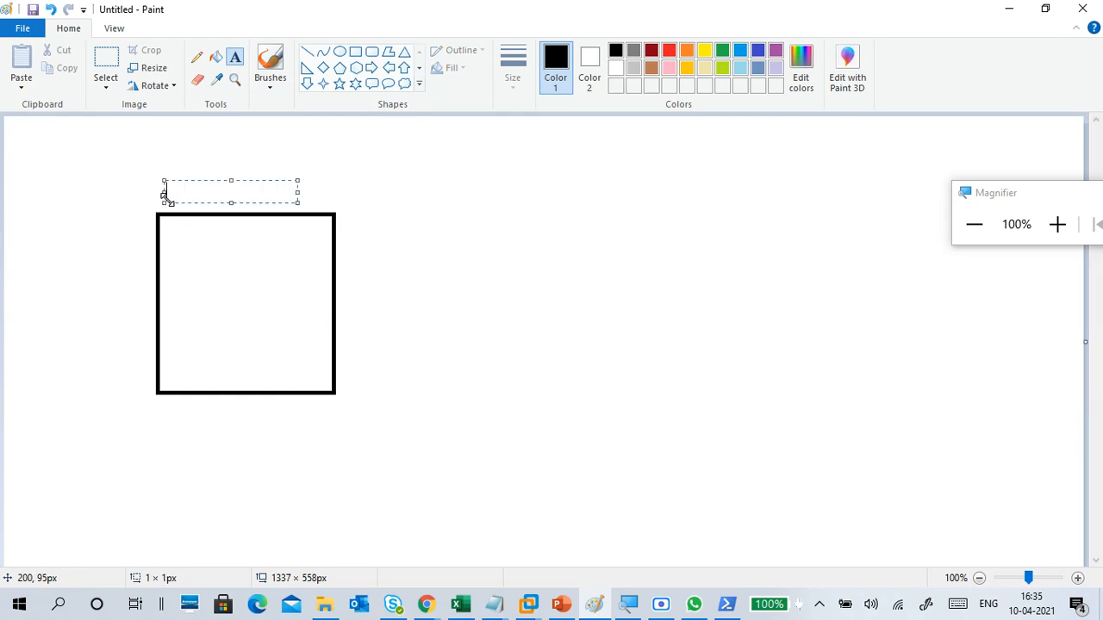
pyautogui.write('P')
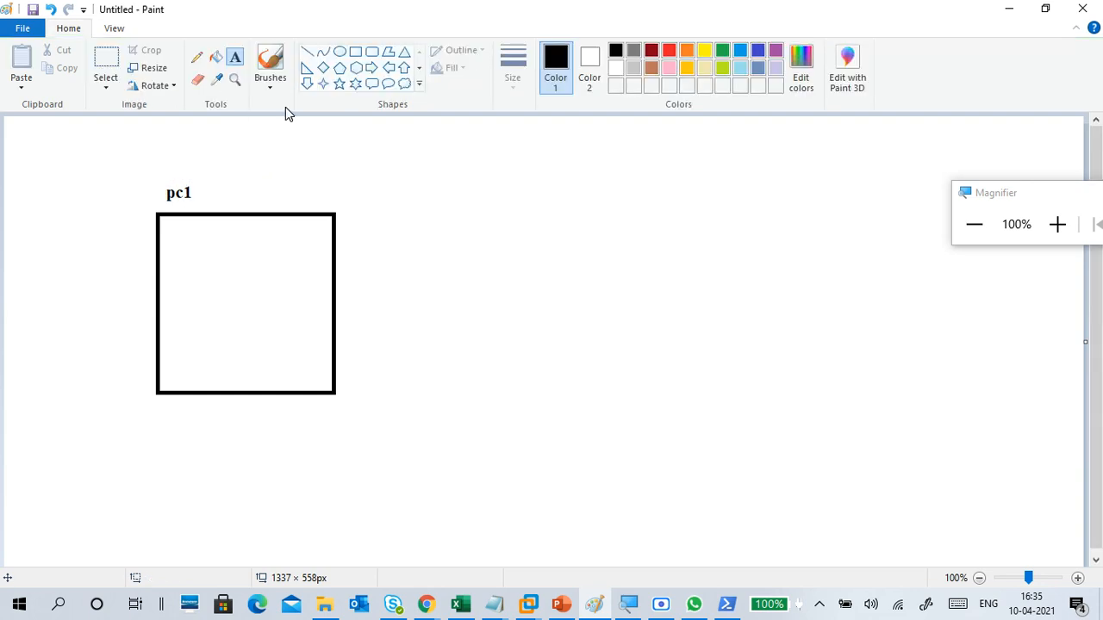
# Step: Draw a second rectangle about 162 × 238 px beside the pc1 box and handwrite PC2 above it with the brush
pyautogui.click(355, 54)
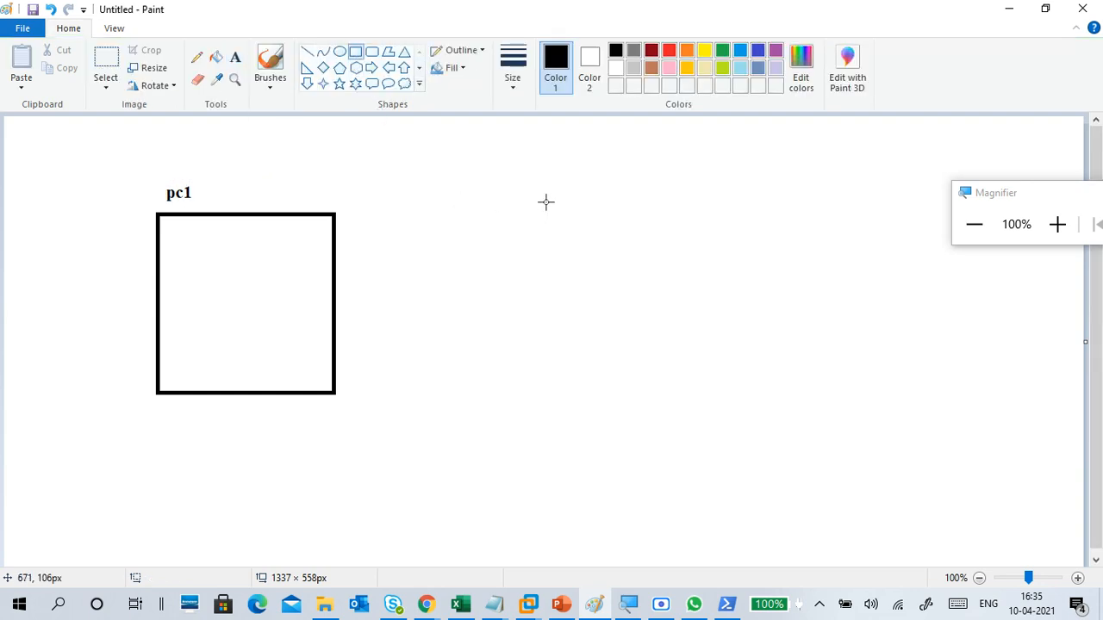
pyautogui.moveTo(544, 202); pyautogui.dragTo(677, 395)
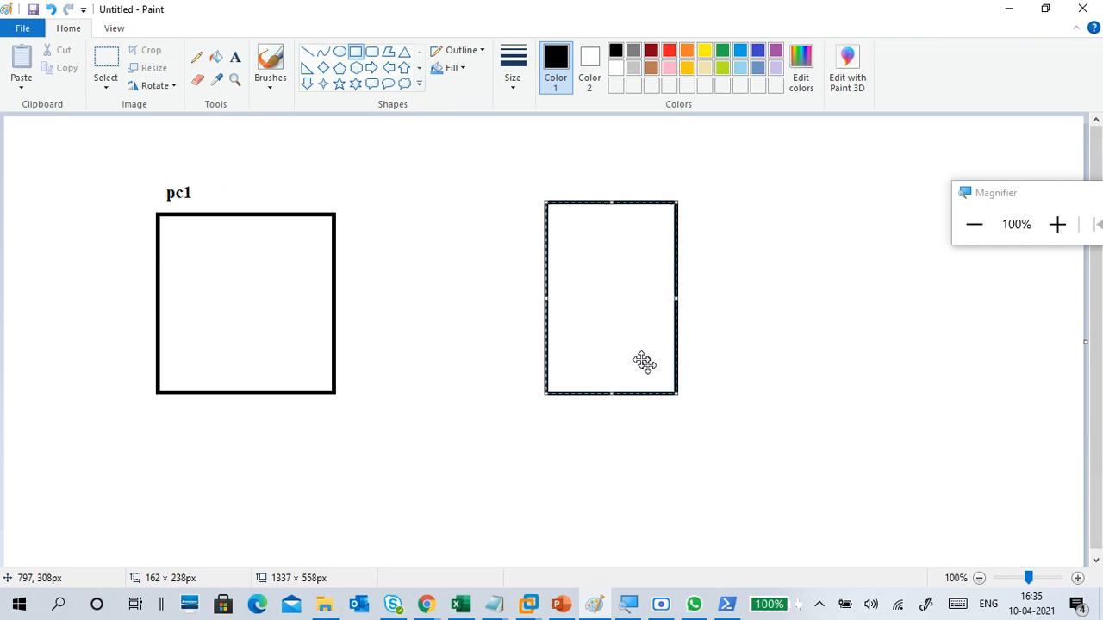
pyautogui.moveTo(589, 301); pyautogui.dragTo(595, 314)
pyautogui.click(408, 148)
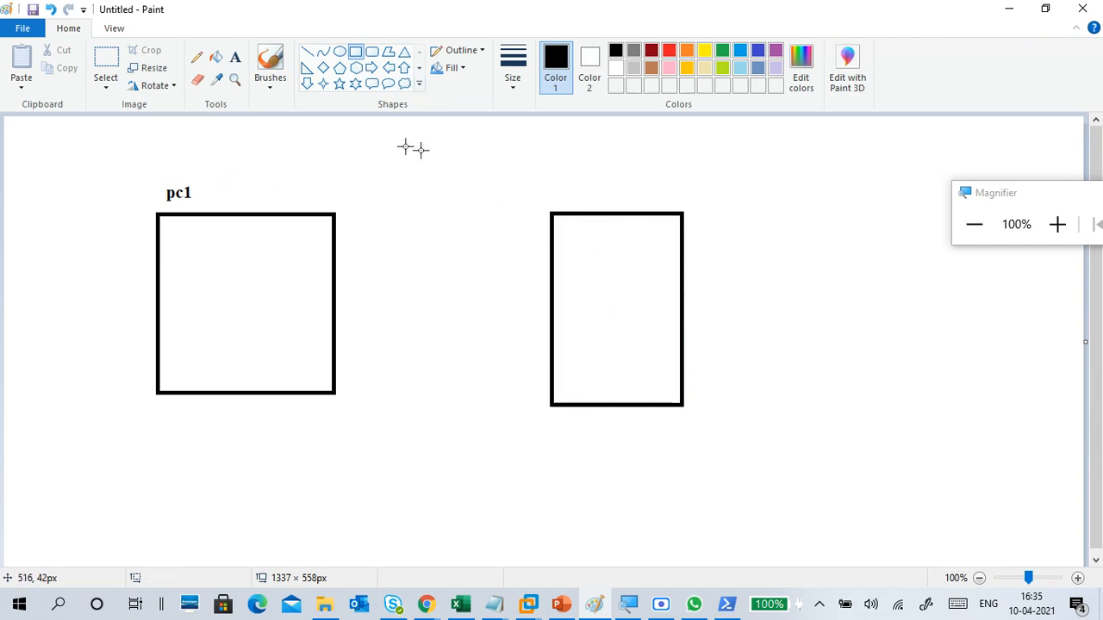
pyautogui.click(269, 80)
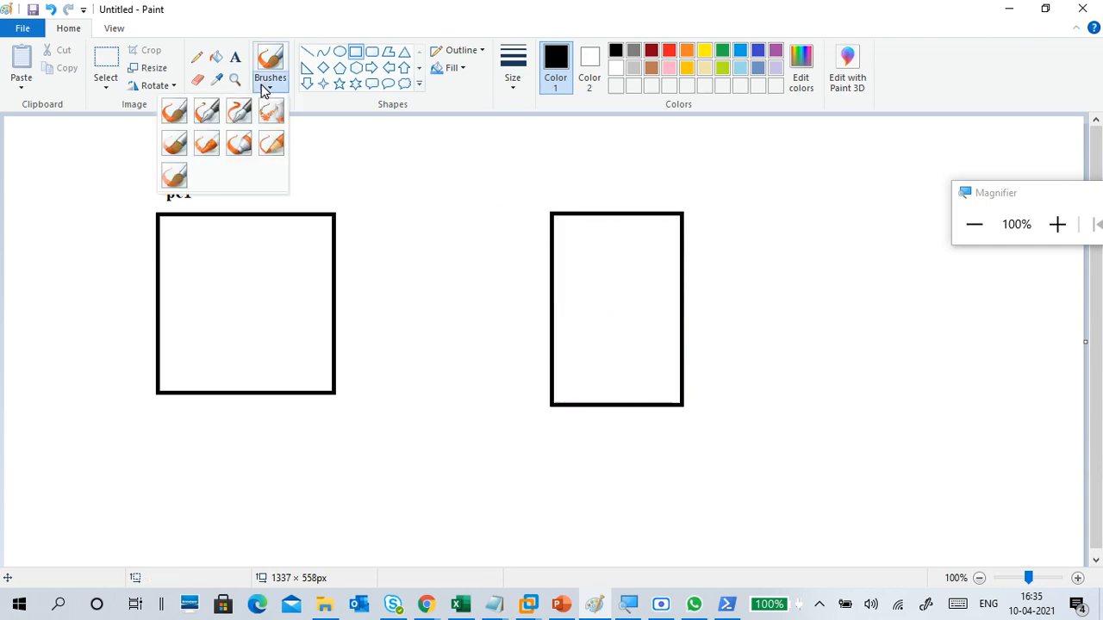
pyautogui.click(174, 111)
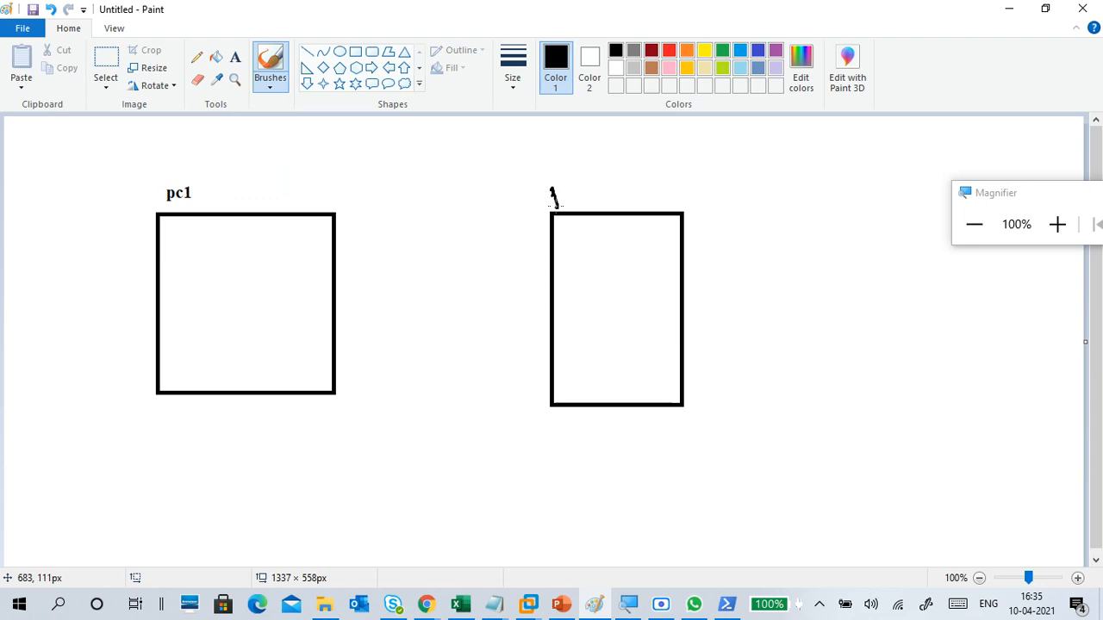
pyautogui.moveTo(569, 189); pyautogui.dragTo(584, 200)
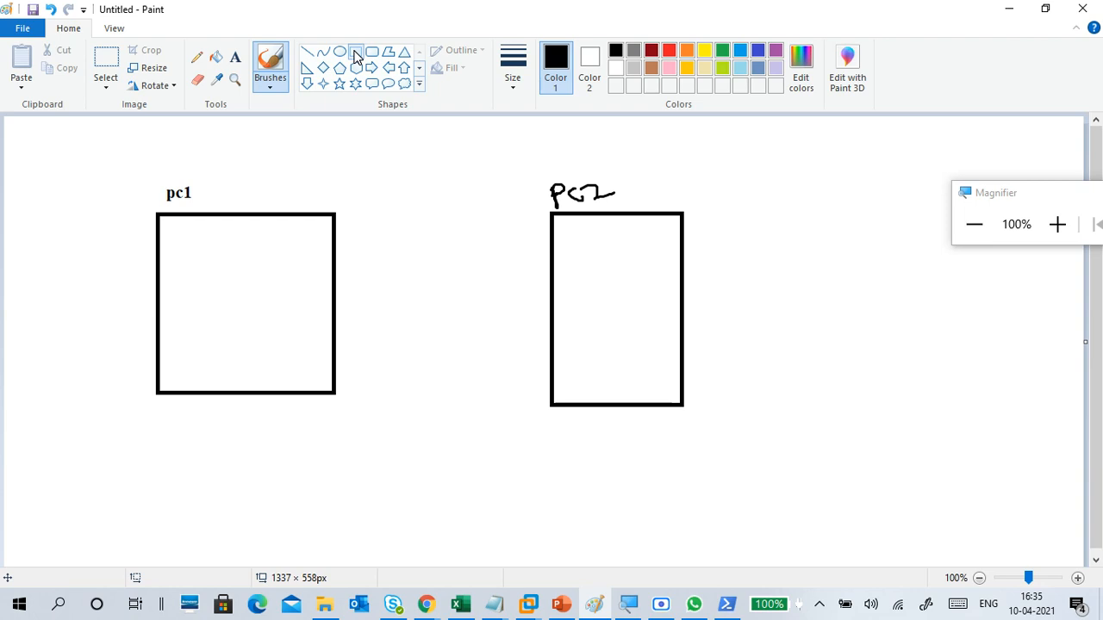
# Step: Add the text data1 inside the pc1 box
pyautogui.click(235, 57)
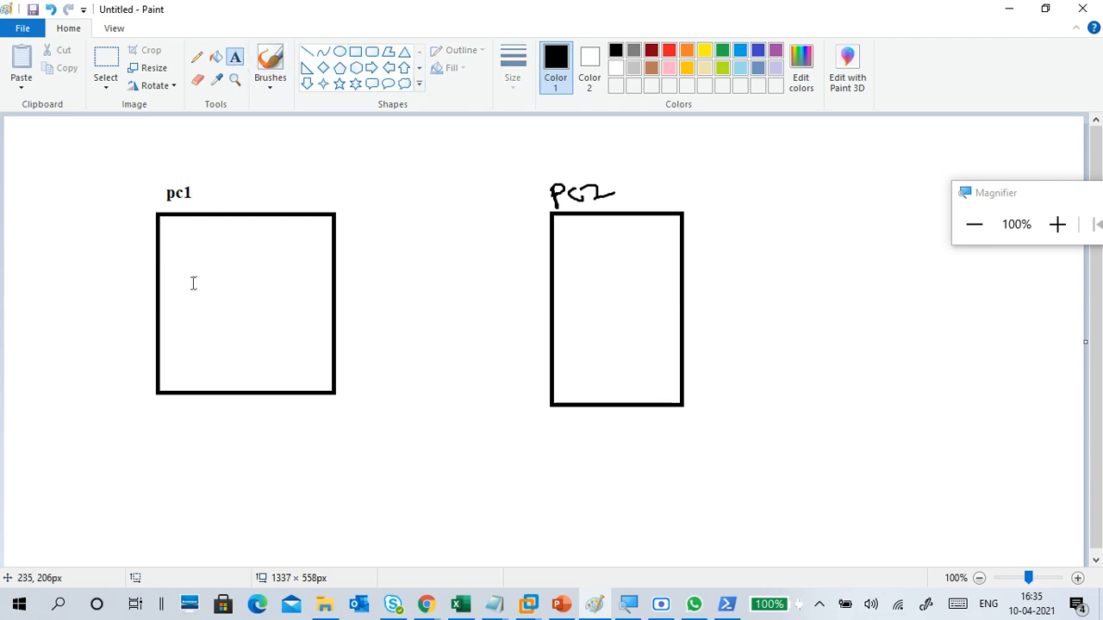
pyautogui.click(191, 323)
pyautogui.write('data1')
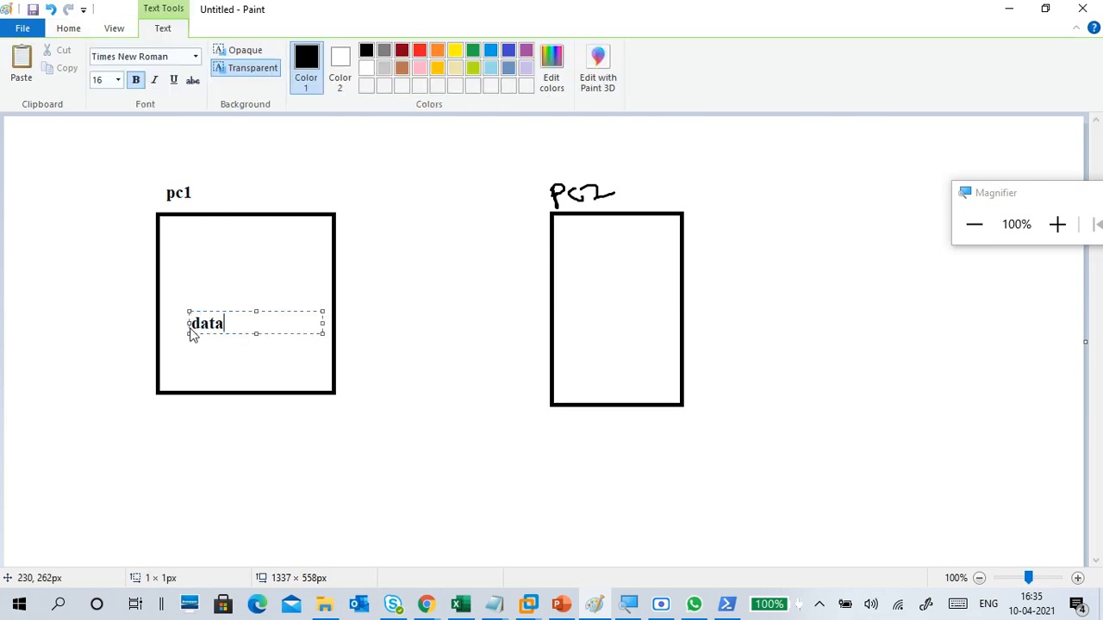
# Step: Add the text data1 inside the PC2 box
pyautogui.click(588, 327)
pyautogui.click(590, 328)
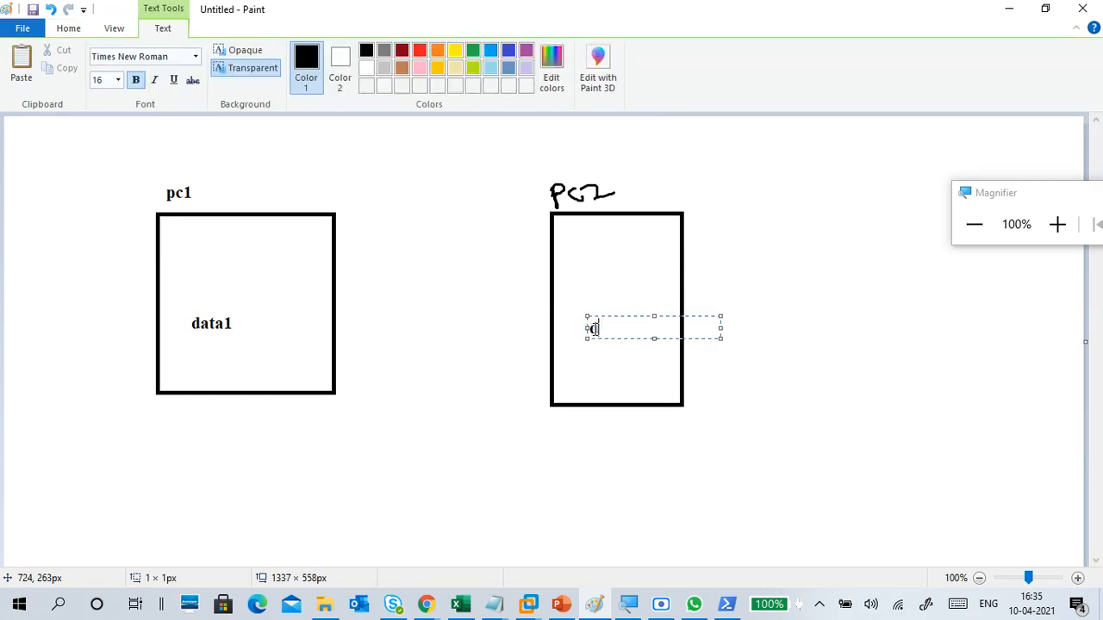
pyautogui.write('data1')
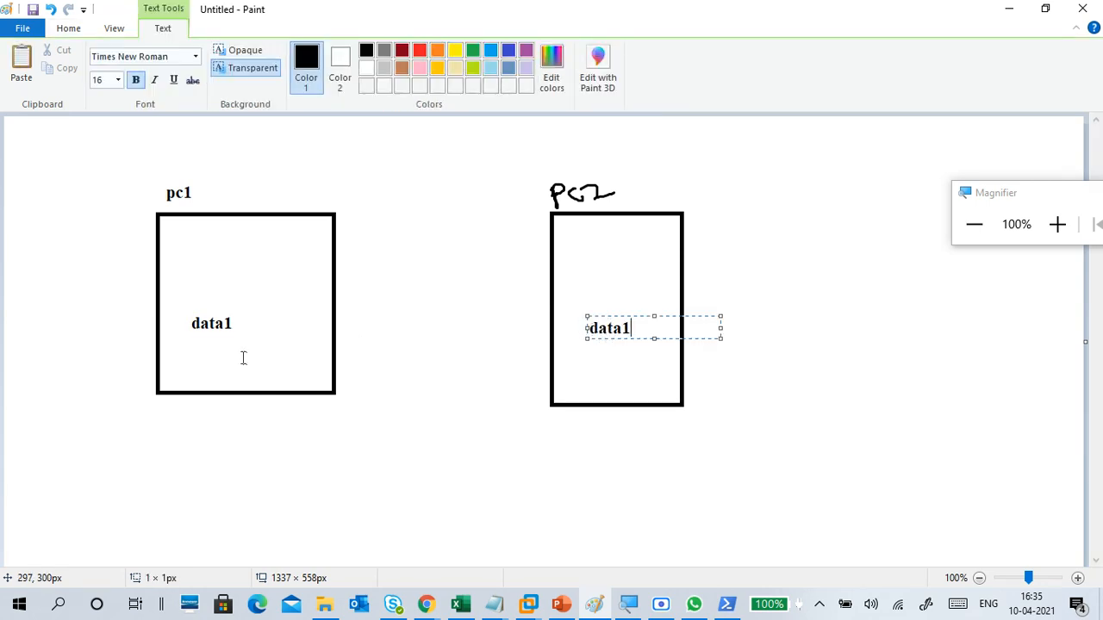
# Step: Frame the data1 labels with rectangles, about 62 × 36 px in the pc1 box and about 72 × 33 px in the PC2 box
pyautogui.click(86, 29)
pyautogui.click(355, 51)
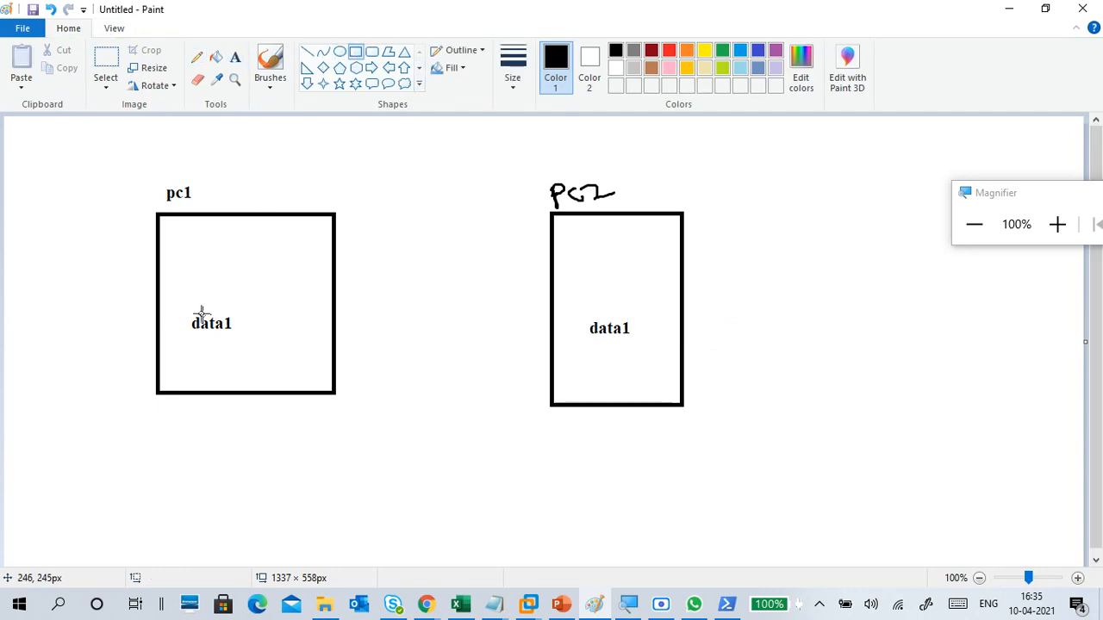
pyautogui.moveTo(188, 308); pyautogui.dragTo(240, 338)
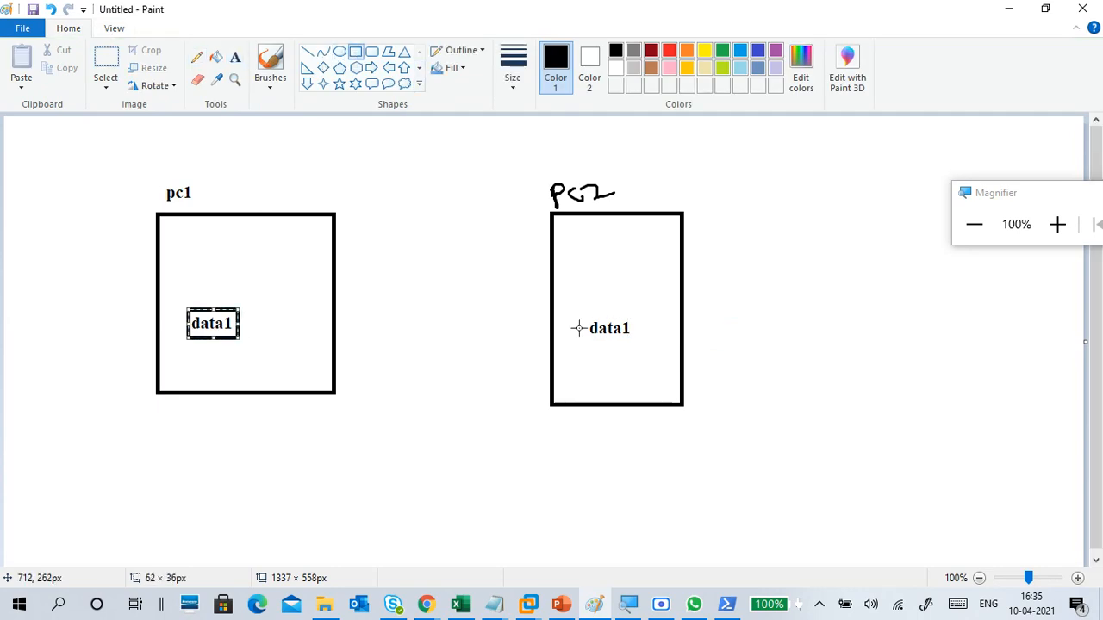
pyautogui.moveTo(583, 317); pyautogui.dragTo(642, 344)
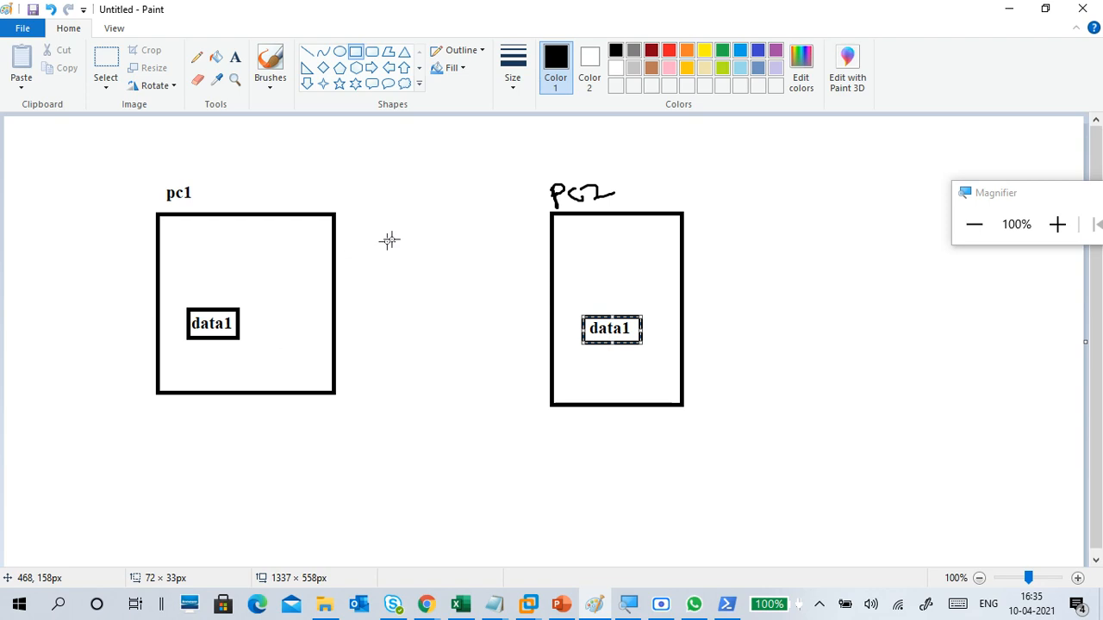
pyautogui.click(308, 293)
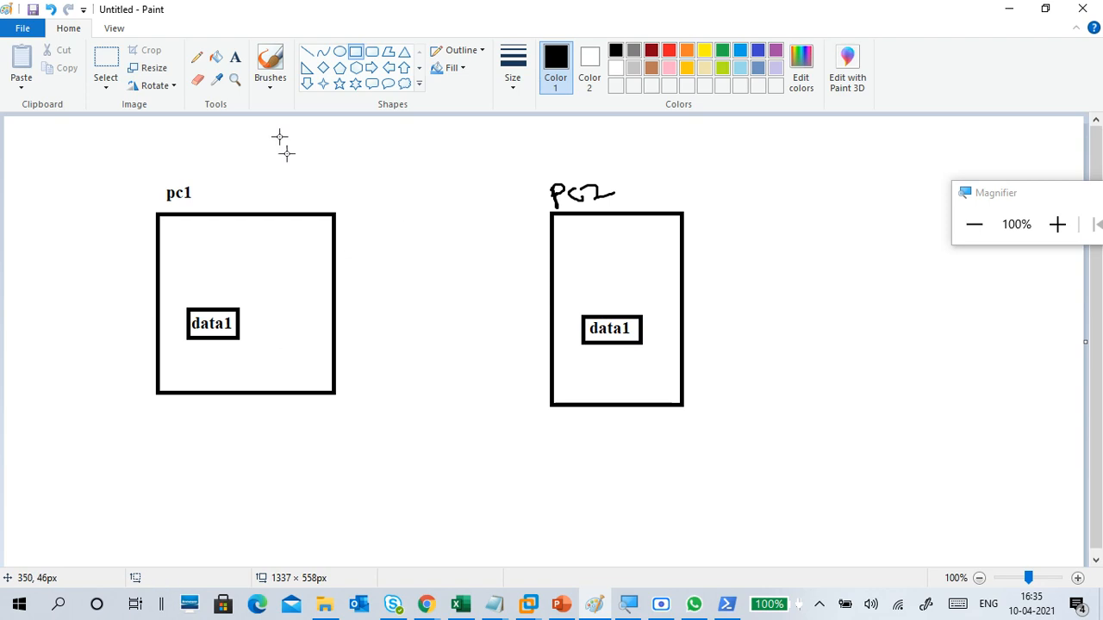
# Step: Draw a straight line connecting the two framed data1 labels and erase a small gap near its middle
pyautogui.click(307, 52)
pyautogui.moveTo(240, 321)
pyautogui.mouseDown()
pyautogui.moveTo(544, 323)
pyautogui.moveTo(583, 334)
pyautogui.mouseUp()
pyautogui.click(526, 389)
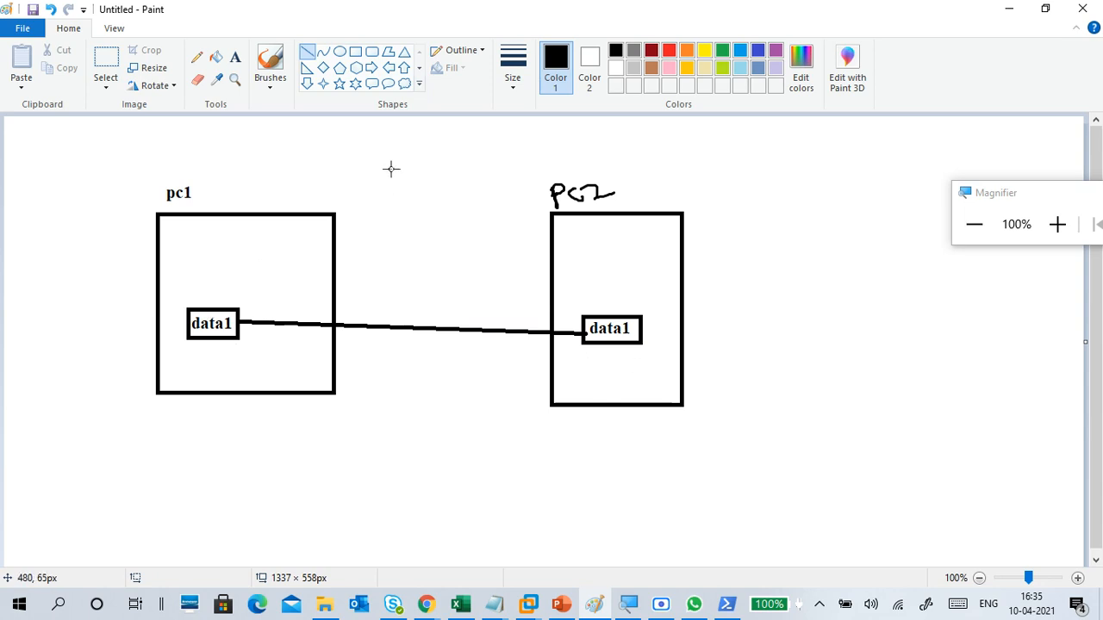
pyautogui.click(197, 80)
pyautogui.click(404, 328)
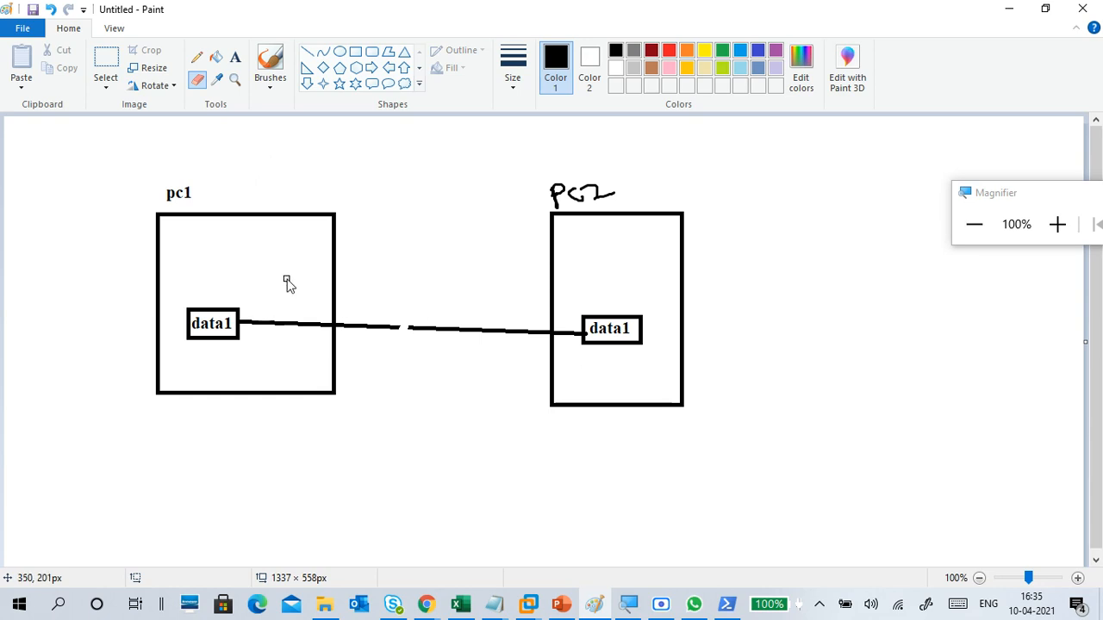
# Step: Brush a cross mark inside the pc1 box, a curved arrow from pc1's data1 to PC2's data1, and a check mark beside the latter
pyautogui.click(270, 79)
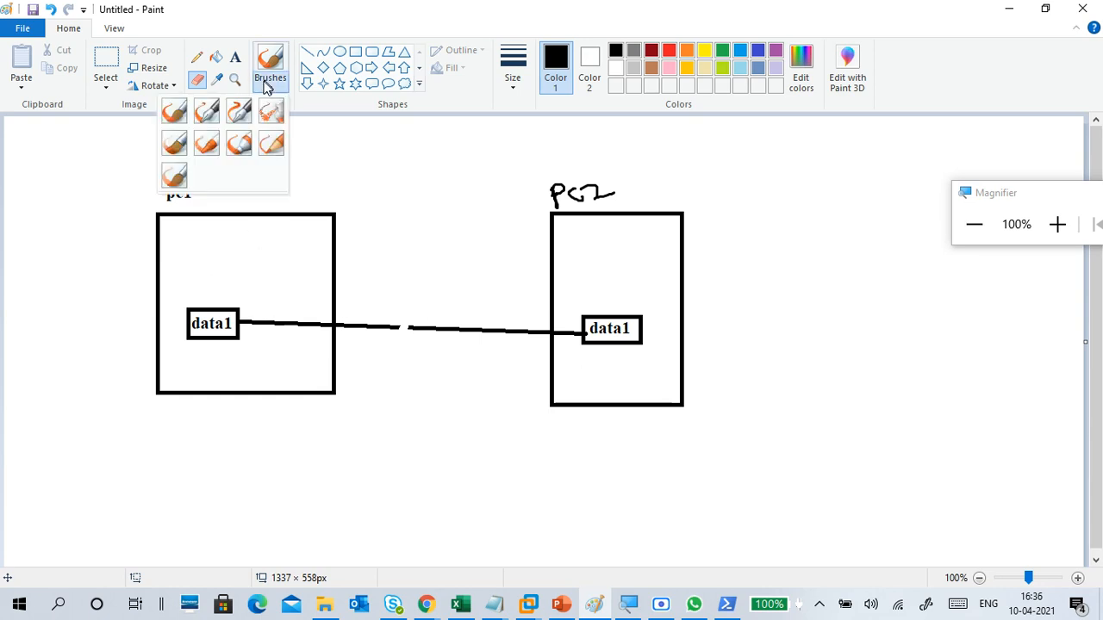
pyautogui.click(170, 107)
pyautogui.moveTo(302, 243)
pyautogui.mouseDown()
pyautogui.moveTo(276, 274)
pyautogui.moveTo(305, 269)
pyautogui.mouseUp()
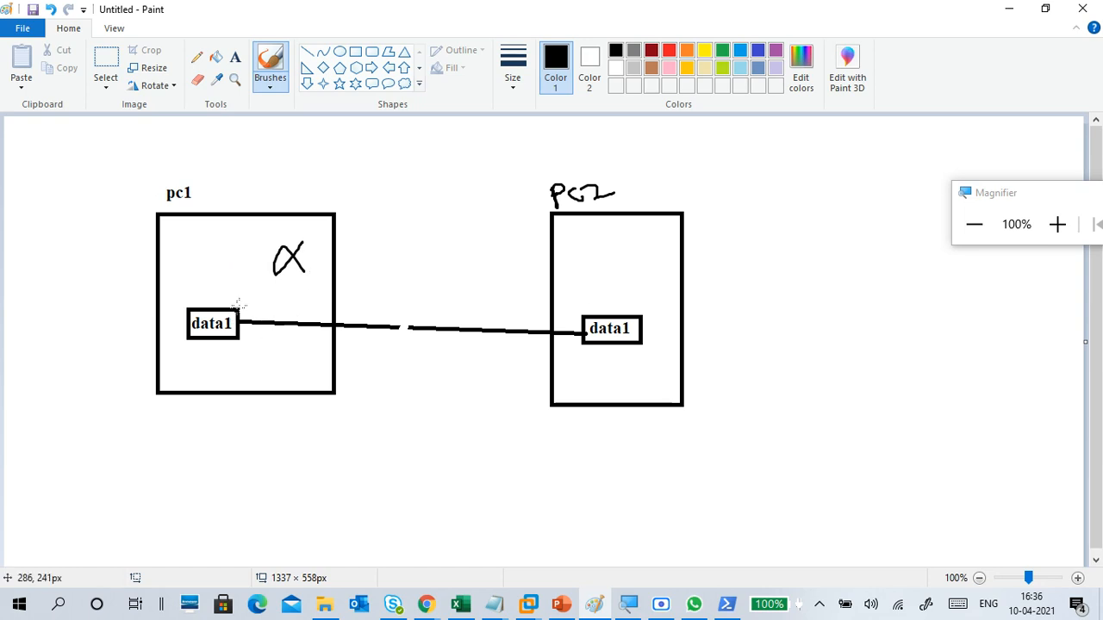
pyautogui.moveTo(243, 305)
pyautogui.mouseDown()
pyautogui.moveTo(551, 285)
pyautogui.moveTo(599, 315)
pyautogui.mouseUp()
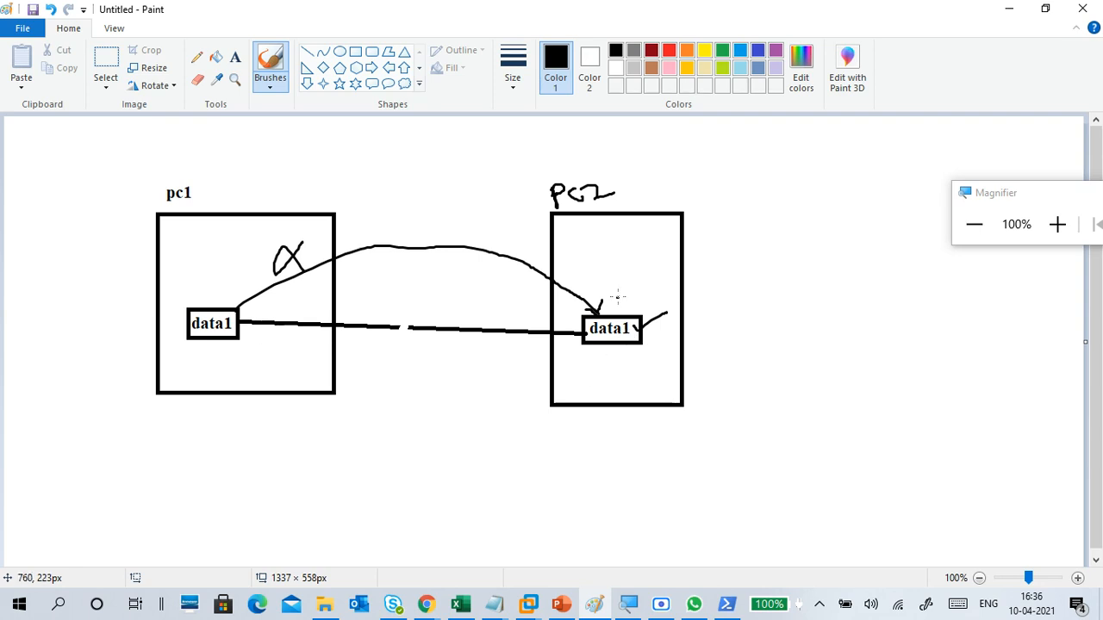
# Step: Circle PC2's data1, add further brush marks on pc1's cross, the line gap and the check mark, and handwrite an underlined W7 between the PC labels
pyautogui.moveTo(618, 297)
pyautogui.mouseDown()
pyautogui.moveTo(567, 330)
pyautogui.moveTo(645, 346)
pyautogui.moveTo(590, 300)
pyautogui.mouseUp()
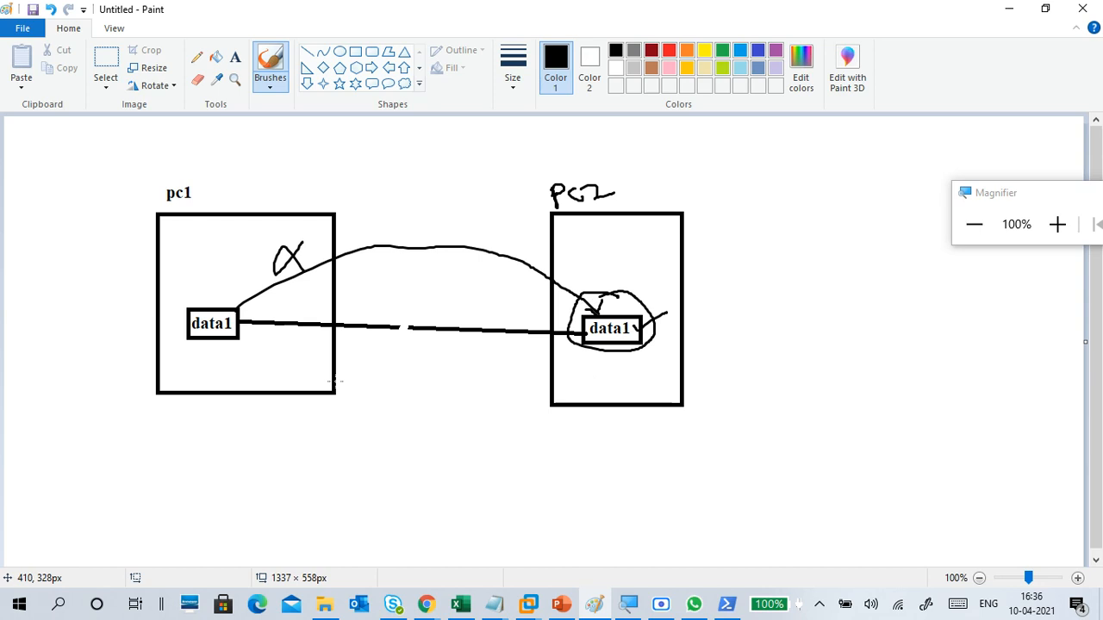
pyautogui.moveTo(297, 243); pyautogui.dragTo(312, 282)
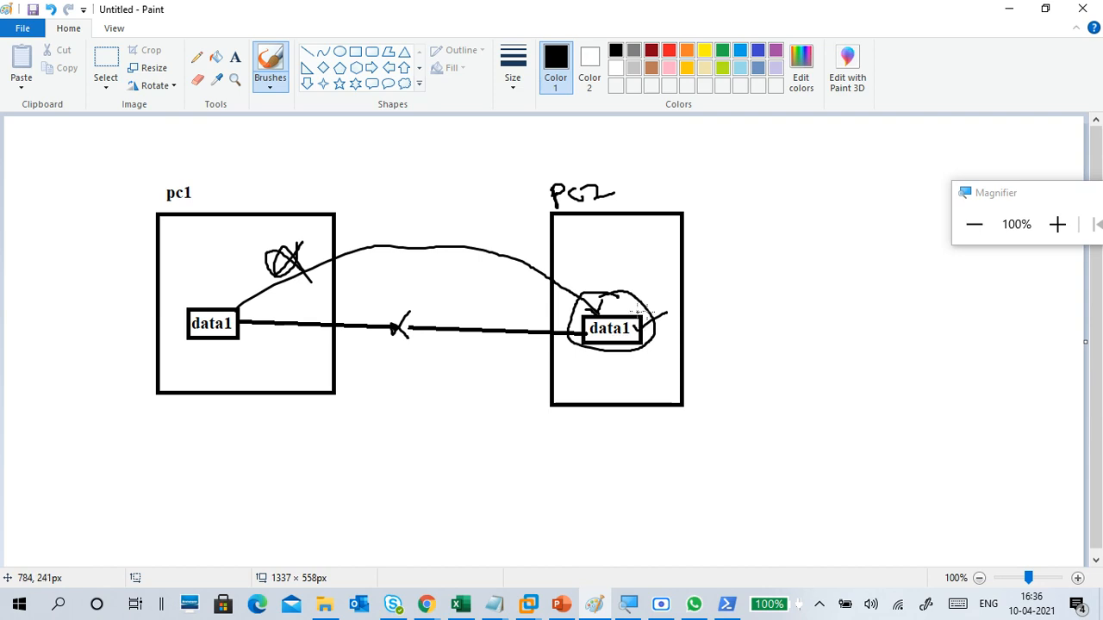
pyautogui.moveTo(643, 323); pyautogui.dragTo(668, 297)
pyautogui.moveTo(383, 168)
pyautogui.mouseDown()
pyautogui.moveTo(390, 191)
pyautogui.moveTo(408, 162)
pyautogui.moveTo(445, 154)
pyautogui.mouseUp()
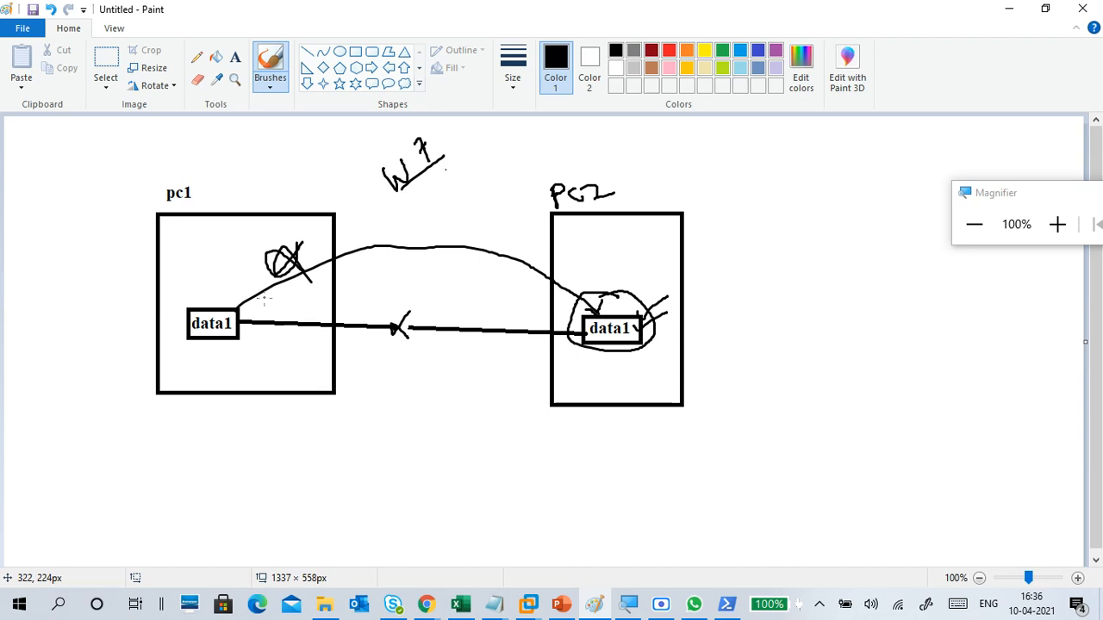
# Step: Switch to the CTS2WINC1 machine in VMware Workstation and enable sharing of the data1 folder in its advanced sharing settings
pyautogui.click(999, 10)
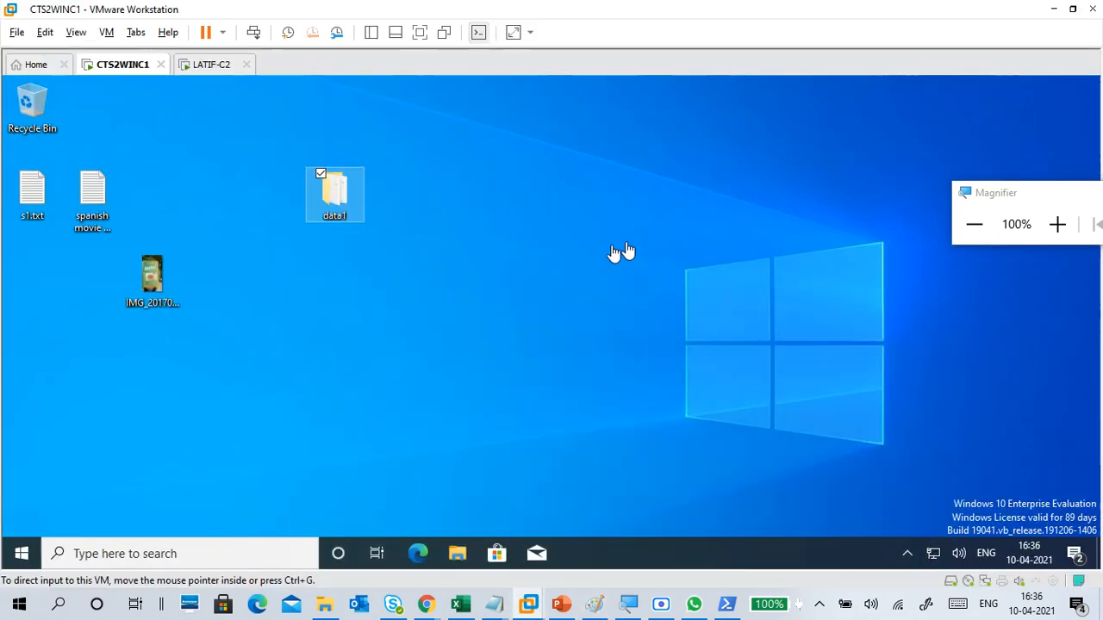
pyautogui.click(1057, 224)
pyautogui.click(1057, 224)
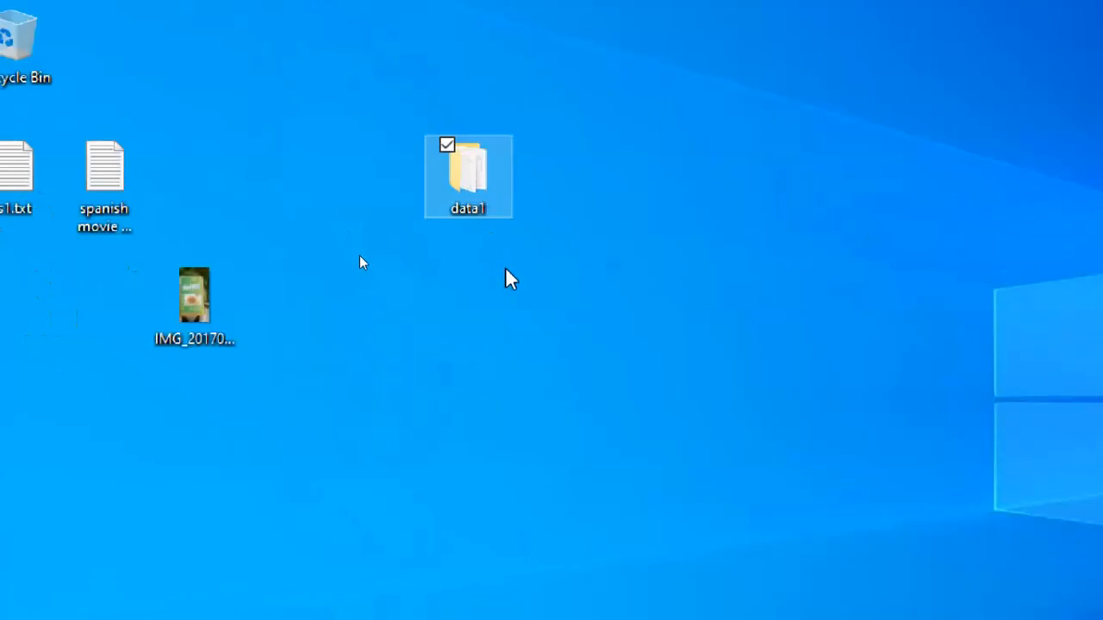
pyautogui.rightClick(472, 205)
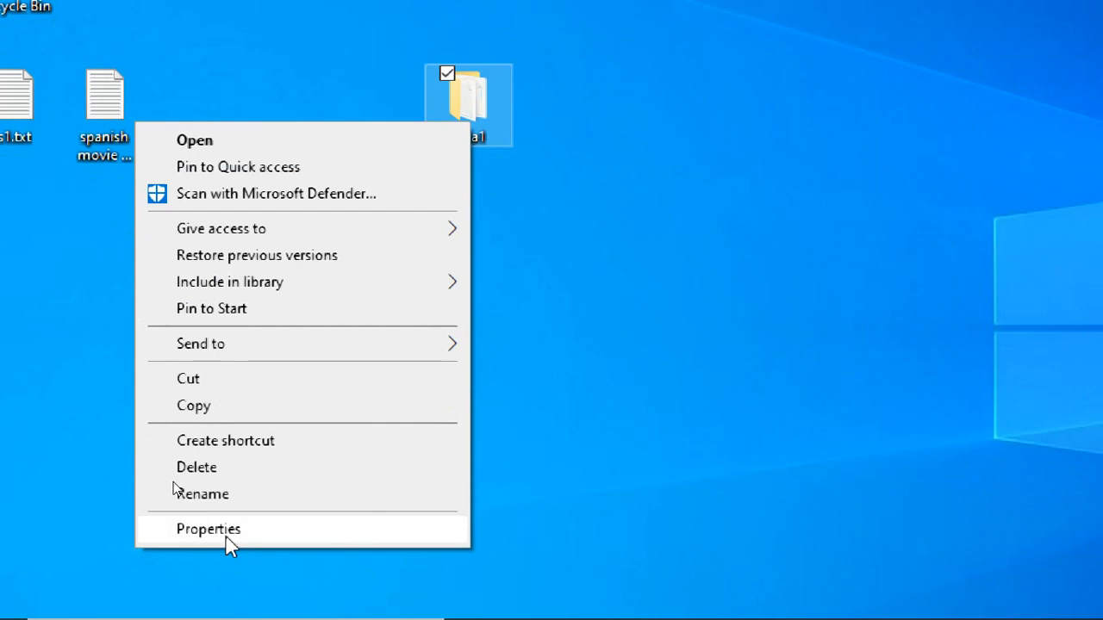
pyautogui.click(227, 535)
pyautogui.click(580, 85)
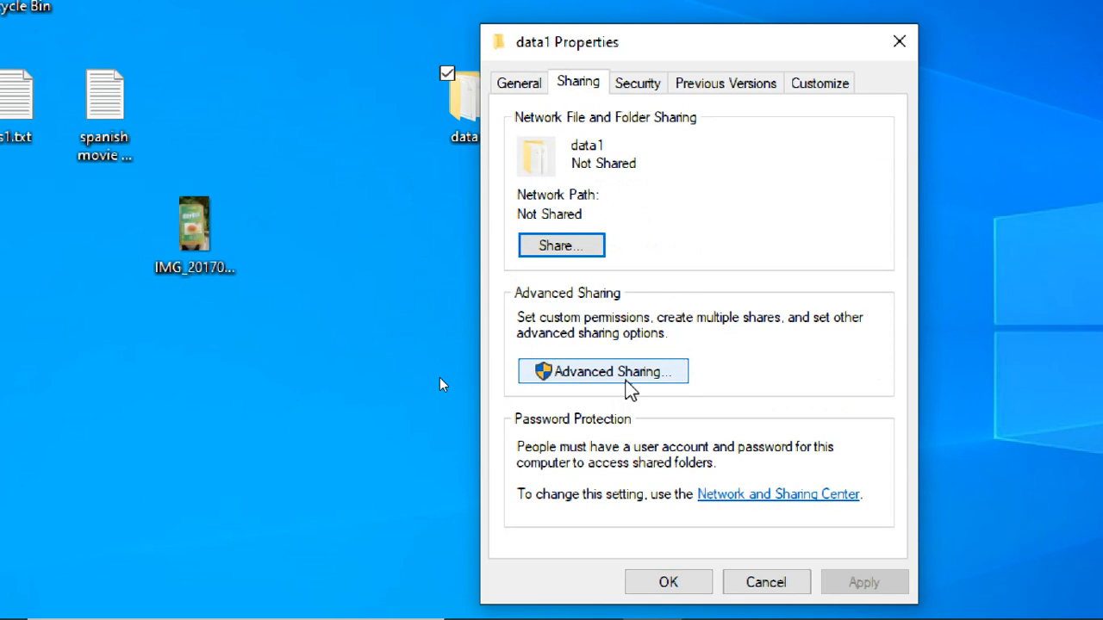
pyautogui.click(625, 378)
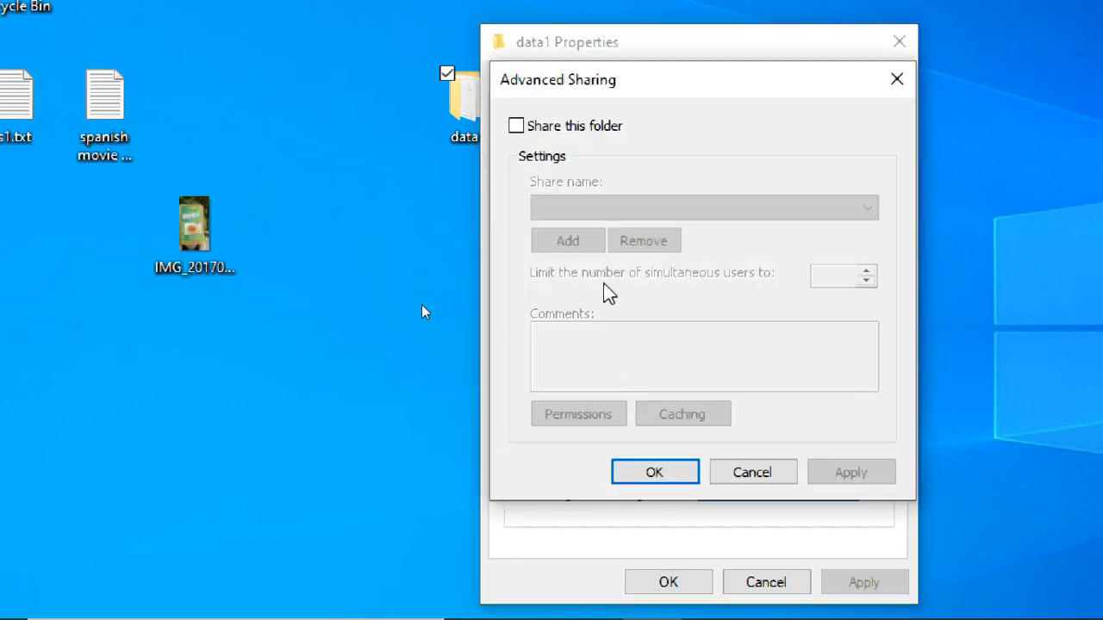
pyautogui.click(517, 128)
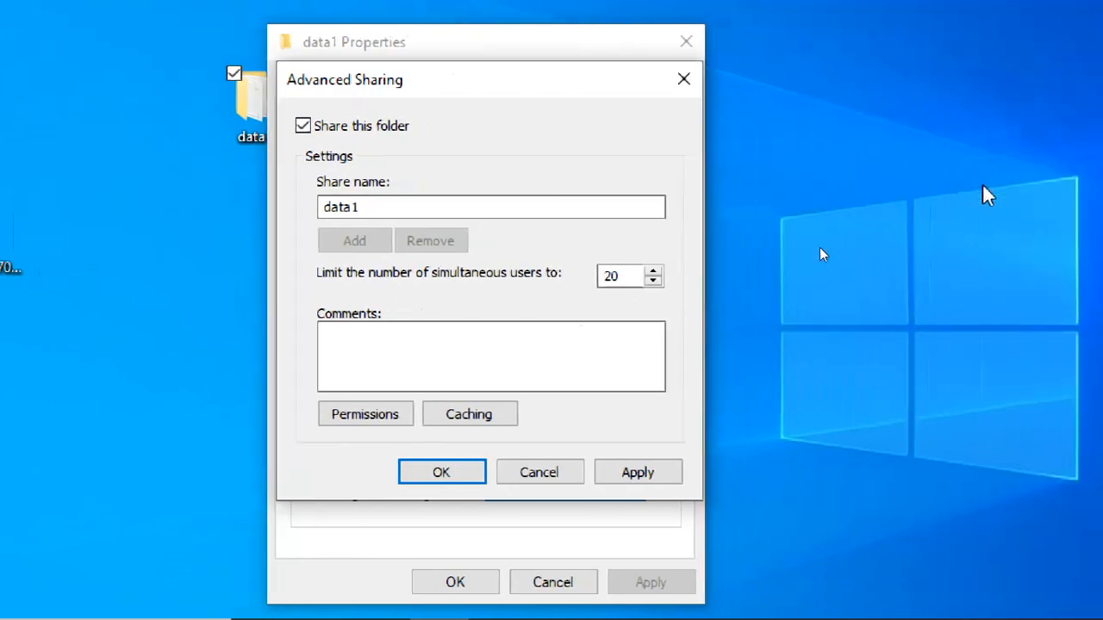
# Step: Allow Everyone Full Control in the data1 share permissions and apply the advanced sharing settings
pyautogui.click(359, 416)
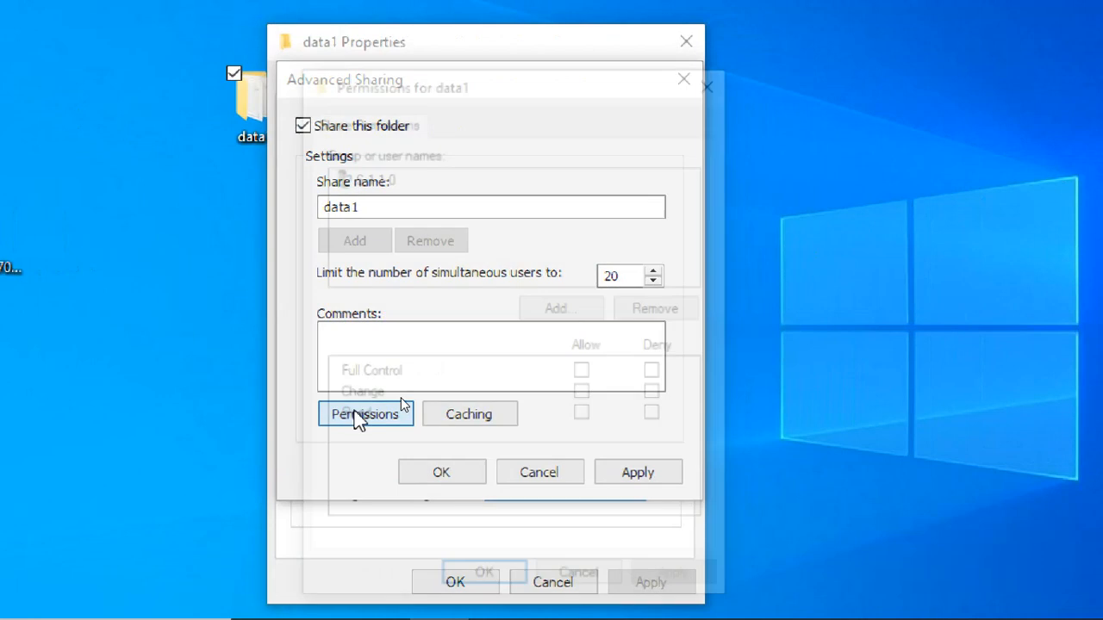
pyautogui.click(585, 374)
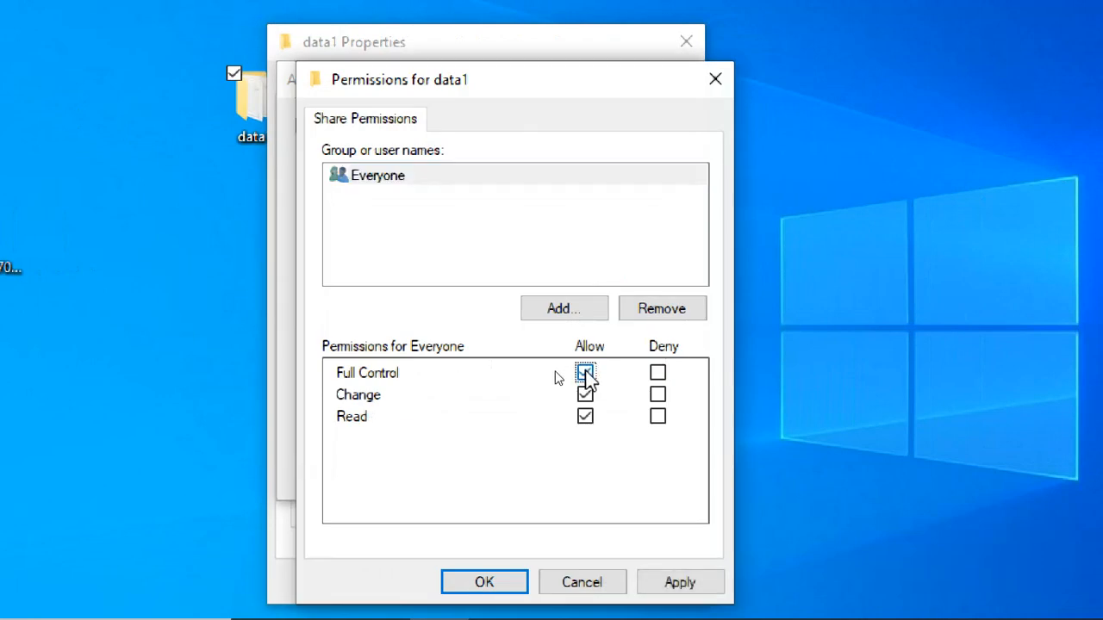
pyautogui.click(387, 180)
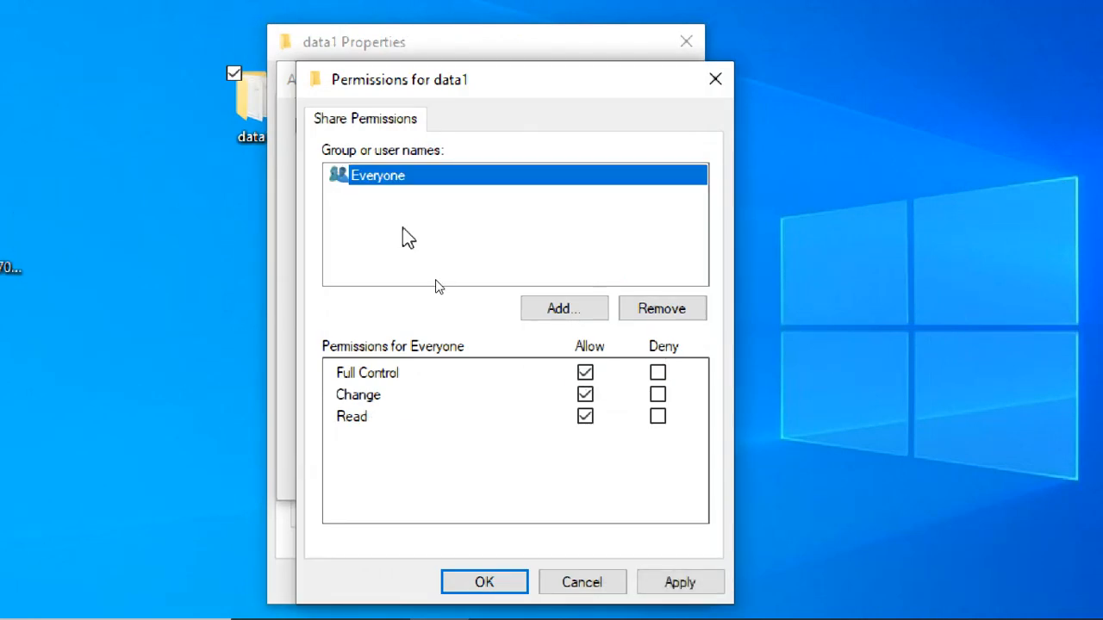
pyautogui.click(666, 583)
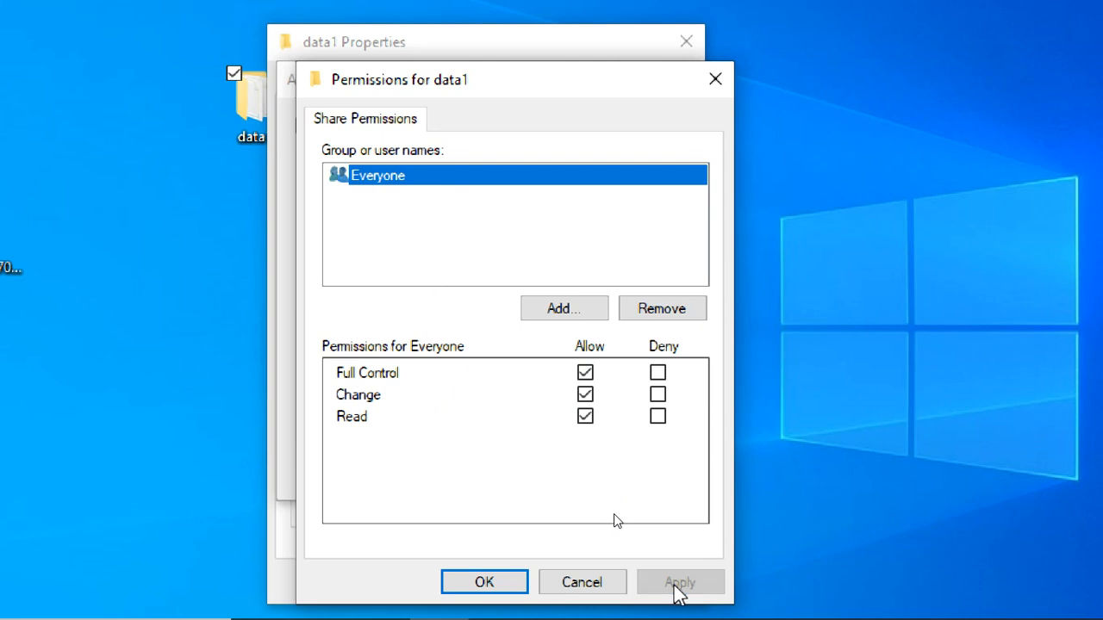
pyautogui.click(509, 584)
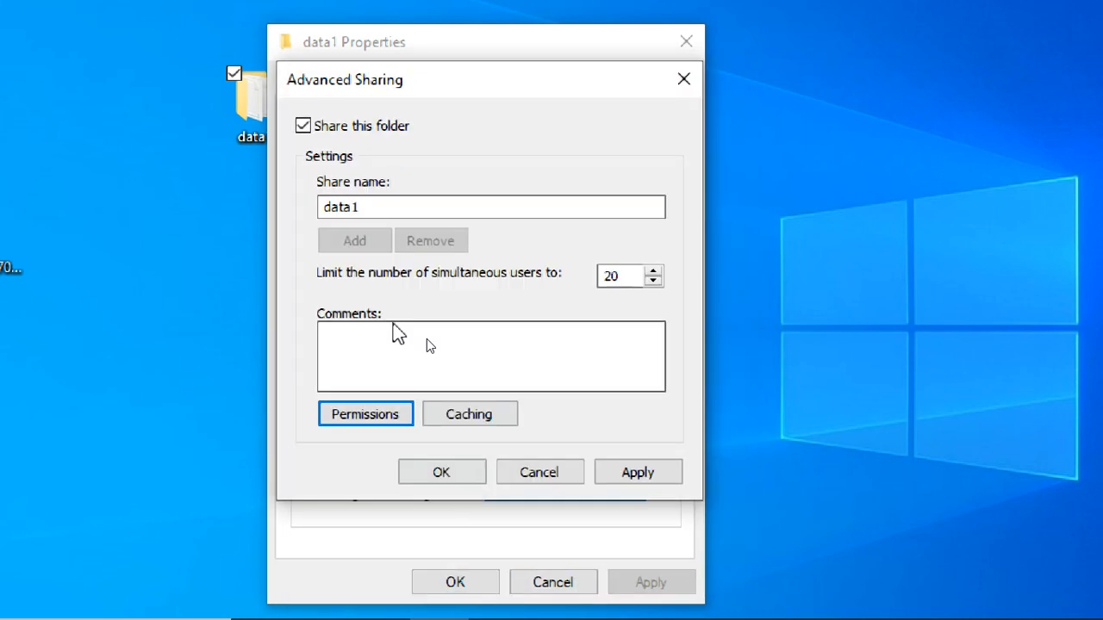
pyautogui.click(624, 474)
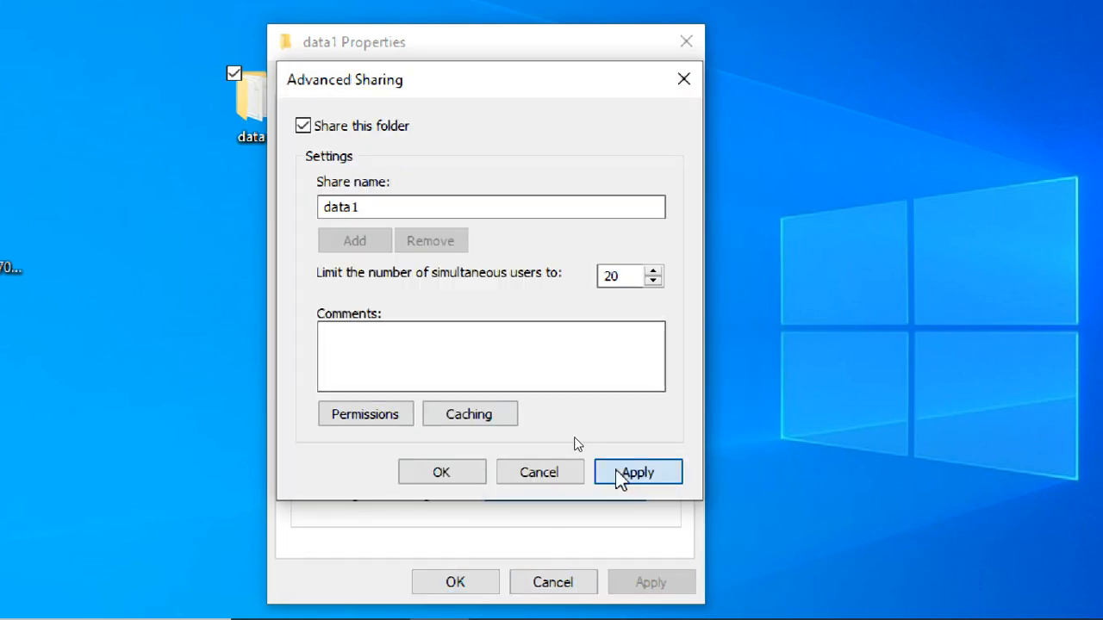
pyautogui.click(441, 471)
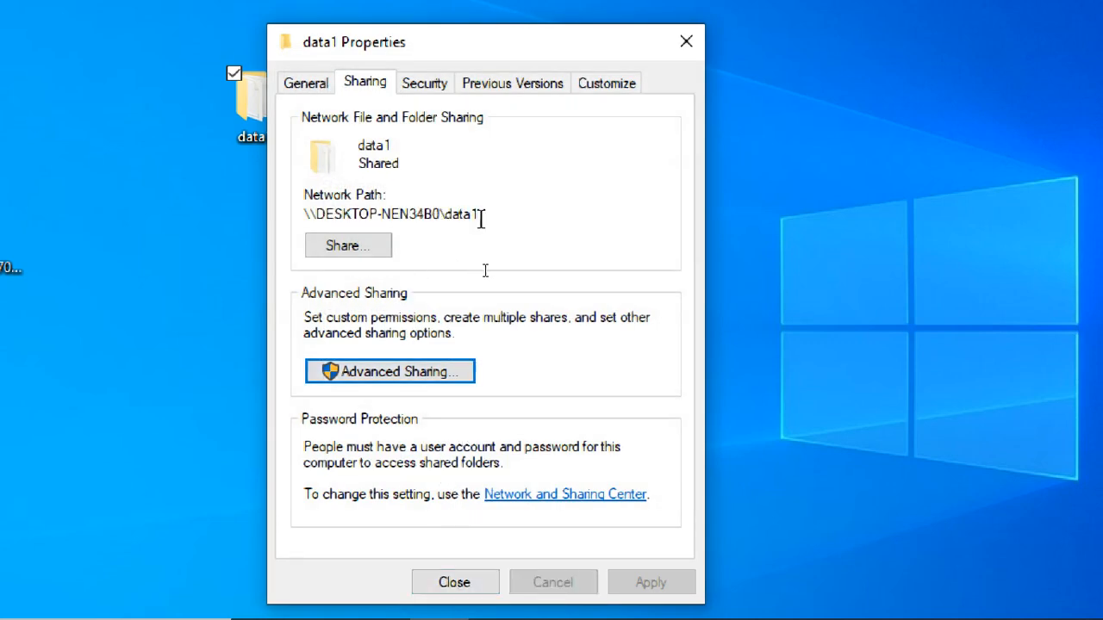
# Step: Highlight the network path of the shared data1 folder to examine it, and close the folder's properties
pyautogui.moveTo(480, 215); pyautogui.dragTo(289, 214)
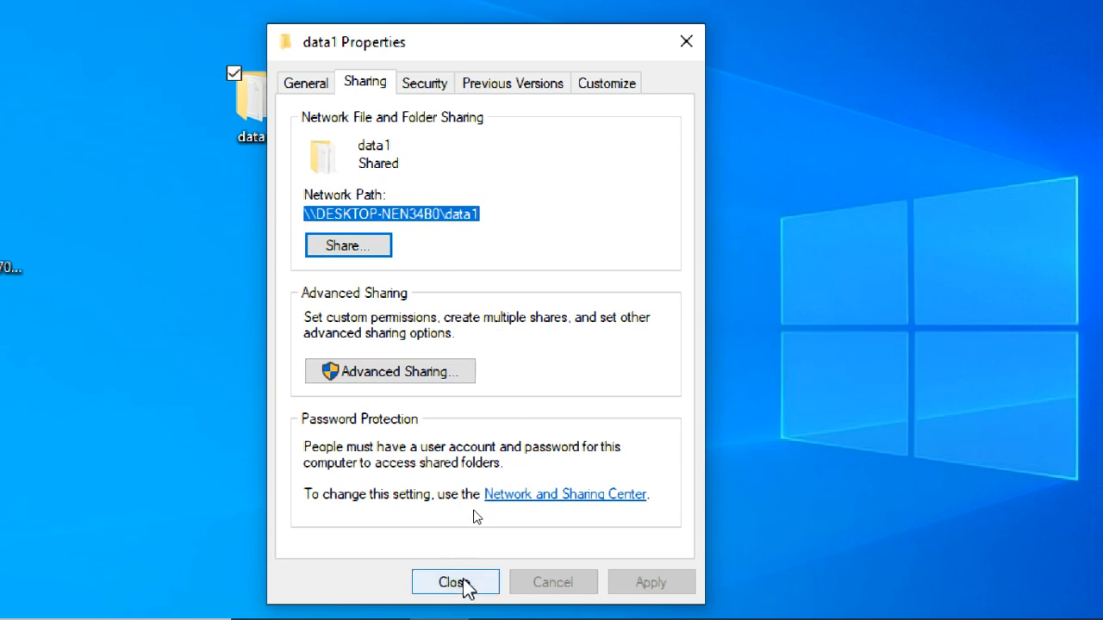
pyautogui.click(446, 211)
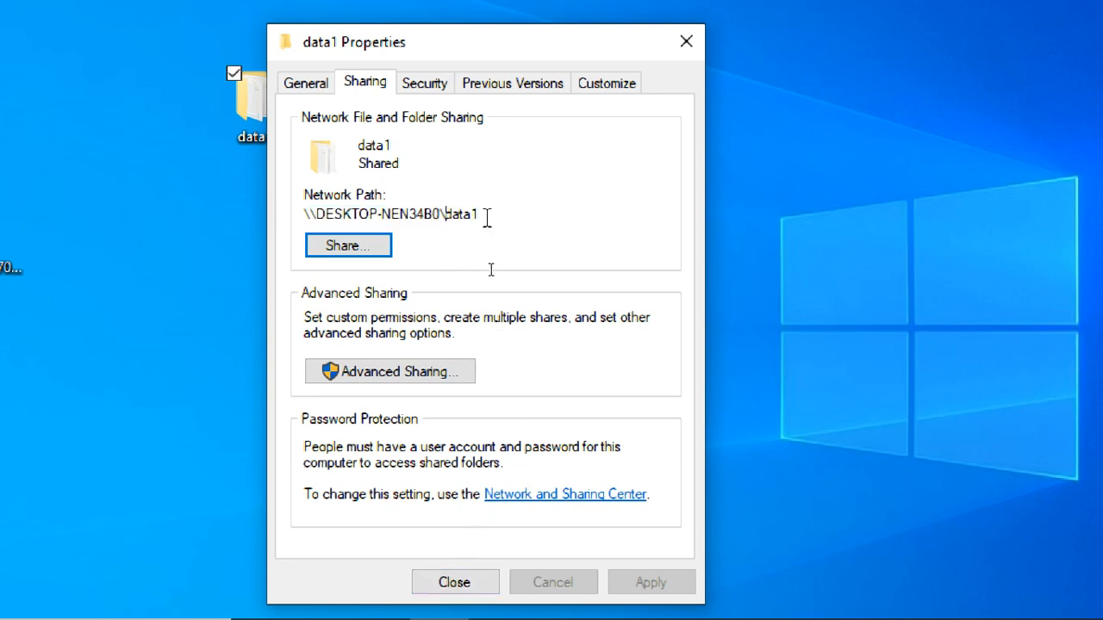
pyautogui.moveTo(488, 216); pyautogui.dragTo(294, 210)
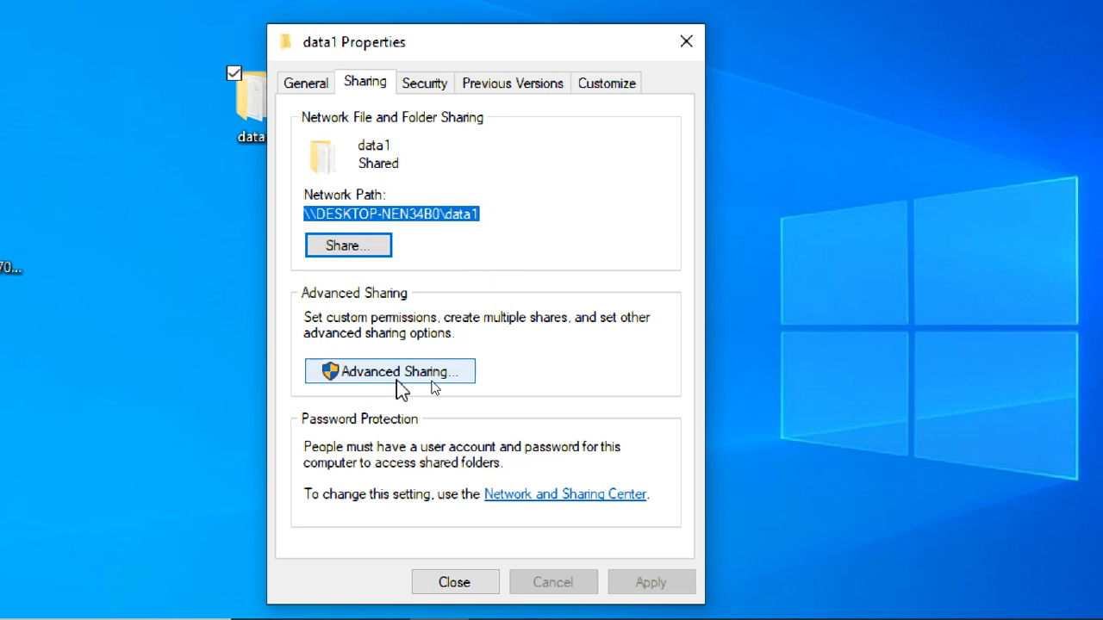
pyautogui.click(477, 582)
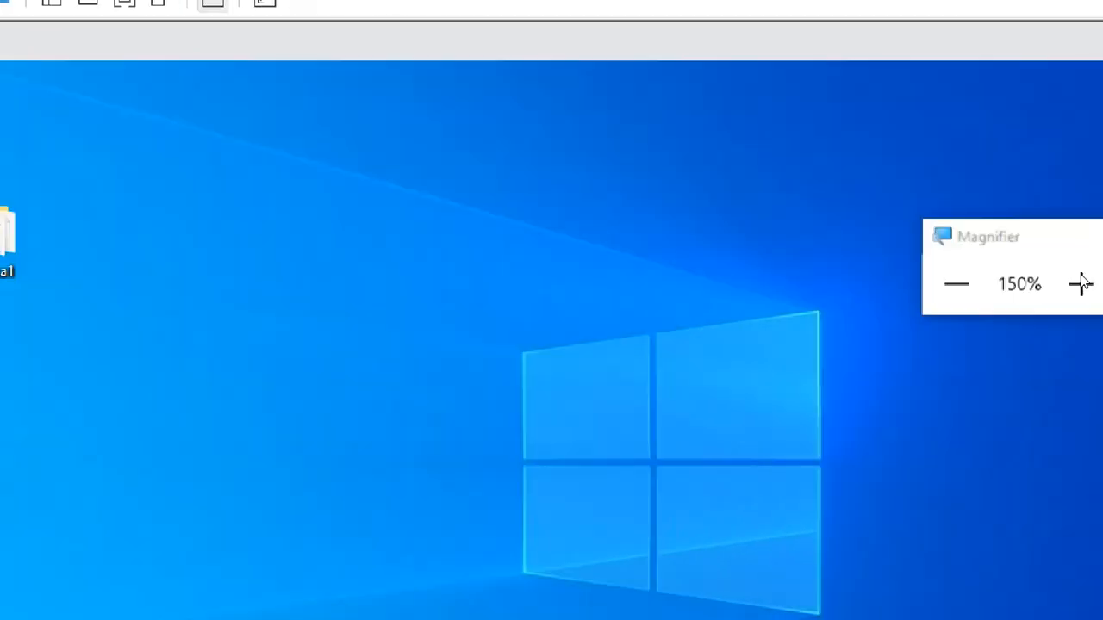
# Step: Return the screen magnification to 100% and switch to the C2 virtual machine in VMware Workstation
pyautogui.click(940, 289)
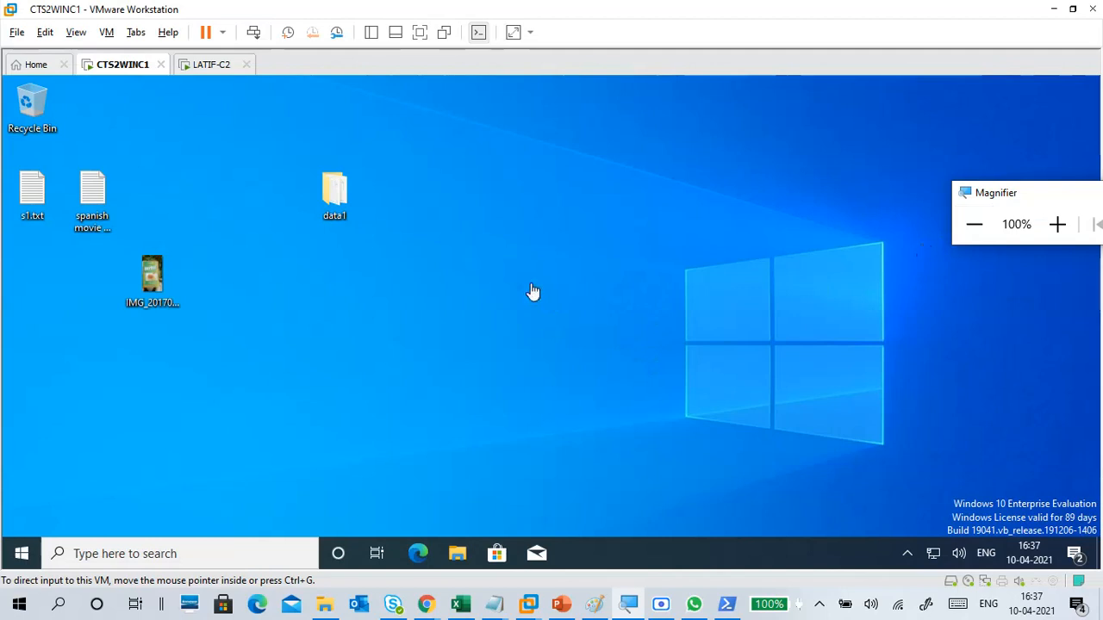
pyautogui.click(498, 398)
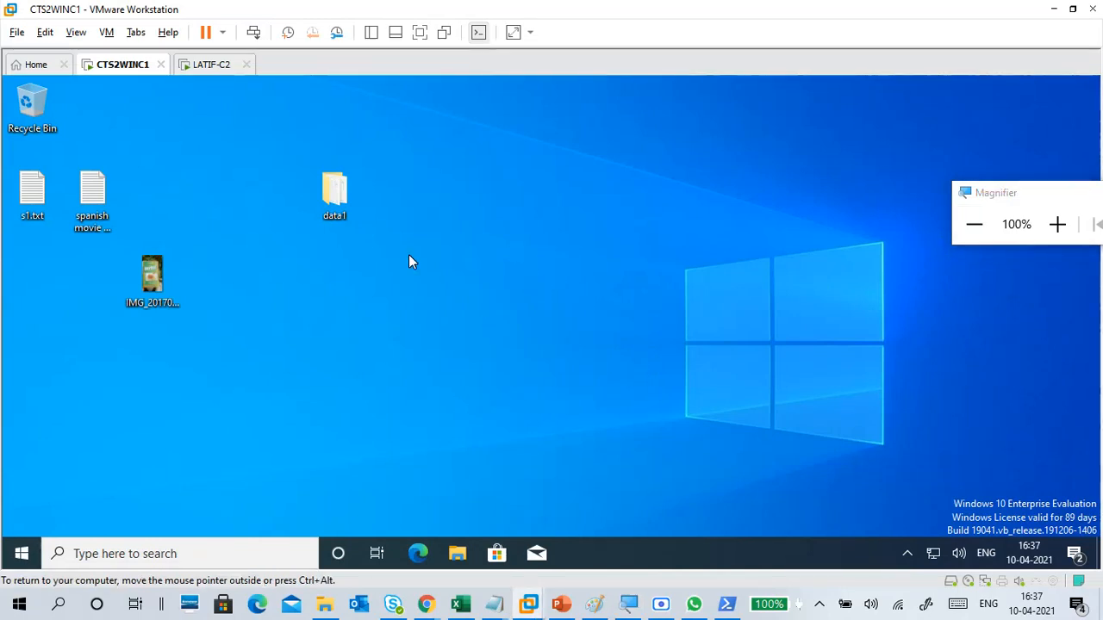
pyautogui.click(217, 71)
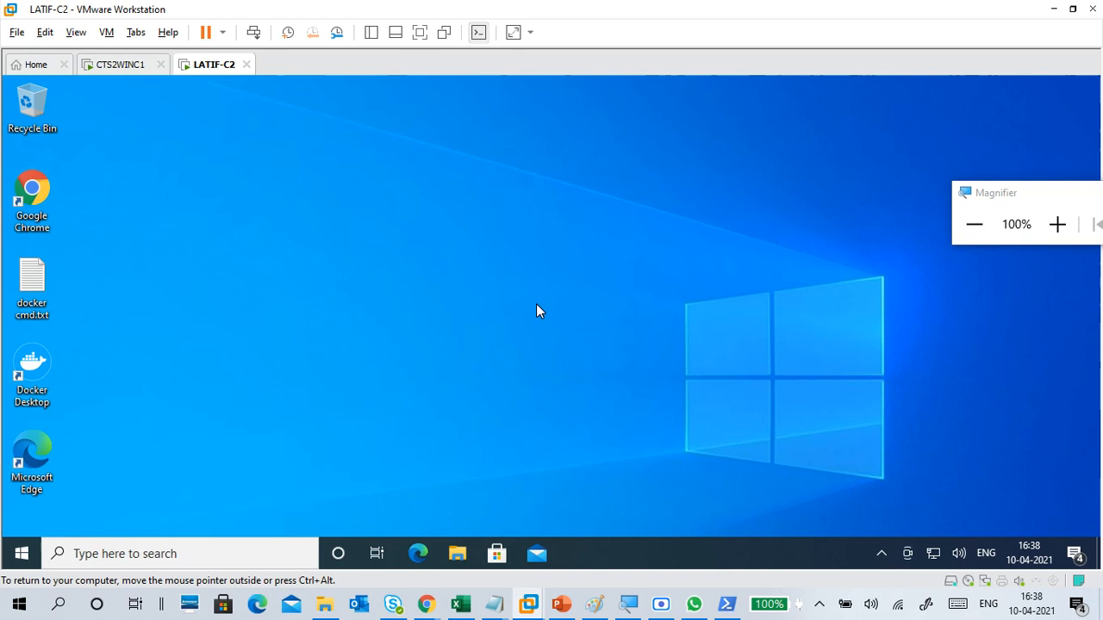
# Step: Review the network adapter's connection type in the C2 virtual machine's settings and close the settings
pyautogui.click(106, 32)
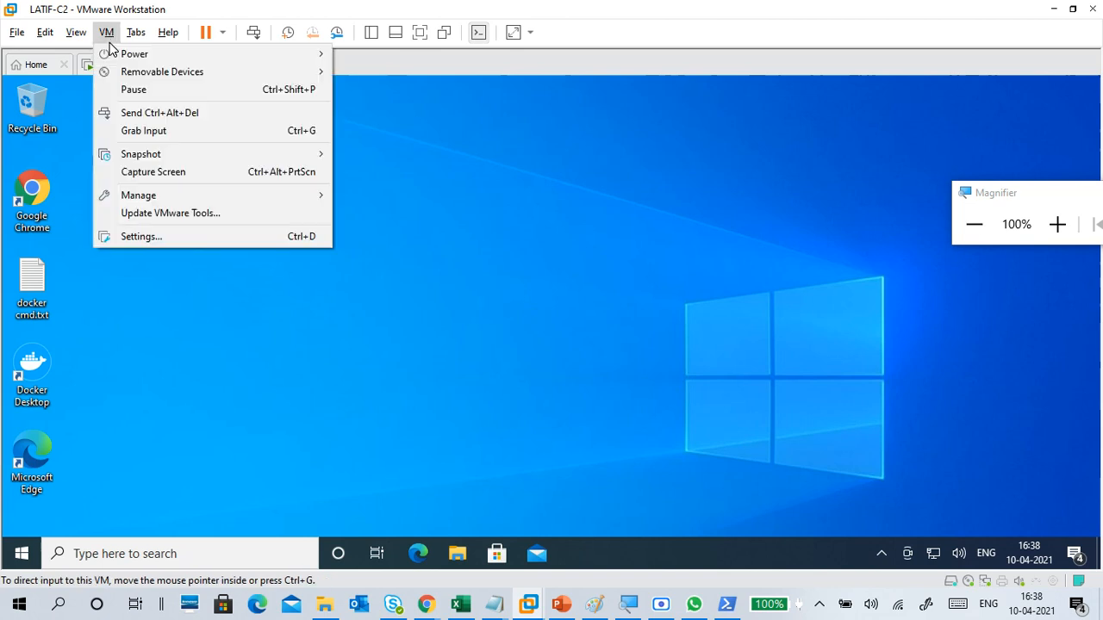
pyautogui.click(287, 239)
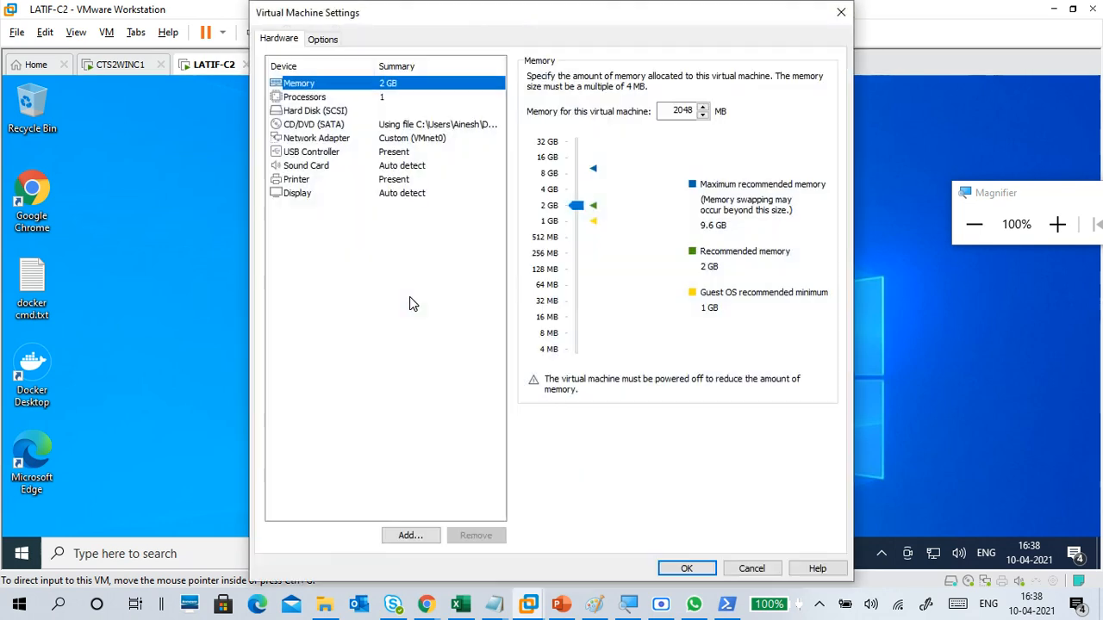
pyautogui.click(405, 139)
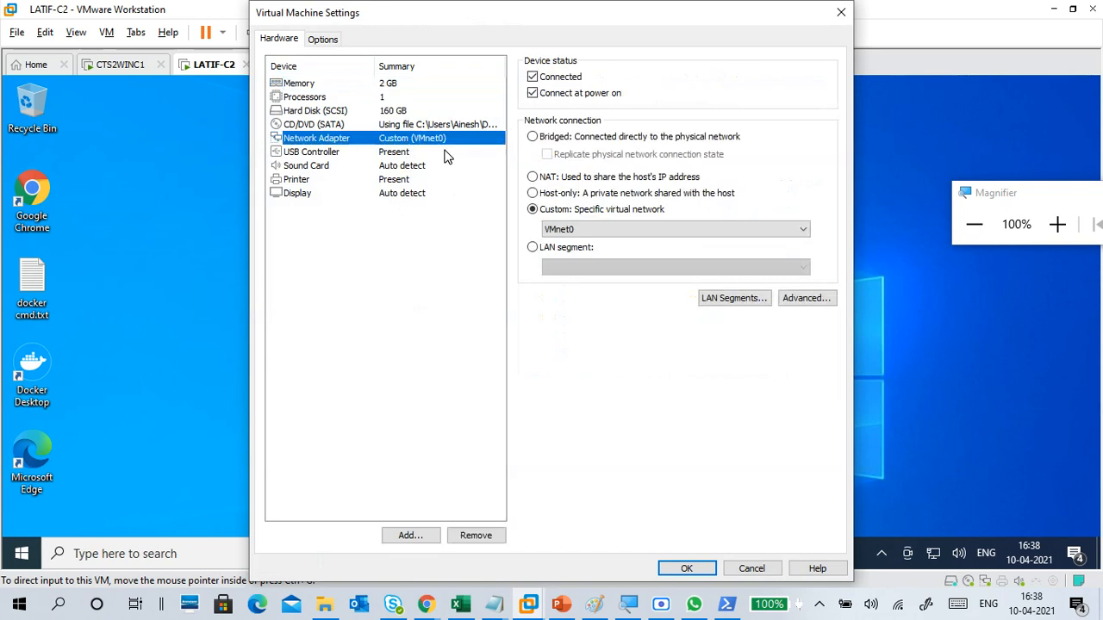
pyautogui.click(685, 569)
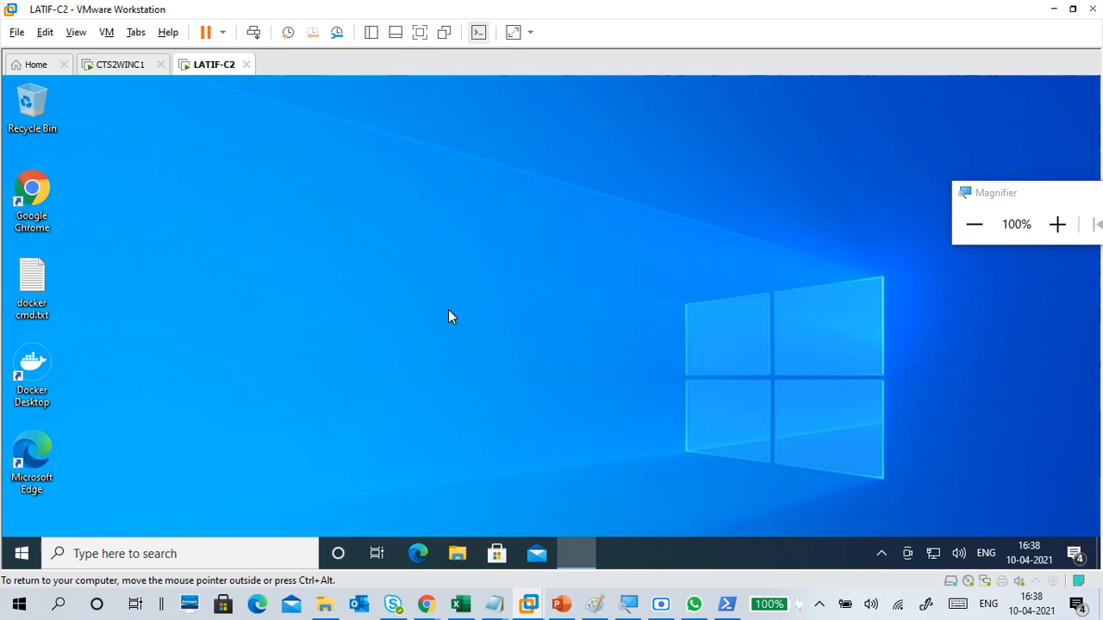
# Step: Try to open the network connections inside the C2 virtual machine by running ncpa.cpl
pyautogui.press('super+r')
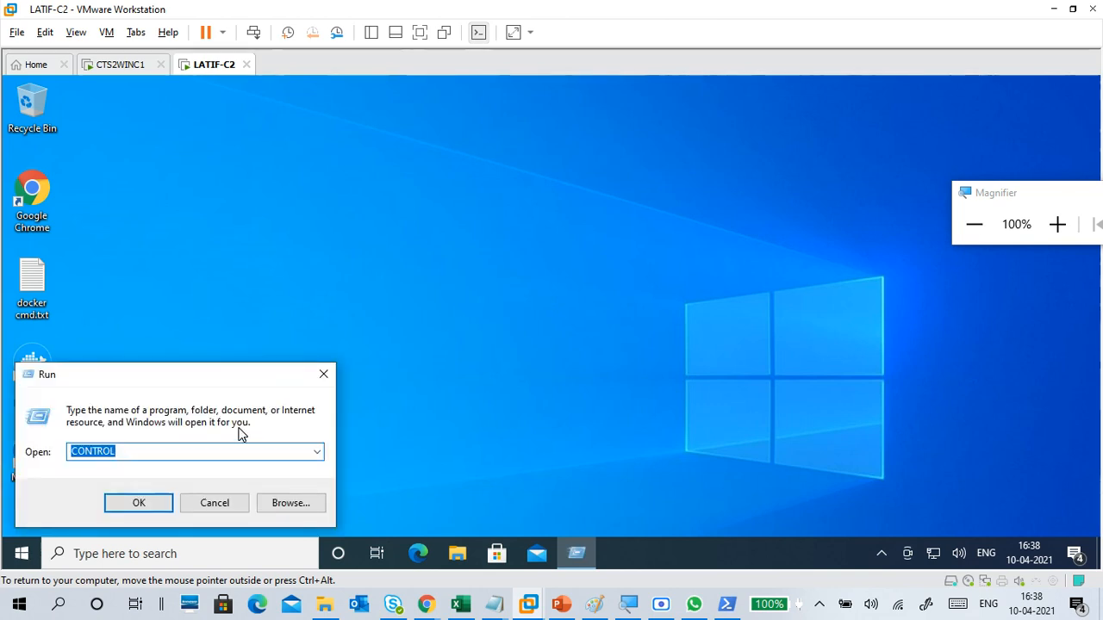
pyautogui.write('n')
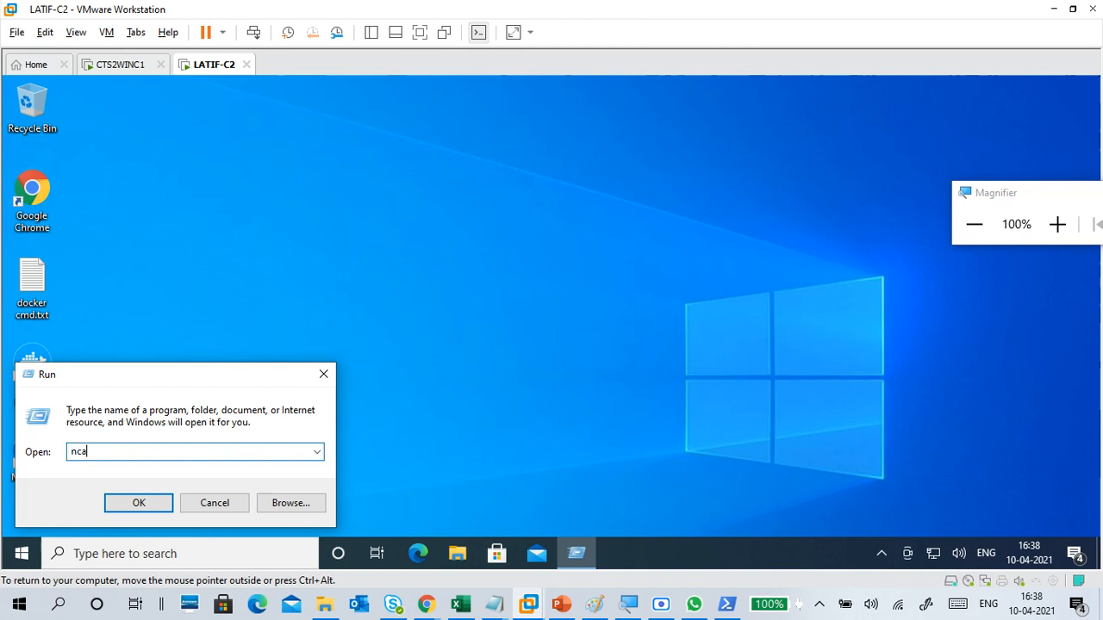
pyautogui.press('BackSpace')
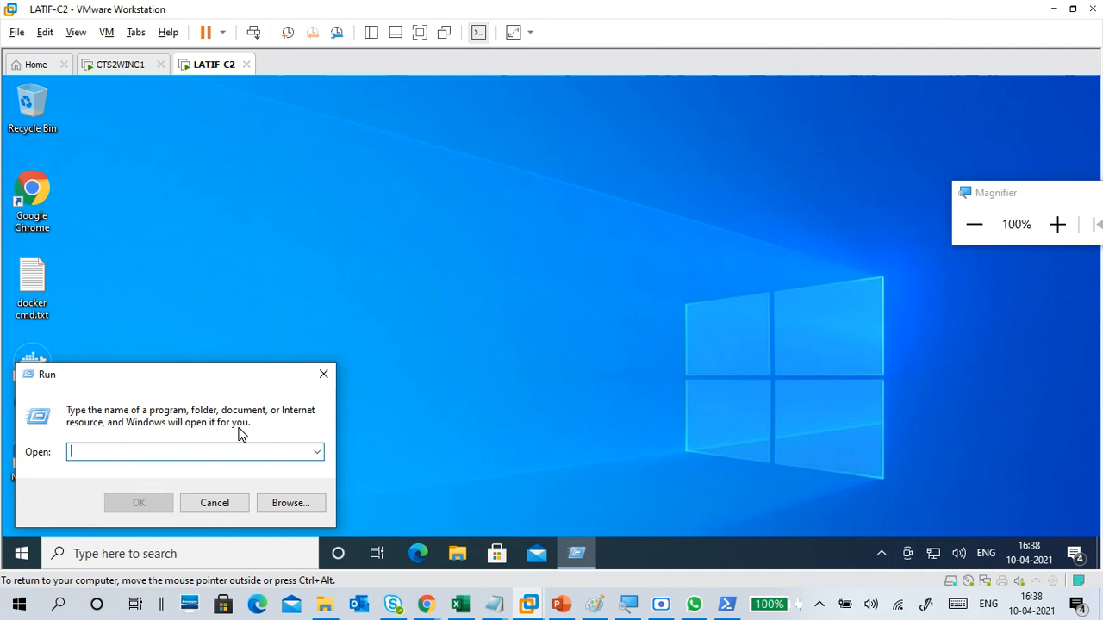
pyautogui.write('ncpa.cpl')
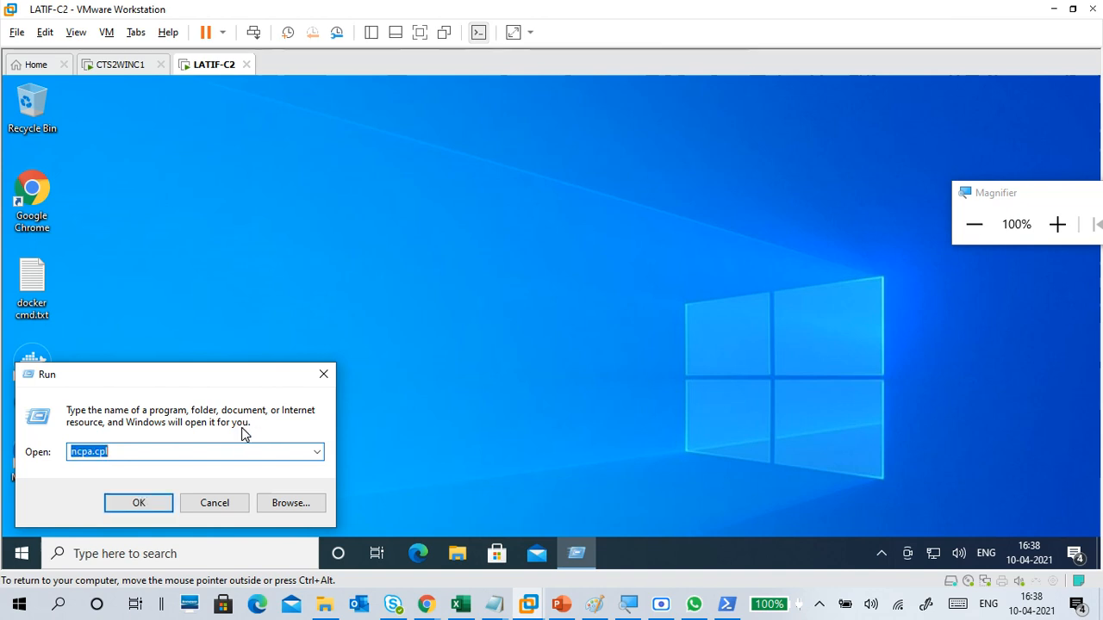
pyautogui.press('Return')
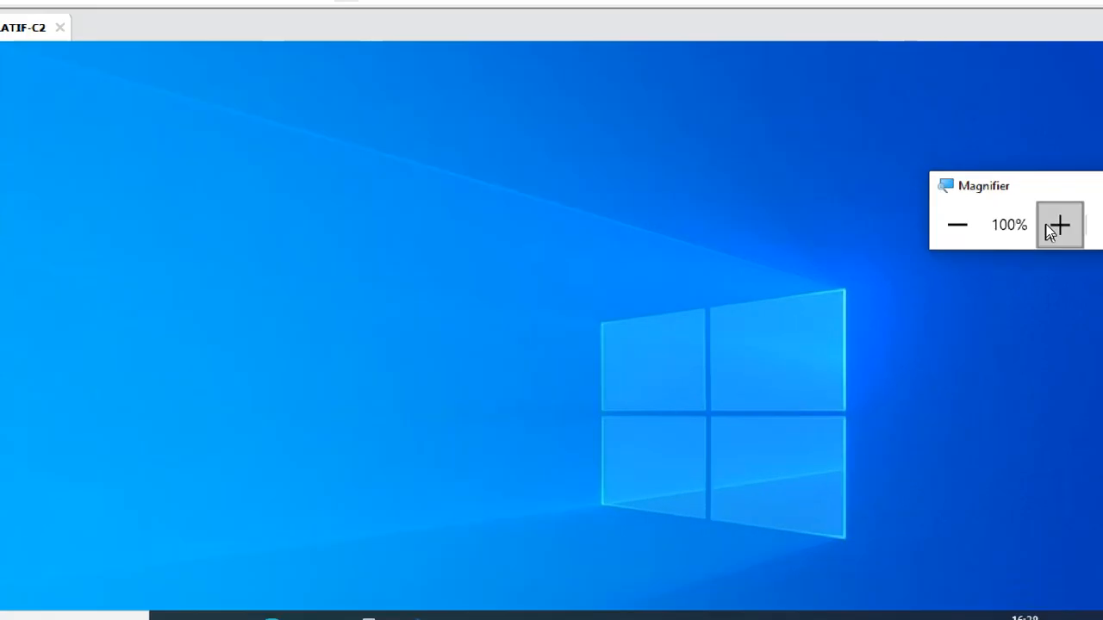
# Step: Open a Command Prompt in the C2 virtual machine by running cmd, and reset the screen magnification to 100%
pyautogui.click(1059, 225)
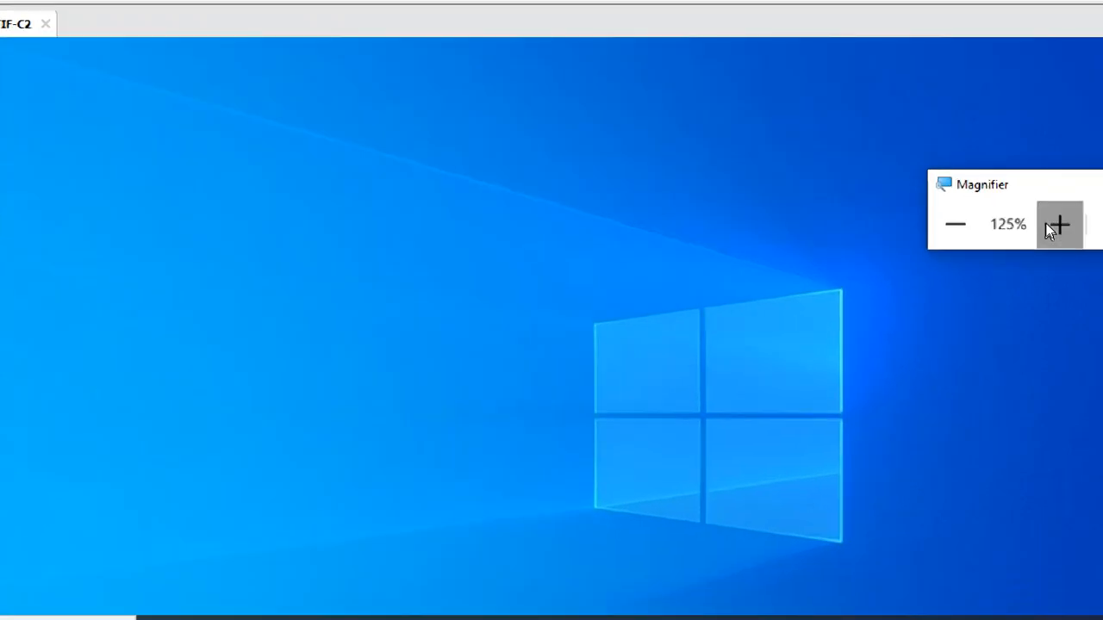
pyautogui.click(1059, 225)
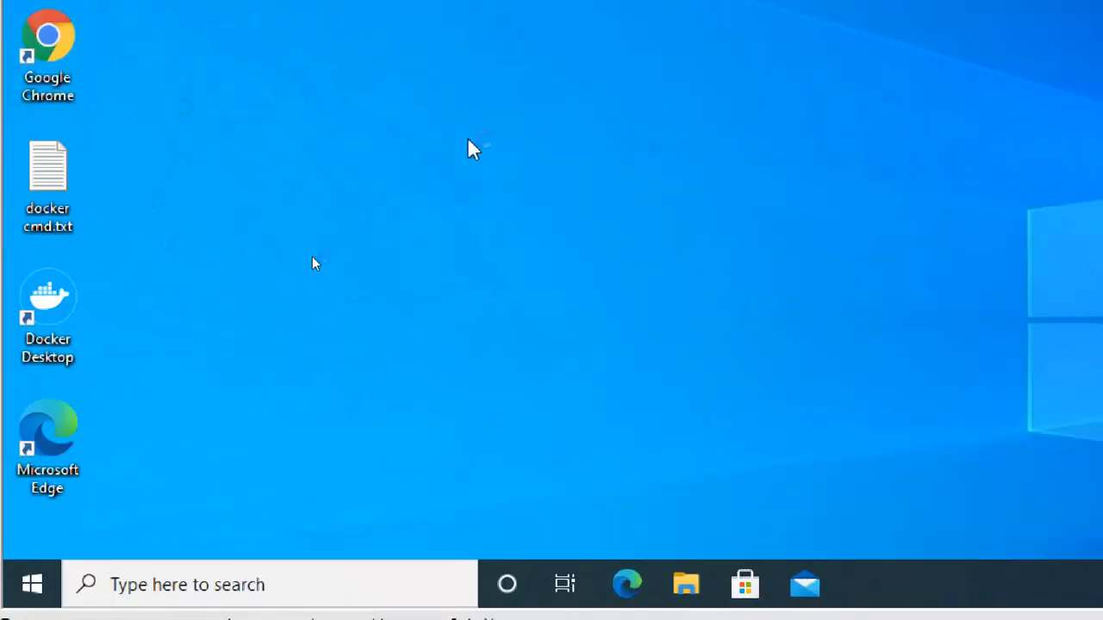
pyautogui.press('super+r')
pyautogui.write('cmd')
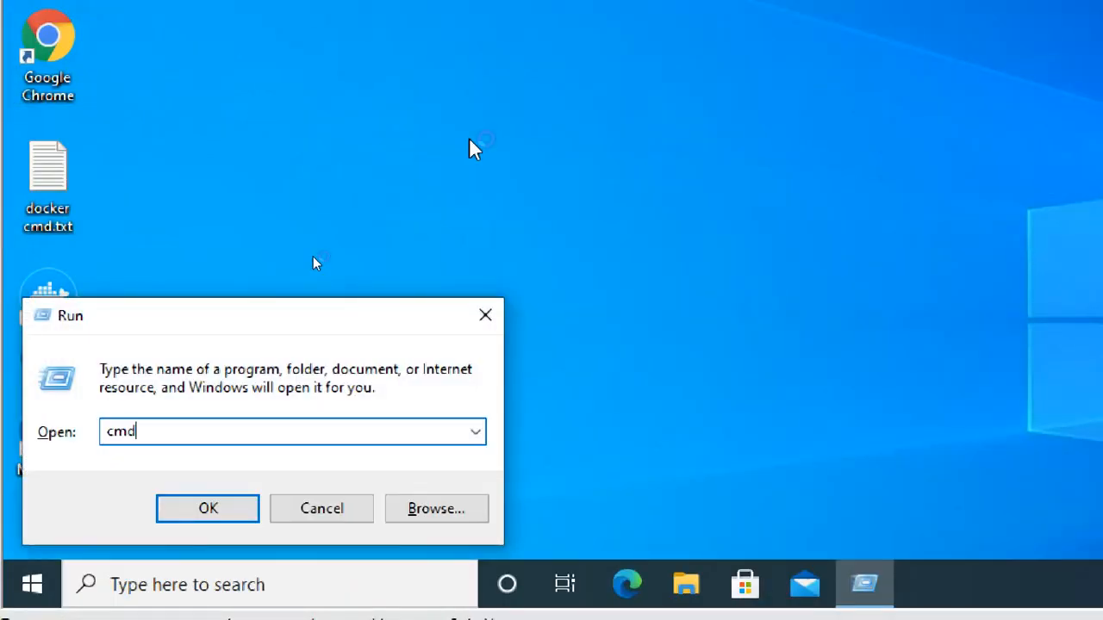
pyautogui.press('Return')
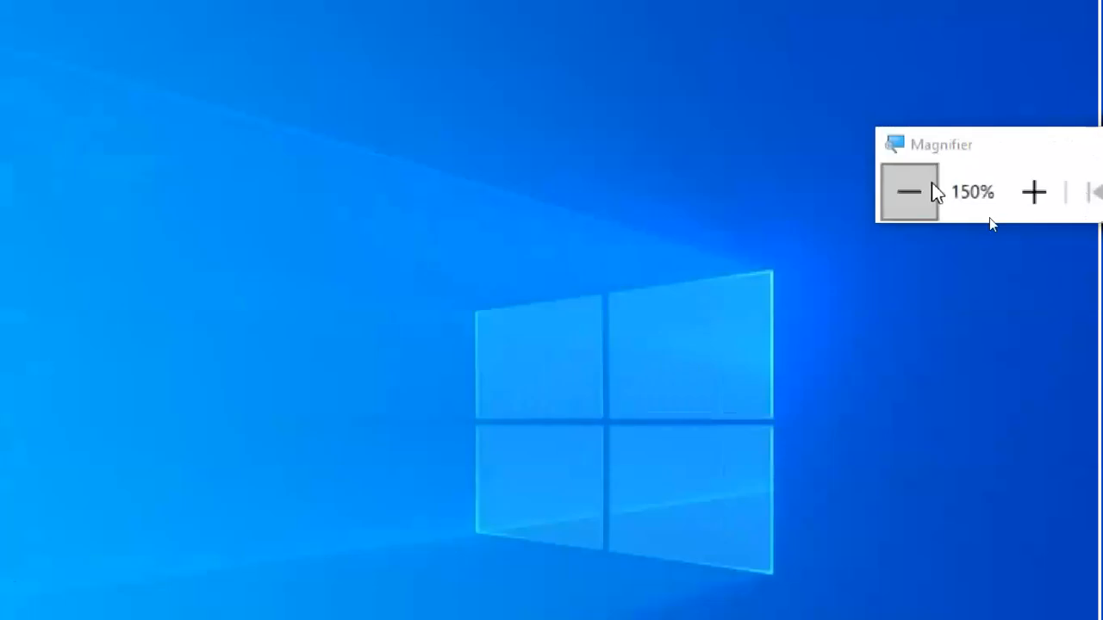
pyautogui.click(1028, 191)
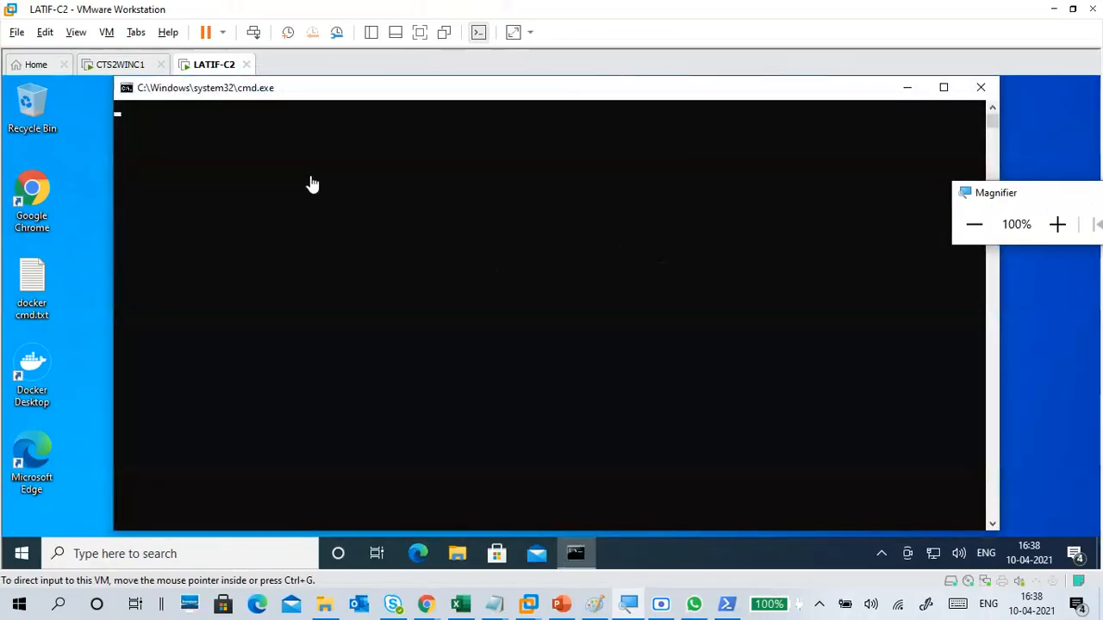
# Step: Enter a ping command in the Command Prompt for an address beginning with 192.168
pyautogui.click(357, 188)
pyautogui.write('pi')
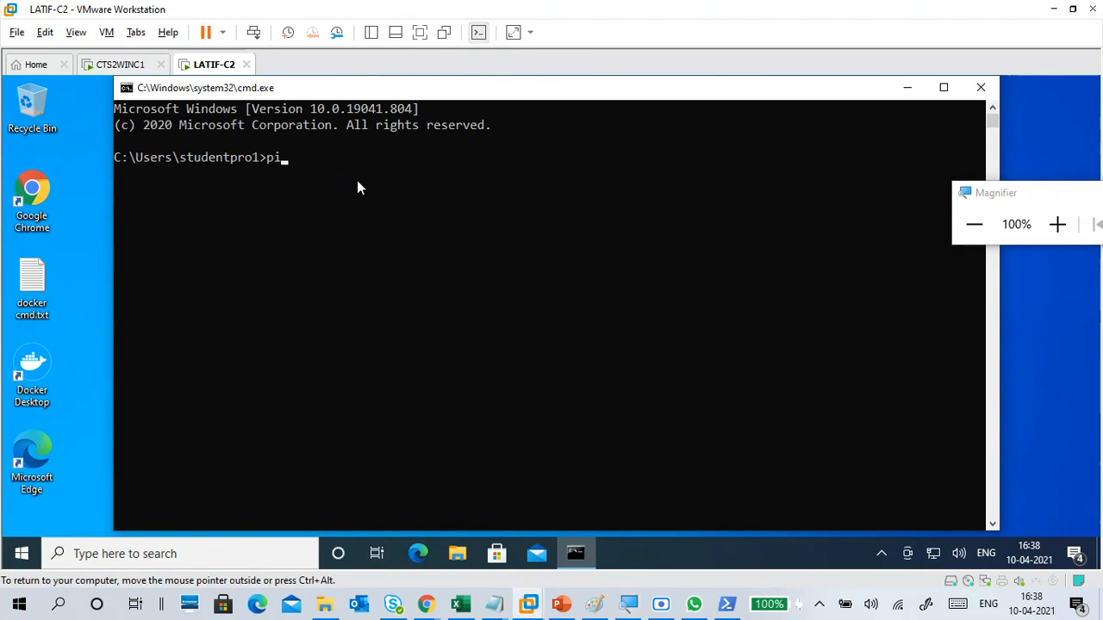
pyautogui.write('ng 192.168.2.180')
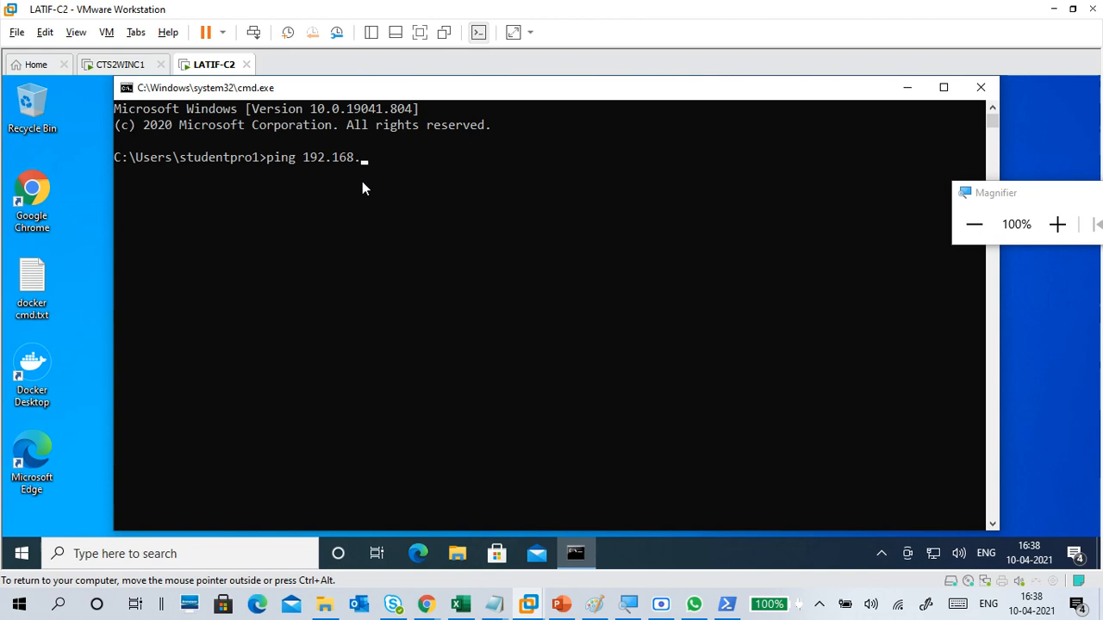
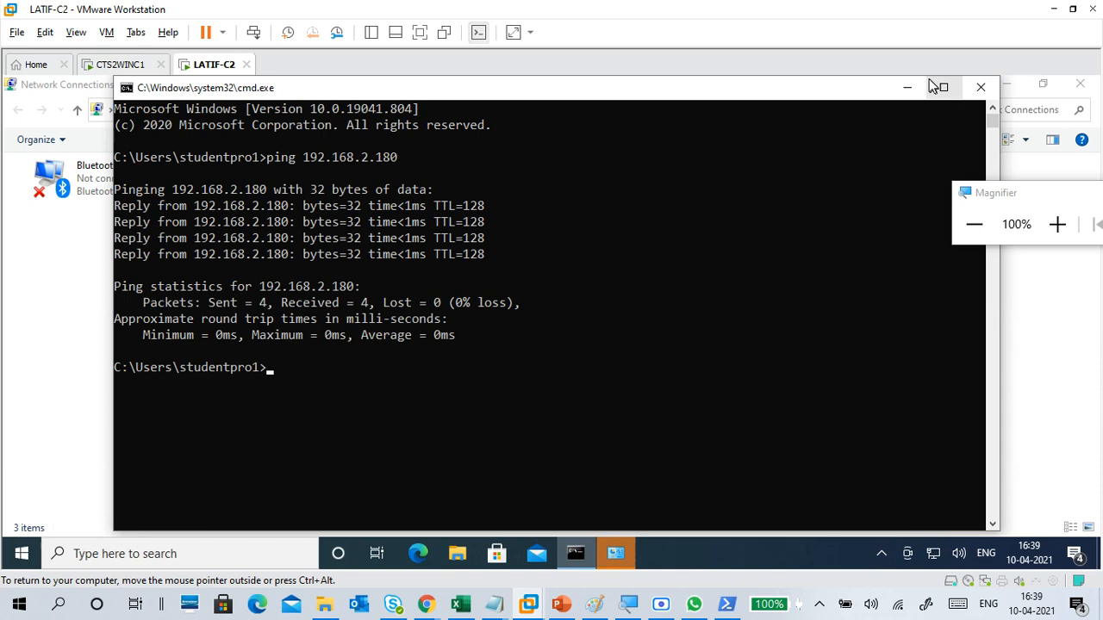
# Step: Close the Command Prompt and the Network Connections window in the C2 virtual machine
pyautogui.click(980, 88)
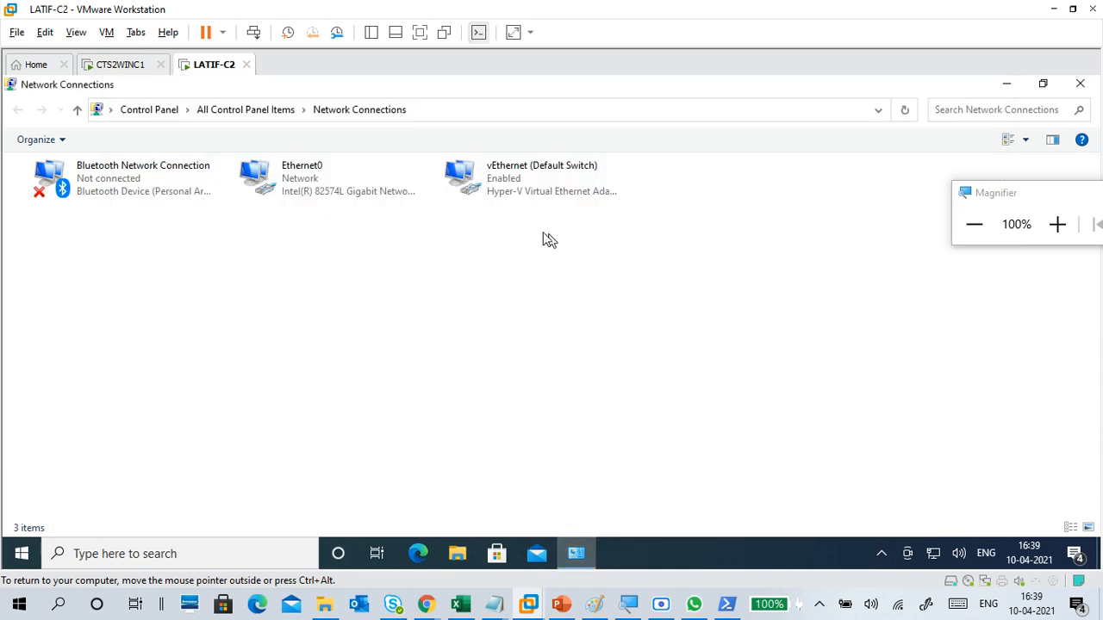
pyautogui.click(362, 180)
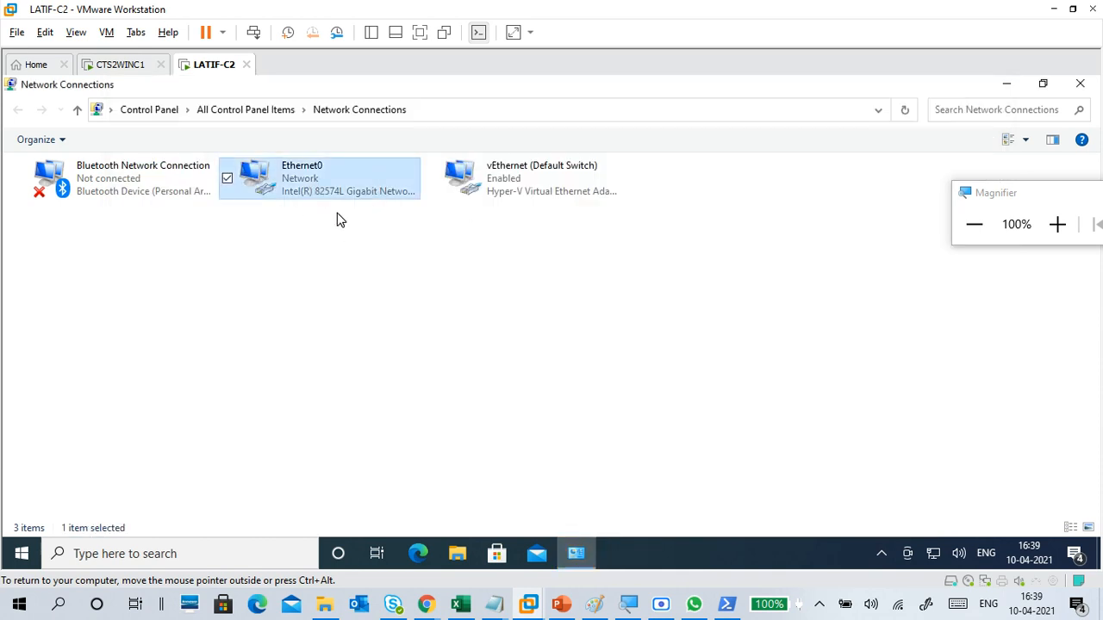
pyautogui.click(1081, 85)
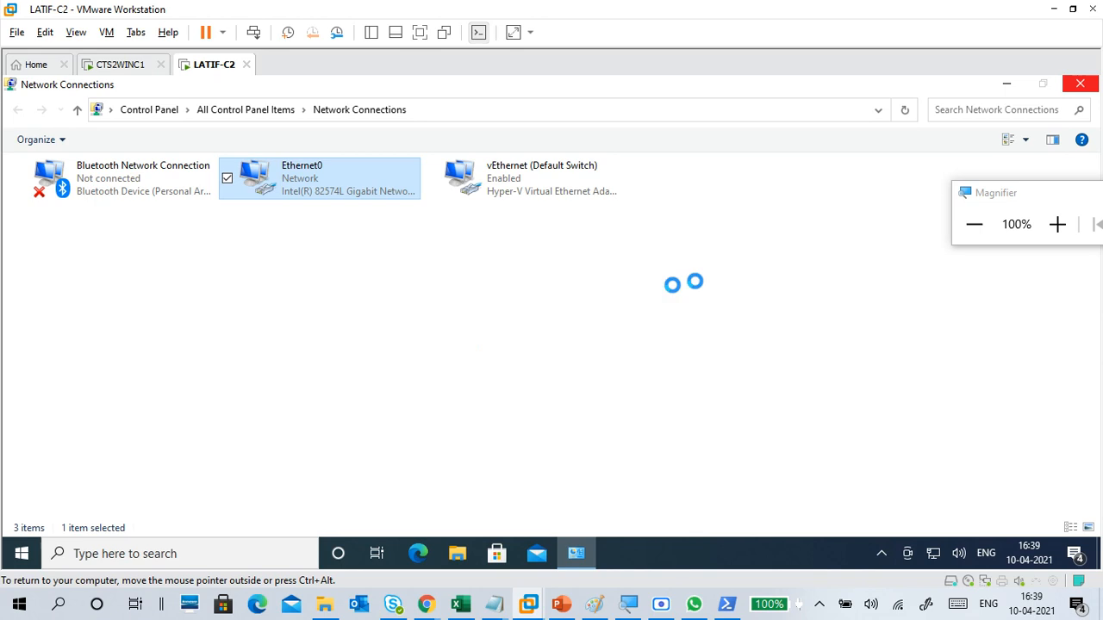
# Step: Raise the screen magnification to 225% and bring the C2 virtual machine's Run dialog into view
pyautogui.click(1057, 224)
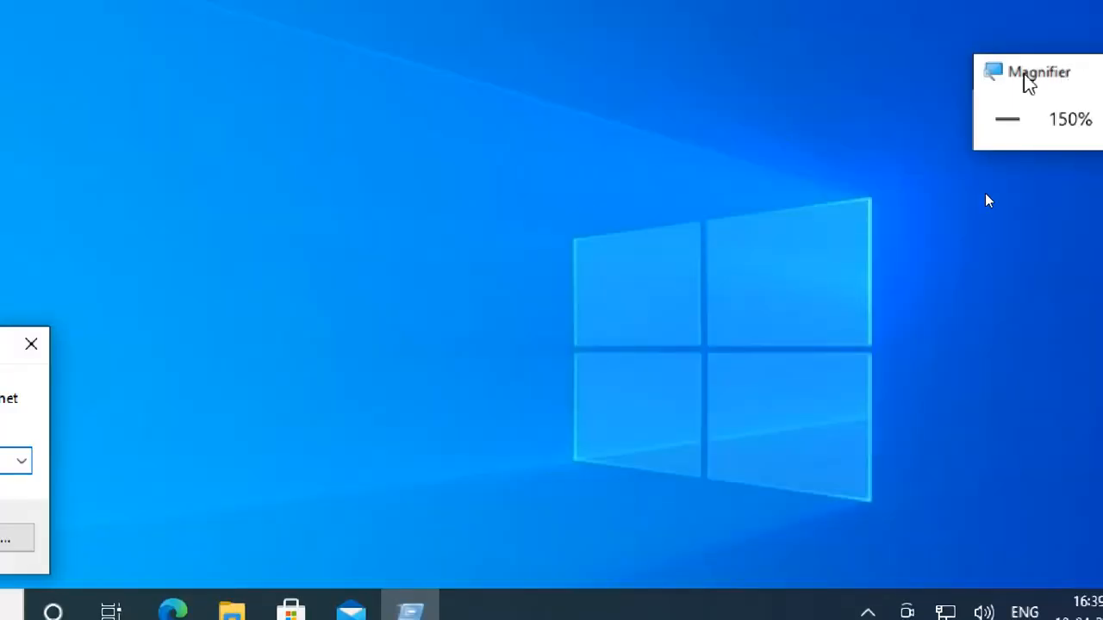
pyautogui.moveTo(1024, 79); pyautogui.dragTo(527, 219)
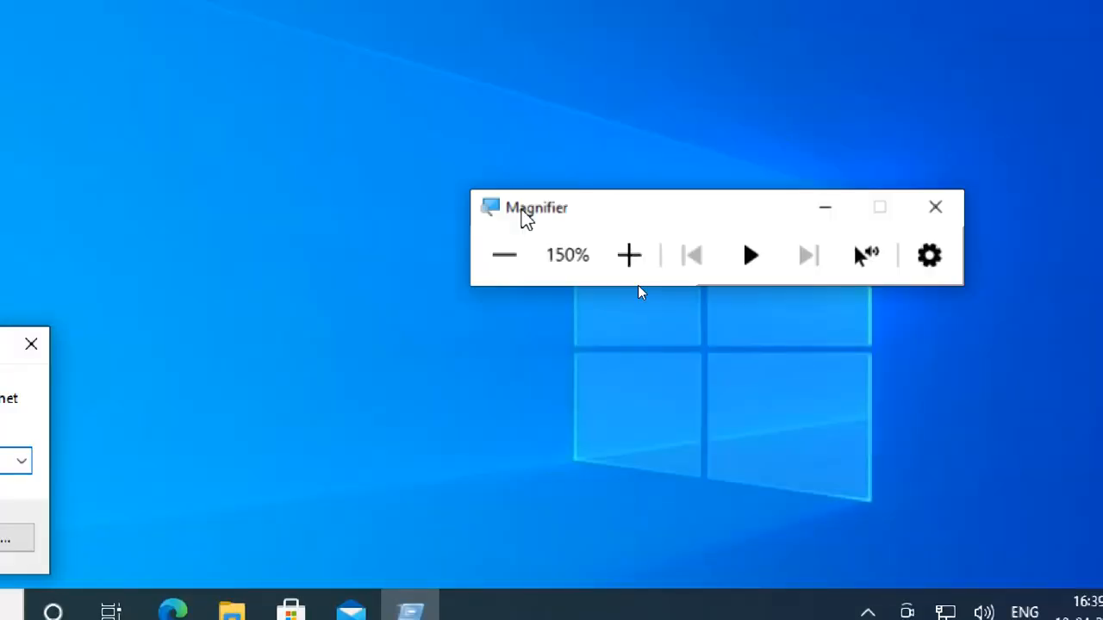
pyautogui.click(629, 255)
pyautogui.click(629, 255)
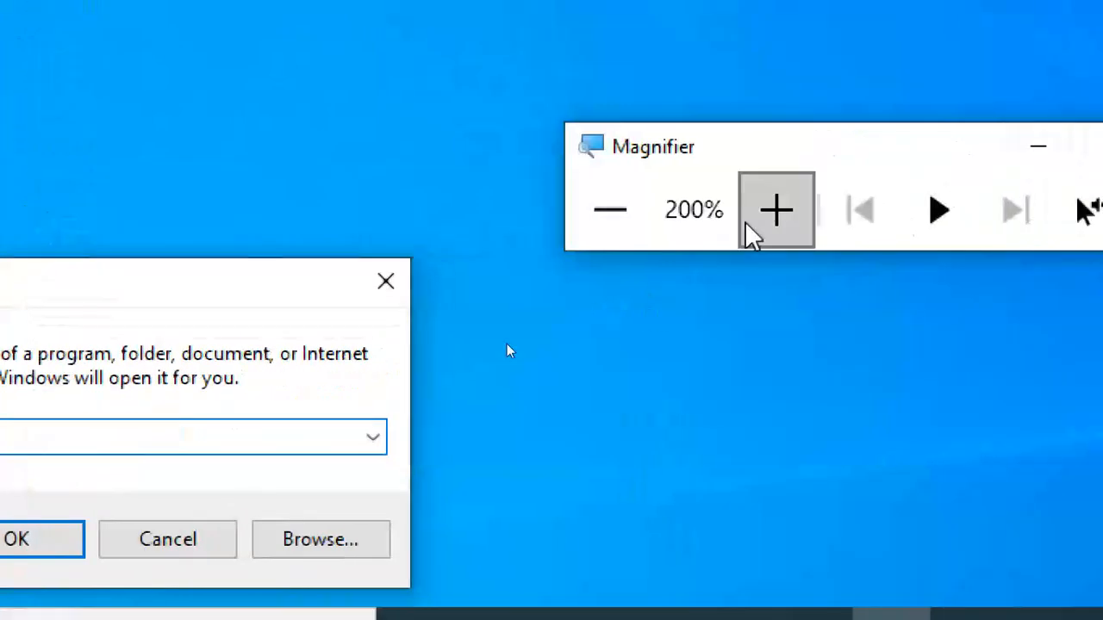
pyautogui.click(788, 218)
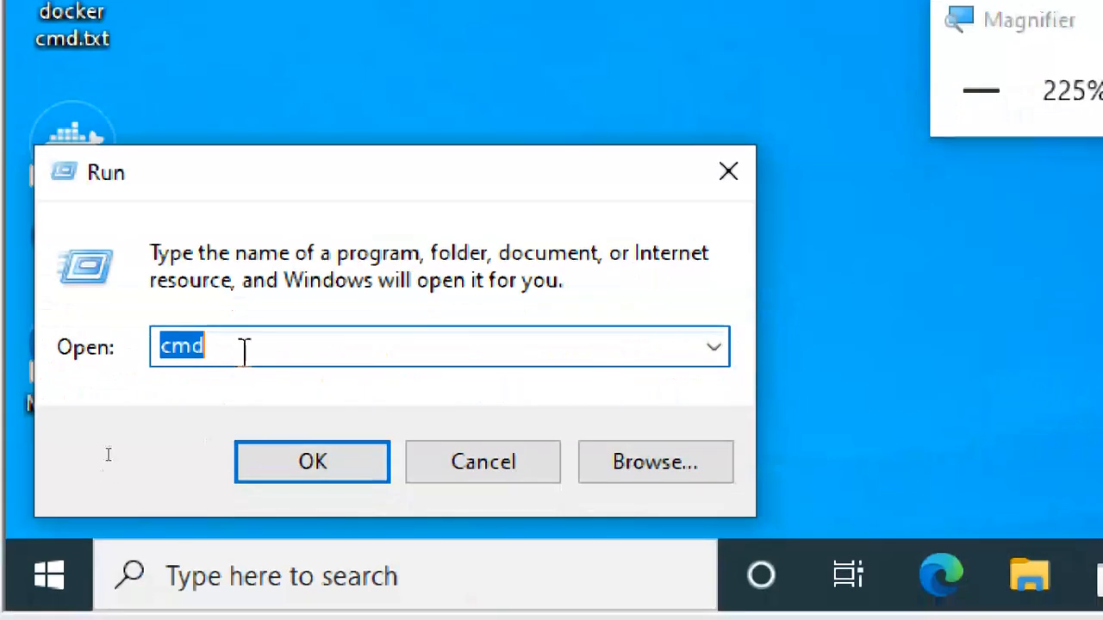
# Step: Clear the cmd entry from the Run dialog in the C2 virtual machine
pyautogui.press('BackSpace')
pyautogui.write('cmd')
pyautogui.press('BackSpace')
pyautogui.press('BackSpace')
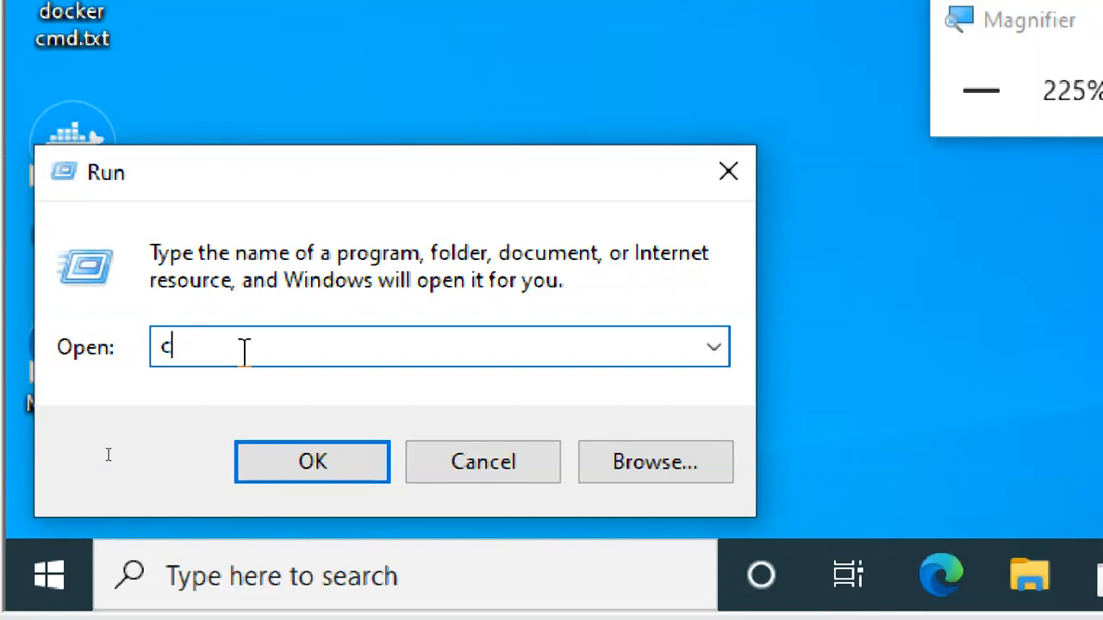
pyautogui.press('BackSpace')
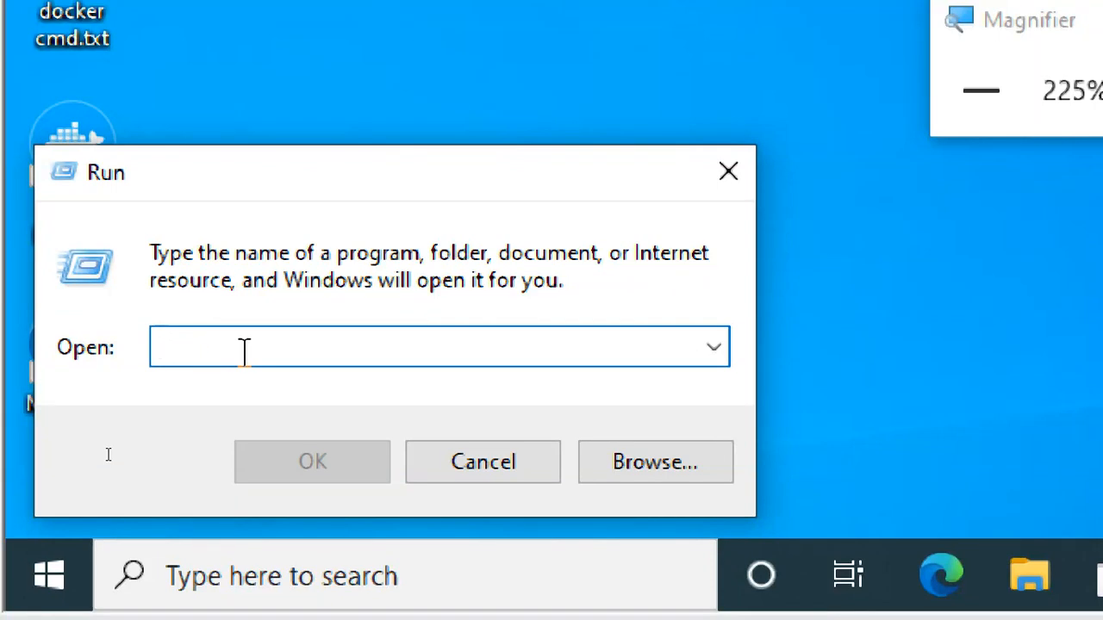
pyautogui.write('\\\\')
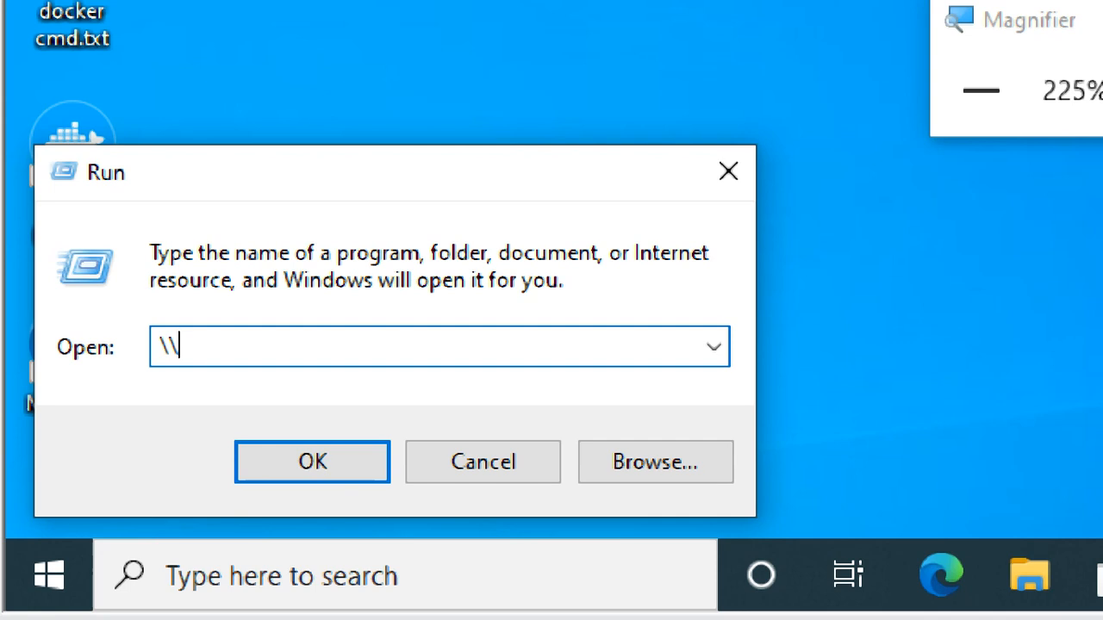
pyautogui.write('\\')
pyautogui.press('BackSpace')
pyautogui.press('BackSpace')
pyautogui.press('BackSpace')
pyautogui.write('\\\\')
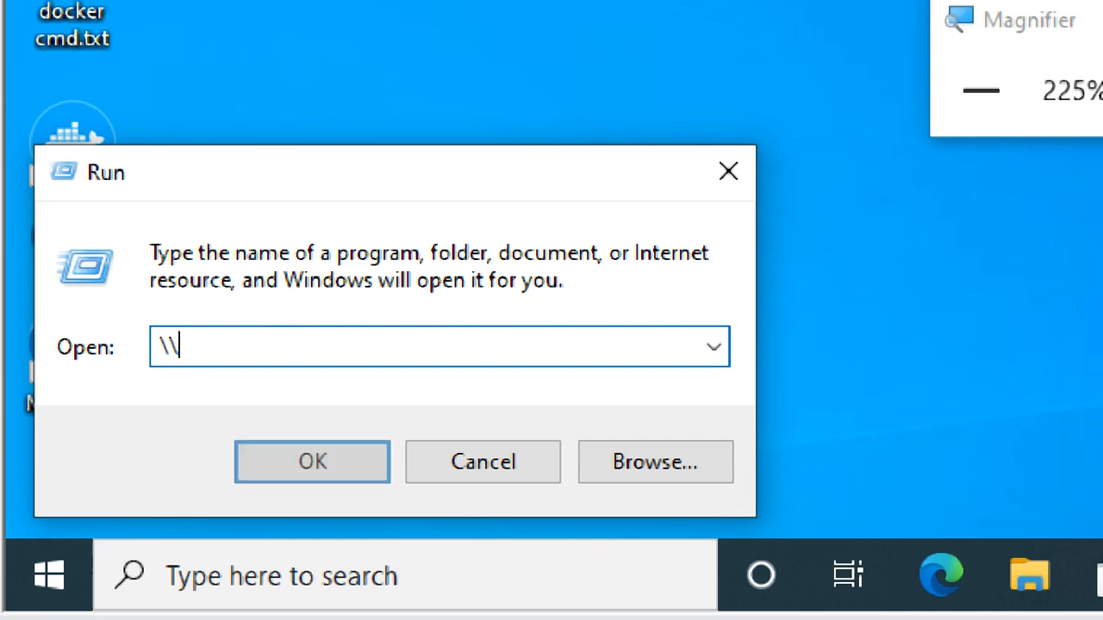
pyautogui.press('BackSpace')
pyautogui.press('BackSpace')
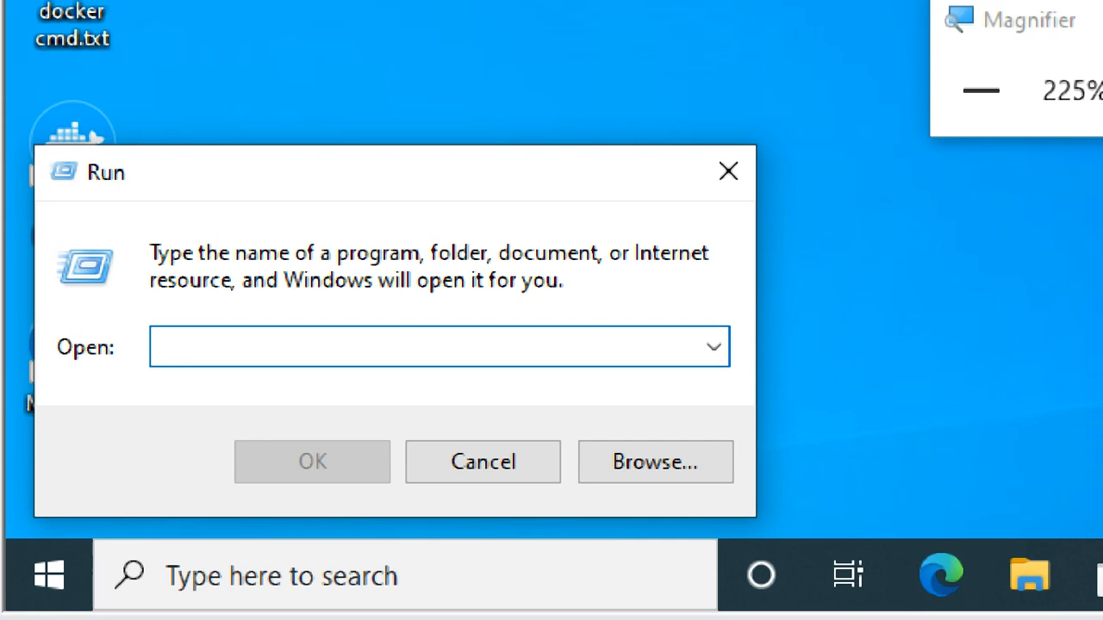
pyautogui.write('//')
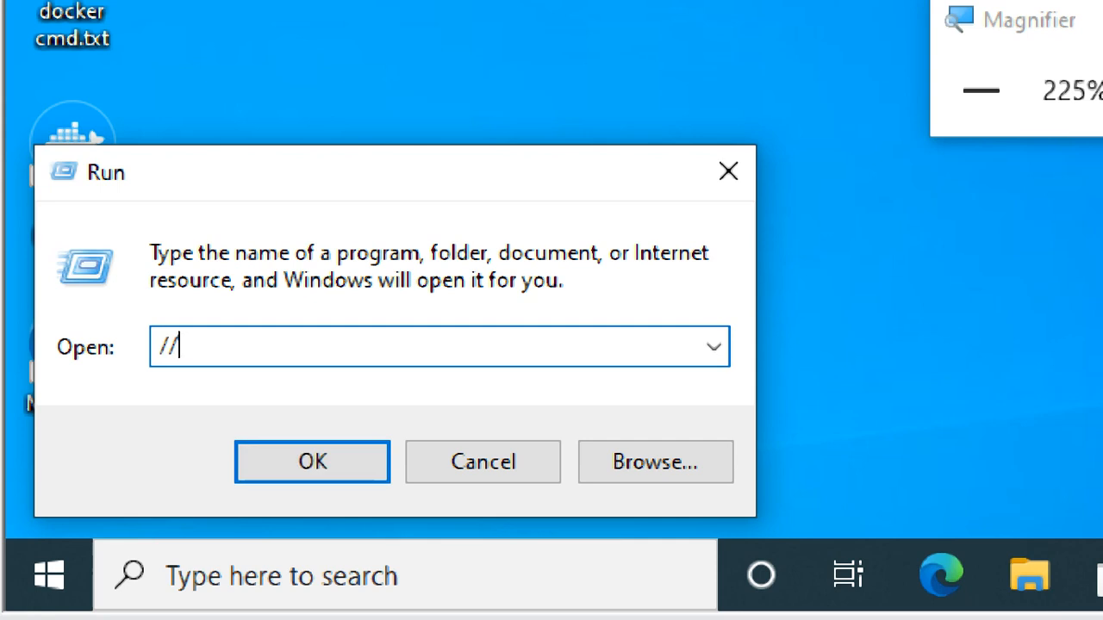
pyautogui.press('BackSpace')
pyautogui.press('BackSpace')
# Step: Connect to the other computer from the C2 virtual machine by running the network path \\192.168.2.180
pyautogui.write('\\\\')
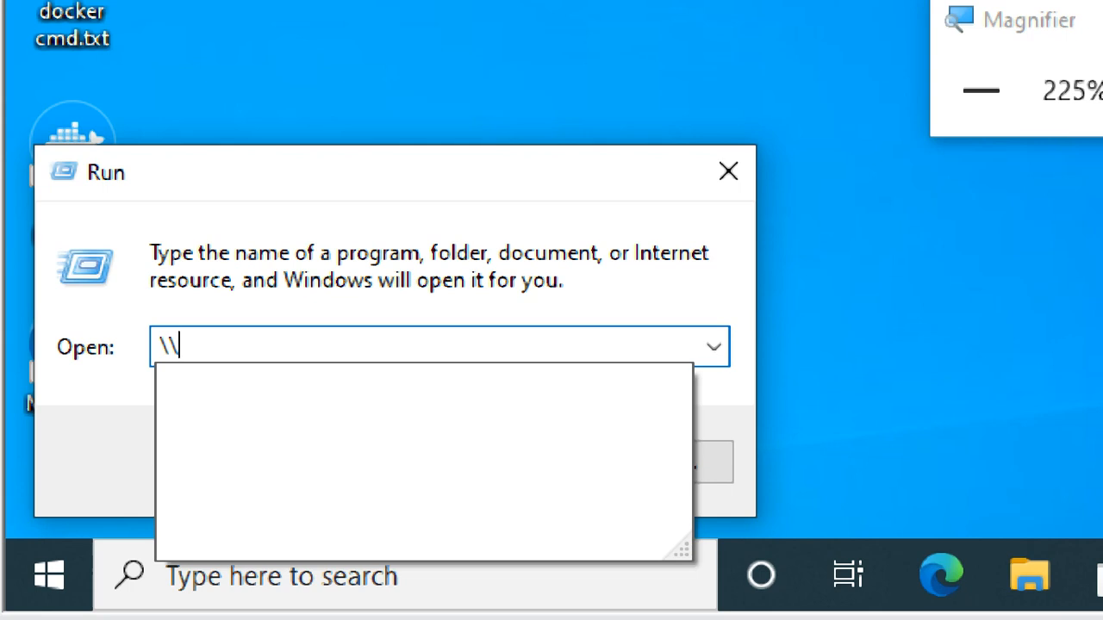
pyautogui.write('1')
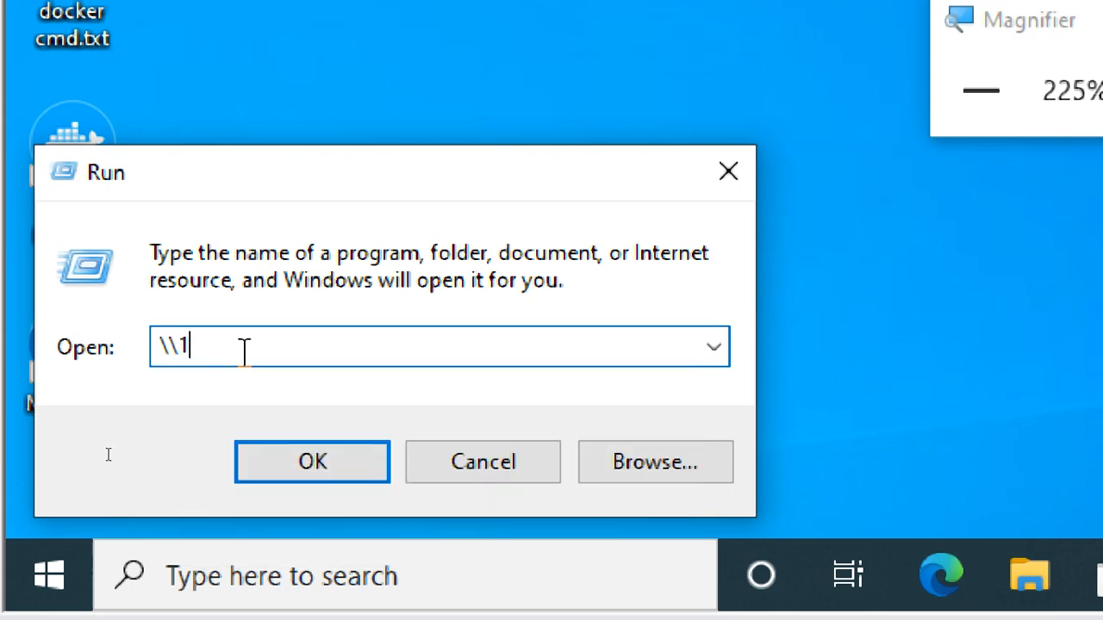
pyautogui.write('92.168')
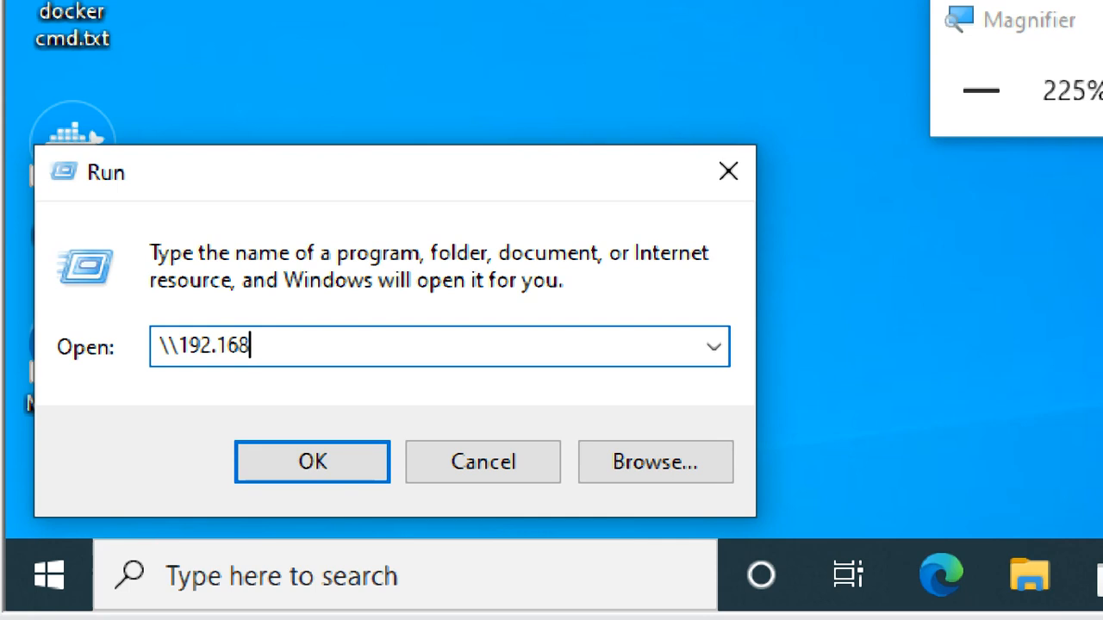
pyautogui.write('.2.180')
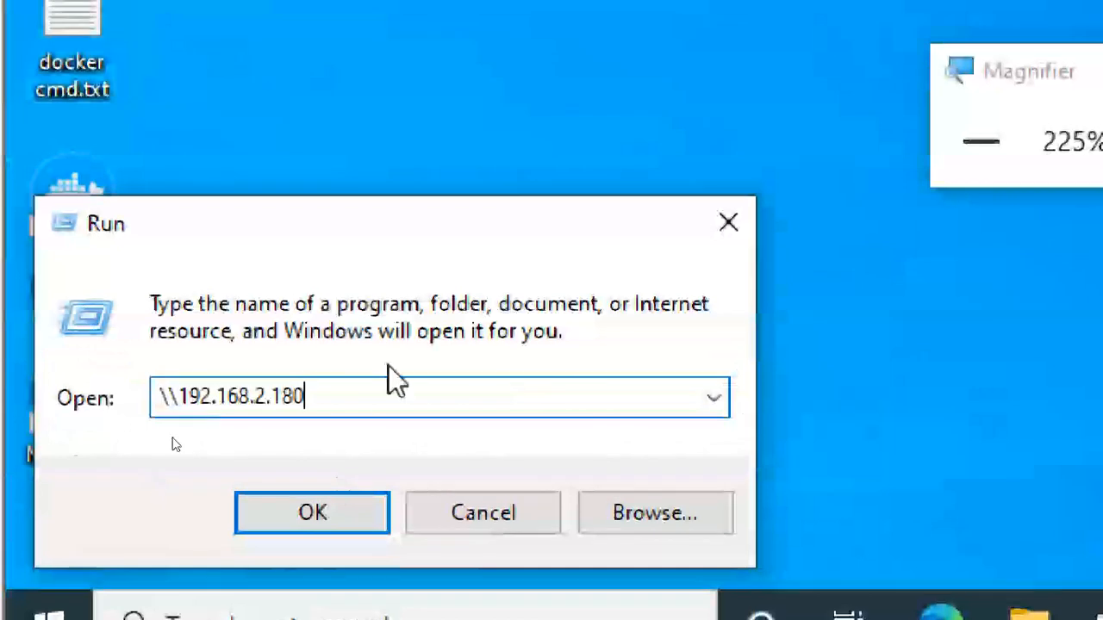
pyautogui.doubleClick(379, 394)
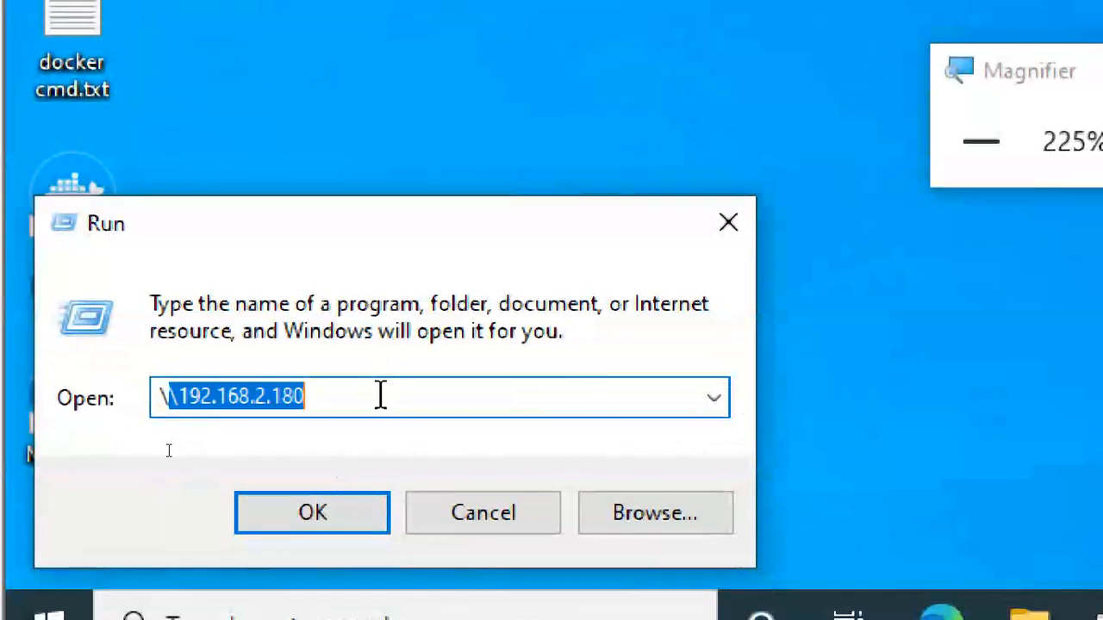
pyautogui.click(385, 391)
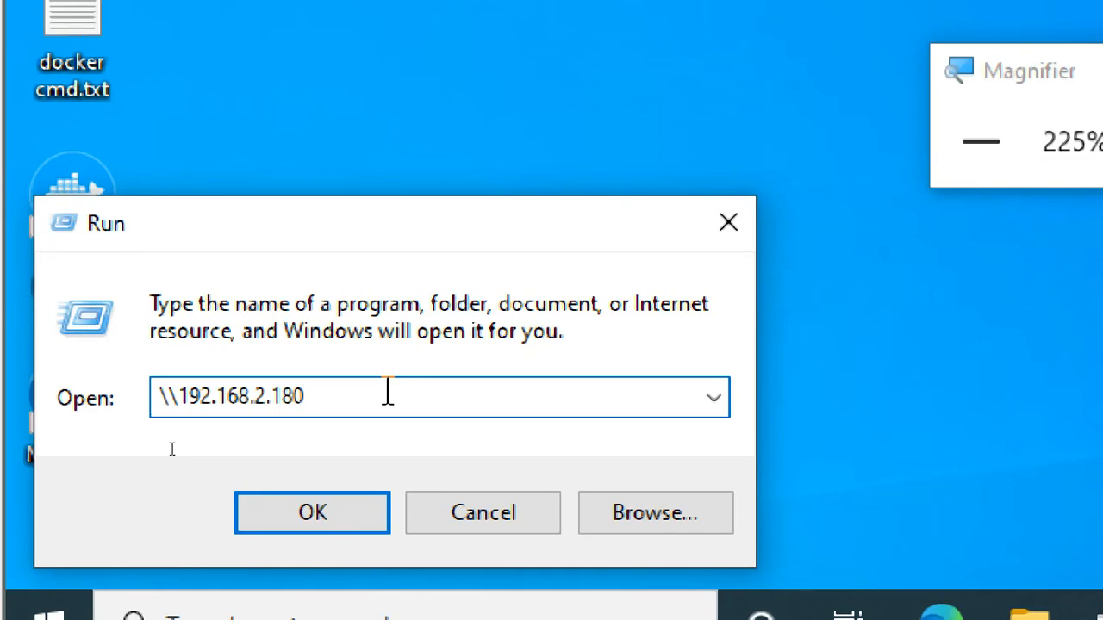
pyautogui.press('Return')
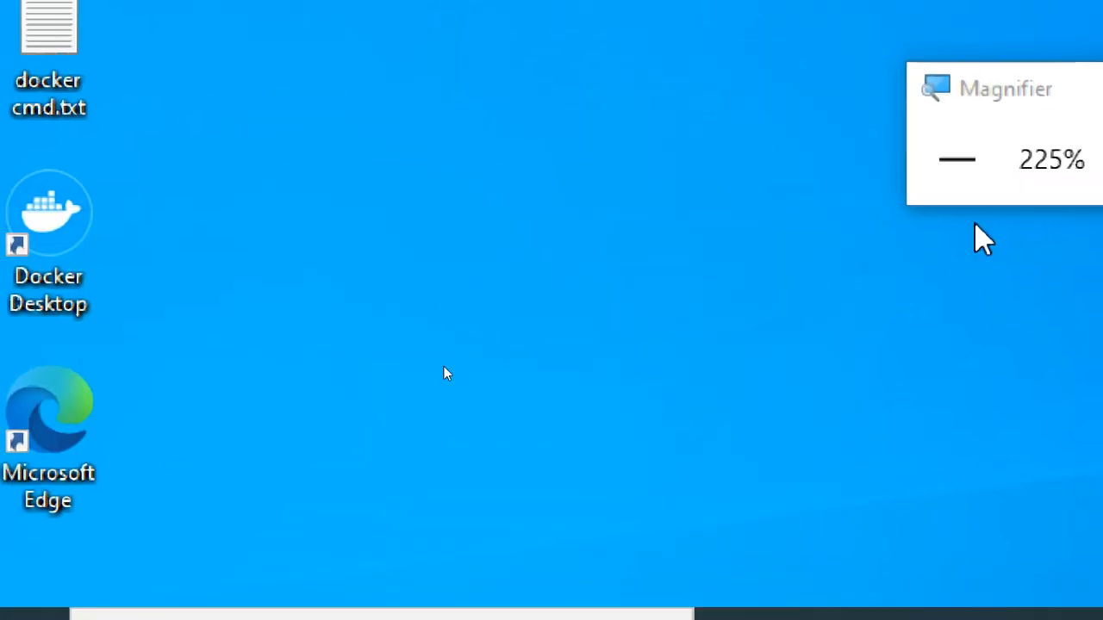
# Step: Reset the screen magnification to 100%, move the Magnifier window aside, and enlarge the view to 125%
pyautogui.click(920, 148)
pyautogui.click(827, 159)
pyautogui.click(741, 166)
pyautogui.click(687, 178)
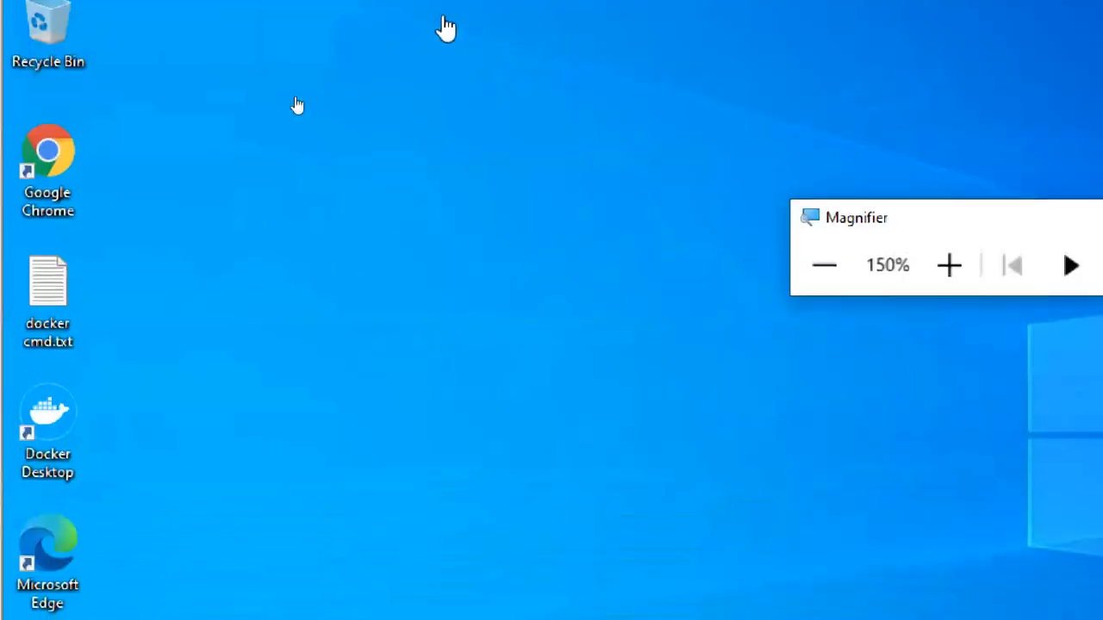
pyautogui.click(825, 267)
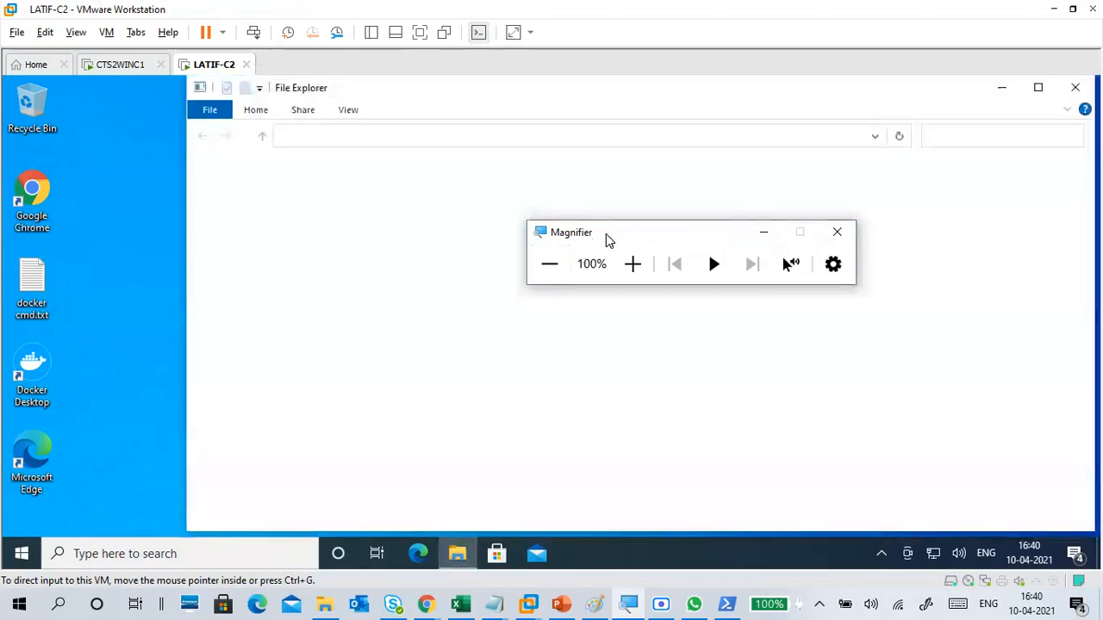
pyautogui.moveTo(609, 238); pyautogui.dragTo(951, 143)
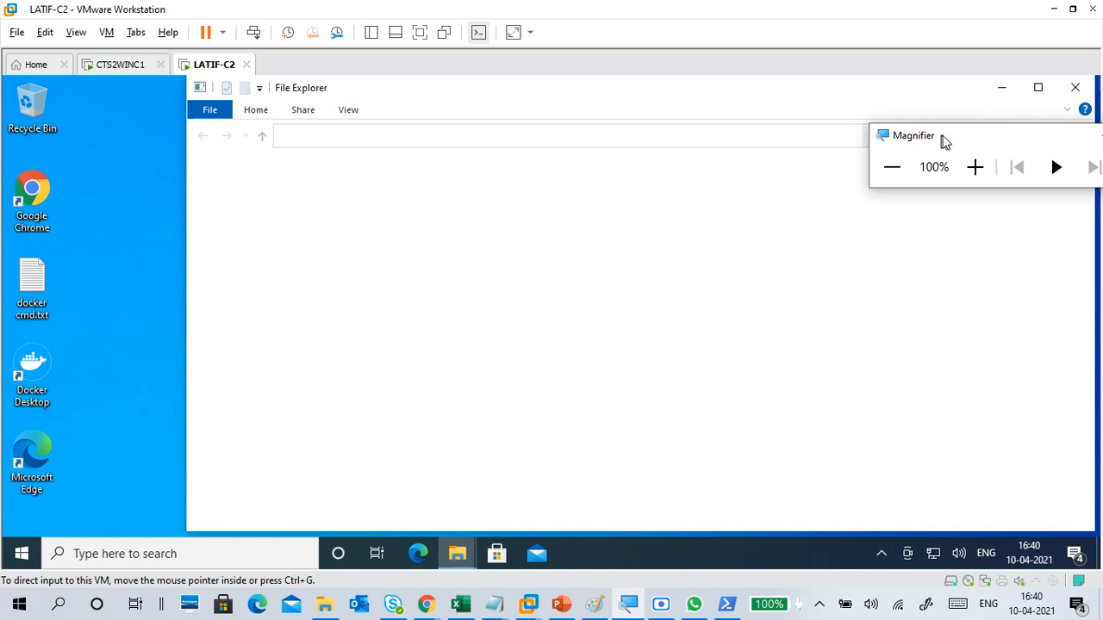
pyautogui.click(975, 168)
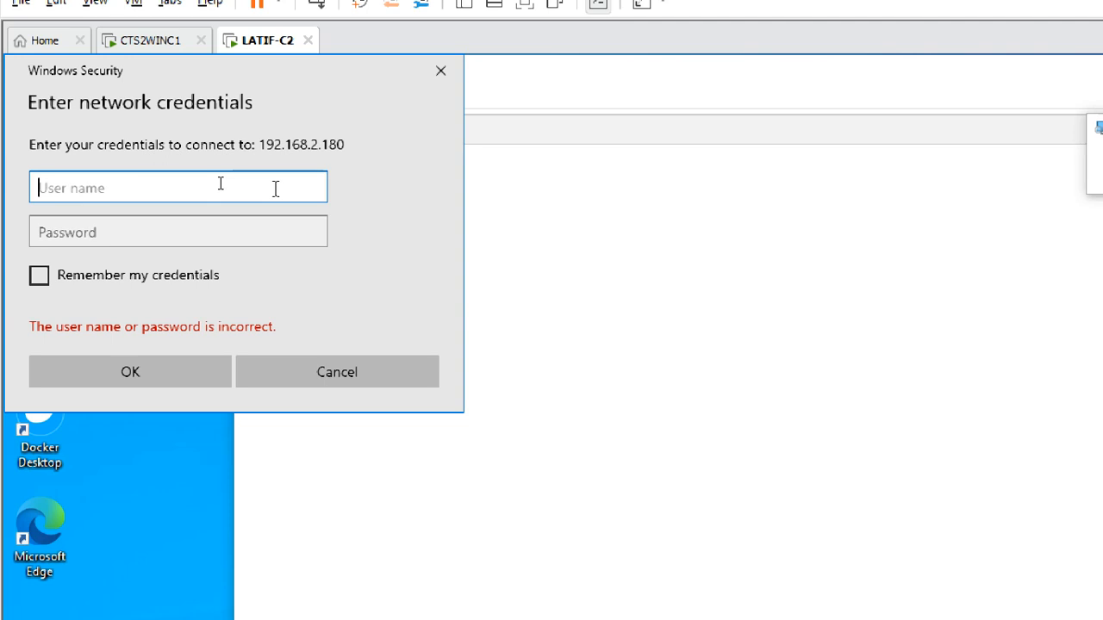
# Step: Sign in to 192.168.2.180 with the user name student1 and the account password
pyautogui.write('student1')
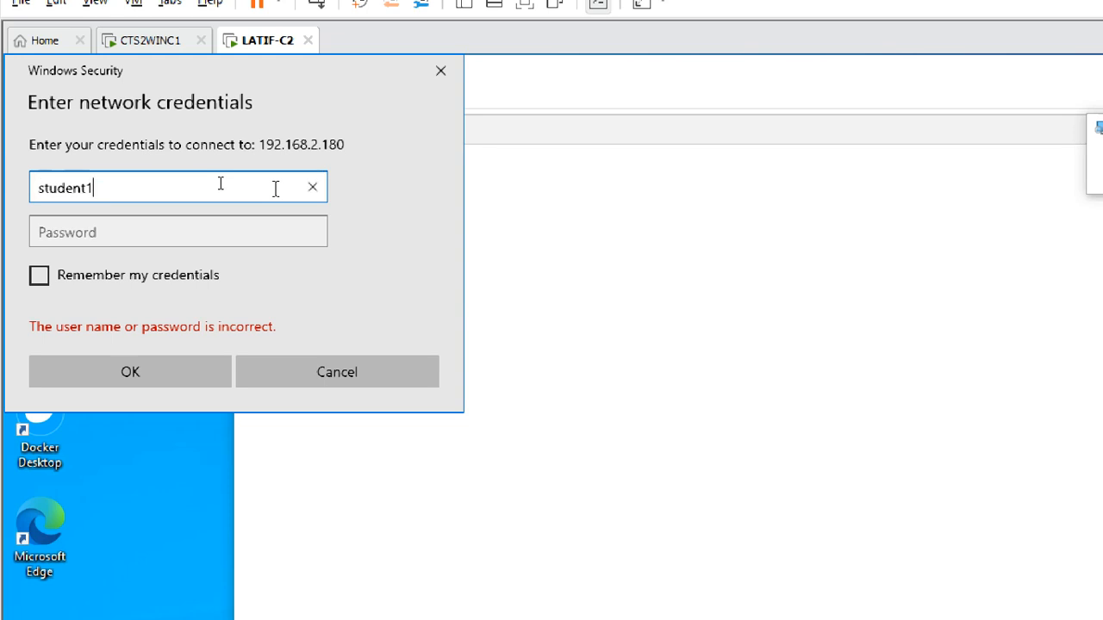
pyautogui.press('Return')
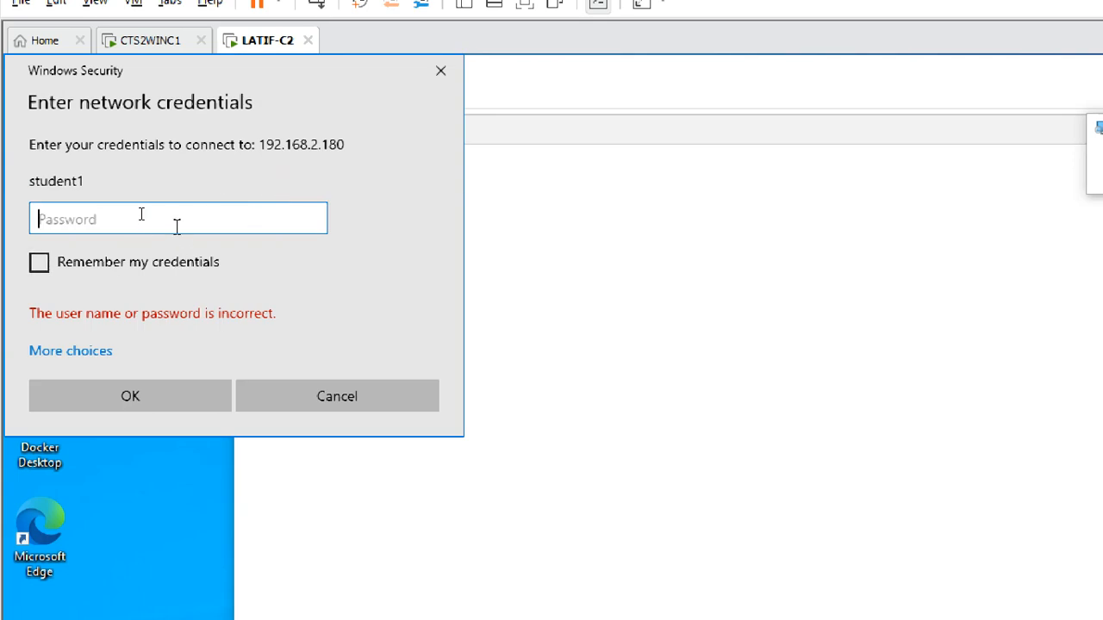
pyautogui.write('•••••••••')
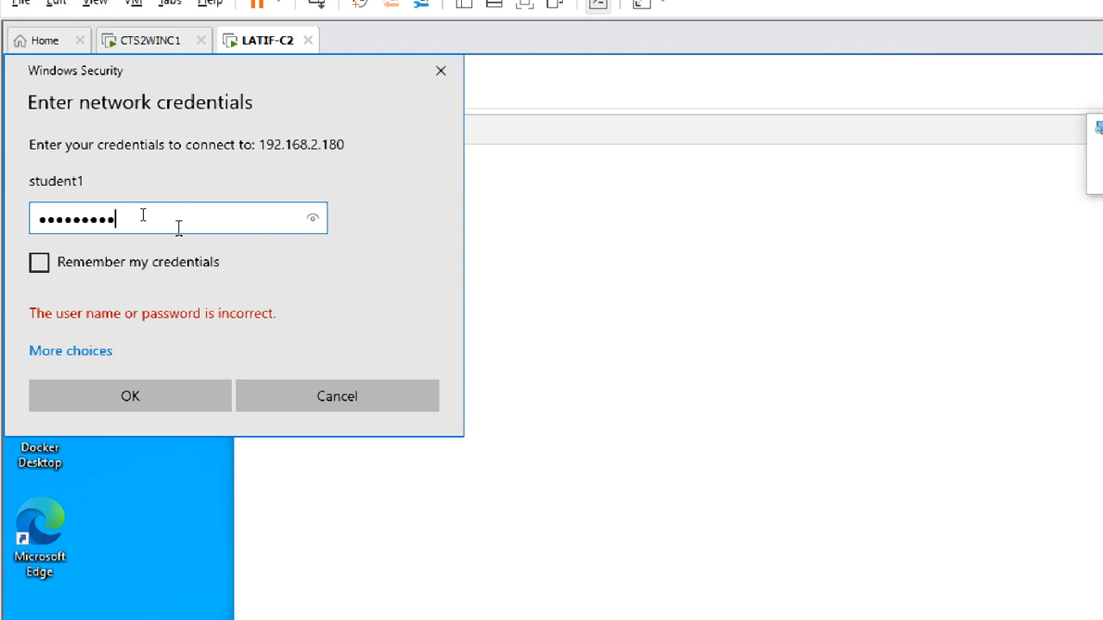
pyautogui.click(178, 396)
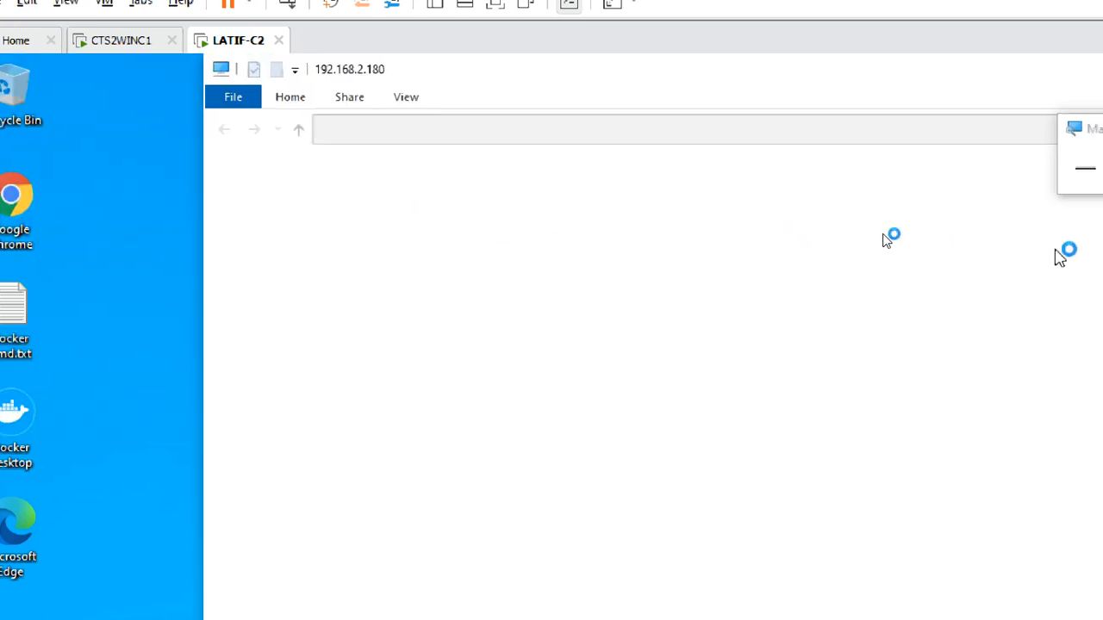
# Step: Open the data1 shared folder on 192.168.2.180 and view it at 150% magnification
pyautogui.click(945, 168)
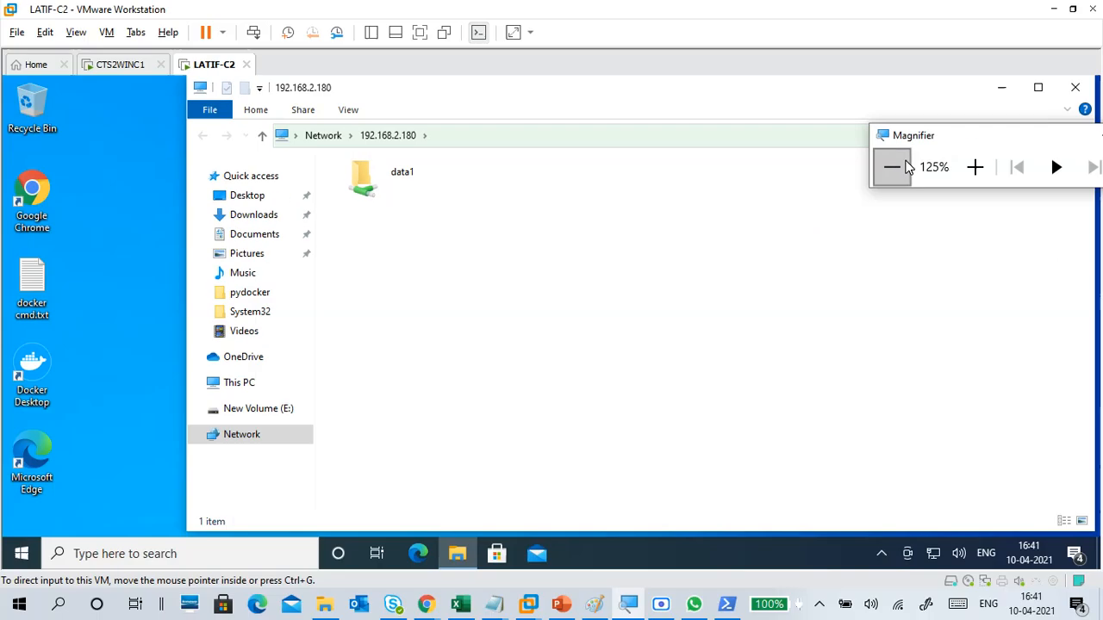
pyautogui.click(975, 167)
pyautogui.click(975, 167)
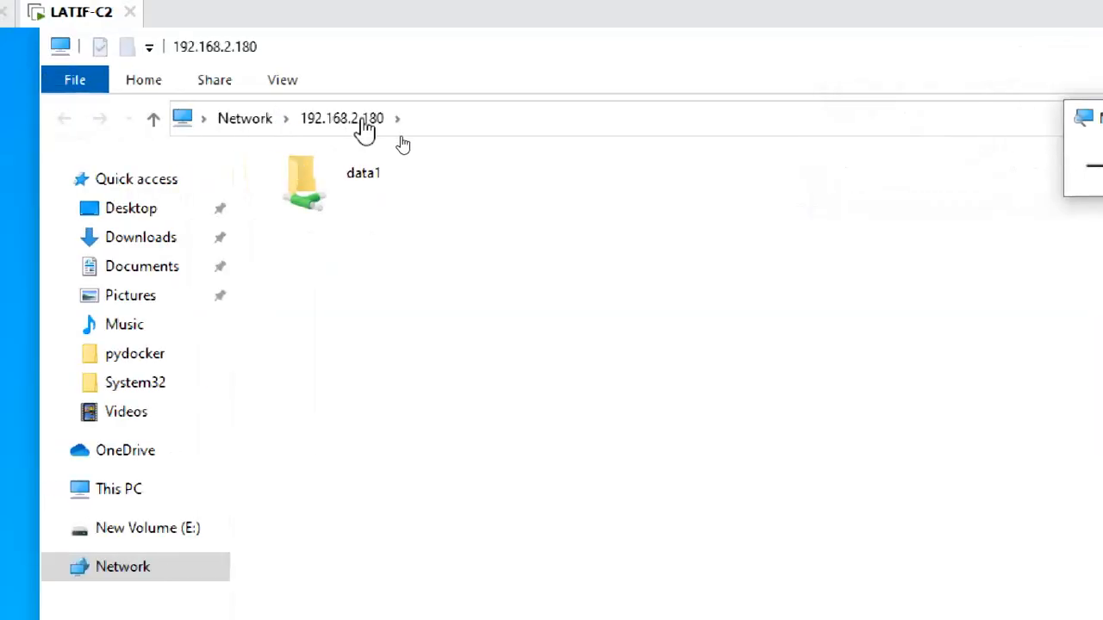
pyautogui.click(379, 183)
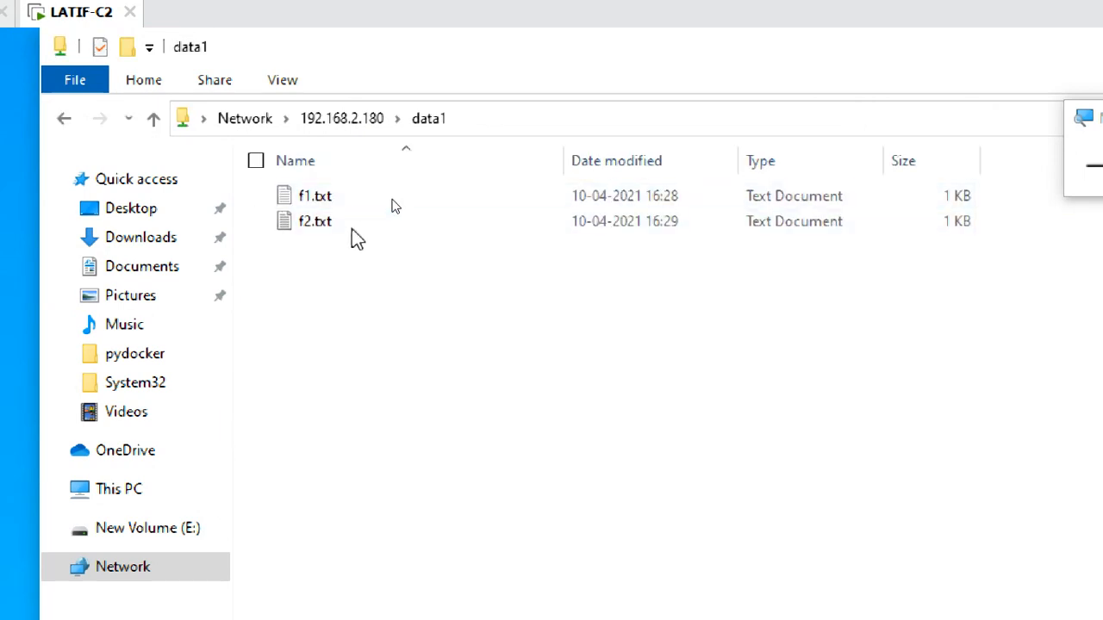
# Step: Open f1.txt from the data1 share to examine its text, and exit Notepad
pyautogui.doubleClick(388, 195)
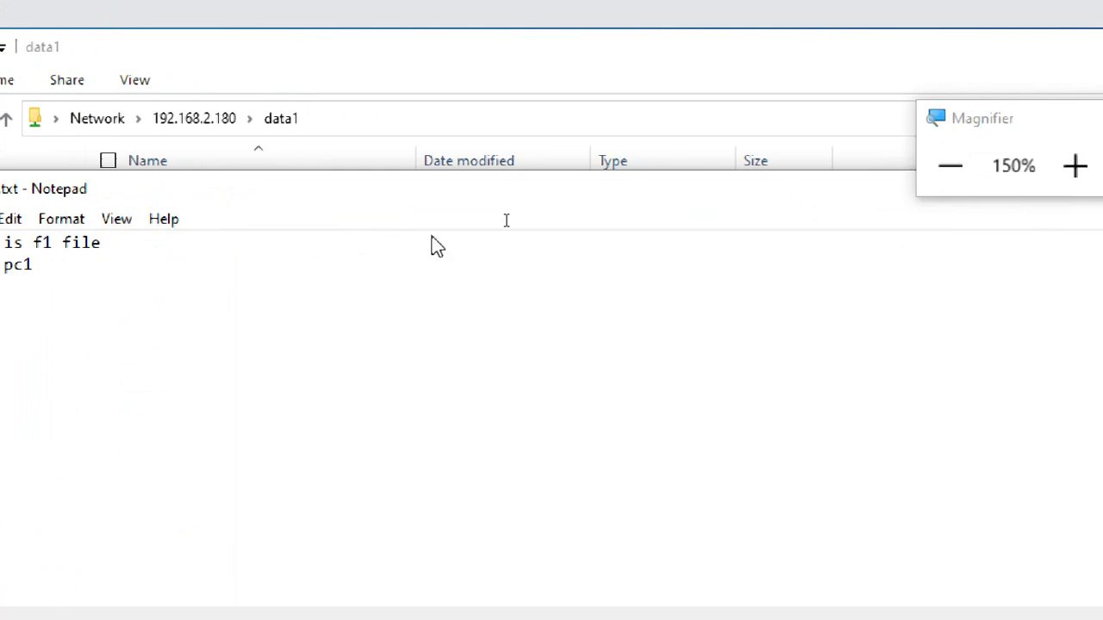
pyautogui.click(183, 222)
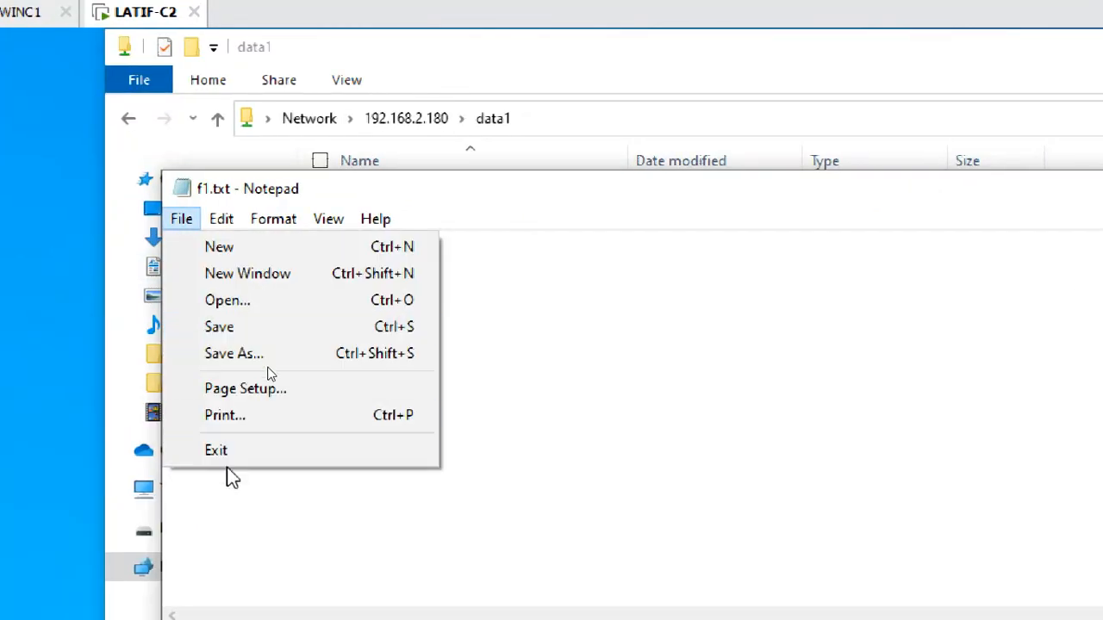
pyautogui.click(594, 458)
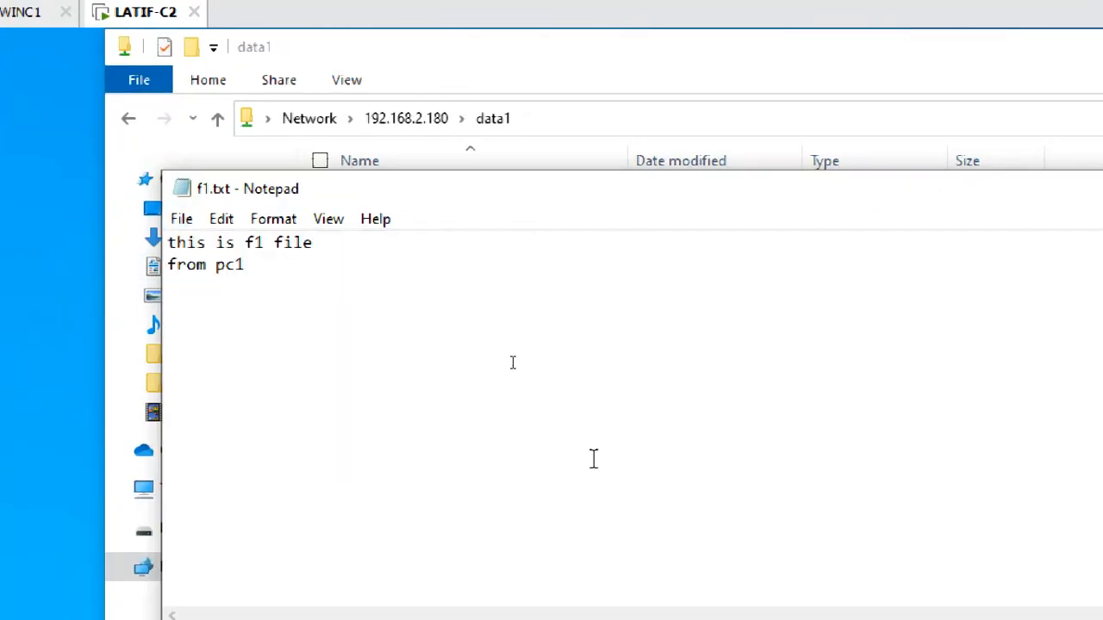
pyautogui.click(183, 221)
pyautogui.click(218, 453)
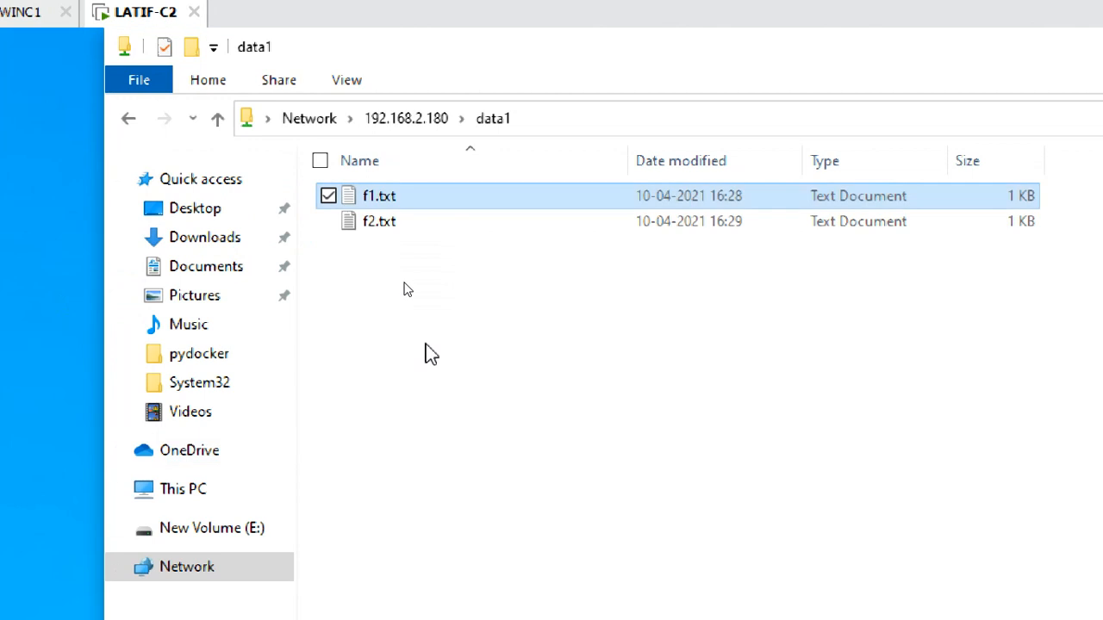
# Step: Create a text document named f3.txt in the data1 share
pyautogui.rightClick(447, 295)
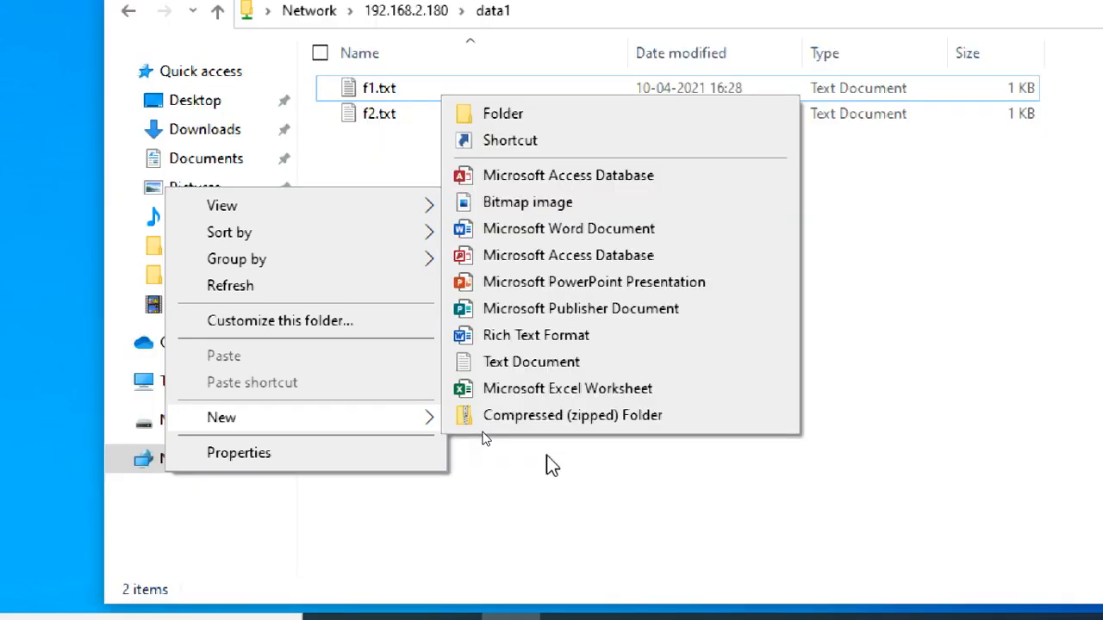
pyautogui.click(530, 364)
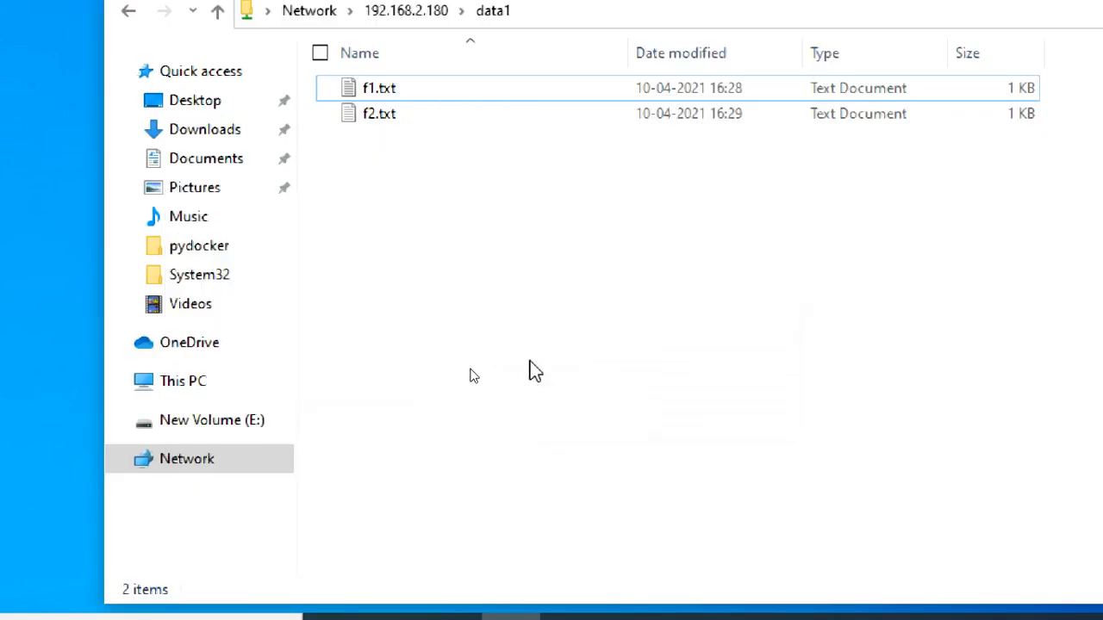
pyautogui.write('f')
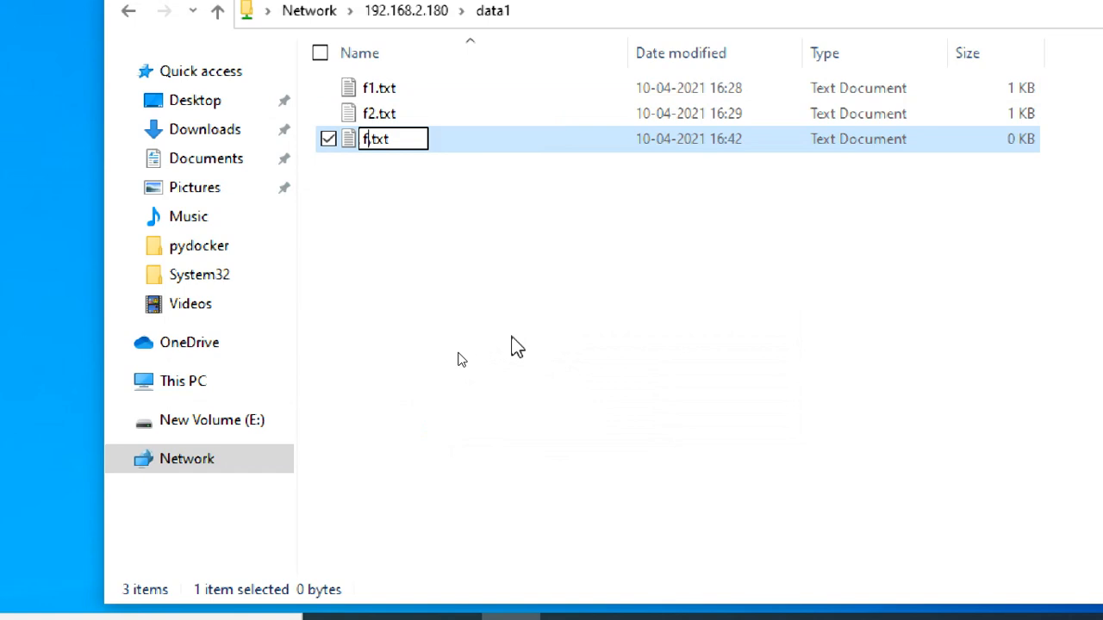
pyautogui.write('3')
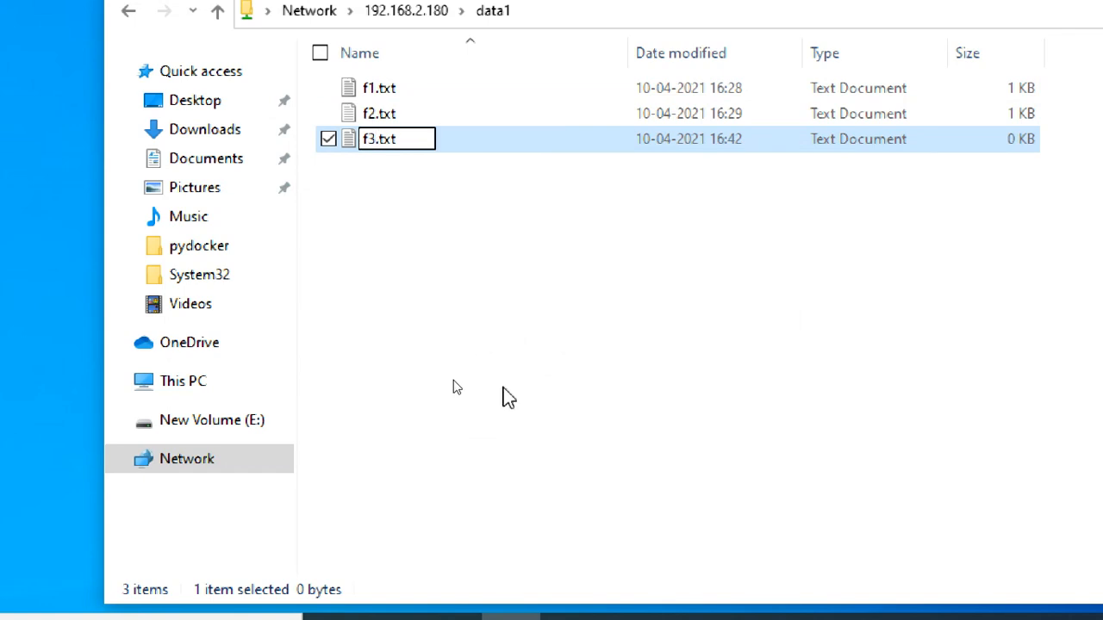
pyautogui.click(486, 217)
pyautogui.click(454, 148)
# Step: Open f3.txt from the share and enter the text "this is f3 file from pc2"
pyautogui.doubleClick(454, 152)
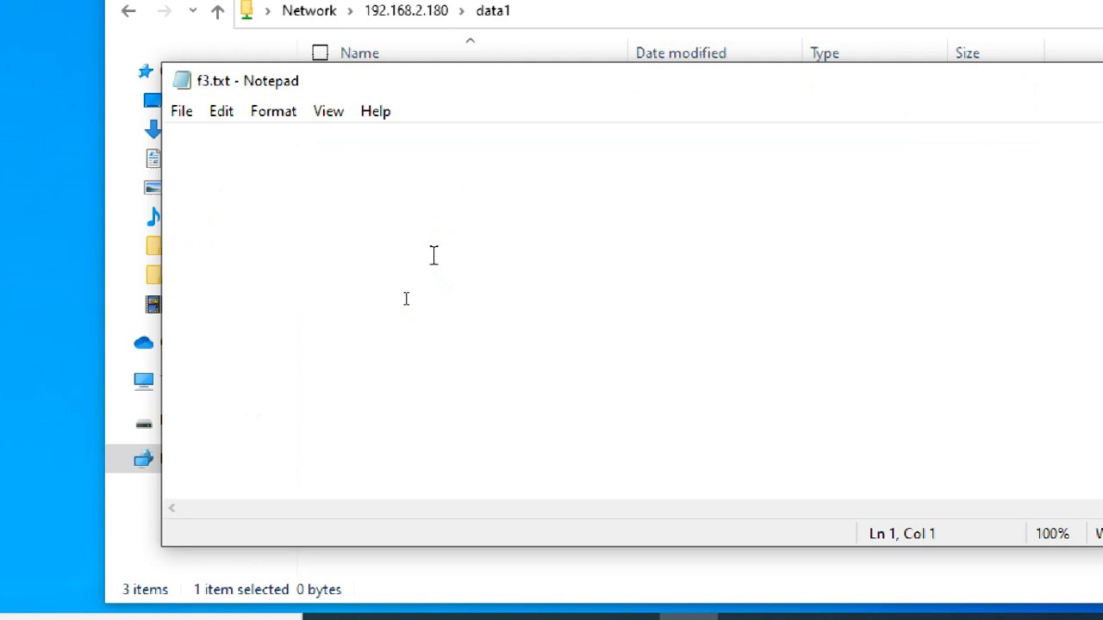
pyautogui.write('this is ')
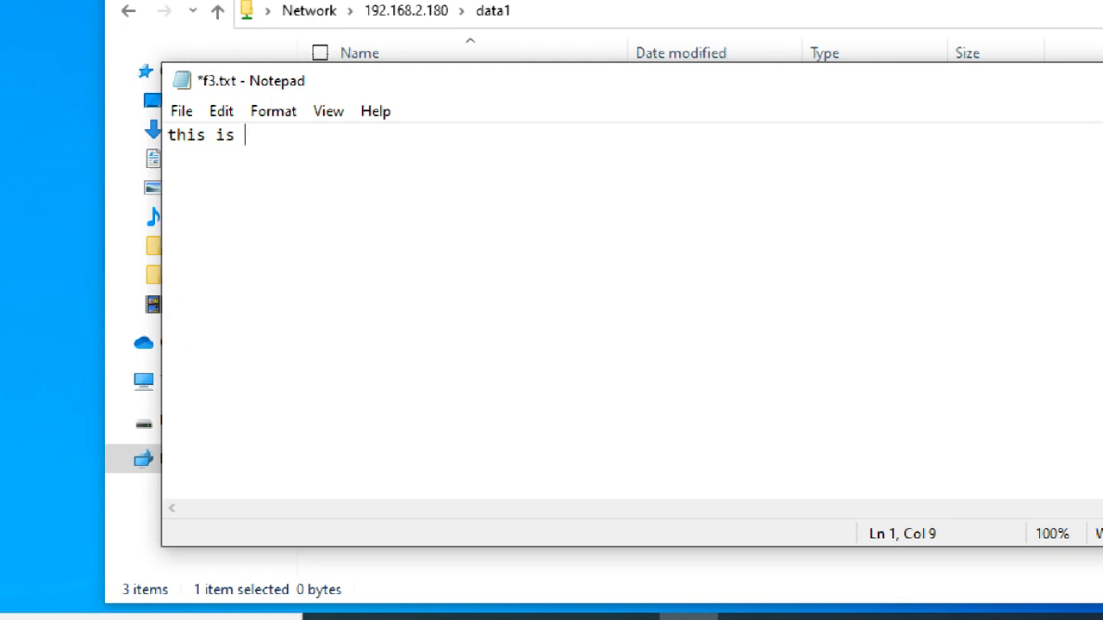
pyautogui.write('f3 file f')
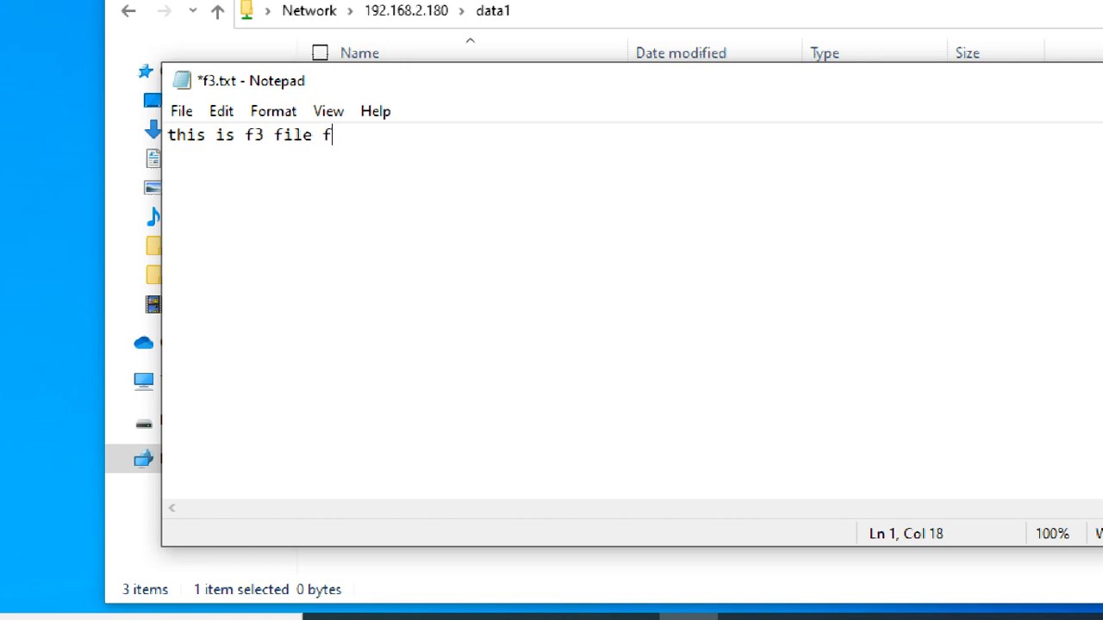
pyautogui.write('rom pc2')
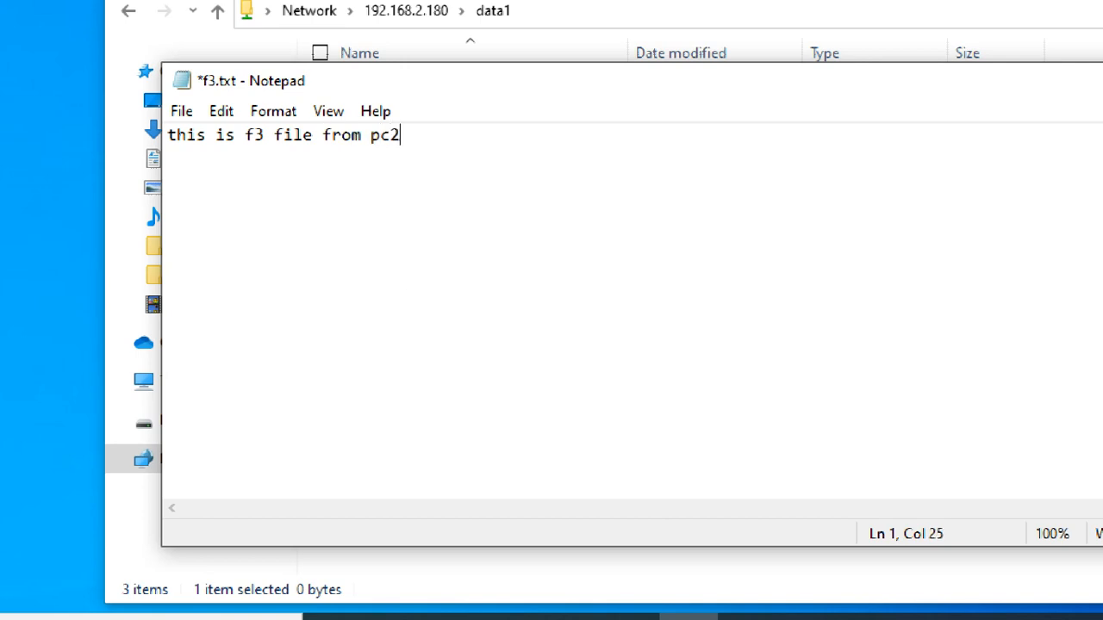
# Step: Save the changes to f3.txt and exit Notepad
pyautogui.click(181, 111)
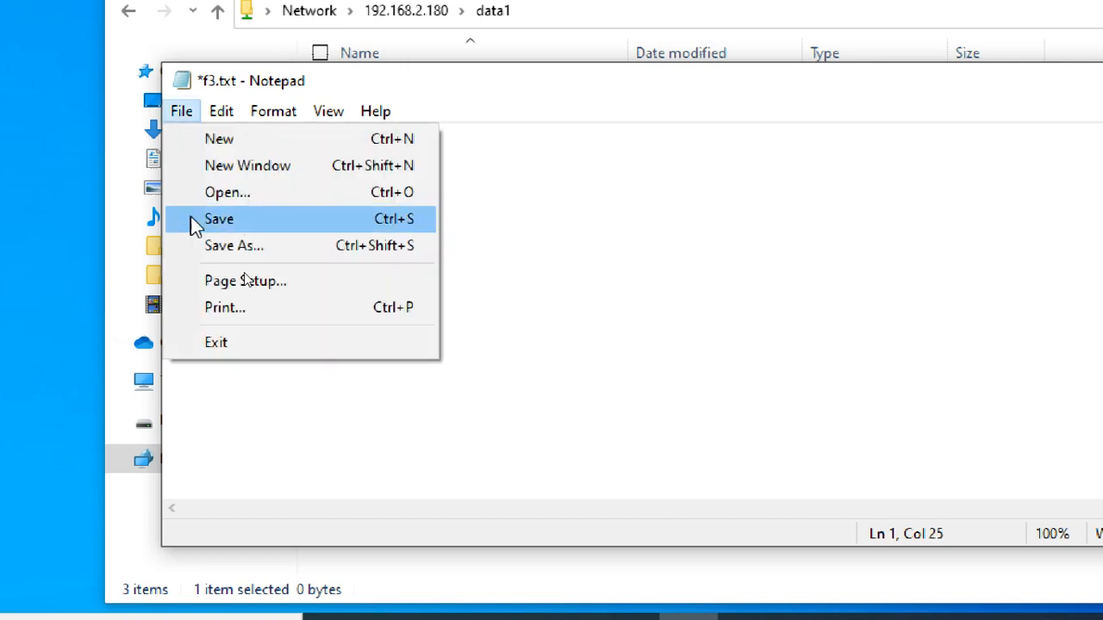
pyautogui.click(191, 218)
pyautogui.click(380, 216)
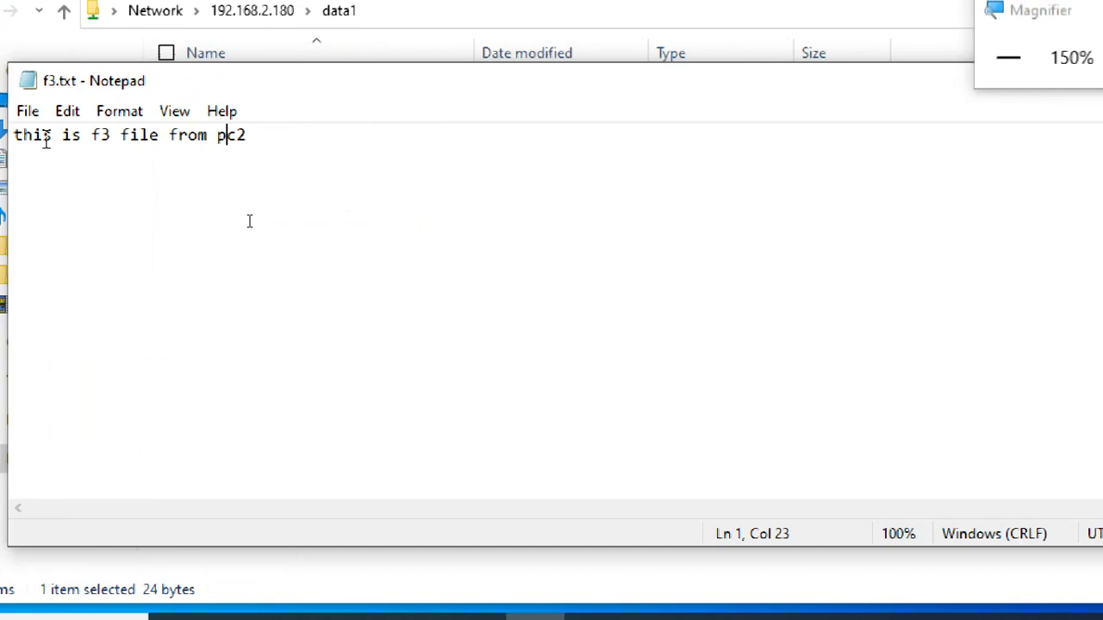
pyautogui.click(182, 113)
pyautogui.click(69, 342)
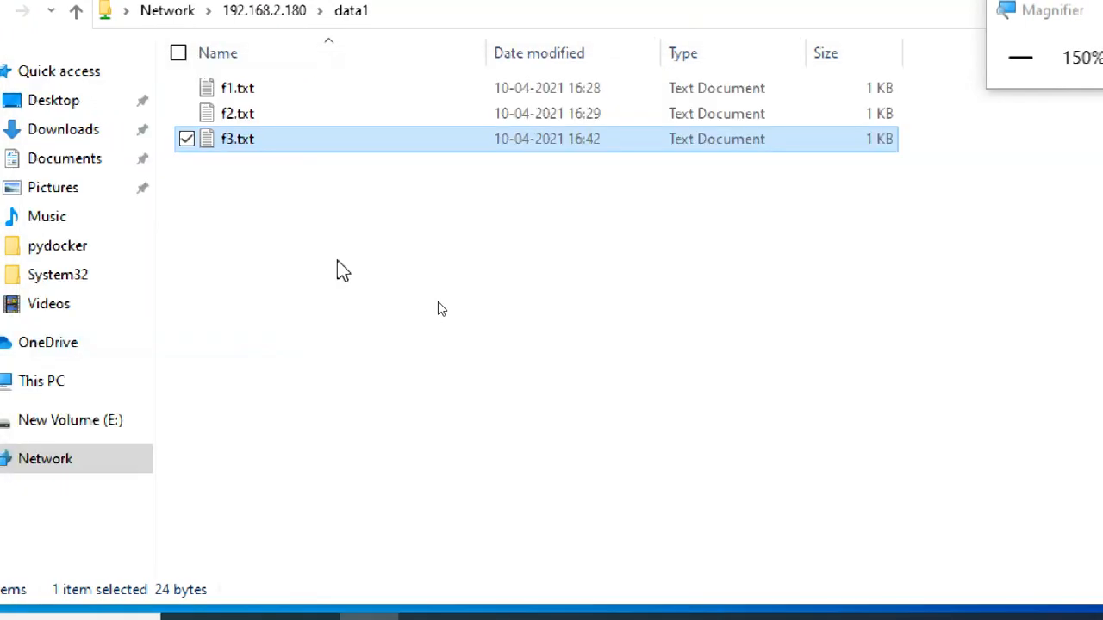
# Step: Switch to the CTS2WINC1 virtual machine and open the data1 folder on its desktop
pyautogui.click(1020, 57)
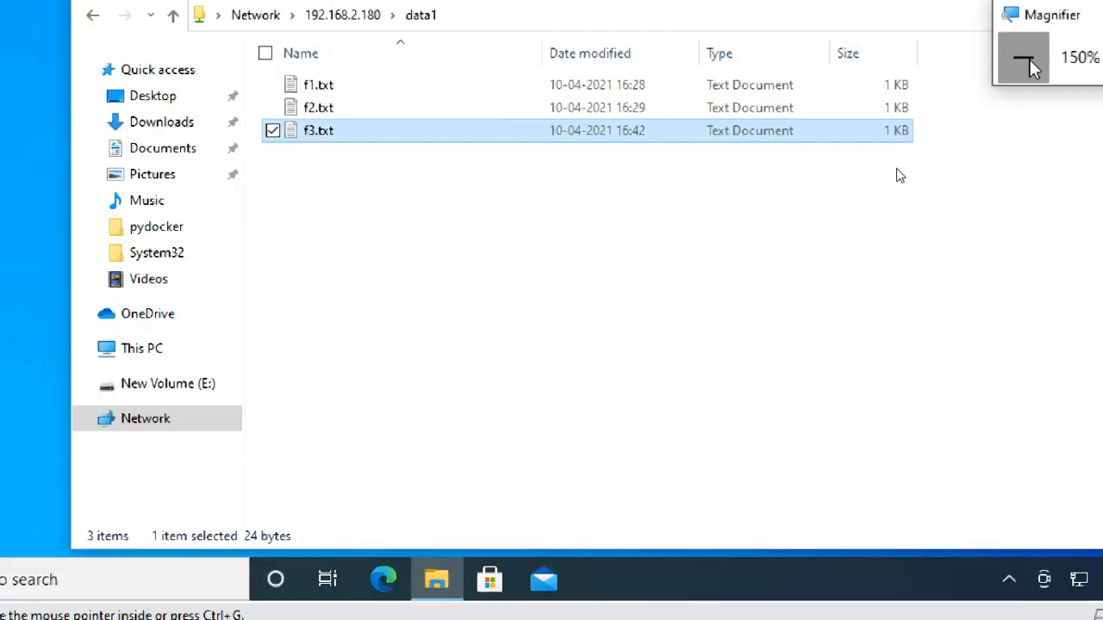
pyautogui.click(449, 290)
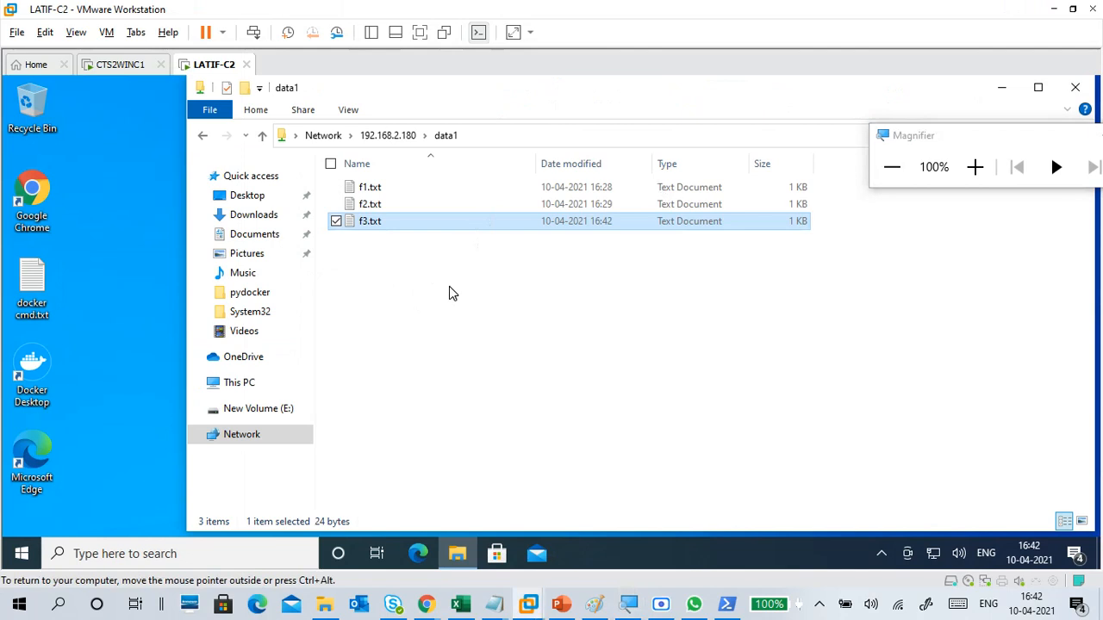
pyautogui.click(126, 65)
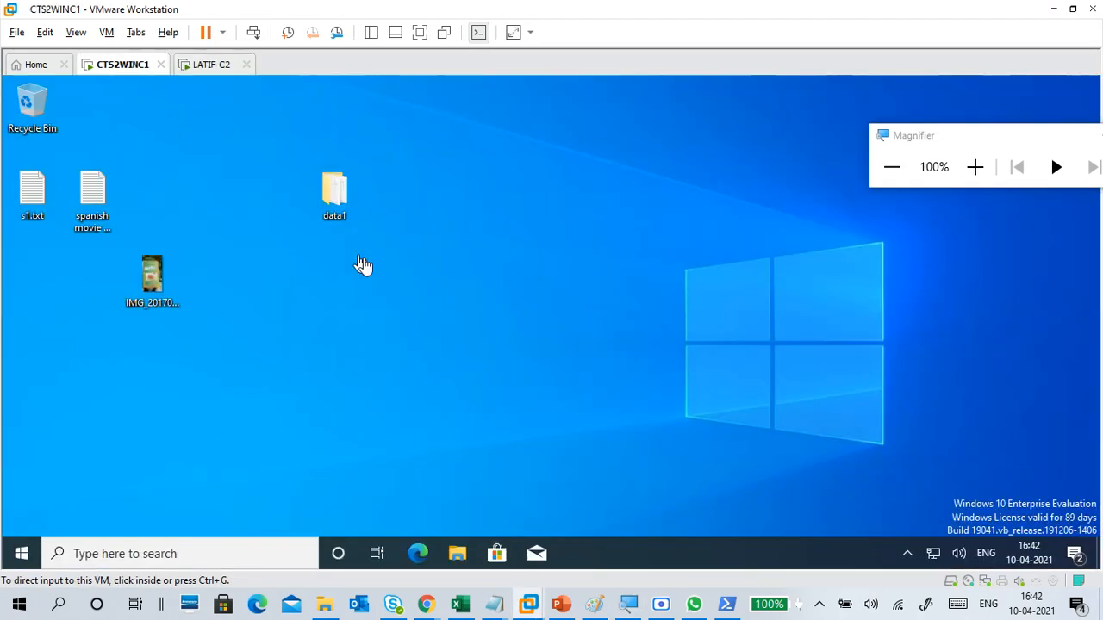
pyautogui.click(336, 193)
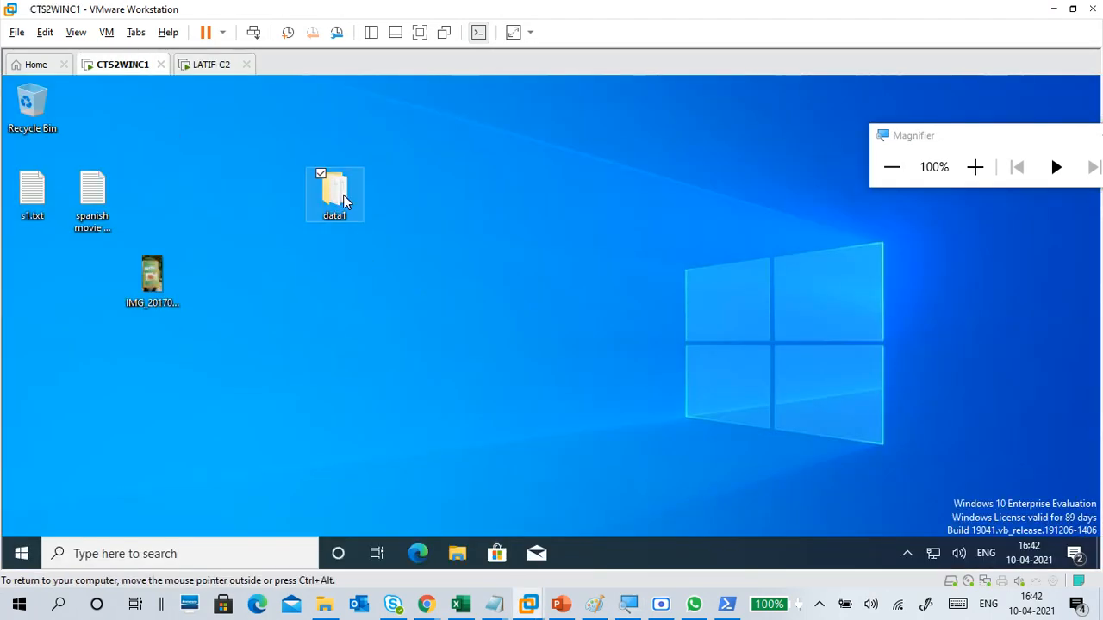
pyautogui.press('Return')
pyautogui.click(975, 167)
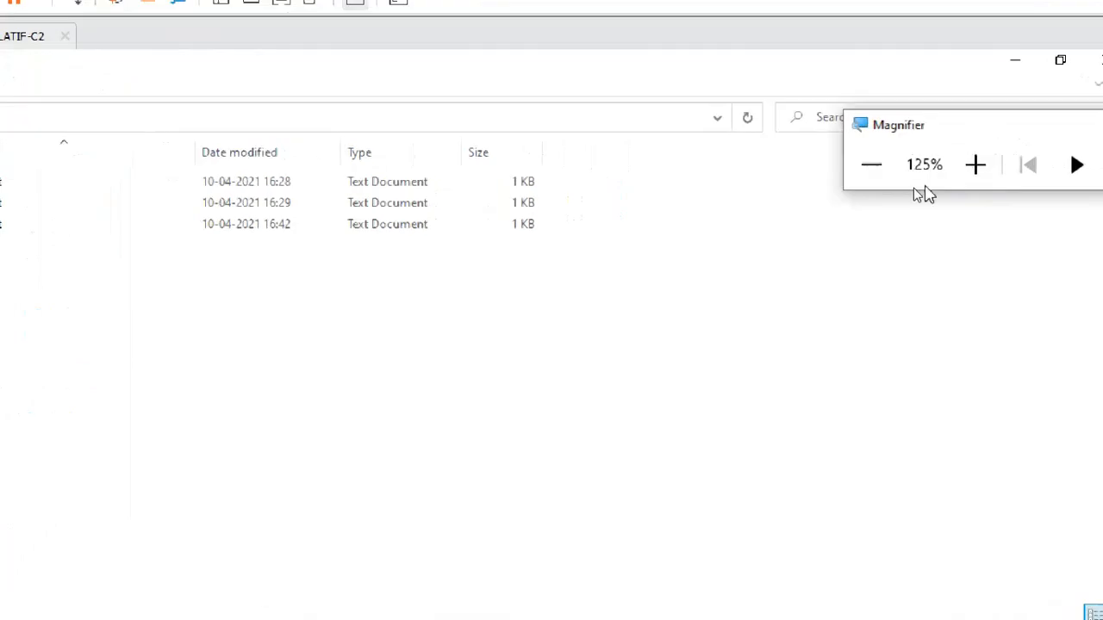
# Step: Open f3.txt in the local data1 folder to examine its text, and close the file and the folder
pyautogui.click(244, 236)
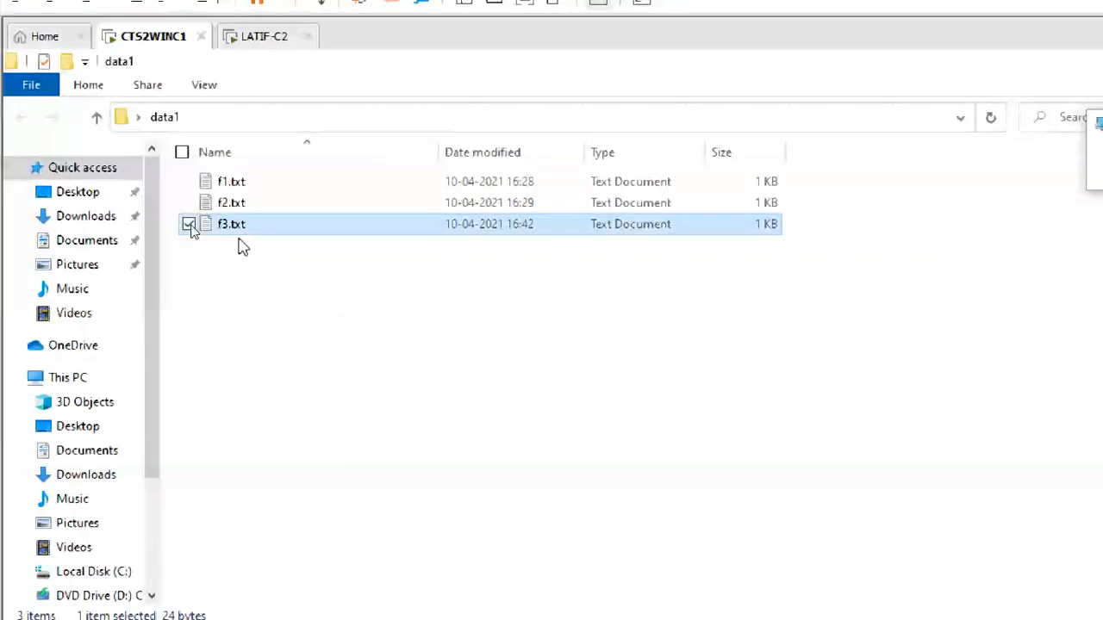
pyautogui.doubleClick(248, 232)
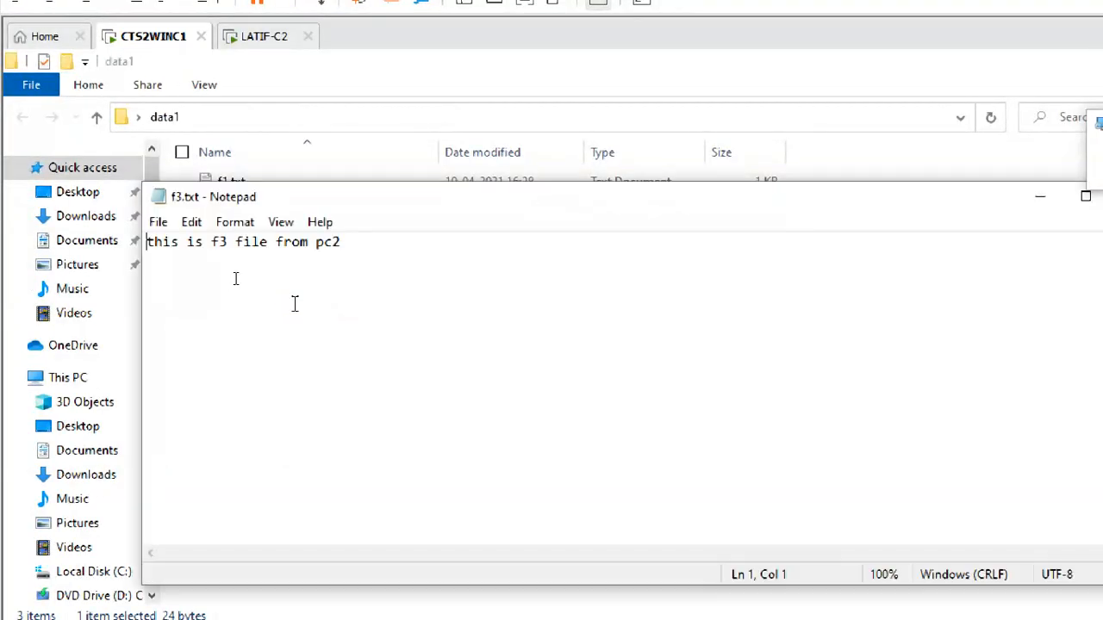
pyautogui.click(228, 243)
pyautogui.click(420, 244)
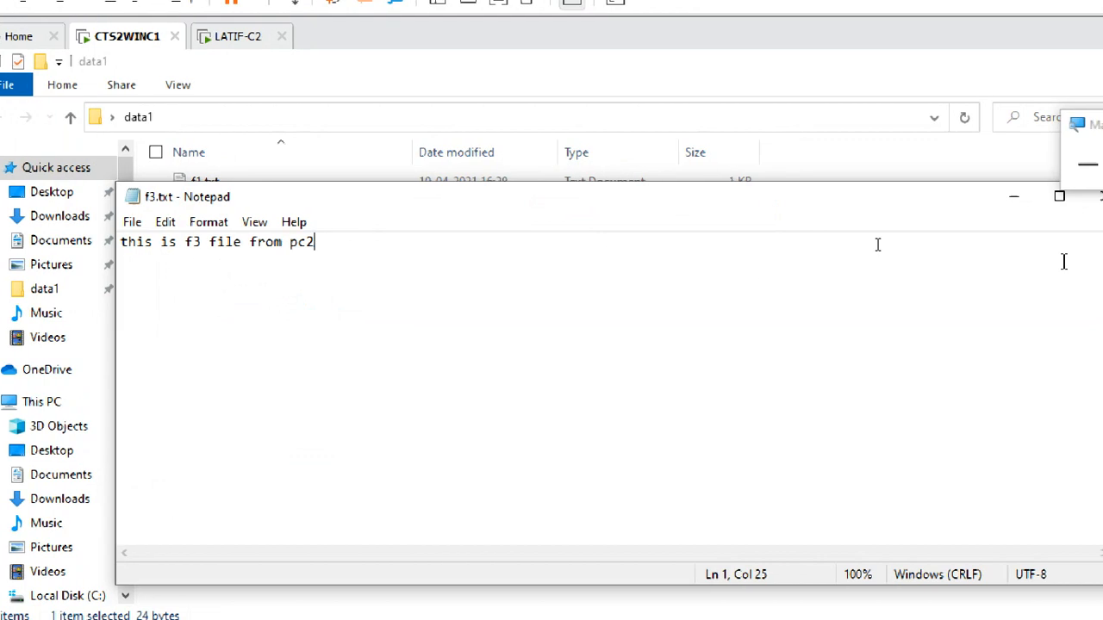
pyautogui.click(1005, 196)
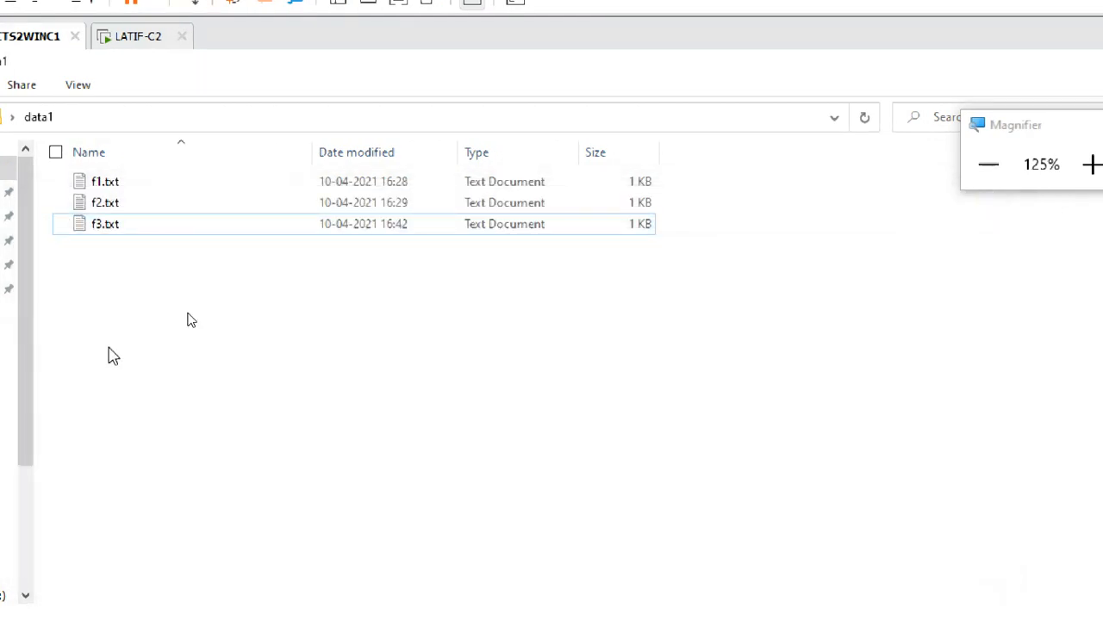
pyautogui.click(1077, 57)
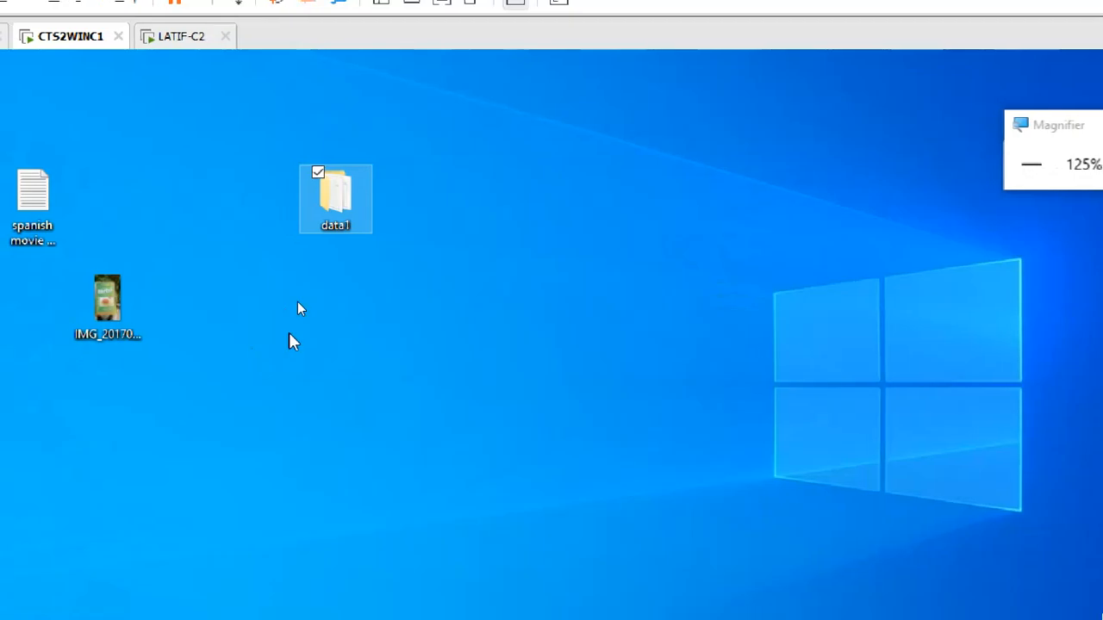
pyautogui.click(288, 336)
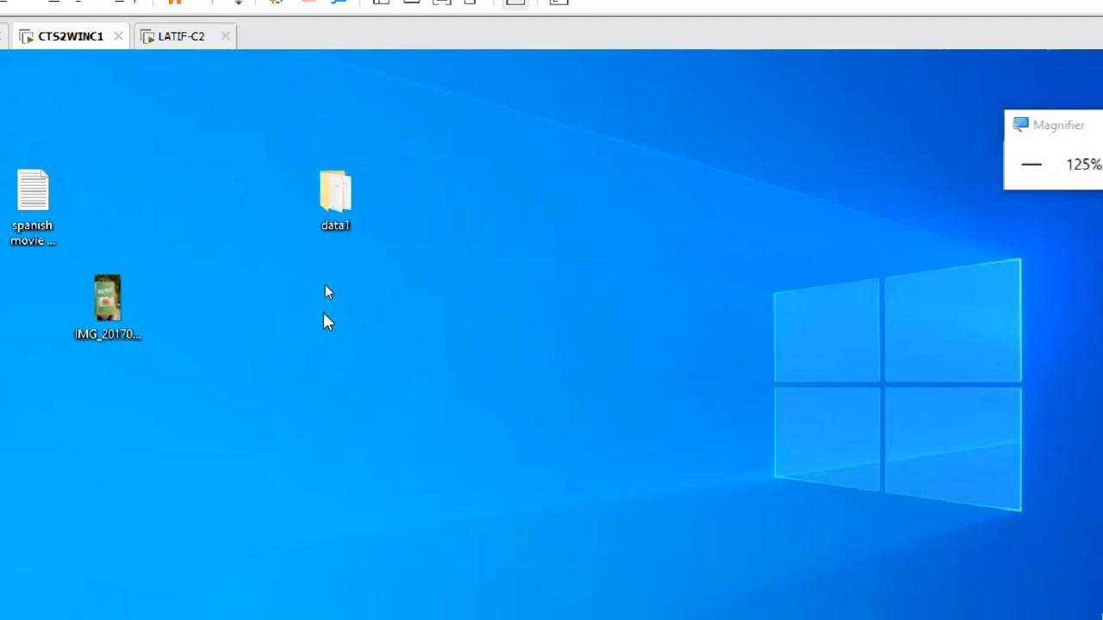
pyautogui.click(1031, 165)
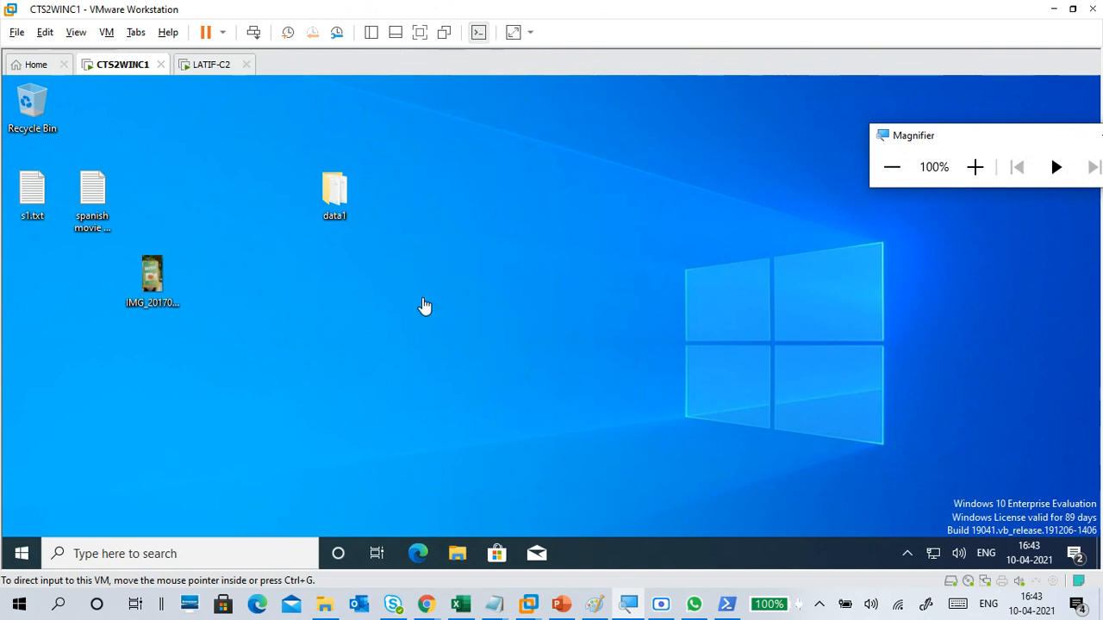
pyautogui.click(456, 281)
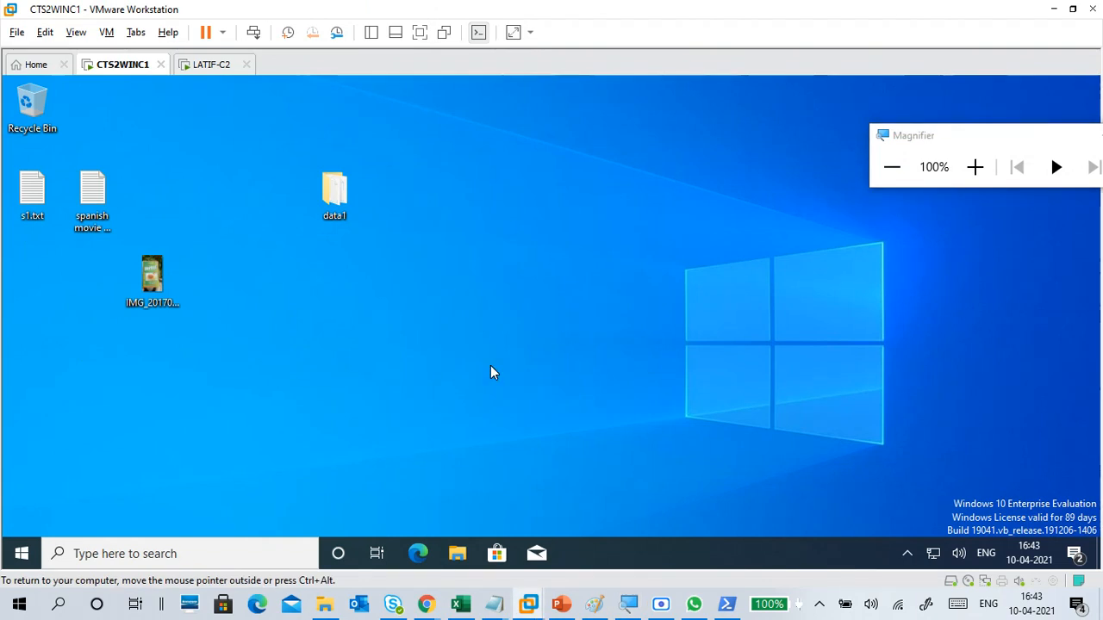
# Step: Switch to the untitled Notepad notes and add the line "username:student1" below the pc2 run command
pyautogui.moveTo(494, 604)
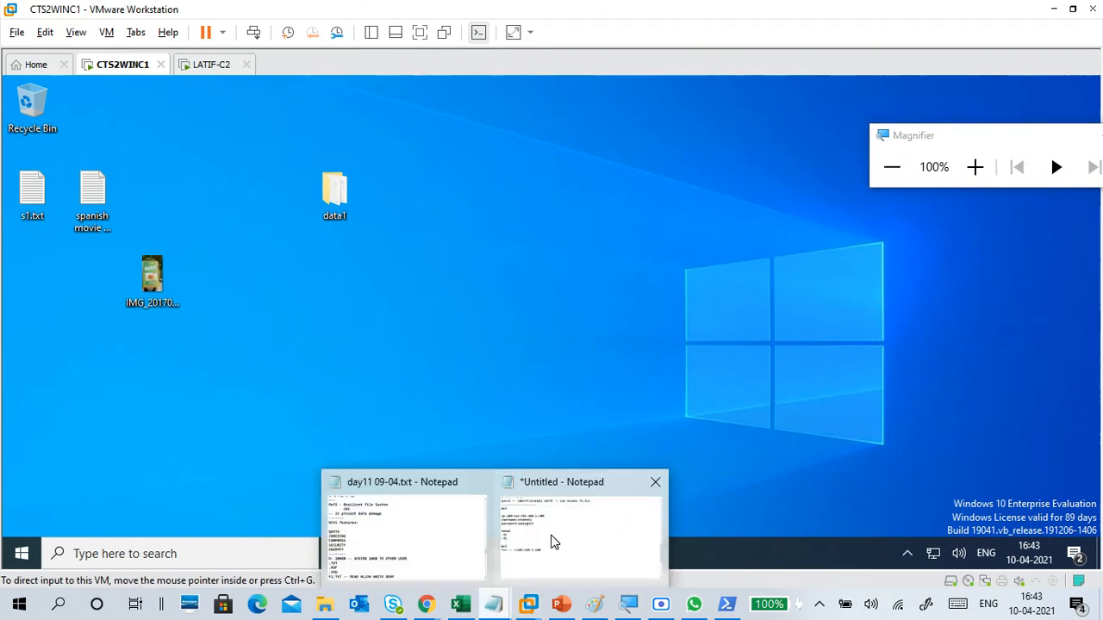
pyautogui.click(554, 541)
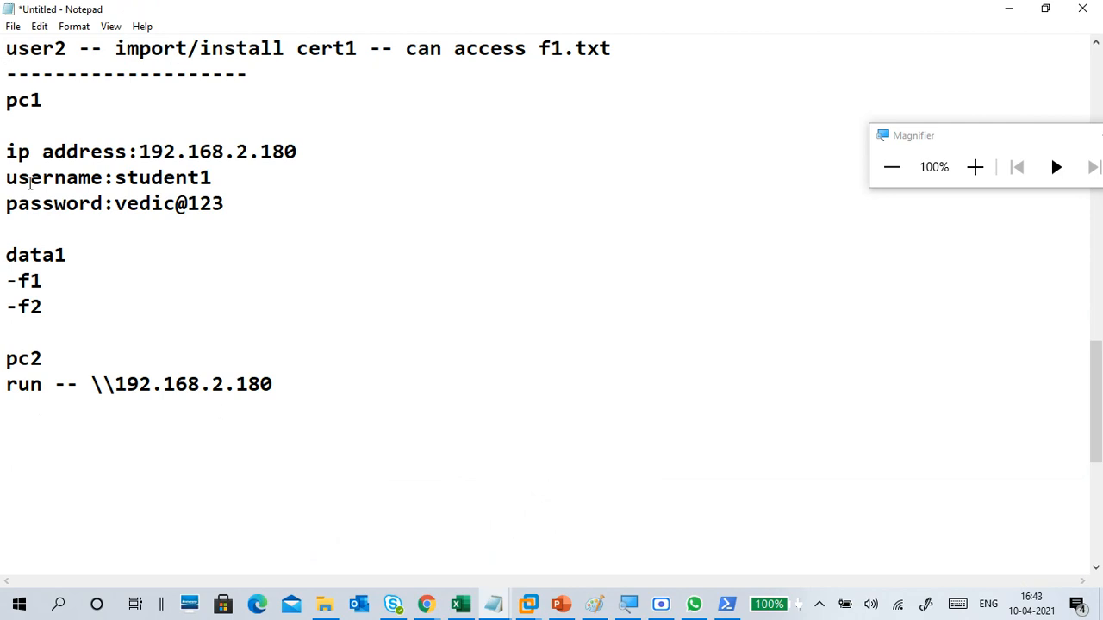
pyautogui.moveTo(11, 159); pyautogui.dragTo(306, 374)
pyautogui.click(308, 379)
pyautogui.click(211, 416)
pyautogui.write('username:')
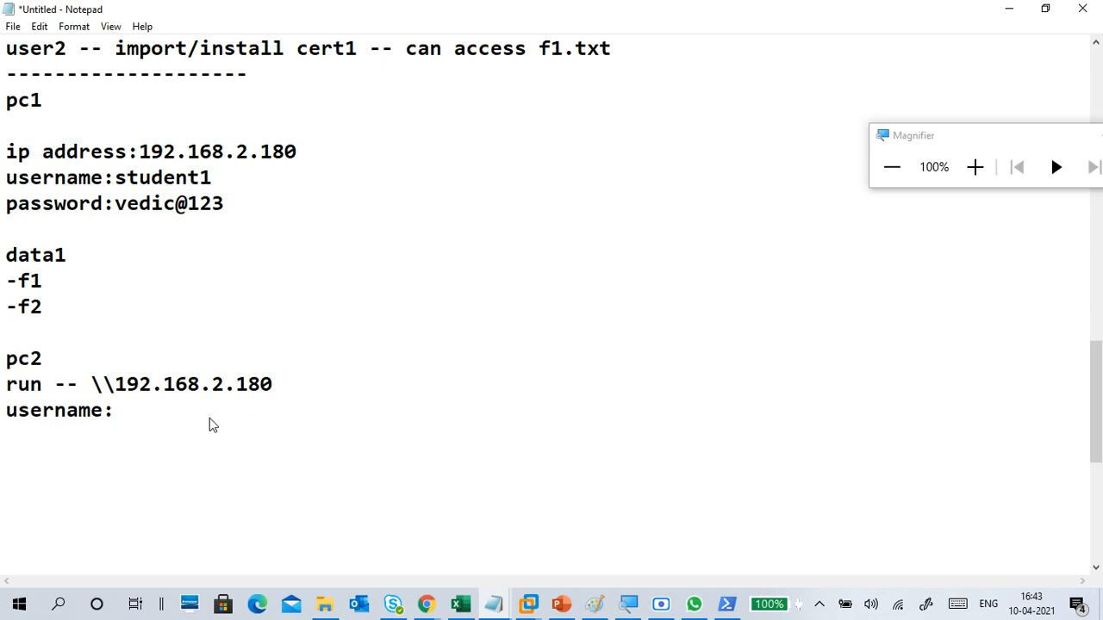
pyautogui.write('stuen')
pyautogui.press('BackSpace')
pyautogui.press('BackSpace')
pyautogui.press('BackSpace')
pyautogui.write('udepasswor')
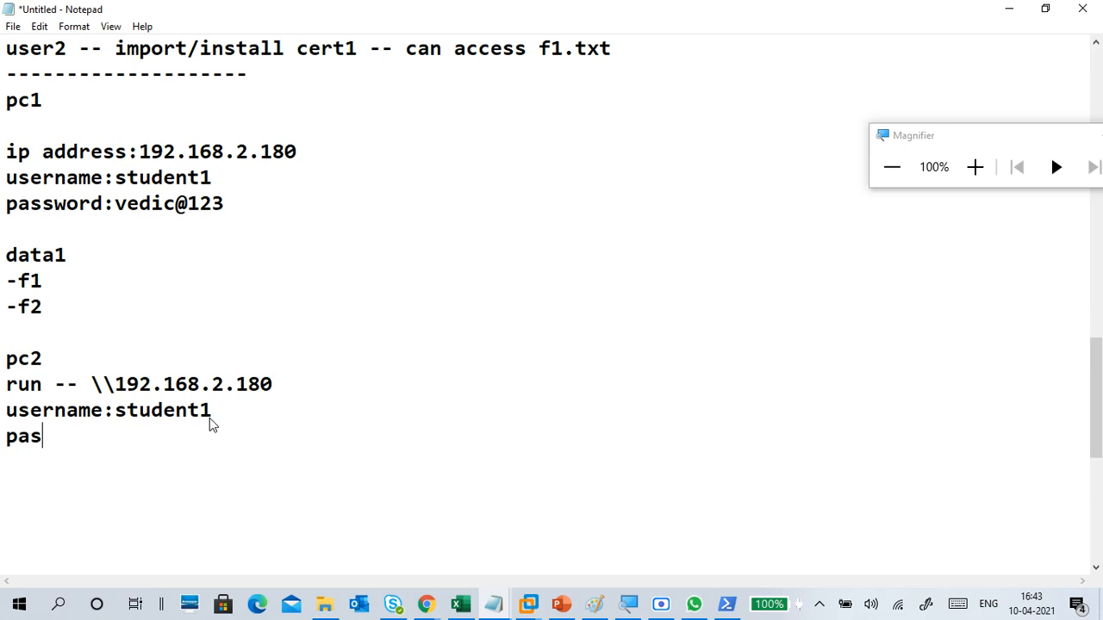
# Step: Add a password line with the account password from the pc1 notes, start a dashed separator, and minimize the notes
pyautogui.press('BackSpace')
pyautogui.press('BackSpace')
pyautogui.write('ord')
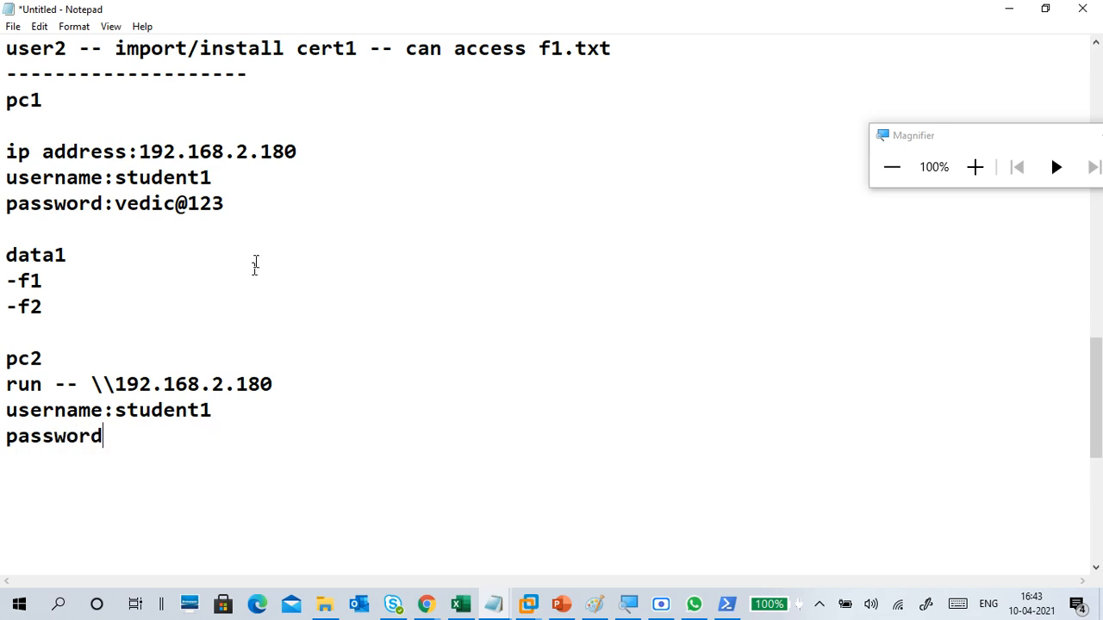
pyautogui.moveTo(248, 218); pyautogui.dragTo(116, 200)
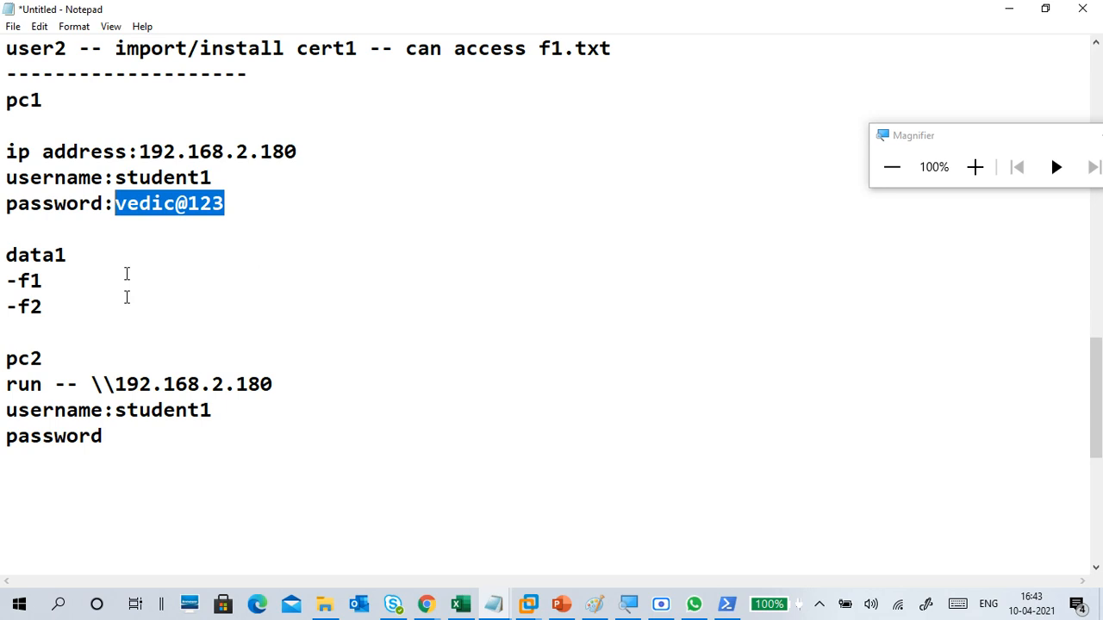
pyautogui.click(129, 441)
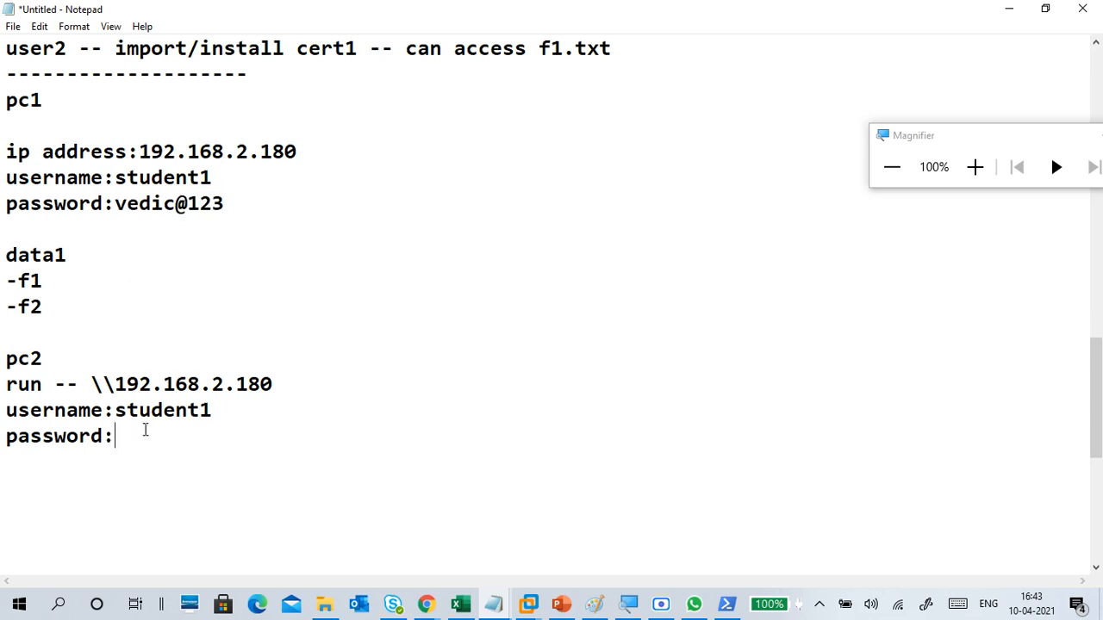
pyautogui.write('--')
pyautogui.click(1009, 8)
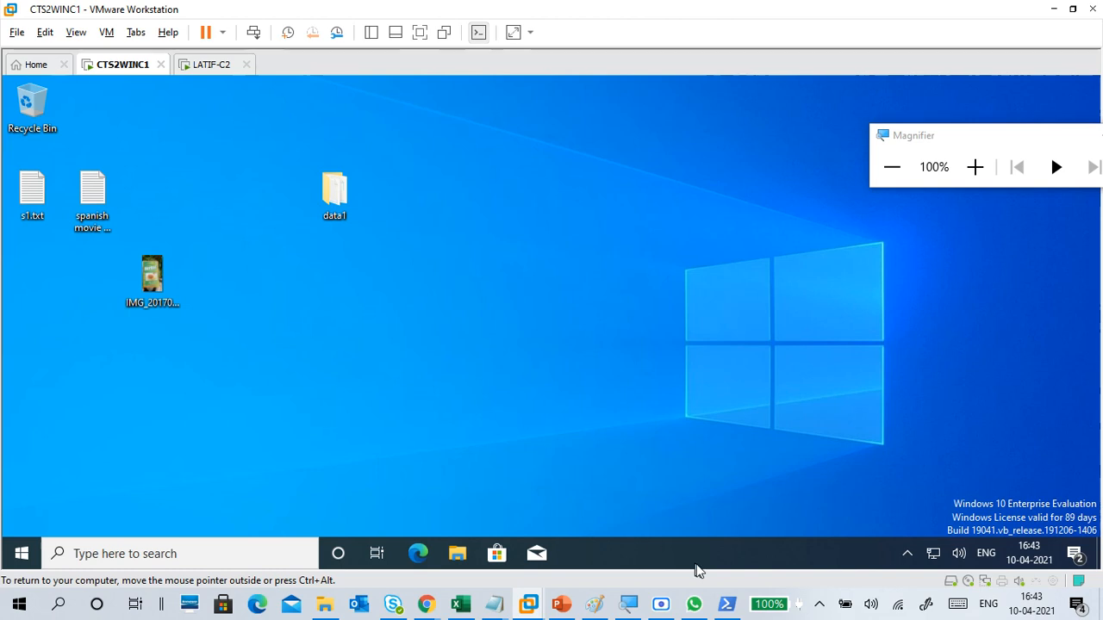
# Step: Switch to Paint and start a new blank drawing, discarding the pc1/pc2 sketch without saving it
pyautogui.click(594, 603)
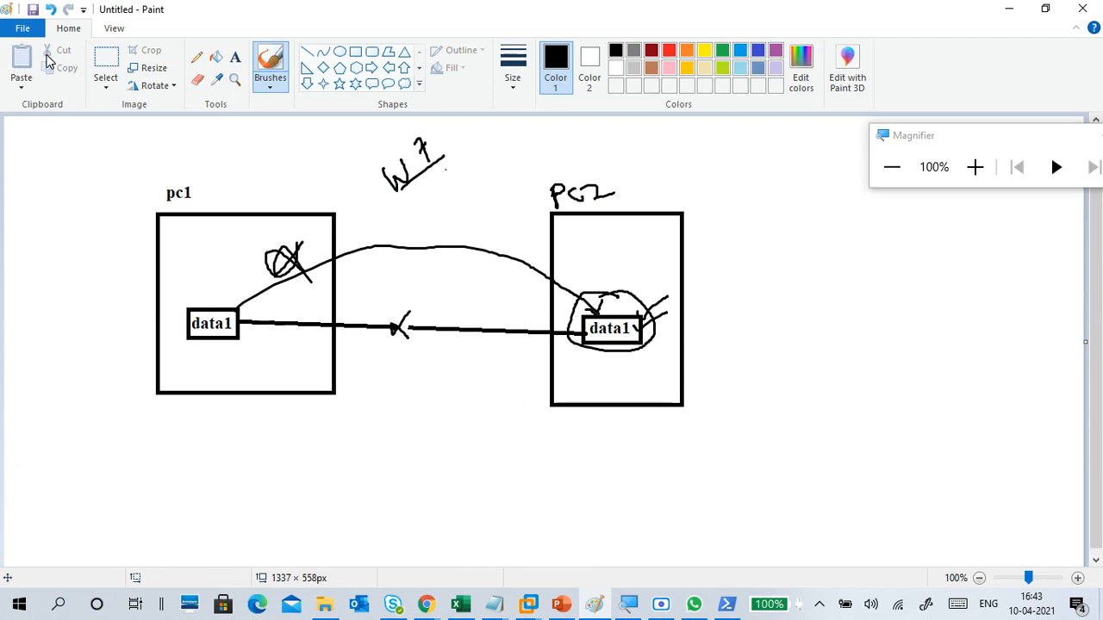
pyautogui.click(24, 28)
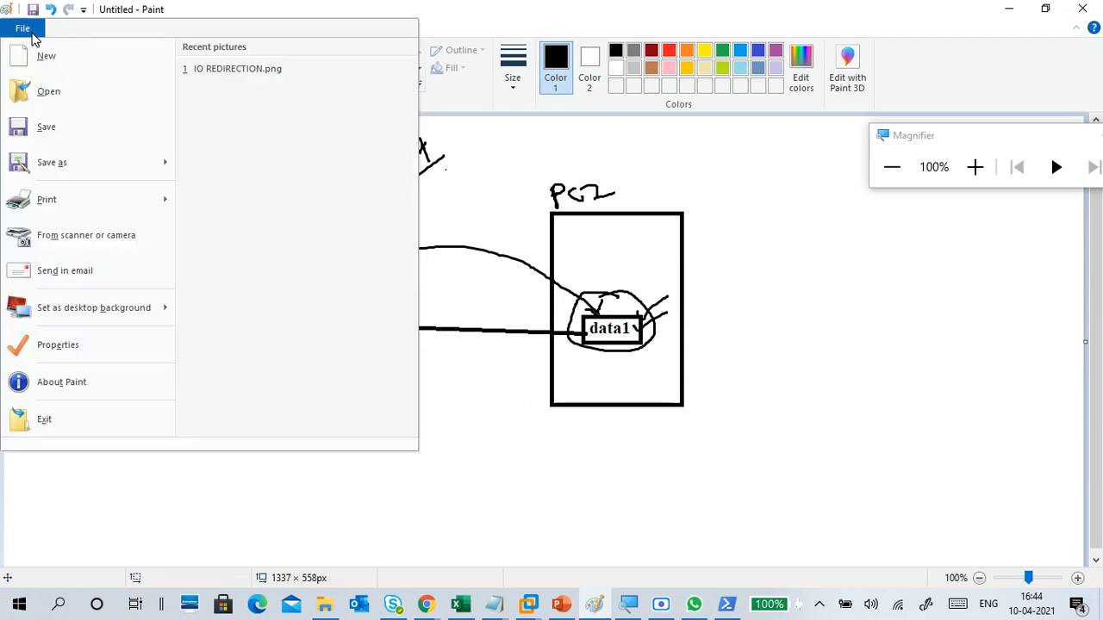
pyautogui.click(36, 52)
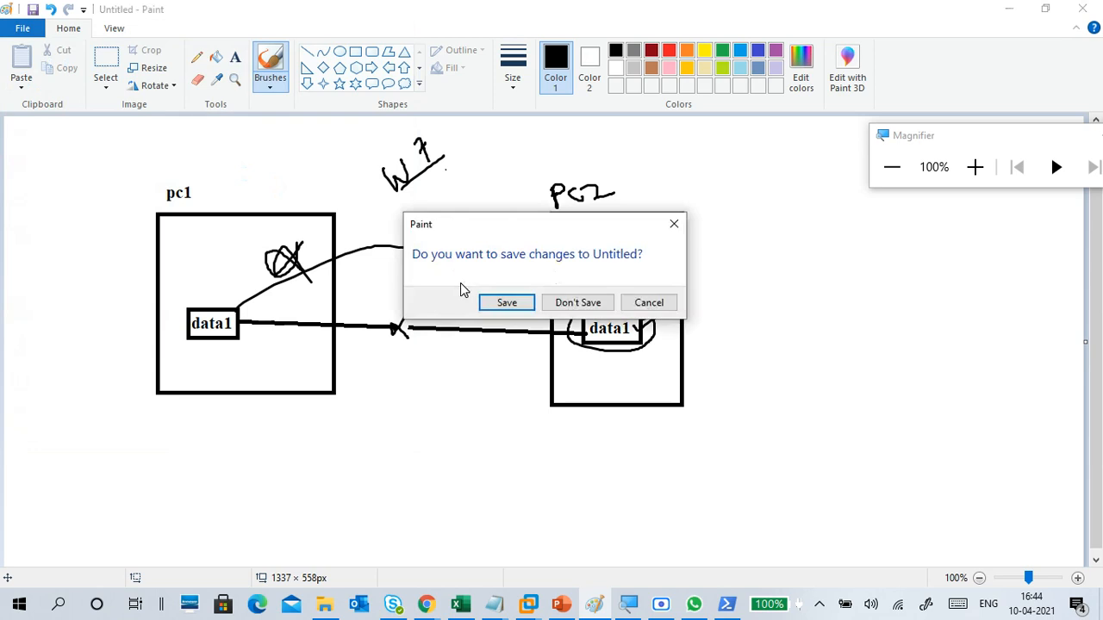
pyautogui.click(567, 306)
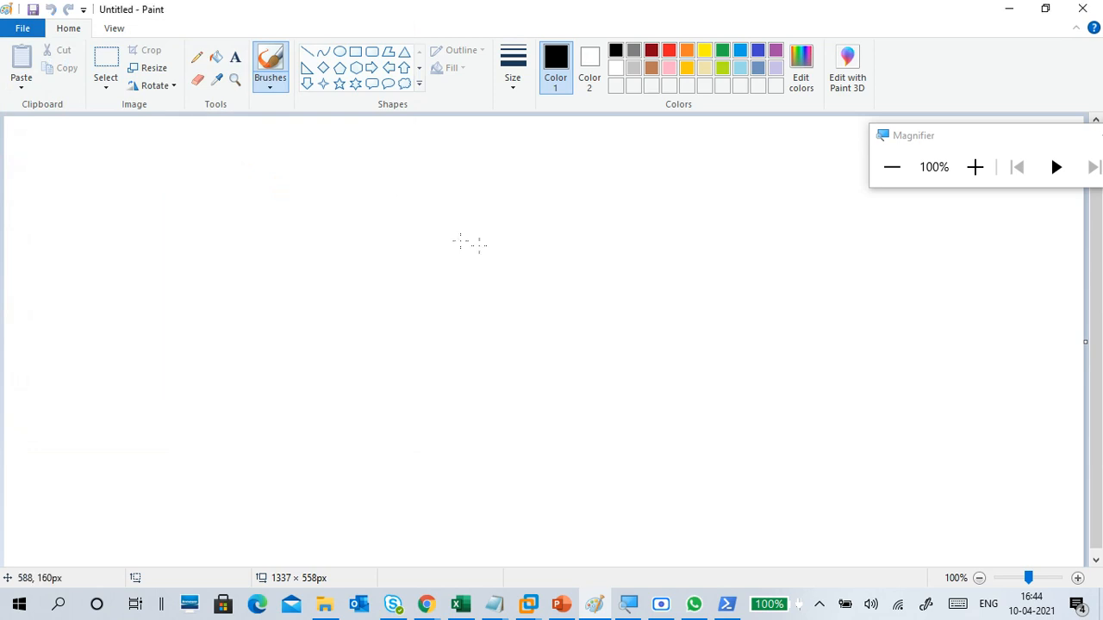
# Step: Draw one box near the canvas's upper left, another toward its lower right, and a diagonal line about 491 × 130 px between them
pyautogui.click(356, 51)
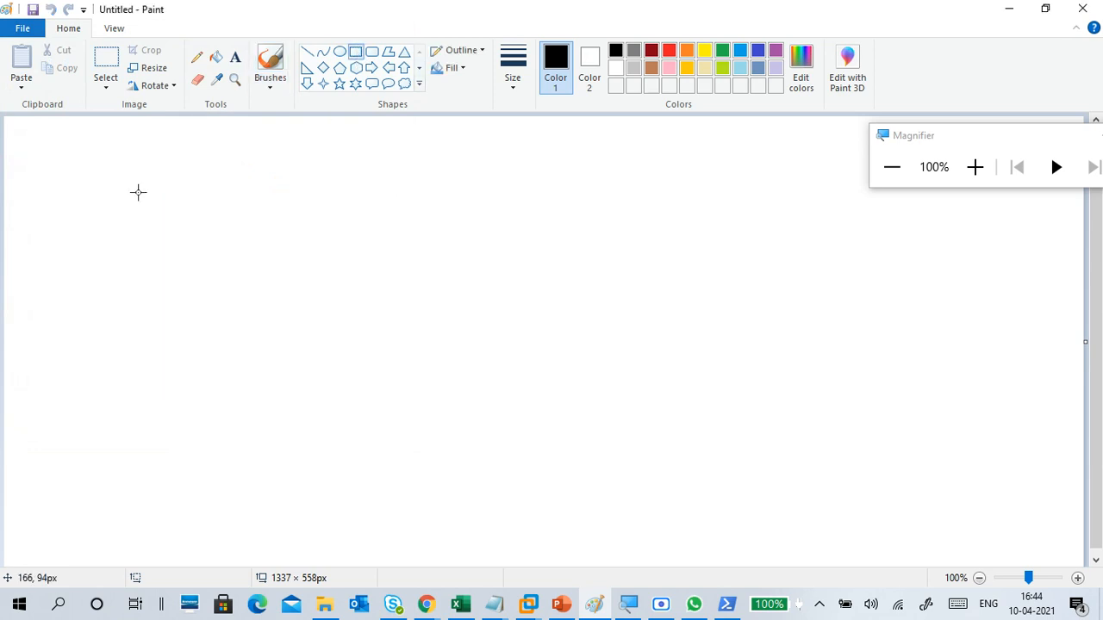
pyautogui.moveTo(79, 169)
pyautogui.mouseDown()
pyautogui.moveTo(176, 293)
pyautogui.moveTo(209, 308)
pyautogui.mouseUp()
pyautogui.moveTo(645, 344); pyautogui.dragTo(768, 492)
pyautogui.moveTo(726, 434); pyautogui.dragTo(800, 428)
pyautogui.click(255, 267)
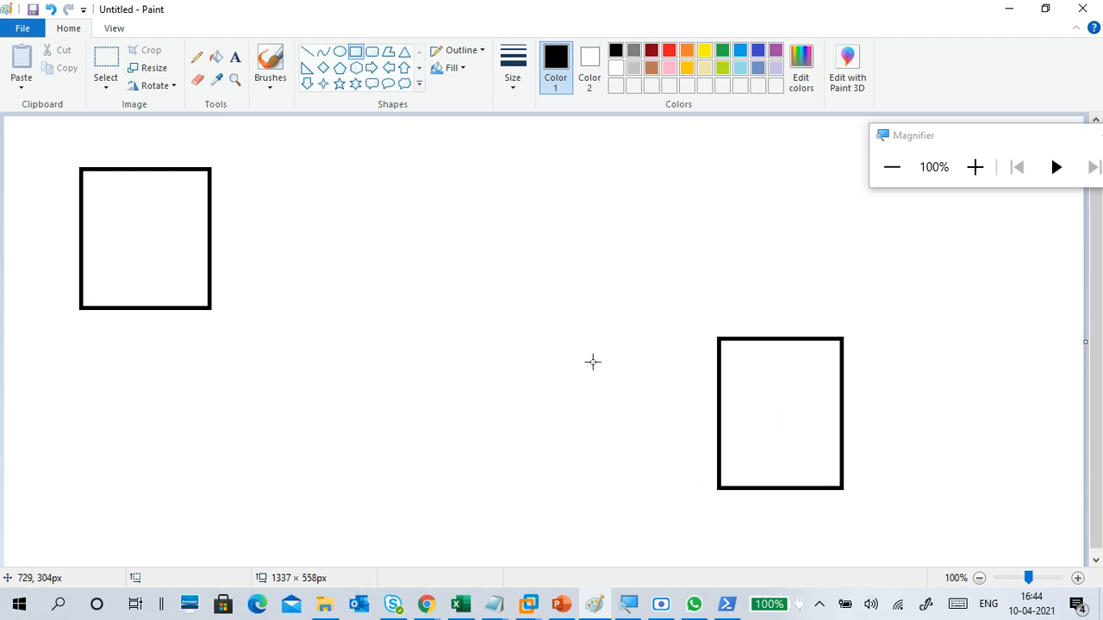
pyautogui.click(308, 54)
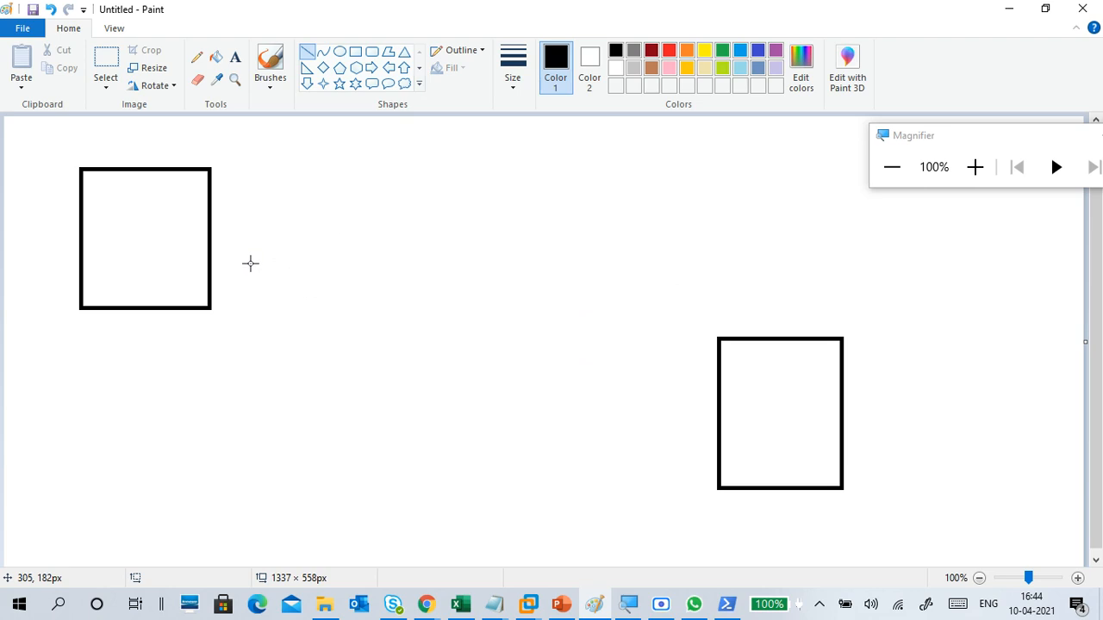
pyautogui.moveTo(250, 264); pyautogui.dragTo(646, 367)
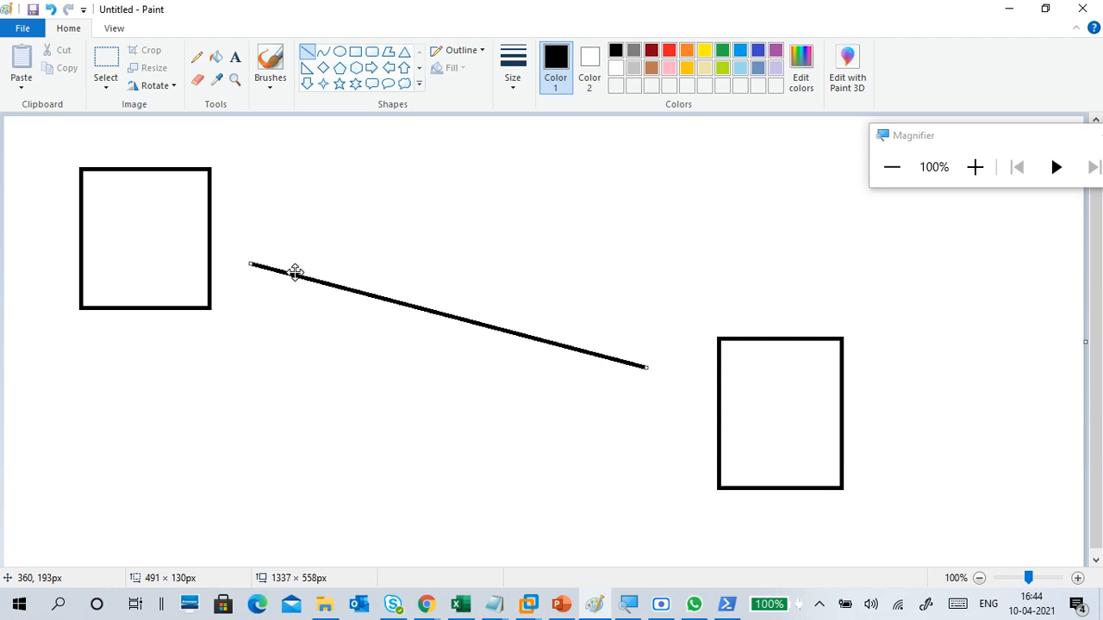
pyautogui.click(151, 224)
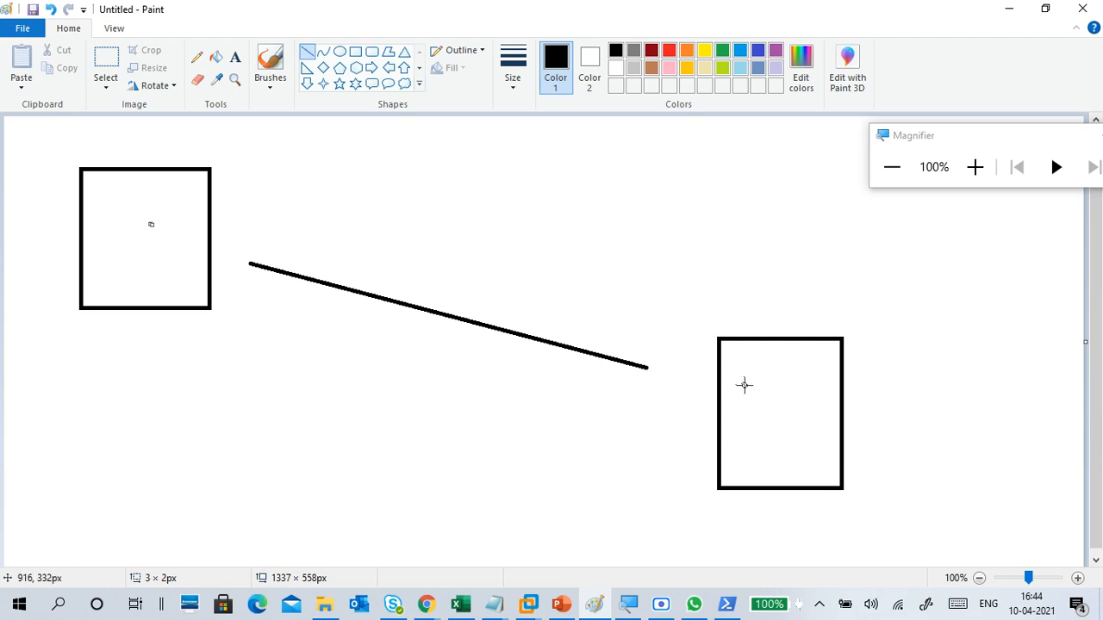
pyautogui.click(759, 393)
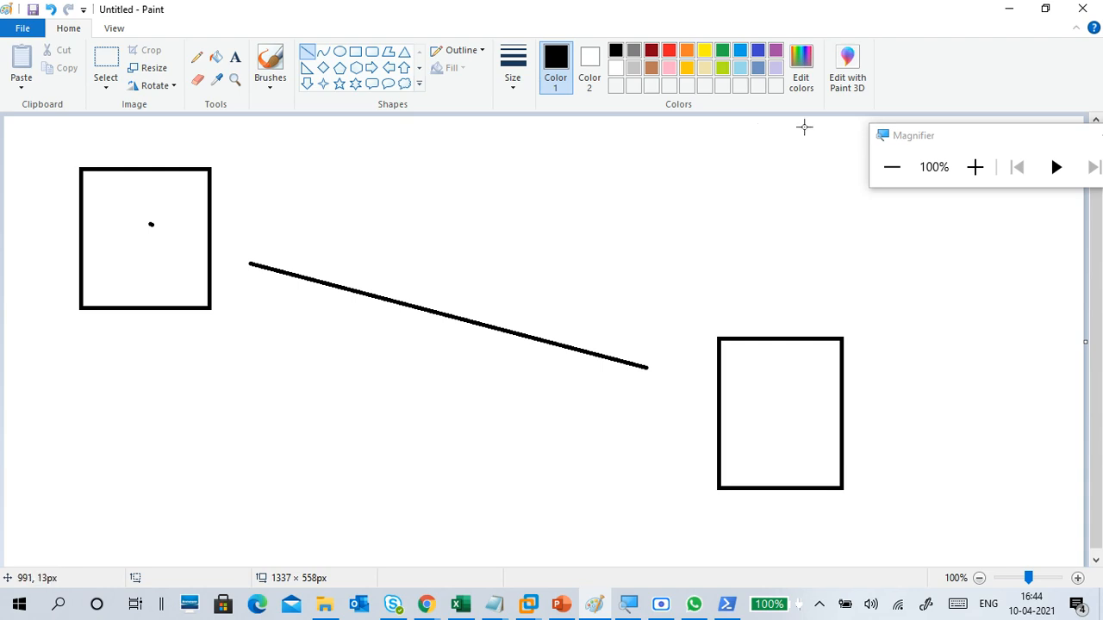
# Step: Discard the sketch of two boxes and a diagonal line without saving, and start a new blank drawing
pyautogui.click(1010, 8)
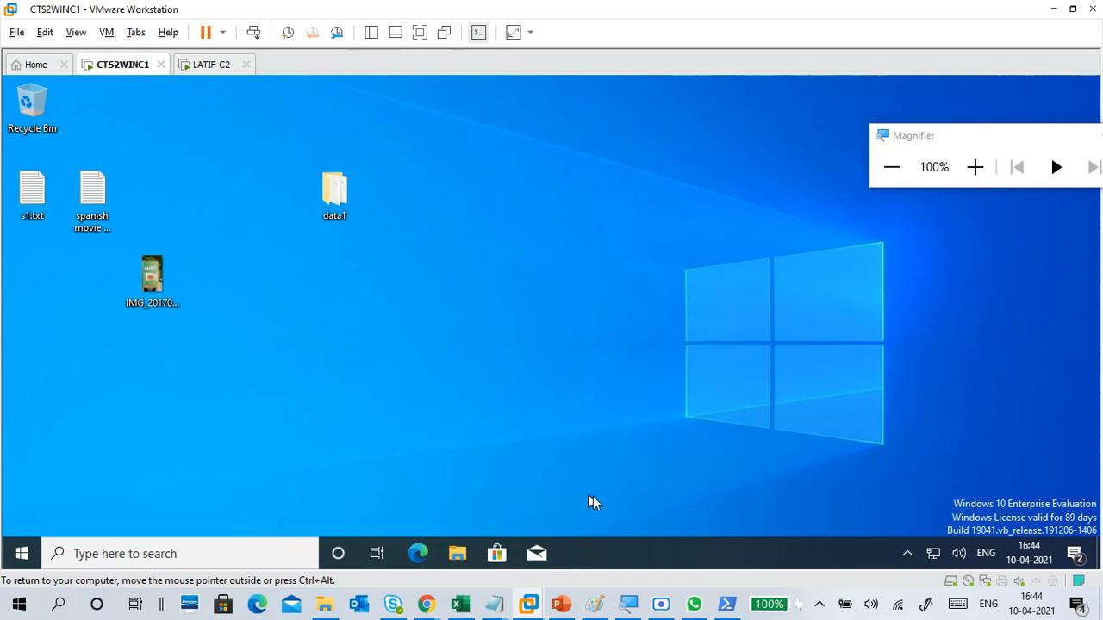
pyautogui.click(594, 603)
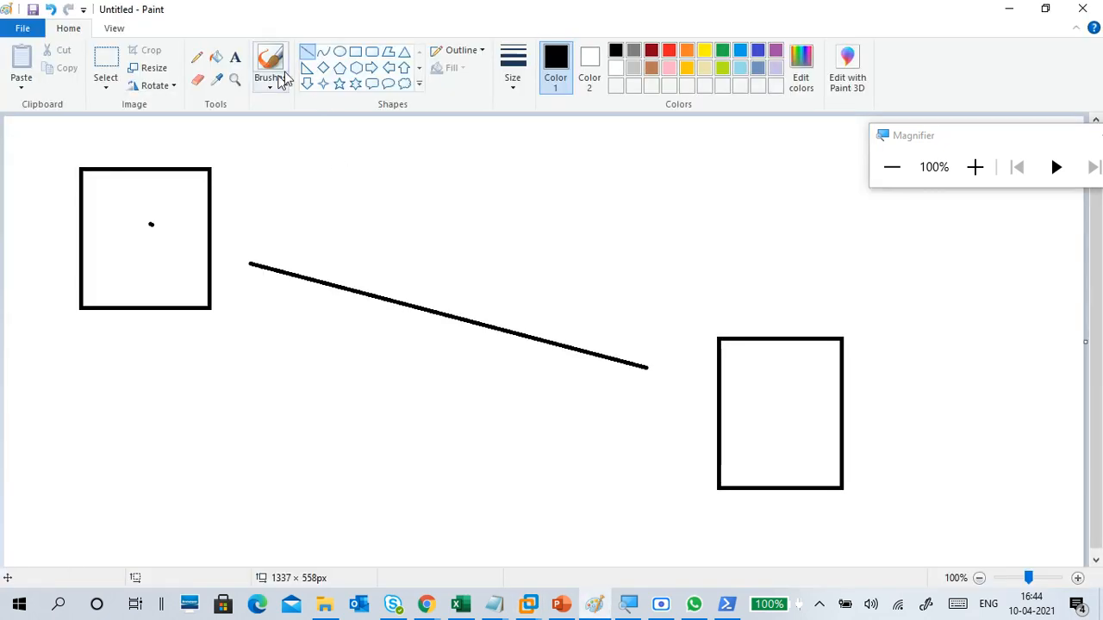
pyautogui.click(12, 32)
pyautogui.click(29, 64)
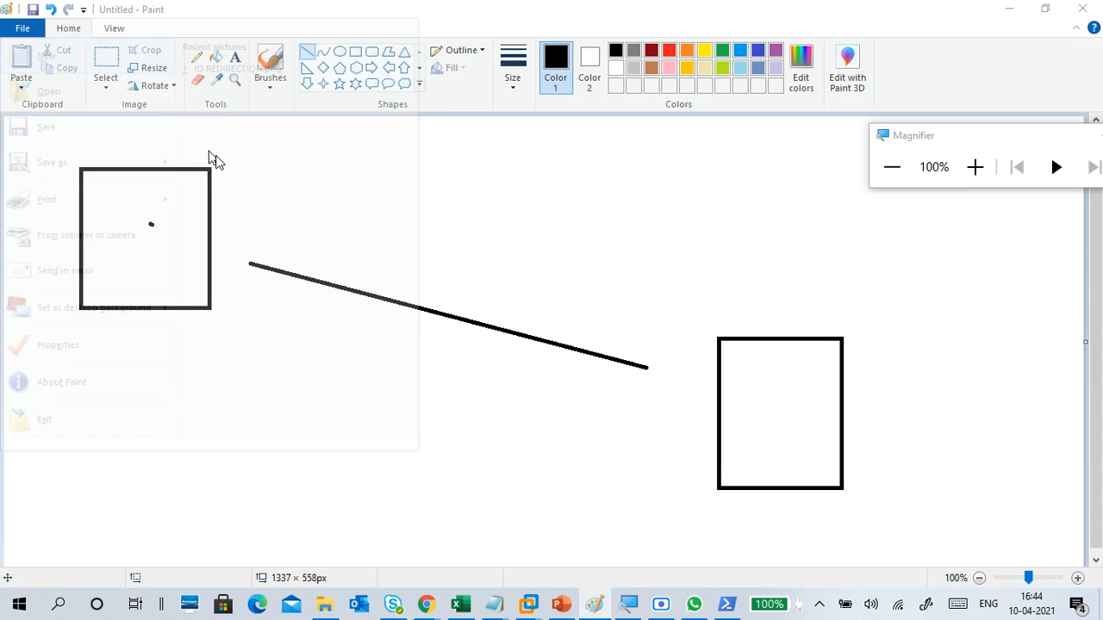
pyautogui.click(563, 306)
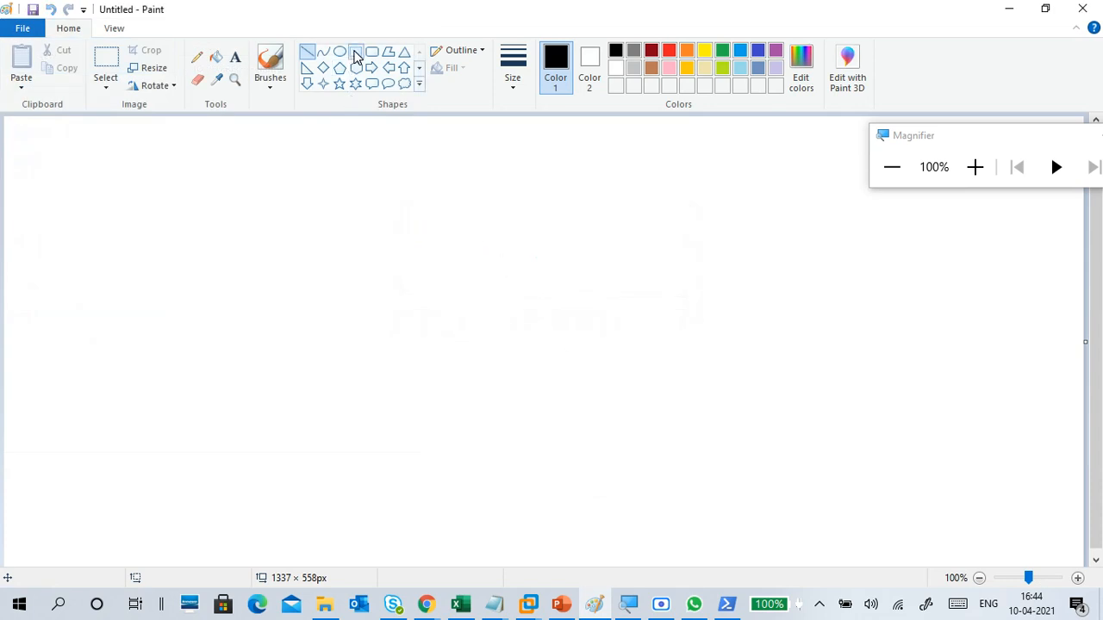
# Step: Draw two side-by-side rectangles in the upper canvas, the left about 185 × 168 px and the right about 164 × 179 px
pyautogui.click(355, 52)
pyautogui.moveTo(249, 143); pyautogui.dragTo(356, 279)
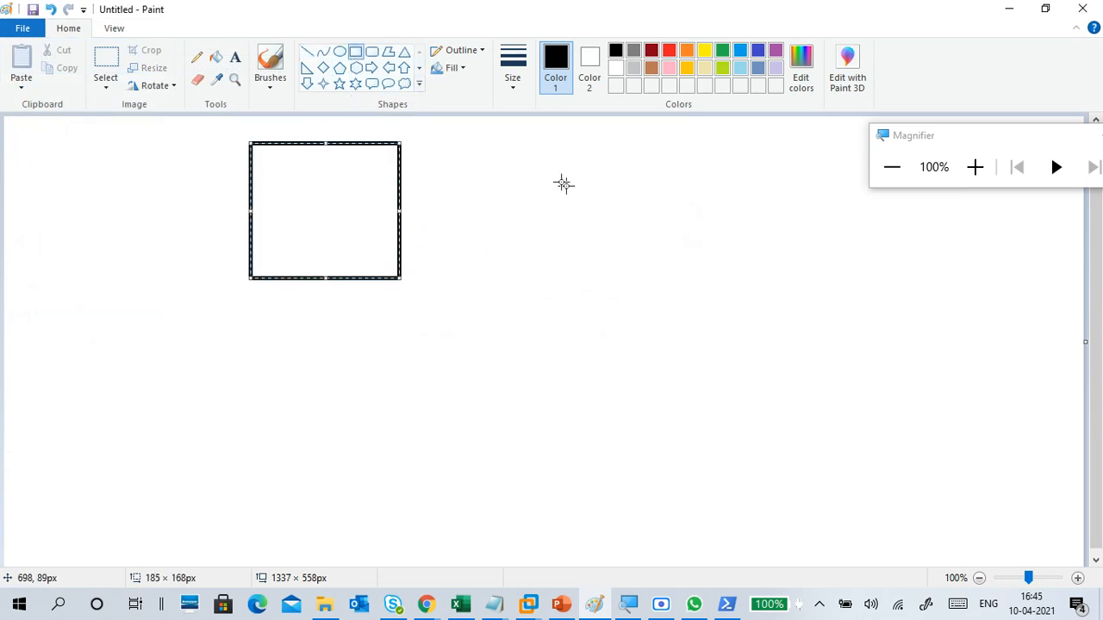
pyautogui.moveTo(552, 141)
pyautogui.mouseDown()
pyautogui.moveTo(681, 268)
pyautogui.moveTo(686, 285)
pyautogui.mouseUp()
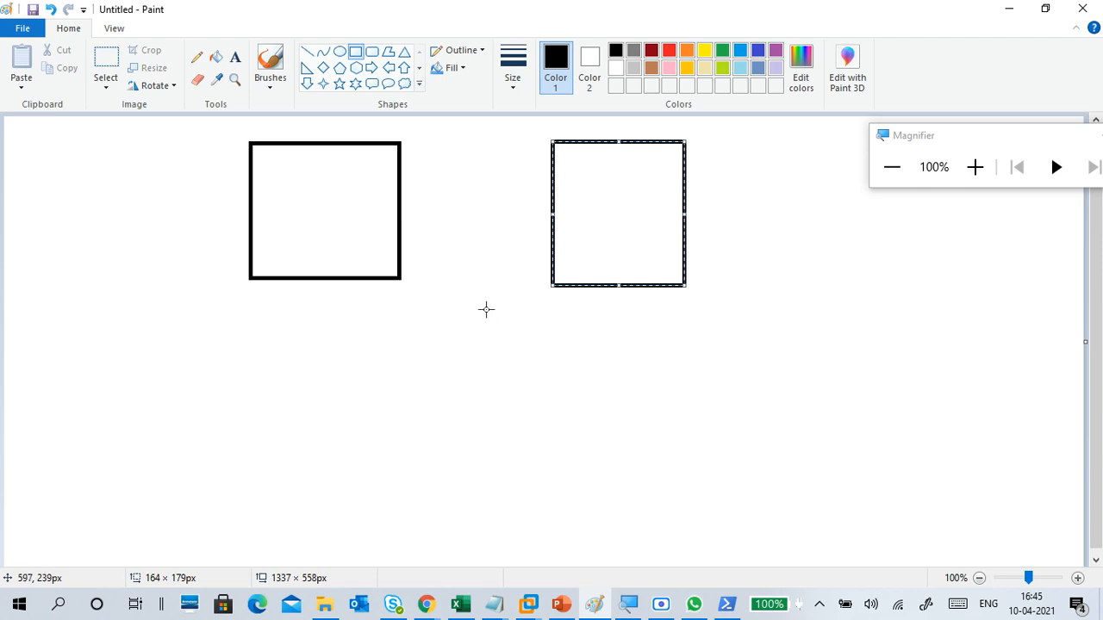
# Step: Draw a smaller, wide rectangle centred below the gap between the two boxes
pyautogui.click(354, 57)
pyautogui.moveTo(424, 325); pyautogui.dragTo(560, 375)
pyautogui.moveTo(492, 350); pyautogui.dragTo(478, 347)
pyautogui.click(581, 350)
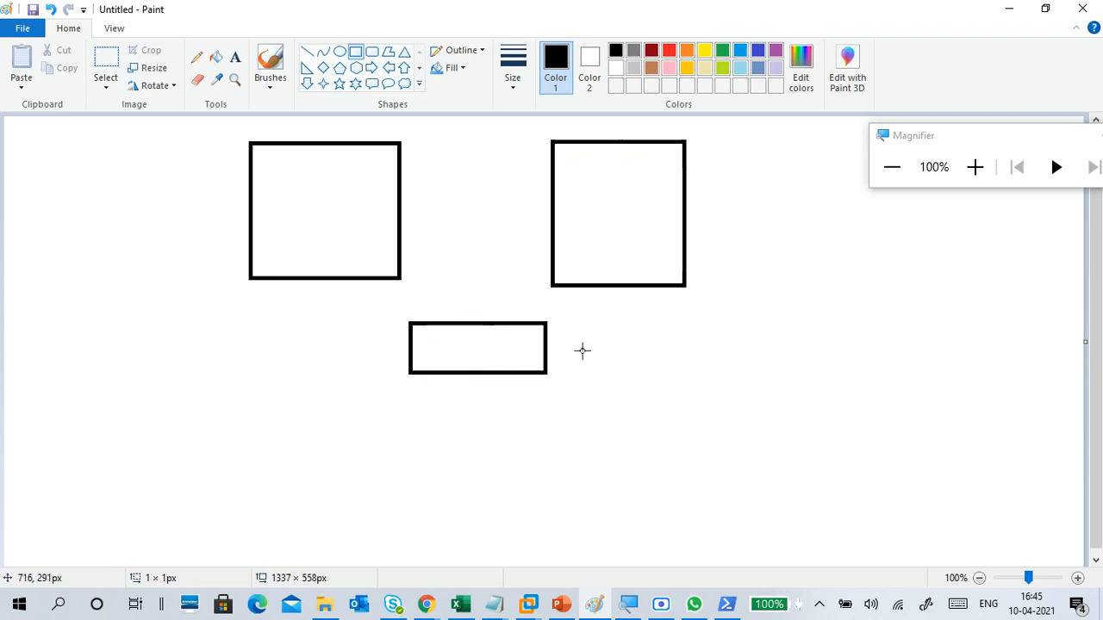
# Step: Connect the small lower rectangle to each of the two upper boxes with a straight line
pyautogui.click(307, 52)
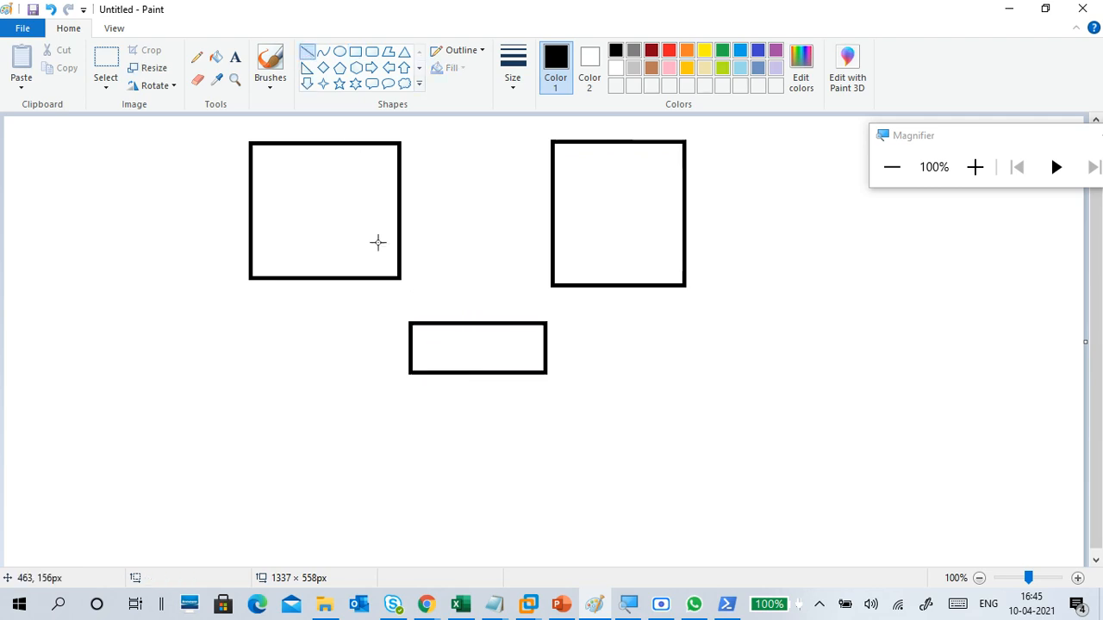
pyautogui.moveTo(380, 251); pyautogui.dragTo(432, 332)
pyautogui.moveTo(521, 332); pyautogui.dragTo(570, 273)
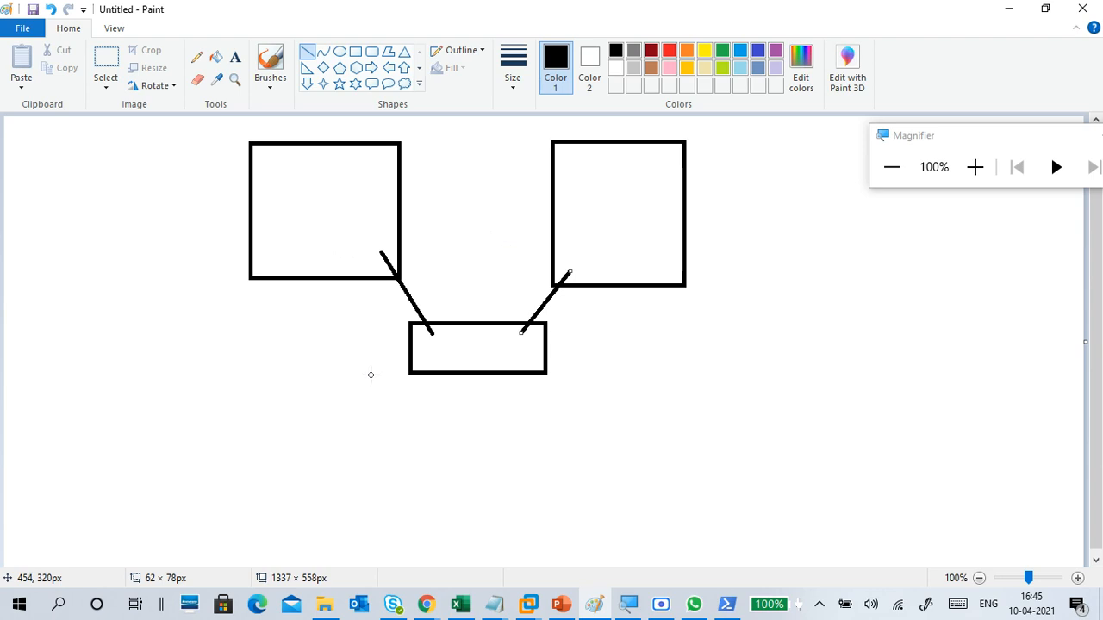
# Step: Add the text "ping" in the empty area beside the left box
pyautogui.click(234, 57)
pyautogui.click(41, 202)
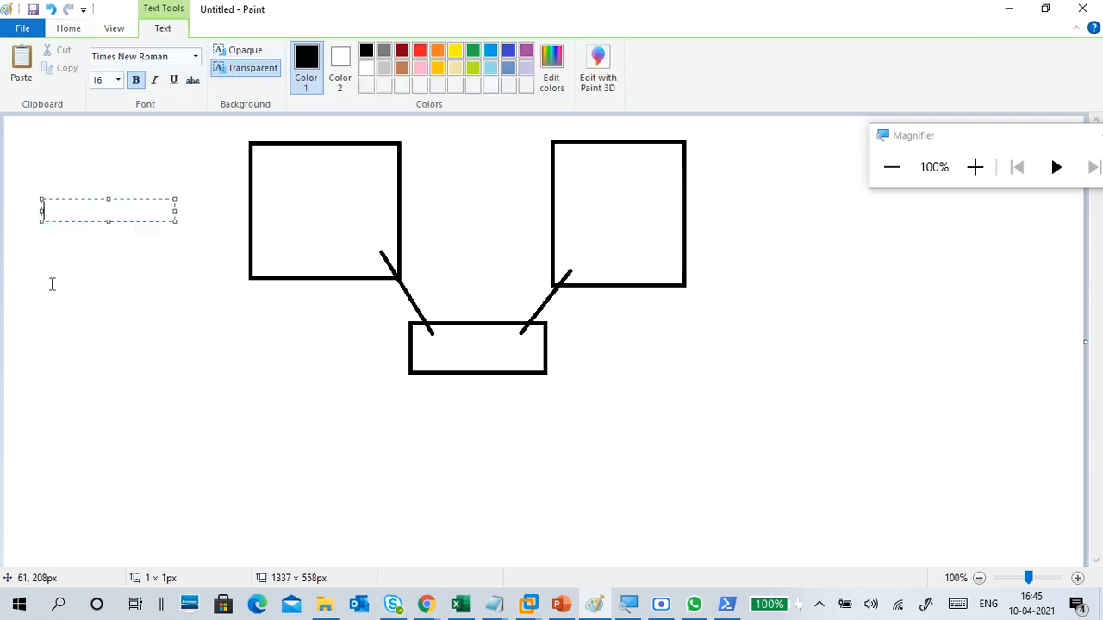
pyautogui.write('ping')
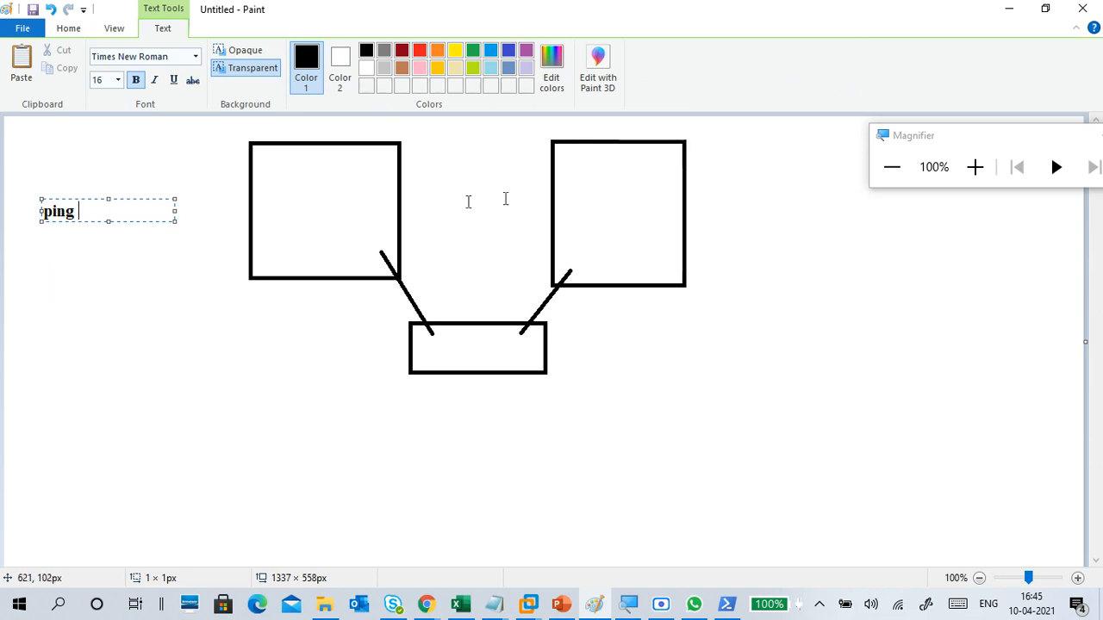
# Step: Label the left box "2.180" and place an empty text frame inside the right box
pyautogui.click(293, 239)
pyautogui.click(293, 239)
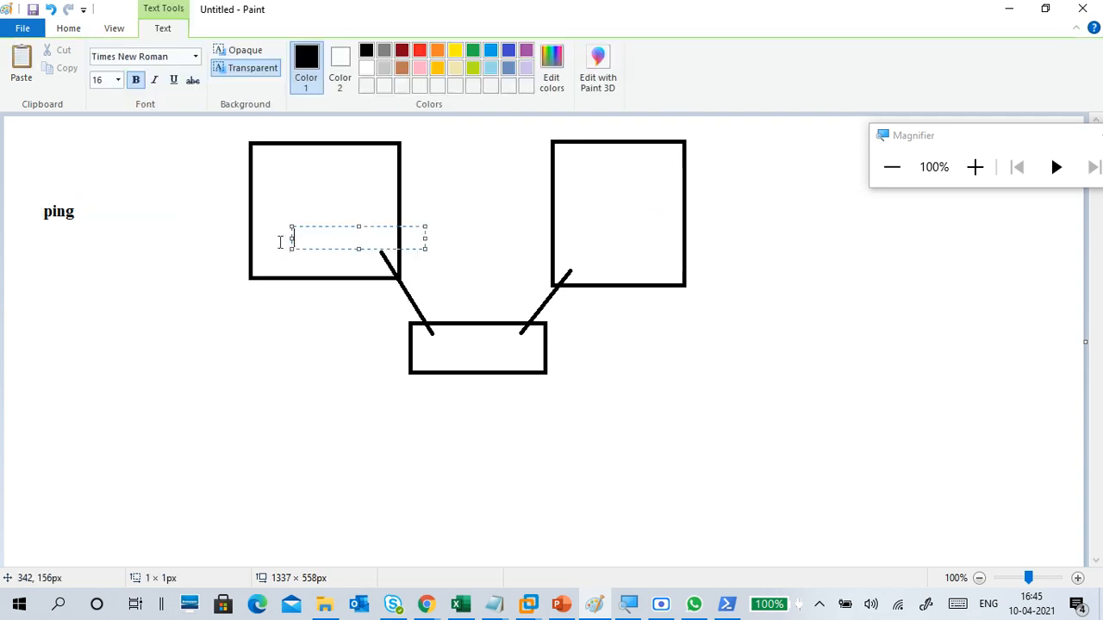
pyautogui.write('2.180')
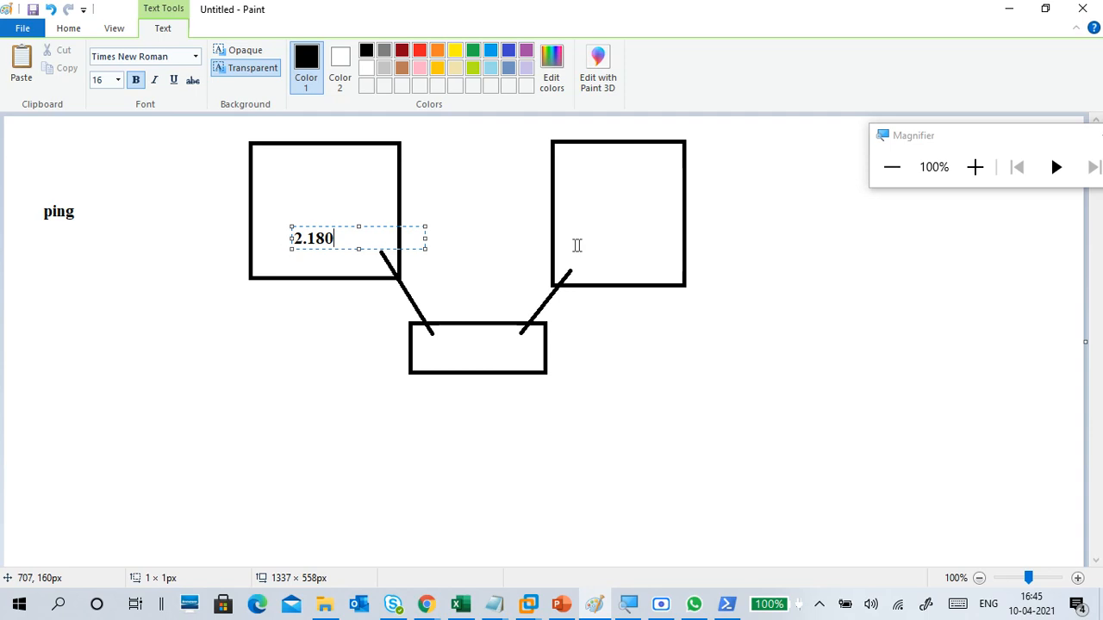
pyautogui.click(611, 241)
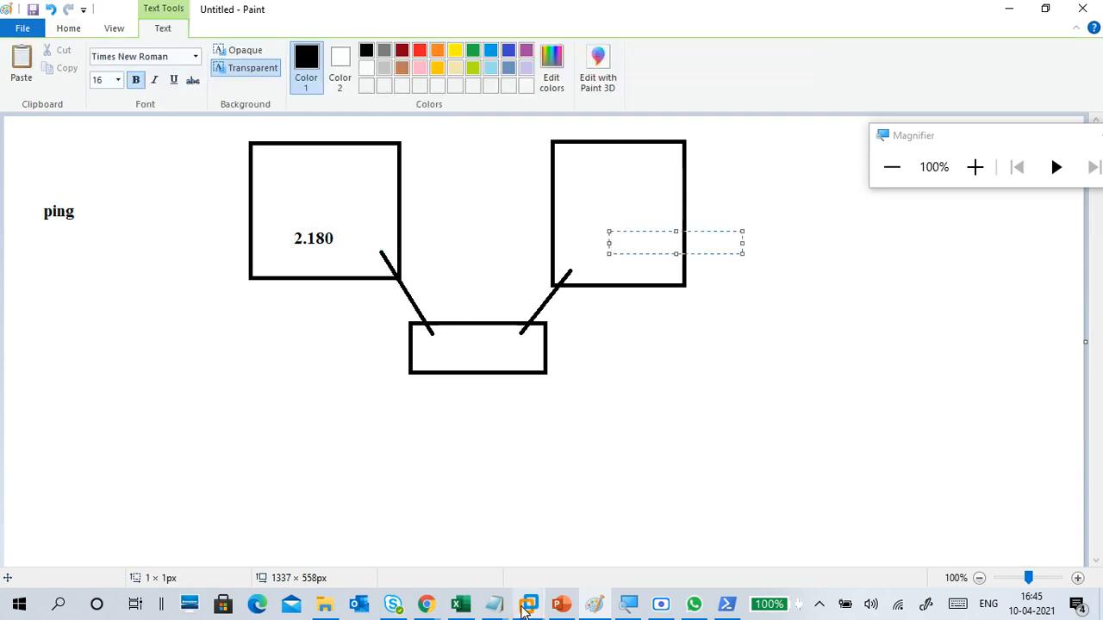
# Step: Switch to the LATIF-C2 virtual machine in VMware Workstation and open a Command Prompt there
pyautogui.moveTo(528, 604)
pyautogui.click(690, 500)
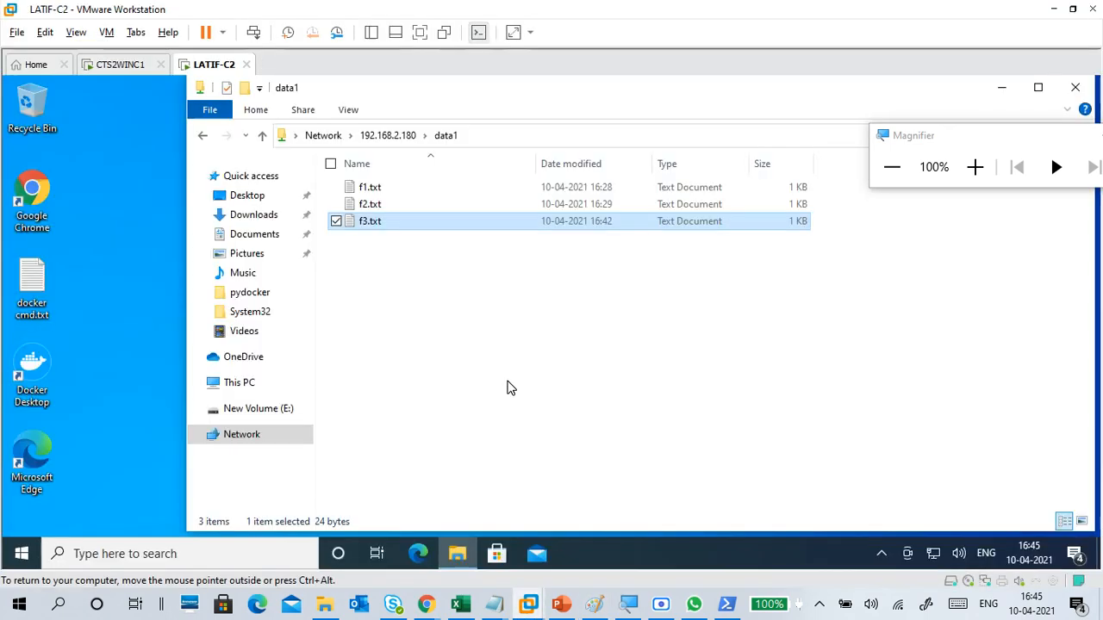
pyautogui.press('super+r')
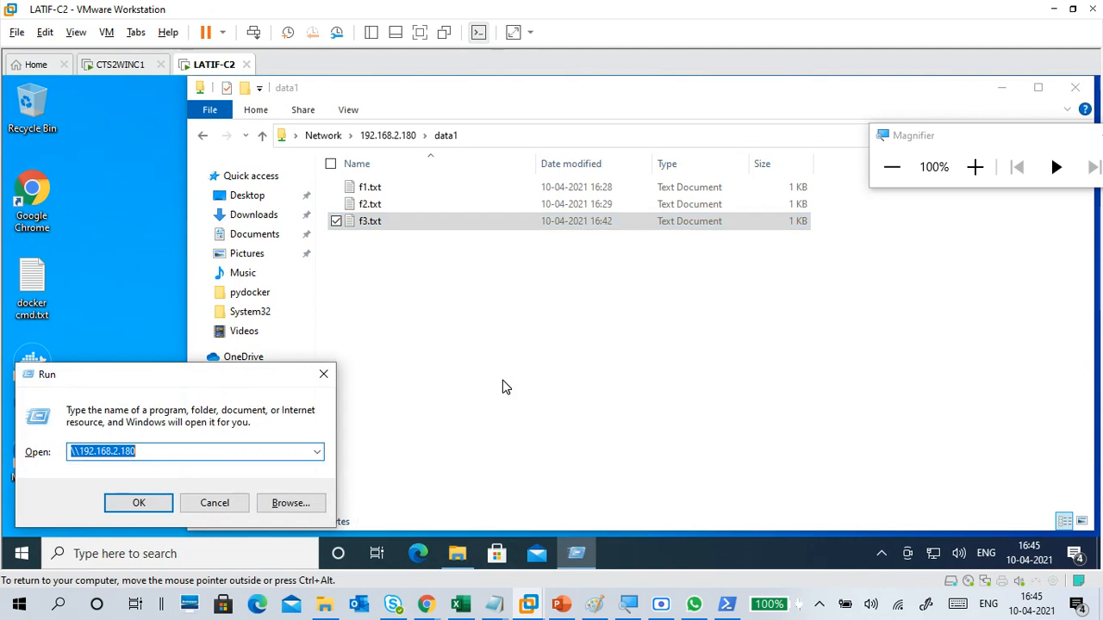
pyautogui.press('Escape')
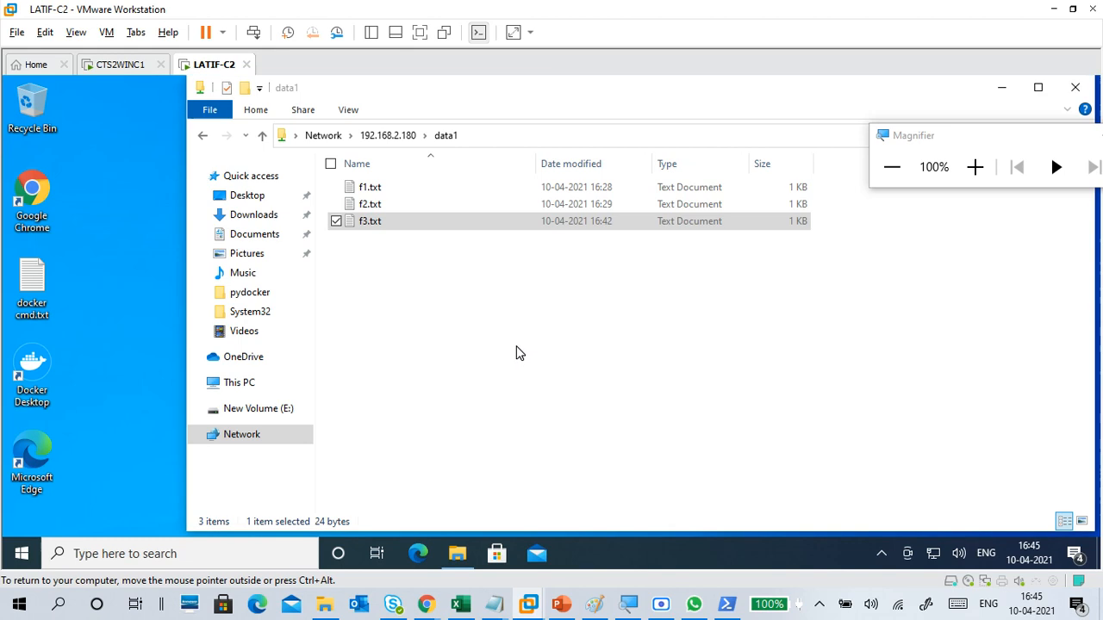
pyautogui.click(516, 348)
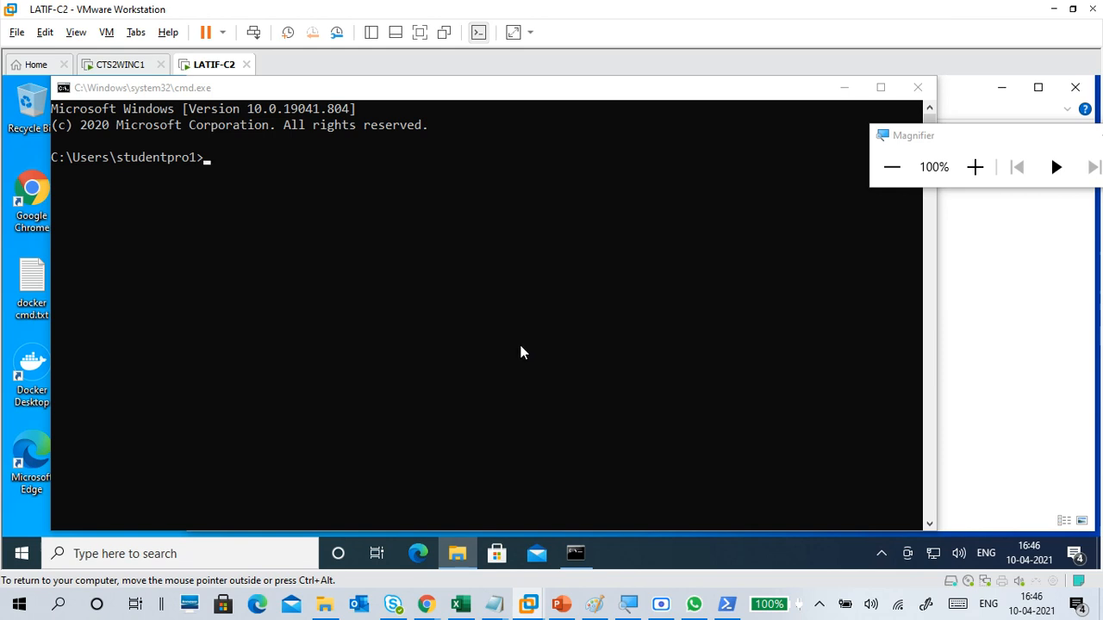
# Step: Run ipconfig in the Command Prompt to look up the machine's IPv4 address
pyautogui.click(496, 307)
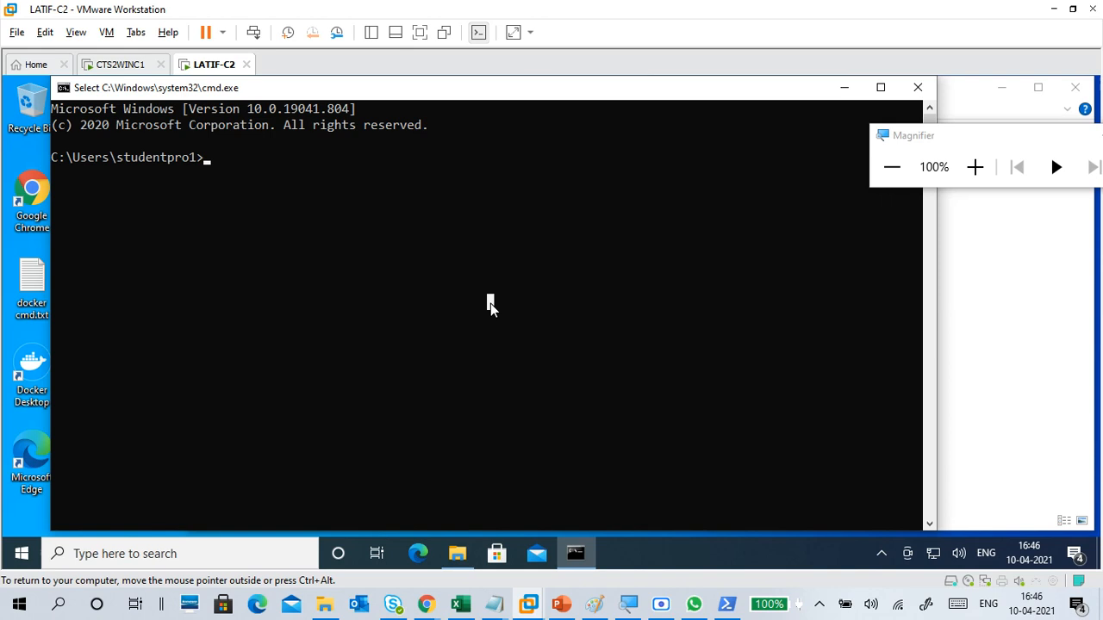
pyautogui.write('ipconfig')
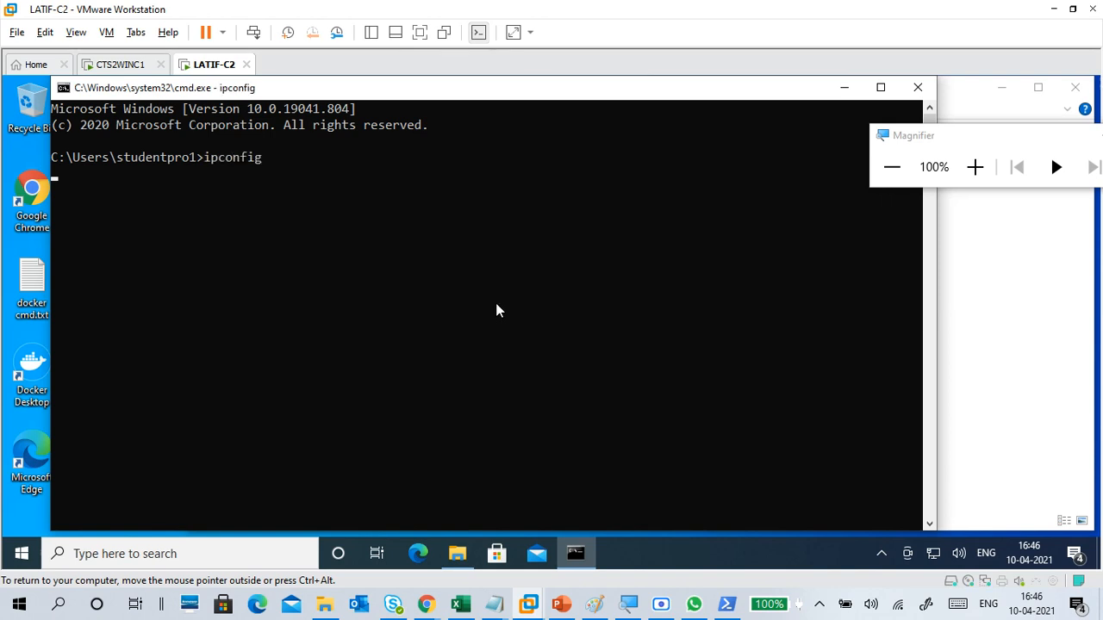
pyautogui.press('Return')
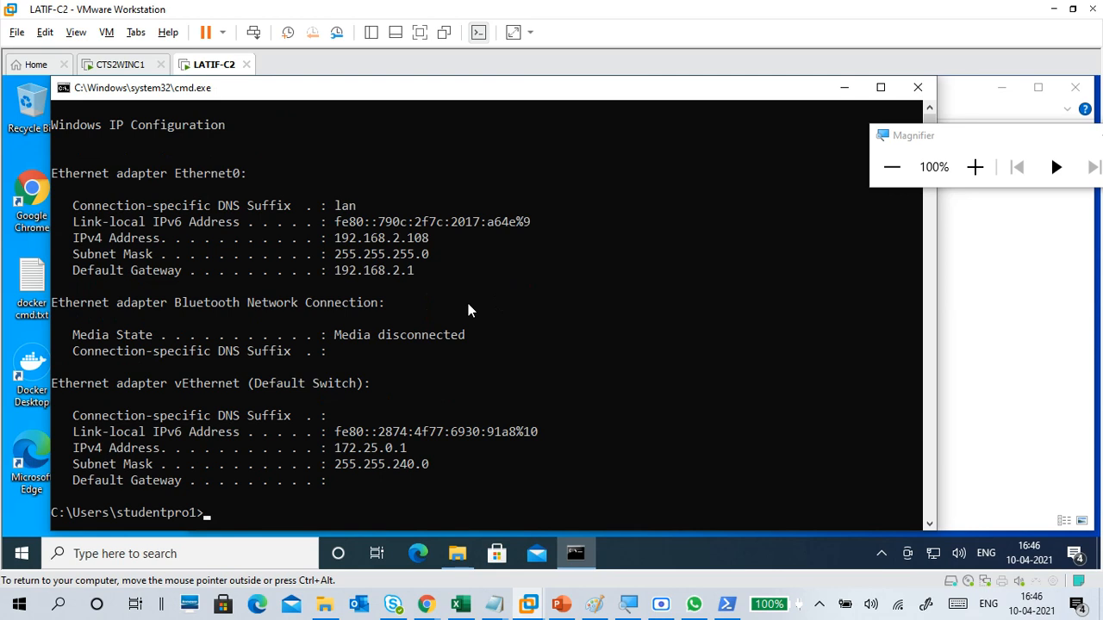
# Step: Return to the Paint drawing and label the right box "2.108"
pyautogui.click(565, 603)
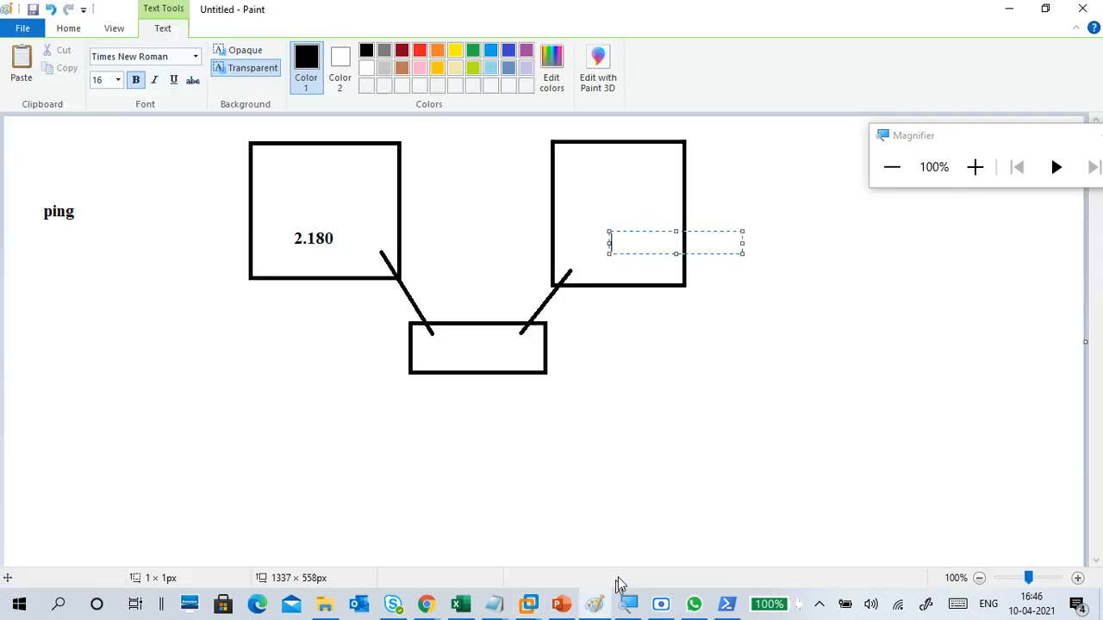
pyautogui.write('2.')
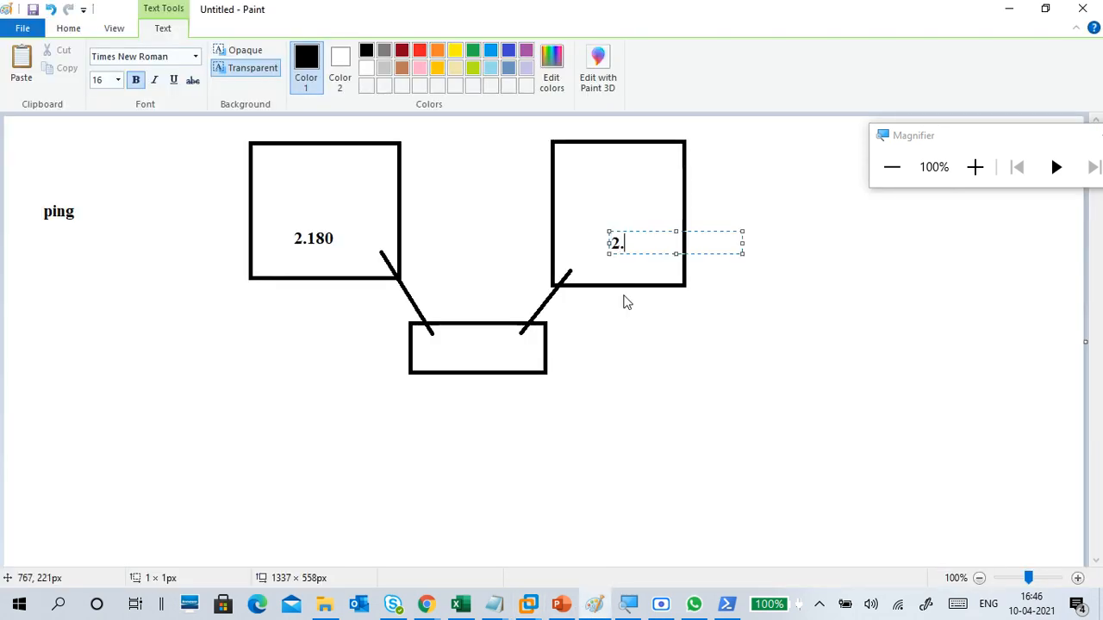
pyautogui.write('108')
# Step: Add the address "192.168.2.180" as text directly after the word "ping"
pyautogui.click(96, 212)
pyautogui.click(97, 209)
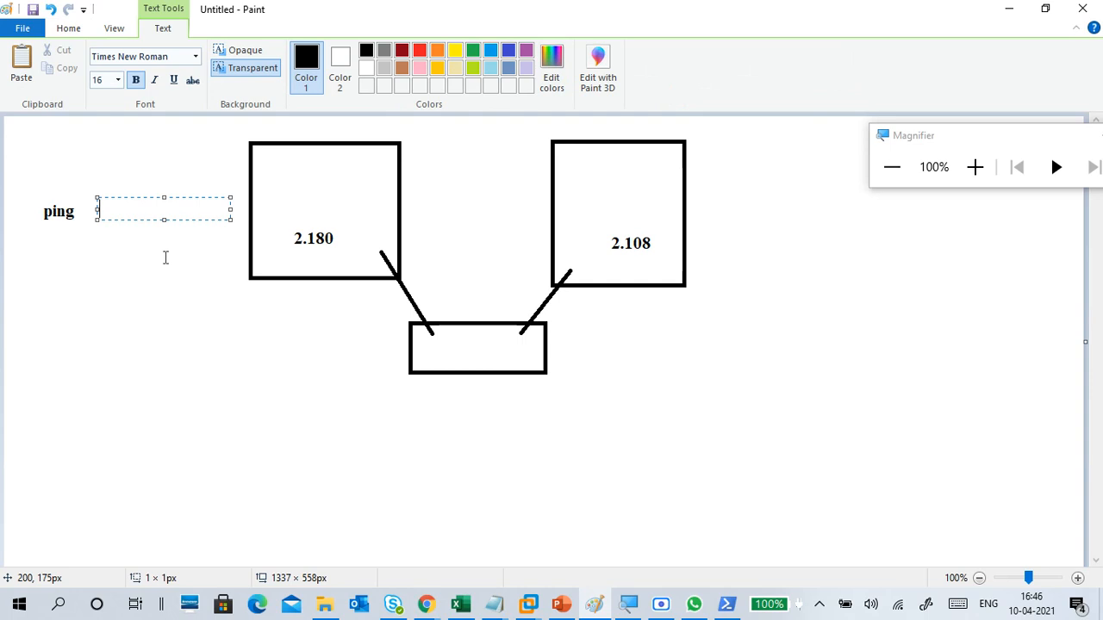
pyautogui.write('192.168.2.180')
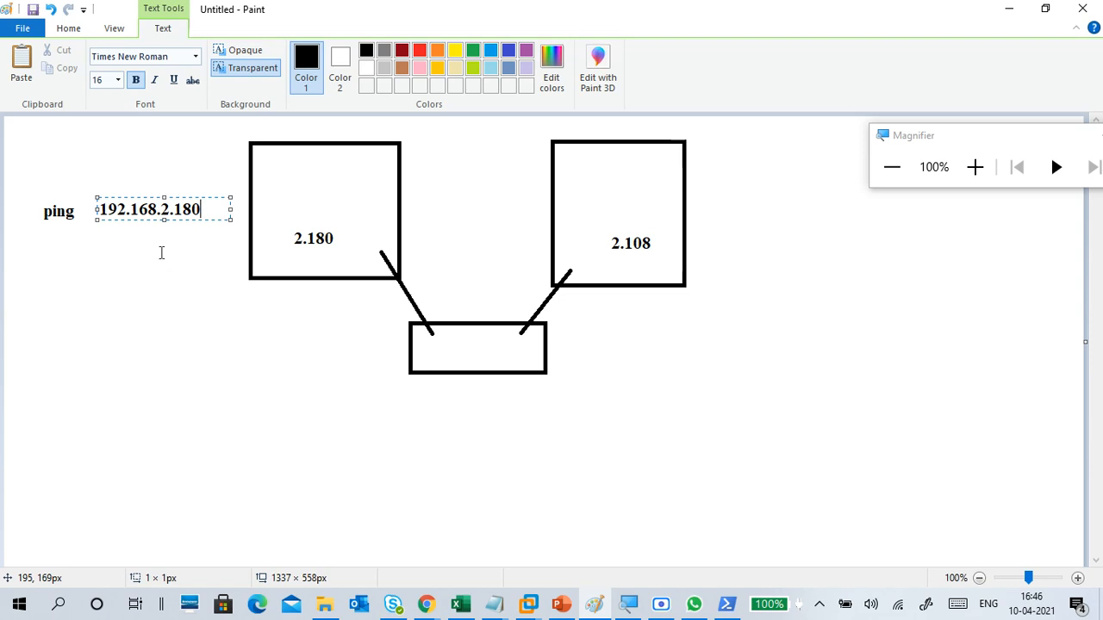
# Step: Finish the address text and add the label "pc1" above the word "ping" beside the 2.180 box
pyautogui.click(162, 252)
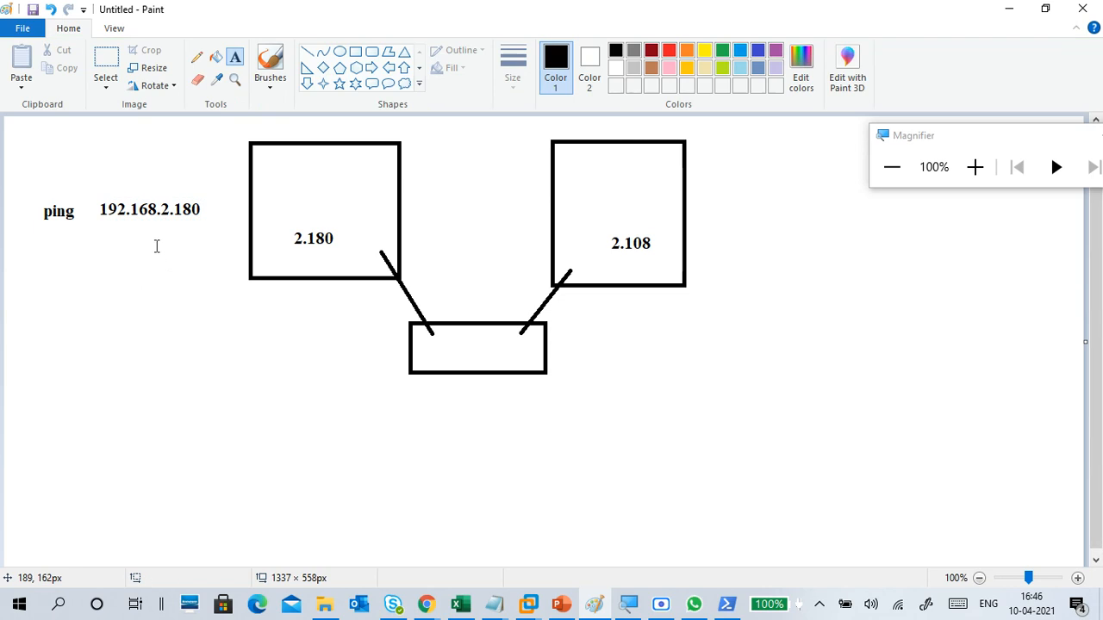
pyautogui.click(182, 207)
pyautogui.click(199, 150)
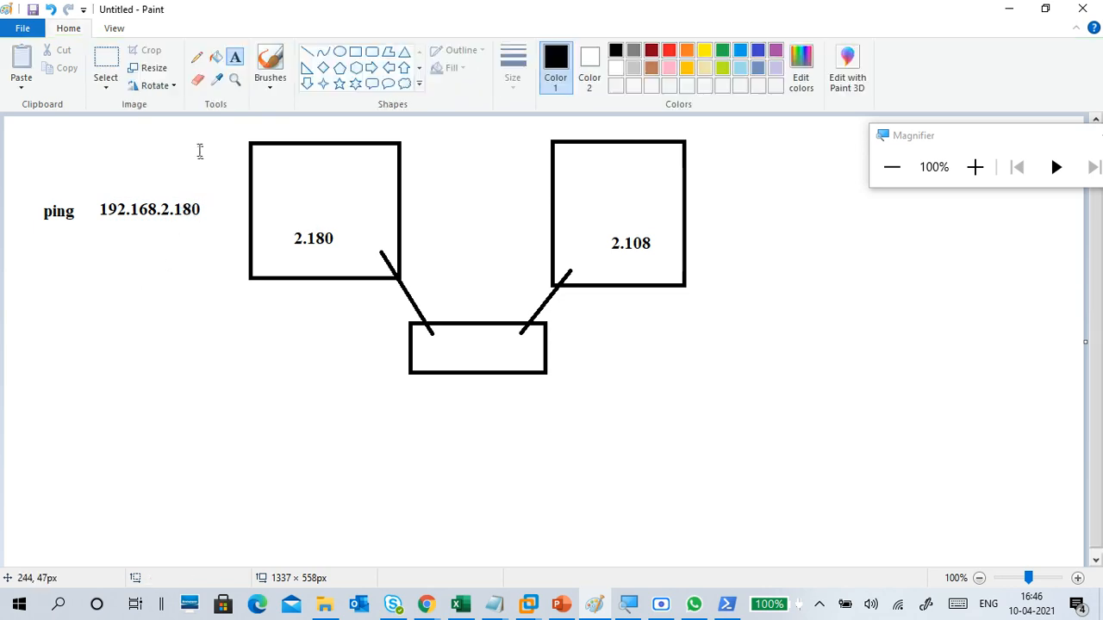
pyautogui.click(45, 159)
pyautogui.write('pc1')
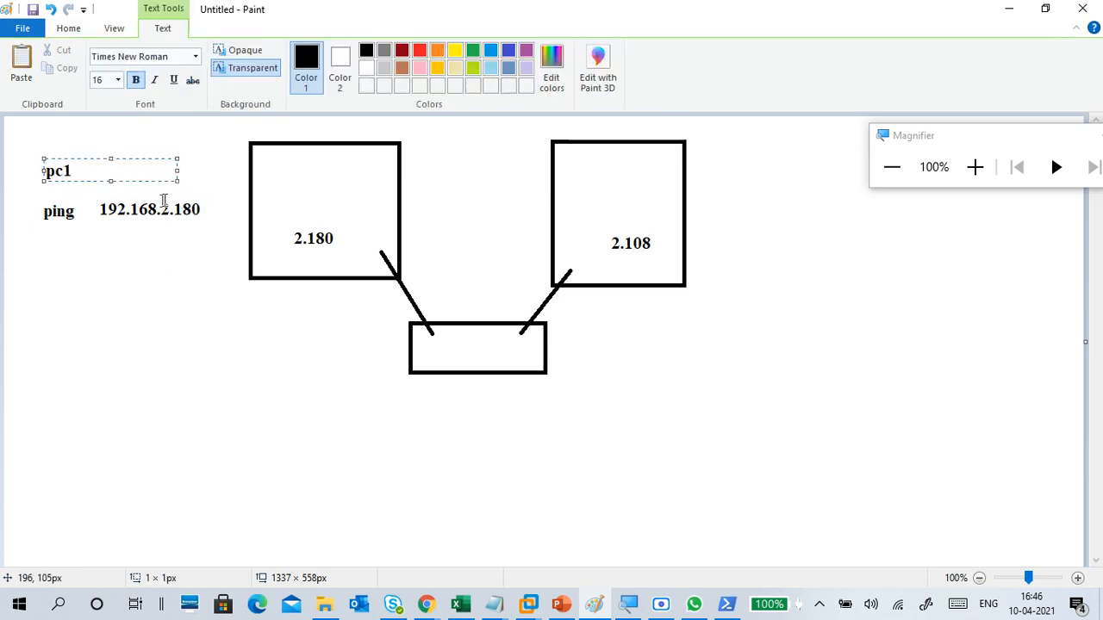
pyautogui.click(222, 150)
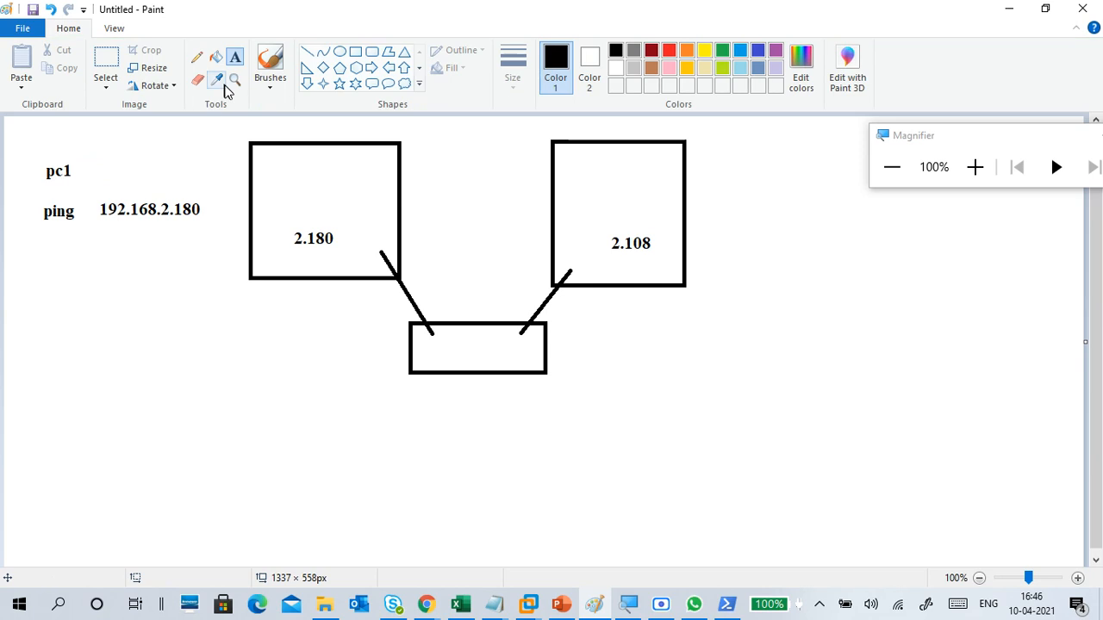
# Step: Correct the pc1 ping address to 192.168.2.108 by erasing its last two digits and adding "08" as text
pyautogui.click(199, 80)
pyautogui.moveTo(194, 211); pyautogui.dragTo(193, 208)
pyautogui.click(235, 57)
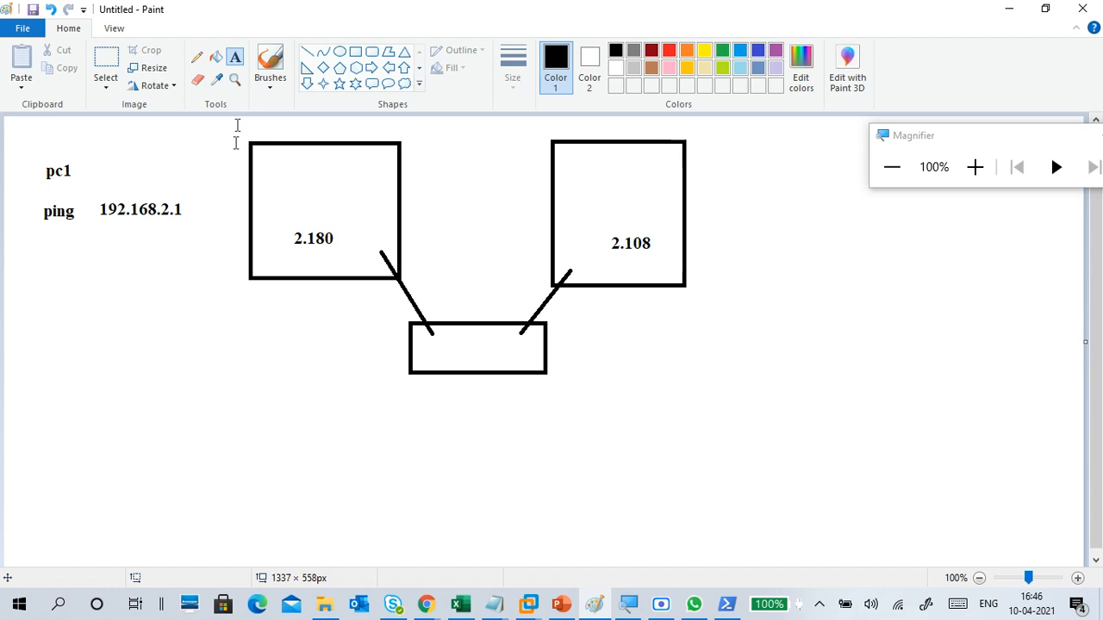
pyautogui.click(186, 209)
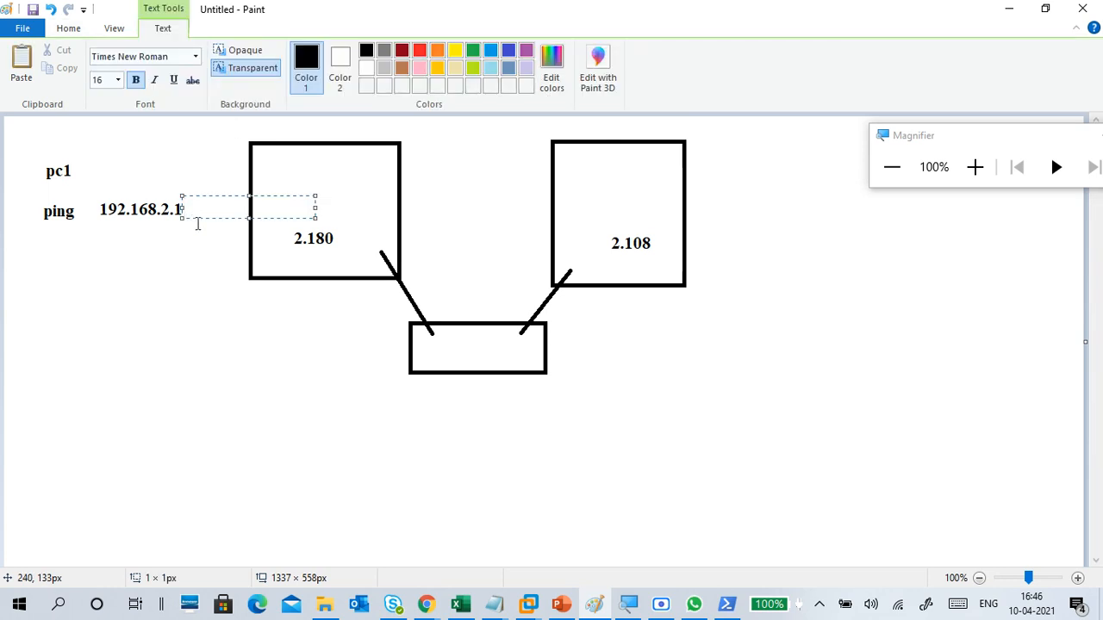
pyautogui.write('08')
pyautogui.click(208, 274)
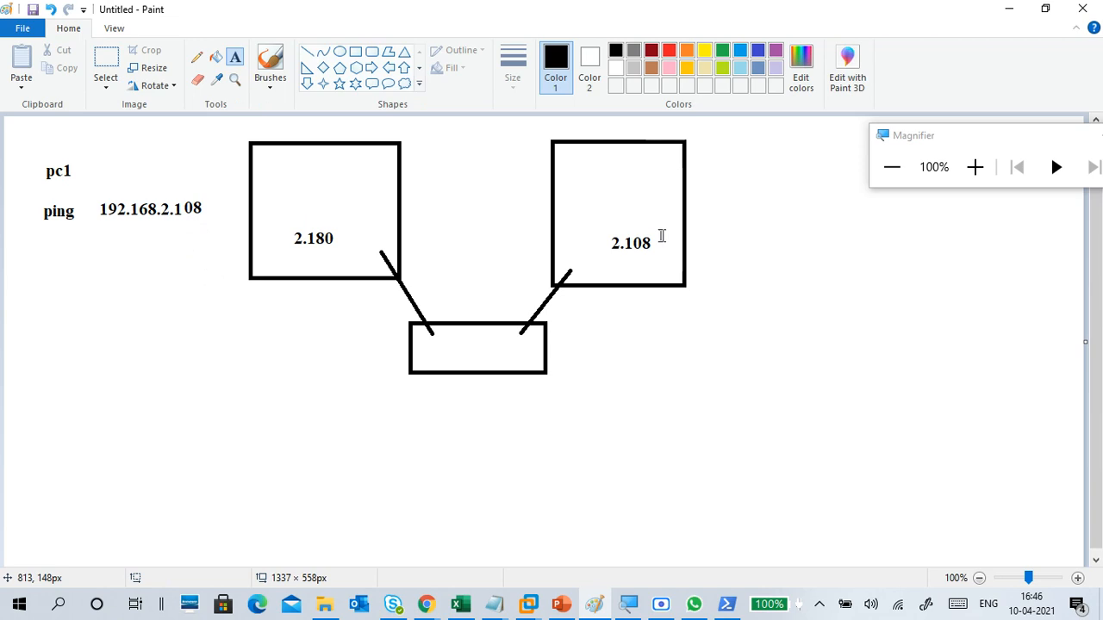
# Step: Beside the 2.108 box, add the text "pc2" with "ping 192.168.2.180" below it, widening the text box to keep the ping on one line
pyautogui.click(690, 221)
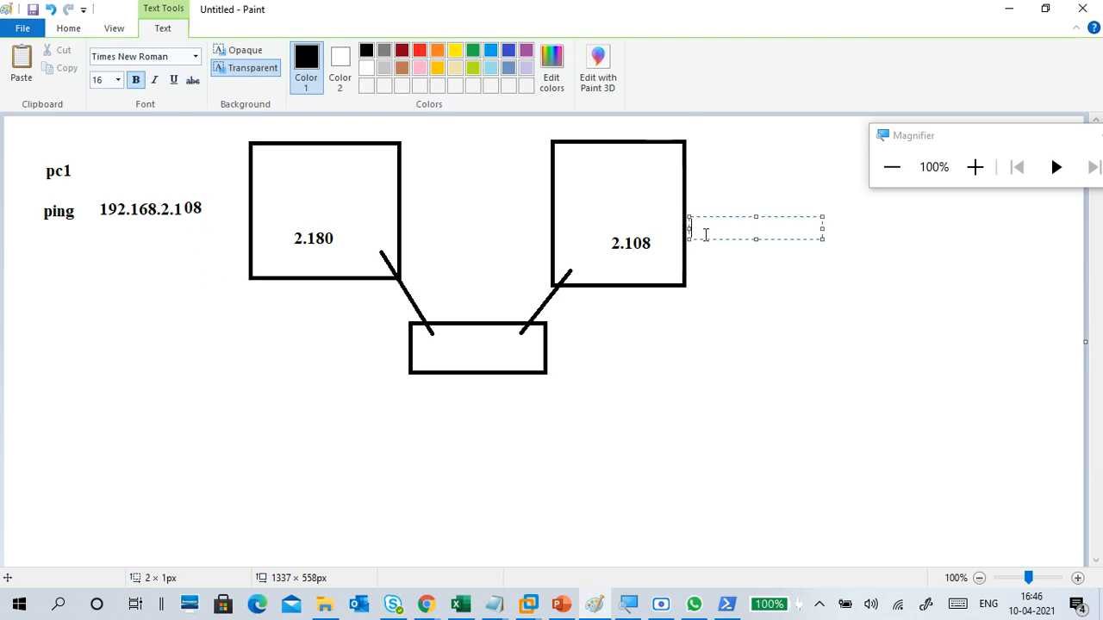
pyautogui.write('pc2')
pyautogui.press('Return')
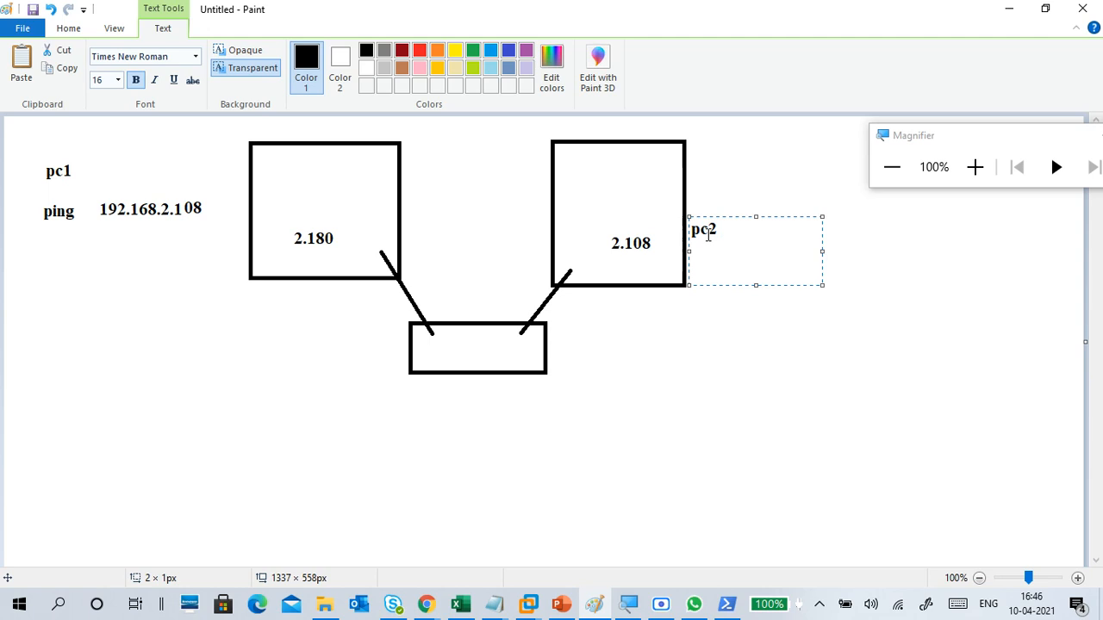
pyautogui.write('ping 192')
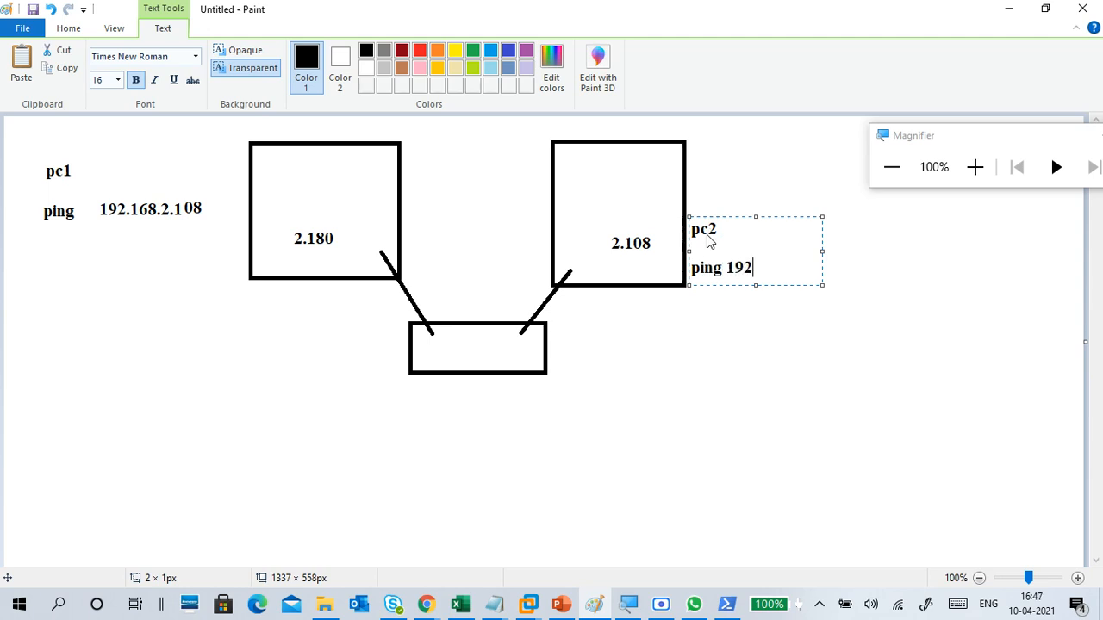
pyautogui.write('.168.2.180')
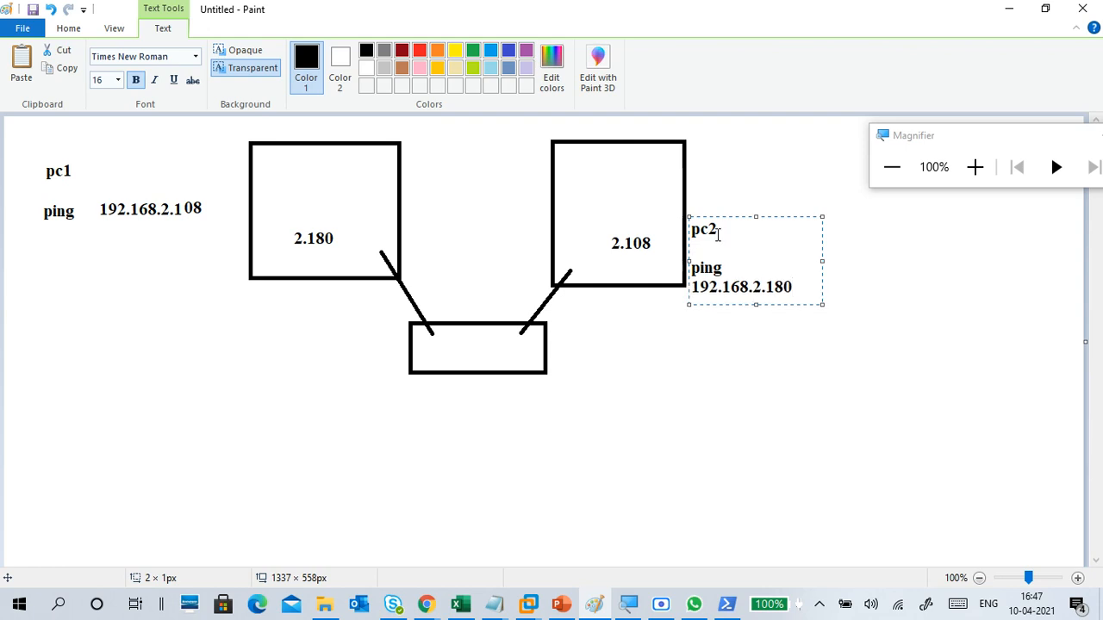
pyautogui.moveTo(821, 260); pyautogui.dragTo(886, 260)
pyautogui.click(729, 267)
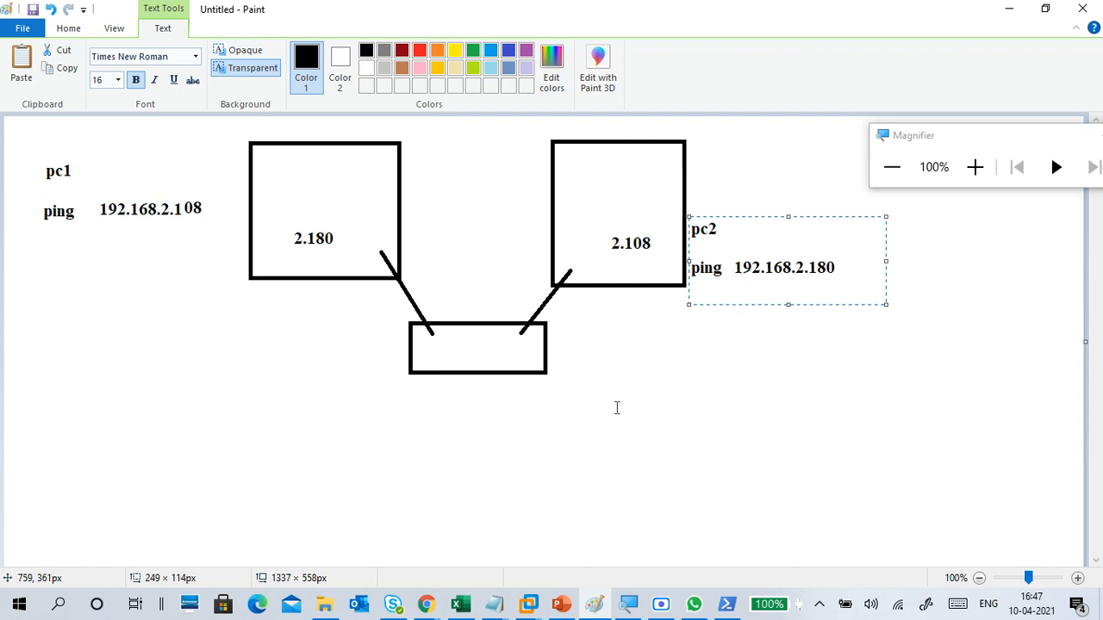
pyautogui.click(198, 333)
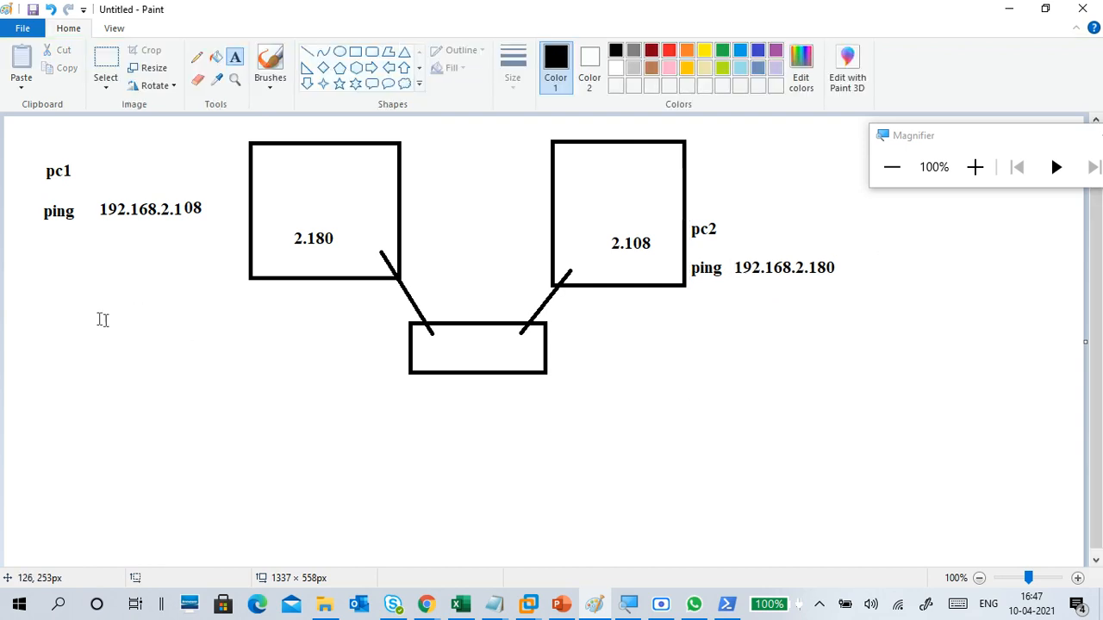
# Step: Add the note "ping not success" below the pc1 ping text
pyautogui.click(43, 286)
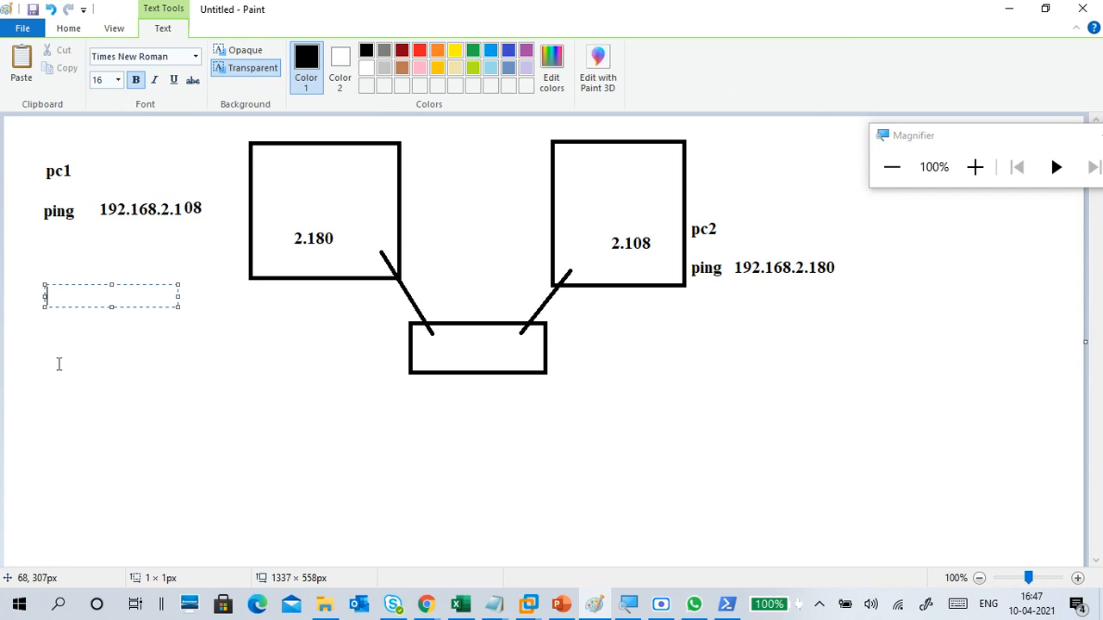
pyautogui.write('ping not s')
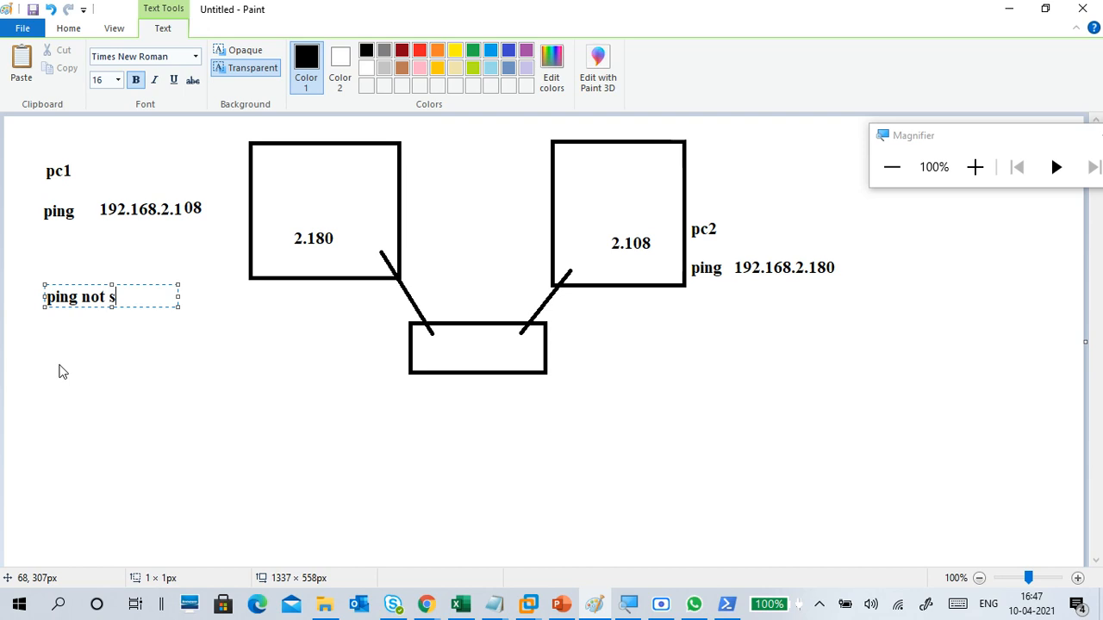
pyautogui.write('ccu')
pyautogui.press('BackSpace')
pyautogui.press('BackSpace')
pyautogui.press('BackSpace')
pyautogui.write('uccess')
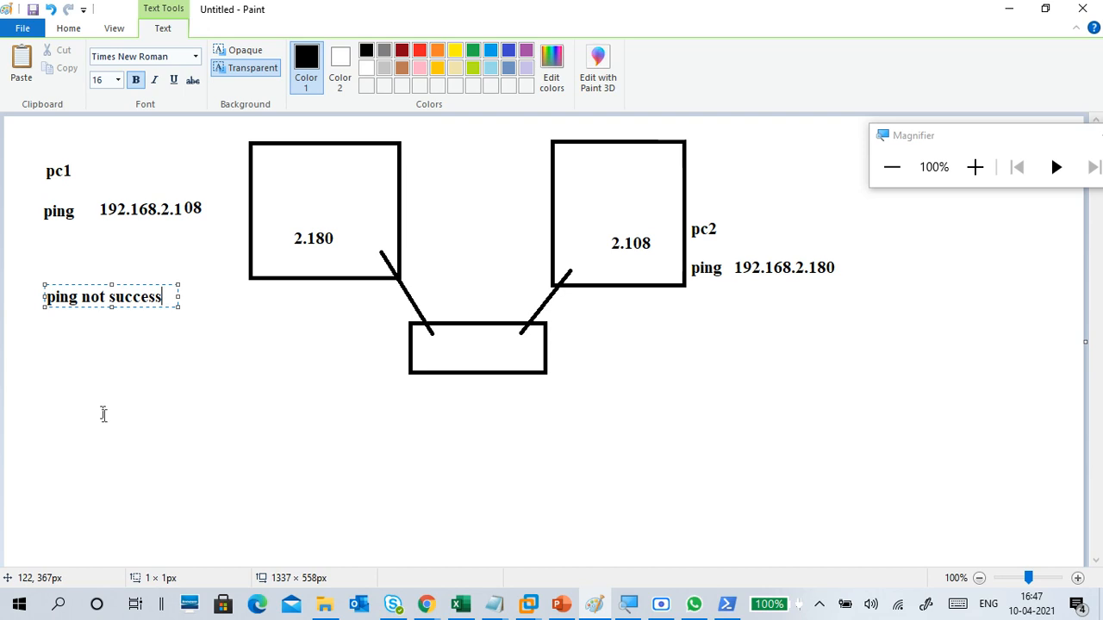
pyautogui.click(106, 363)
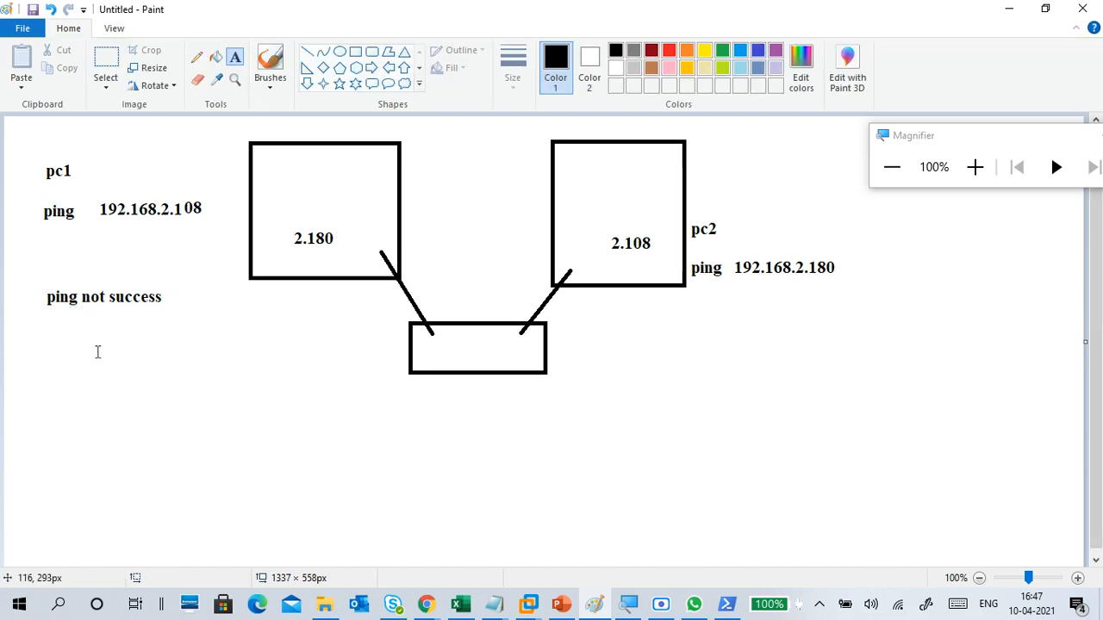
# Step: Add the word "firewall" as text under the "ping not success" note
pyautogui.click(47, 329)
pyautogui.write('fi')
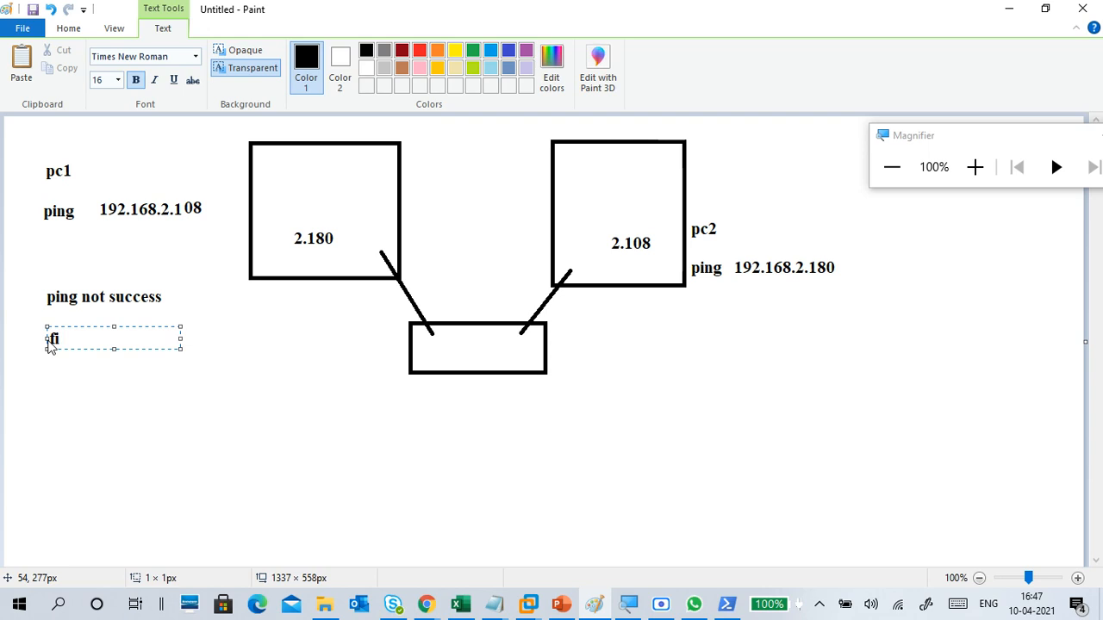
pyautogui.write('lerewall')
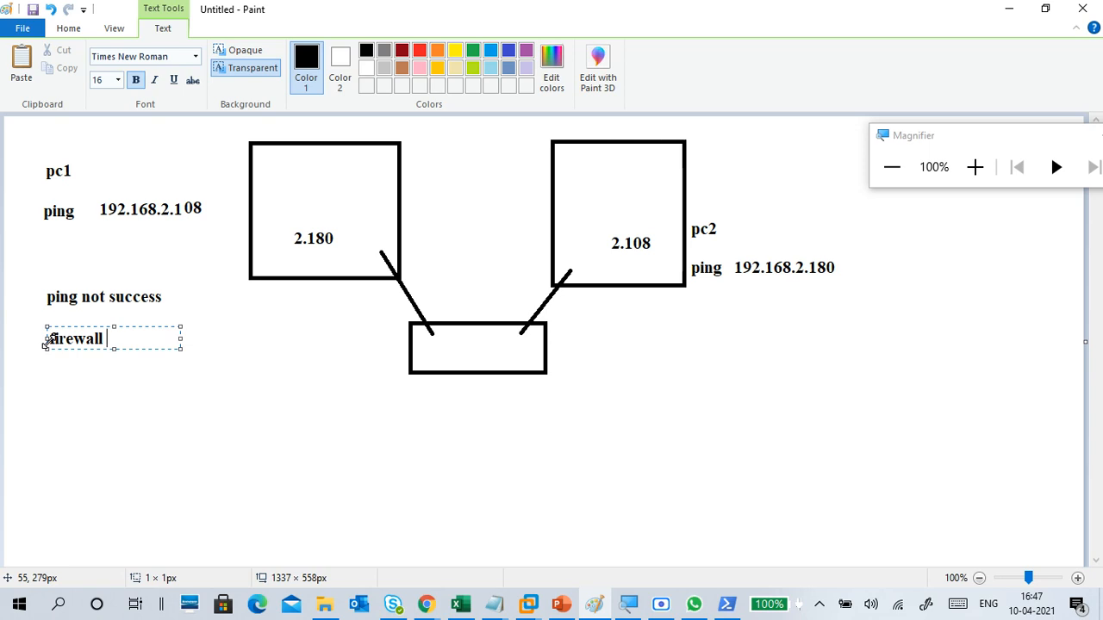
pyautogui.moveTo(54, 336); pyautogui.dragTo(57, 337)
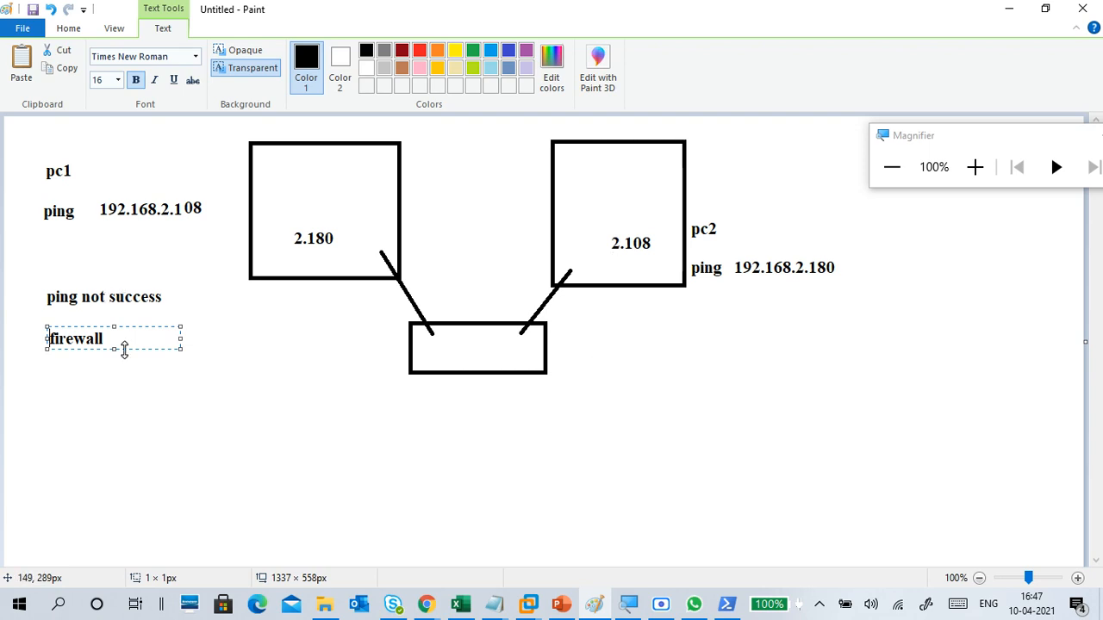
pyautogui.click(123, 388)
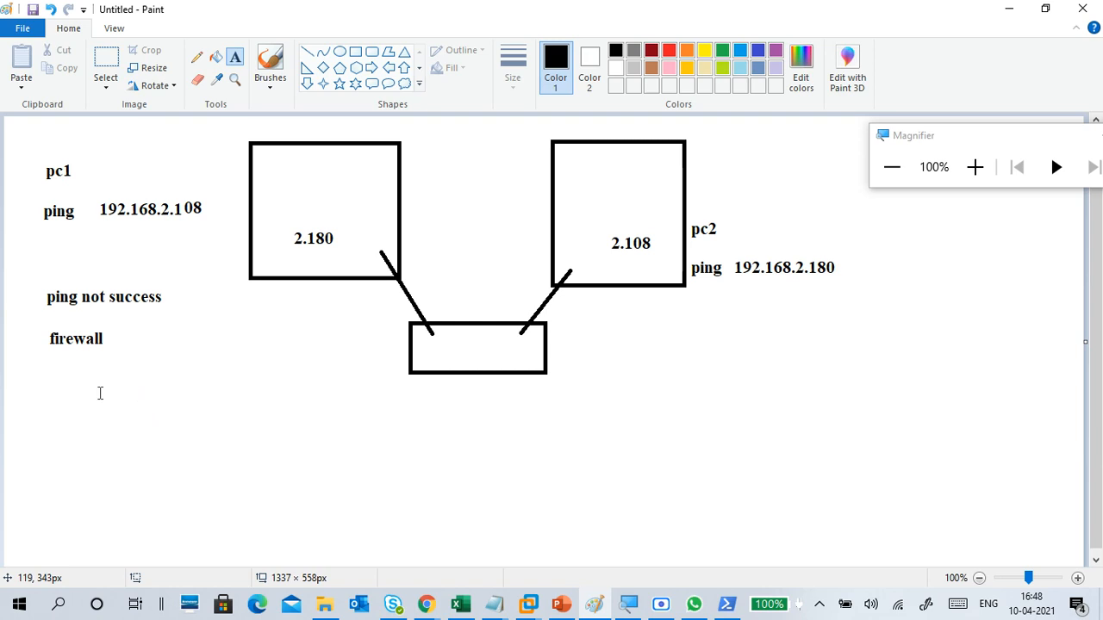
# Step: Add the text "network and sharing center" under "firewall" and widen its text box so it fits on one line
pyautogui.click(48, 373)
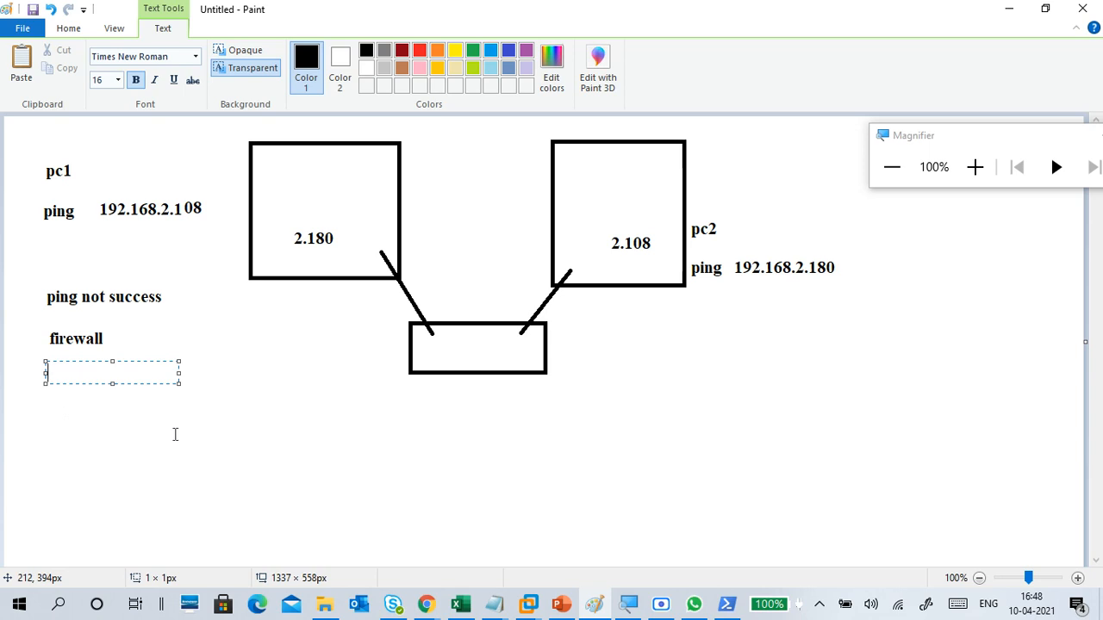
pyautogui.write('network and sh')
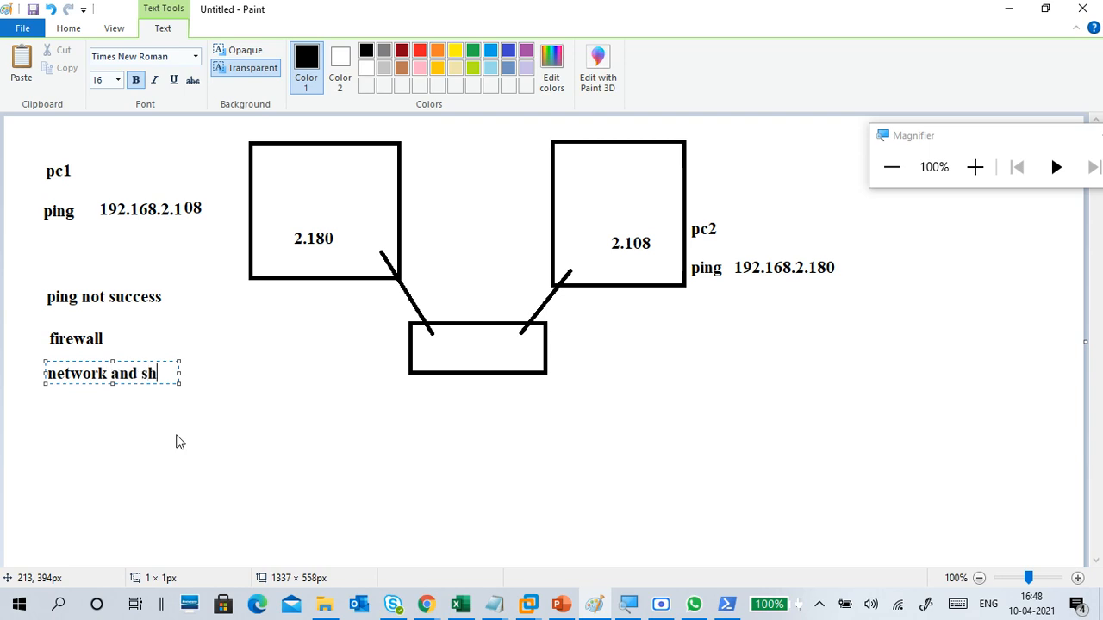
pyautogui.write('aring')
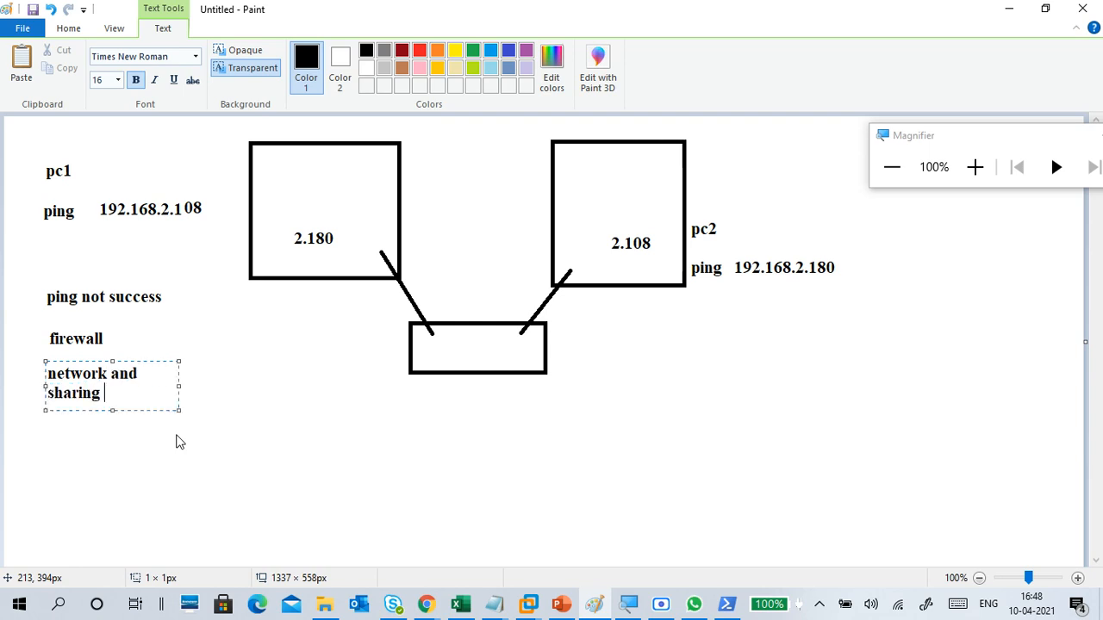
pyautogui.write(' center')
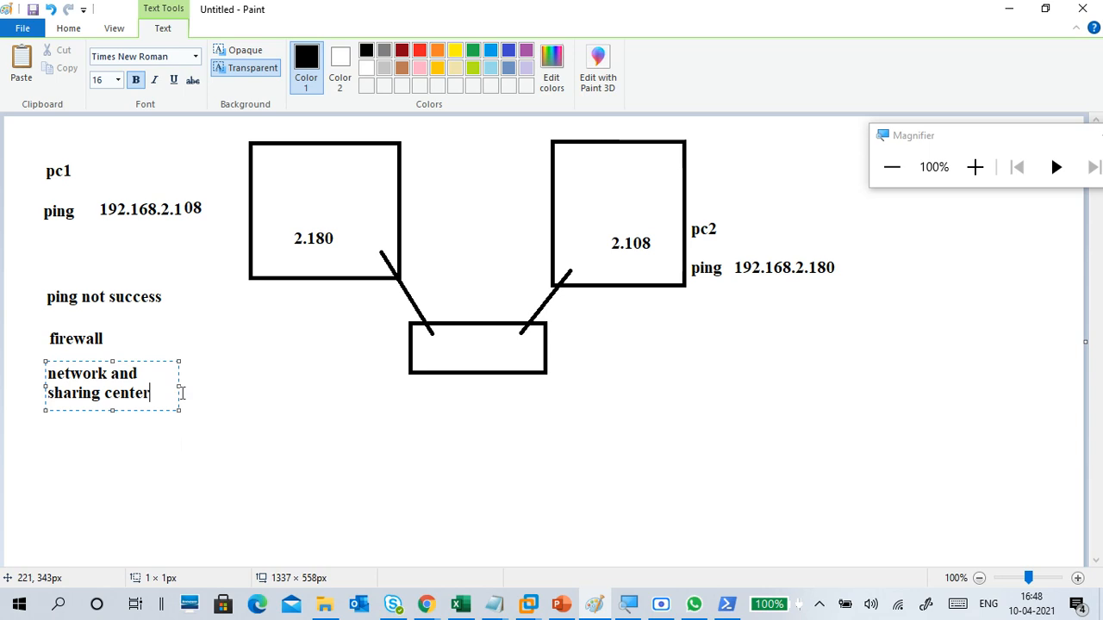
pyautogui.moveTo(179, 386); pyautogui.dragTo(318, 386)
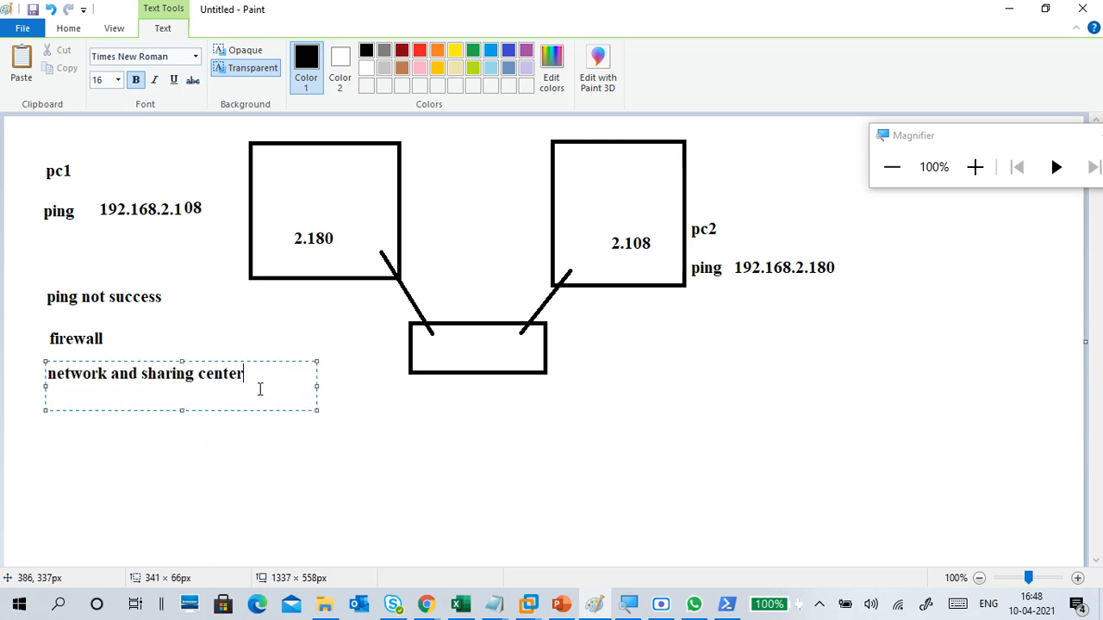
# Step: Continue the same text with the separate lines "advance setting" and "yes", and finish the text box
pyautogui.press('Return')
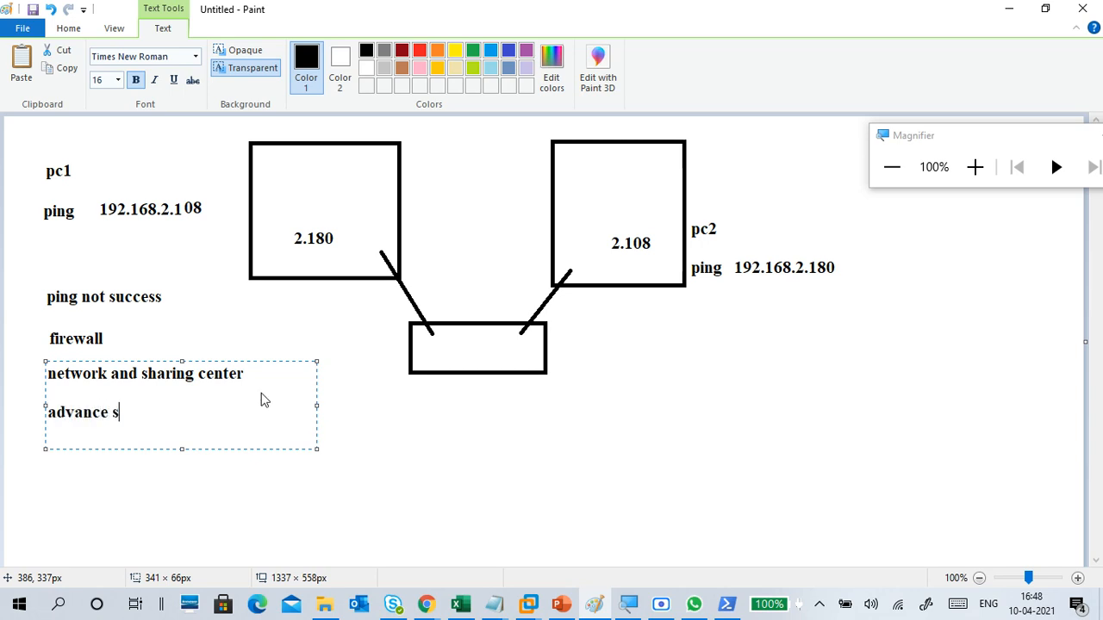
pyautogui.press('BackSpace')
pyautogui.press('BackSpace')
pyautogui.write('etting')
pyautogui.press('Return')
pyautogui.press('Return')
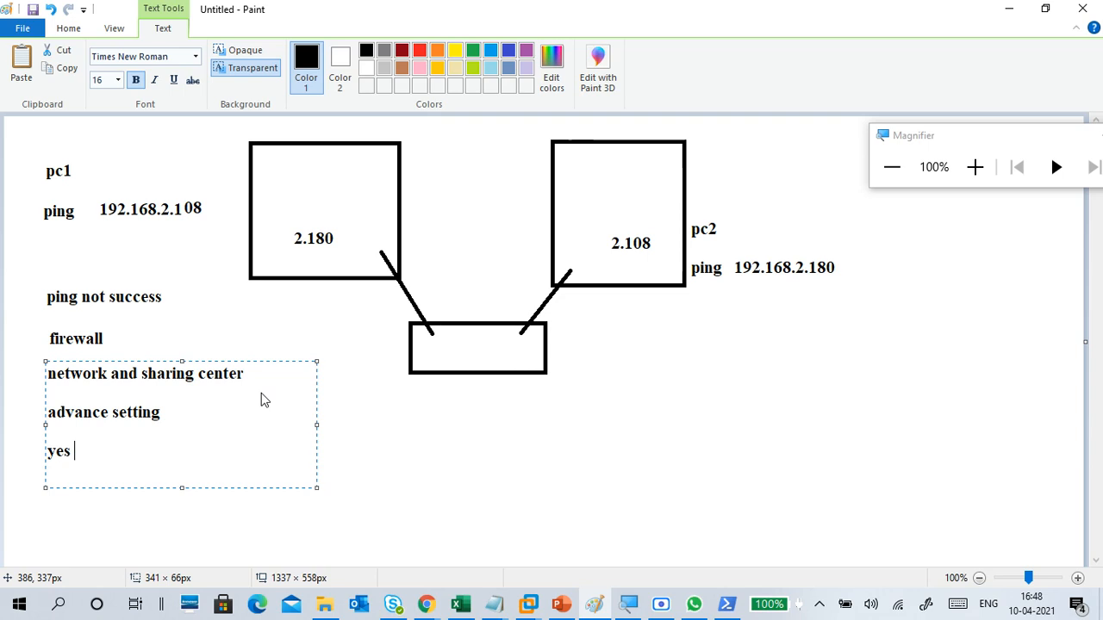
pyautogui.click(399, 442)
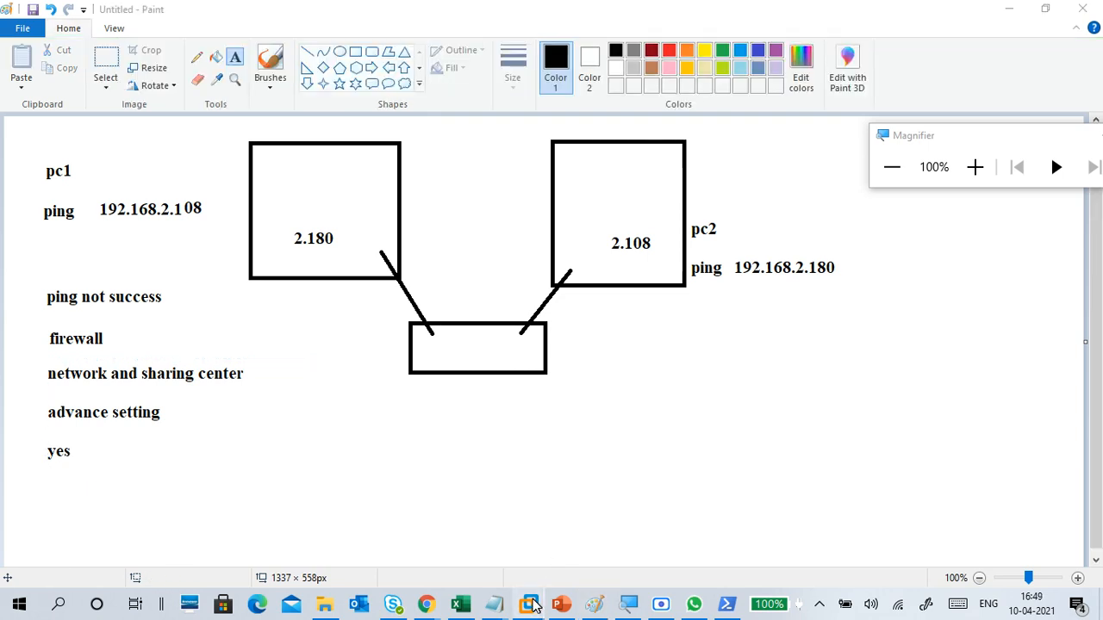
# Step: Switch to the CTS2WINC1 virtual machine in VMware Workstation and open its Network & Internet settings, magnifying the screen meanwhile and restoring it to 100%
pyautogui.moveTo(529, 604)
pyautogui.click(509, 517)
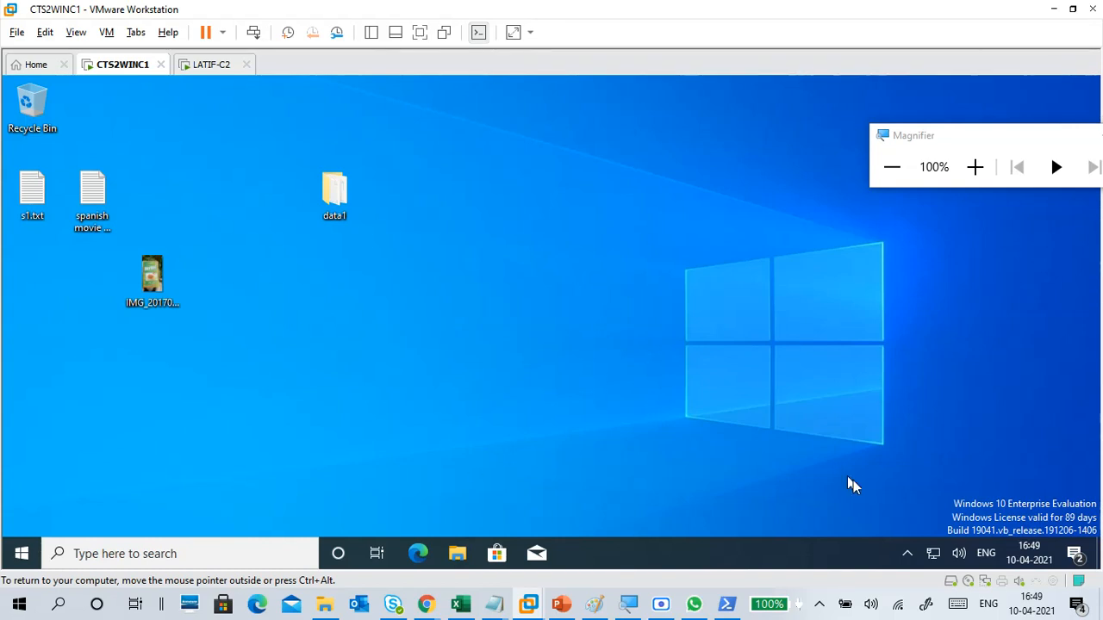
pyautogui.click(972, 169)
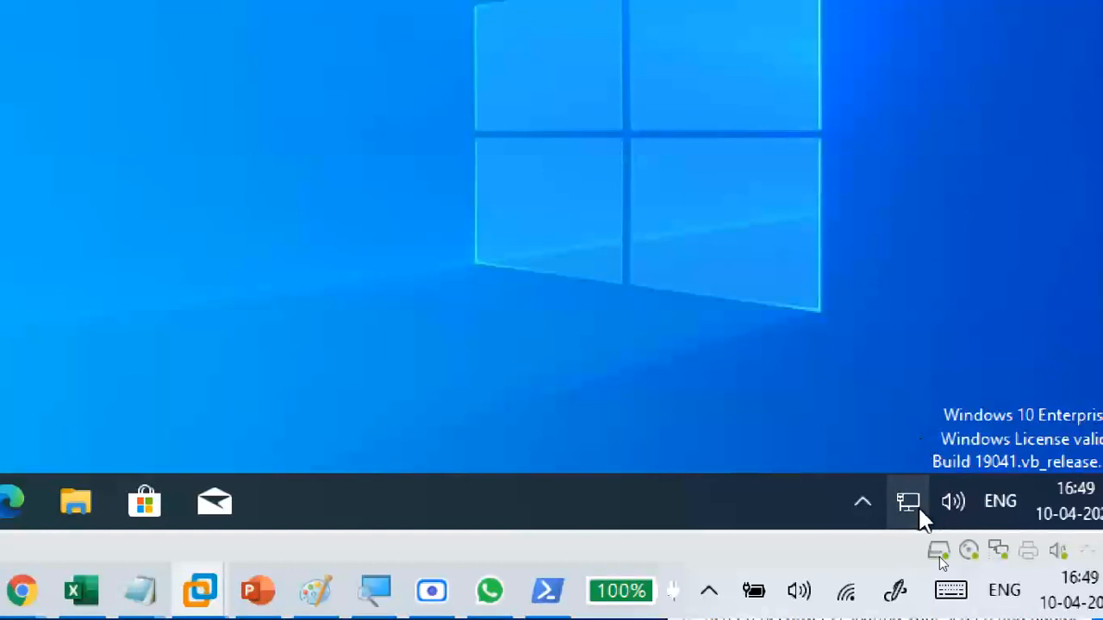
pyautogui.rightClick(913, 494)
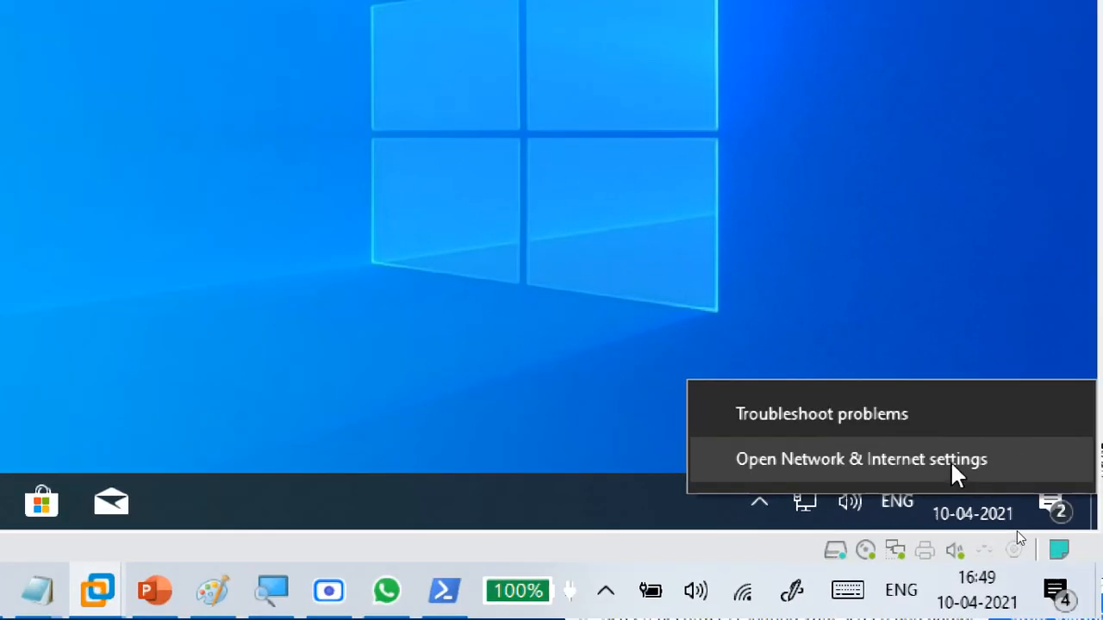
pyautogui.click(954, 460)
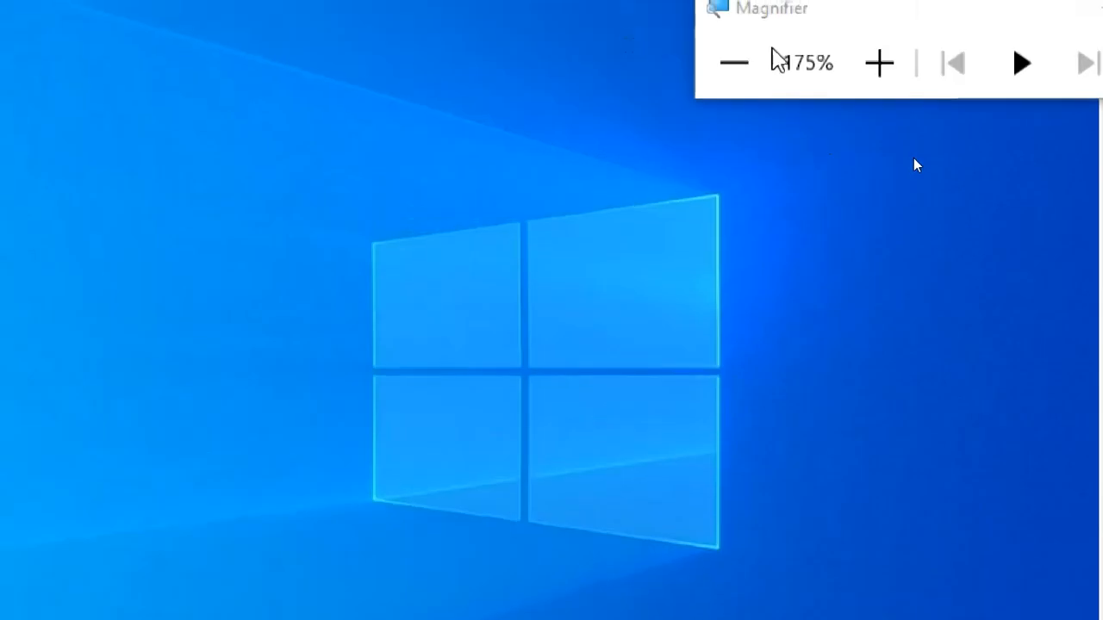
pyautogui.click(734, 62)
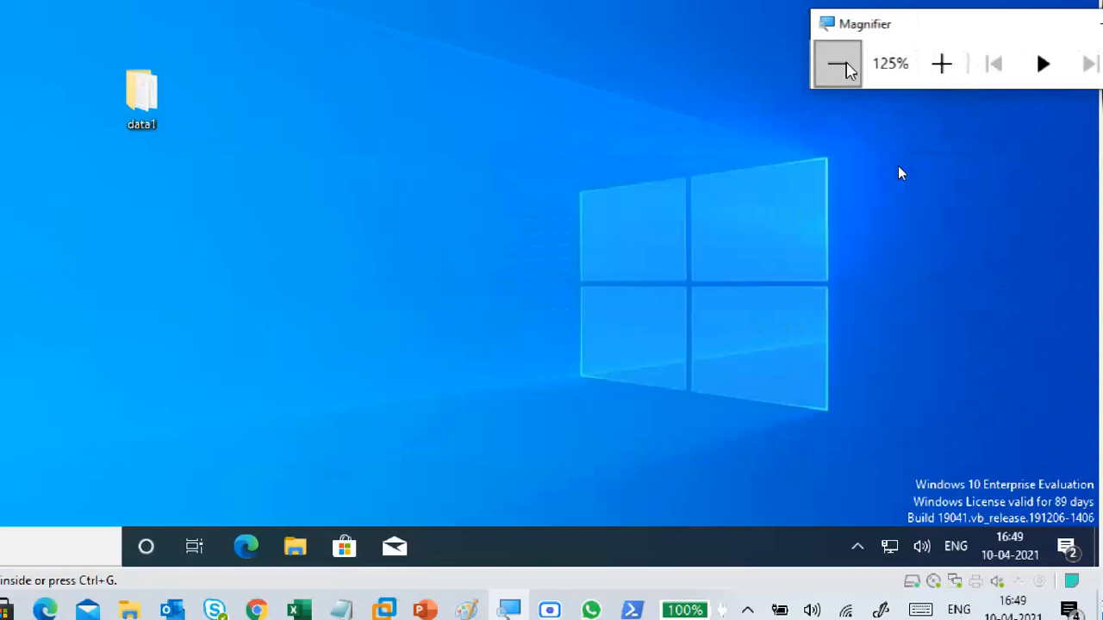
pyautogui.click(734, 62)
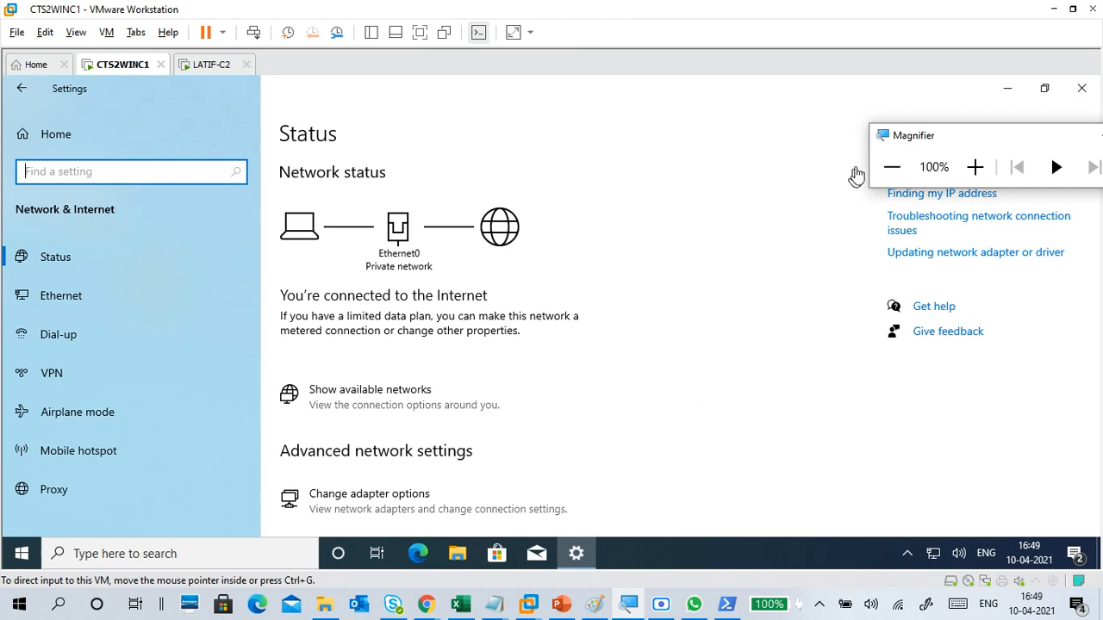
# Step: Open the Ethernet settings in the VM and launch Network and Sharing Center from the related settings, magnifying to 150% meanwhile and restoring 100%
pyautogui.moveTo(930, 143); pyautogui.dragTo(922, 87)
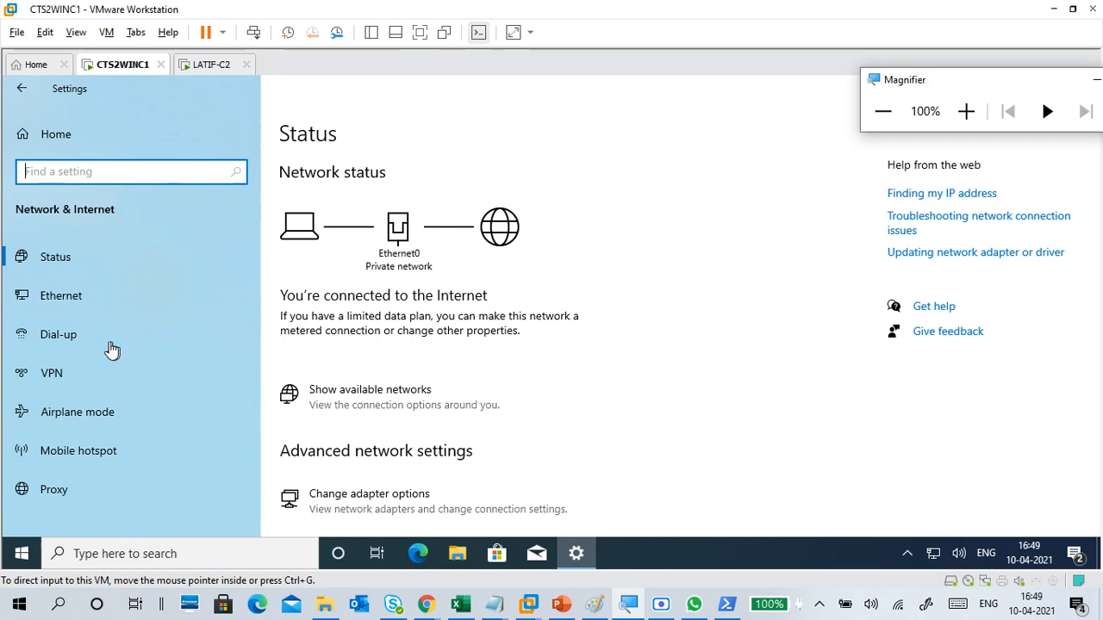
pyautogui.click(80, 296)
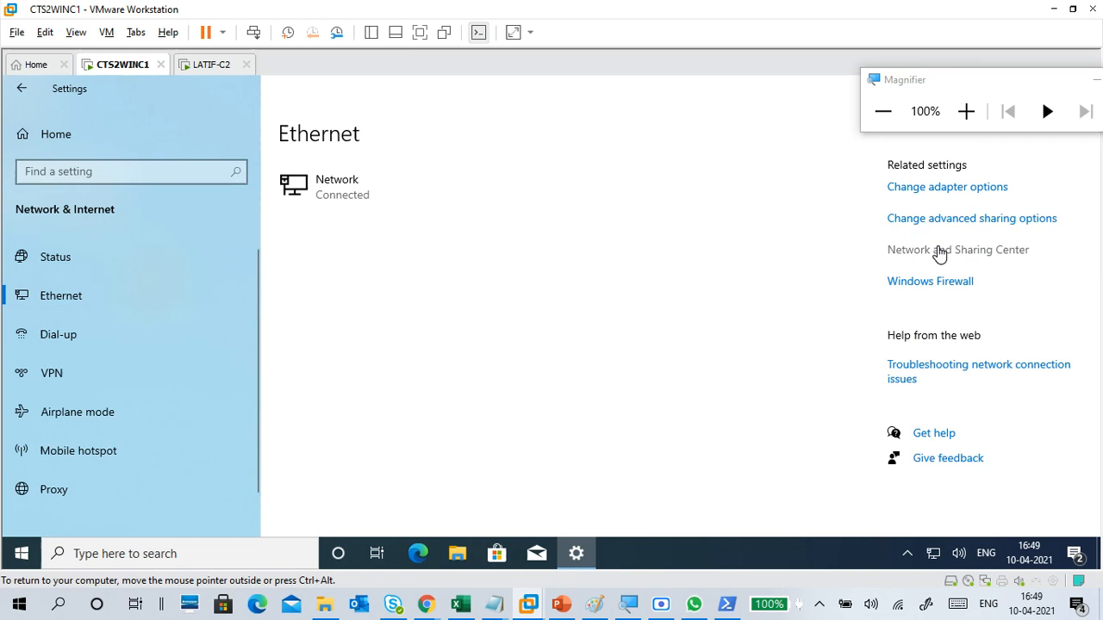
pyautogui.click(965, 111)
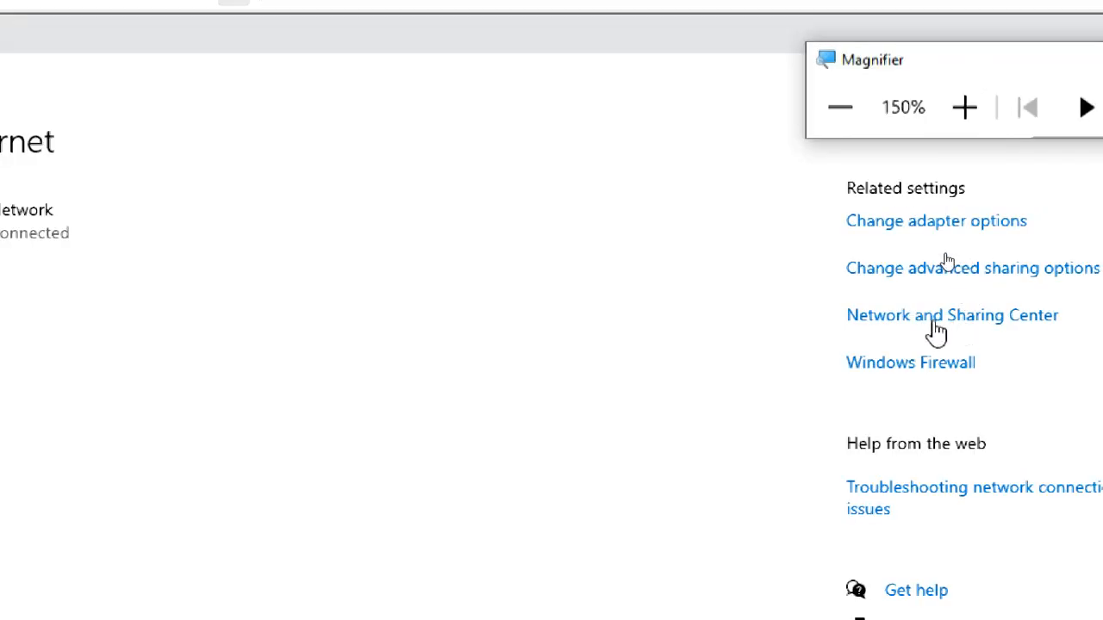
pyautogui.click(936, 326)
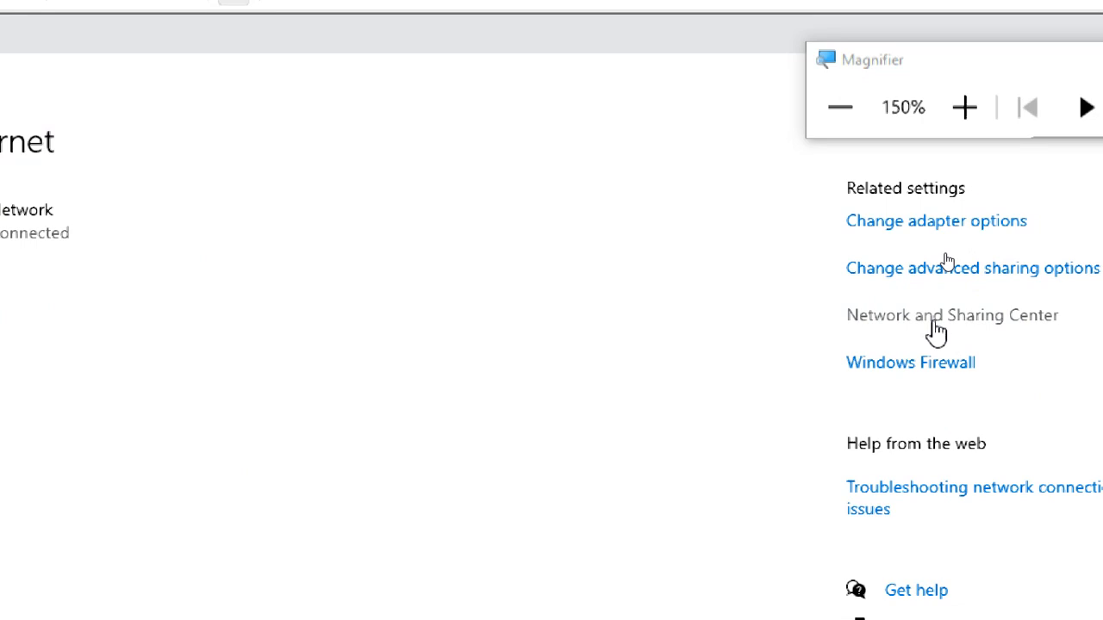
pyautogui.click(930, 379)
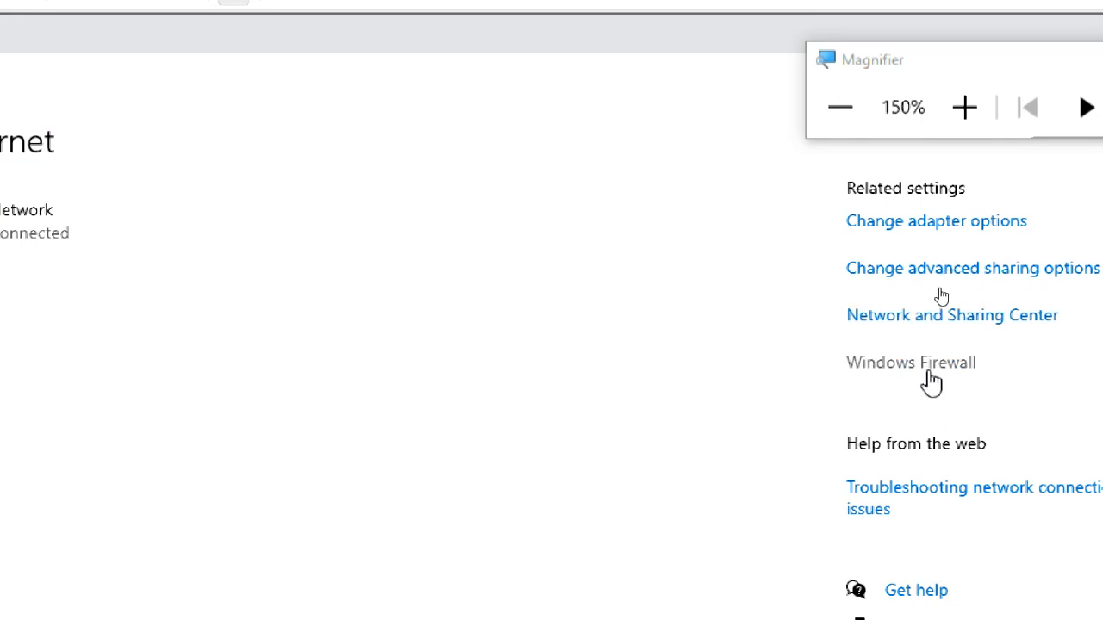
pyautogui.click(900, 315)
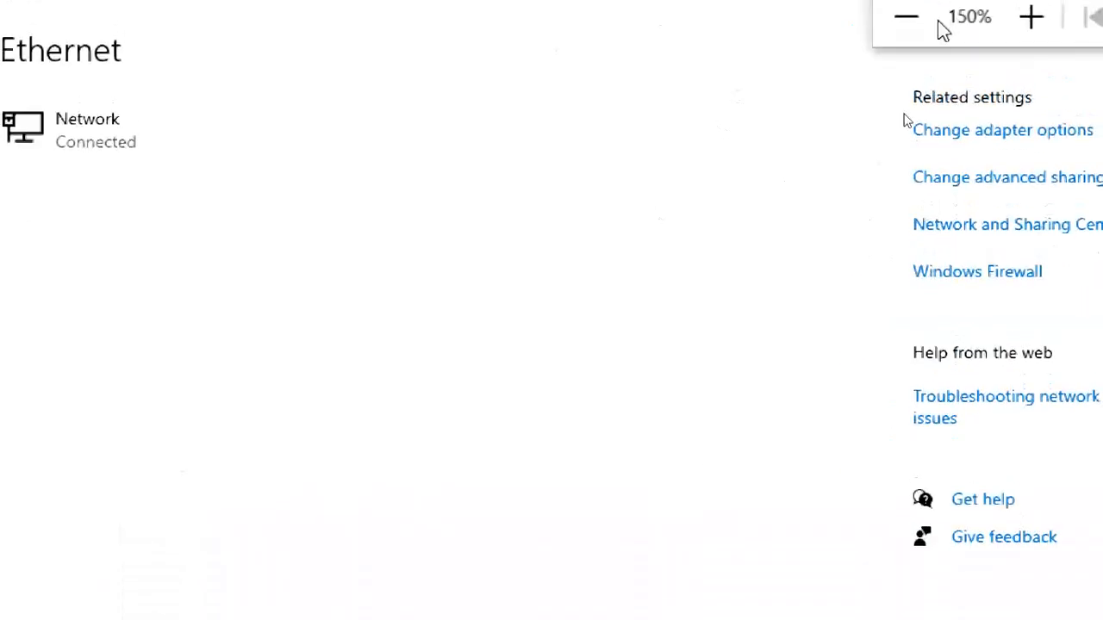
pyautogui.click(917, 86)
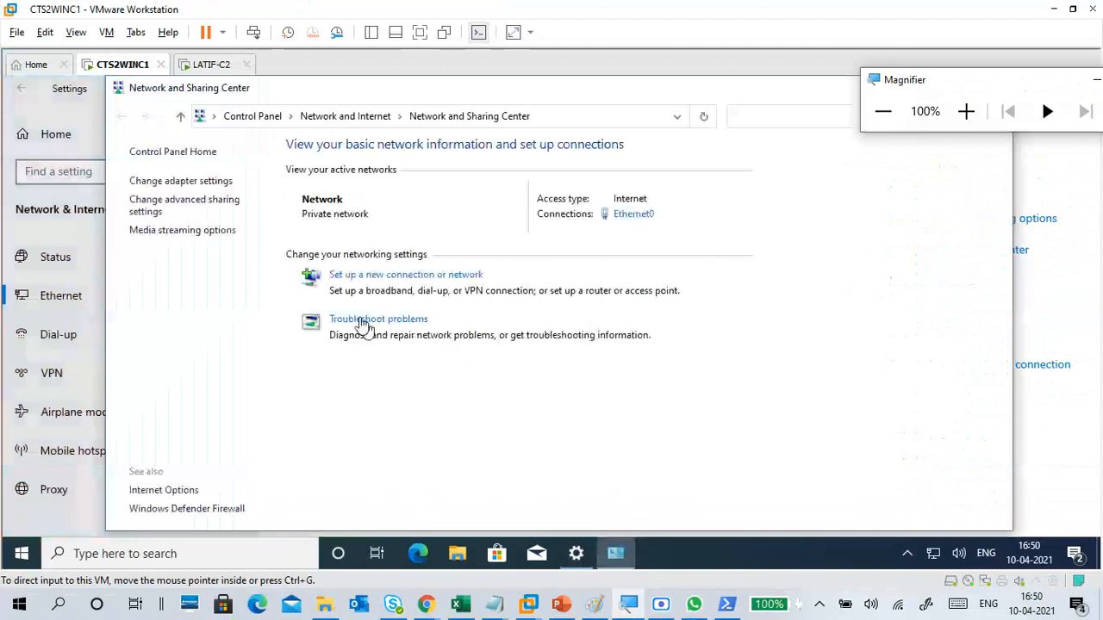
# Step: In the advanced sharing settings, turn on network discovery and file and printer sharing for the Guest or Public profile
pyautogui.click(966, 111)
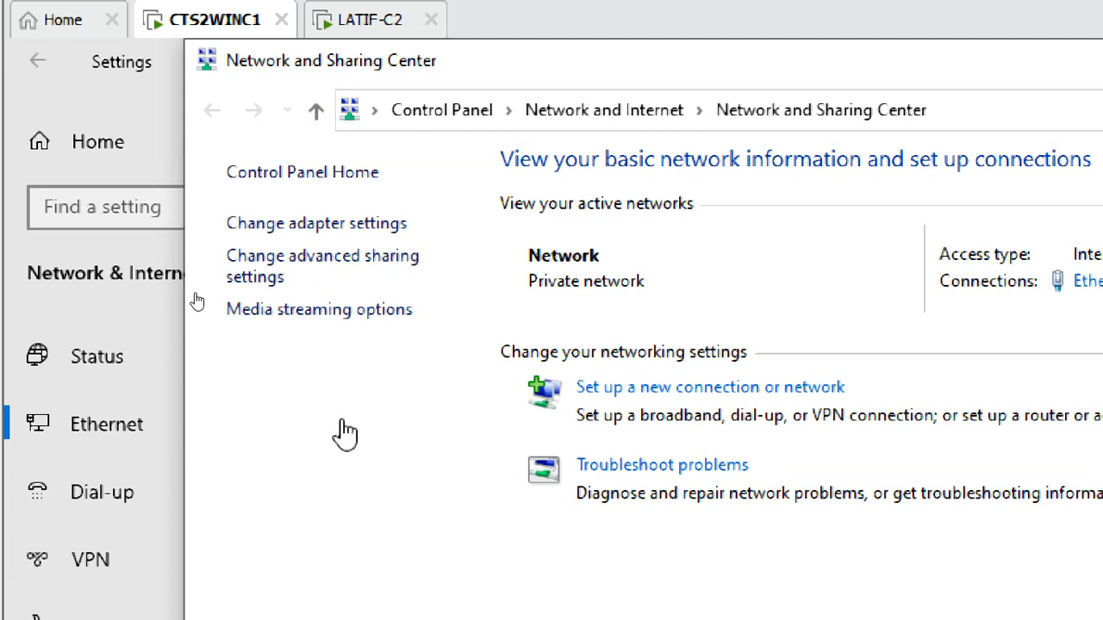
pyautogui.click(285, 269)
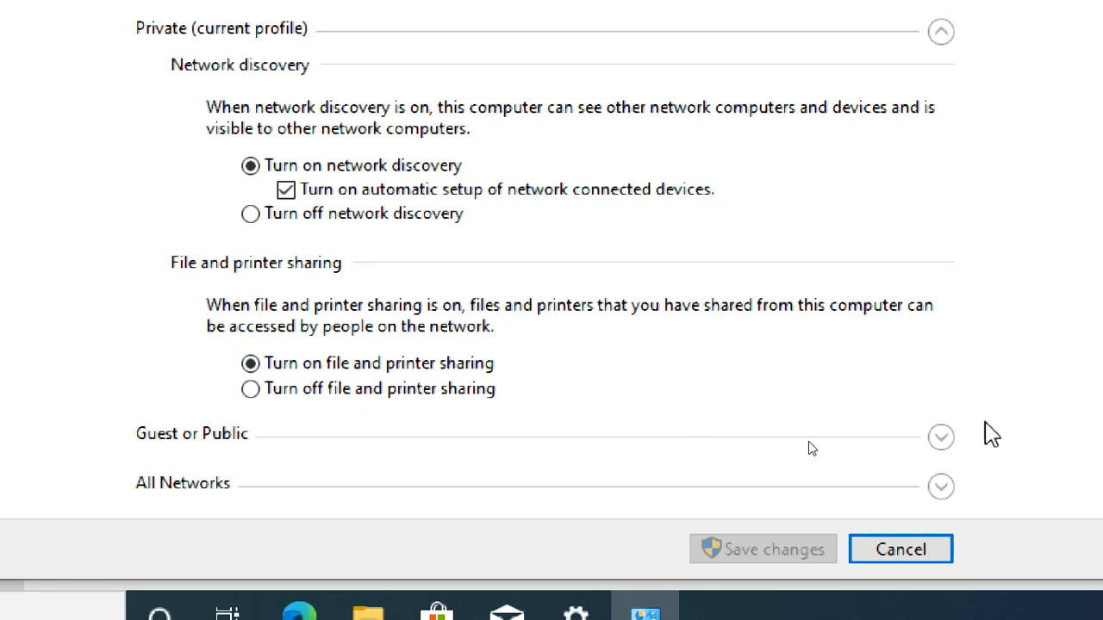
pyautogui.click(942, 439)
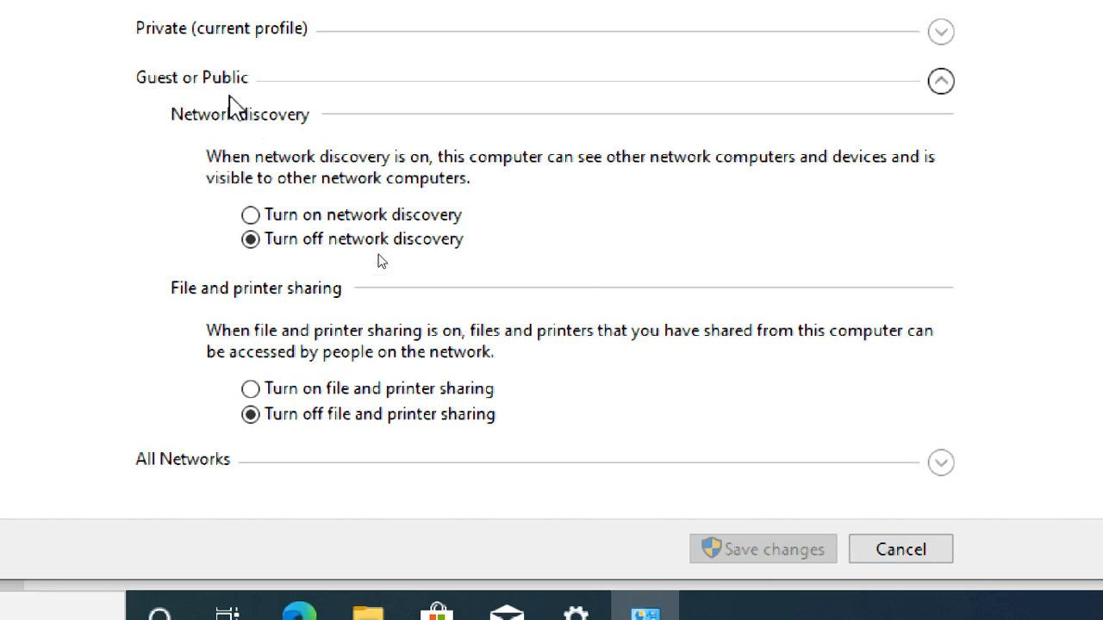
pyautogui.click(350, 221)
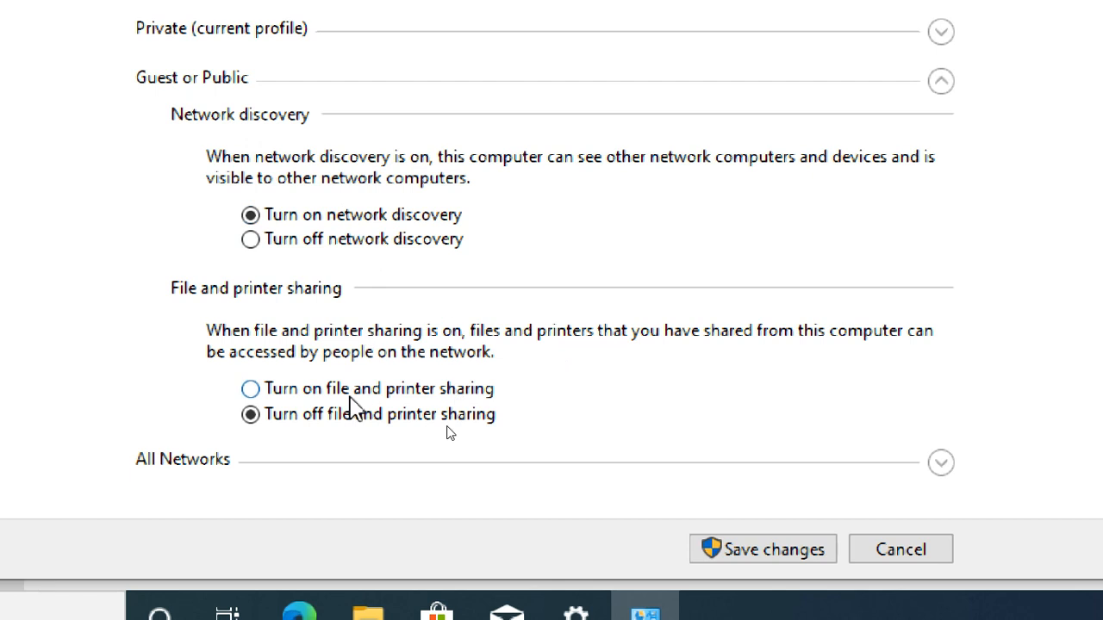
pyautogui.click(352, 395)
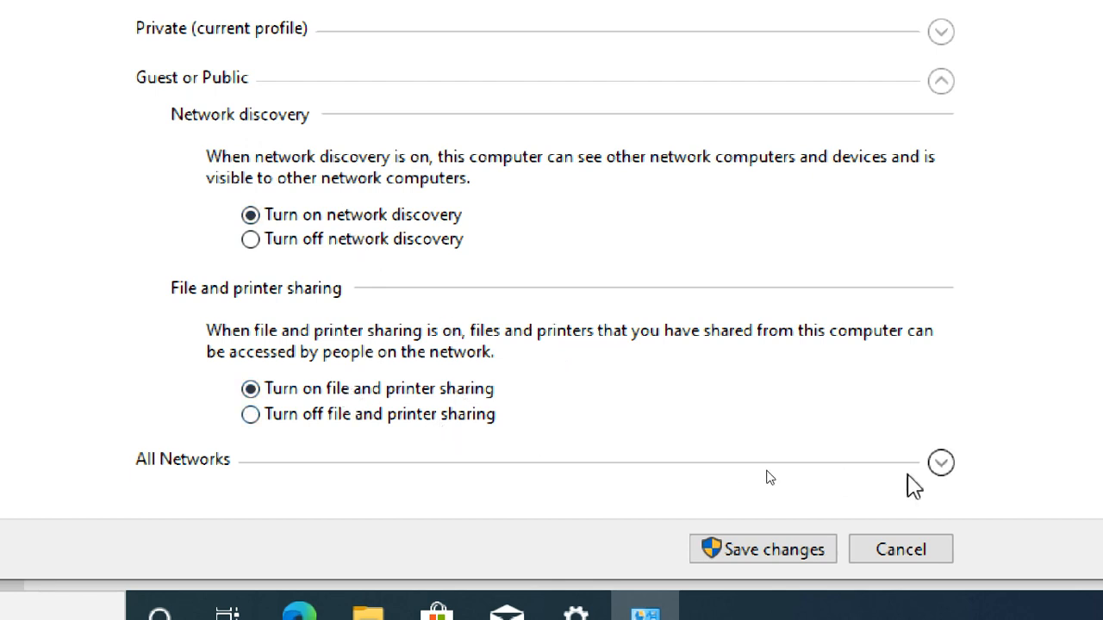
# Step: Turn on Public folder sharing for All Networks and save the advanced sharing changes
pyautogui.click(943, 467)
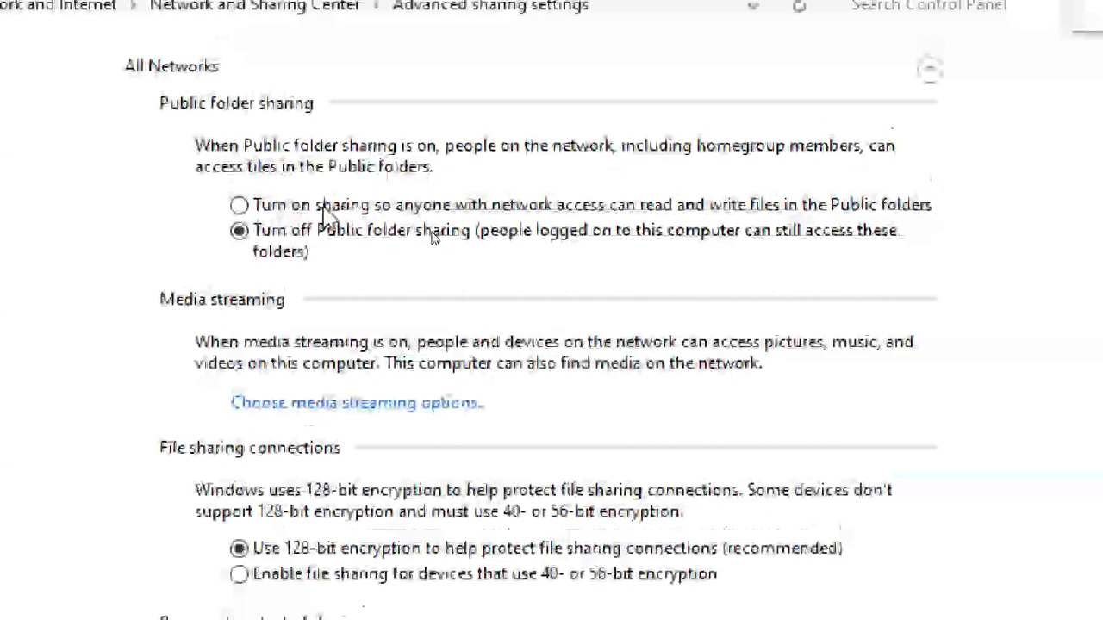
pyautogui.click(341, 189)
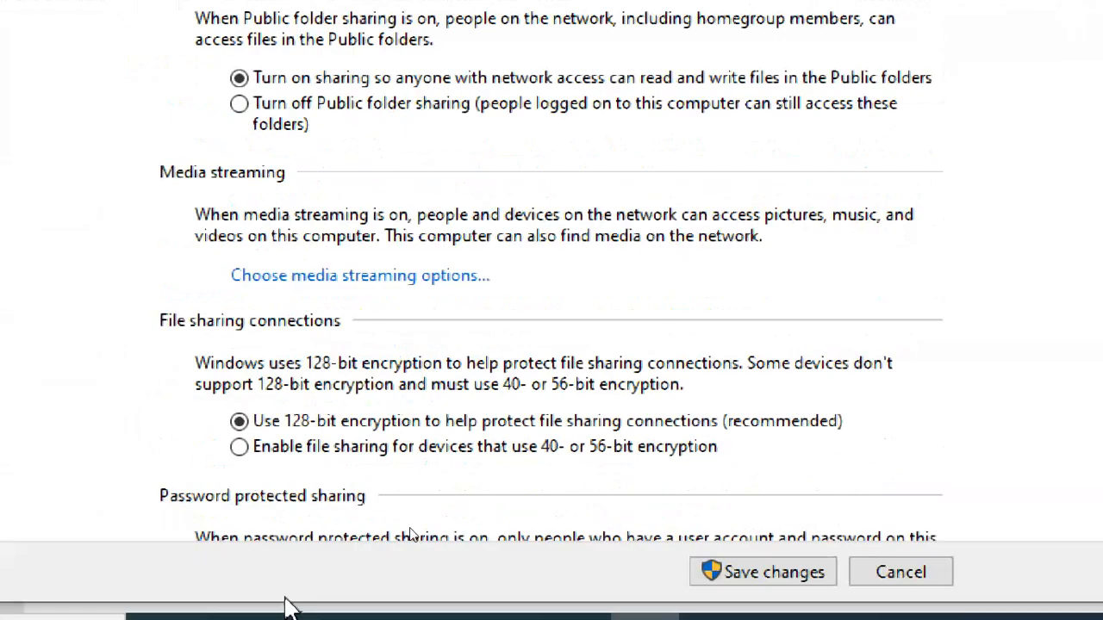
pyautogui.scroll(-3, 689, 458)
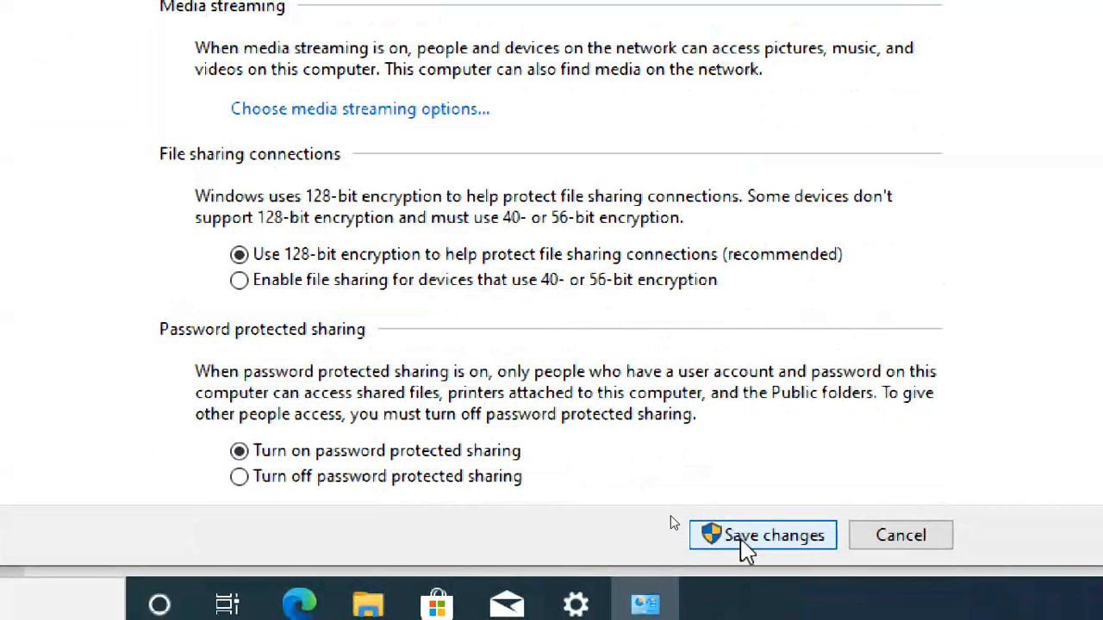
pyautogui.click(753, 545)
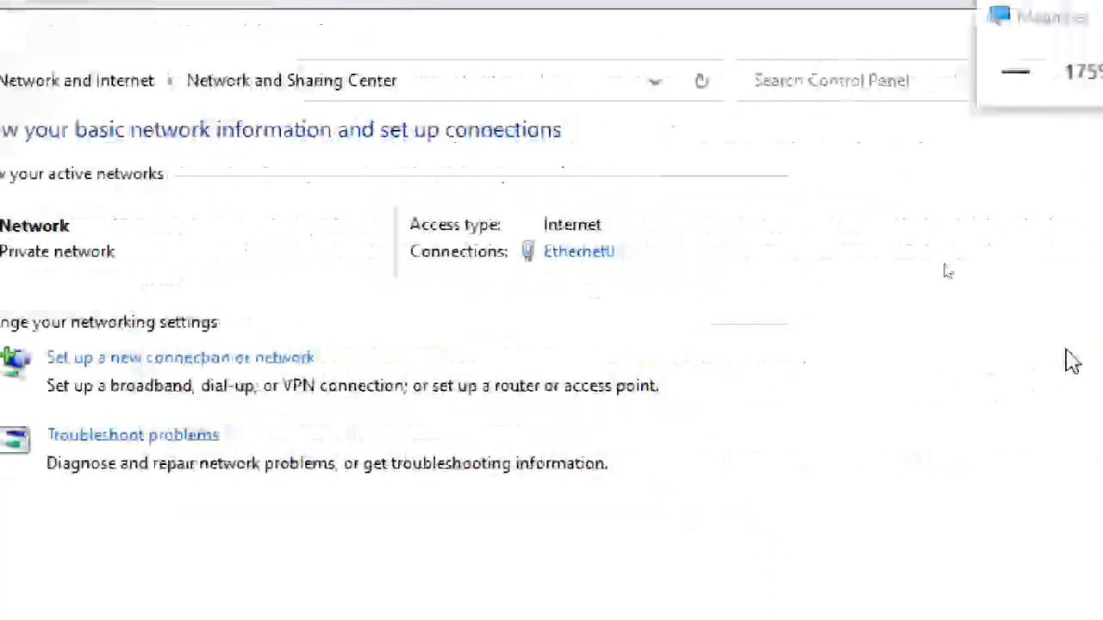
# Step: Close Network and Sharing Center and the Settings window in the VM, and reduce the screen magnification to 125%
pyautogui.moveTo(763, 23); pyautogui.dragTo(800, 181)
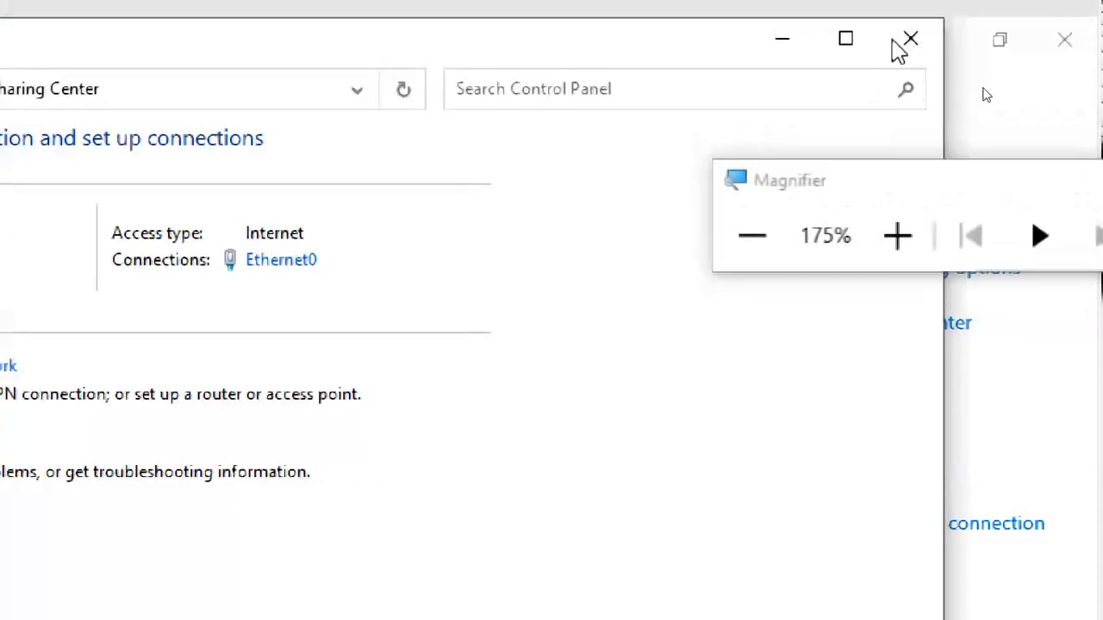
pyautogui.click(901, 41)
pyautogui.click(1067, 39)
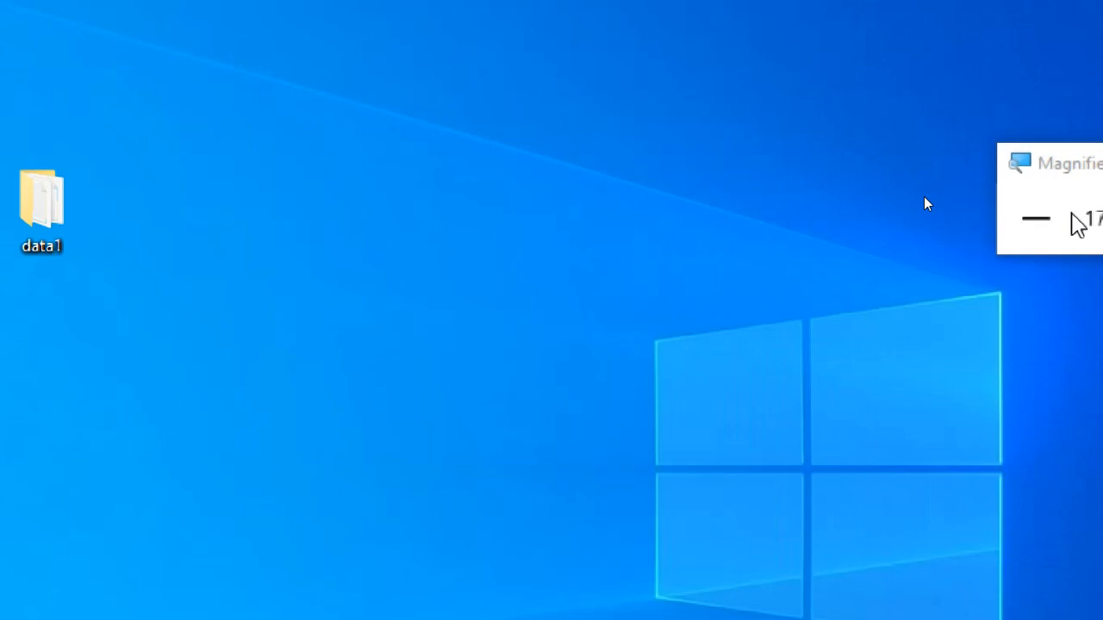
pyautogui.click(751, 237)
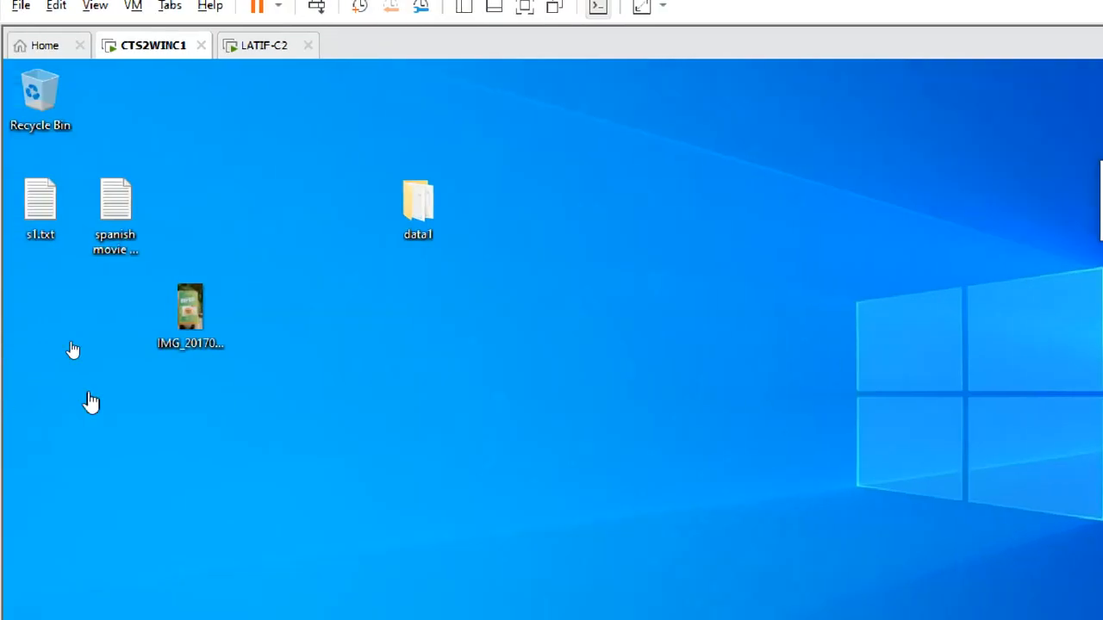
# Step: Switch to the other virtual machine, close its Command Prompt, and browse Network in File Explorer with the screen magnified further
pyautogui.click(264, 47)
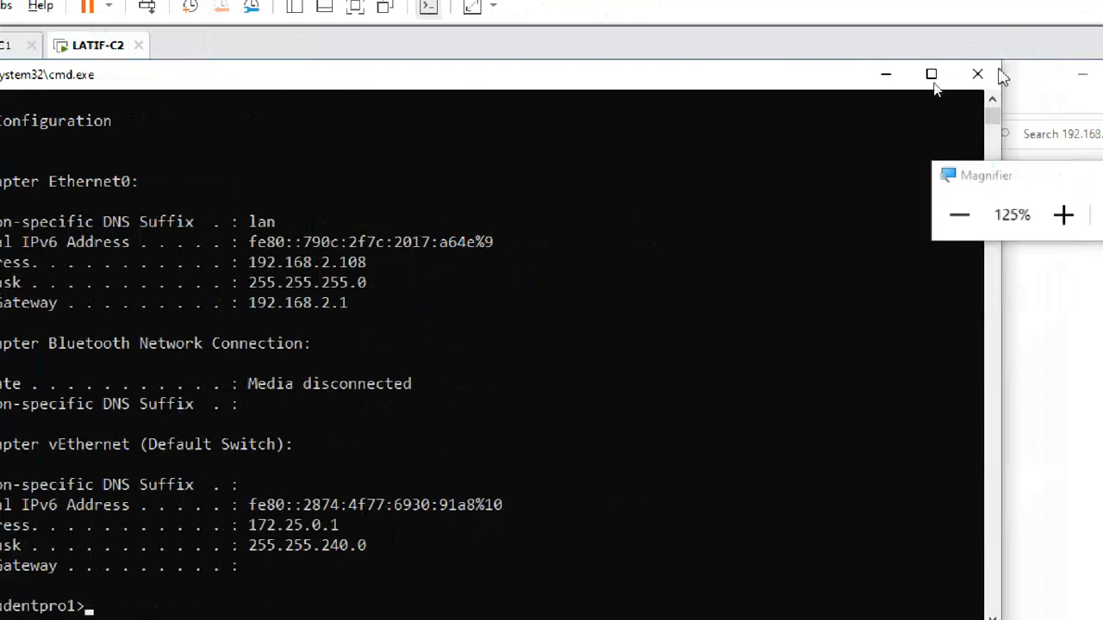
pyautogui.click(978, 74)
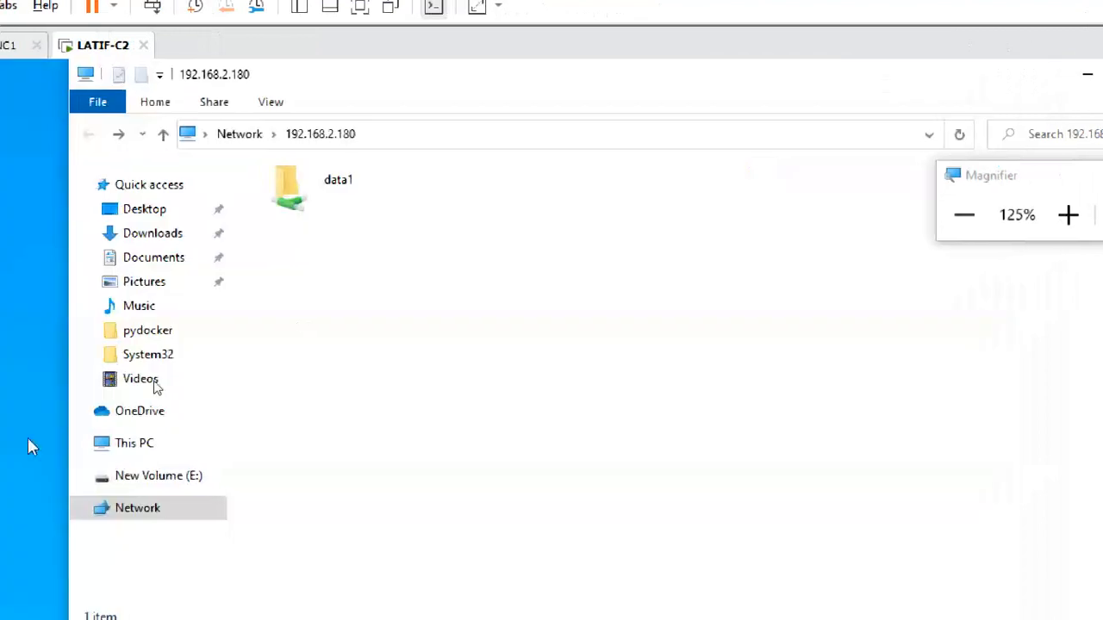
pyautogui.click(138, 510)
pyautogui.click(1068, 217)
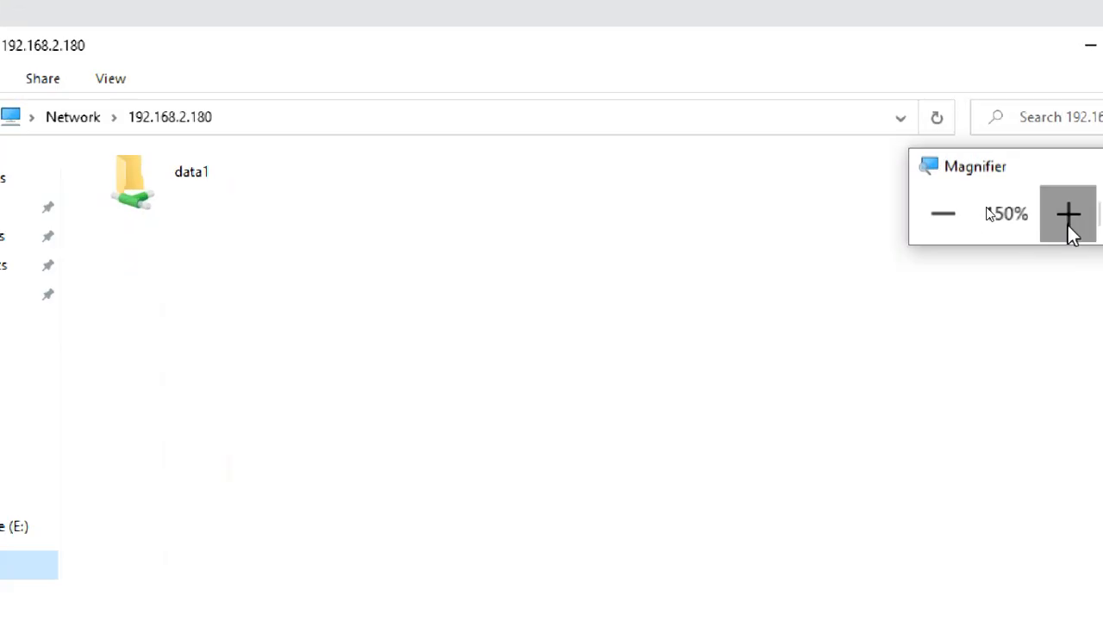
pyautogui.click(1068, 217)
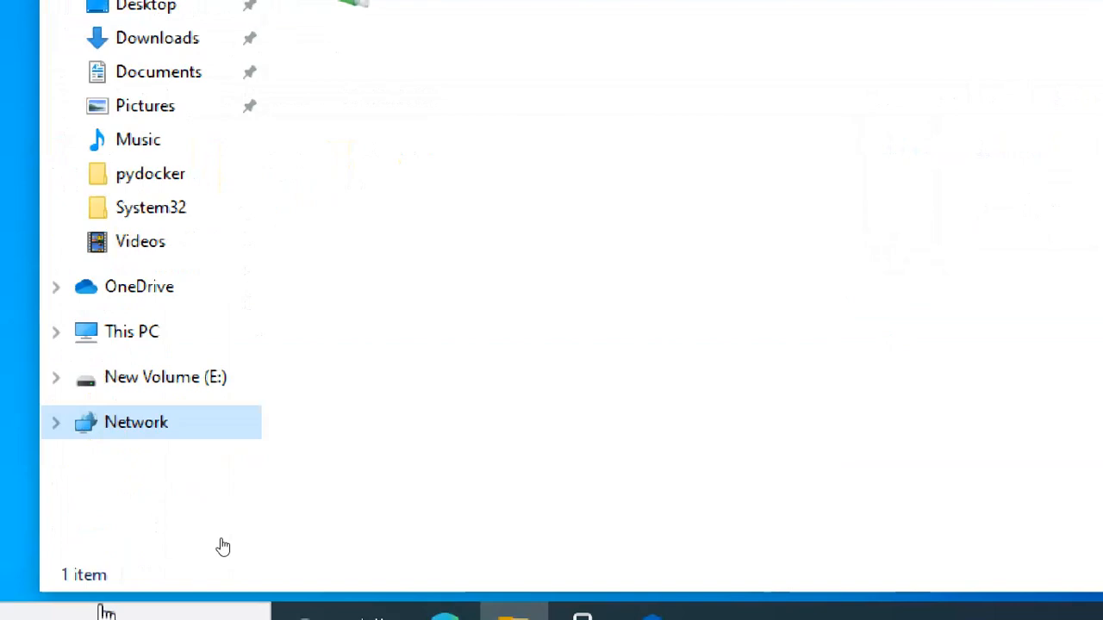
pyautogui.click(141, 423)
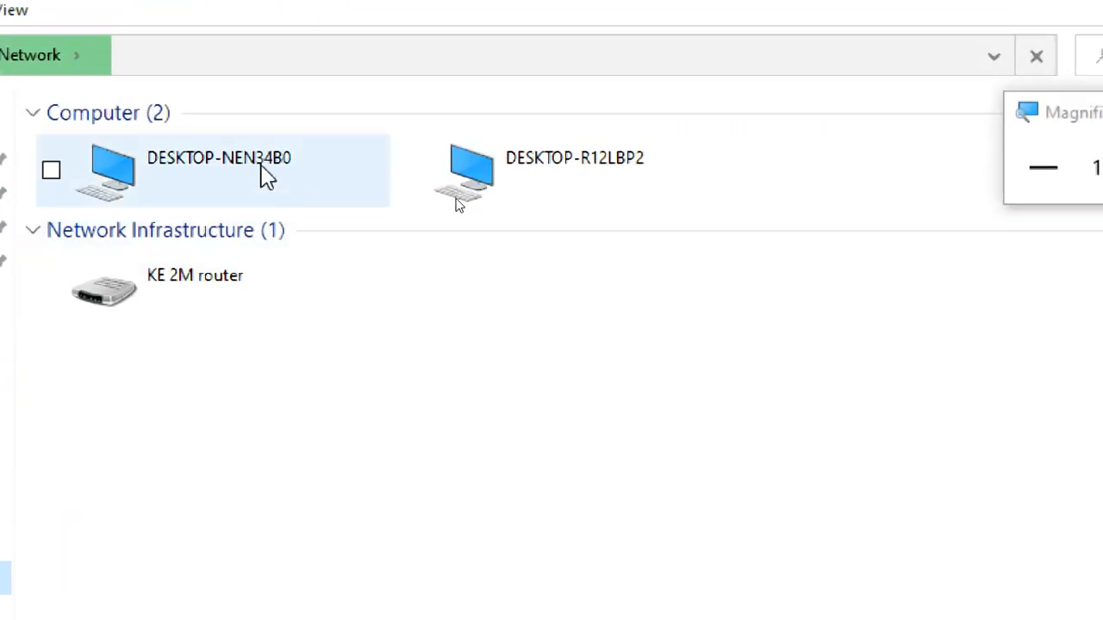
# Step: Point out the computers DESKTOP-NEN34B0 and DESKTOP-R12LBP2 on the network by selecting each in turn
pyautogui.click(276, 176)
pyautogui.click(537, 187)
pyautogui.click(287, 163)
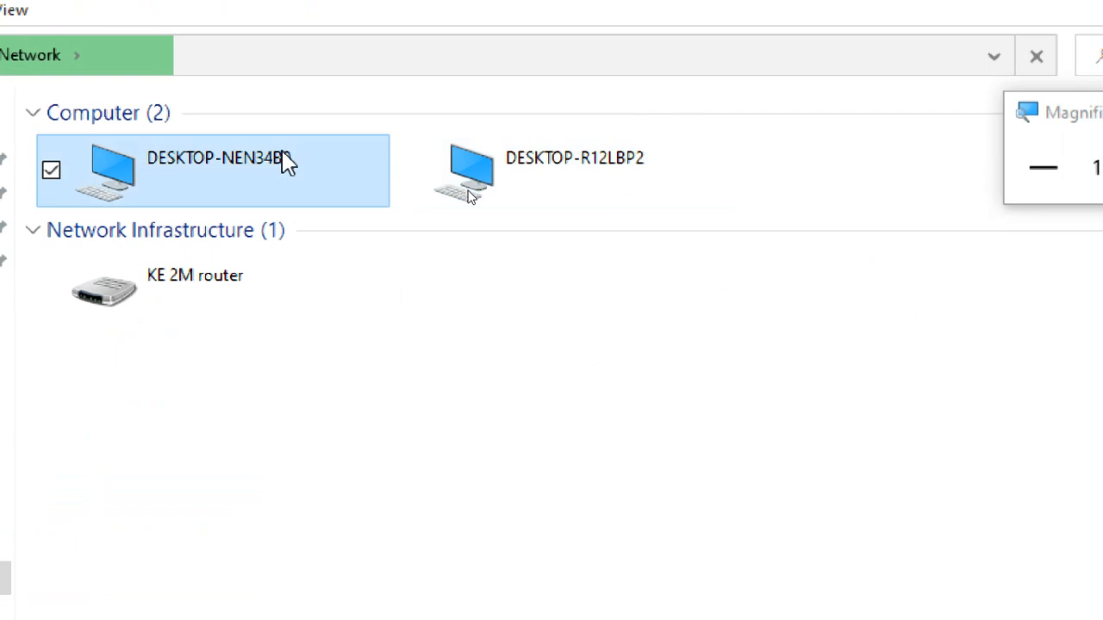
pyautogui.click(543, 180)
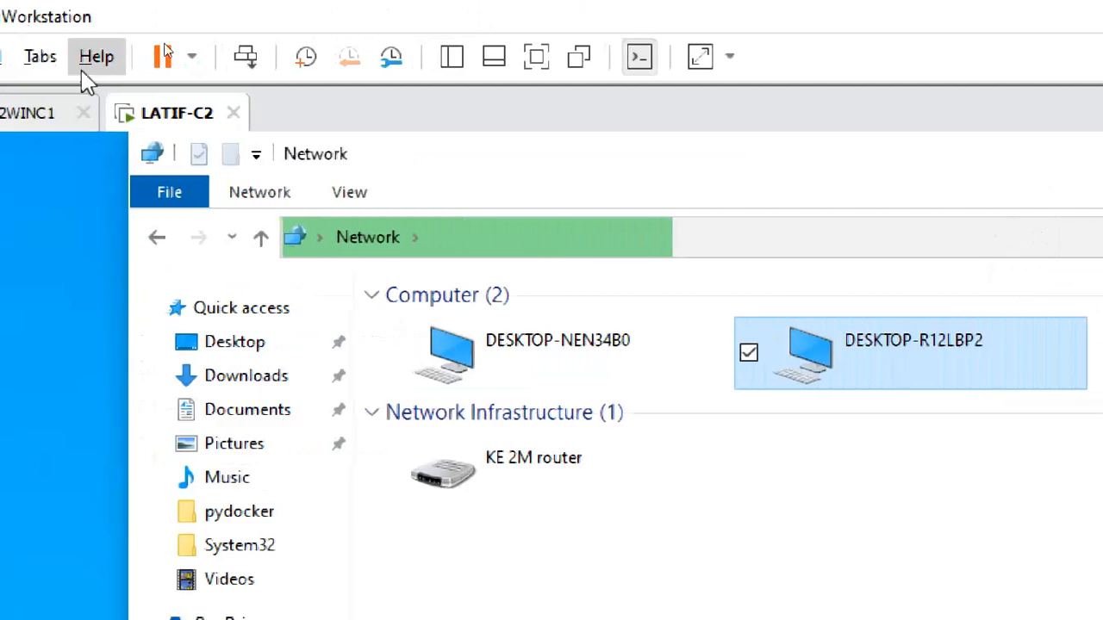
# Step: Switch back to CTS2WINC1 and check the network path in the sharing properties of the data1 desktop folder
pyautogui.click(21, 119)
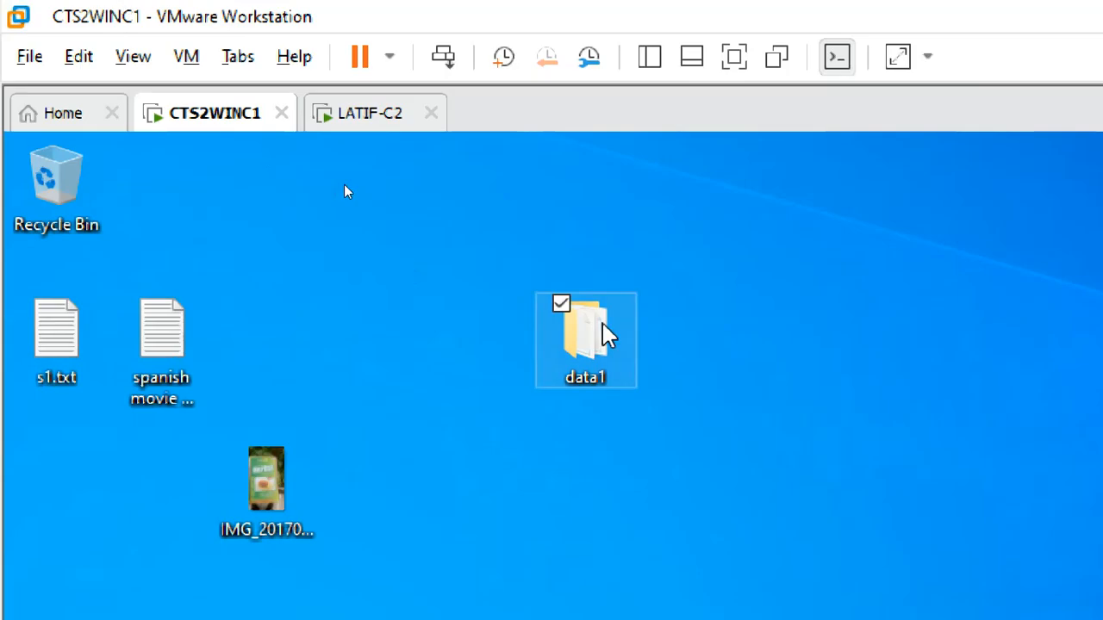
pyautogui.rightClick(608, 335)
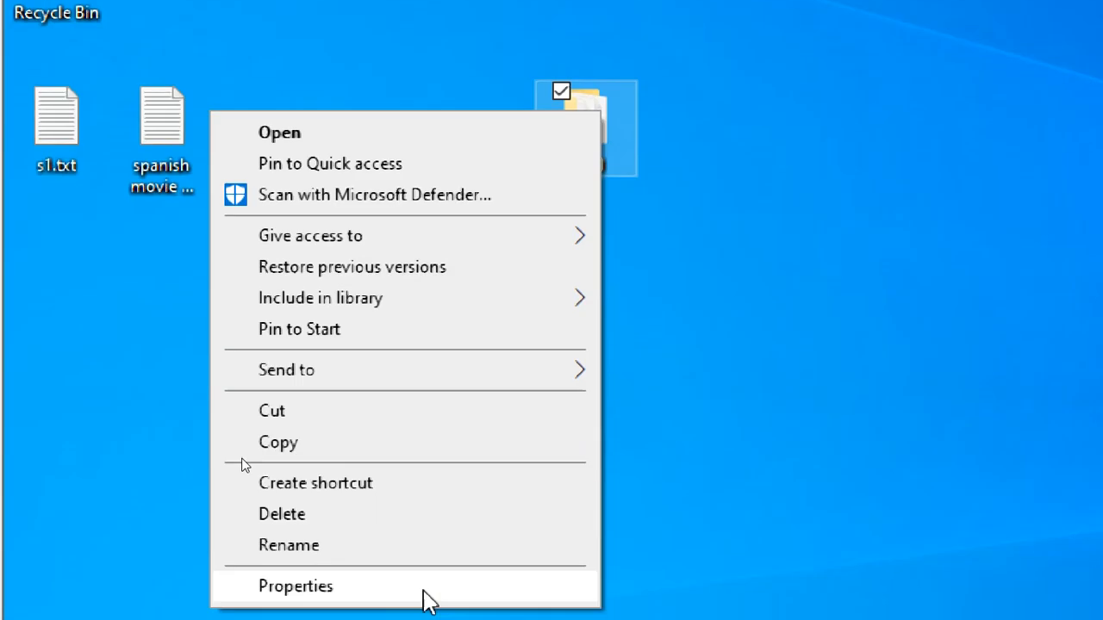
pyautogui.click(424, 593)
pyautogui.click(727, 102)
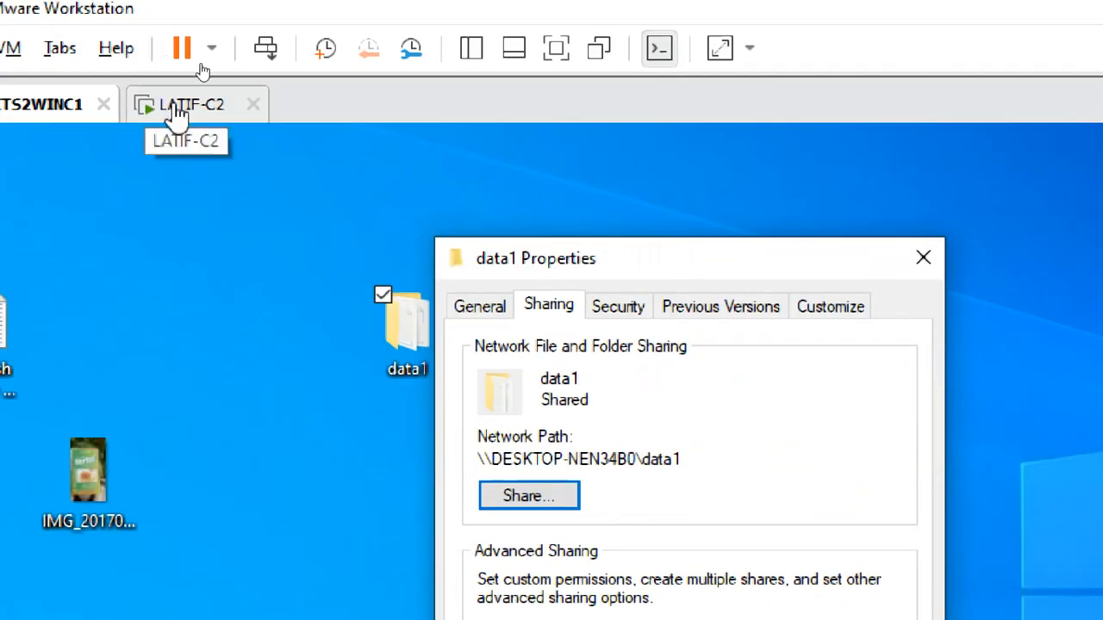
# Step: Switch to LATIF-C2 and connect to the network computer DESKTOP-NEN34B0 with the username student1 and the account password
pyautogui.click(172, 108)
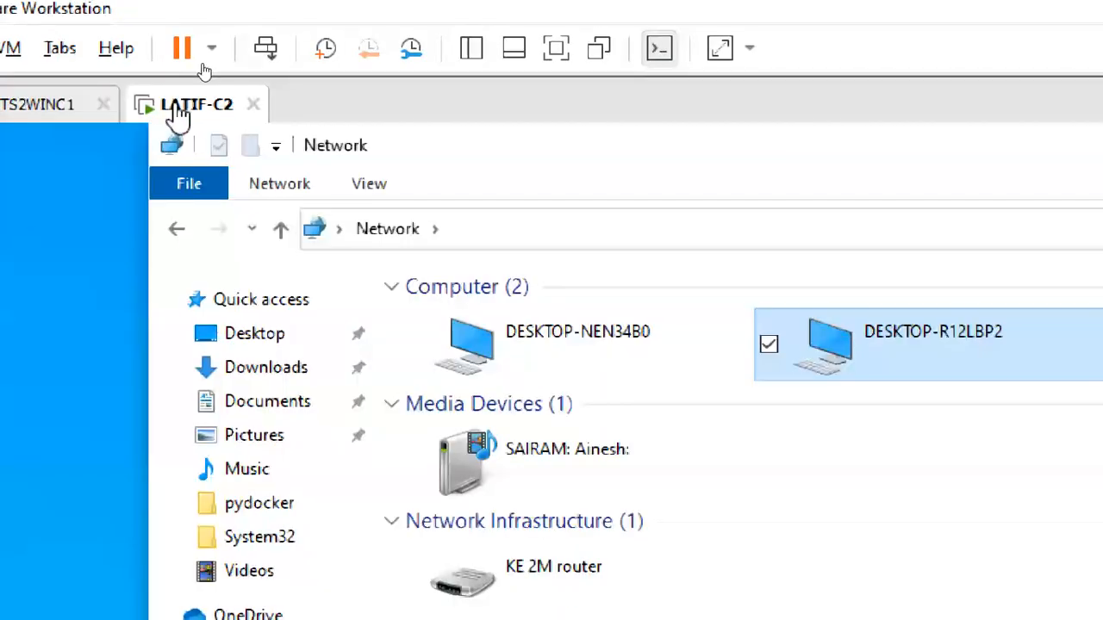
pyautogui.click(627, 356)
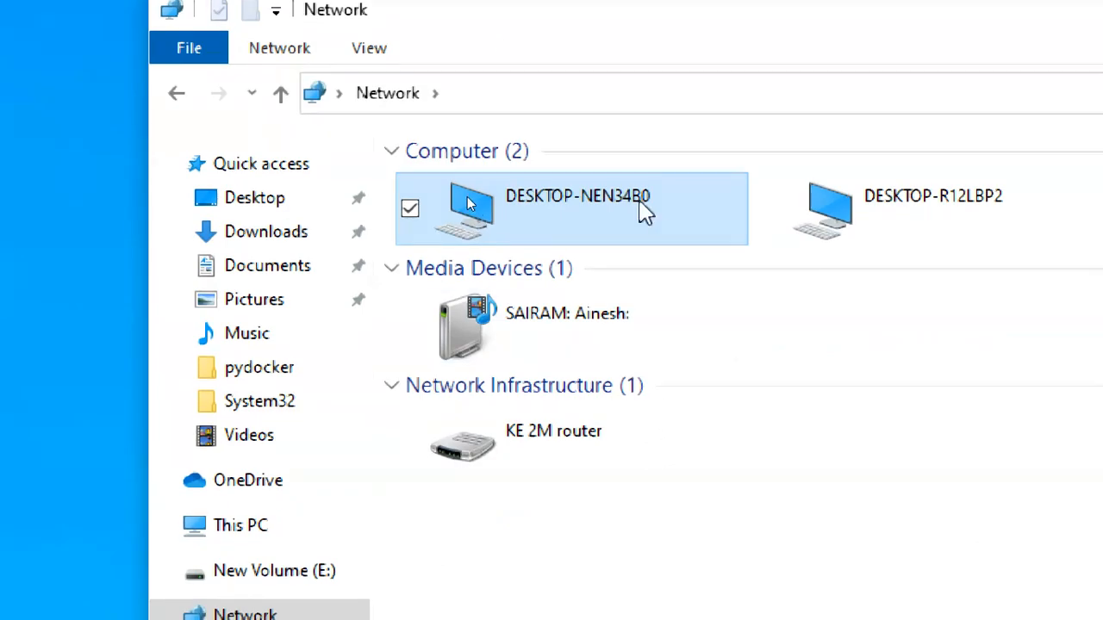
pyautogui.doubleClick(638, 197)
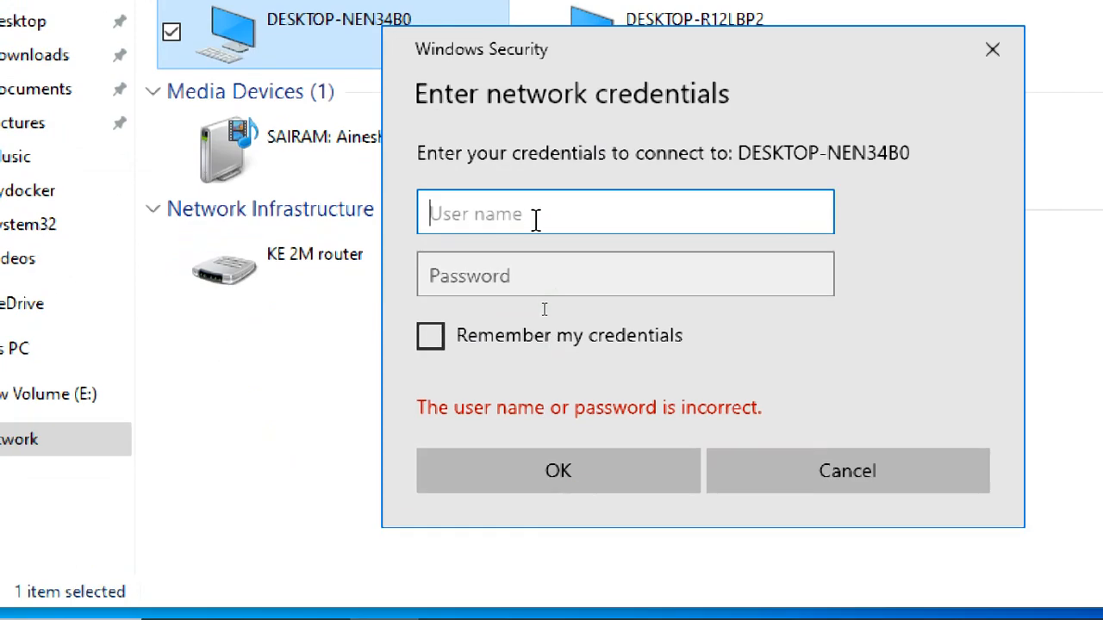
pyautogui.write('student1')
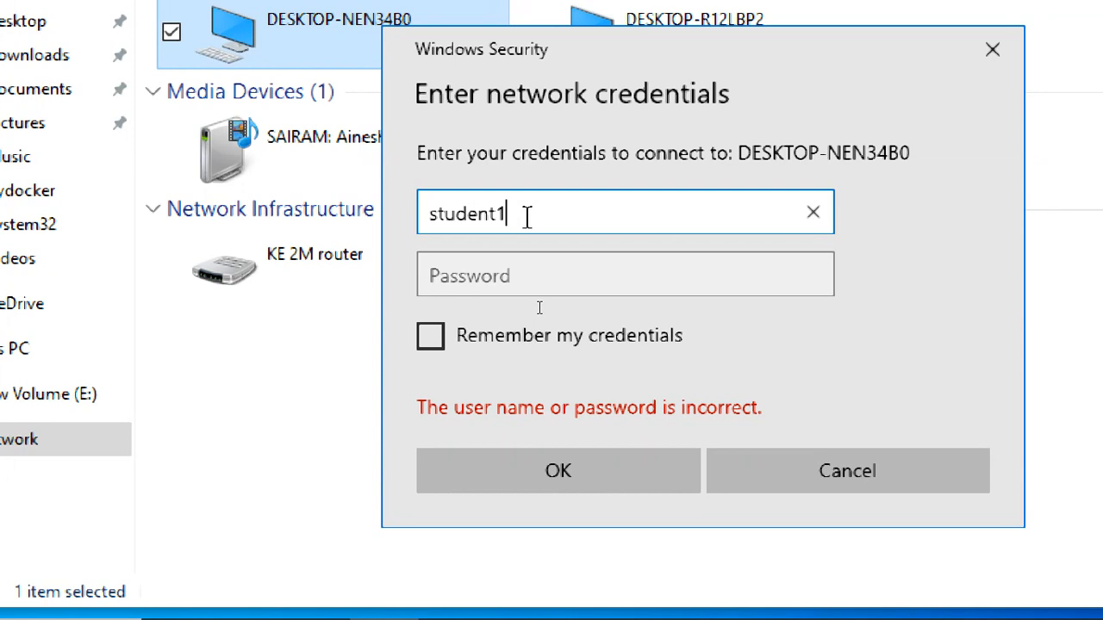
pyautogui.press('Tab')
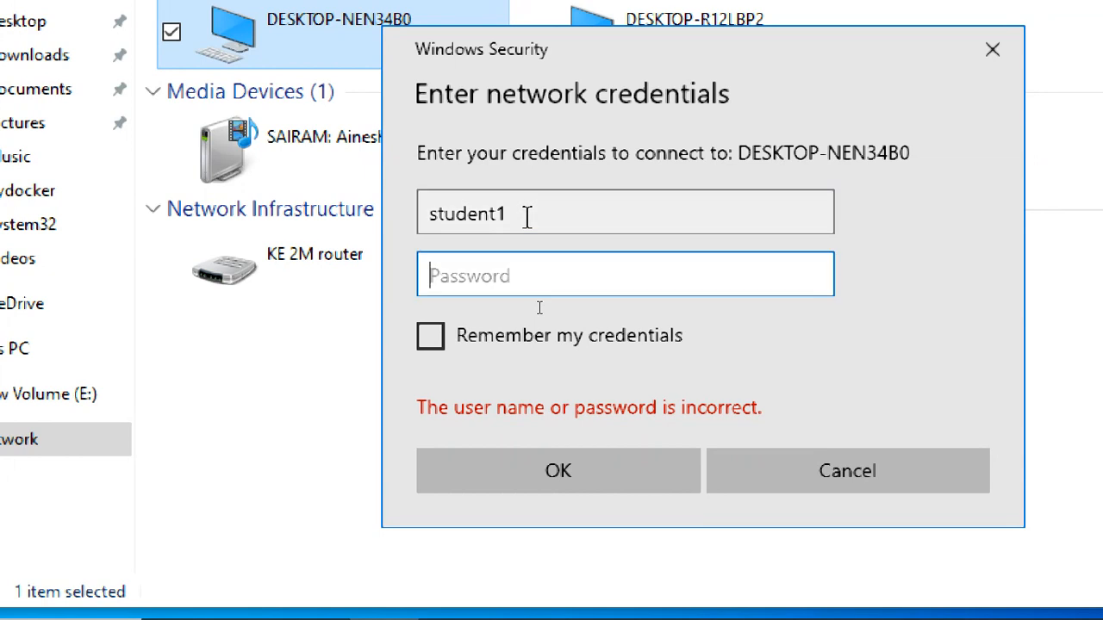
pyautogui.write('•••••')
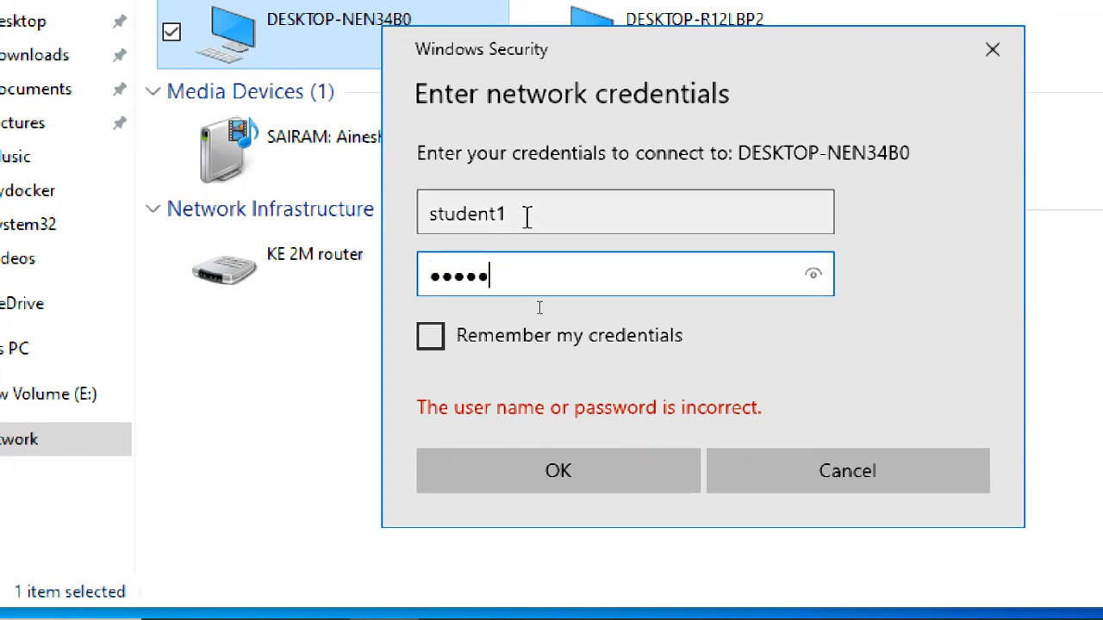
pyautogui.press('Return')
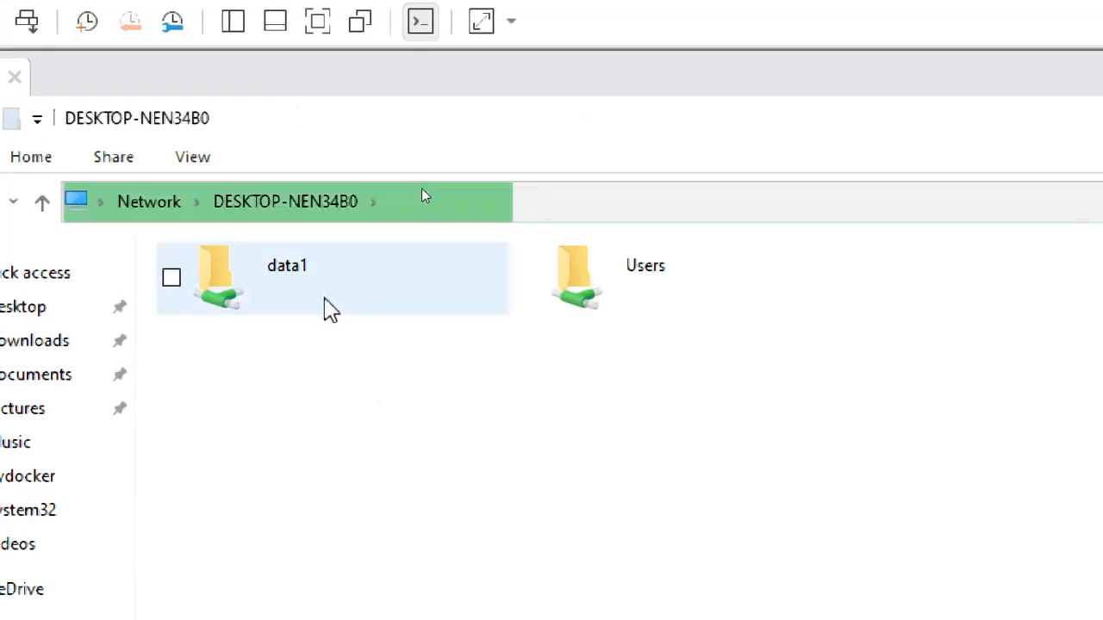
# Step: Examine the shared folders data1 and Users on DESKTOP-NEN34B0, look at Public and Student1 inside Users, and return to the computer's shares
pyautogui.click(320, 112)
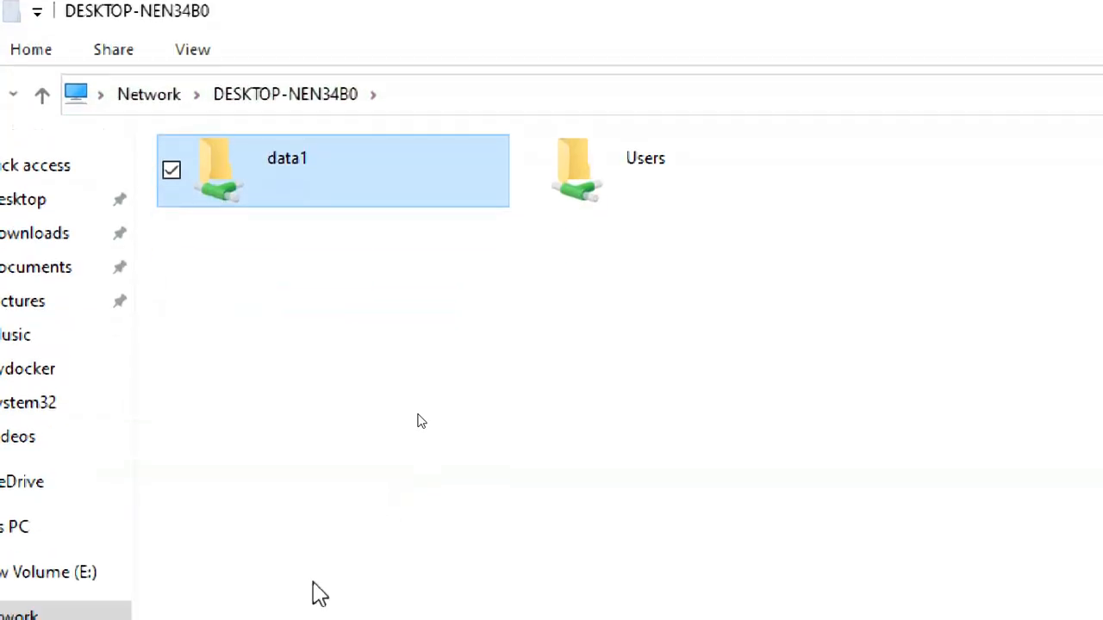
pyautogui.click(564, 194)
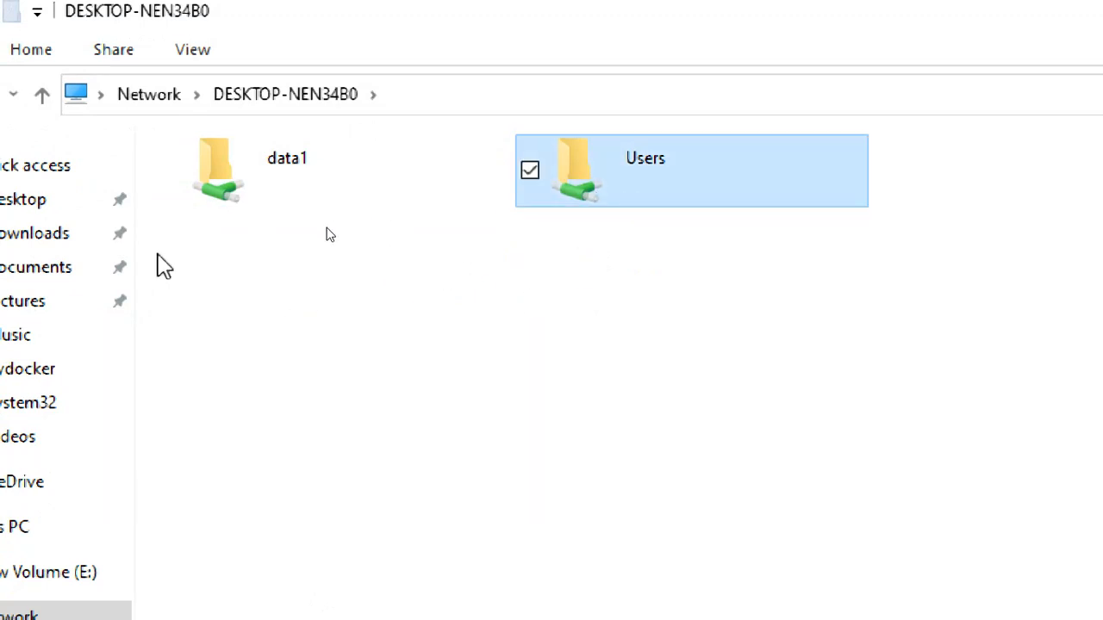
pyautogui.click(217, 253)
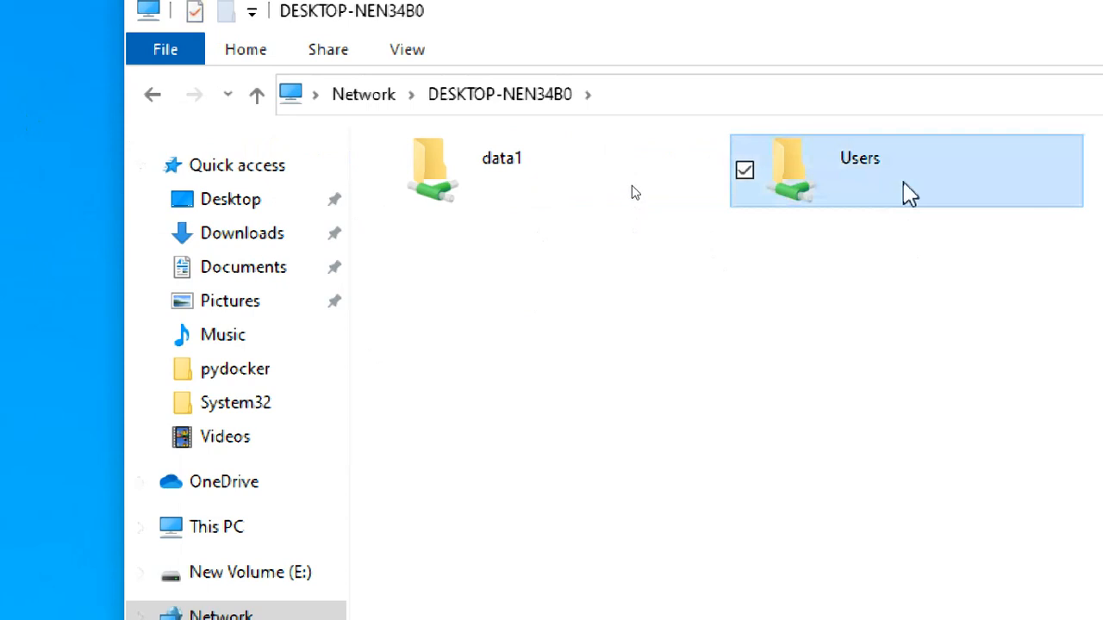
pyautogui.doubleClick(689, 195)
pyautogui.click(525, 198)
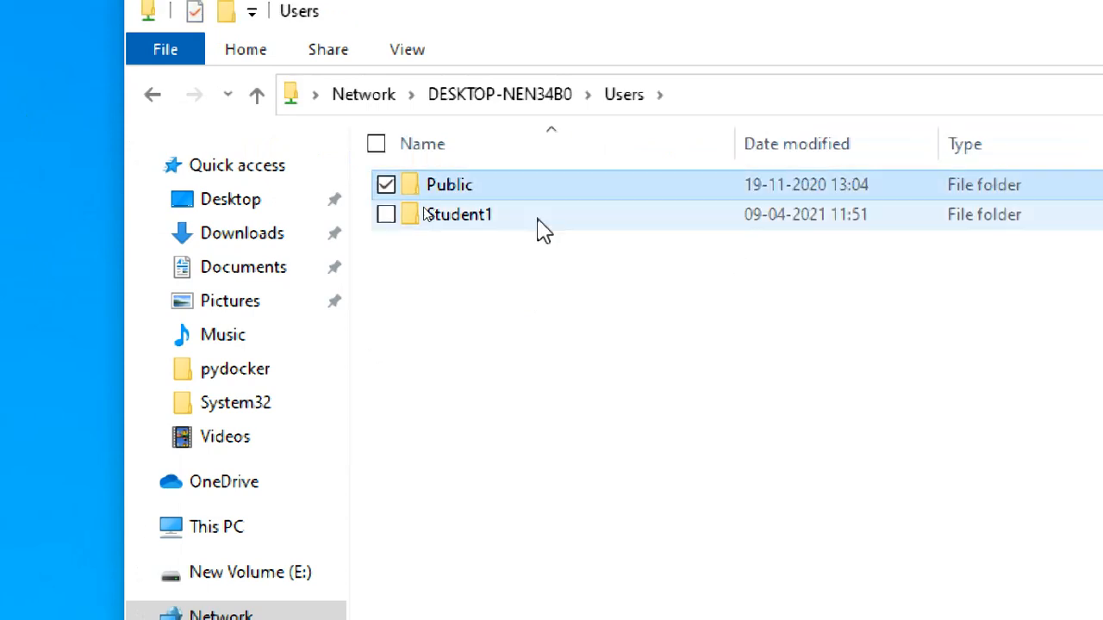
pyautogui.click(537, 219)
pyautogui.click(545, 96)
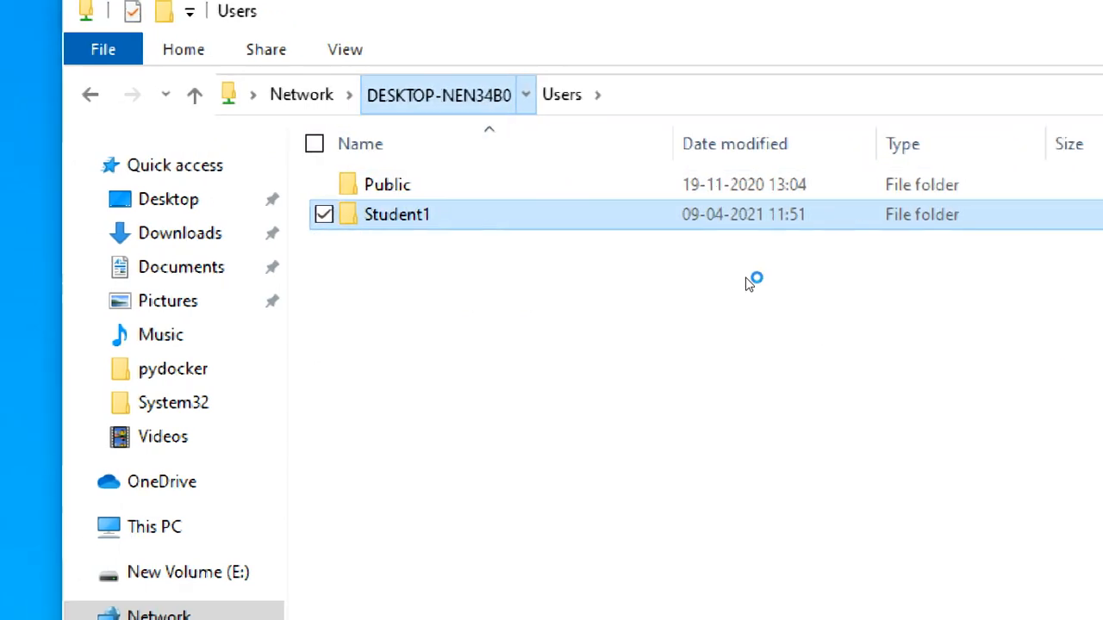
# Step: Open the shared data1 folder to view its text files, and go back to the Network overview
pyautogui.click(450, 176)
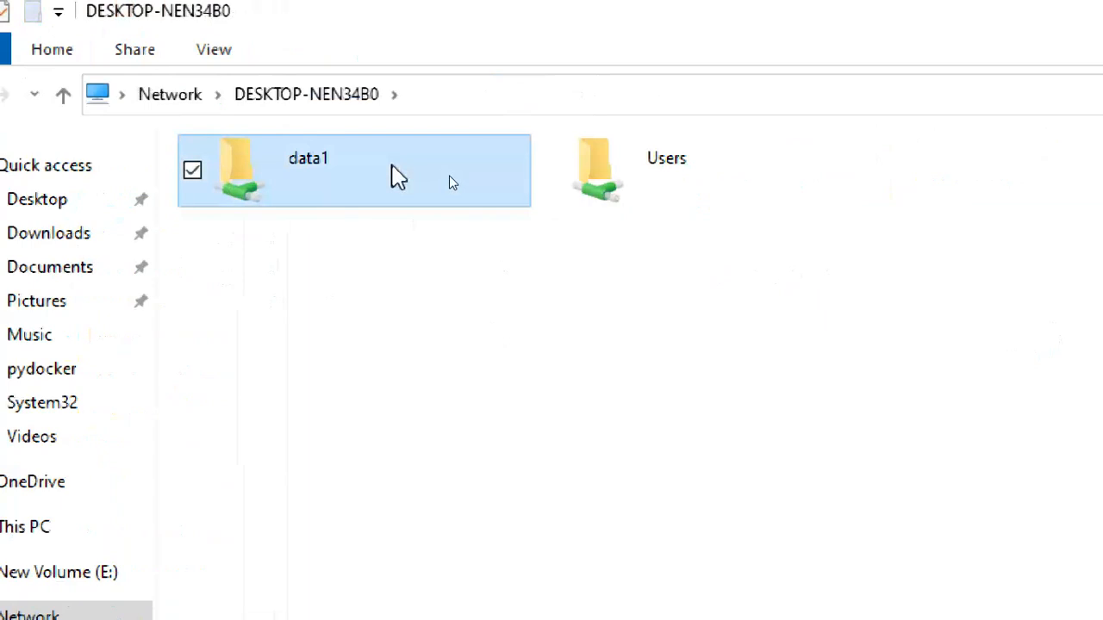
pyautogui.doubleClick(326, 162)
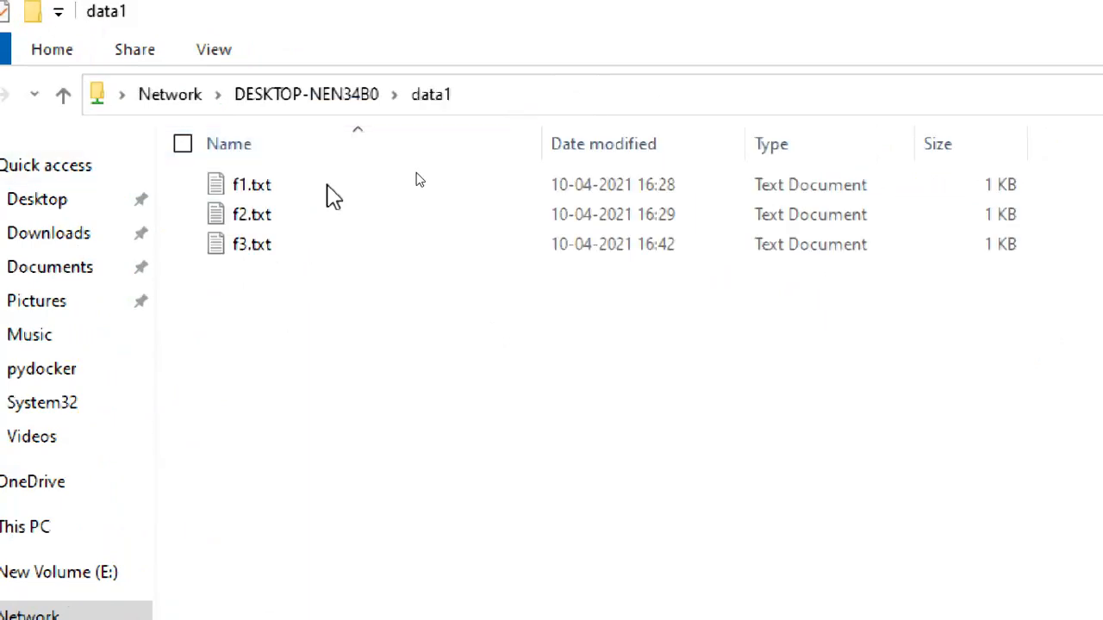
pyautogui.click(317, 96)
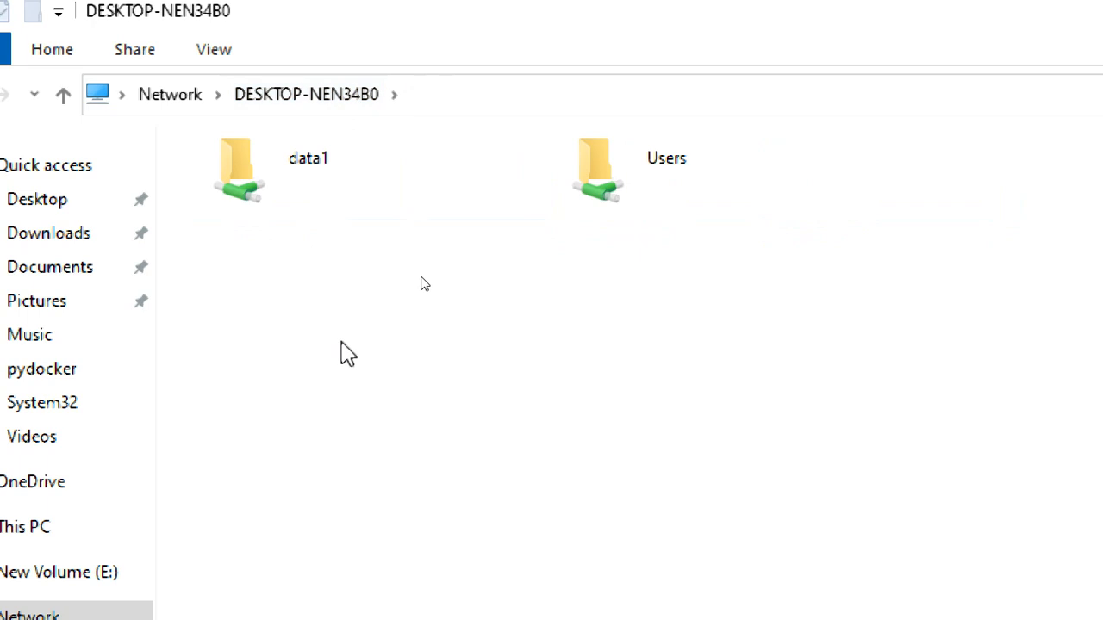
pyautogui.click(182, 96)
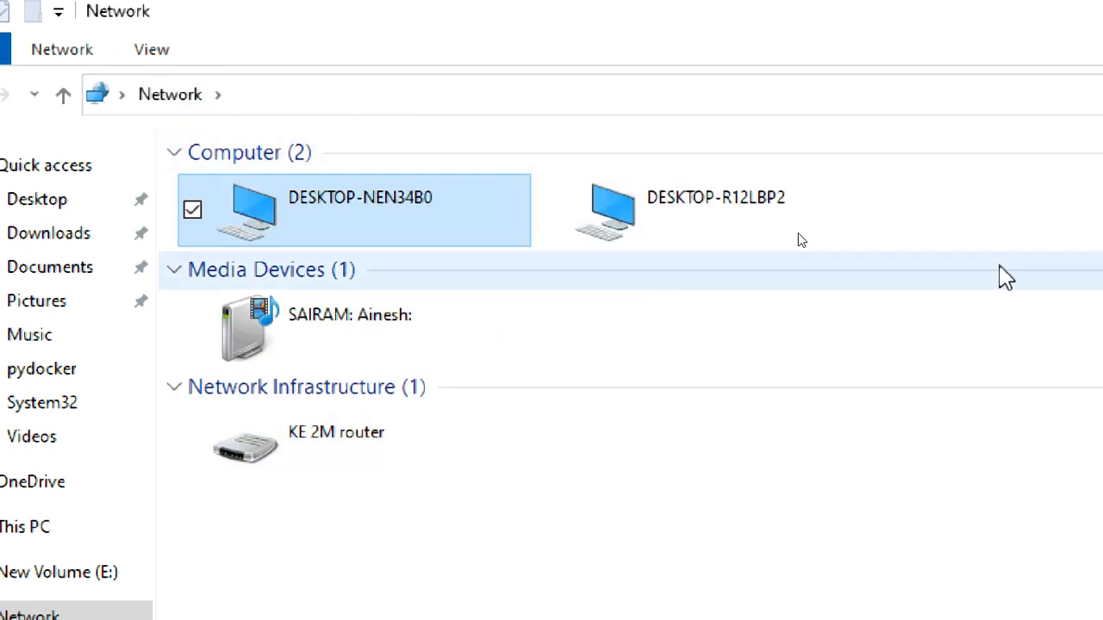
# Step: Reduce the screen magnification to 100%, switch to CTS2WINC1, and close the data1 properties without changes
pyautogui.click(1032, 221)
pyautogui.click(1033, 220)
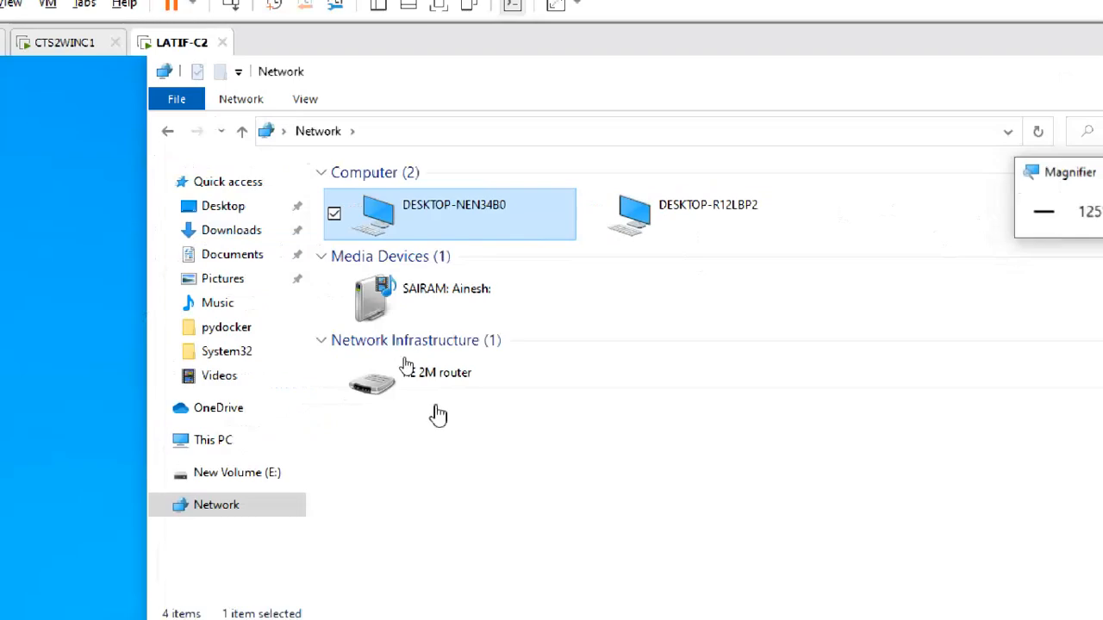
pyautogui.click(231, 506)
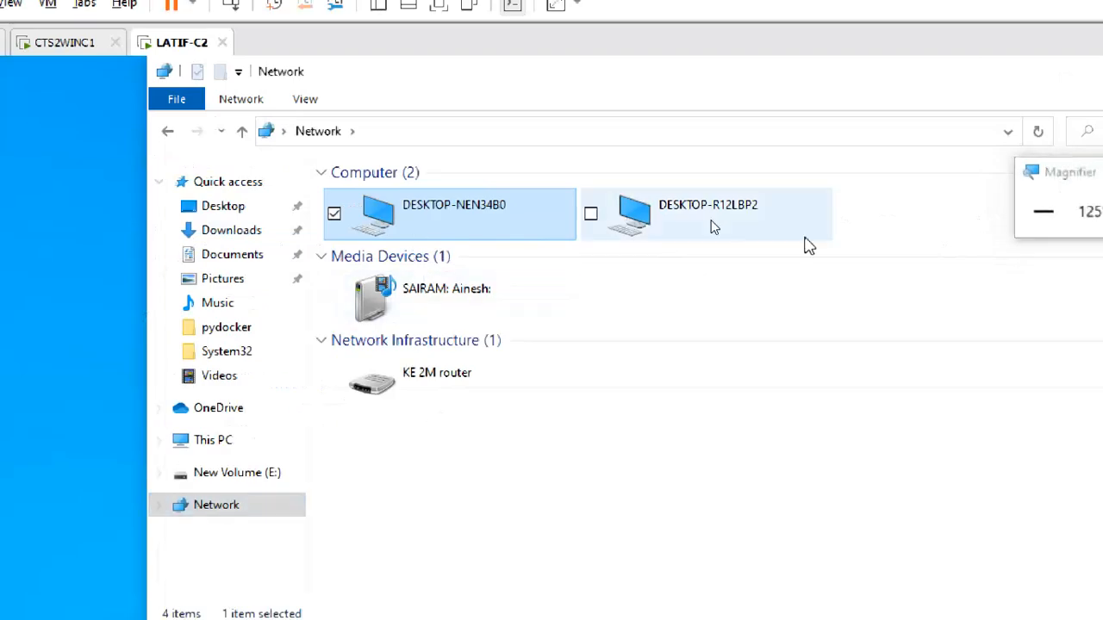
pyautogui.click(1044, 216)
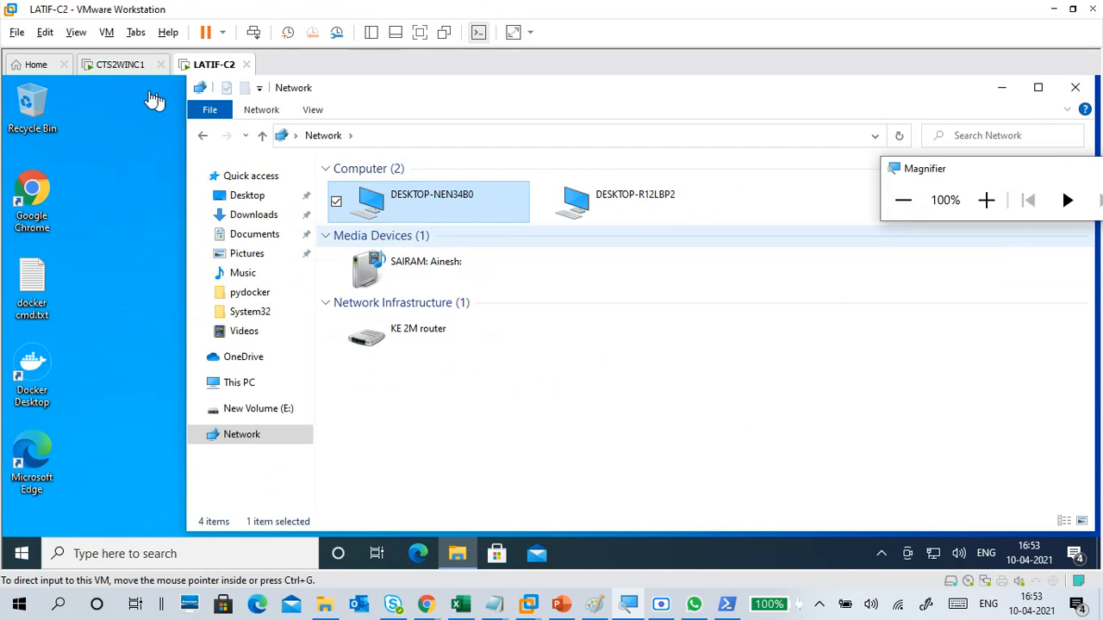
pyautogui.click(131, 73)
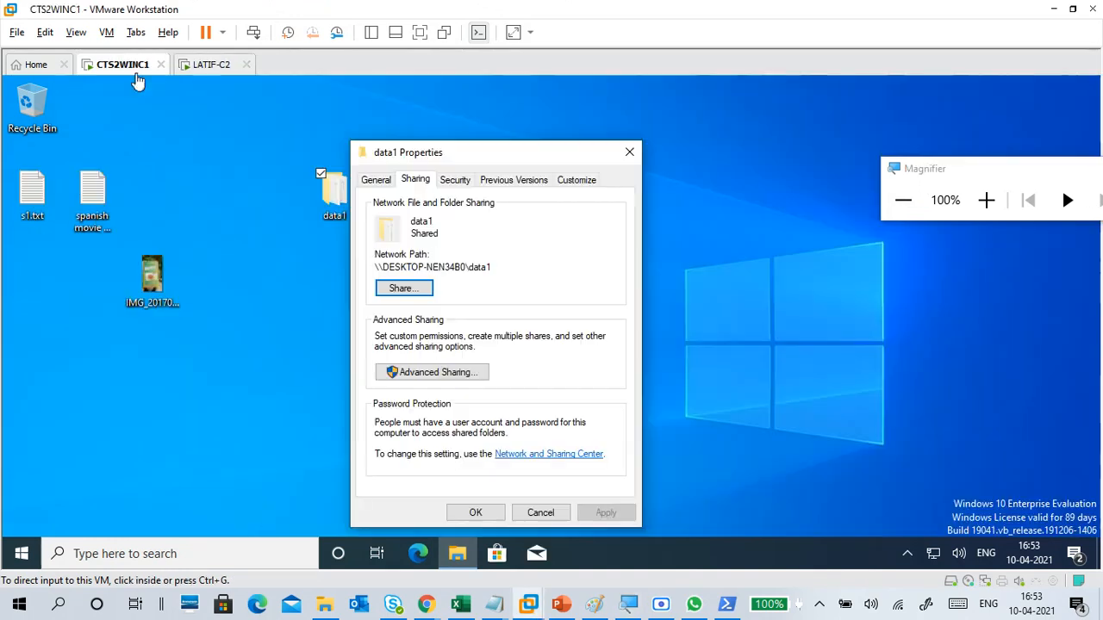
pyautogui.click(507, 308)
pyautogui.click(540, 513)
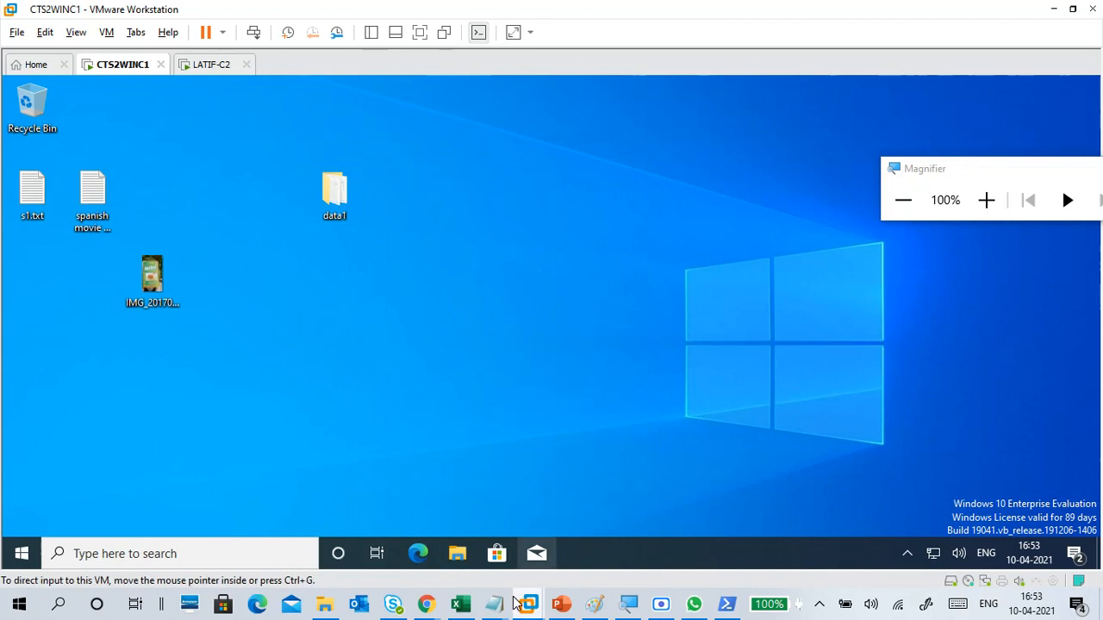
# Step: Switch to the Notepad notes, add a dashed separator line below the pc2 section, and minimize the notes
pyautogui.moveTo(494, 604)
pyautogui.click(552, 528)
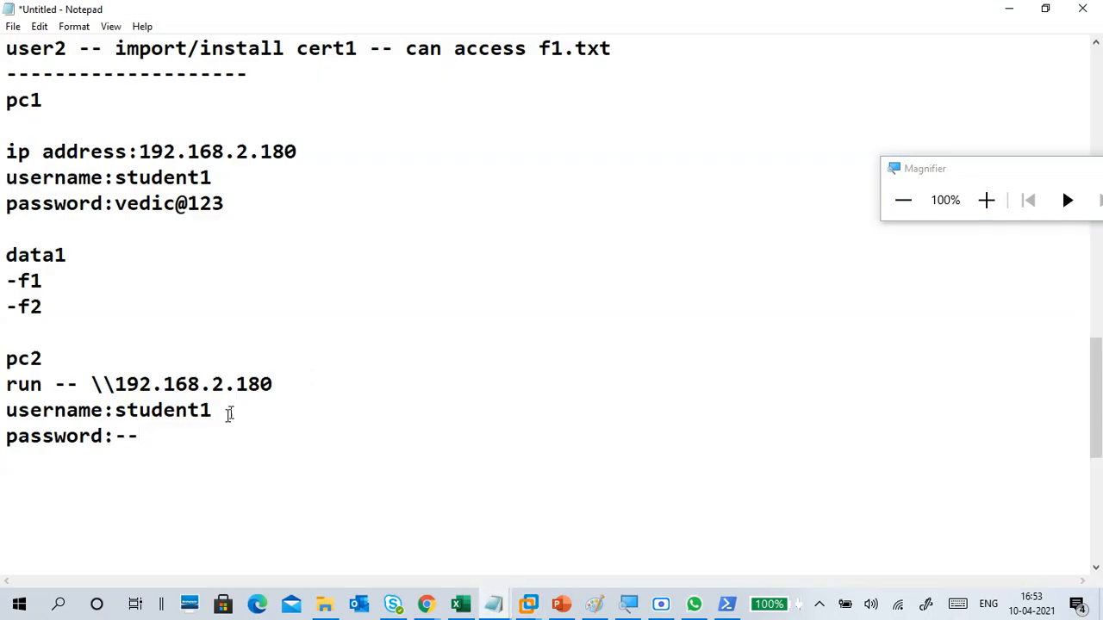
pyautogui.scroll(-2, 231, 431)
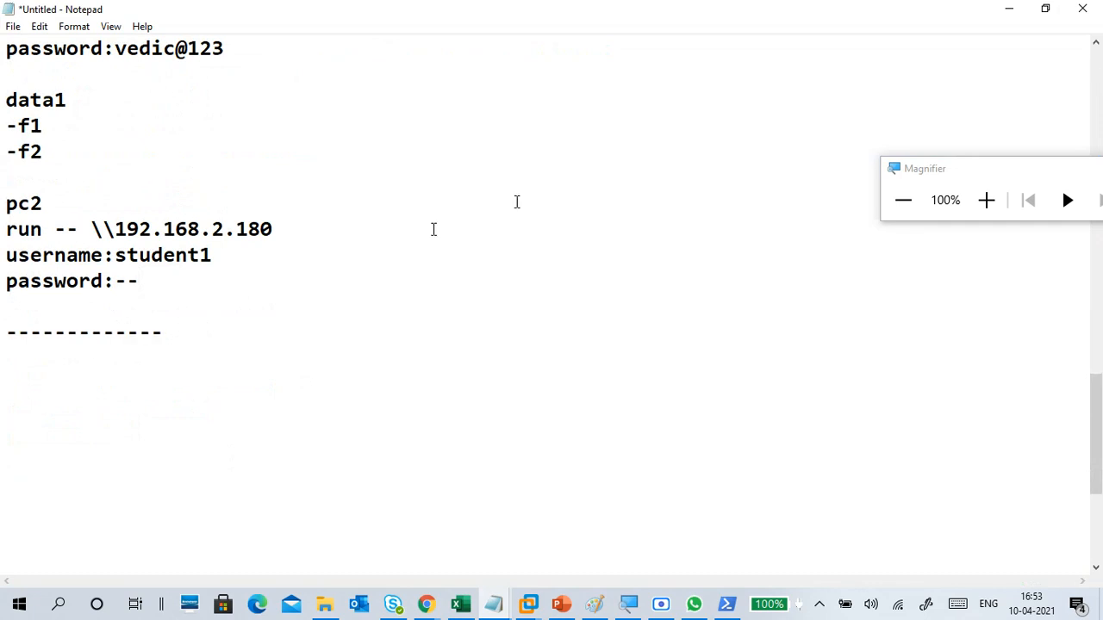
pyautogui.click(1009, 10)
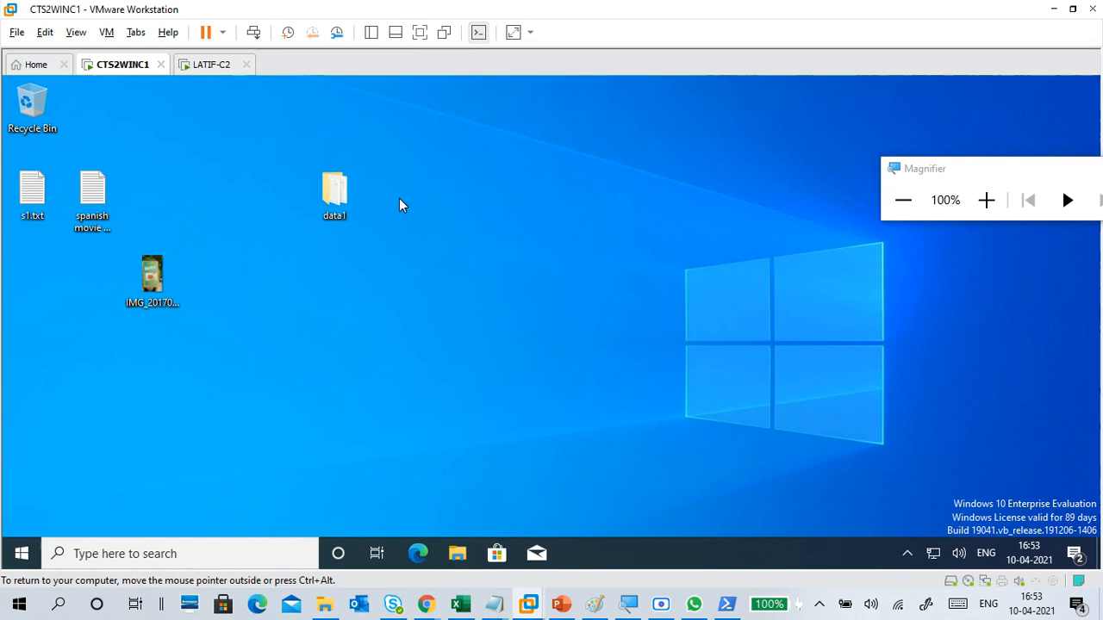
# Step: Create a new folder named data2 on the CTS2WINC1 desktop, with the screen magnified
pyautogui.rightClick(200, 177)
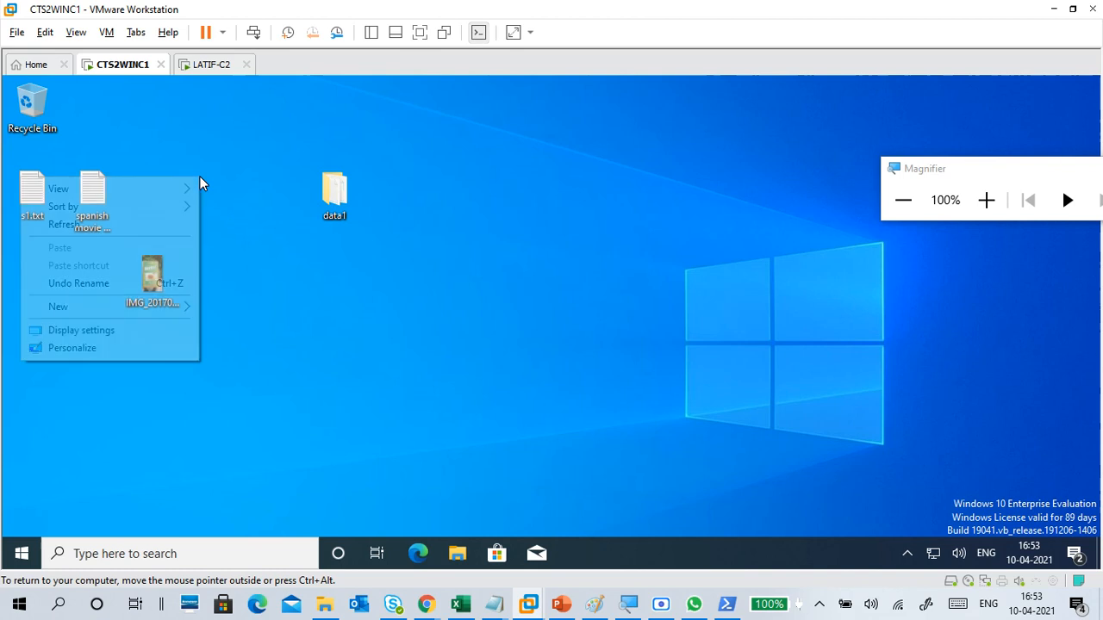
pyautogui.moveTo(176, 310)
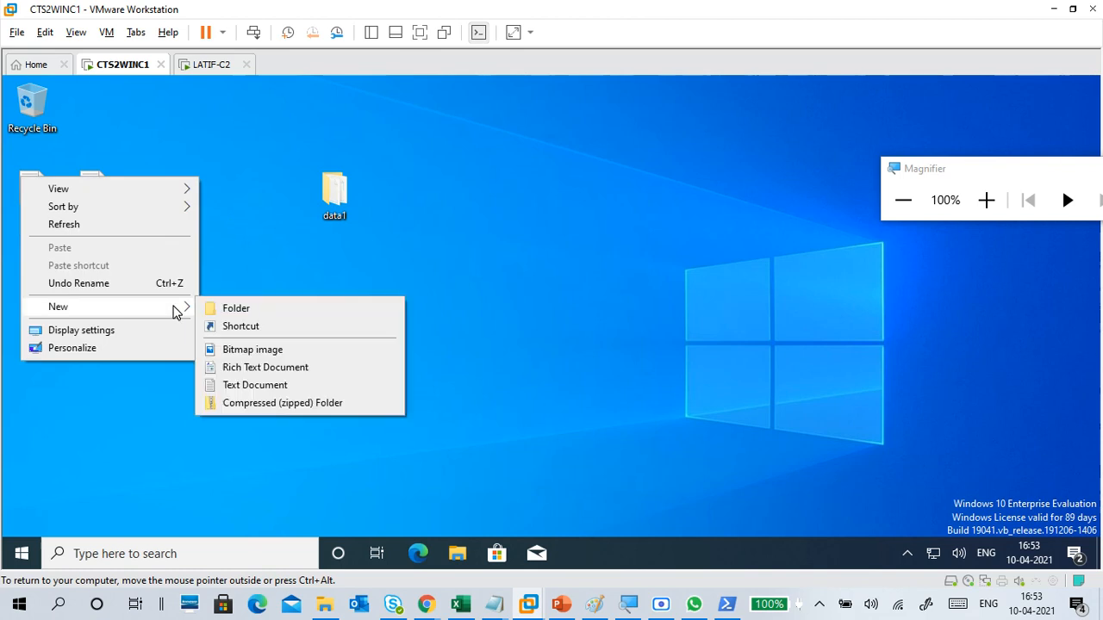
pyautogui.click(252, 309)
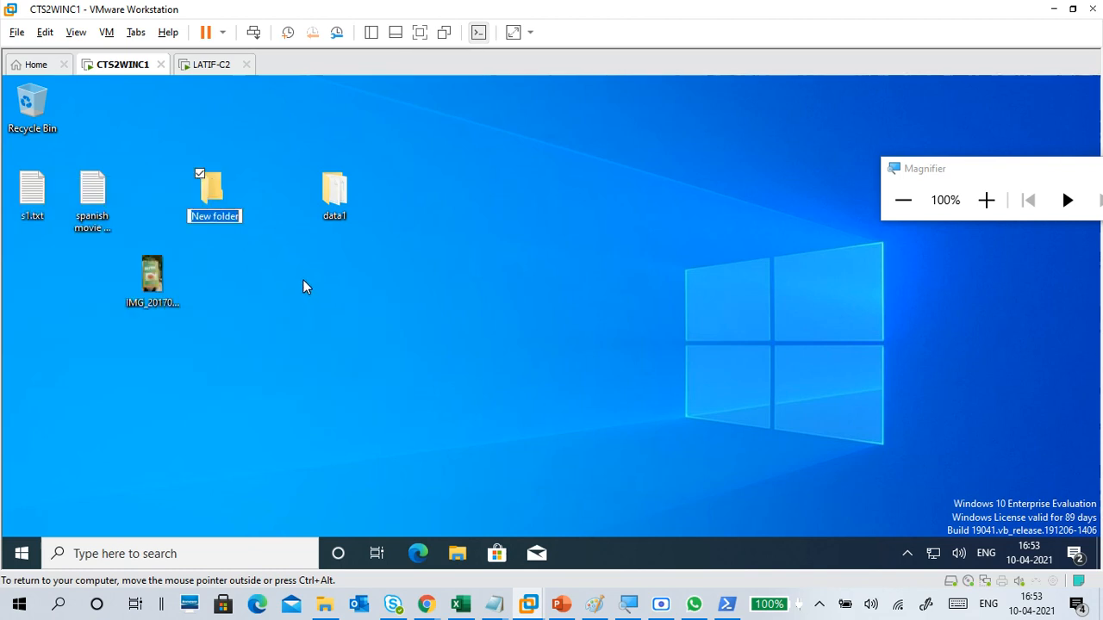
pyautogui.click(987, 200)
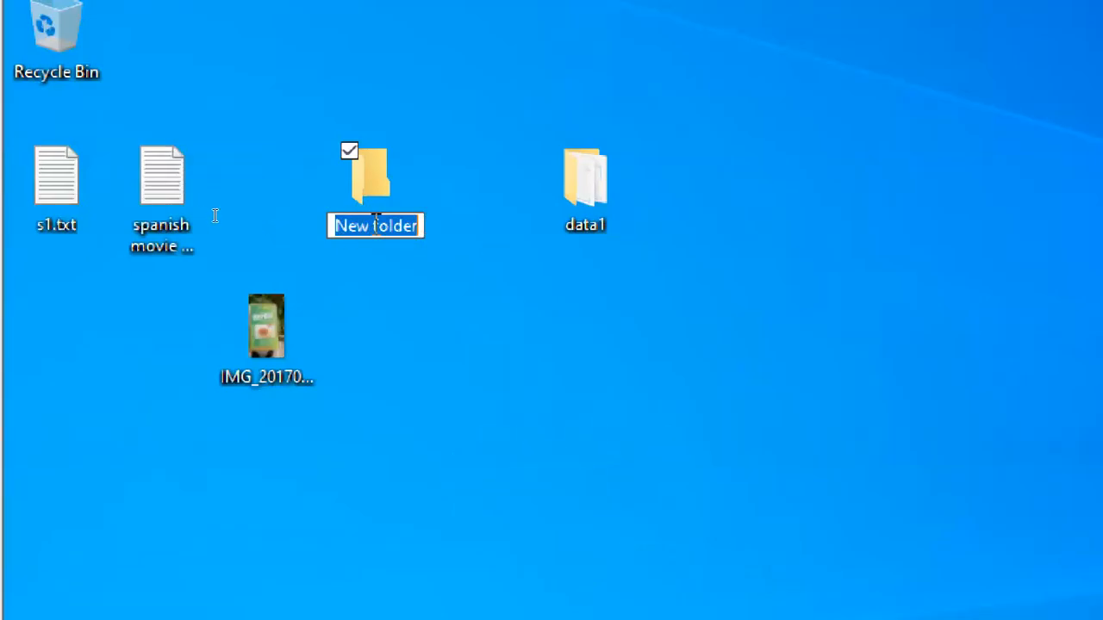
pyautogui.write('data2')
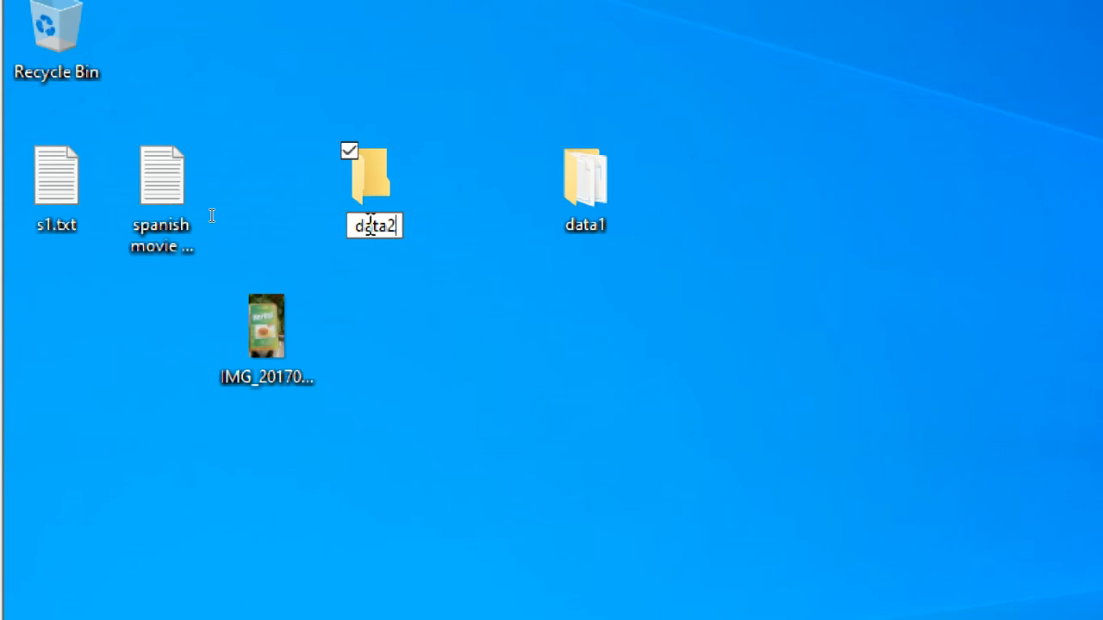
pyautogui.press('Return')
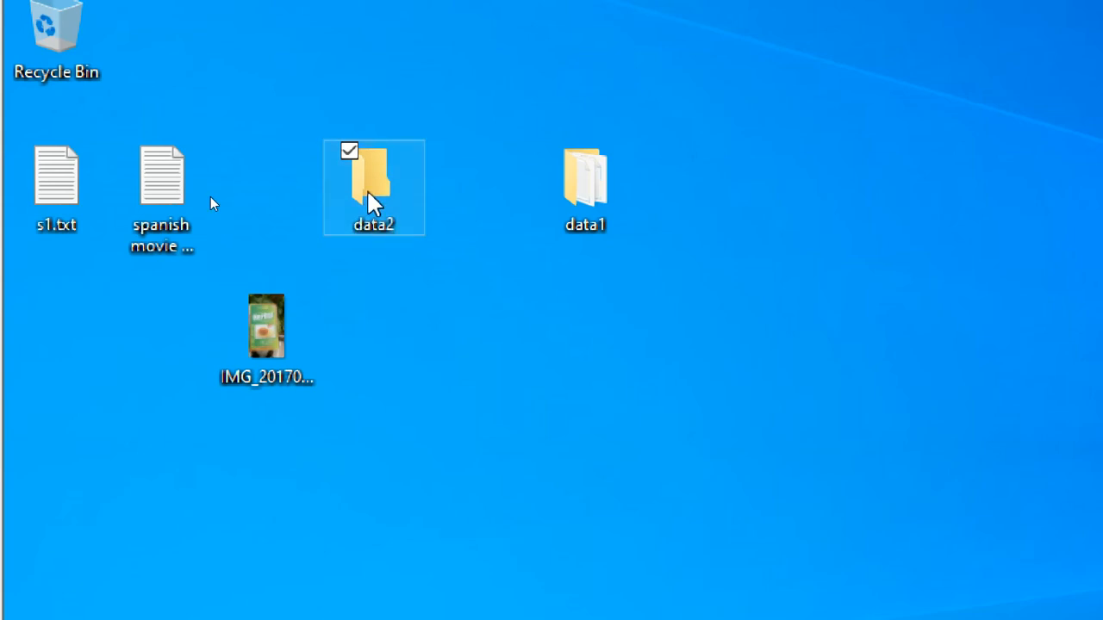
# Step: Create a text document named e1.txt inside the data2 folder and open it for editing
pyautogui.doubleClick(371, 196)
pyautogui.rightClick(379, 207)
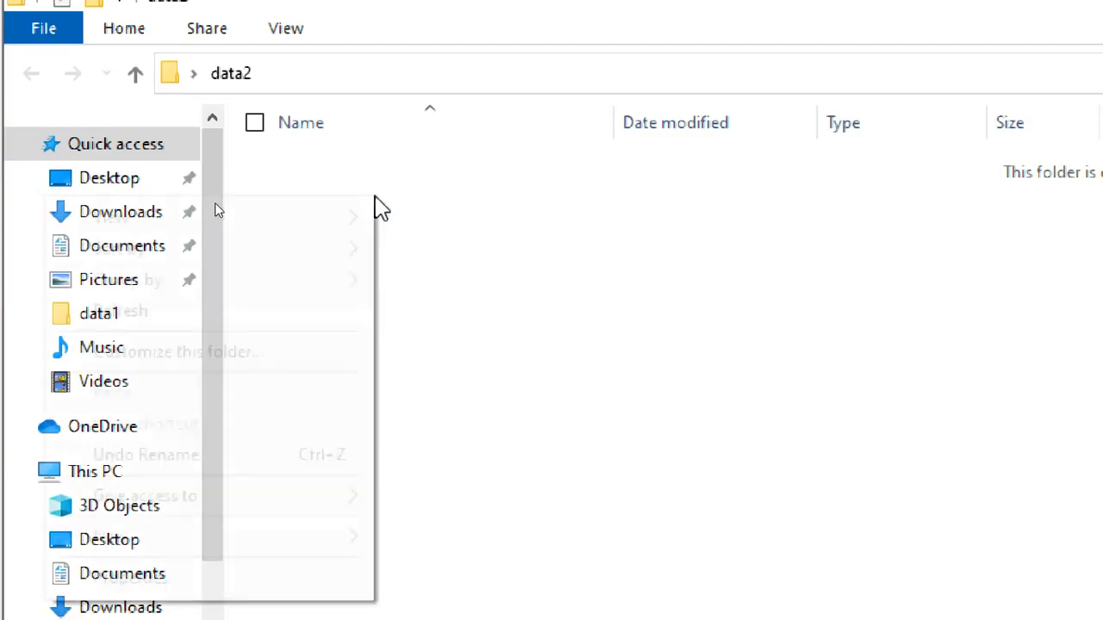
pyautogui.moveTo(250, 552)
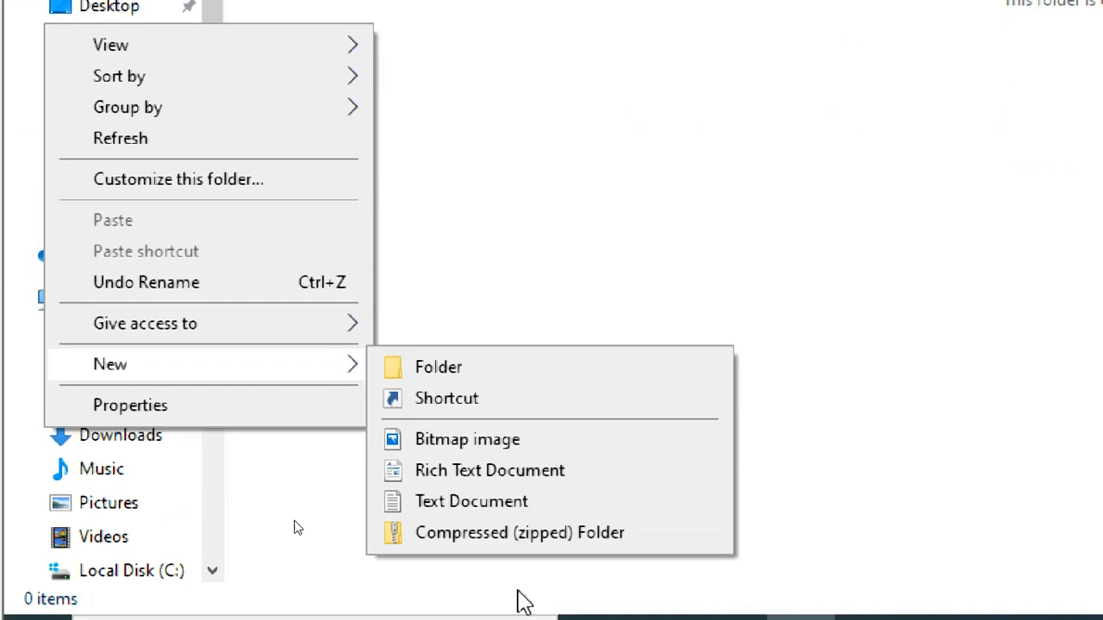
pyautogui.click(482, 586)
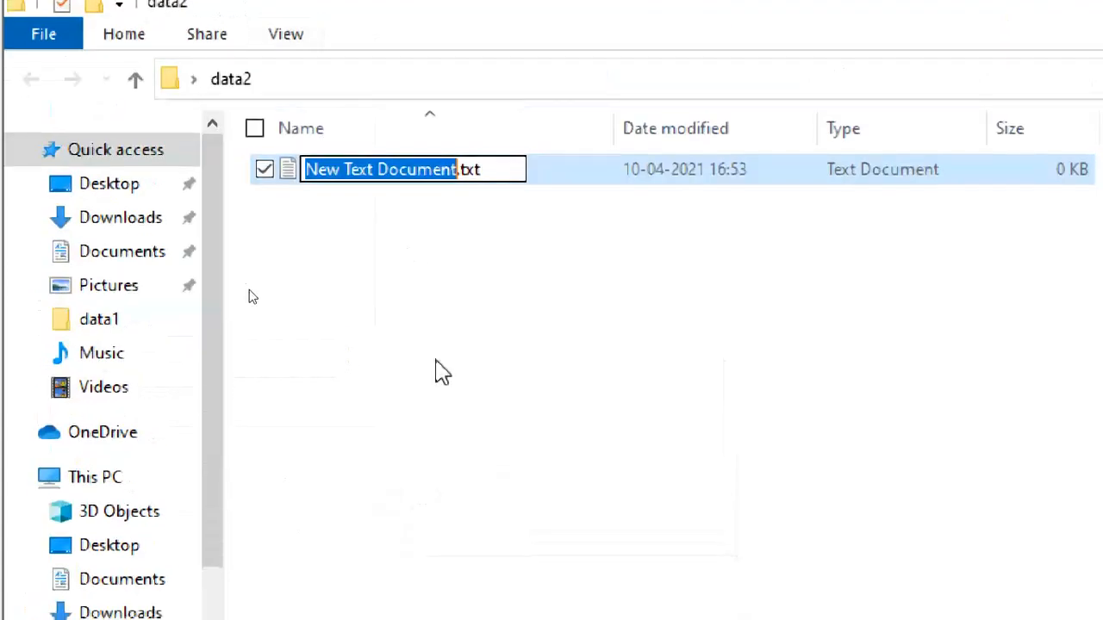
pyautogui.write('e1')
pyautogui.click(410, 263)
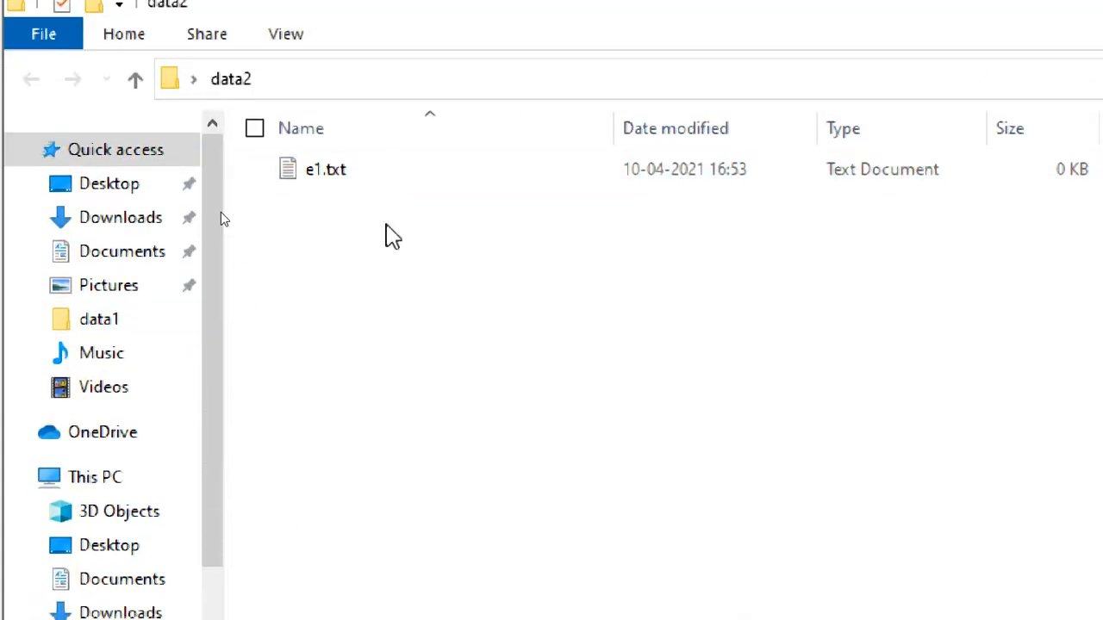
pyautogui.doubleClick(360, 176)
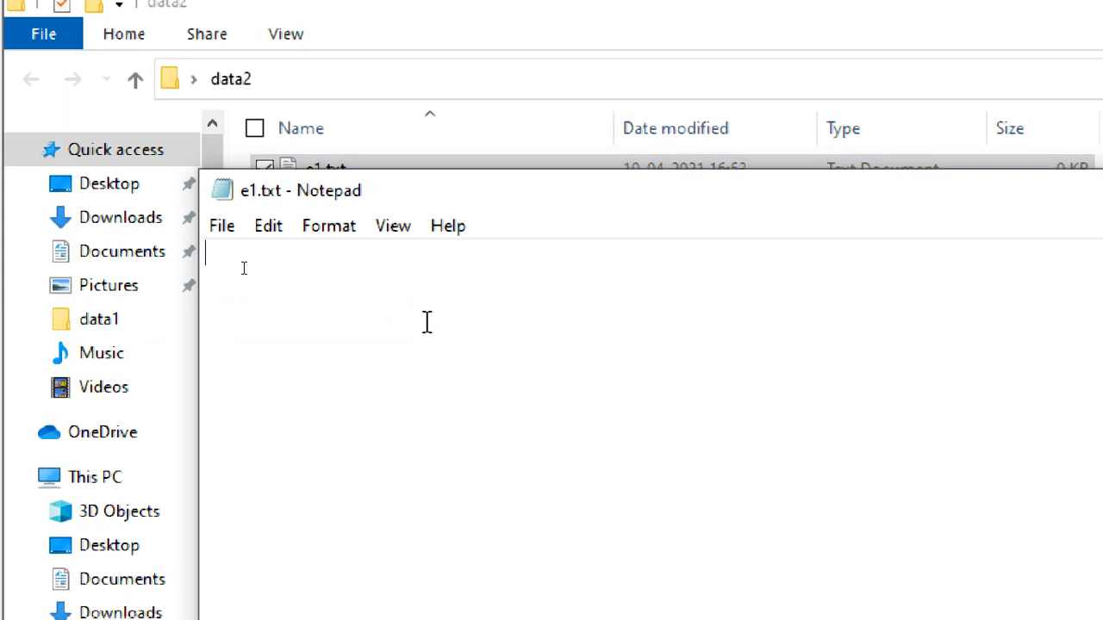
# Step: Write "e1 file form pc1" in e1.txt, save it, and close both the file and the data2 folder window
pyautogui.write('e1 file form pc1')
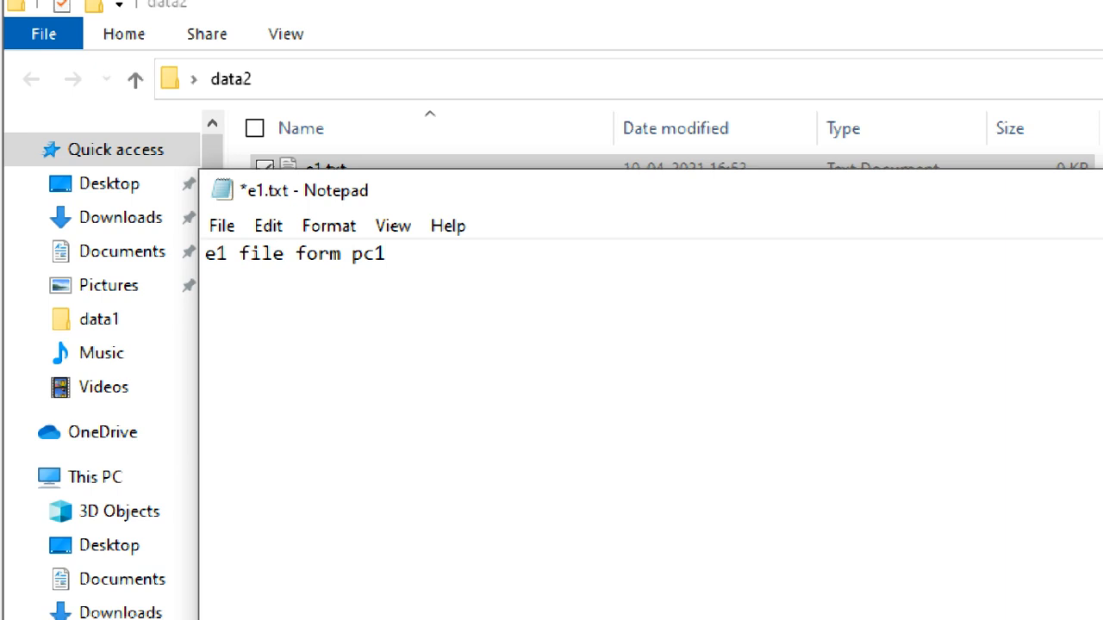
pyautogui.click(222, 226)
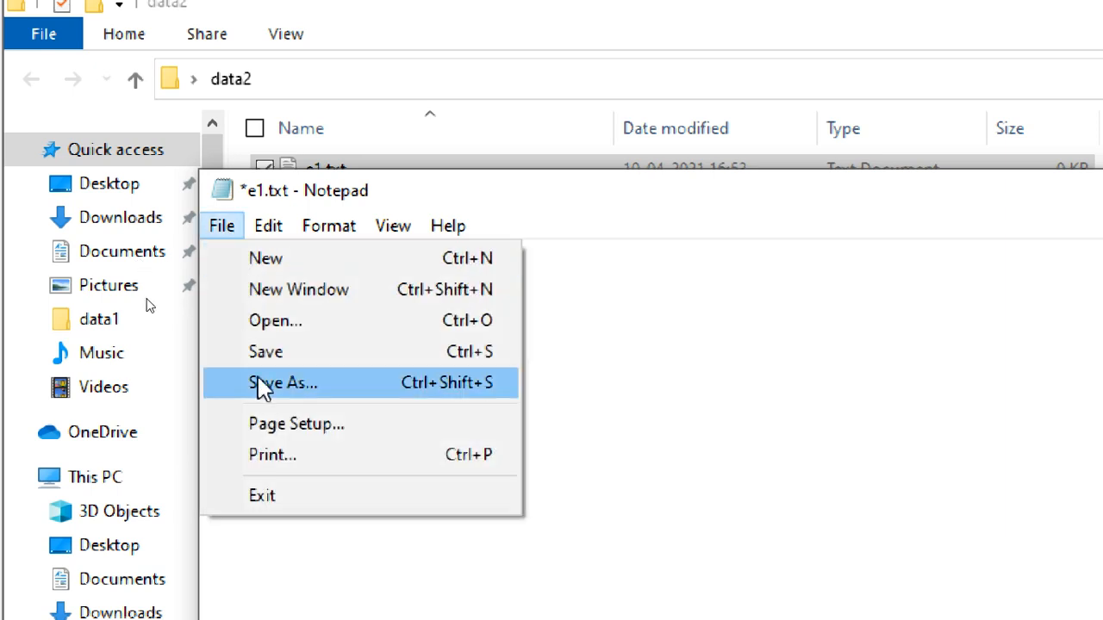
pyautogui.click(264, 352)
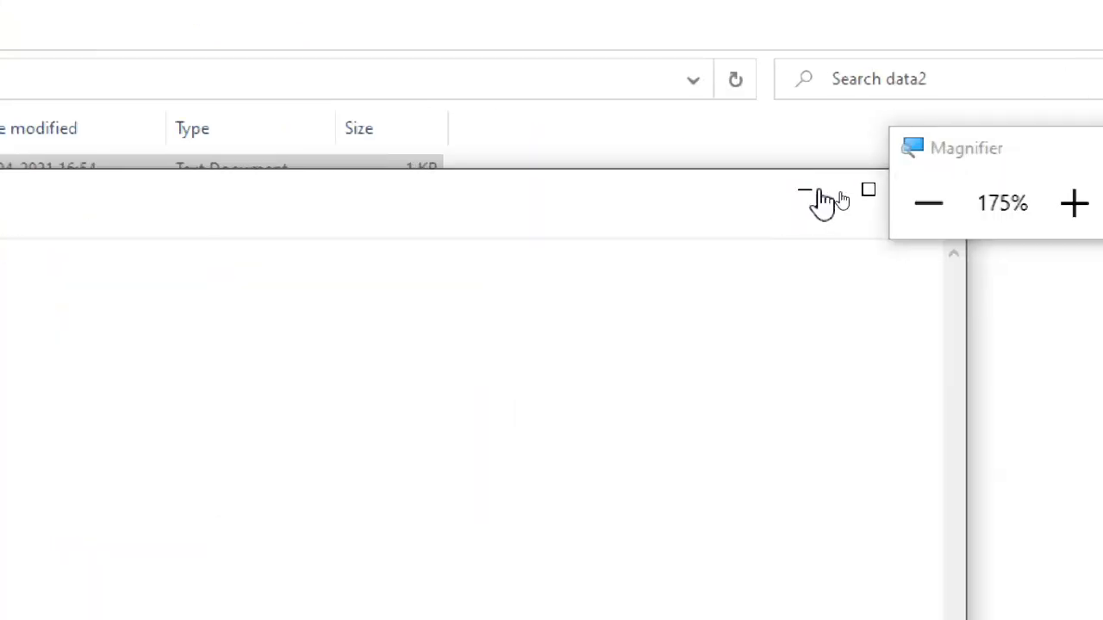
pyautogui.moveTo(991, 137); pyautogui.dragTo(1009, 213)
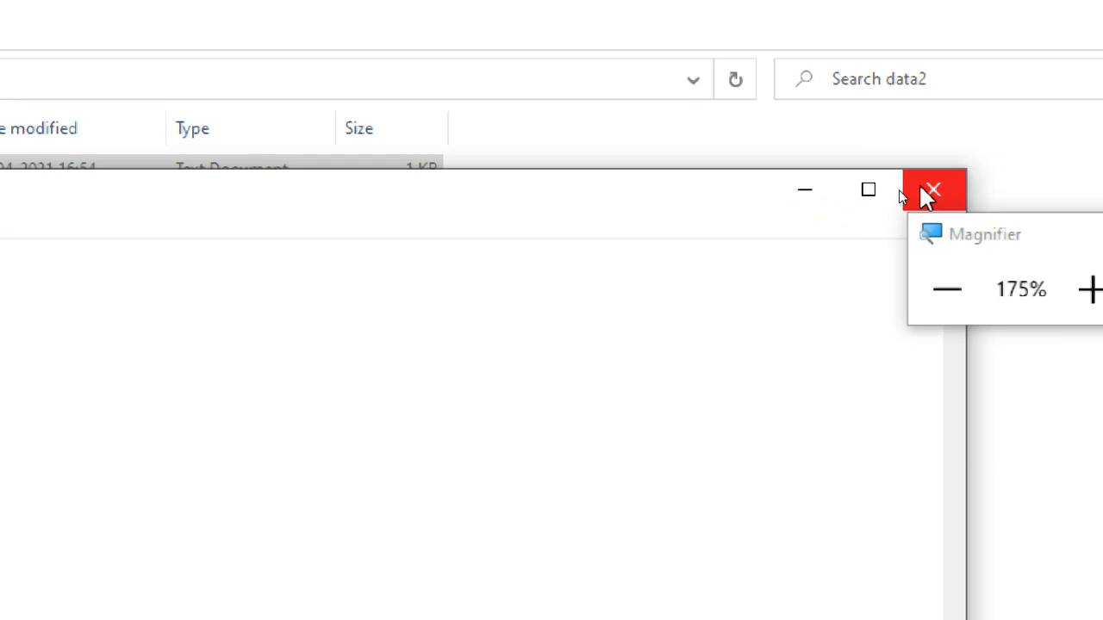
pyautogui.click(928, 194)
pyautogui.click(236, 253)
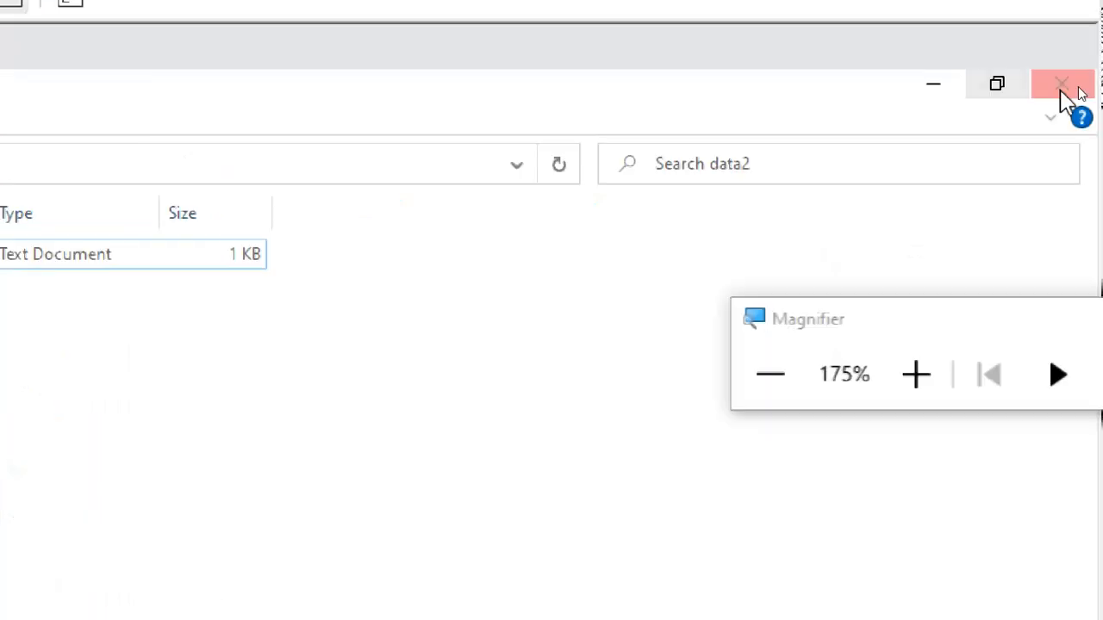
pyautogui.click(1063, 91)
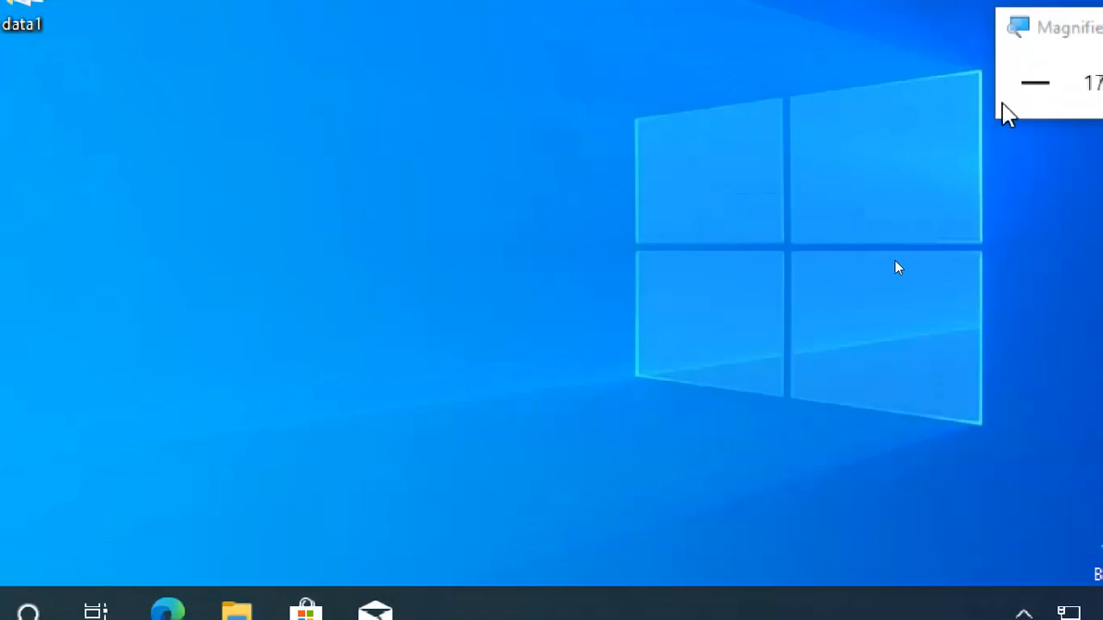
# Step: Magnify the screen to 200% and open the sharing properties of the data2 folder on the desktop
pyautogui.click(1007, 106)
pyautogui.click(1006, 105)
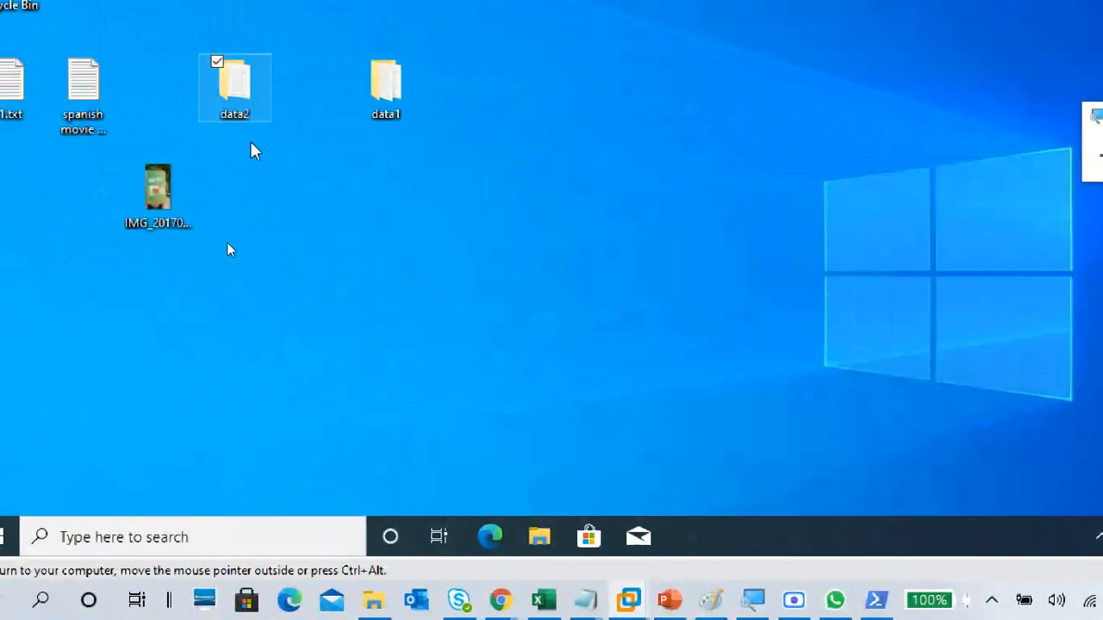
pyautogui.moveTo(1073, 112); pyautogui.dragTo(586, 57)
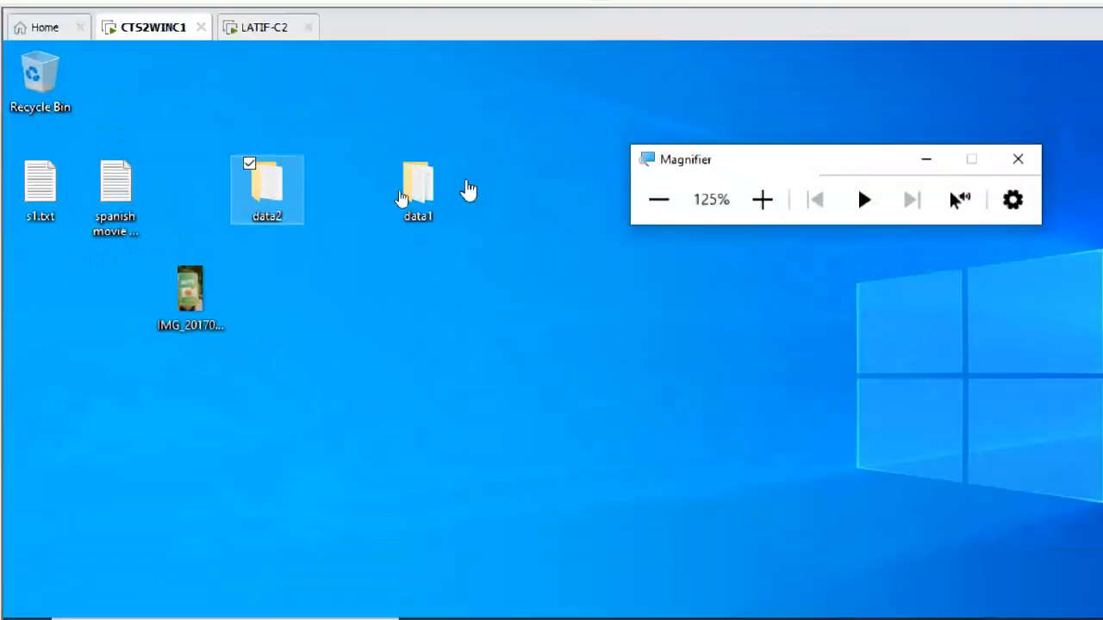
pyautogui.click(762, 199)
pyautogui.click(761, 200)
pyautogui.click(762, 199)
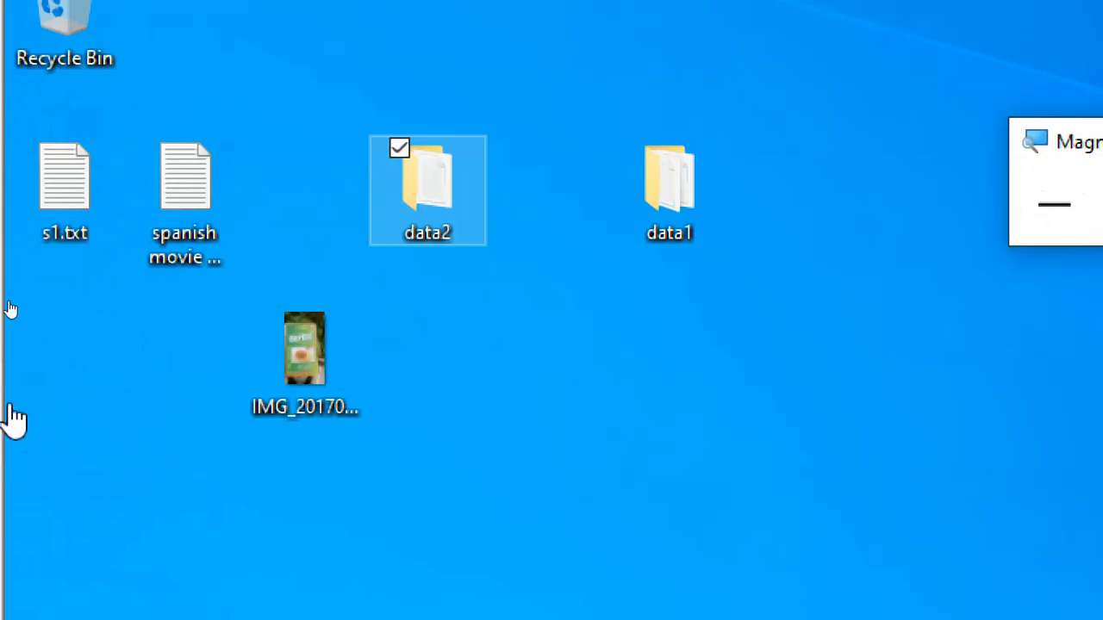
pyautogui.rightClick(404, 184)
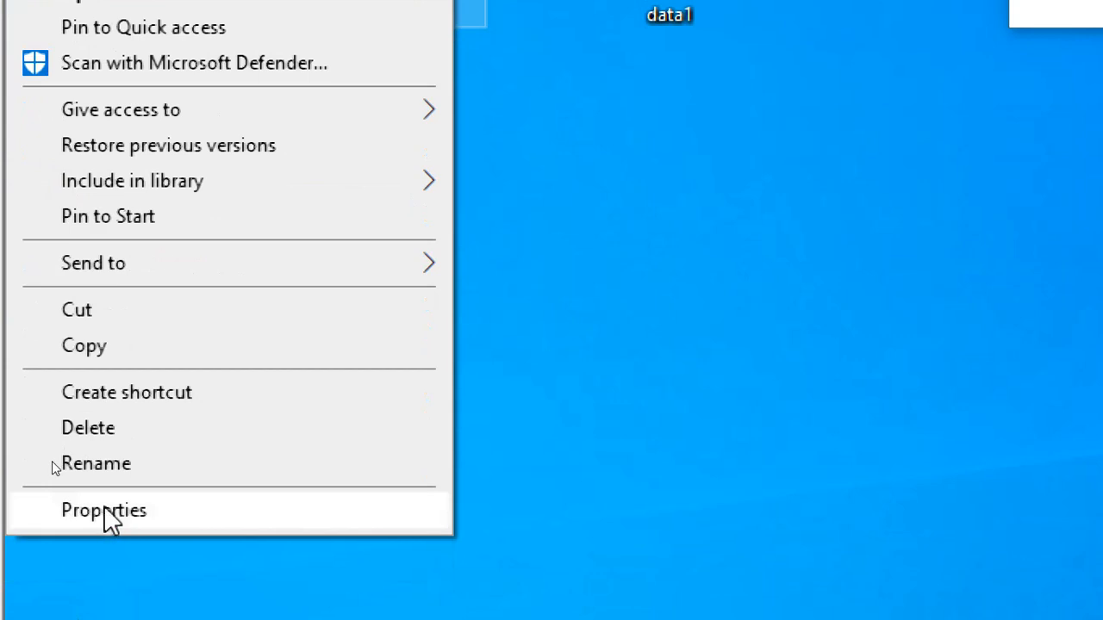
pyautogui.click(103, 508)
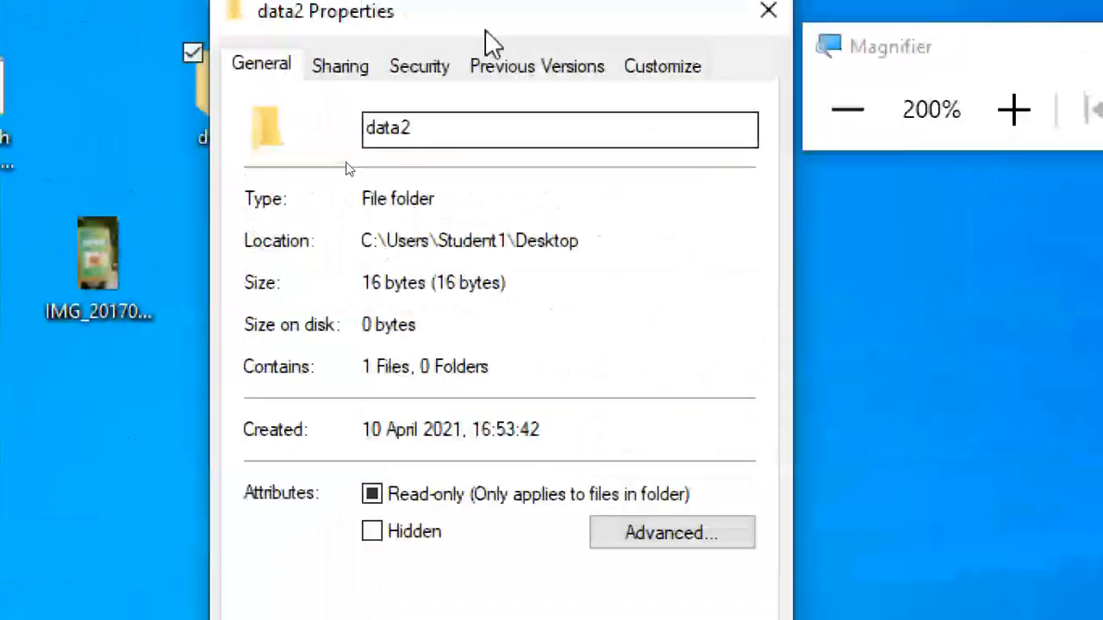
pyautogui.click(336, 77)
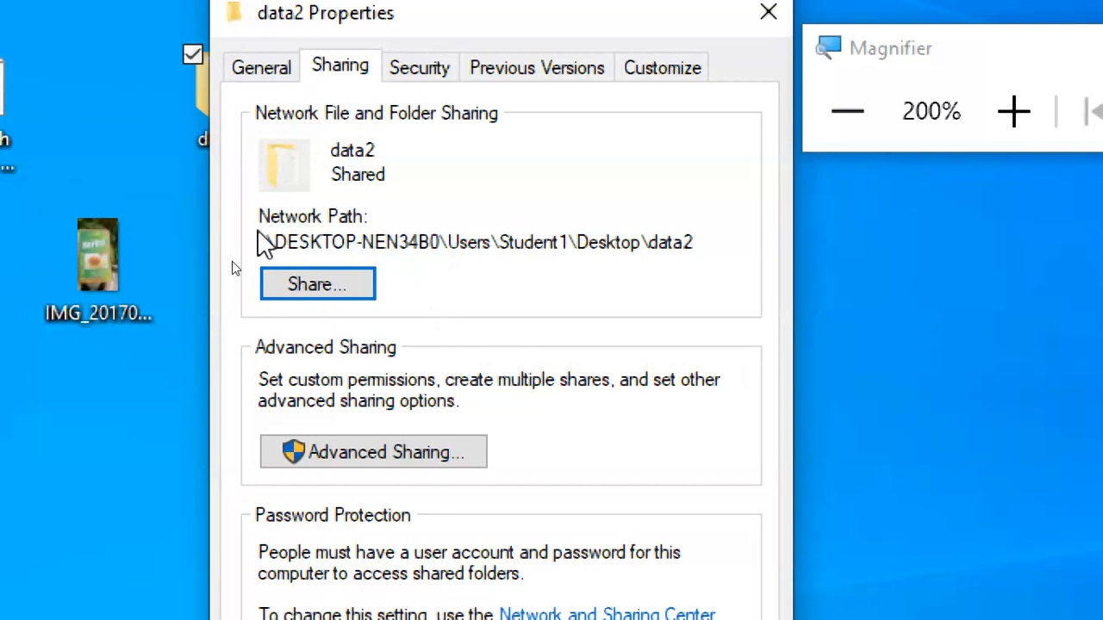
# Step: Examine data2's network path in its sharing properties and compare it with the folder's general properties
pyautogui.moveTo(711, 253); pyautogui.dragTo(193, 276)
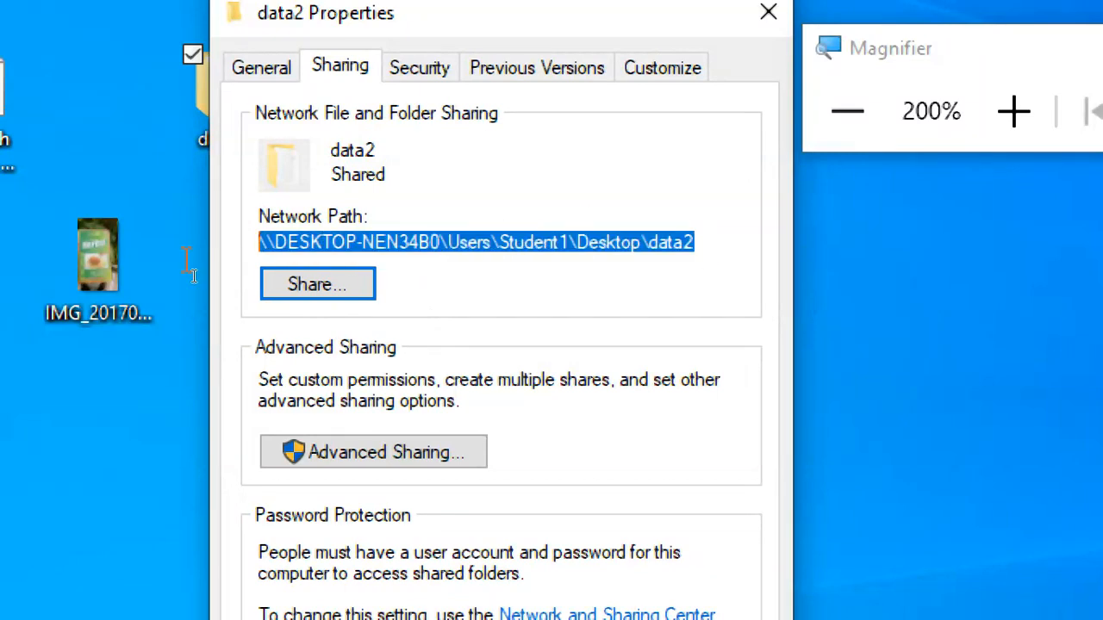
pyautogui.click(399, 244)
pyautogui.moveTo(712, 250); pyautogui.dragTo(210, 234)
pyautogui.click(261, 69)
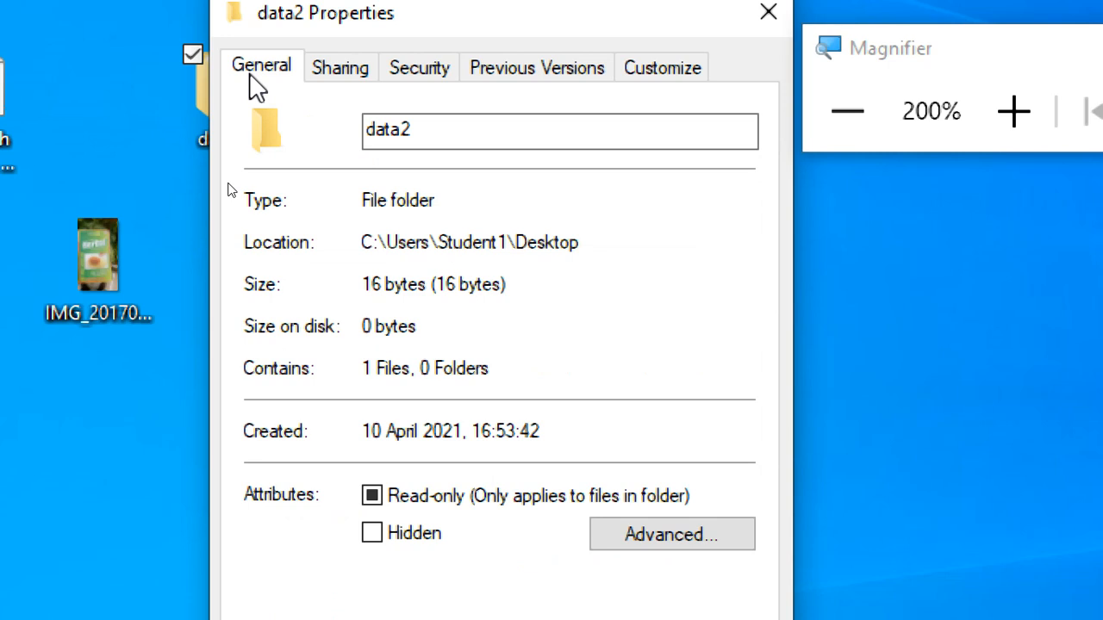
pyautogui.click(340, 68)
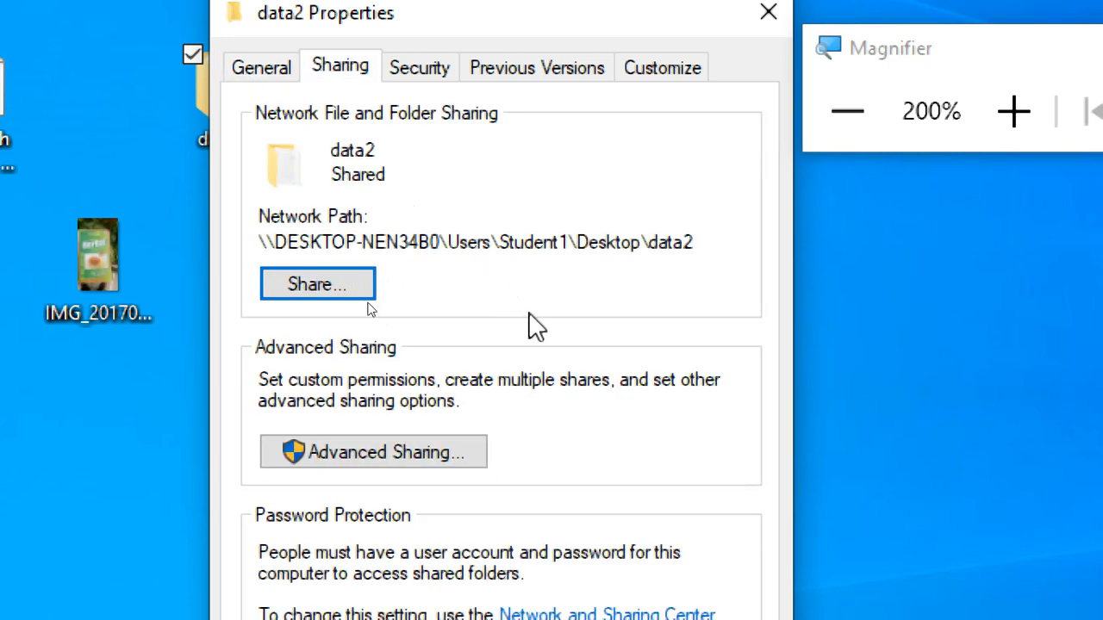
# Step: Enable advanced sharing for the data2 folder and set its share name to share2
pyautogui.click(418, 459)
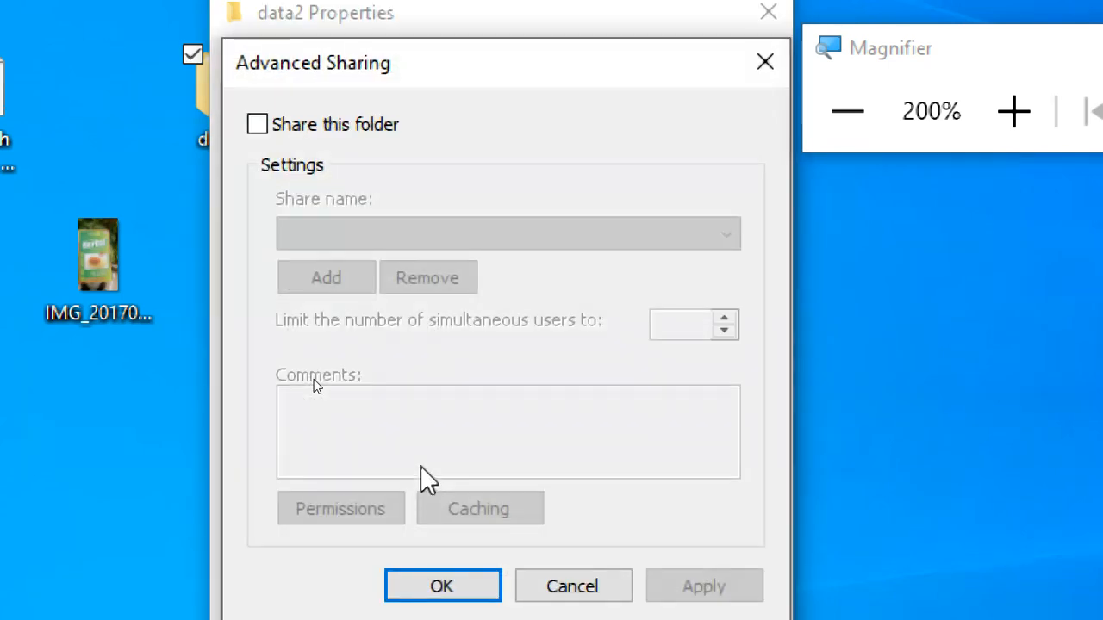
pyautogui.click(258, 124)
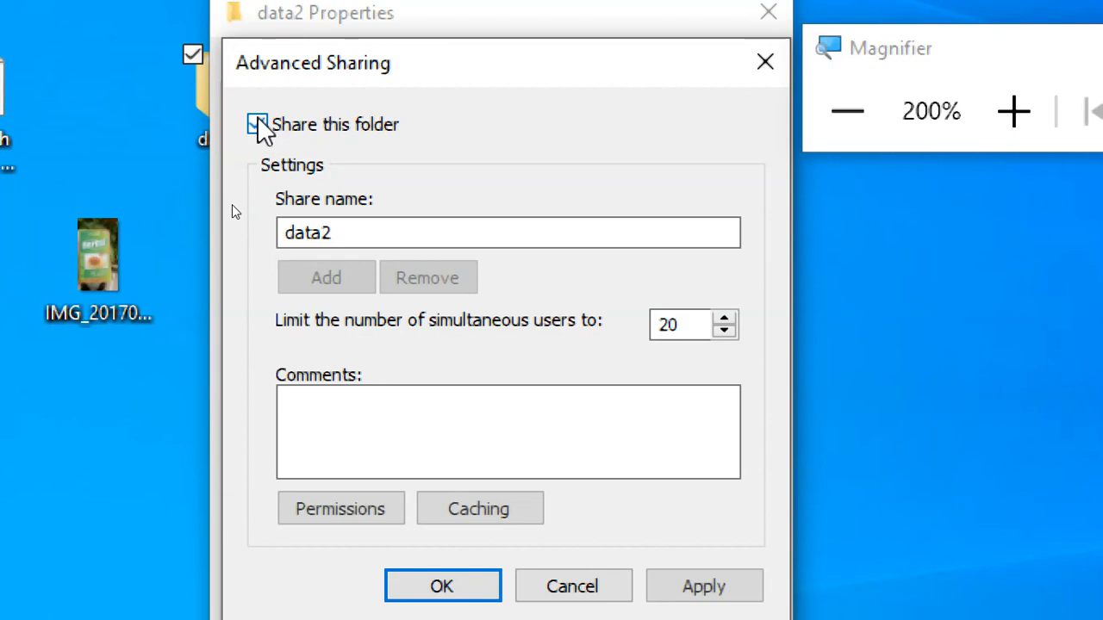
pyautogui.click(357, 234)
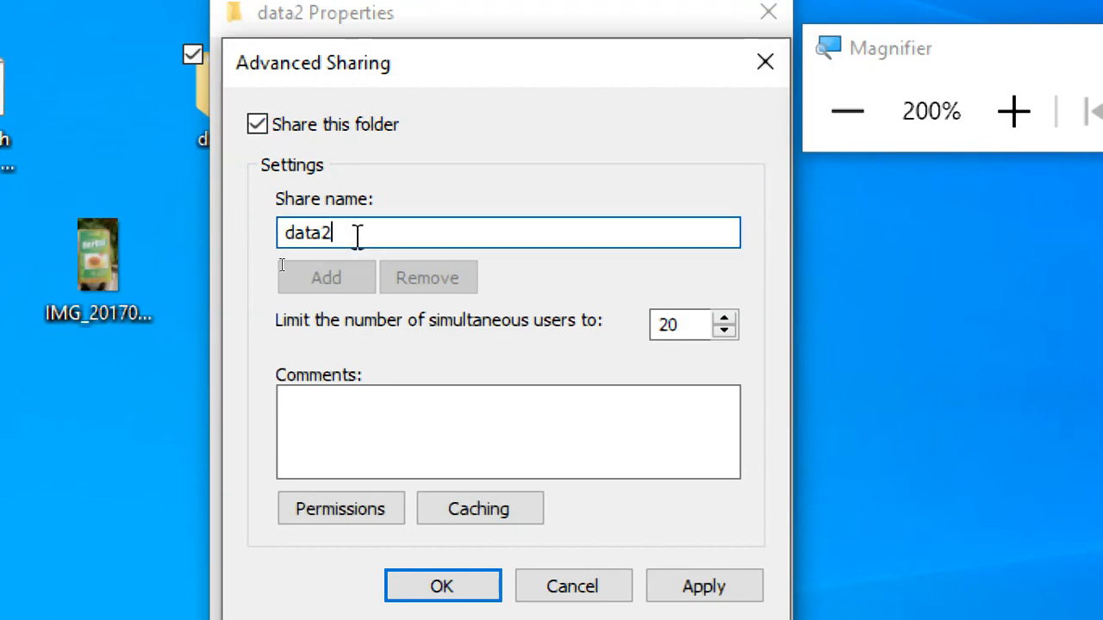
pyautogui.moveTo(324, 235); pyautogui.dragTo(201, 225)
pyautogui.write('share2')
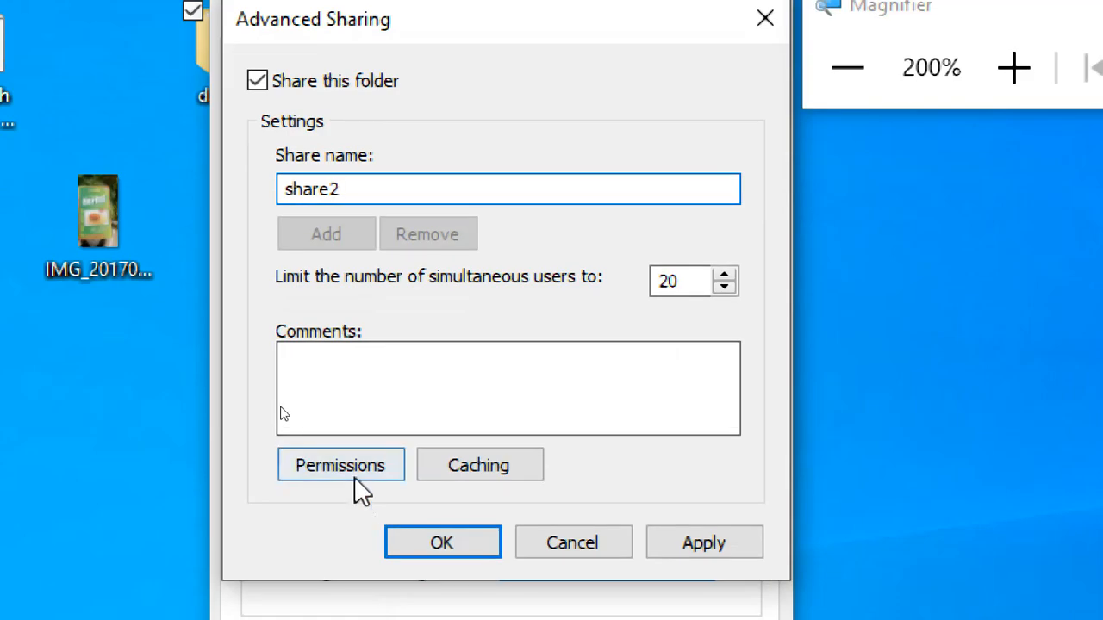
# Step: Allow Everyone Full Control on share2, apply the advanced sharing settings, and close the data2 properties
pyautogui.click(355, 475)
pyautogui.click(633, 411)
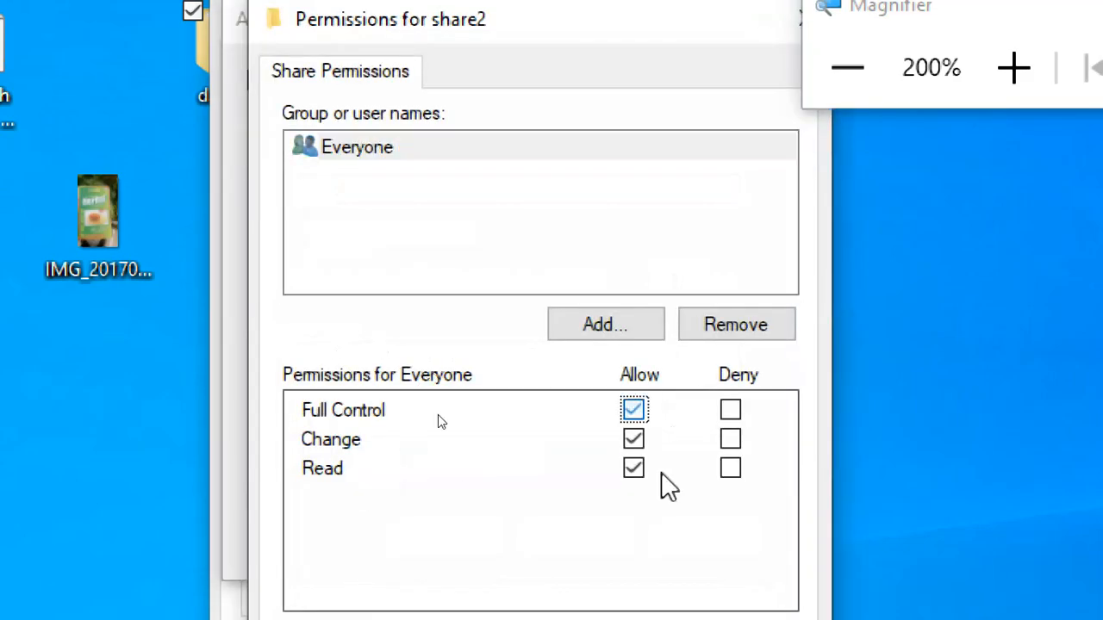
pyautogui.click(760, 564)
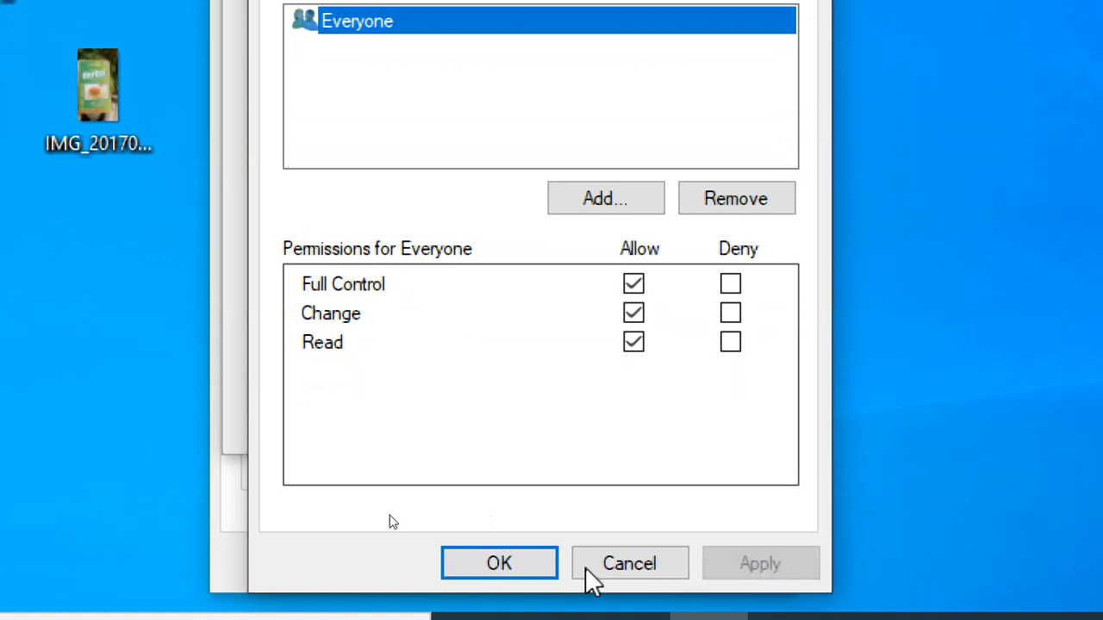
pyautogui.click(485, 564)
pyautogui.click(706, 418)
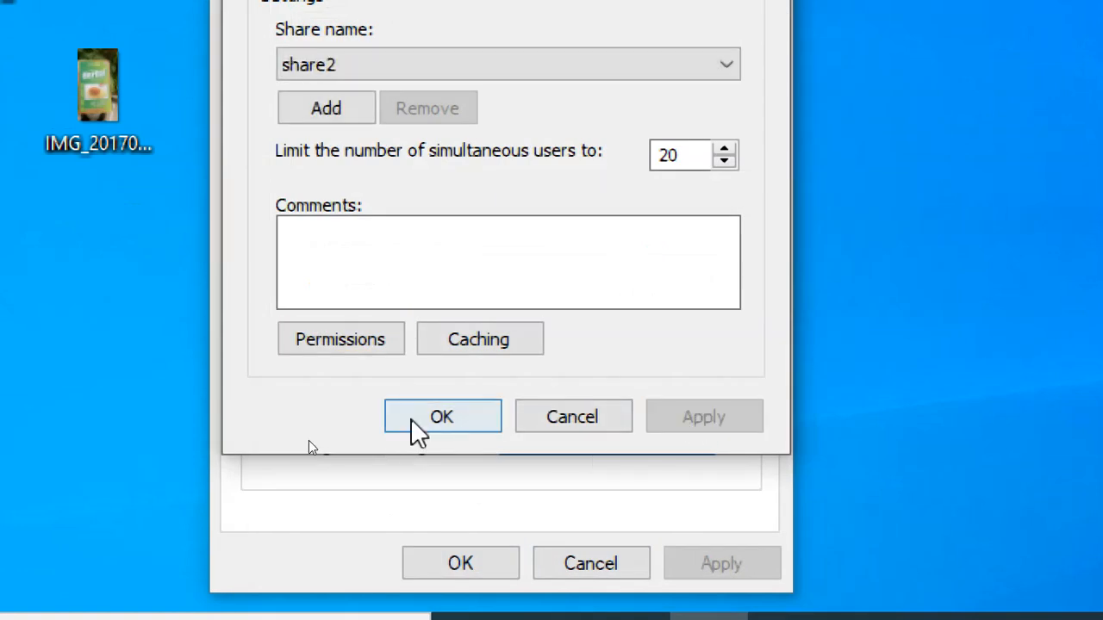
pyautogui.click(413, 423)
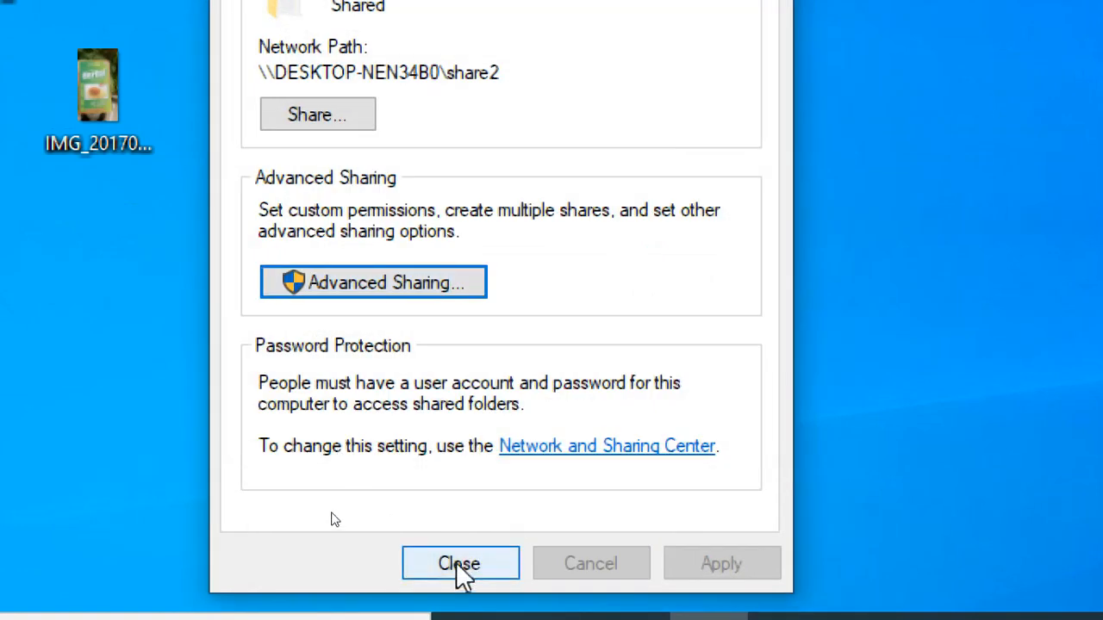
pyautogui.moveTo(505, 168); pyautogui.dragTo(231, 160)
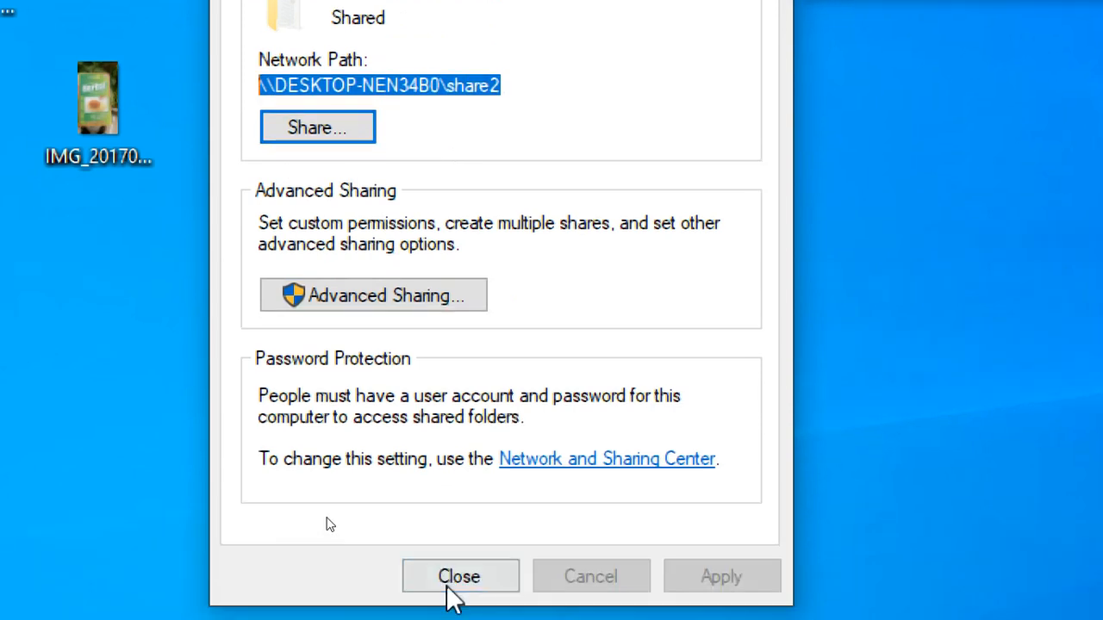
pyautogui.click(454, 577)
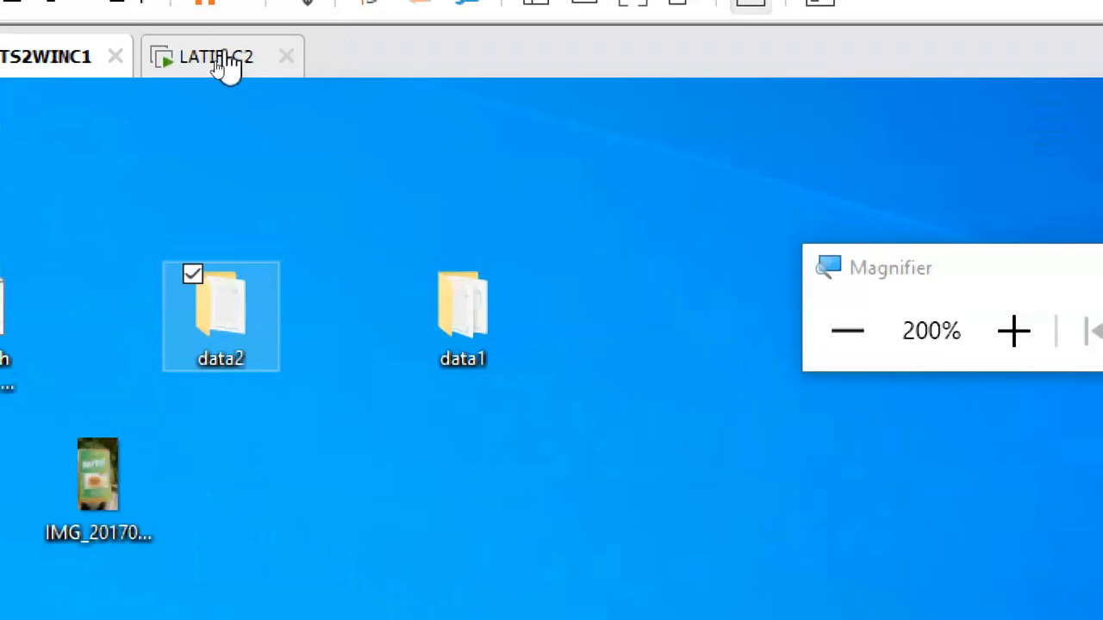
# Step: Switch to the second virtual machine, open DESKTOP-NEN34B0 in the network view, and select the share2 folder
pyautogui.click(220, 58)
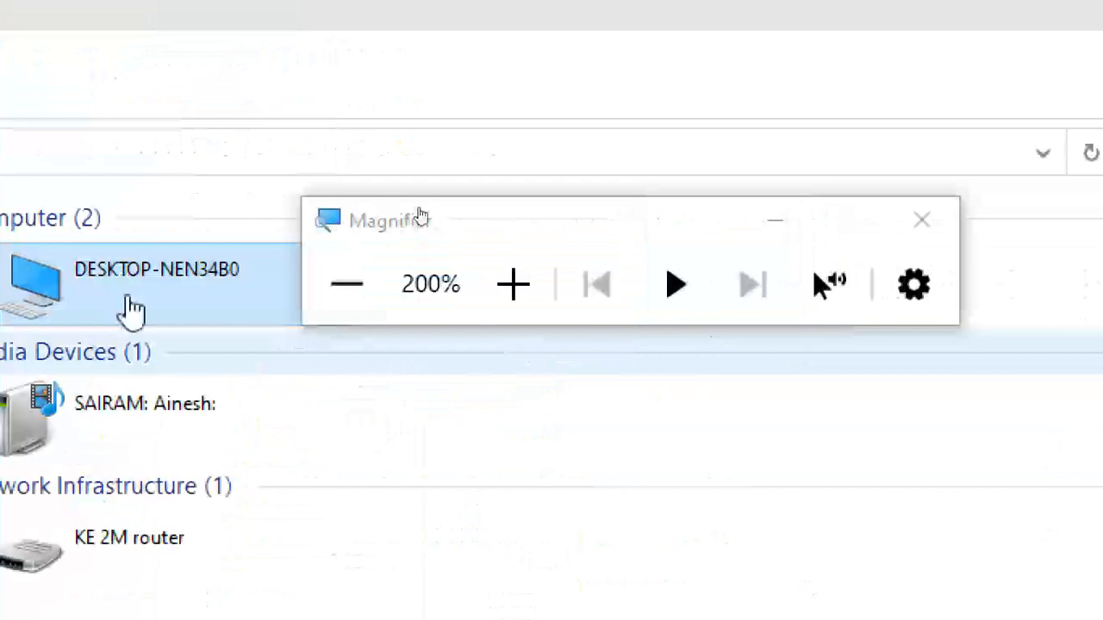
pyautogui.doubleClick(153, 293)
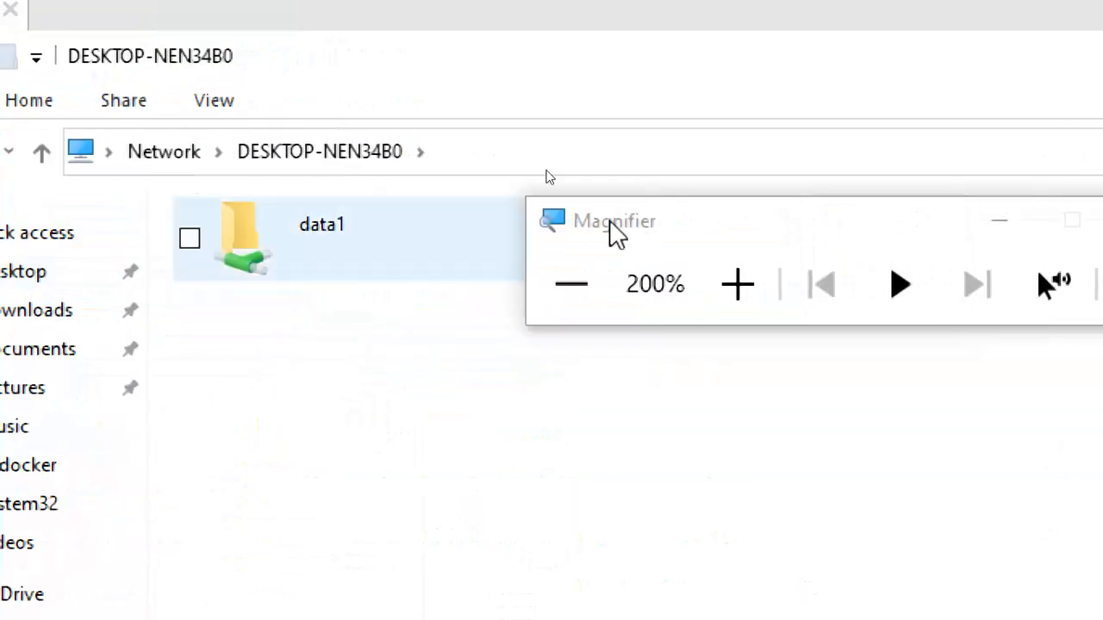
pyautogui.click(747, 213)
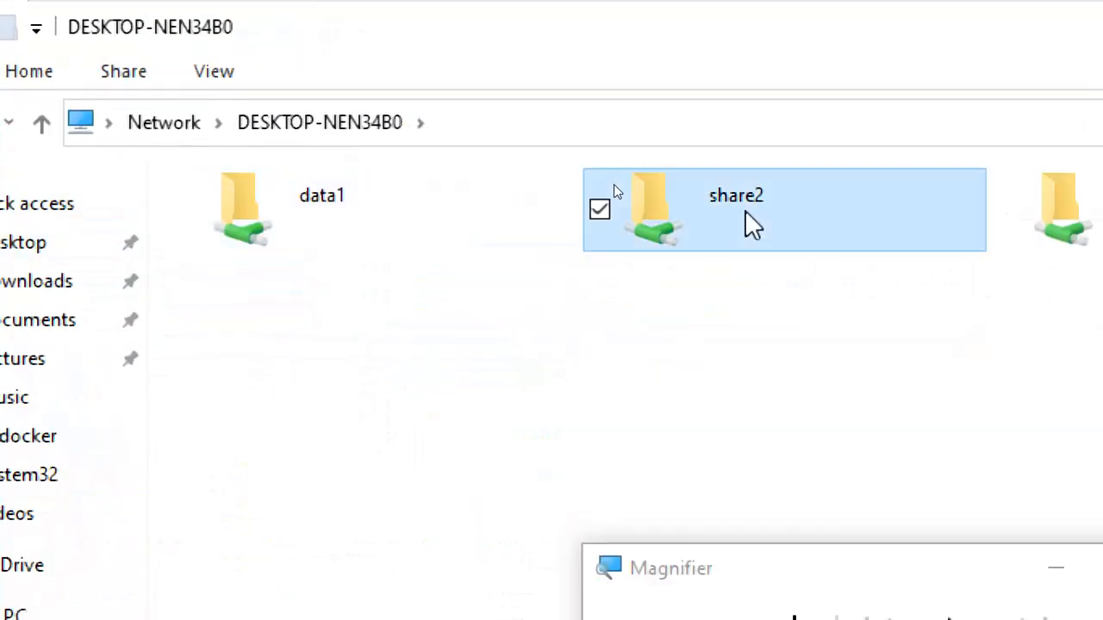
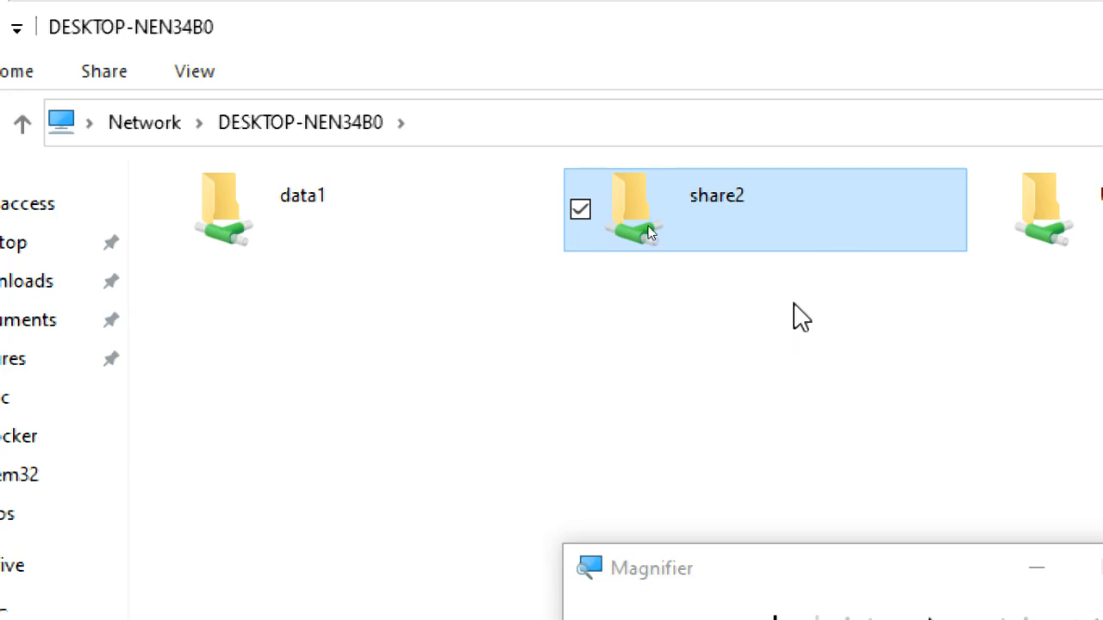
# Step: Open the share2 network folder, view the contents of e1.txt, close the file, and return to the DESKTOP-NEN34B0 shares
pyautogui.doubleClick(759, 220)
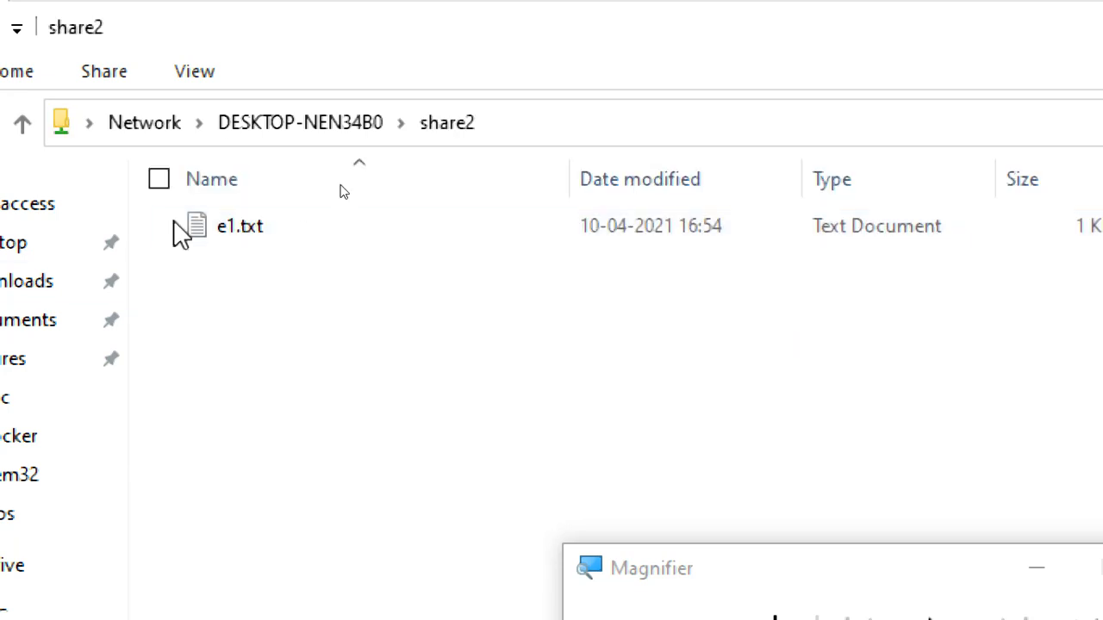
pyautogui.doubleClick(245, 239)
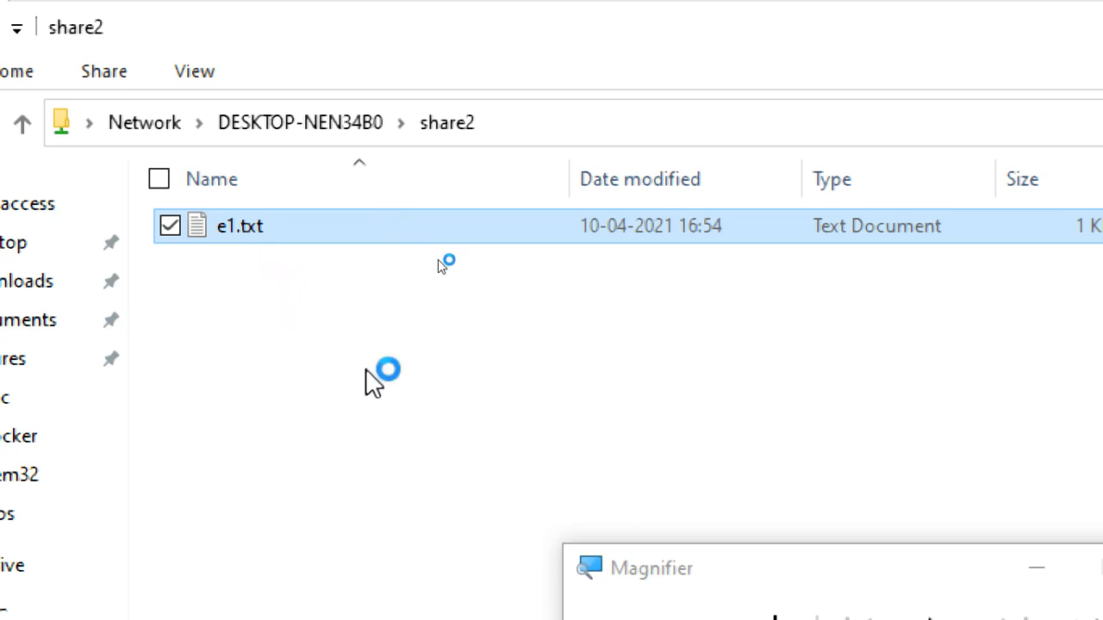
pyautogui.click(608, 405)
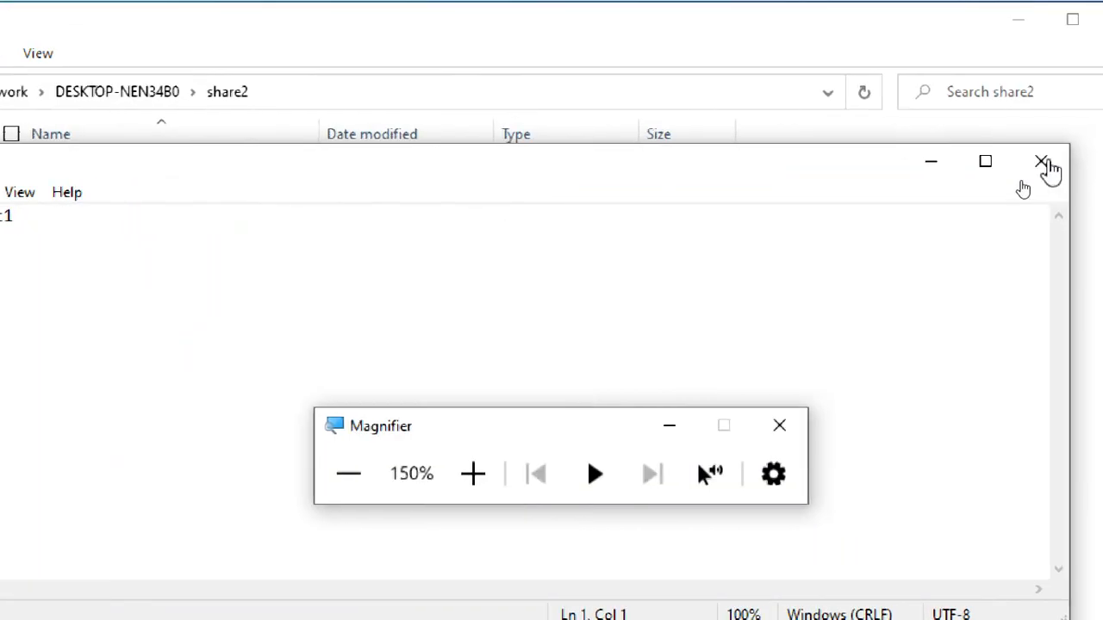
pyautogui.click(1045, 162)
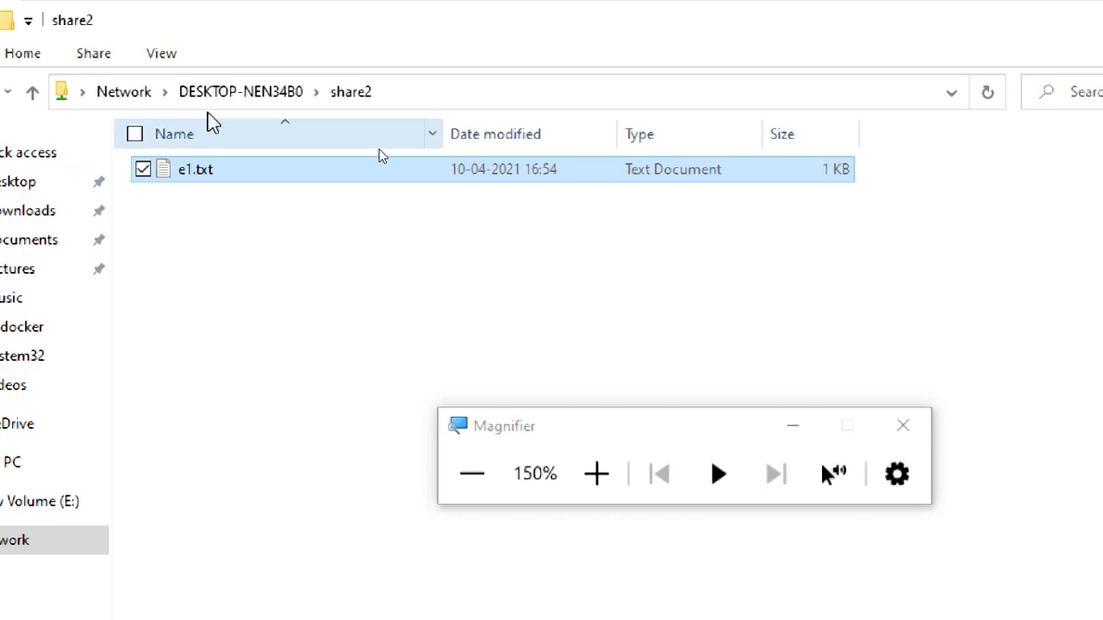
pyautogui.click(176, 92)
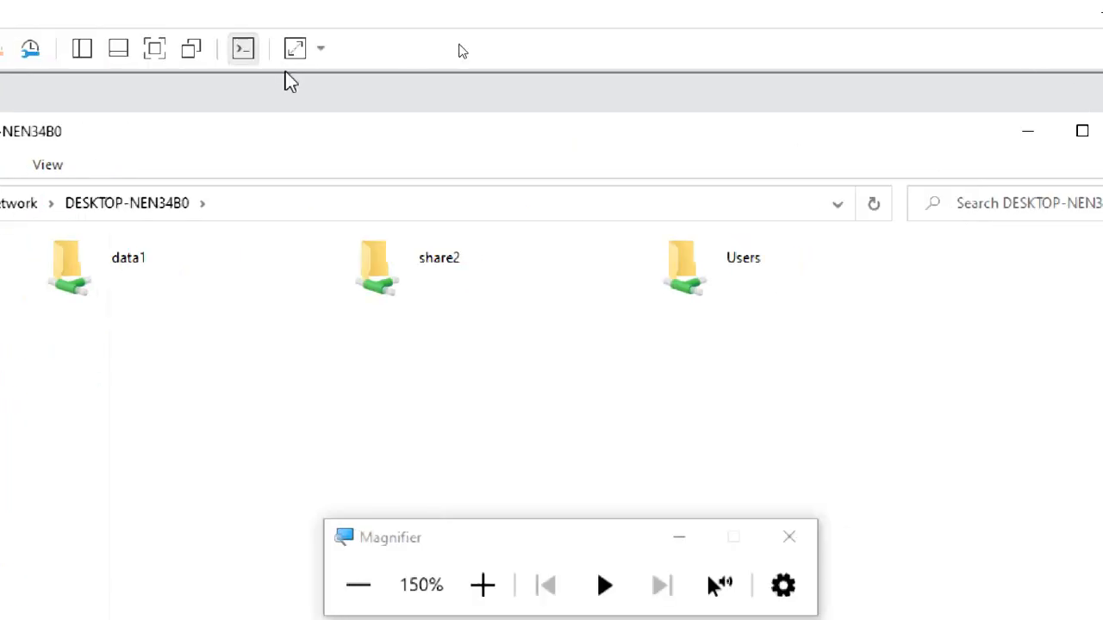
# Step: Switch to the CTS2WINC1 virtual machine and create a new desktop folder named data3
pyautogui.click(83, 98)
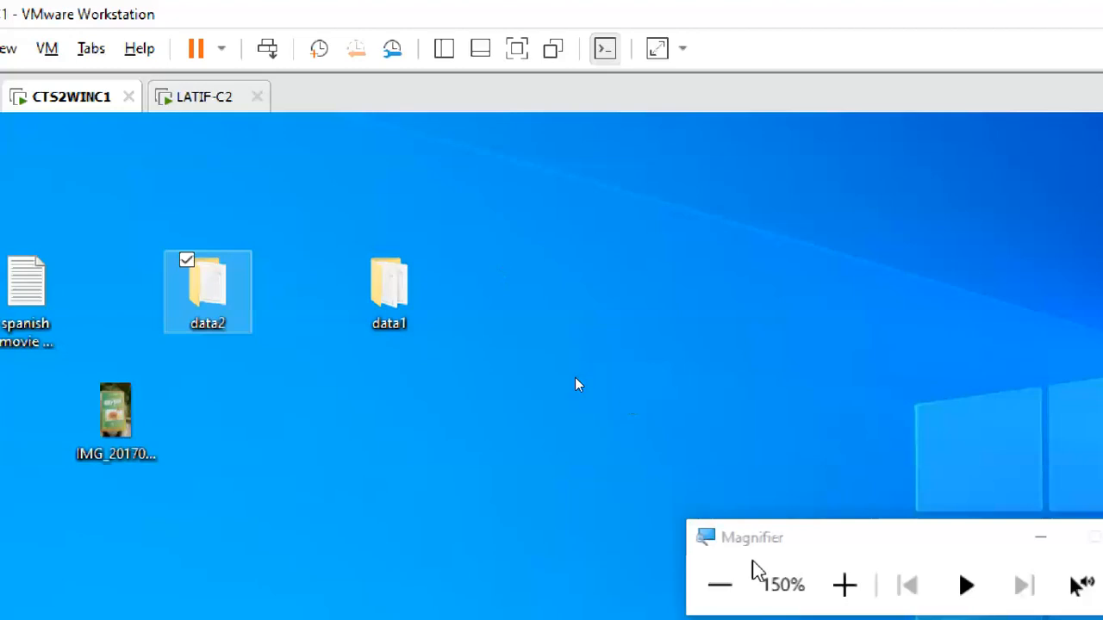
pyautogui.click(720, 585)
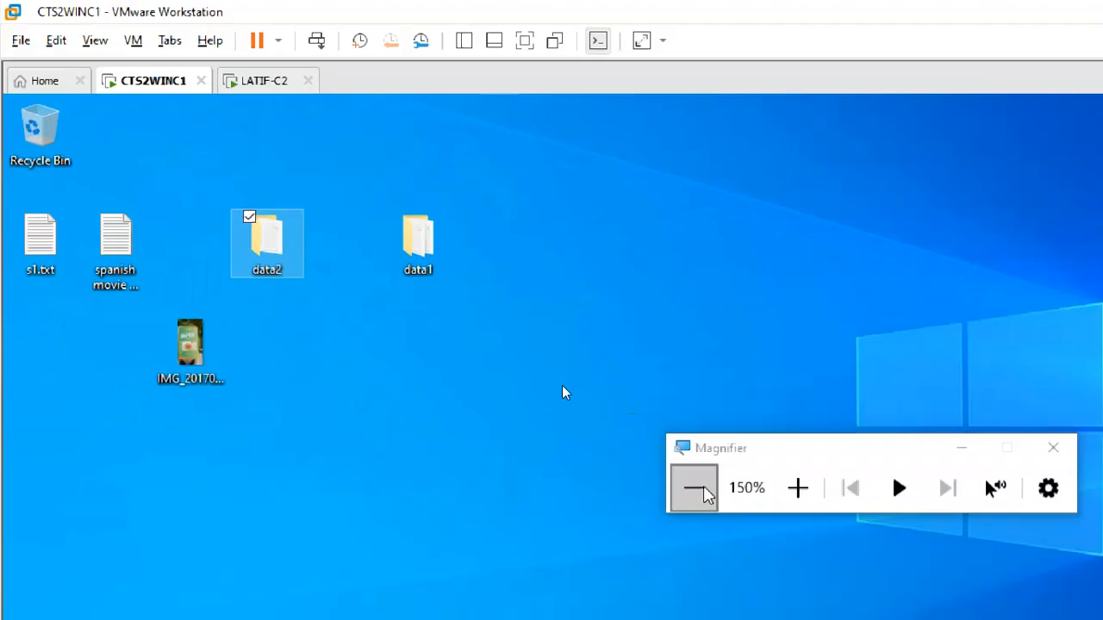
pyautogui.rightClick(351, 337)
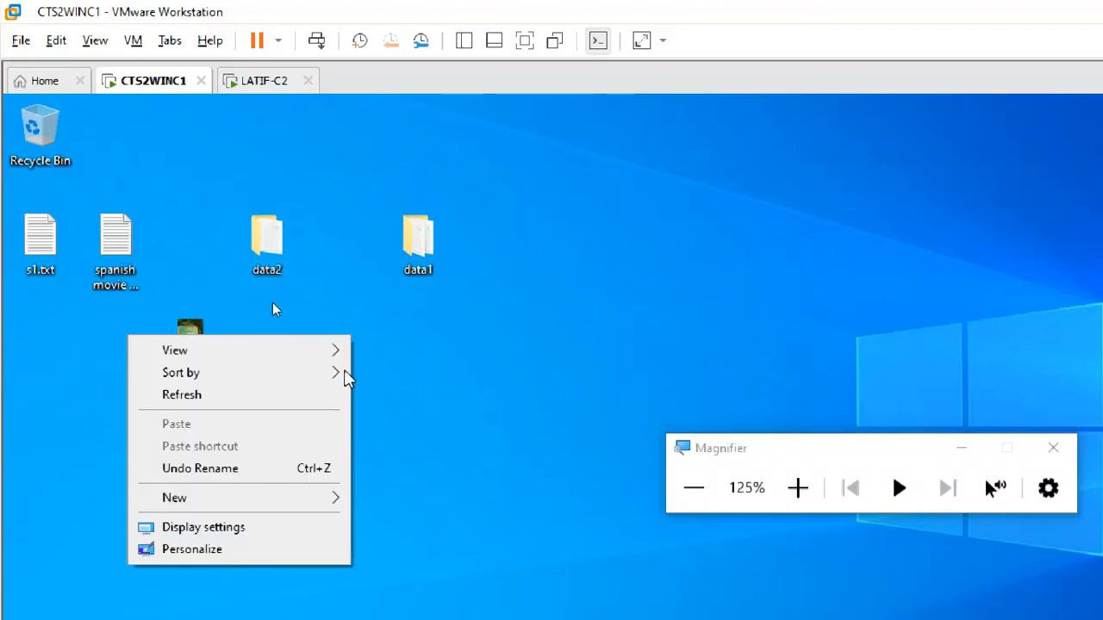
pyautogui.moveTo(258, 510)
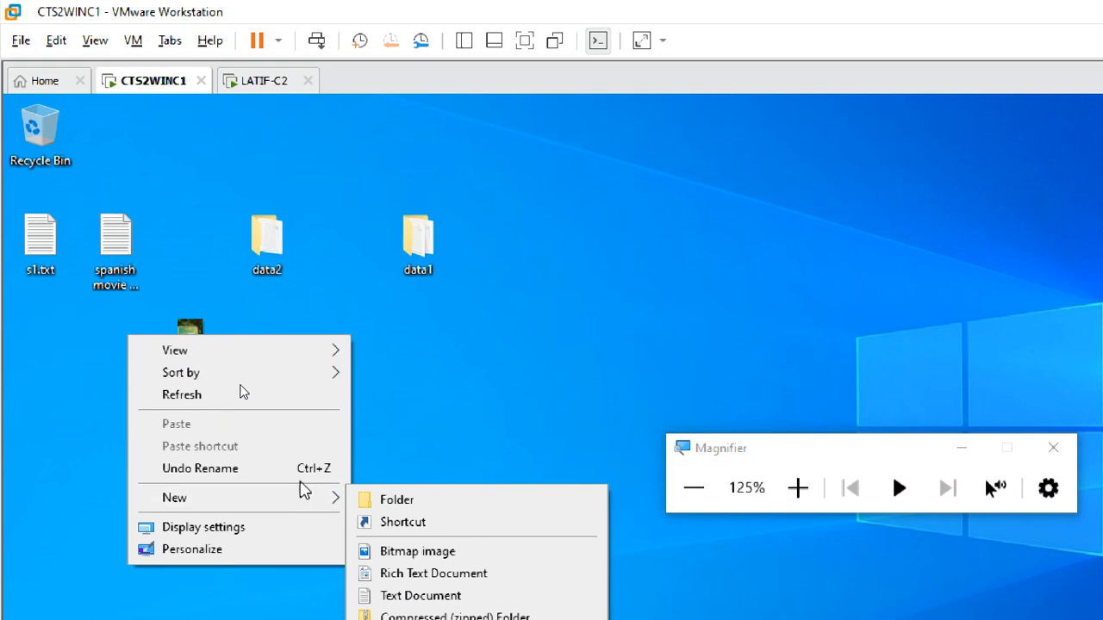
pyautogui.click(424, 506)
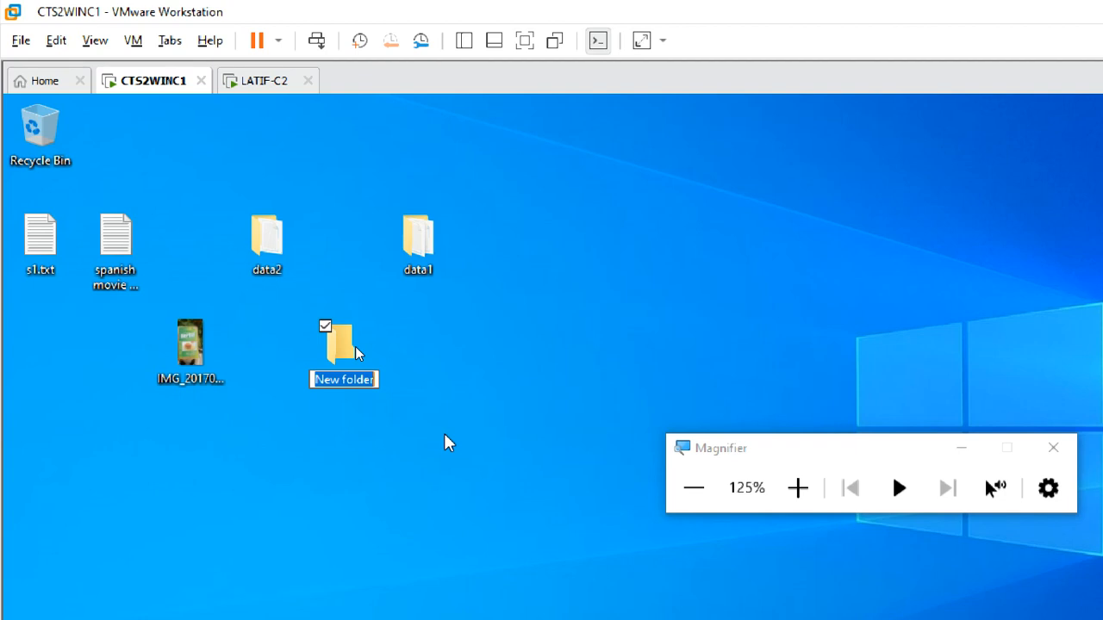
pyautogui.write('data3')
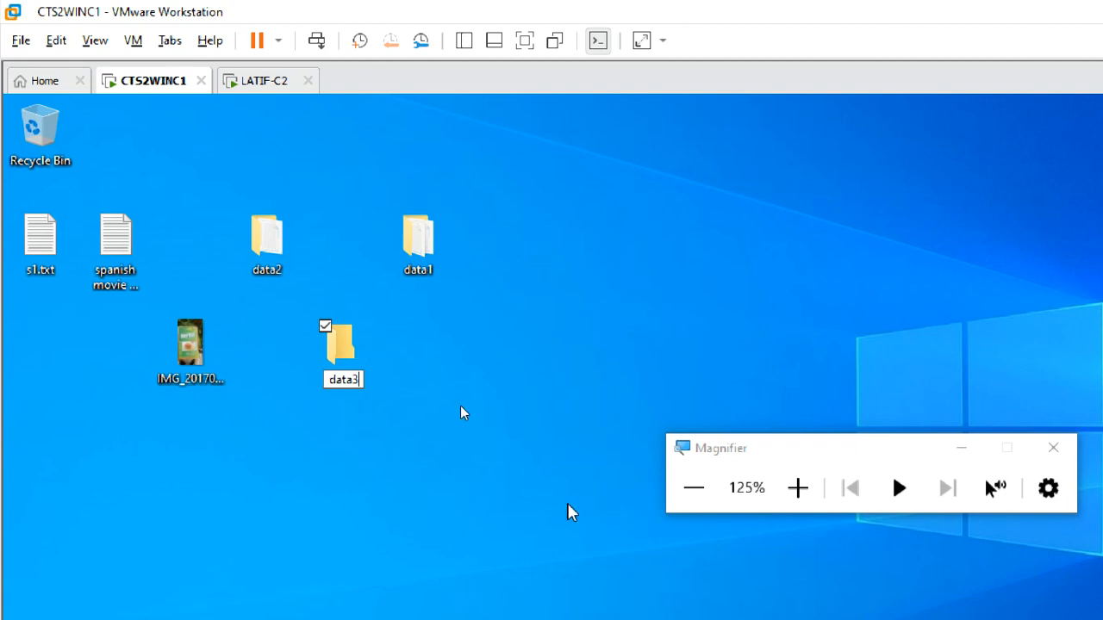
pyautogui.click(797, 488)
pyautogui.click(797, 488)
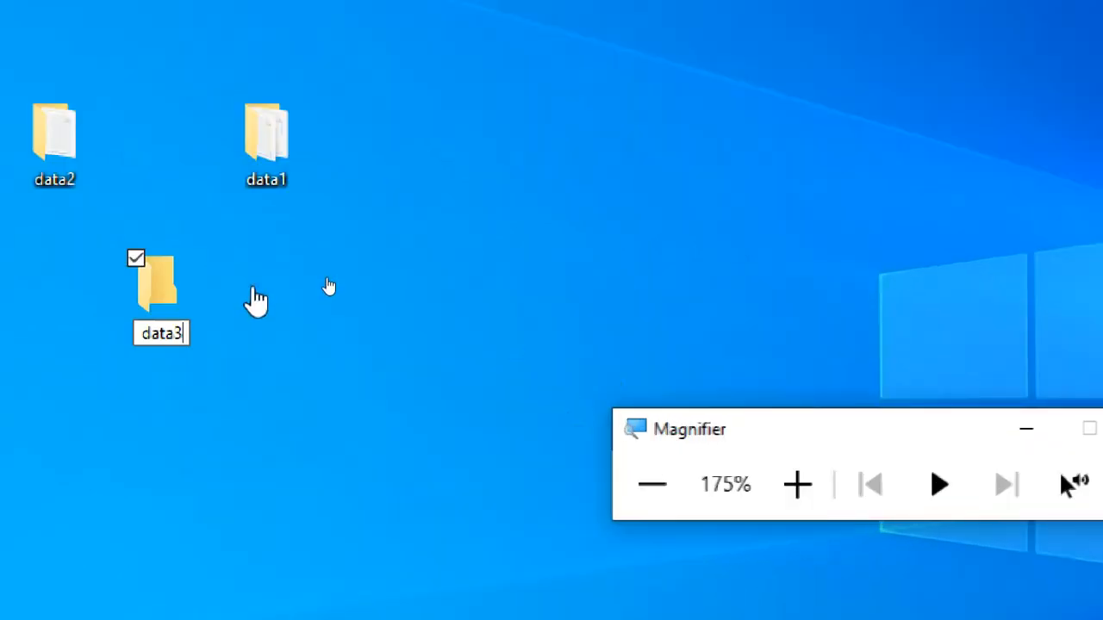
pyautogui.press('Return')
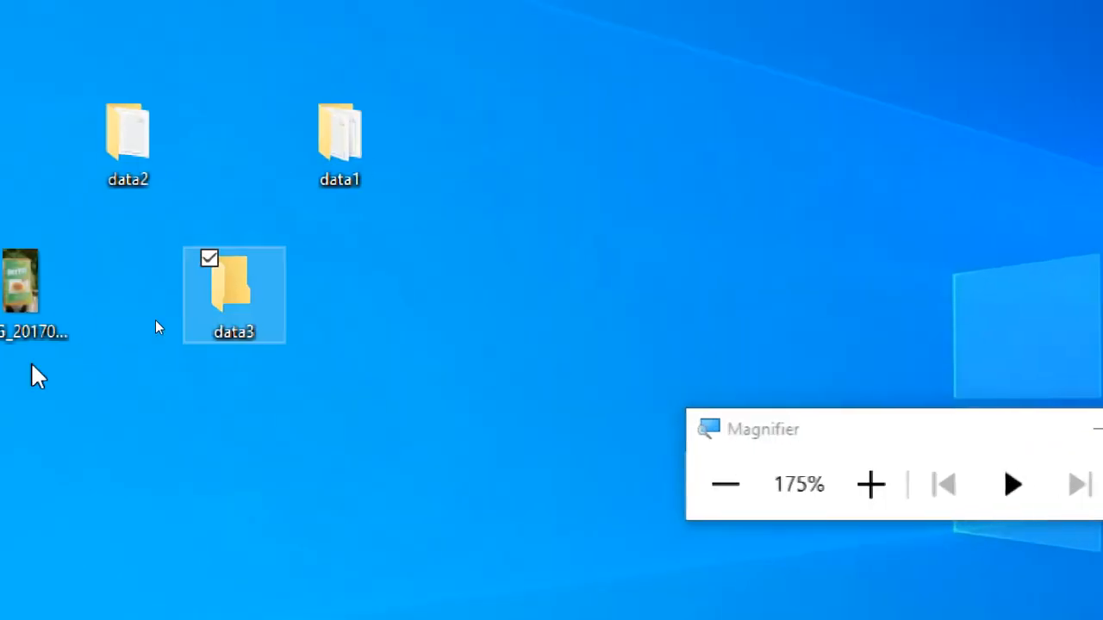
# Step: Copy IMG_20170712_204129.jpg, spanish movie titiles.txt and s1.txt from the desktop into the data3 folder, and close the folder window
pyautogui.rightClick(260, 284)
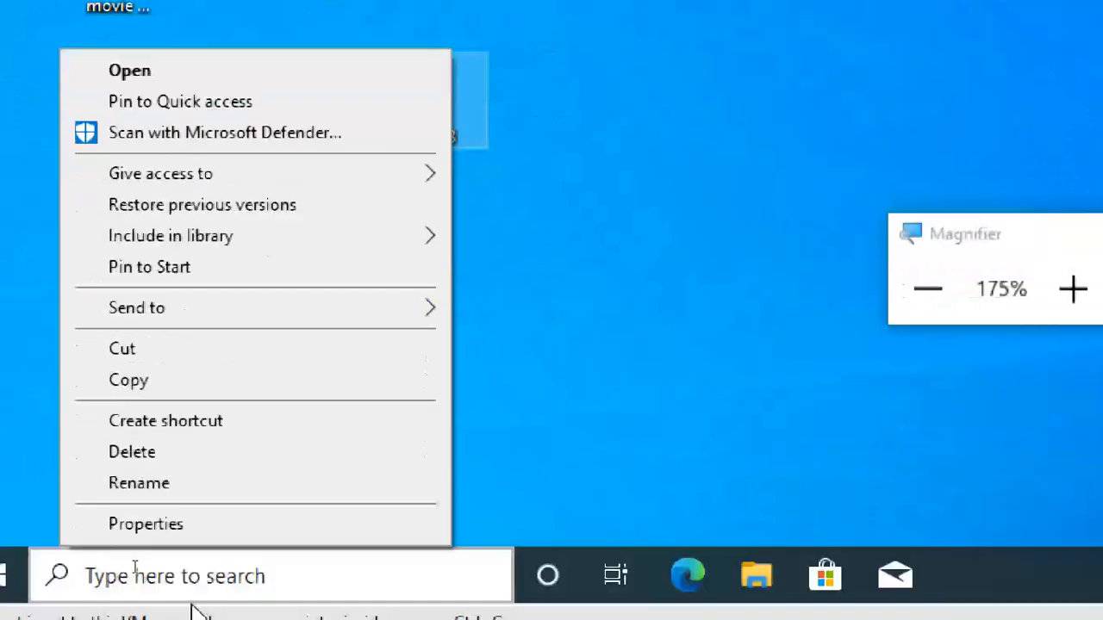
pyautogui.click(630, 273)
pyautogui.click(252, 146)
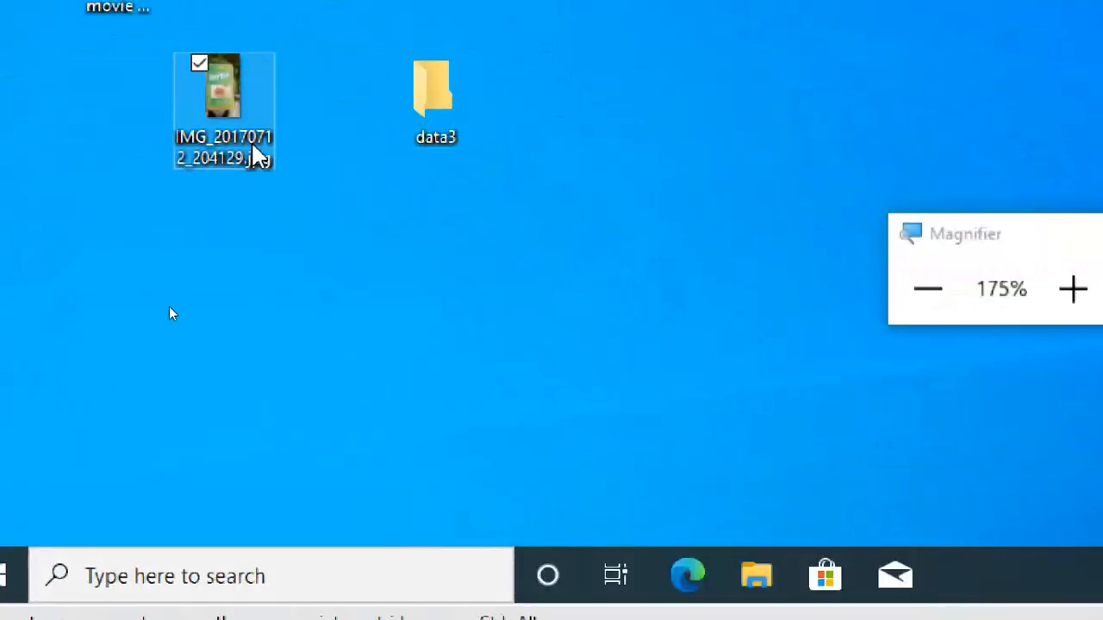
pyautogui.keyDown('ctrl'); pyautogui.click(153, 215); pyautogui.keyUp('ctrl')
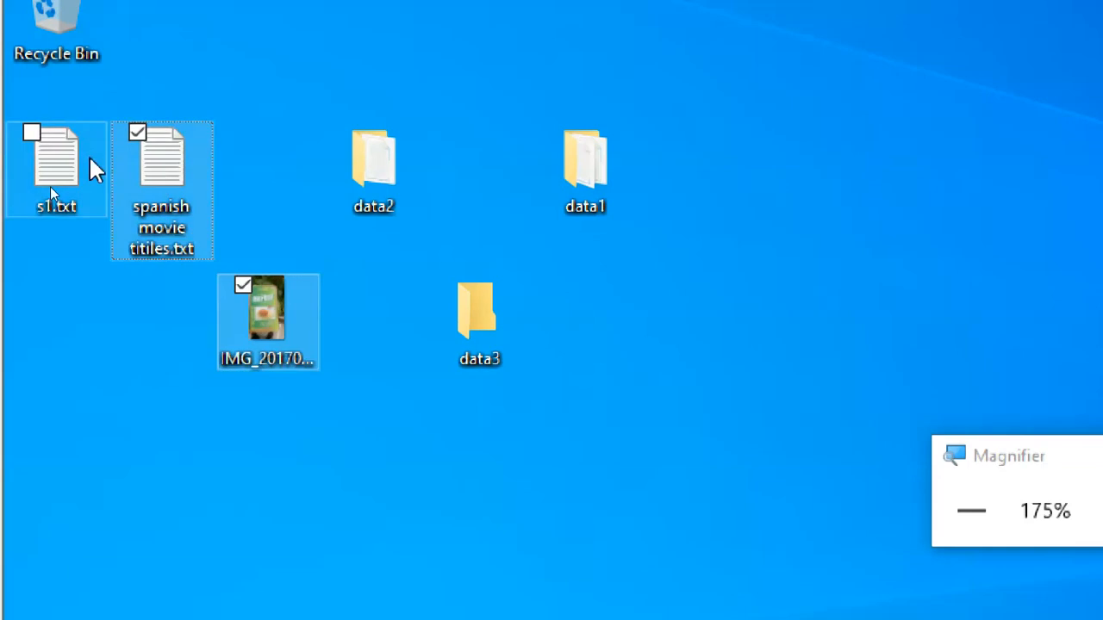
pyautogui.keyDown('ctrl'); pyautogui.click(91, 167); pyautogui.keyUp('ctrl')
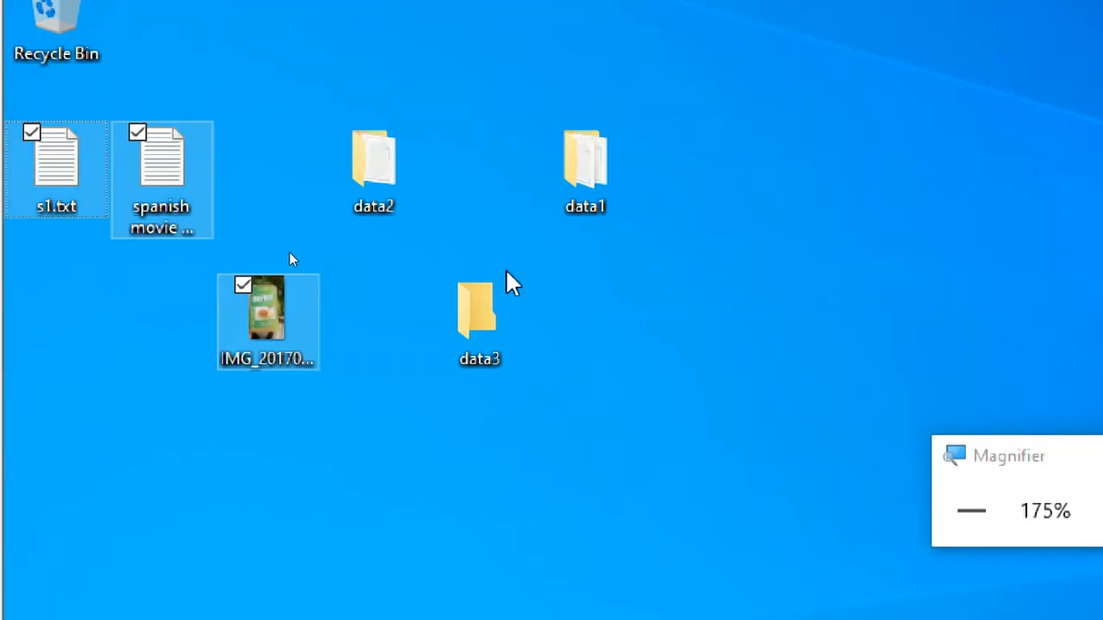
pyautogui.click(502, 326)
pyautogui.doubleClick(529, 357)
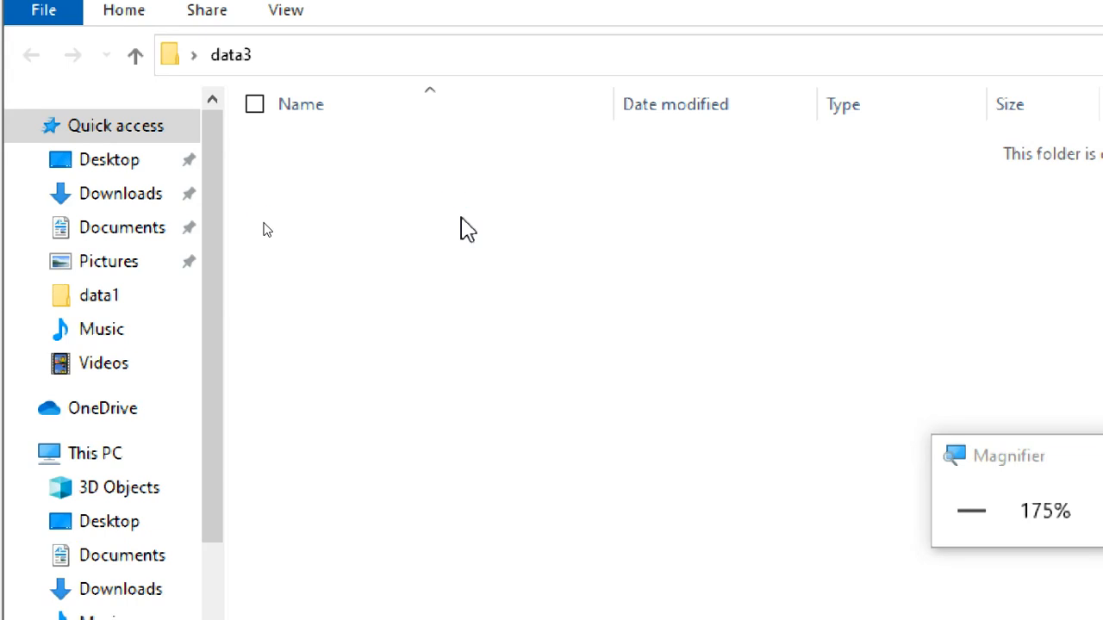
pyautogui.hotkey('ctrl', 'v')
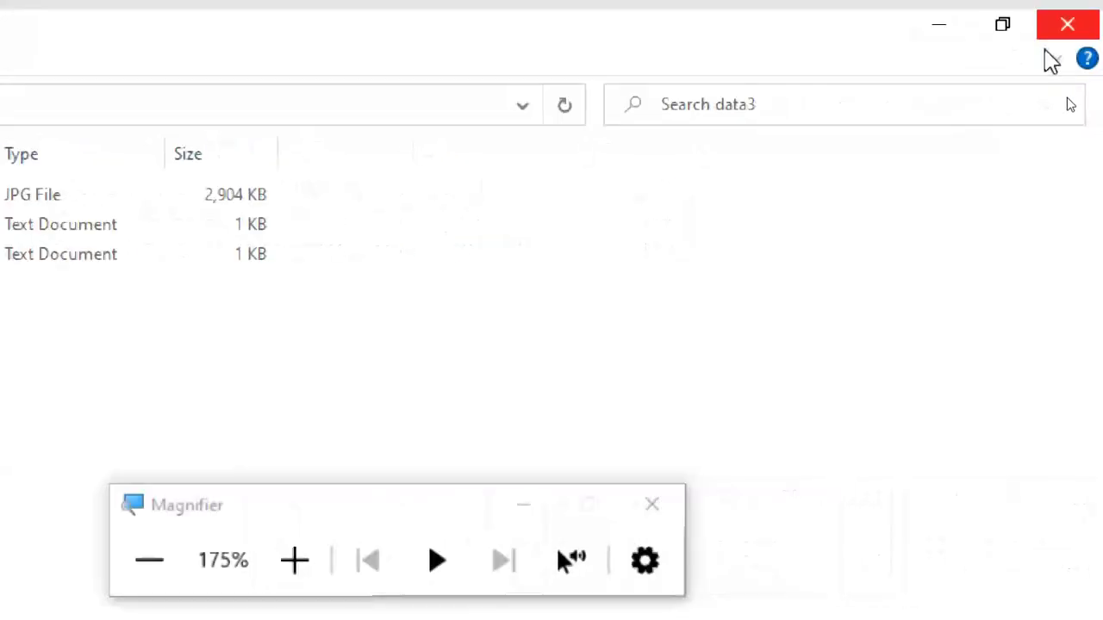
pyautogui.click(1060, 25)
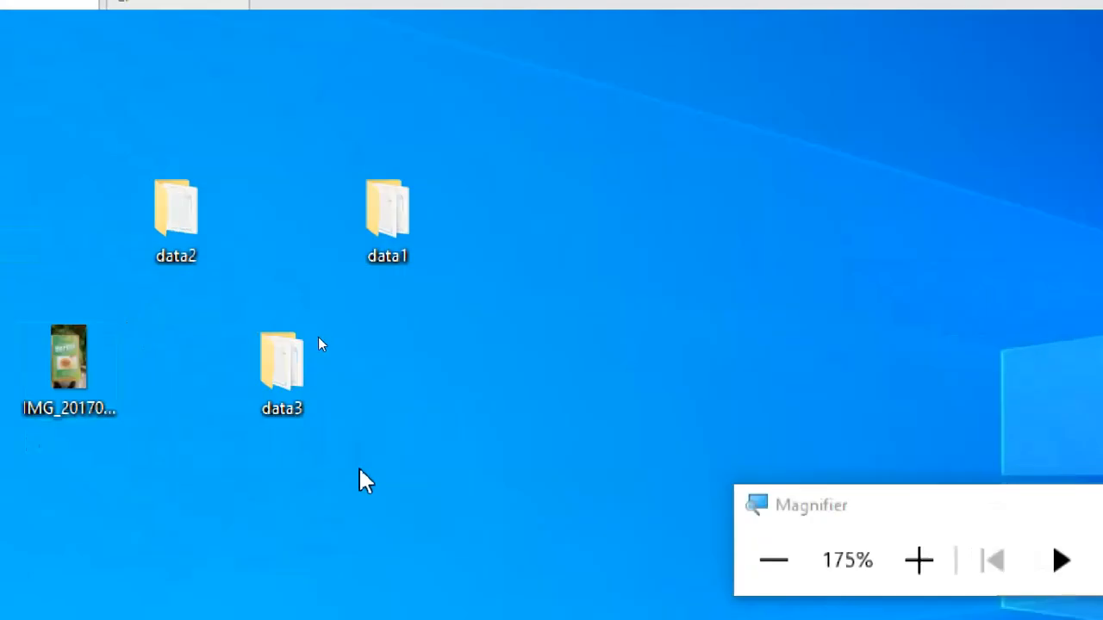
# Step: Open the advanced sharing settings in data3's properties and enable sharing for the folder
pyautogui.click(291, 381)
pyautogui.rightClick(282, 354)
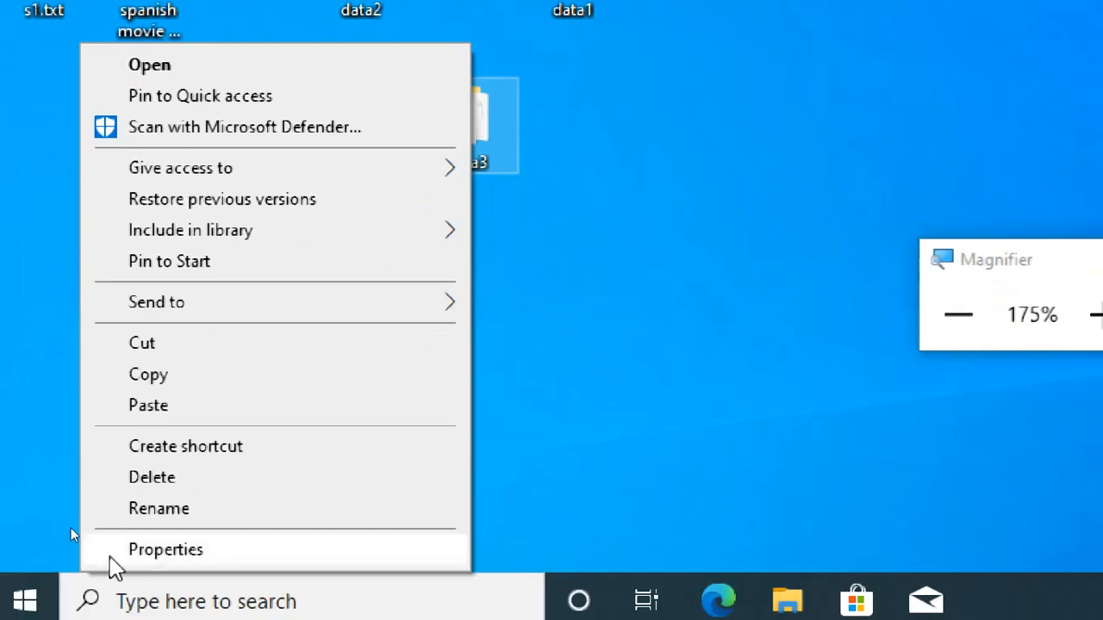
pyautogui.click(111, 556)
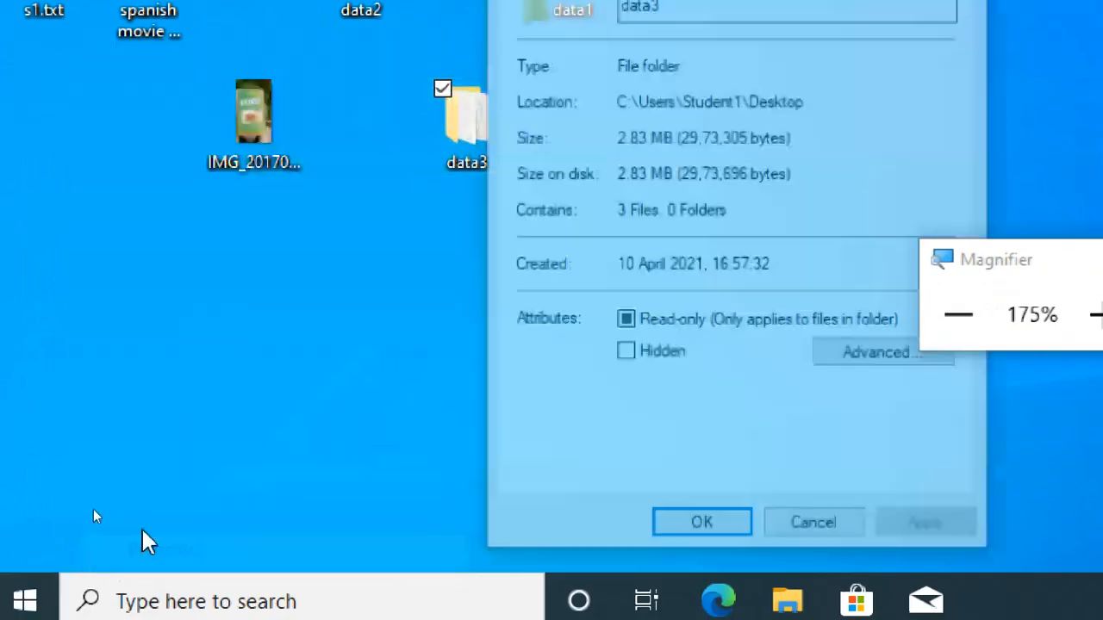
pyautogui.click(603, 74)
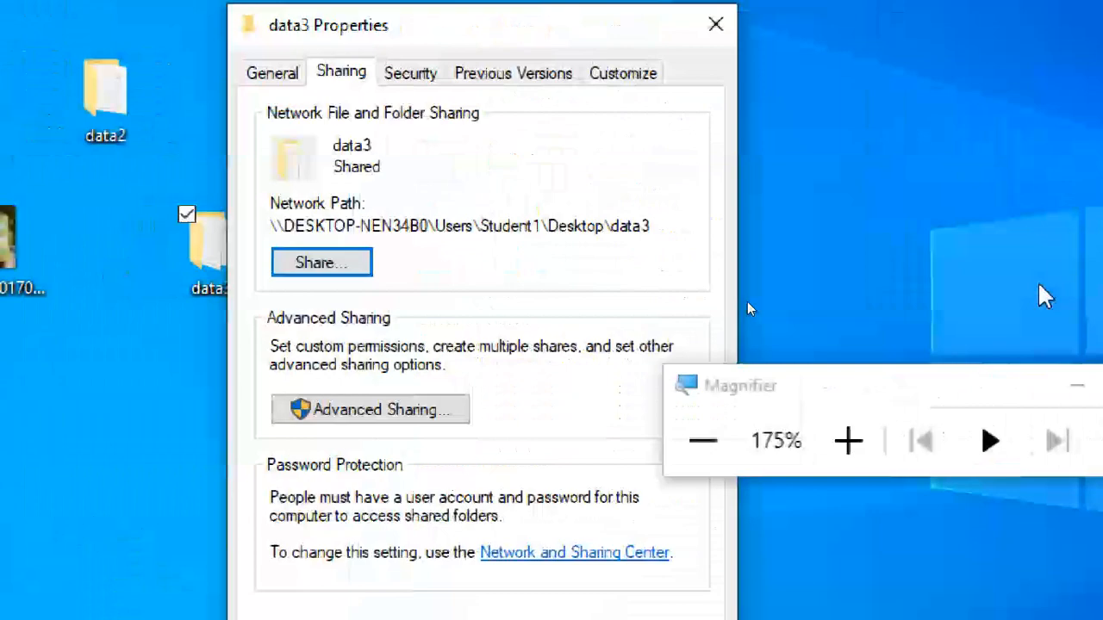
pyautogui.click(435, 410)
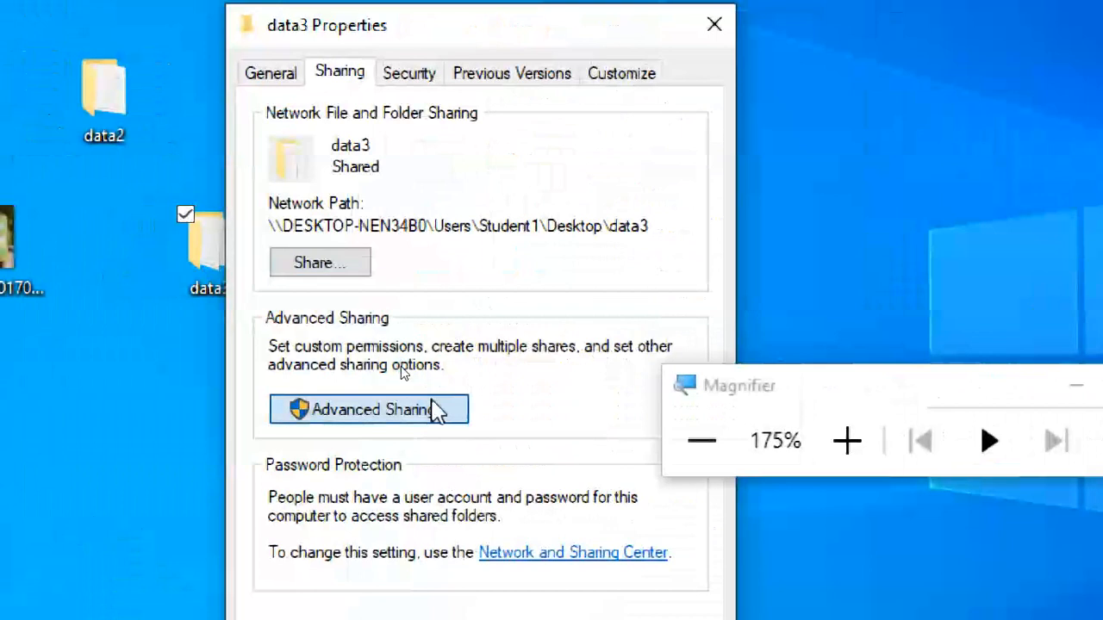
pyautogui.click(319, 125)
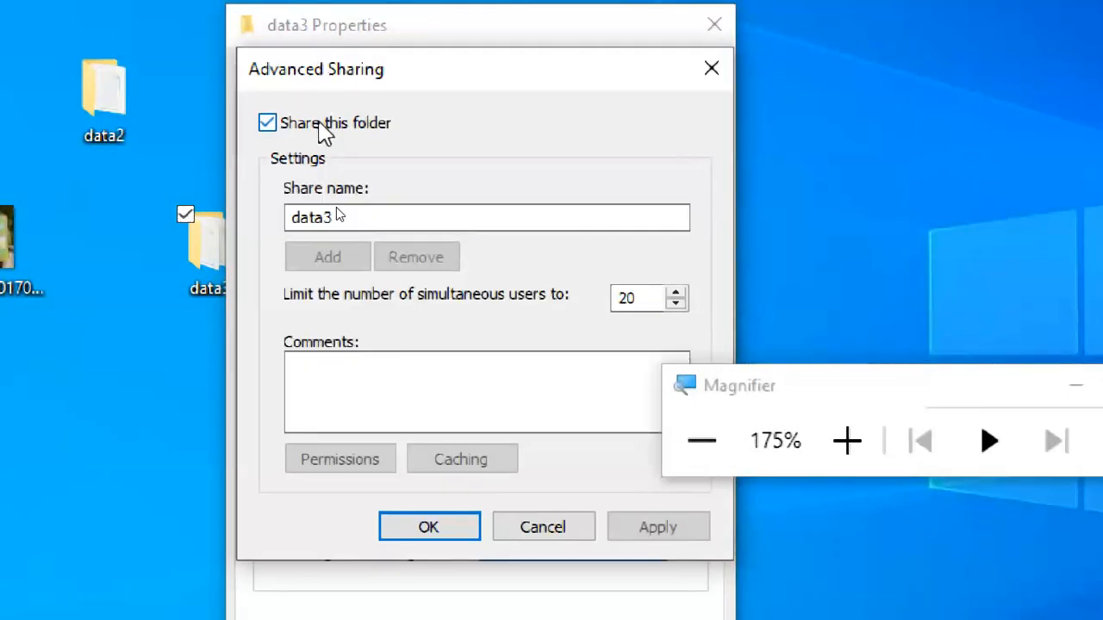
# Step: Set data3's share name to share3$, ending it with a dollar sign for a hidden share
pyautogui.click(343, 212)
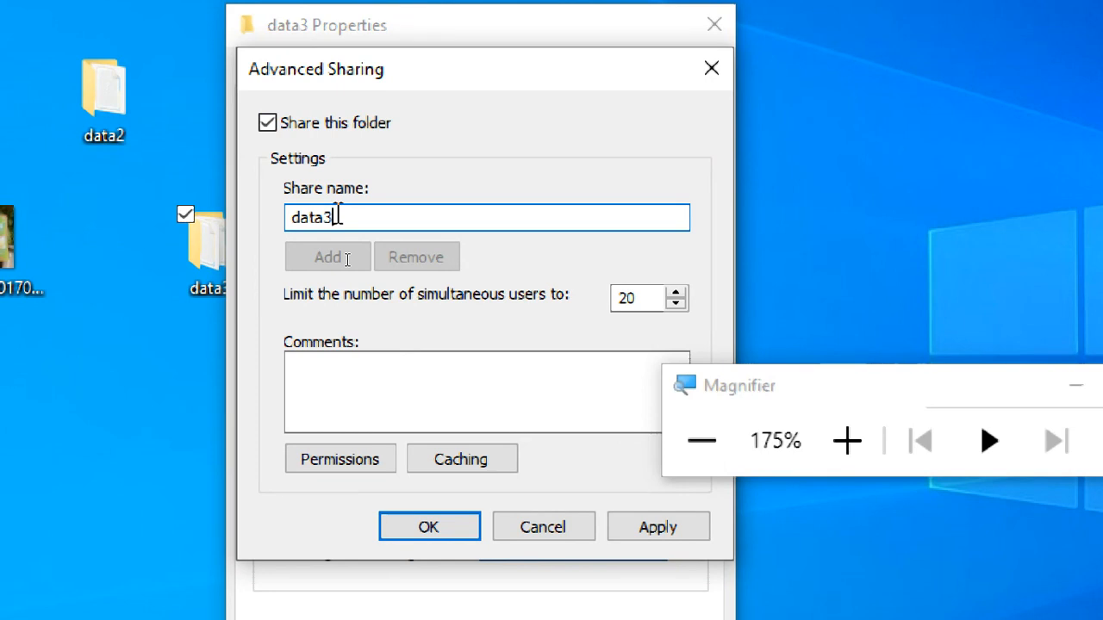
pyautogui.write('$')
pyautogui.press('BackSpace')
pyautogui.press('BackSpace')
pyautogui.press('BackSpace')
pyautogui.press('BackSpace')
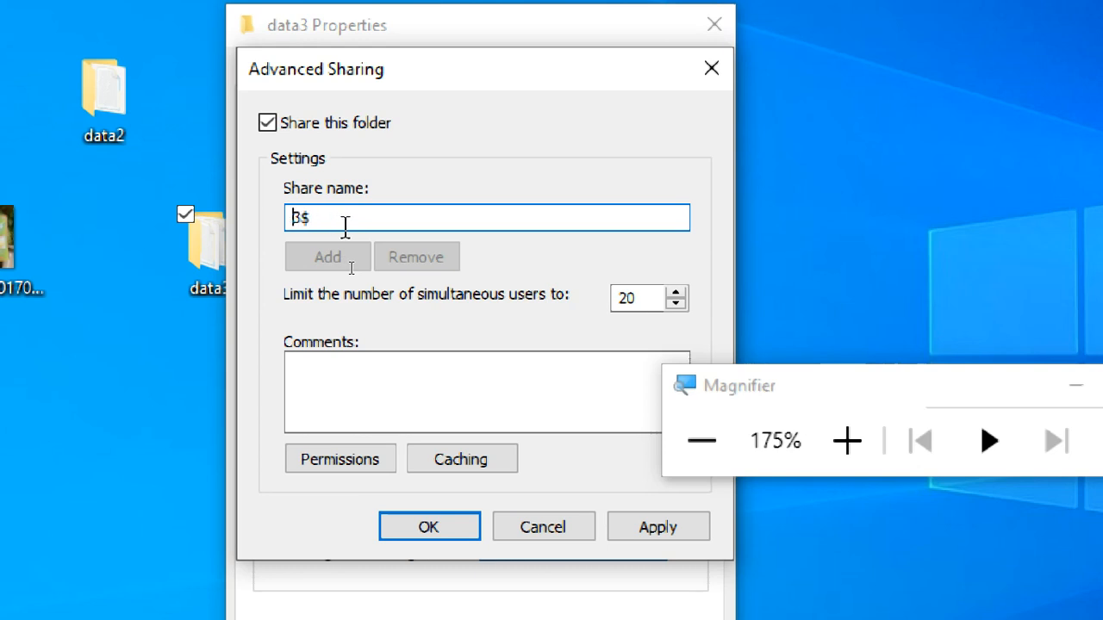
pyautogui.write('share')
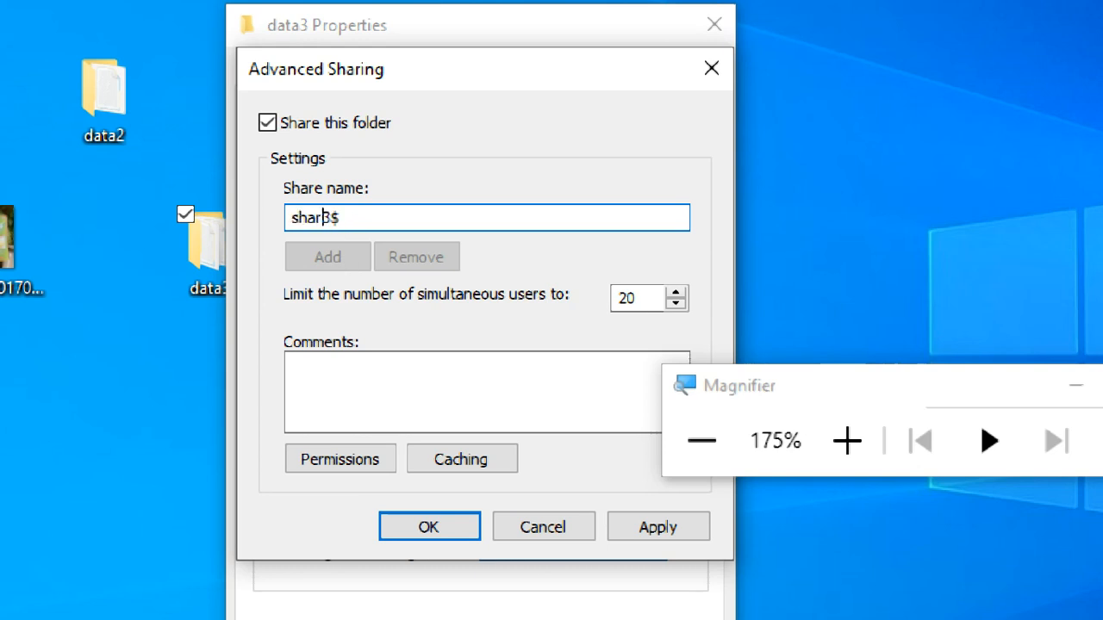
pyautogui.click(374, 222)
pyautogui.click(847, 440)
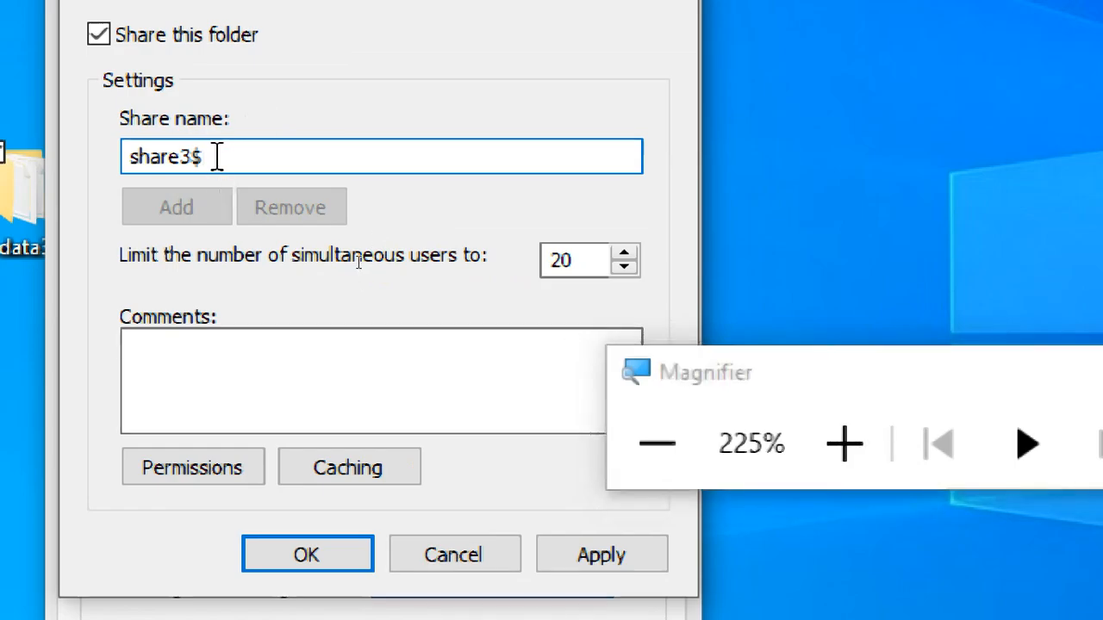
pyautogui.hotkey('shift', 'Left')
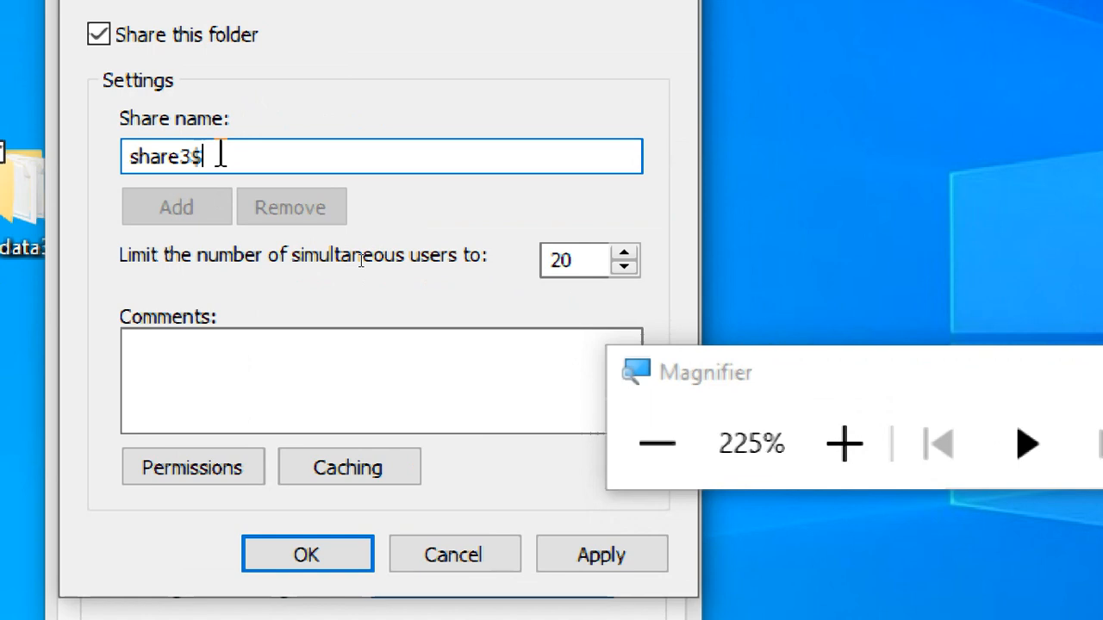
pyautogui.press('BackSpace')
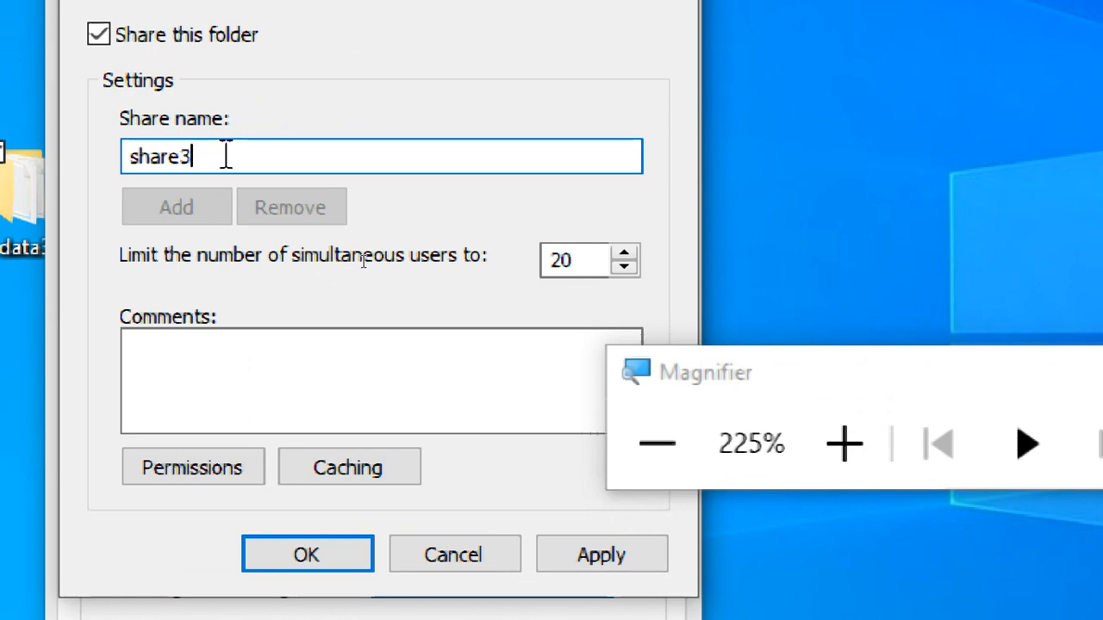
pyautogui.write('$')
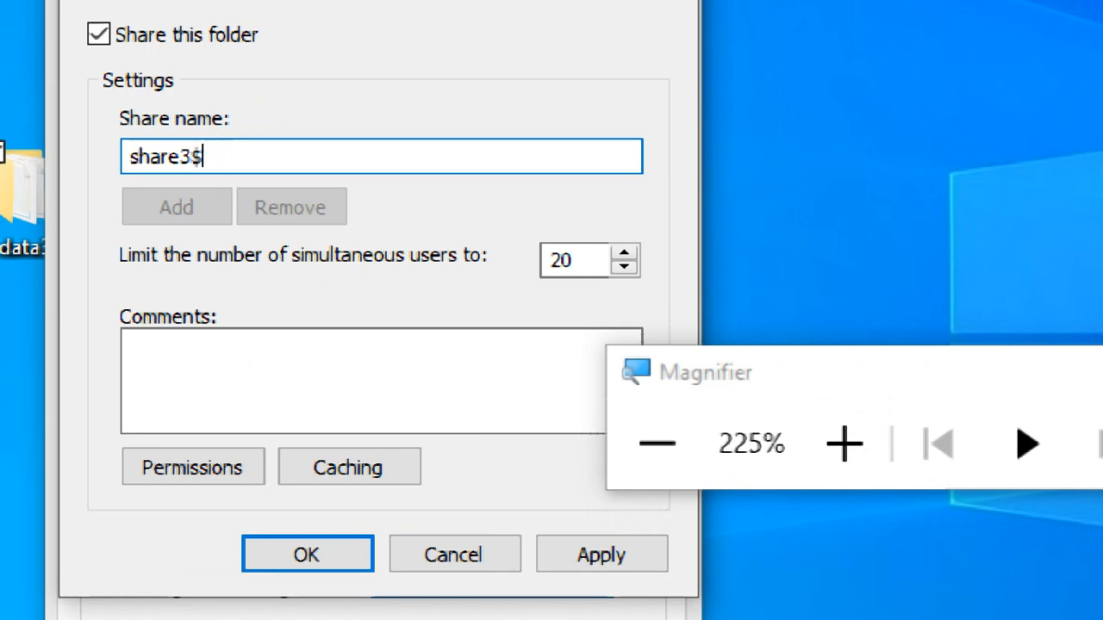
# Step: Allow Everyone Full Control, Change and Read on the share3$ share and apply the permissions
pyautogui.click(233, 466)
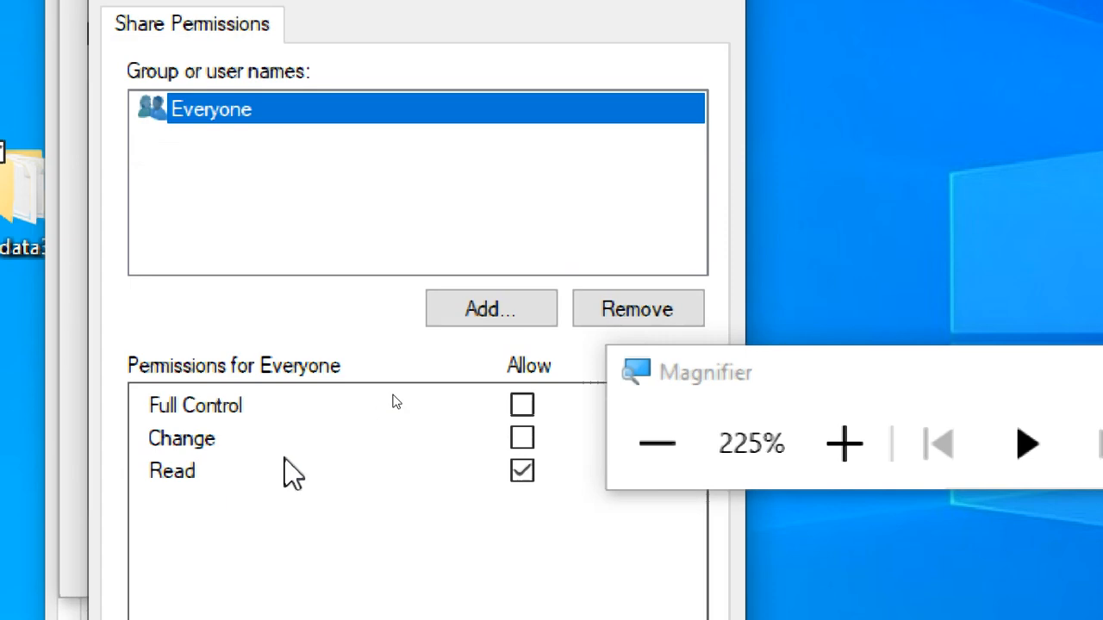
pyautogui.click(522, 404)
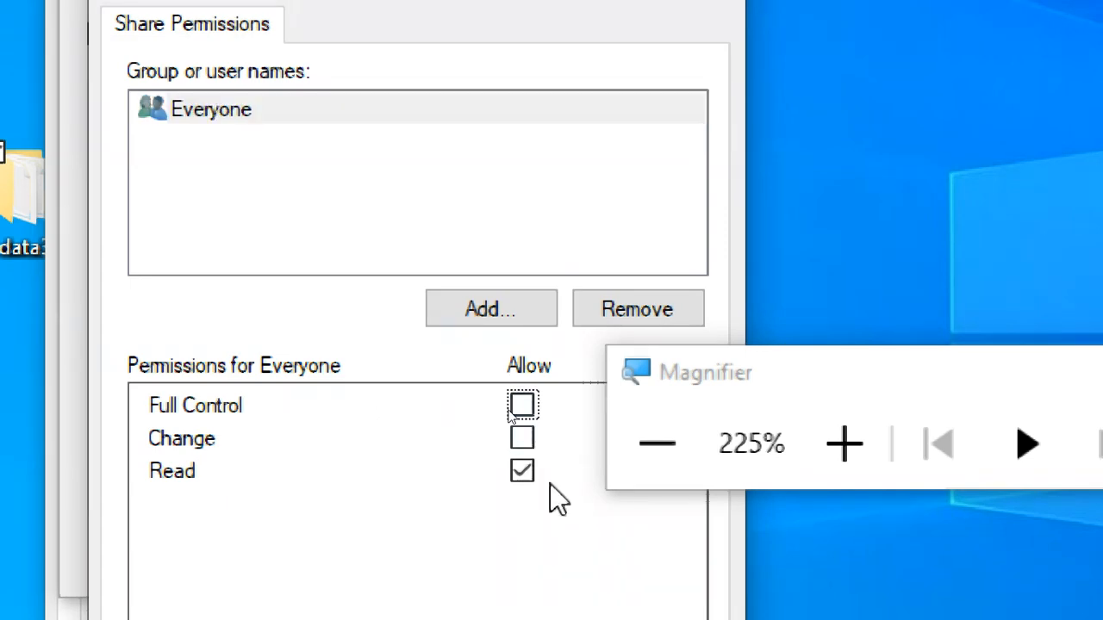
pyautogui.click(523, 438)
pyautogui.click(522, 405)
pyautogui.click(647, 527)
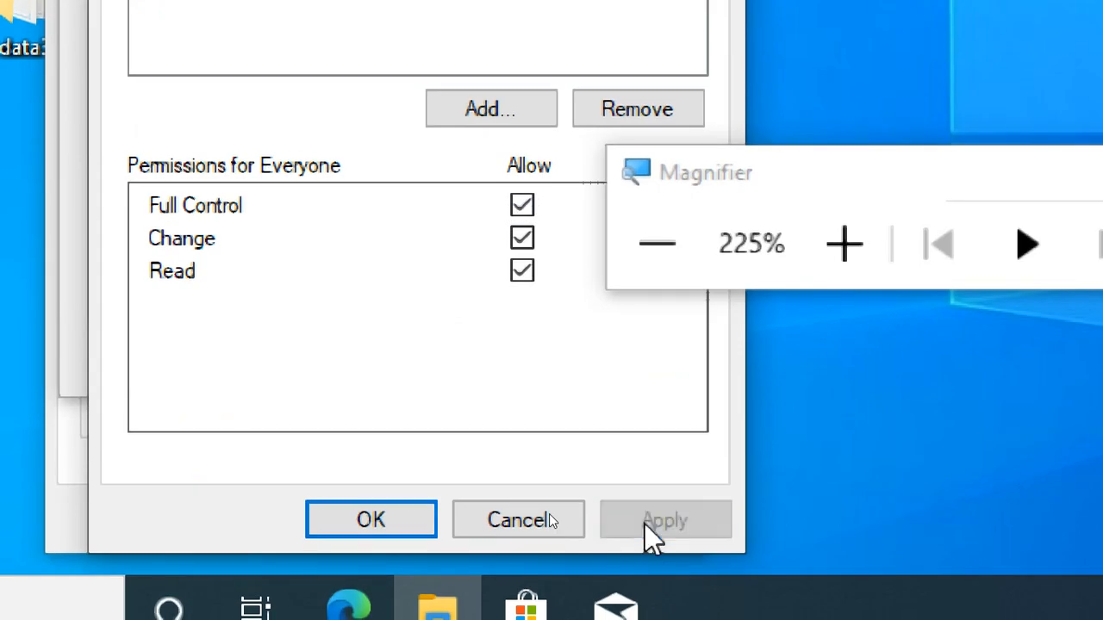
# Step: Confirm the permissions, apply the share3$ sharing settings, highlight data3's network path and close the folder's properties
pyautogui.click(377, 527)
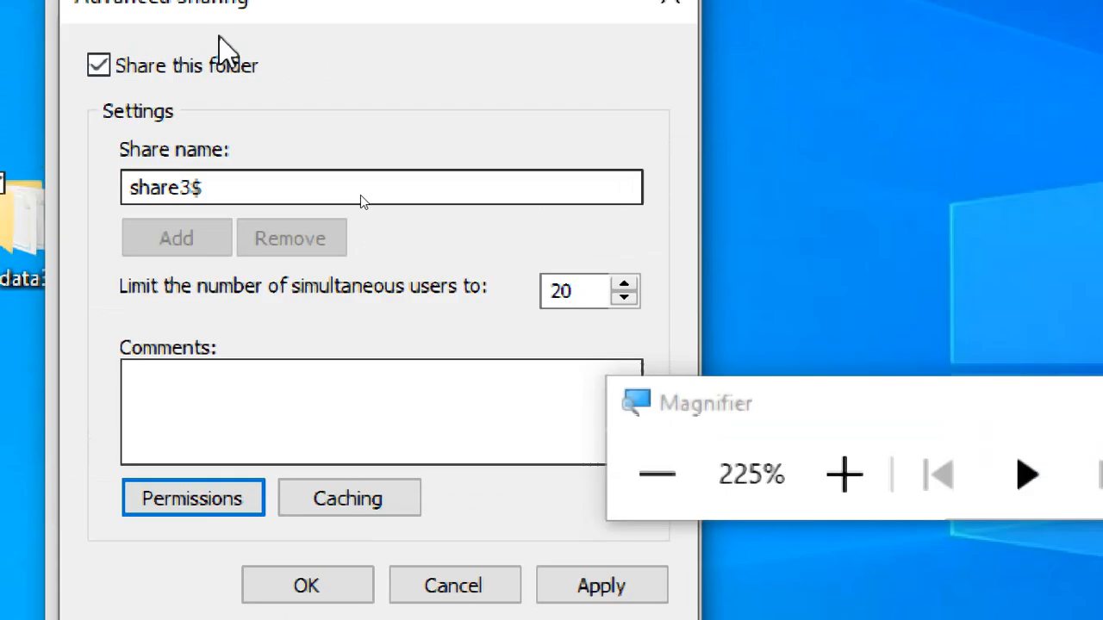
pyautogui.click(229, 191)
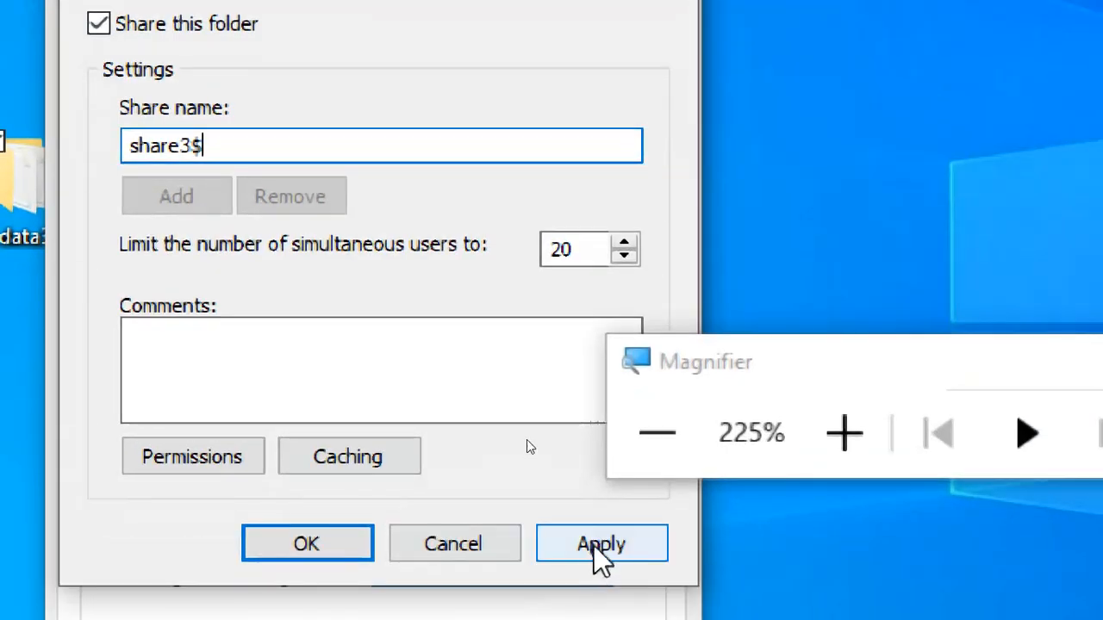
pyautogui.click(595, 545)
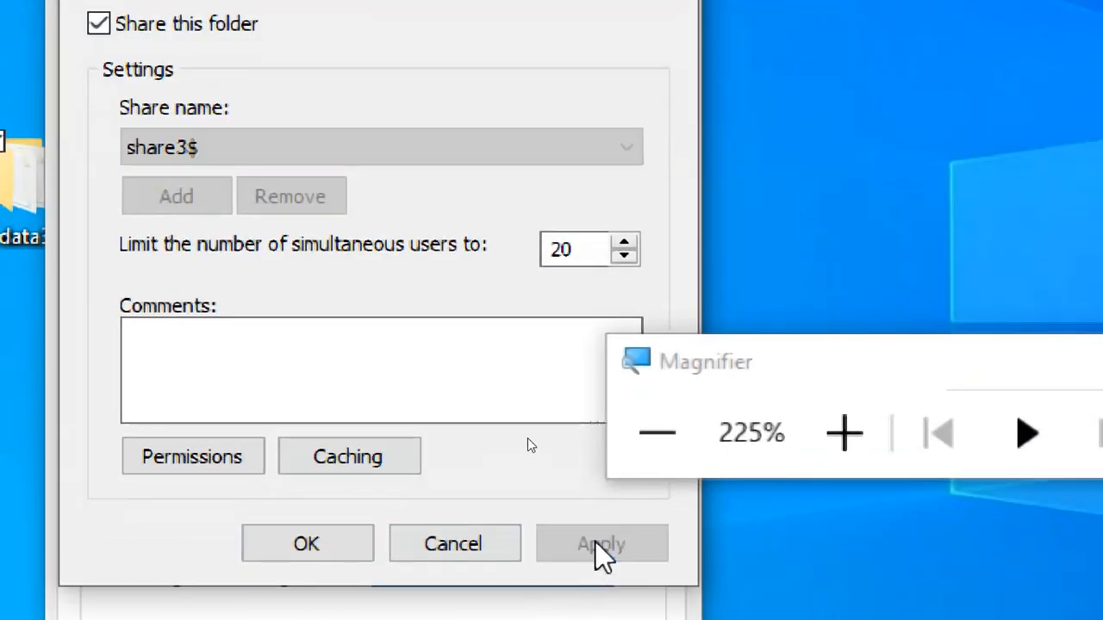
pyautogui.click(291, 547)
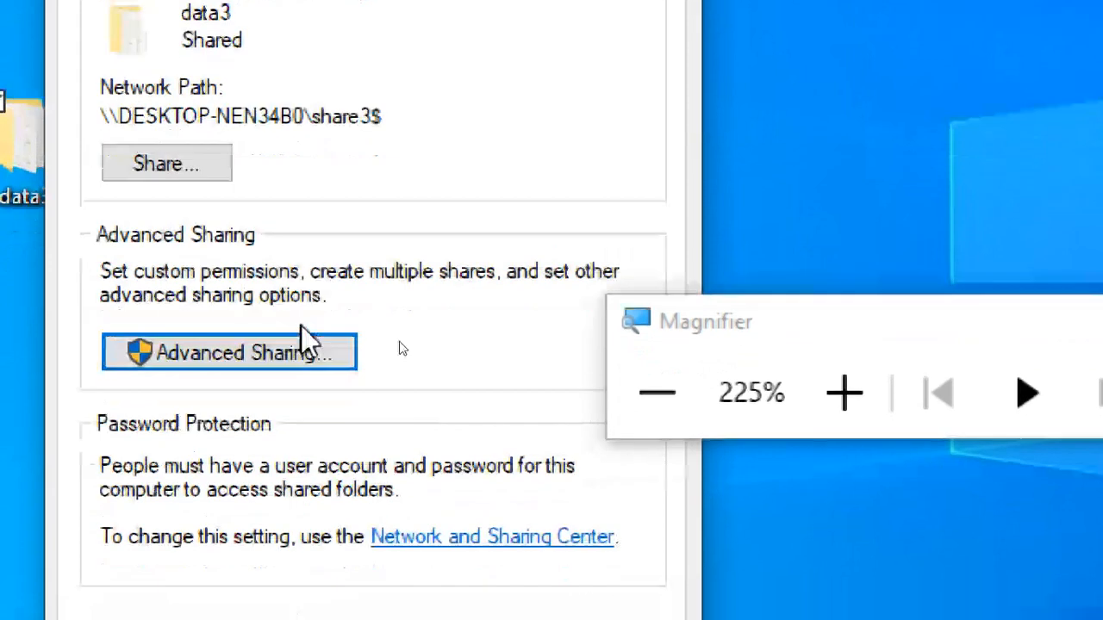
pyautogui.moveTo(388, 156); pyautogui.dragTo(40, 145)
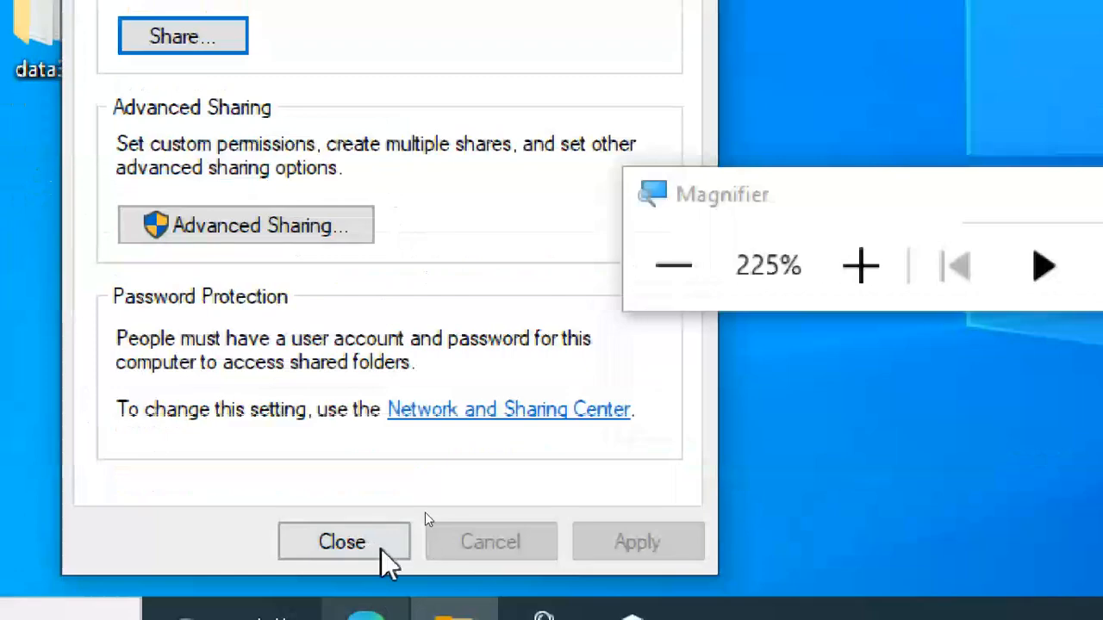
pyautogui.click(380, 543)
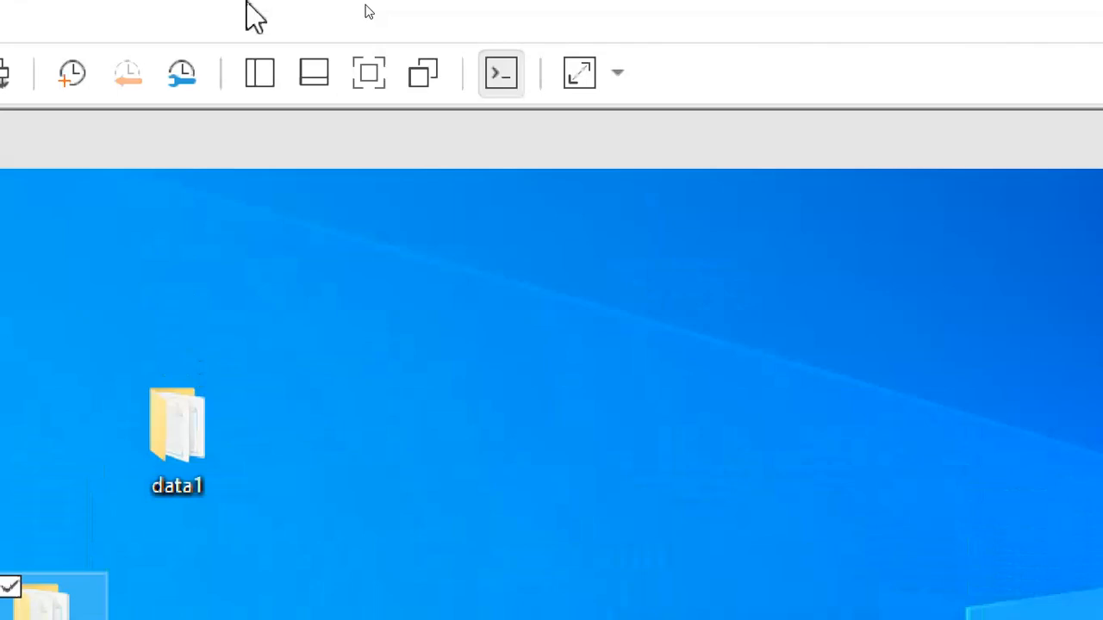
# Step: Switch to the second virtual machine and reopen DESKTOP-NEN34B0 from Network to examine which shares it lists
pyautogui.click(143, 154)
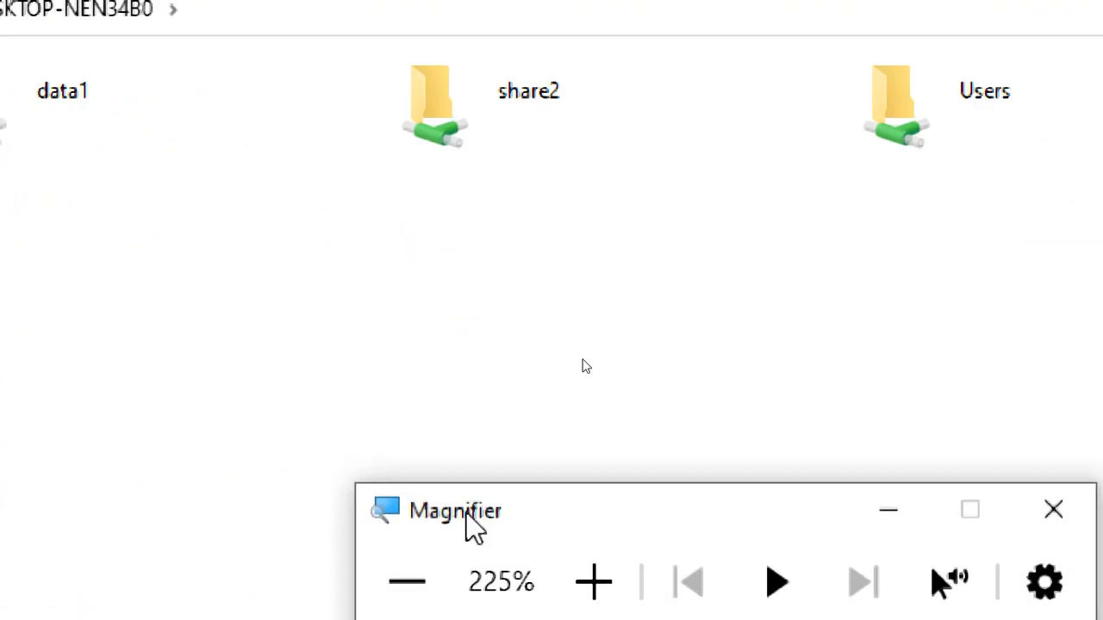
pyautogui.moveTo(468, 520); pyautogui.dragTo(569, 275)
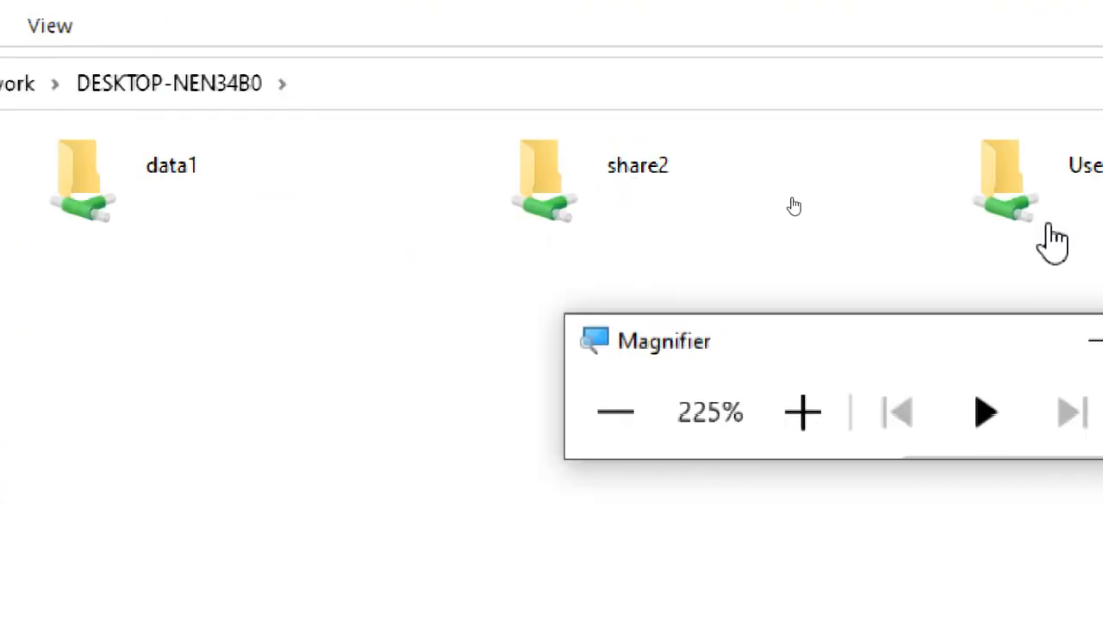
pyautogui.click(387, 90)
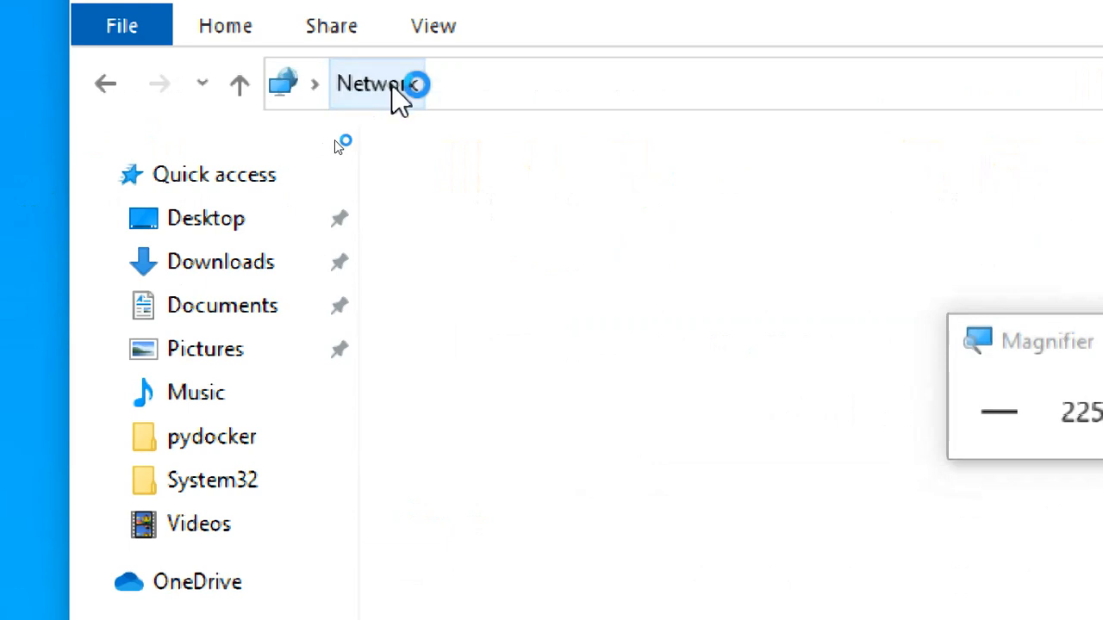
pyautogui.doubleClick(359, 246)
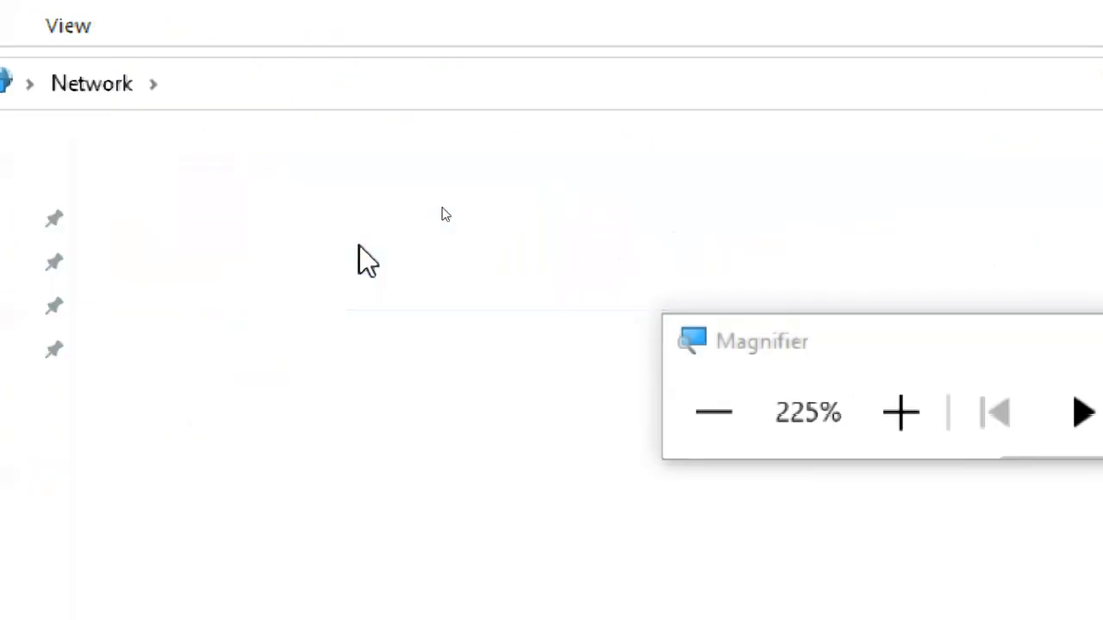
pyautogui.click(726, 431)
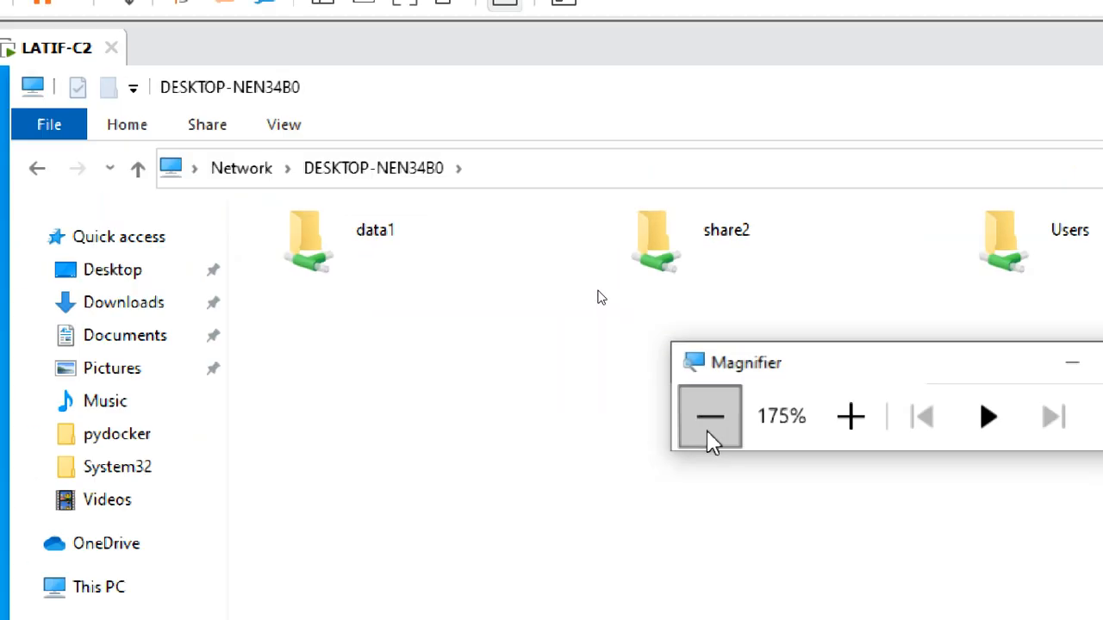
pyautogui.click(710, 431)
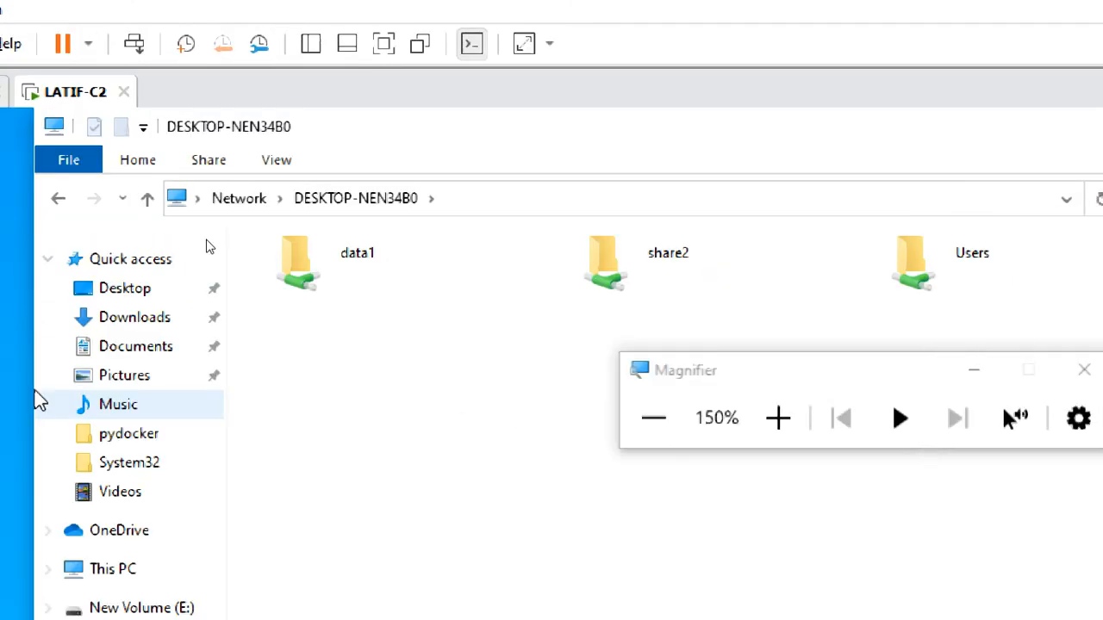
# Step: Open the hidden share by extending the current network path to \\DESKTOP-NEN34B0\share3$
pyautogui.click(463, 204)
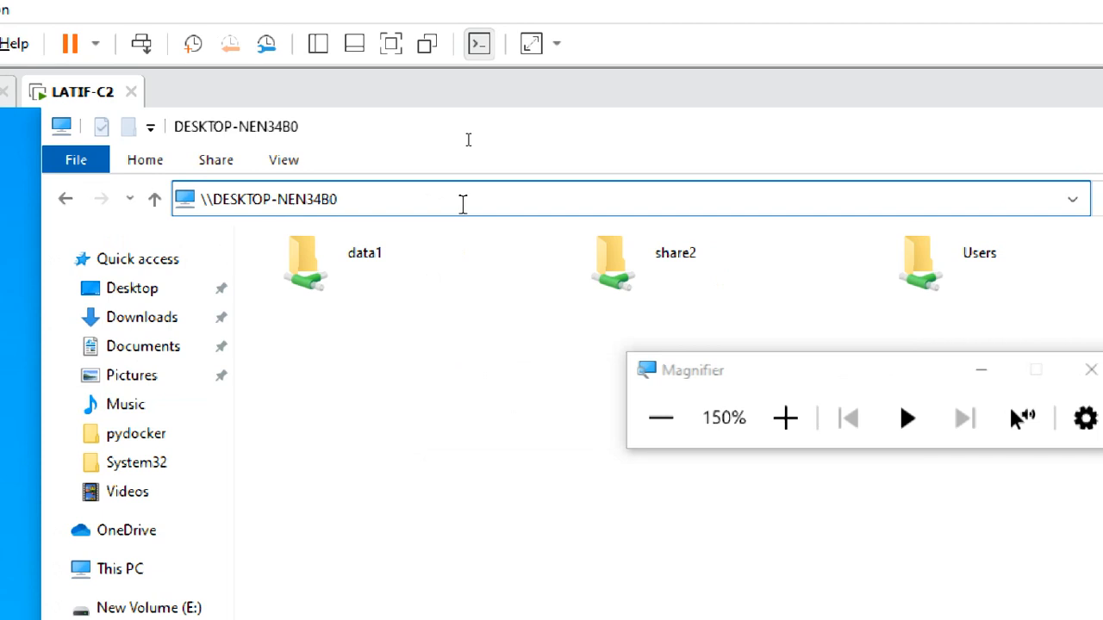
pyautogui.write('\\share3$')
pyautogui.click(789, 424)
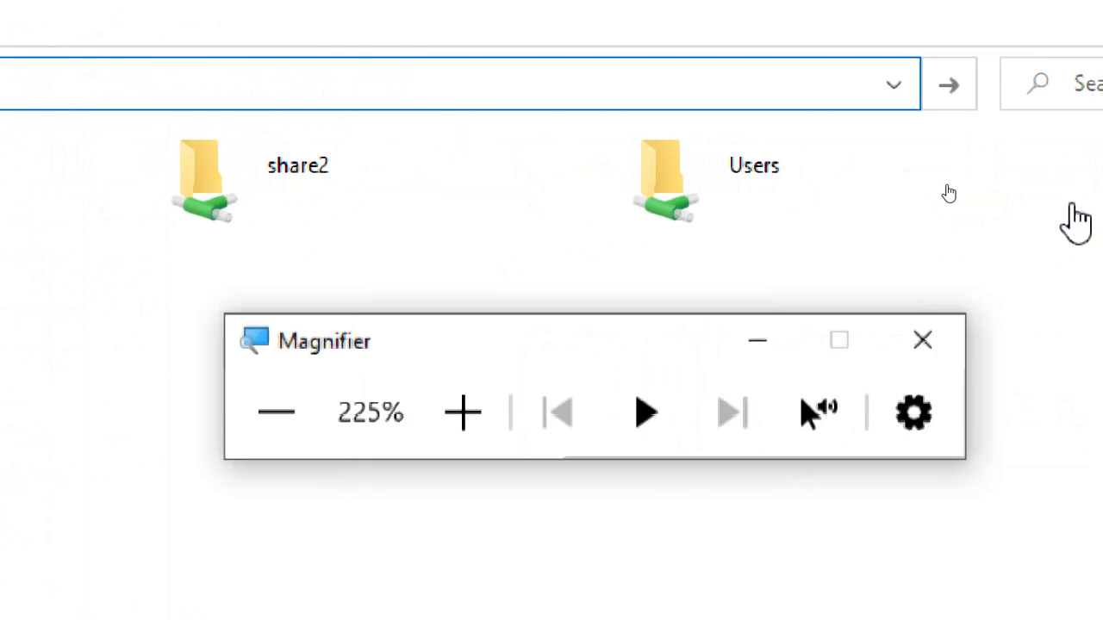
pyautogui.click(948, 95)
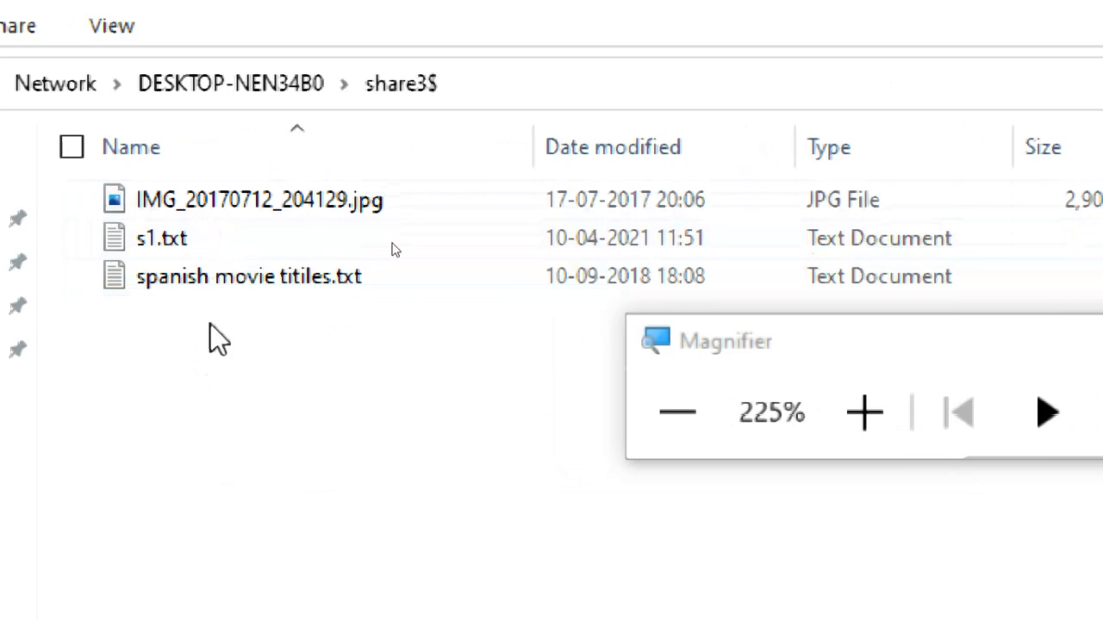
# Step: Check the text files and the image in share3$ and close the folder window
pyautogui.click(214, 251)
pyautogui.click(276, 278)
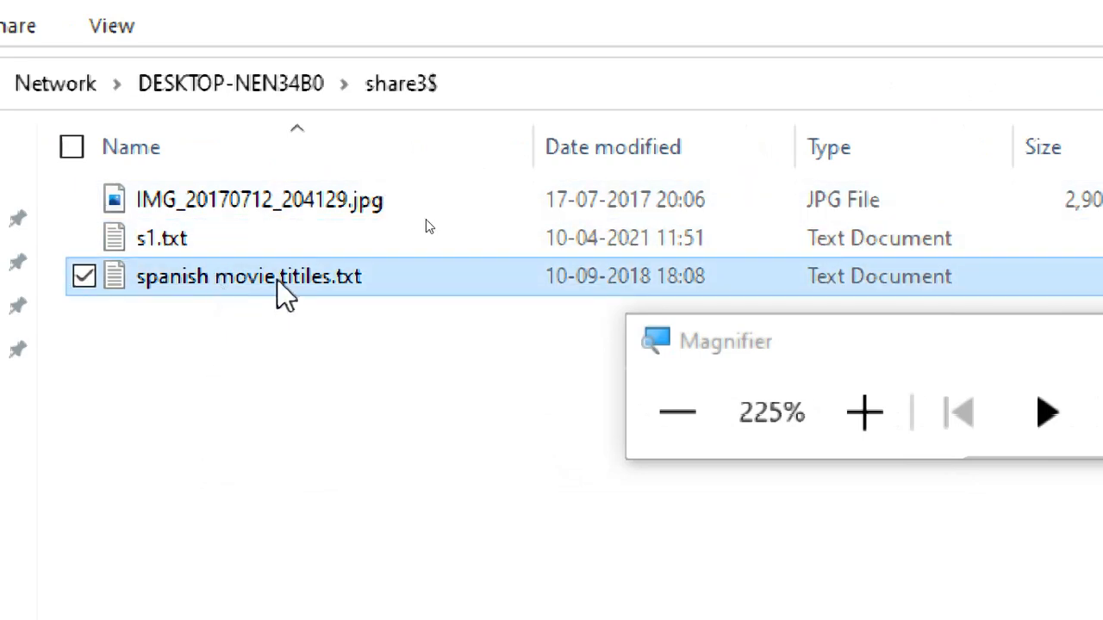
pyautogui.click(293, 207)
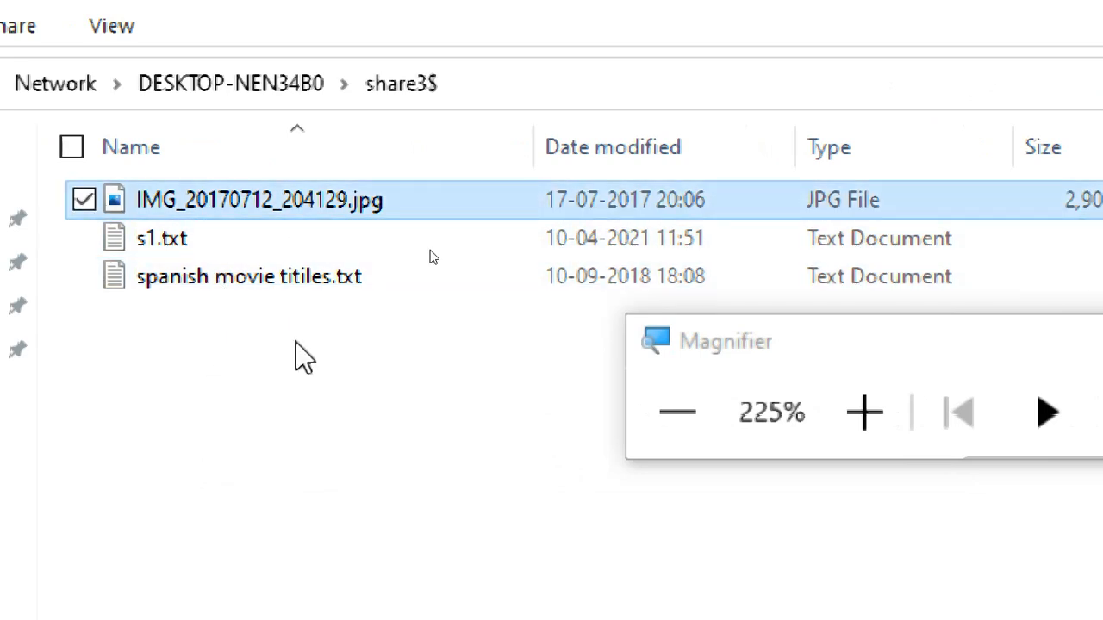
pyautogui.click(702, 405)
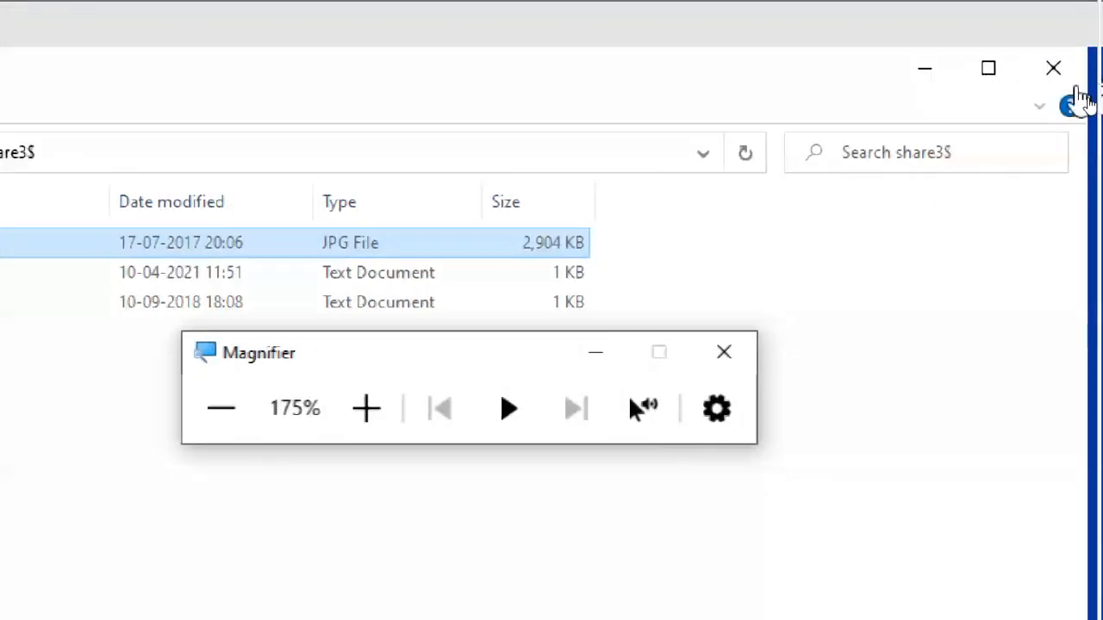
pyautogui.click(1071, 74)
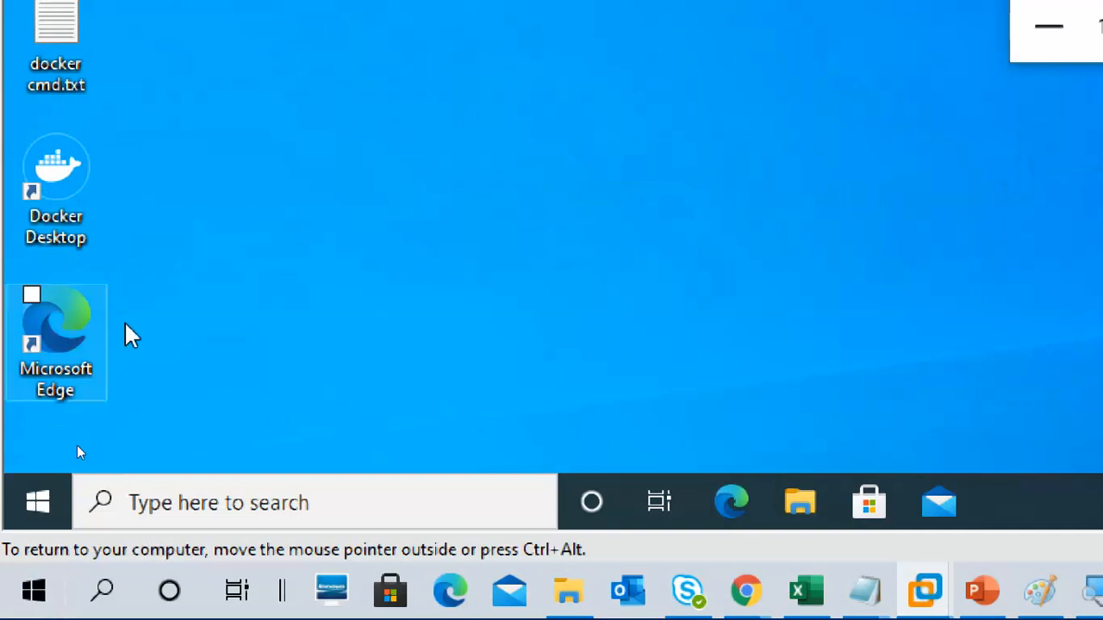
# Step: Open the hidden share by IP address through the Run dialog, using the path \\192.168.2.180\share3$
pyautogui.press('super+r')
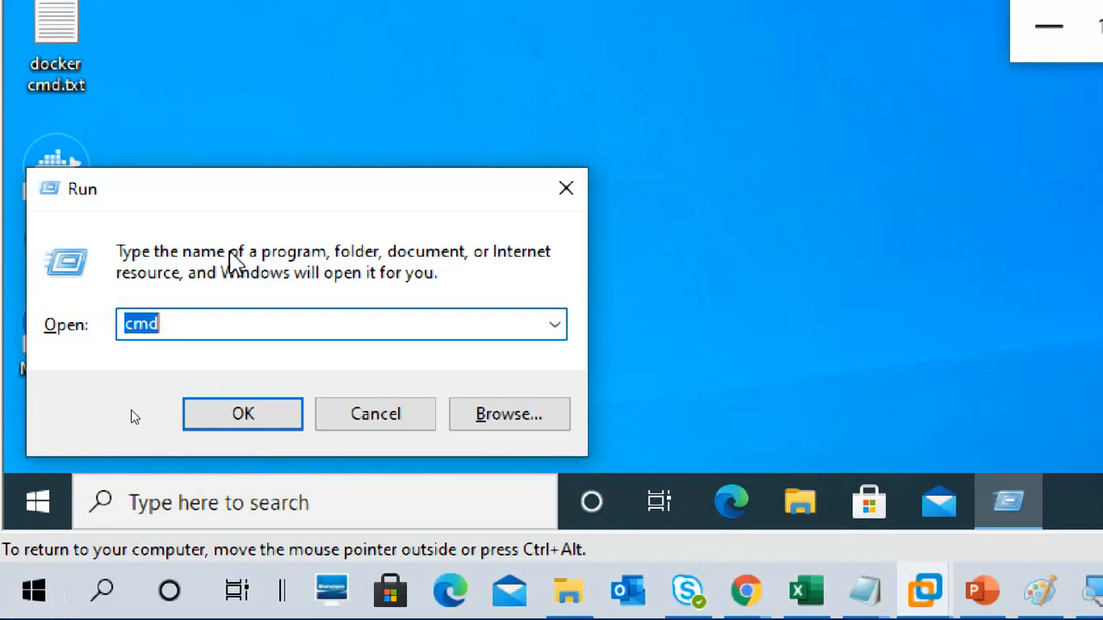
pyautogui.write('\\\\')
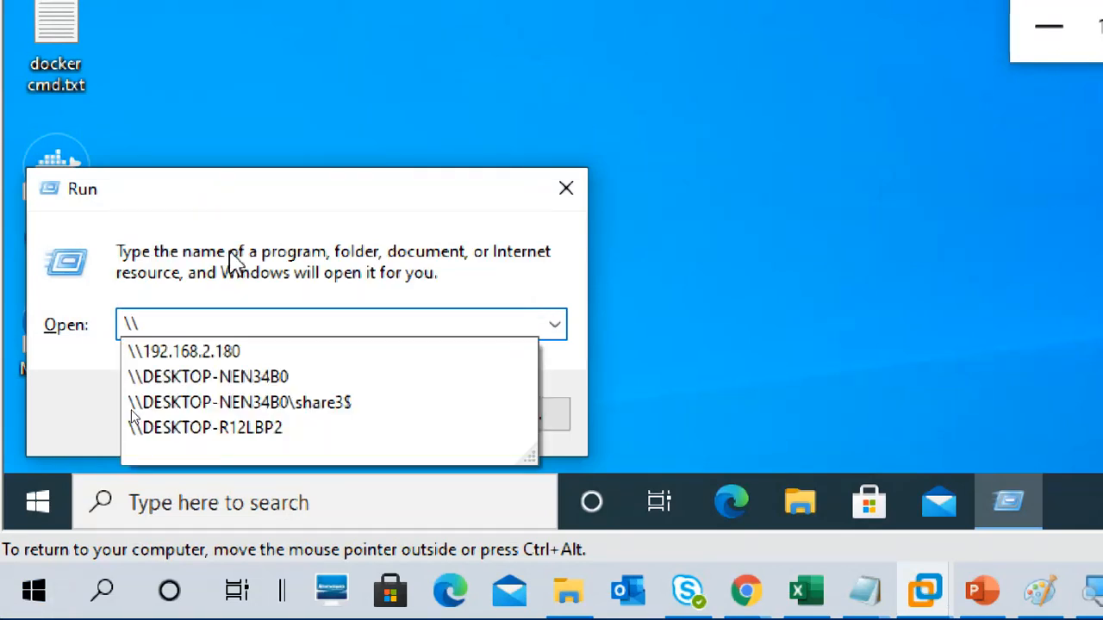
pyautogui.press('Down')
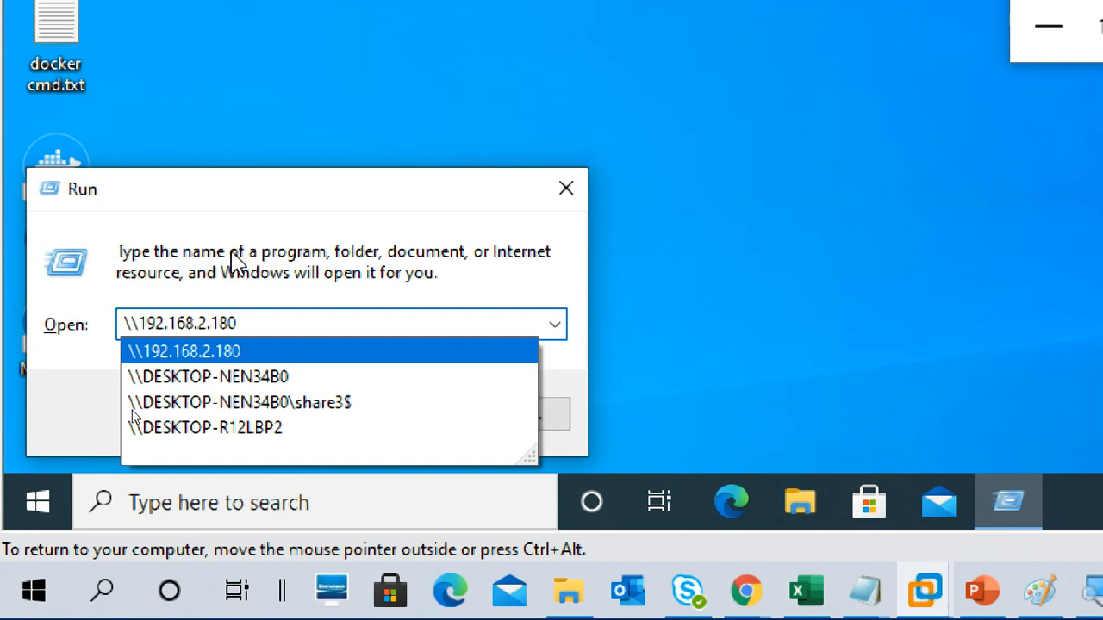
pyautogui.write('\\')
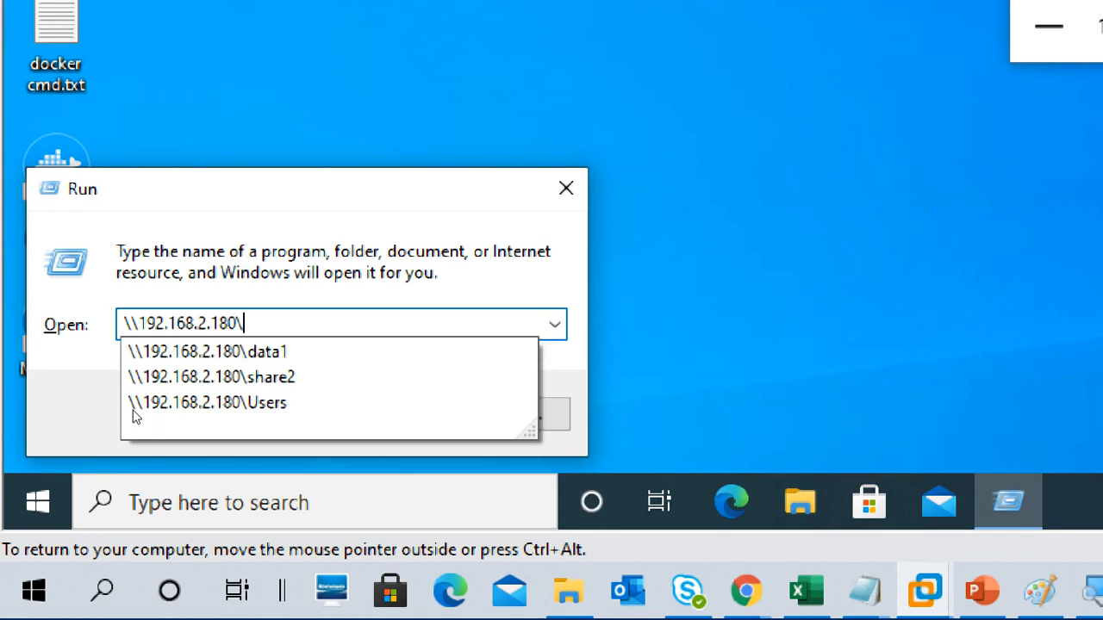
pyautogui.write('share')
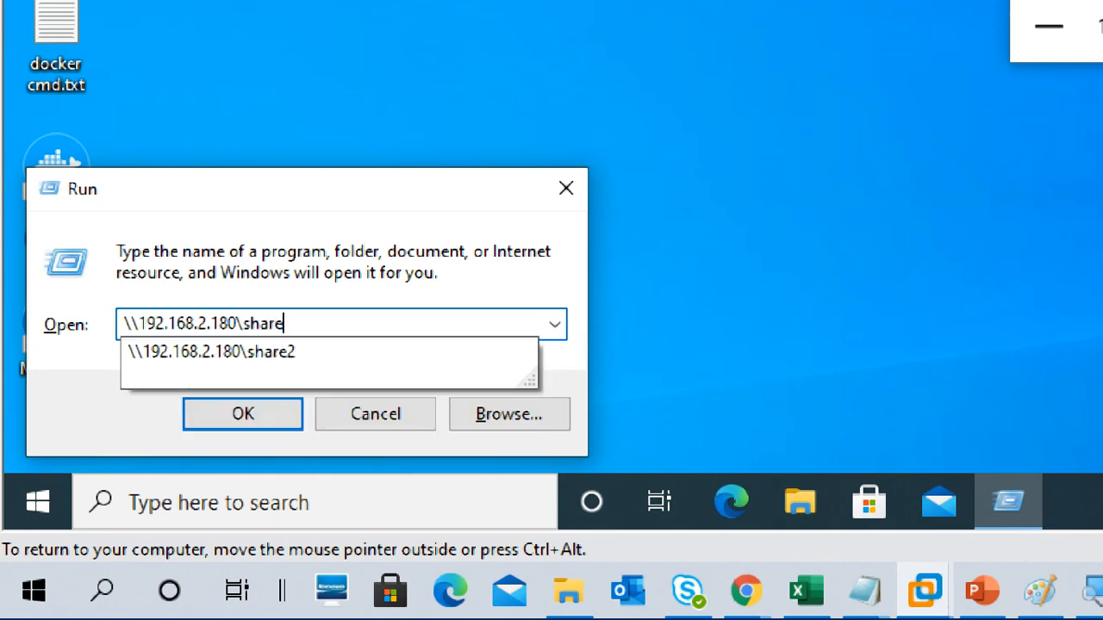
pyautogui.write('3$')
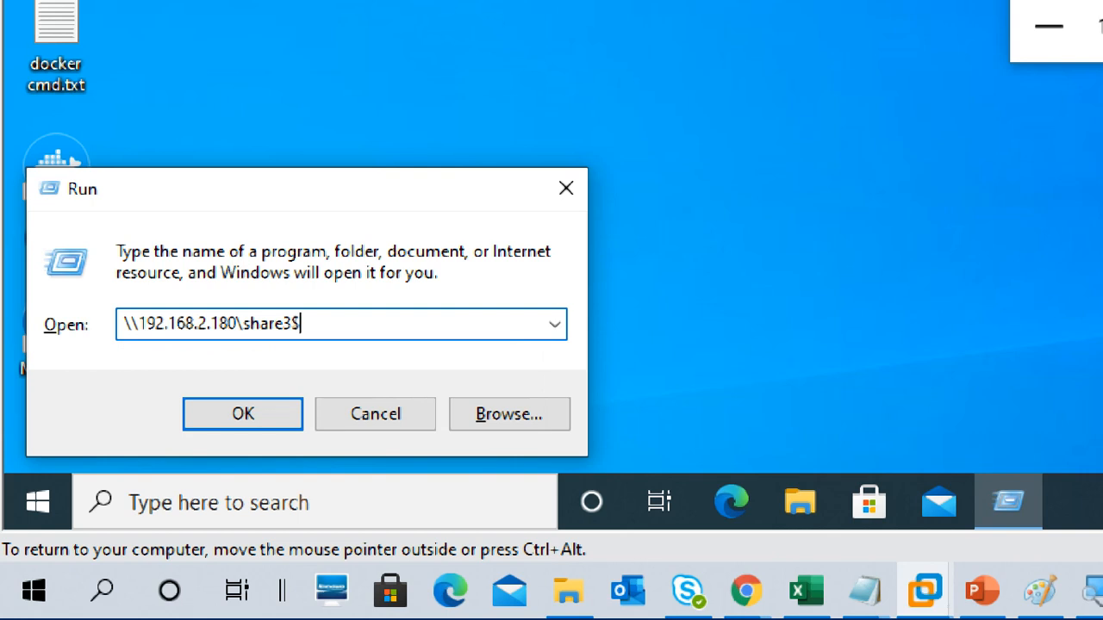
pyautogui.press('Return')
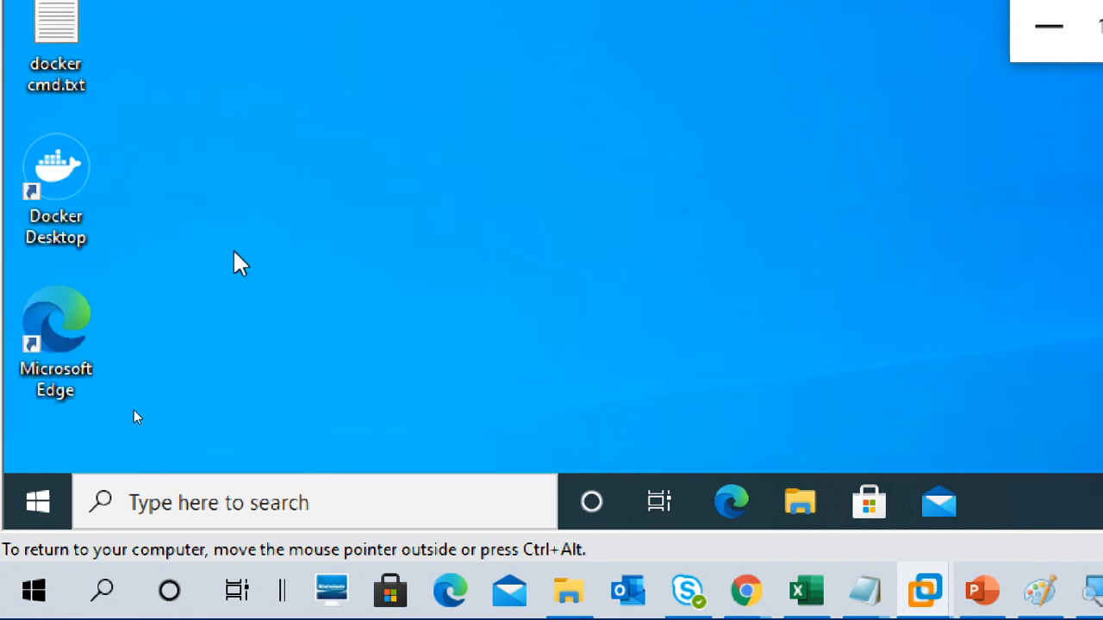
pyautogui.click(1004, 258)
pyautogui.click(1004, 259)
pyautogui.click(1004, 259)
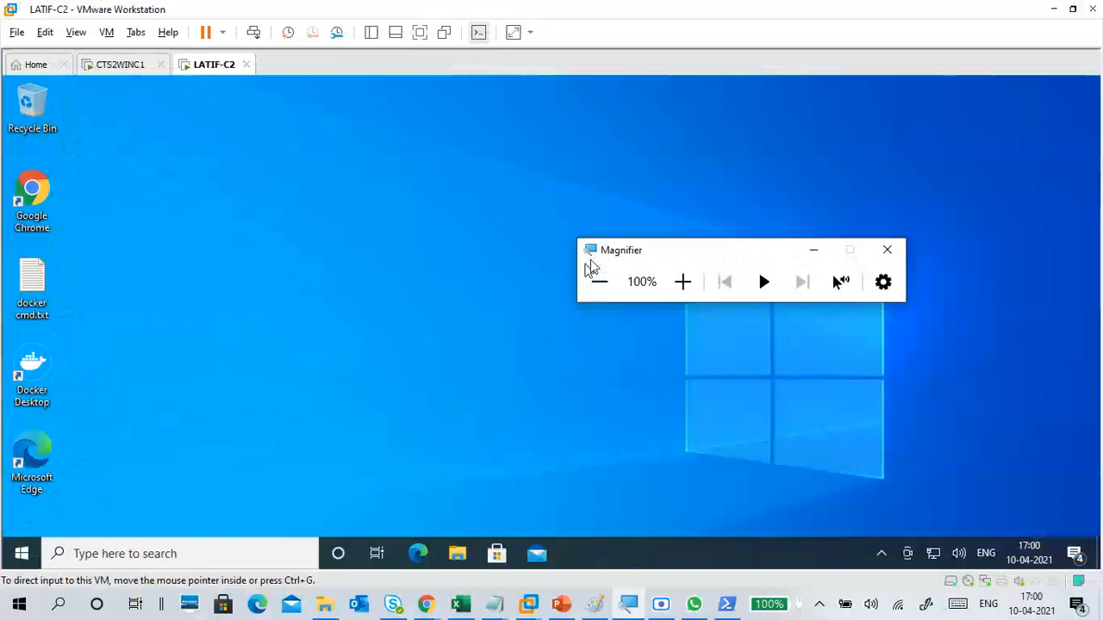
pyautogui.moveTo(618, 255); pyautogui.dragTo(686, 206)
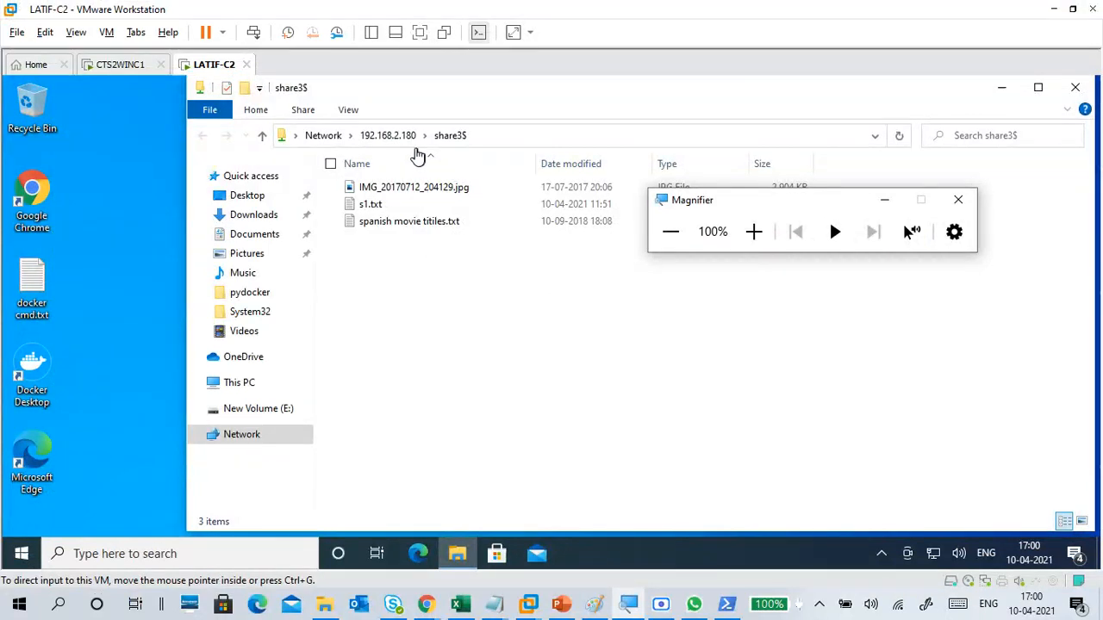
# Step: Go up from share3$ to 192.168.2.180 and inspect its listed shares, selecting share2
pyautogui.click(403, 138)
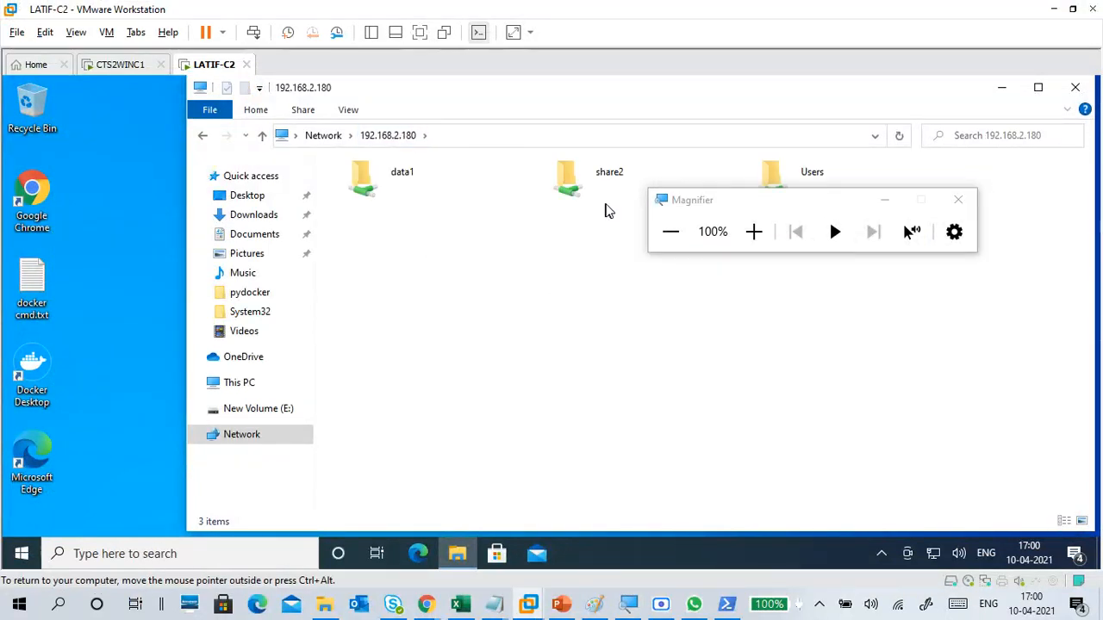
pyautogui.moveTo(685, 205); pyautogui.dragTo(724, 294)
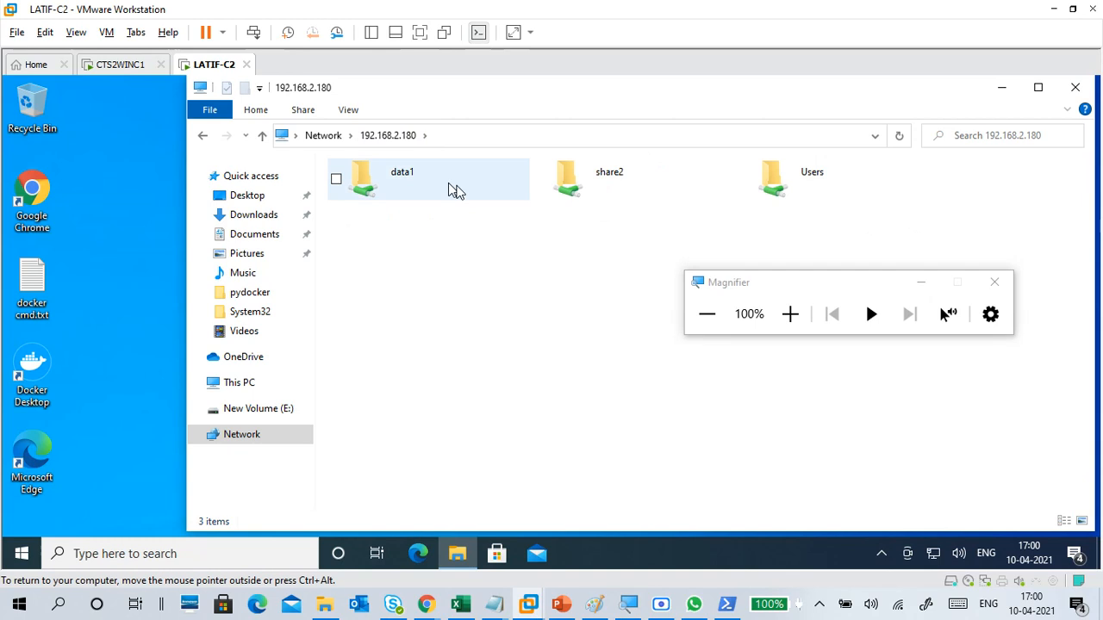
pyautogui.click(620, 182)
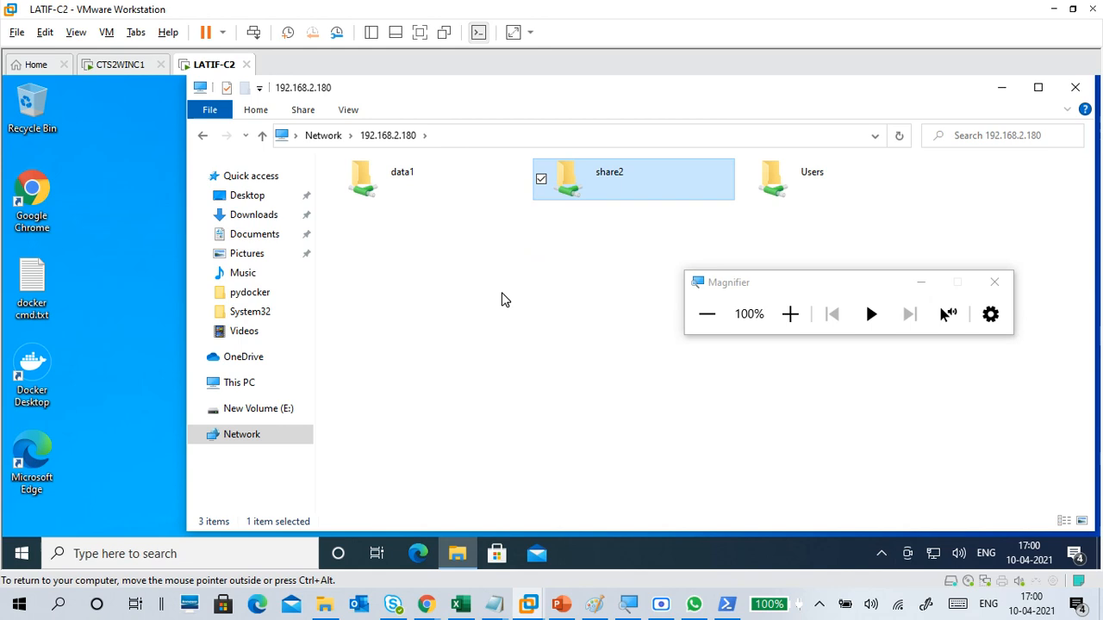
# Step: Switch to the Notepad notes and add the line "data2 -- share name -- share2" below the dashed divider
pyautogui.click(120, 65)
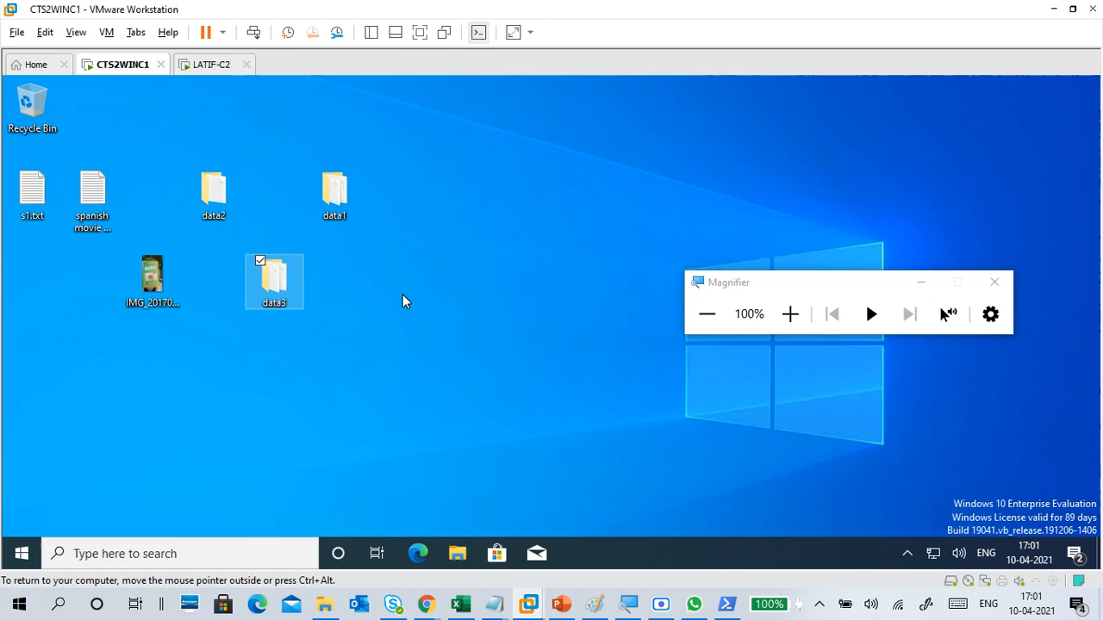
pyautogui.moveTo(505, 606)
pyautogui.click(560, 561)
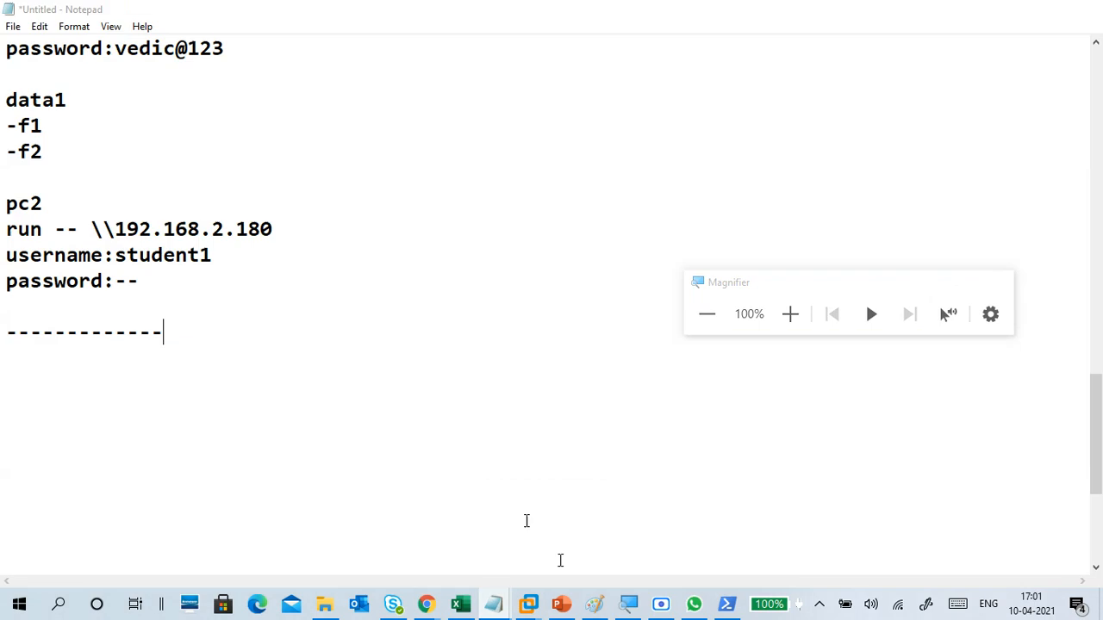
pyautogui.click(62, 136)
pyautogui.click(30, 331)
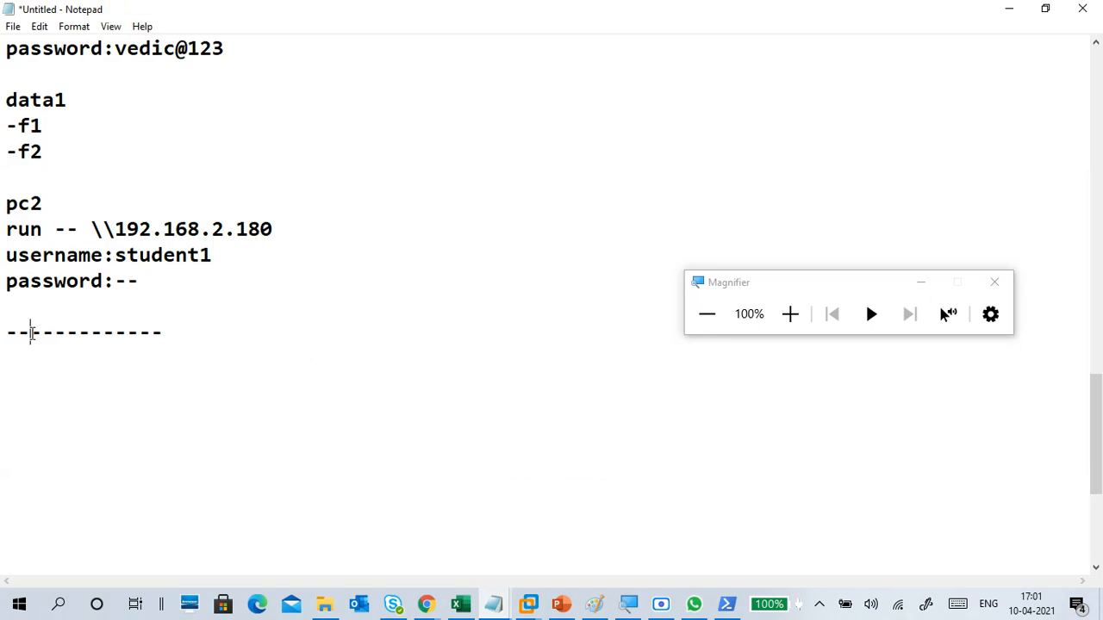
pyautogui.write('data2  -- ')
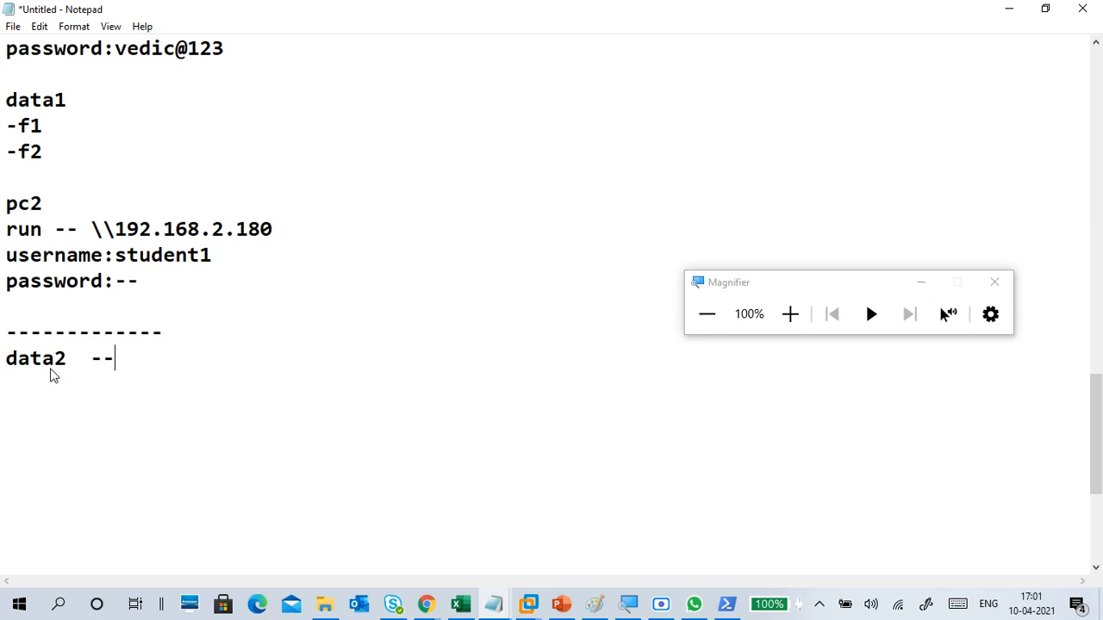
pyautogui.write('share ')
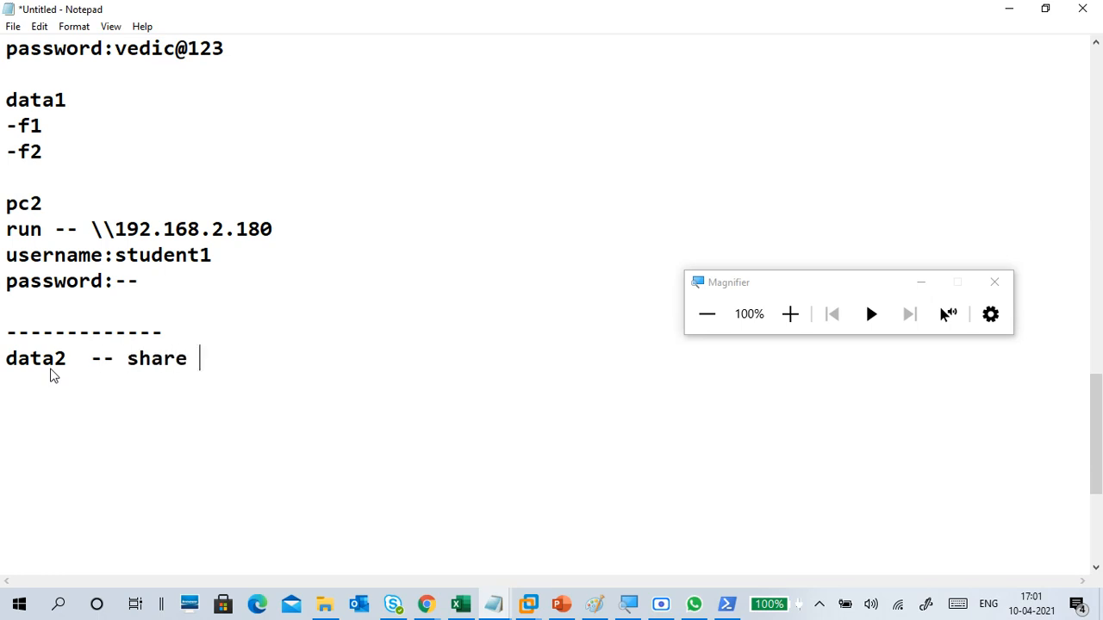
pyautogui.write('name s')
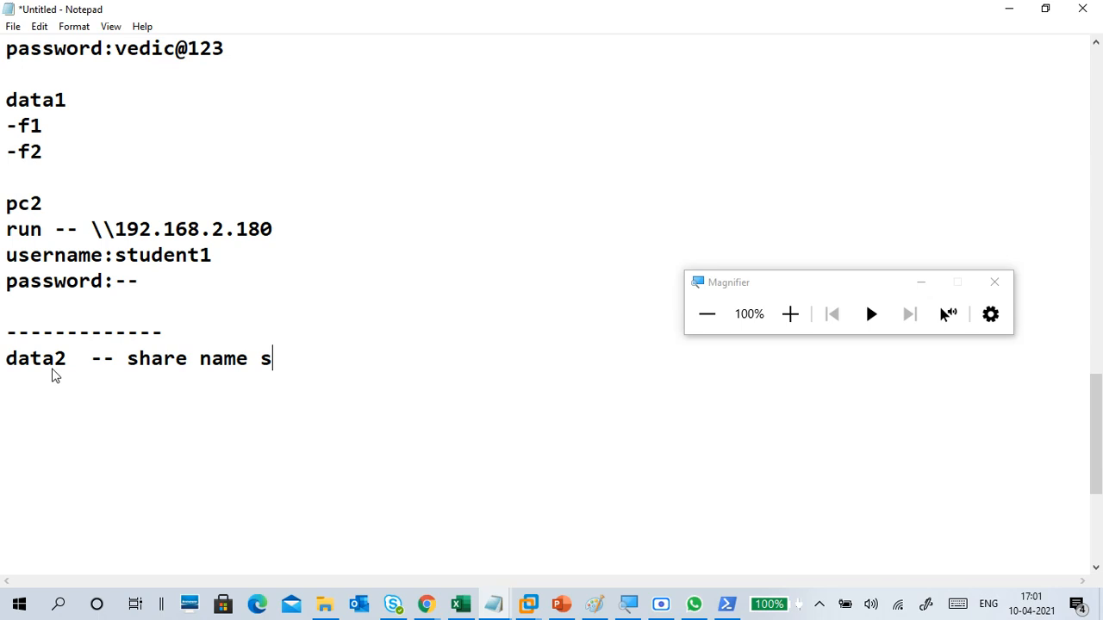
pyautogui.write('hare2')
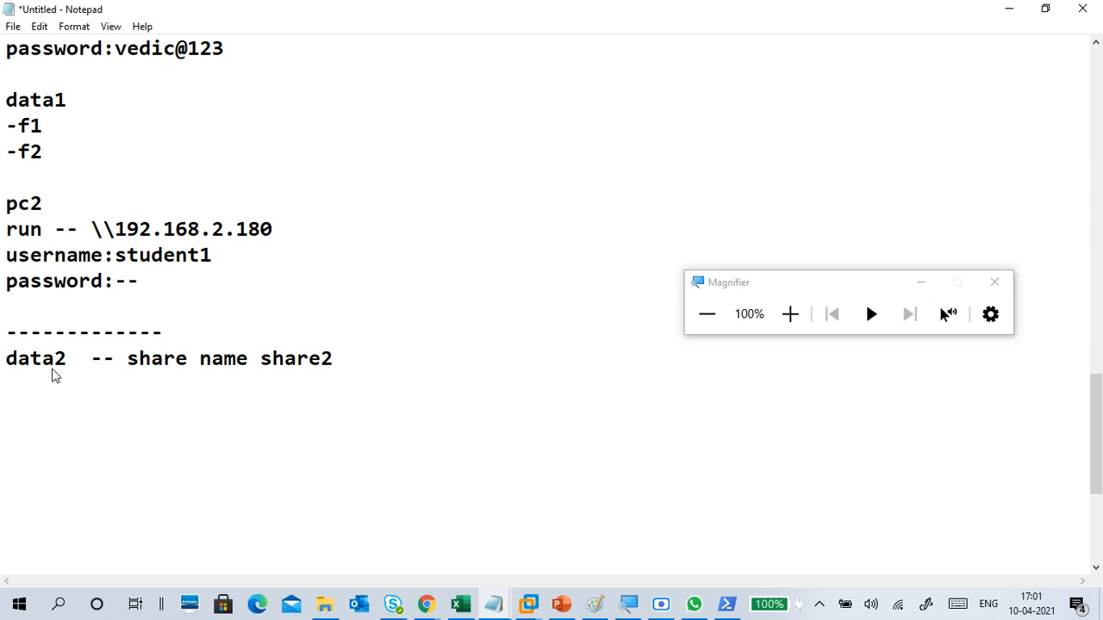
pyautogui.press('Left')
pyautogui.press('Left')
pyautogui.press('Left')
pyautogui.press('Left')
pyautogui.write('--')
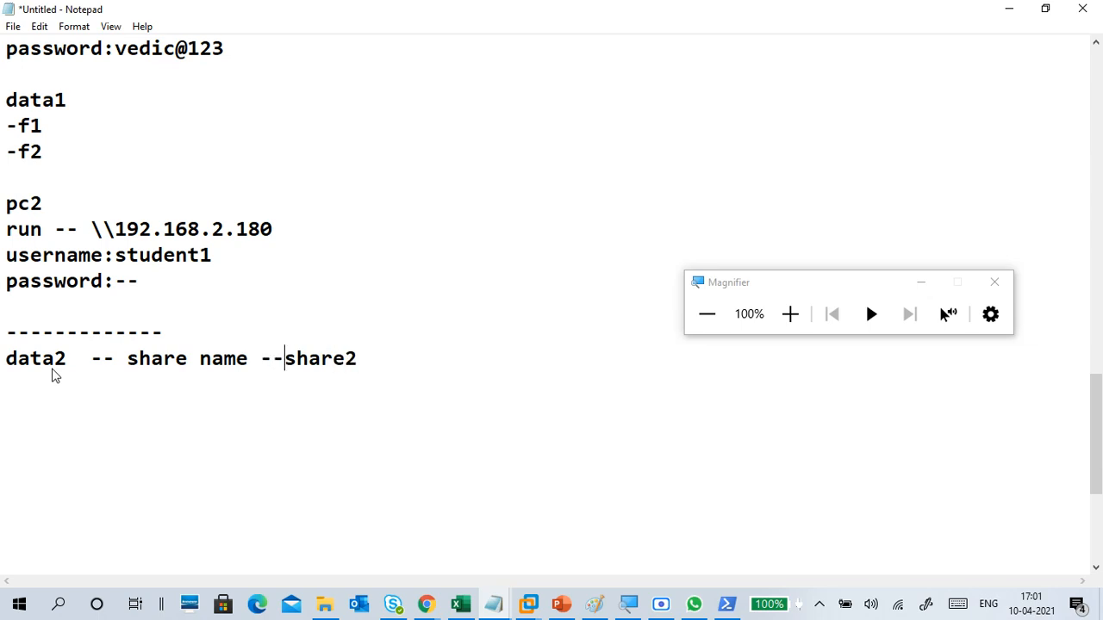
# Step: Add a dashed divider below the data2 line, followed by the line "data3 -- sharename -- share3$"
pyautogui.click(26, 388)
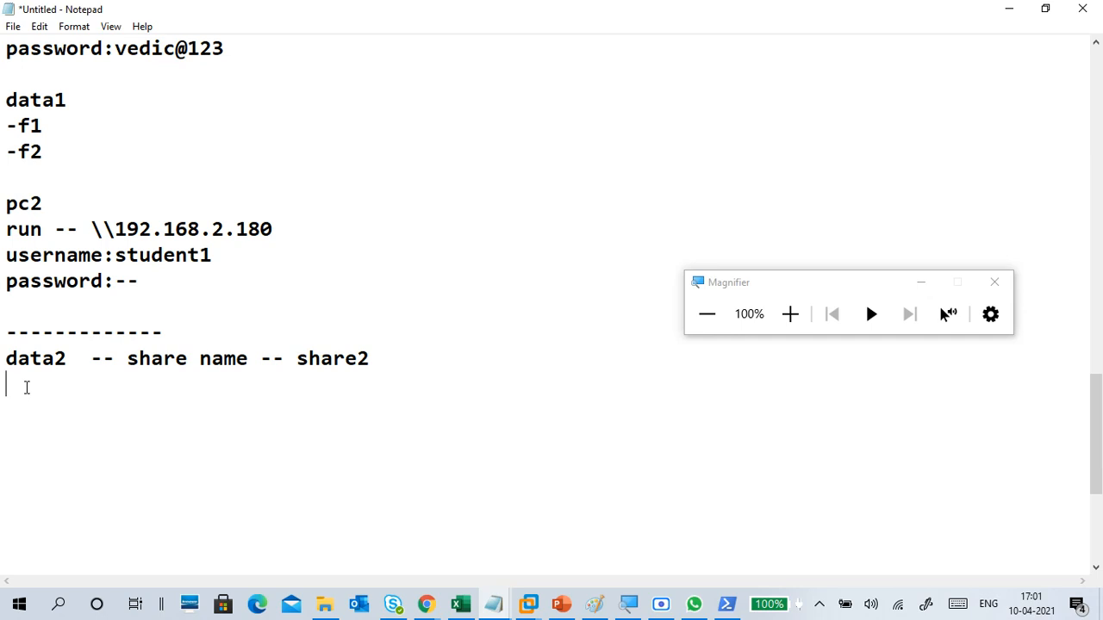
pyautogui.write('-------------')
pyautogui.press('Return')
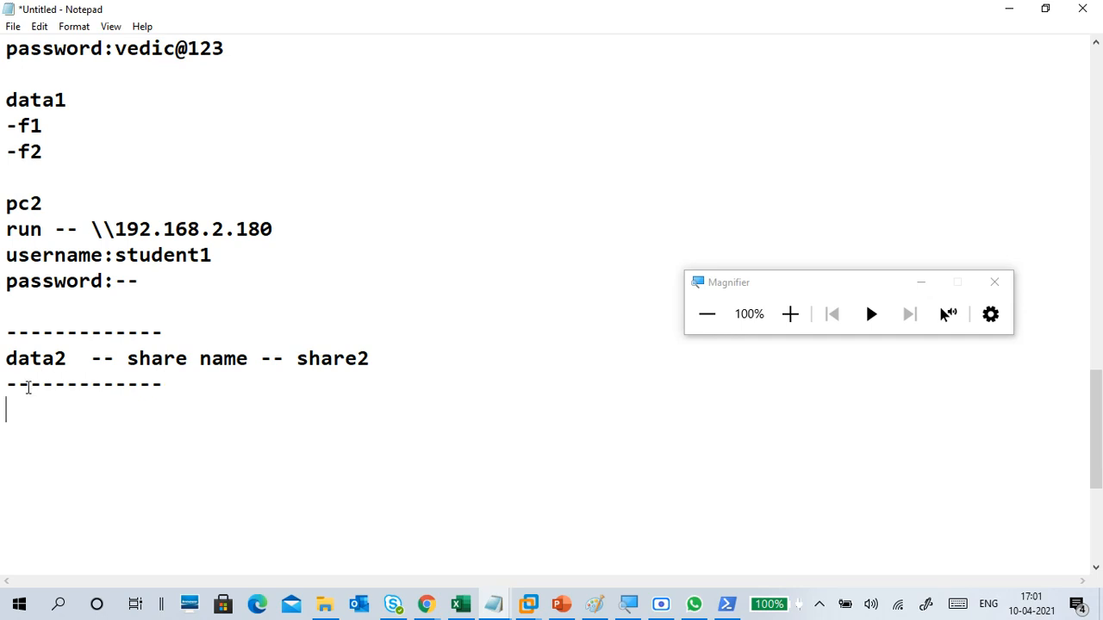
pyautogui.write('s')
pyautogui.press('BackSpace')
pyautogui.write('data3')
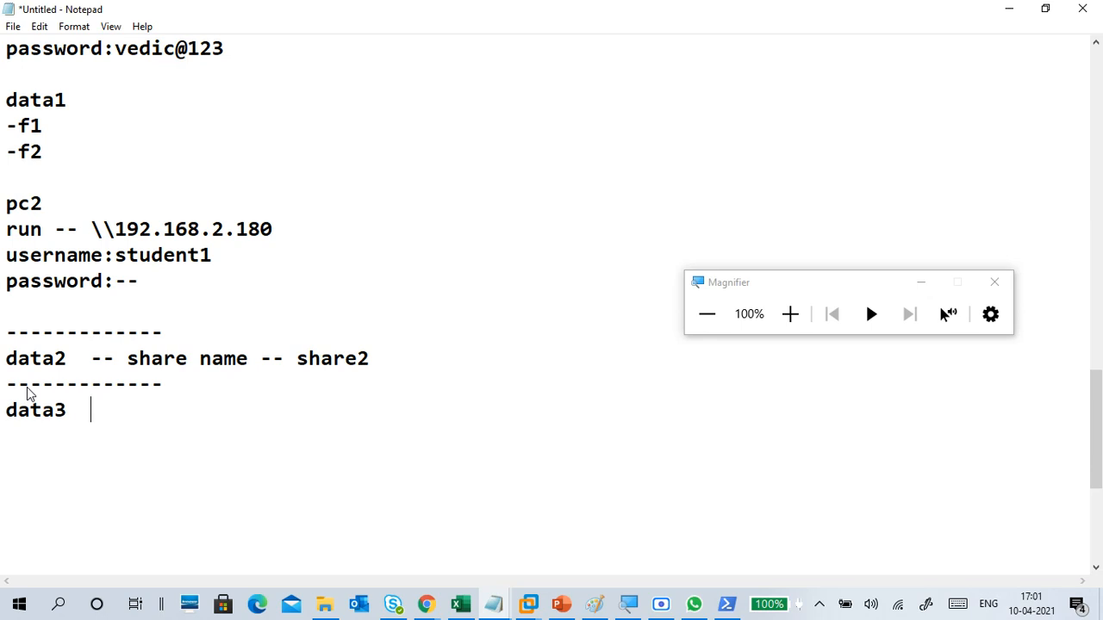
pyautogui.write('  -- share')
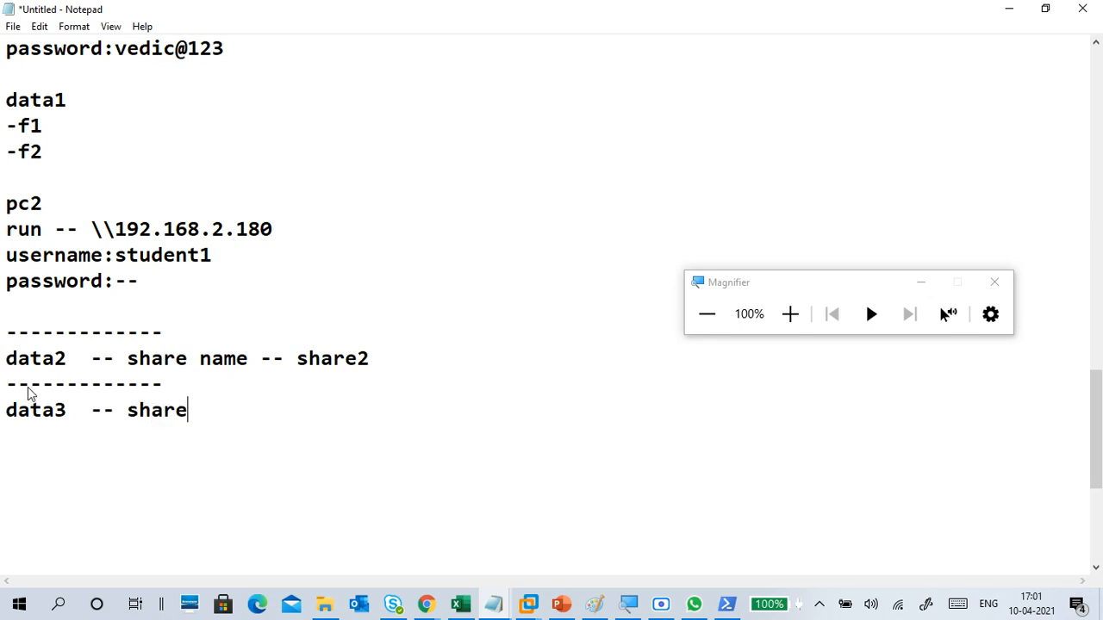
pyautogui.write('name -- ')
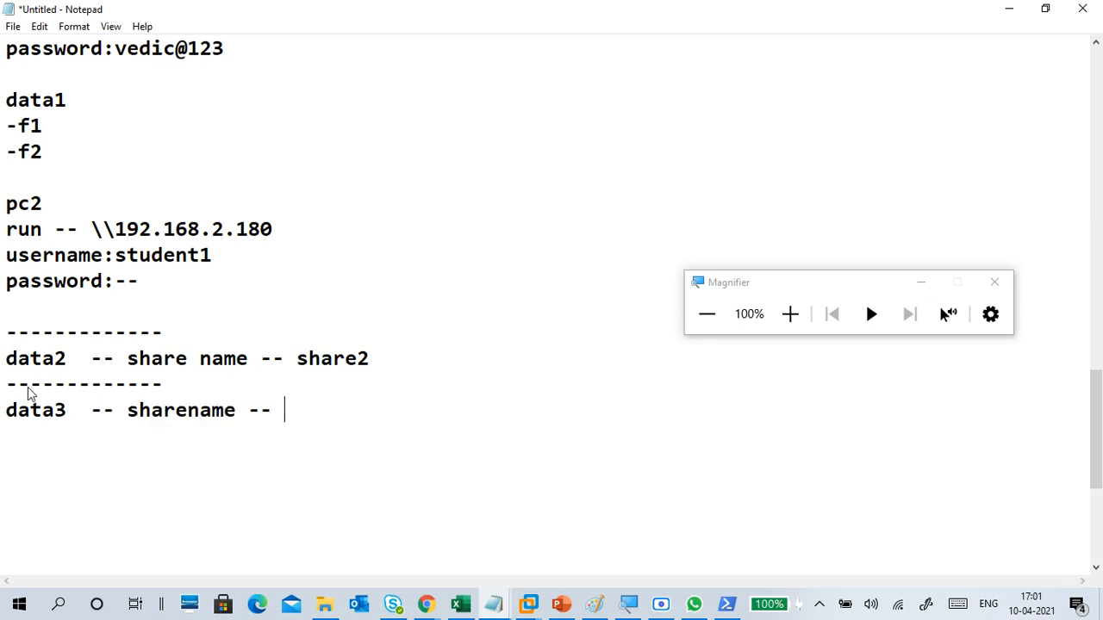
pyautogui.write('share3')
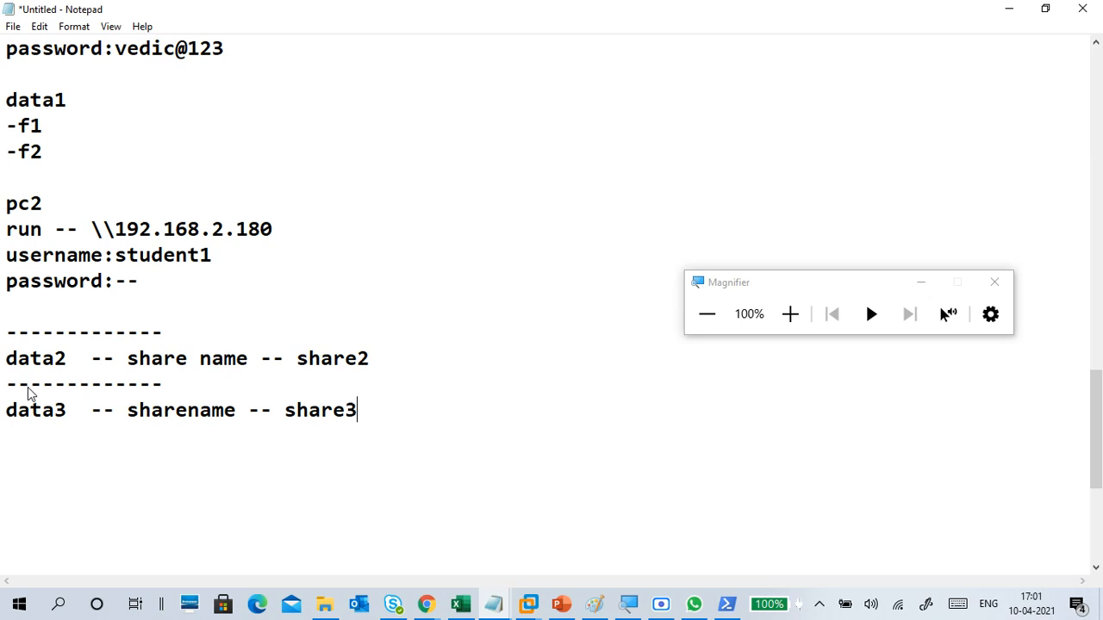
pyautogui.write('$')
# Step: Insert blank lines below the password line and add "data1 -- sharename -- data1" directly above the divider before data2
pyautogui.moveTo(358, 410); pyautogui.dragTo(296, 408)
pyautogui.click(31, 331)
pyautogui.scroll(2, 196, 204)
pyautogui.scroll(-2, 205, 300)
pyautogui.click(52, 305)
pyautogui.press('Return')
pyautogui.press('Return')
pyautogui.press('Up')
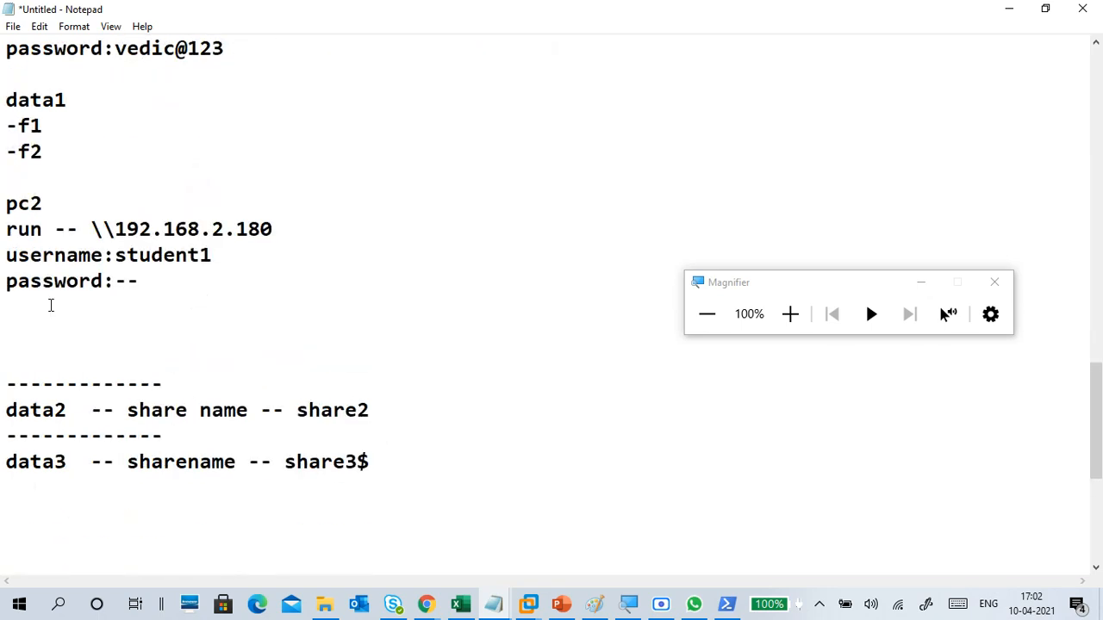
pyautogui.write('data1 -- sha')
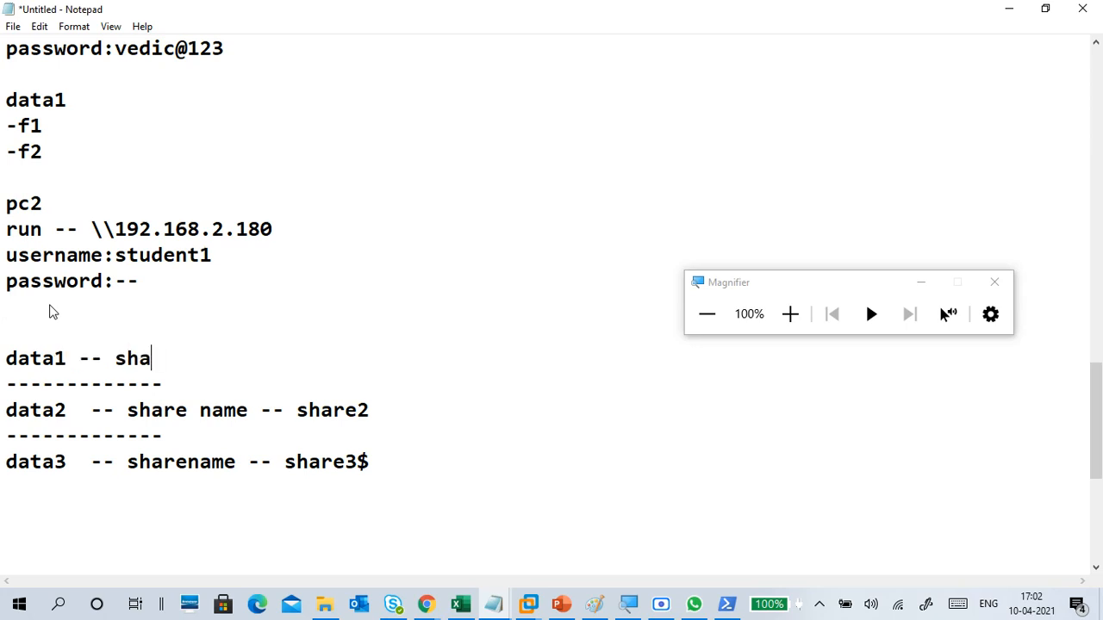
pyautogui.write('rename -')
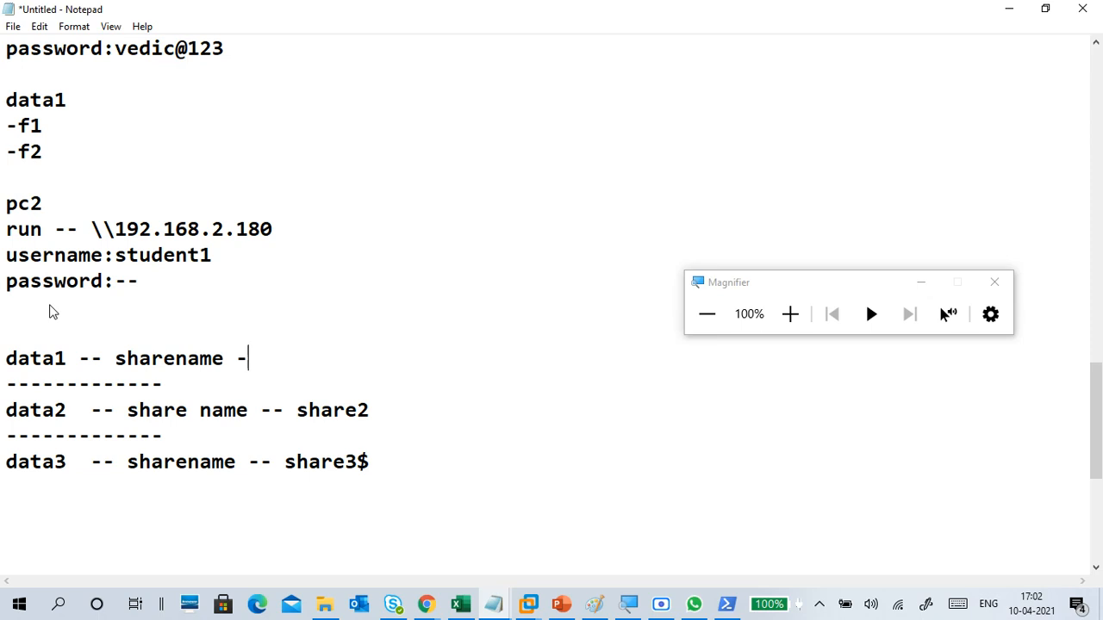
pyautogui.write('- data1')
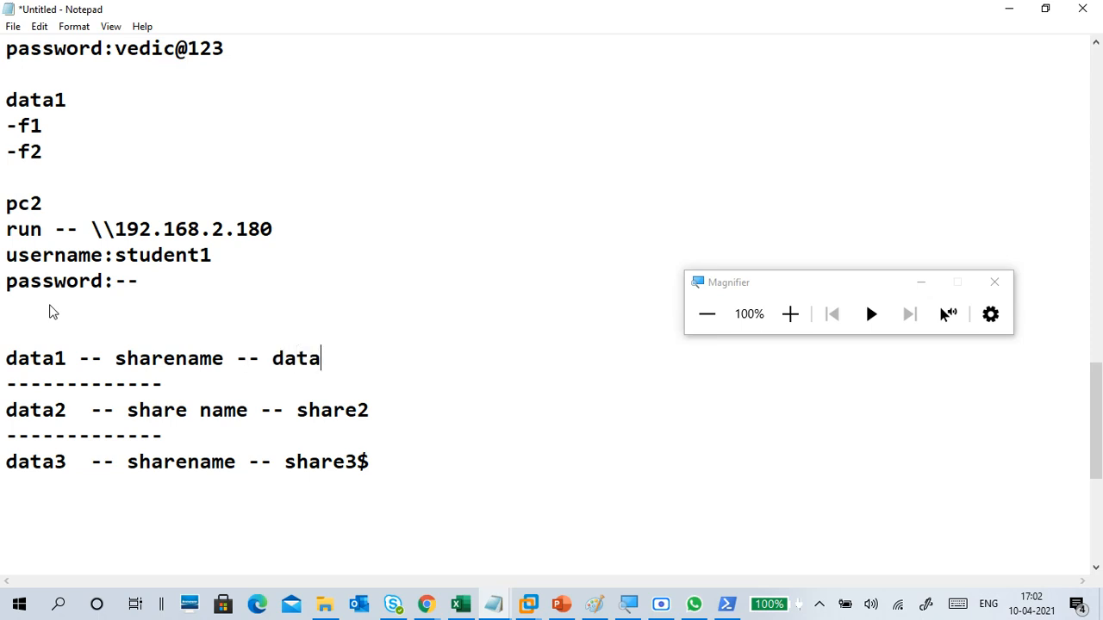
# Step: Add a dashed divider above the data1 line and shorten the dividers above data2 and data3
pyautogui.click(28, 328)
pyautogui.write('-------------')
pyautogui.scroll(-2, 405, 220)
pyautogui.moveTo(164, 228); pyautogui.dragTo(91, 233)
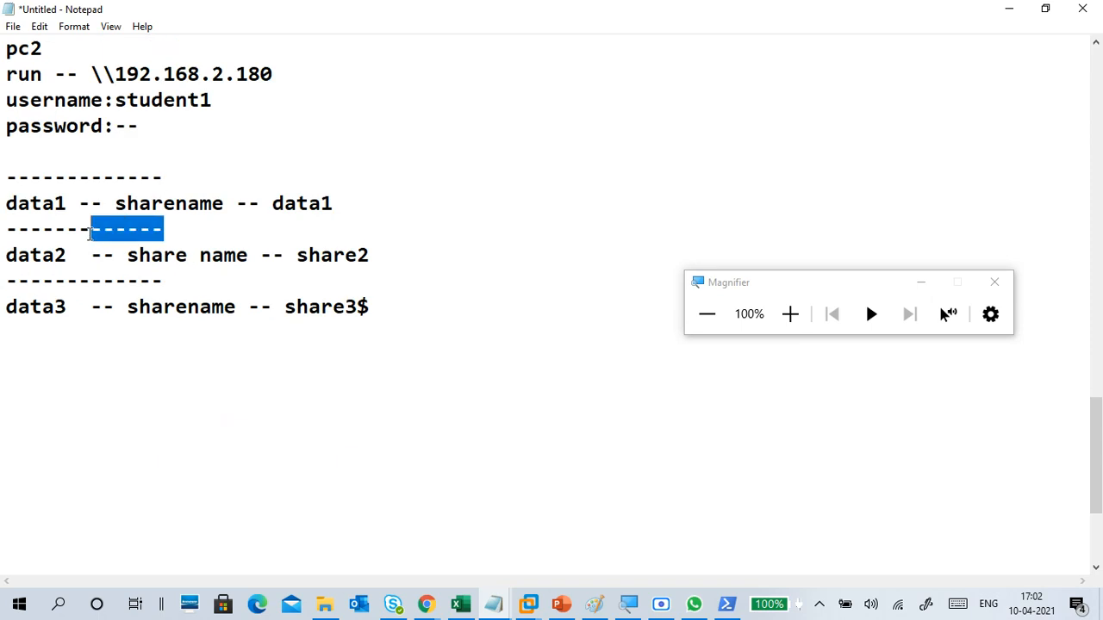
pyautogui.press('BackSpace')
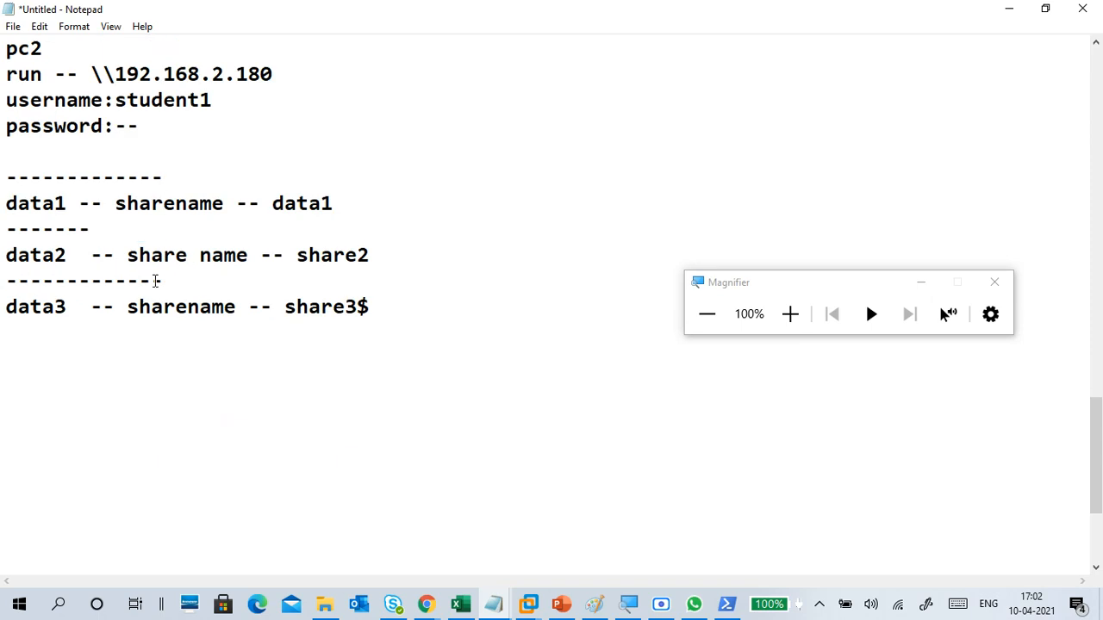
pyautogui.moveTo(162, 280); pyautogui.dragTo(76, 287)
pyautogui.press('BackSpace')
# Step: Add the line "administrative share / hidden share" below the data3 line and close the section with a dashed divider
pyautogui.moveTo(336, 205); pyautogui.dragTo(271, 205)
pyautogui.moveTo(359, 305); pyautogui.dragTo(374, 305)
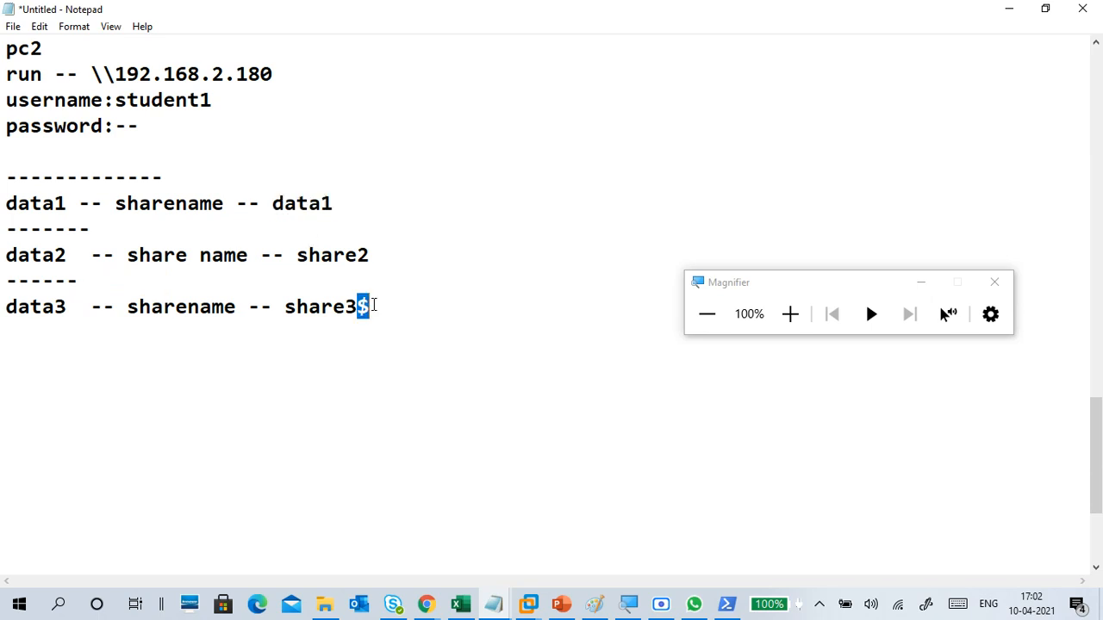
pyautogui.click(379, 325)
pyautogui.write('admini')
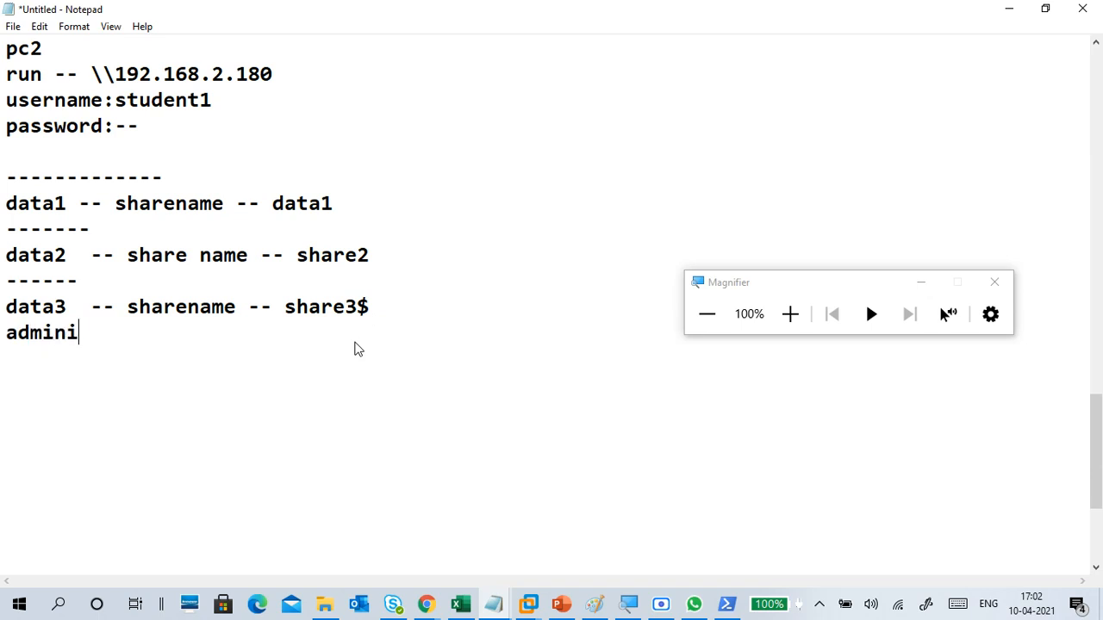
pyautogui.write('strati')
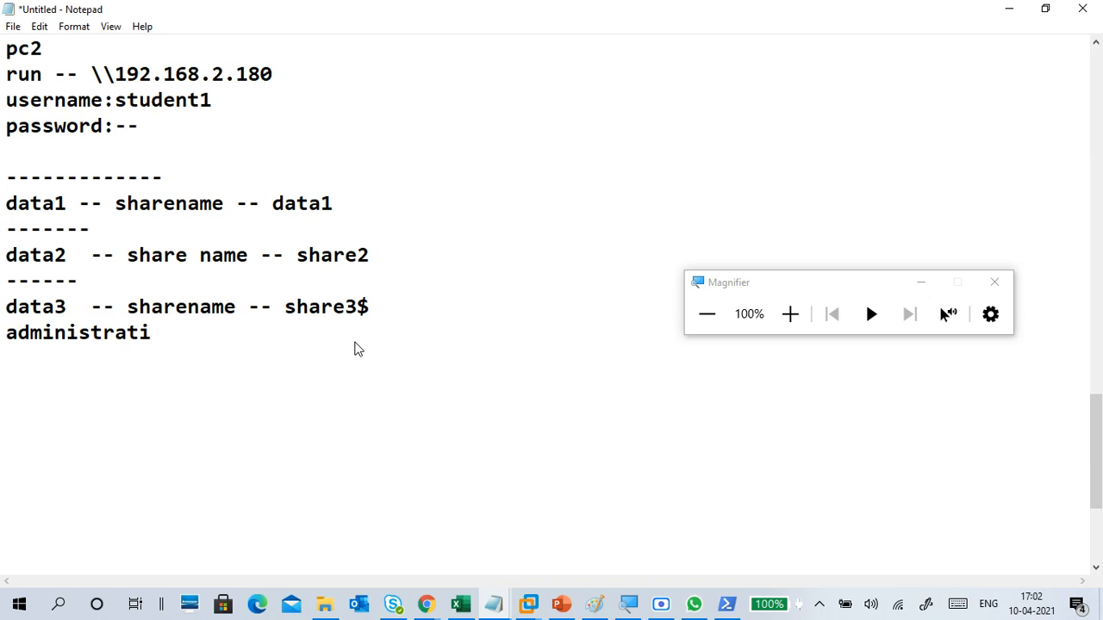
pyautogui.write('ve a')
pyautogui.press('BackSpace')
pyautogui.write('share / ')
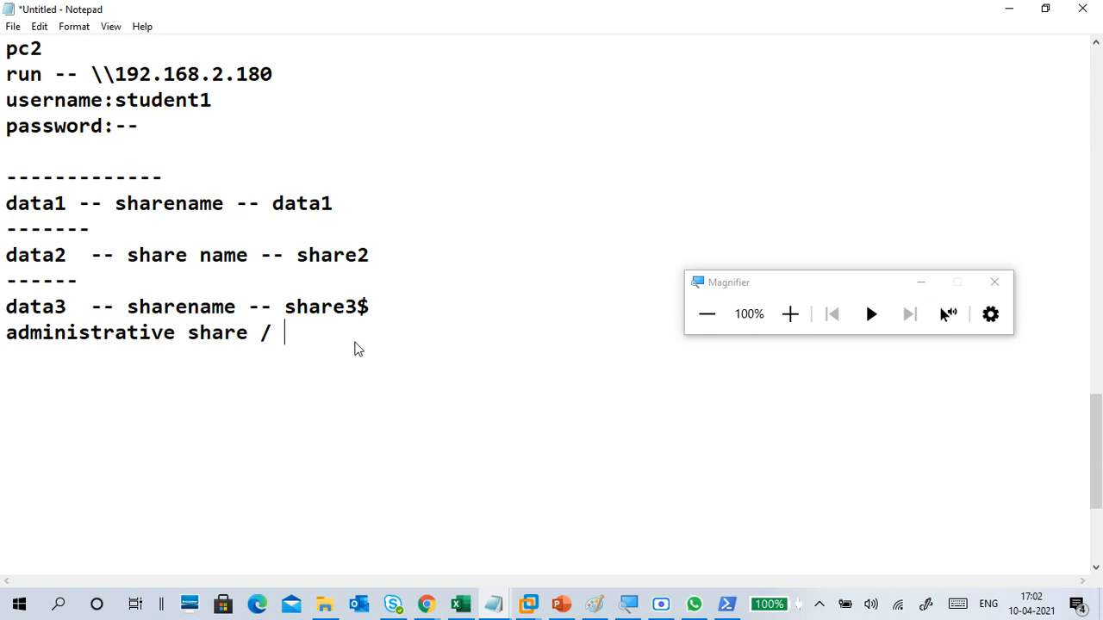
pyautogui.write('hidden share')
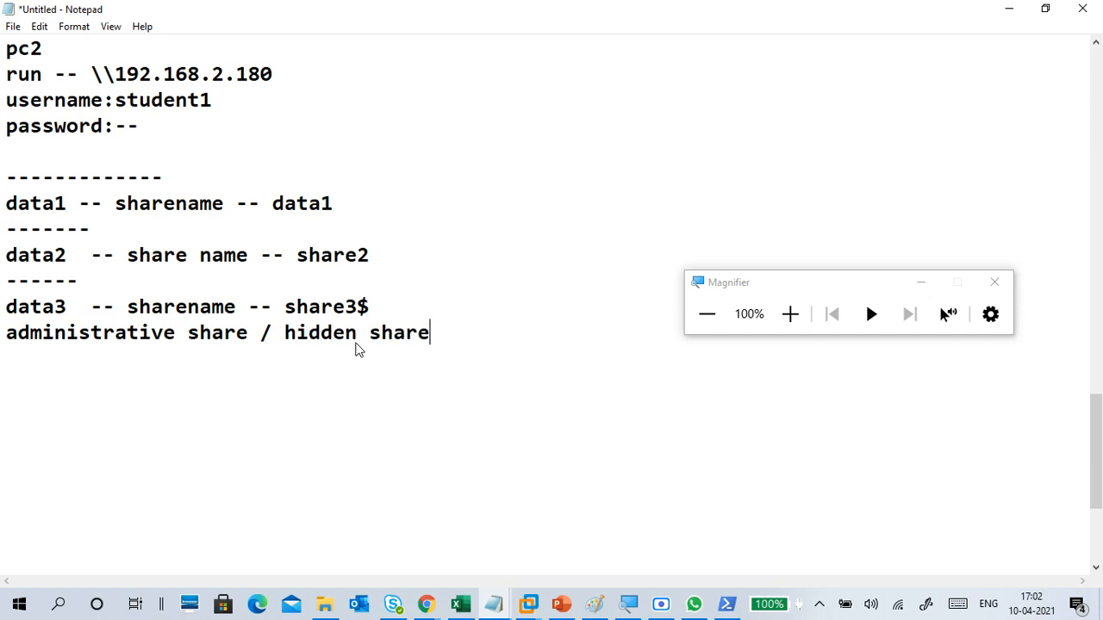
pyautogui.press('Return')
pyautogui.write('------------')
pyautogui.press('Return')
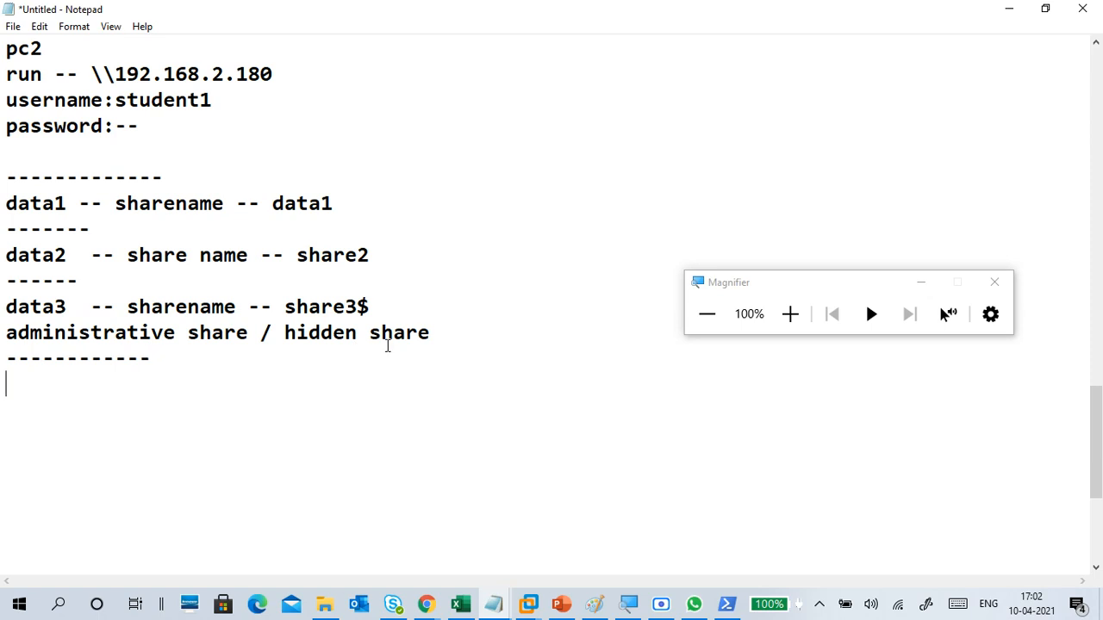
# Step: Switch to the LATIF-C2 virtual machine, magnified to 150%, and open DESKTOP-NEN34B0 from Network to view its shares
pyautogui.click(529, 603)
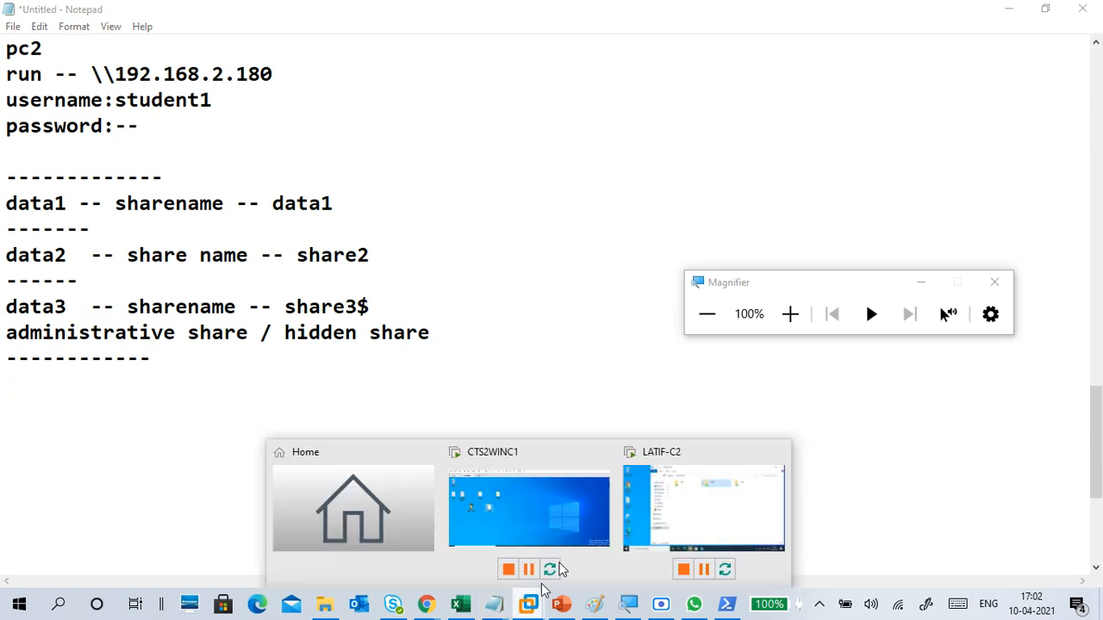
pyautogui.click(675, 519)
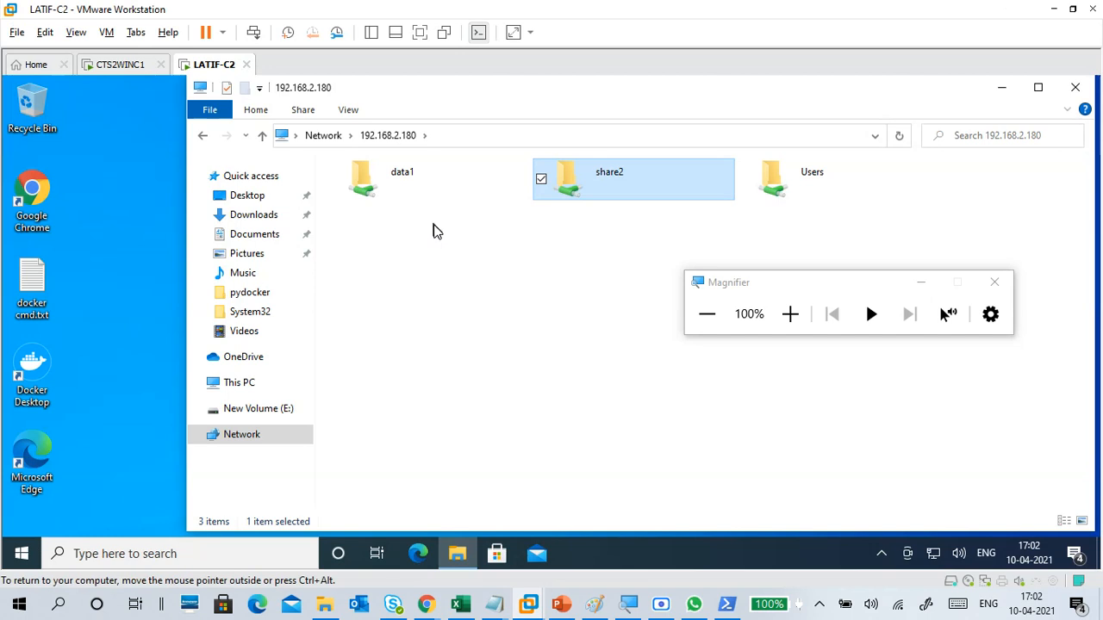
pyautogui.click(790, 314)
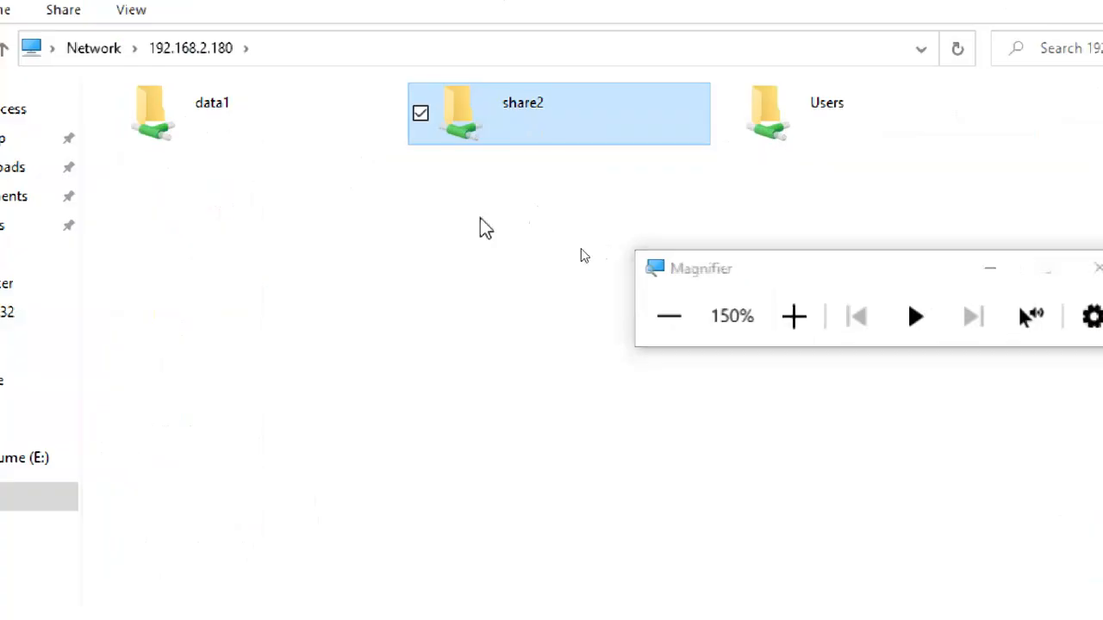
pyautogui.click(477, 261)
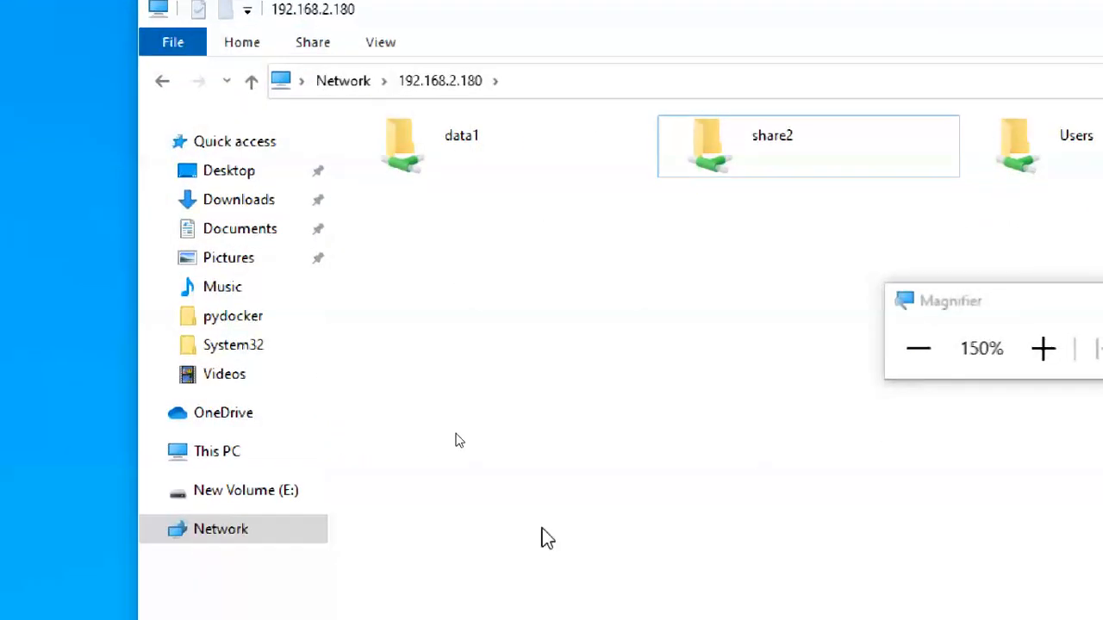
pyautogui.click(362, 580)
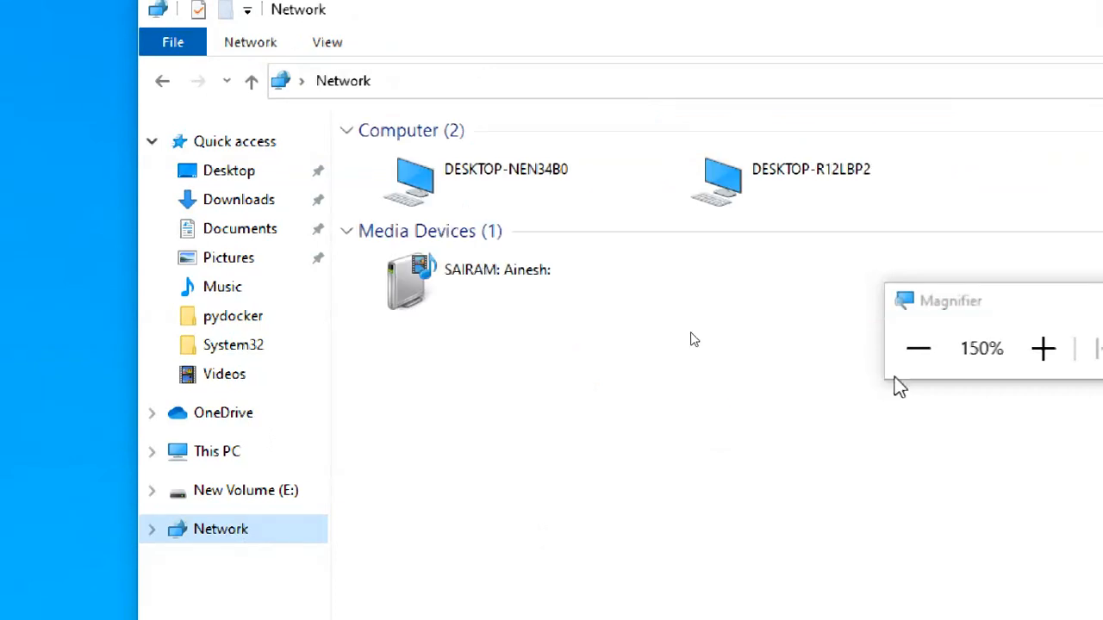
pyautogui.click(566, 191)
pyautogui.doubleClick(562, 191)
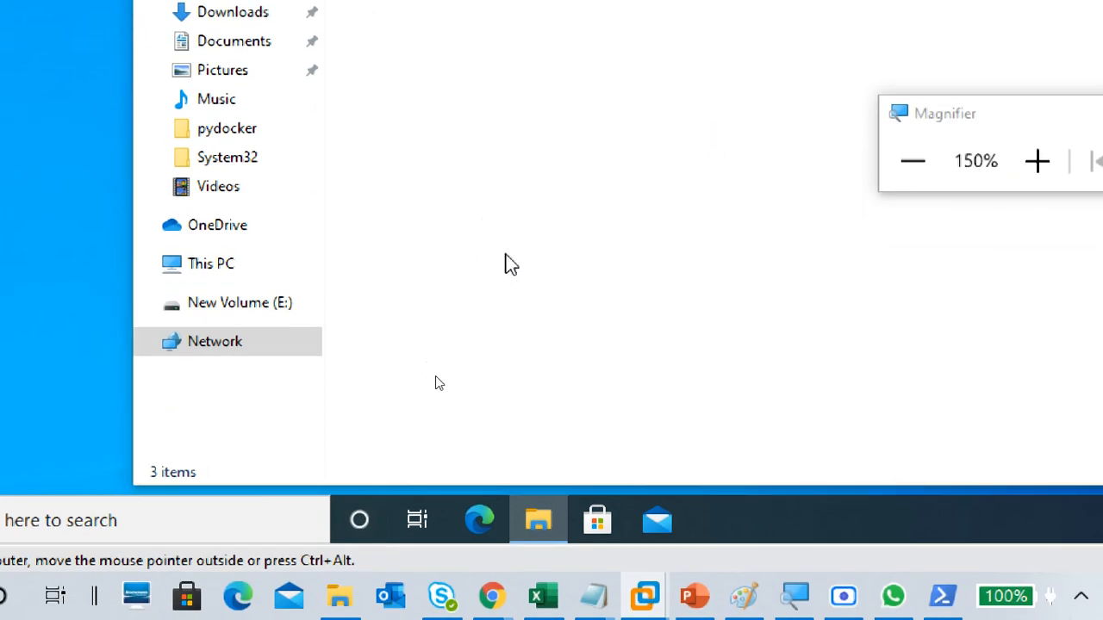
# Step: Shorten the Run path to \\192.168.2.180 without share3$ and open it to view the computer's visible shares
pyautogui.press('super+r')
pyautogui.click(217, 377)
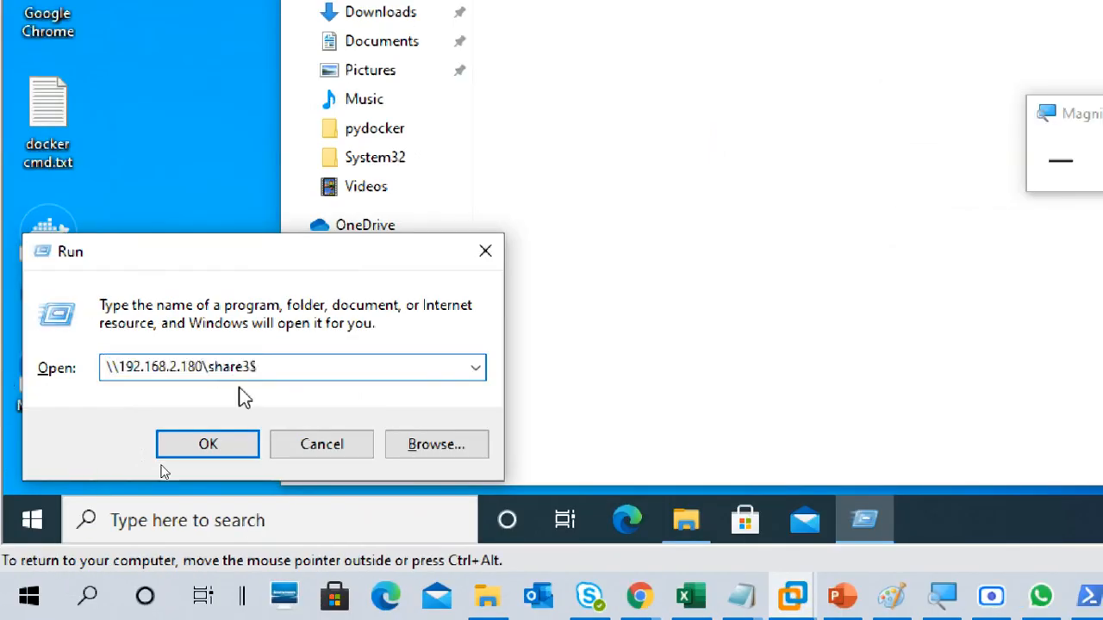
pyautogui.moveTo(271, 370); pyautogui.dragTo(210, 356)
pyautogui.press('BackSpace')
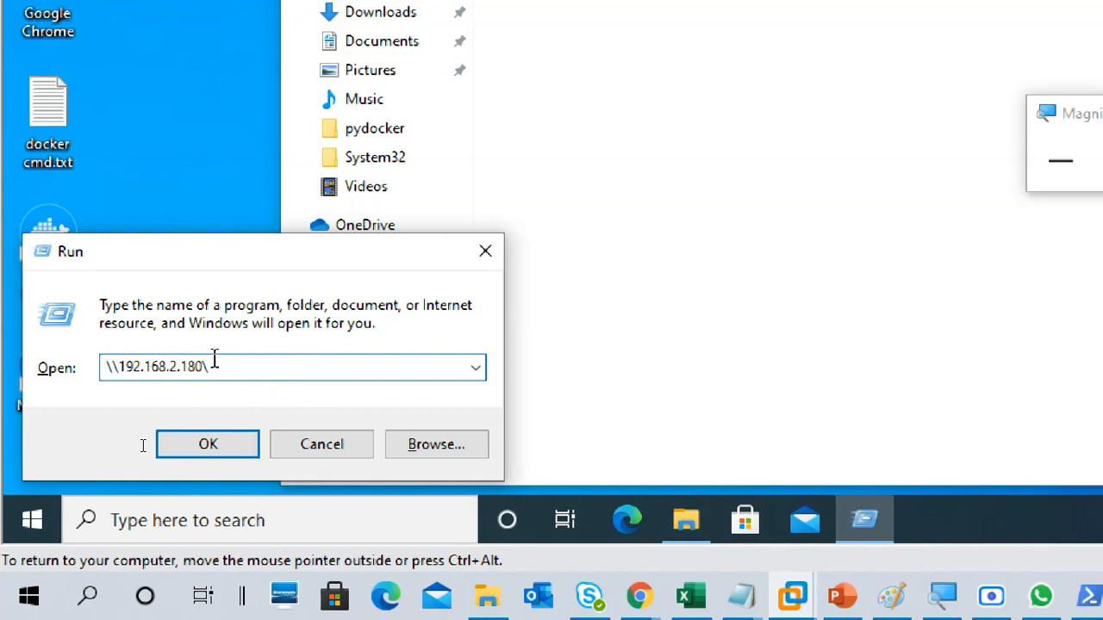
pyautogui.press('BackSpace')
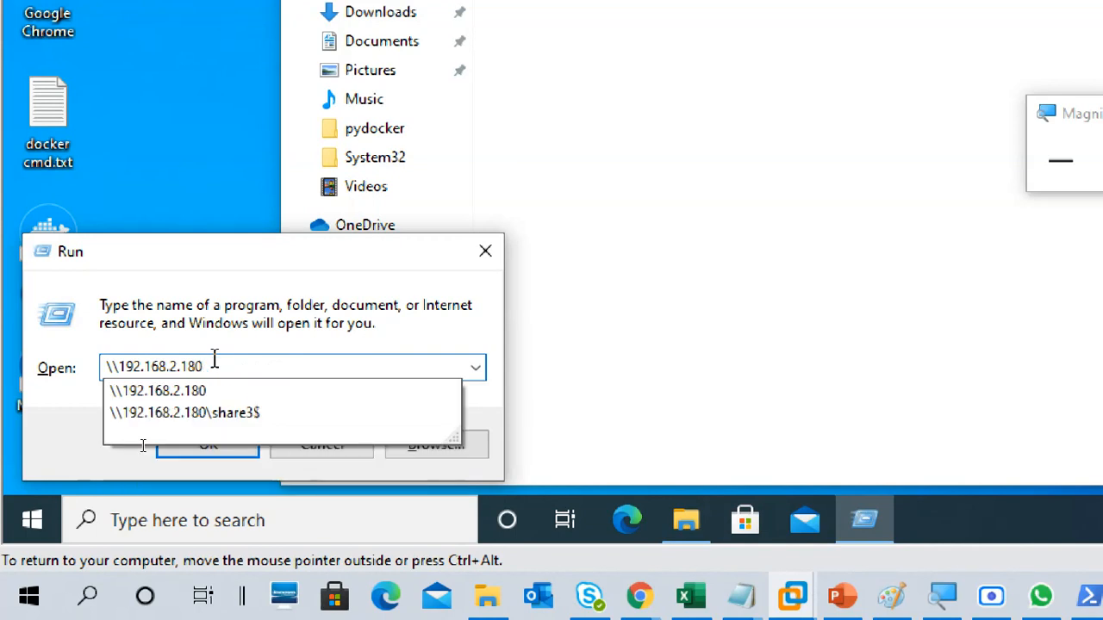
pyautogui.press('Return')
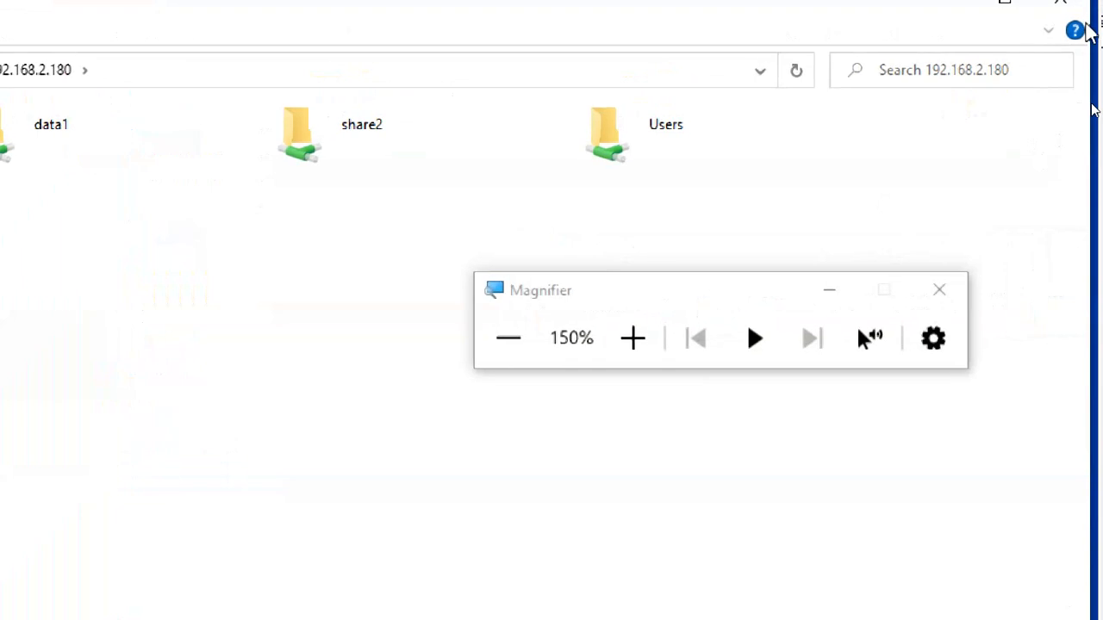
# Step: Close the open File Explorer windows and reduce the magnification to 125%
pyautogui.click(1061, 1)
pyautogui.click(1061, 1)
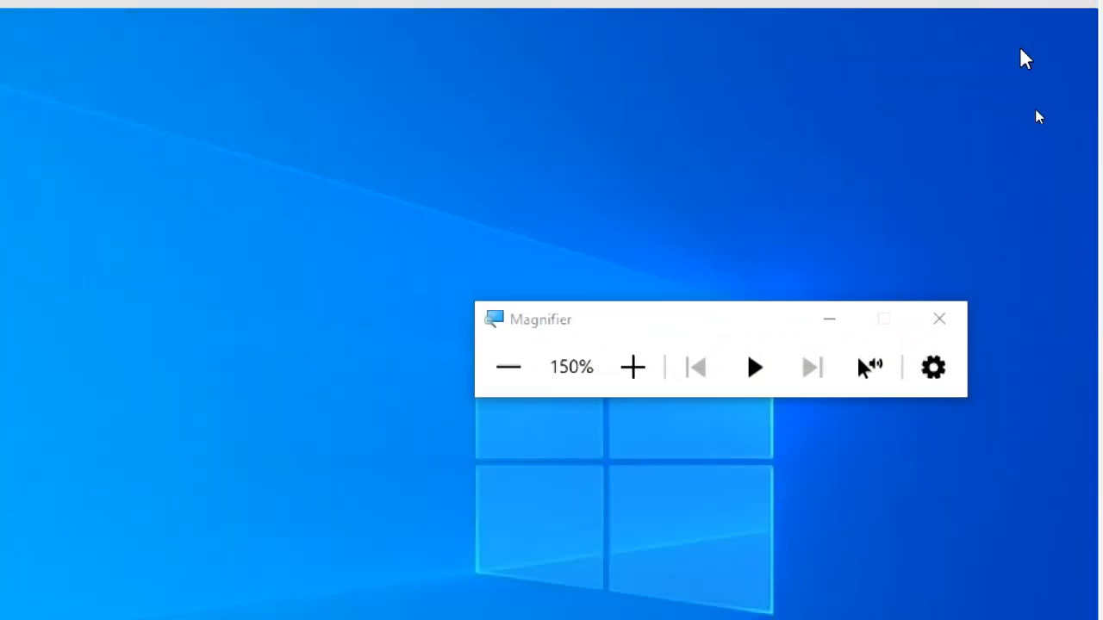
pyautogui.click(508, 367)
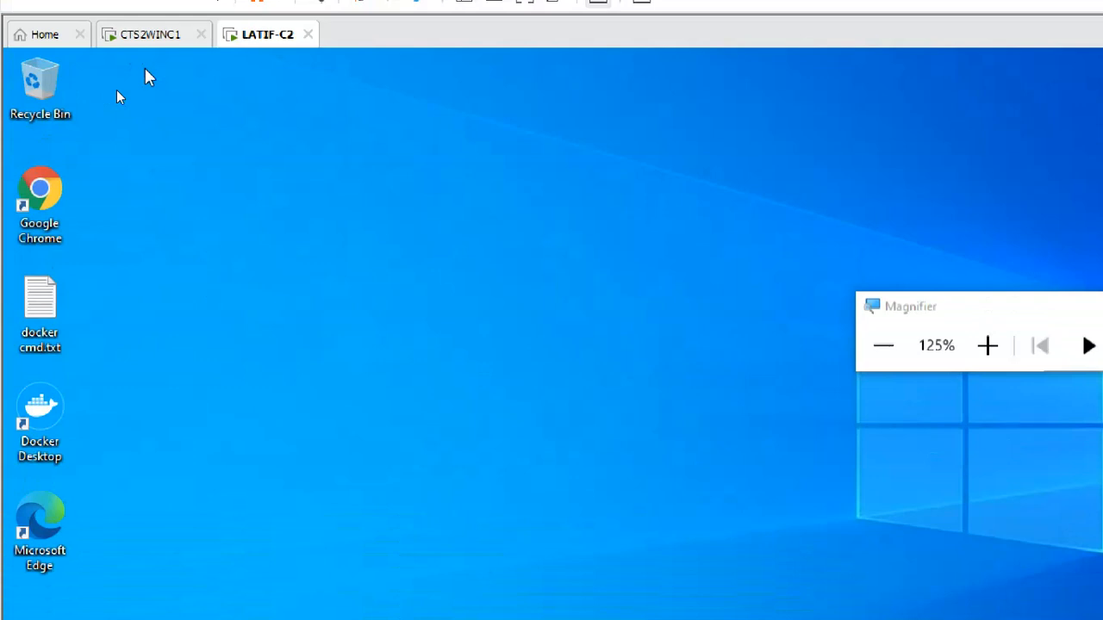
# Step: Look briefly at the CTS2WINC1 virtual machine, return to LATIF-C2, and open \\192.168.2.180 through Run
pyautogui.click(152, 36)
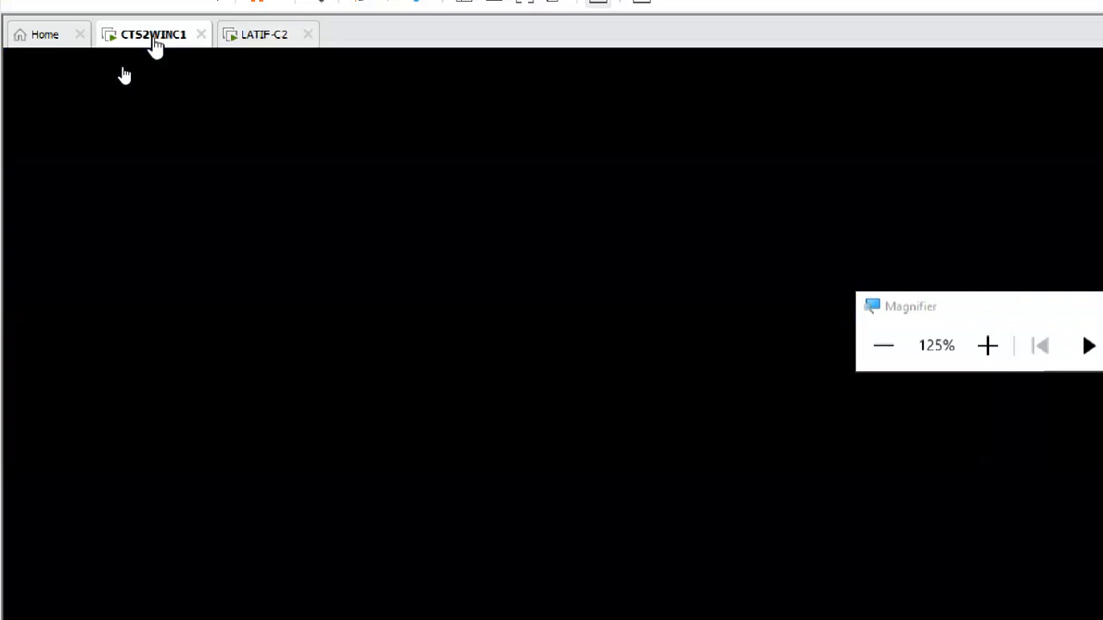
pyautogui.click(265, 39)
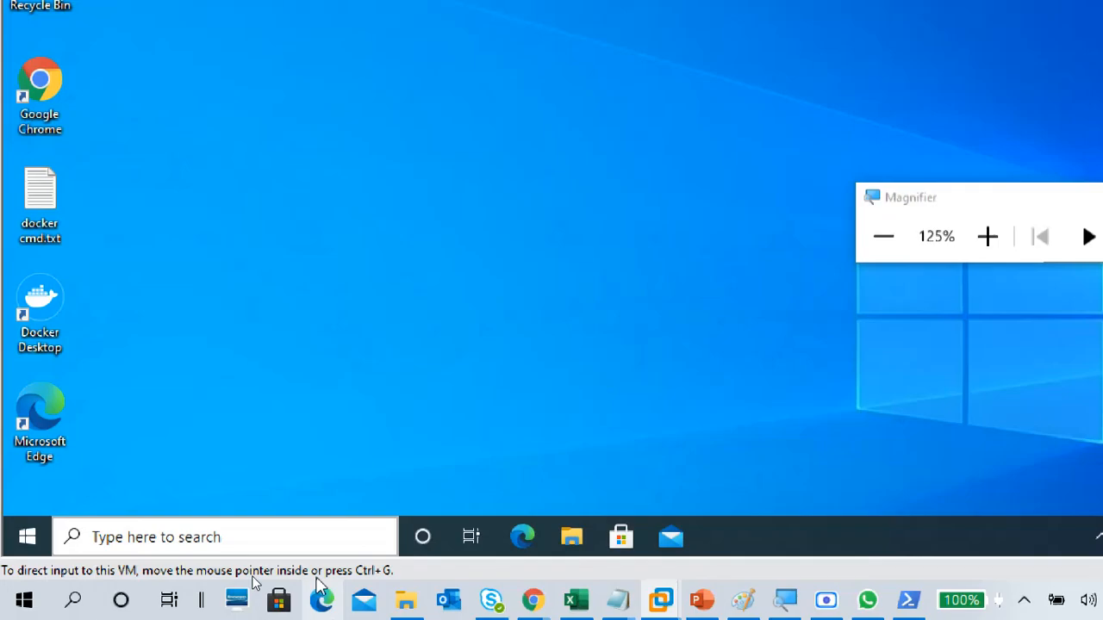
pyautogui.press('super+r')
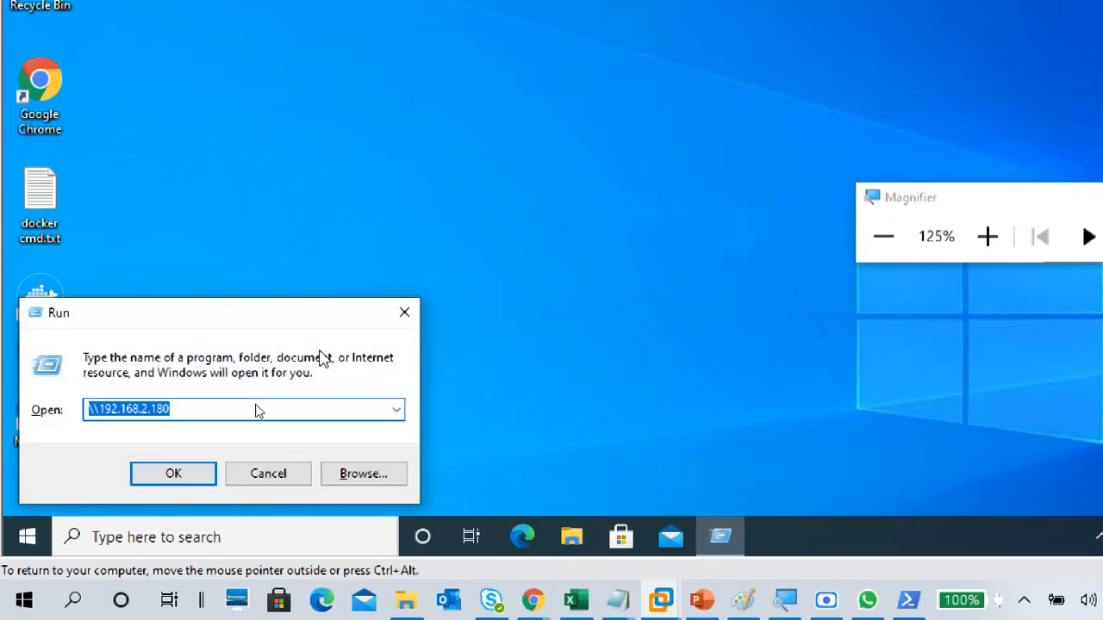
pyautogui.press('Return')
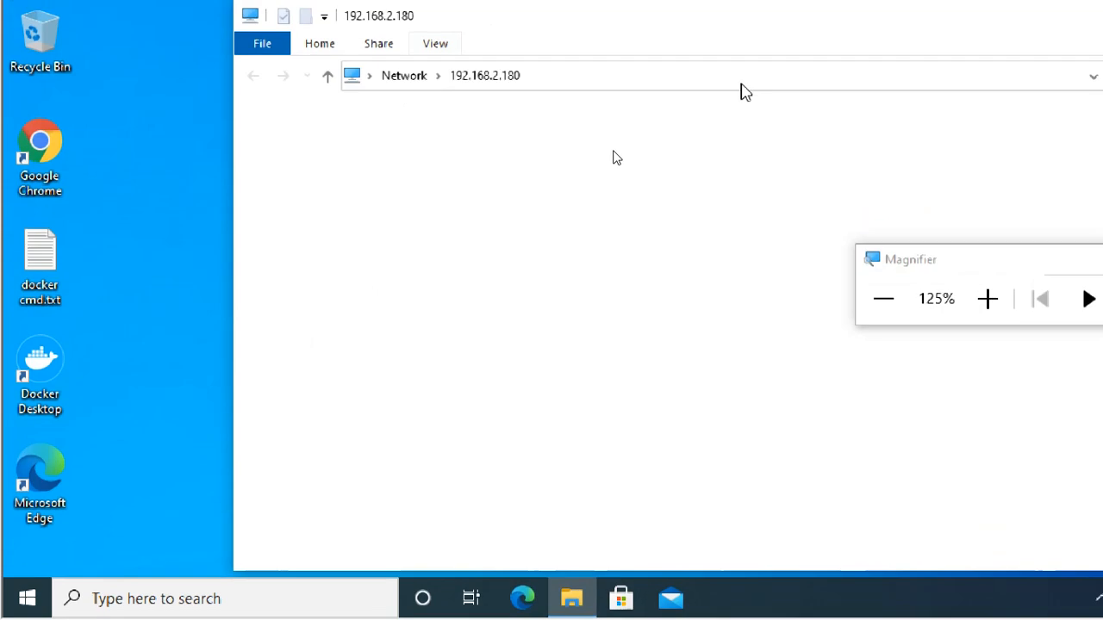
# Step: Start mapping the data1 share as a network drive, with the magnification raised to 200%
pyautogui.click(566, 130)
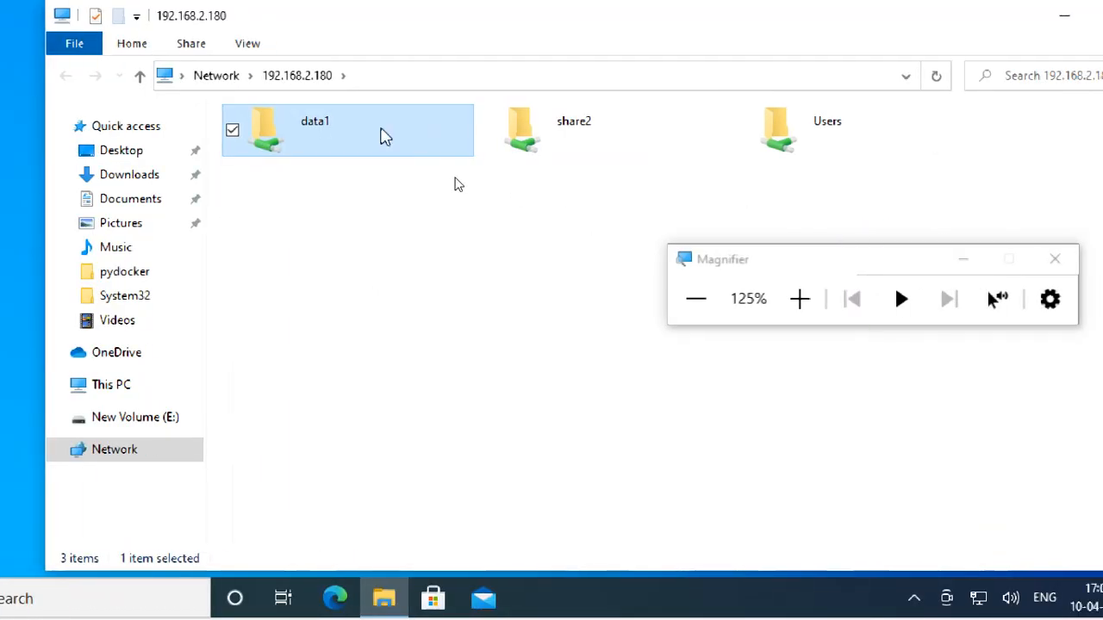
pyautogui.doubleClick(380, 131)
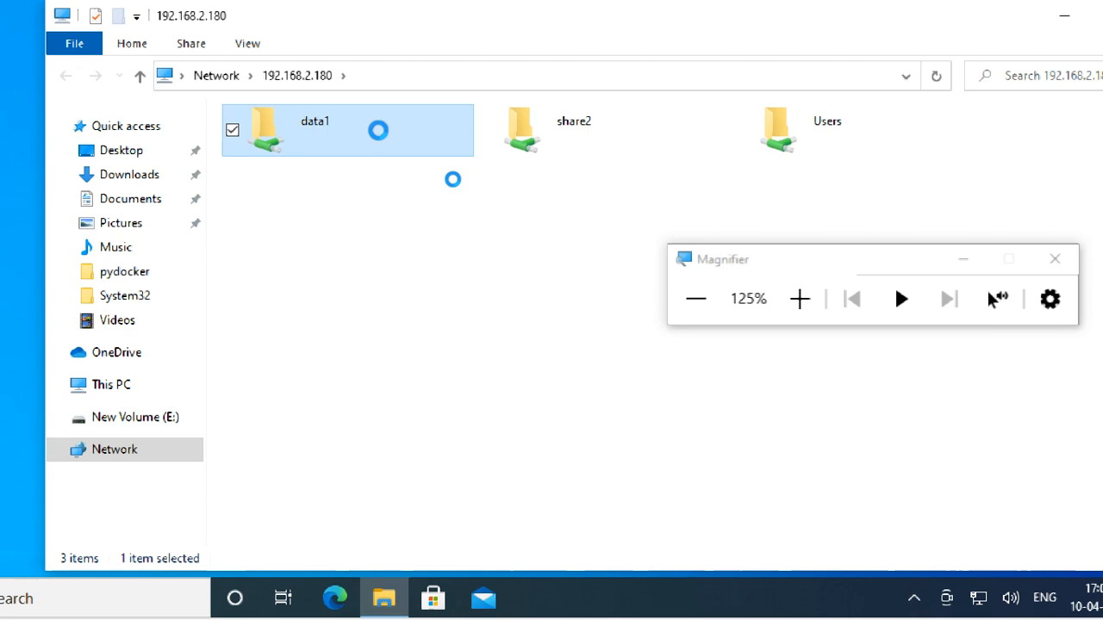
pyautogui.rightClick(384, 130)
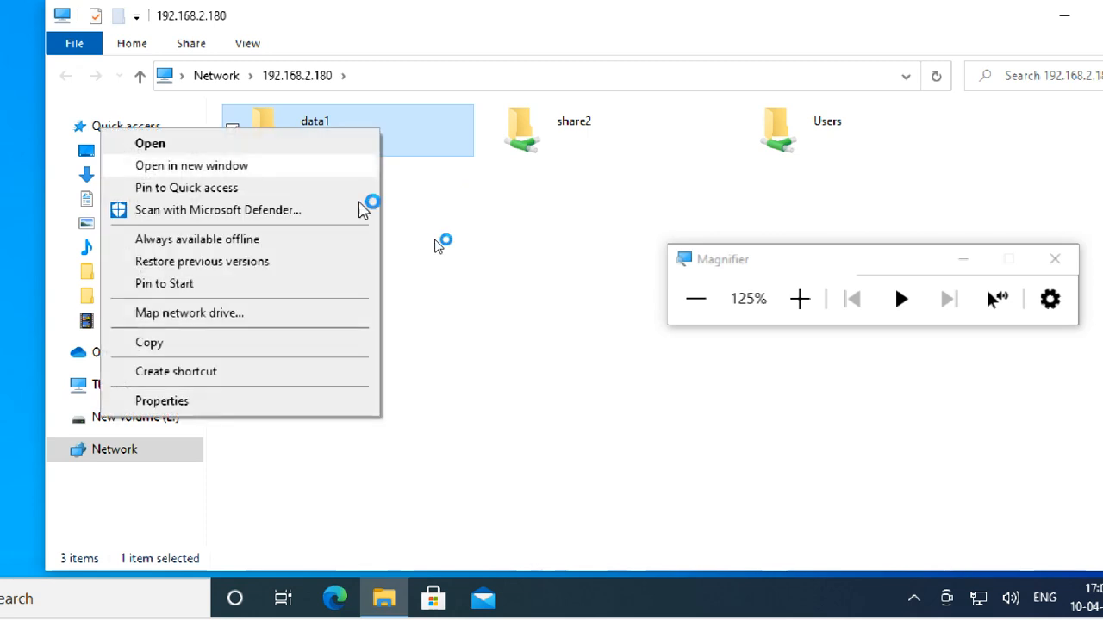
pyautogui.click(800, 299)
pyautogui.click(800, 299)
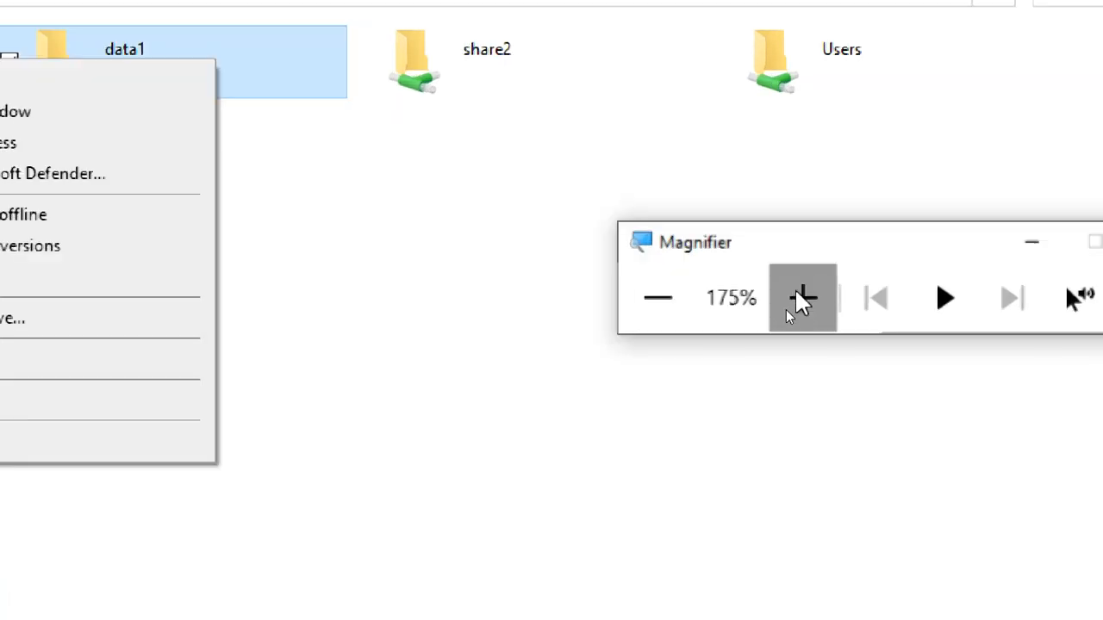
pyautogui.click(800, 299)
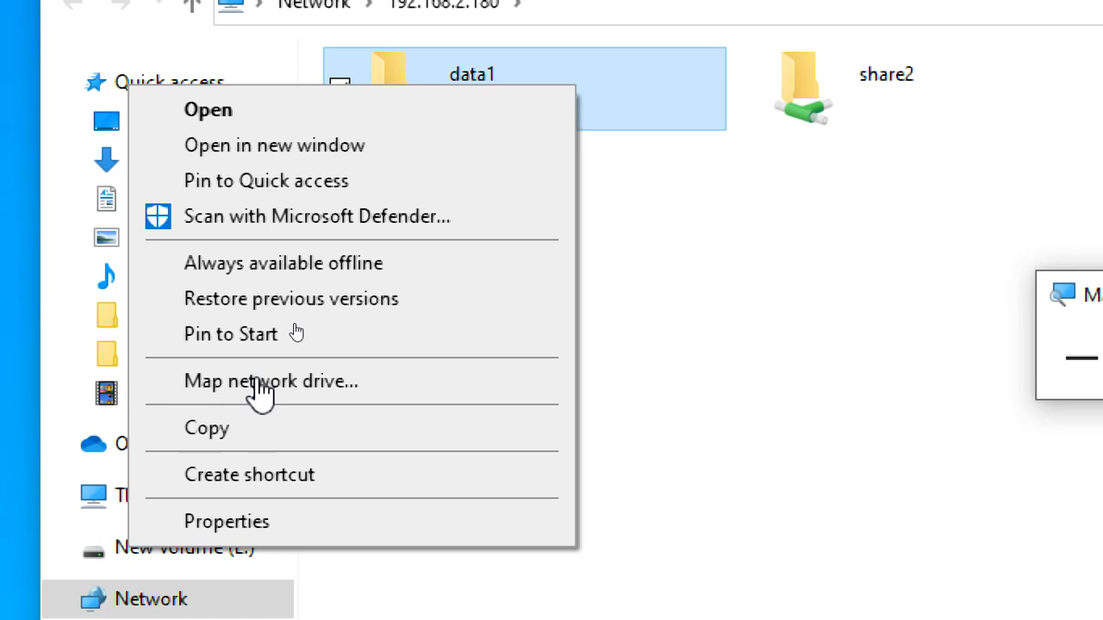
pyautogui.click(316, 385)
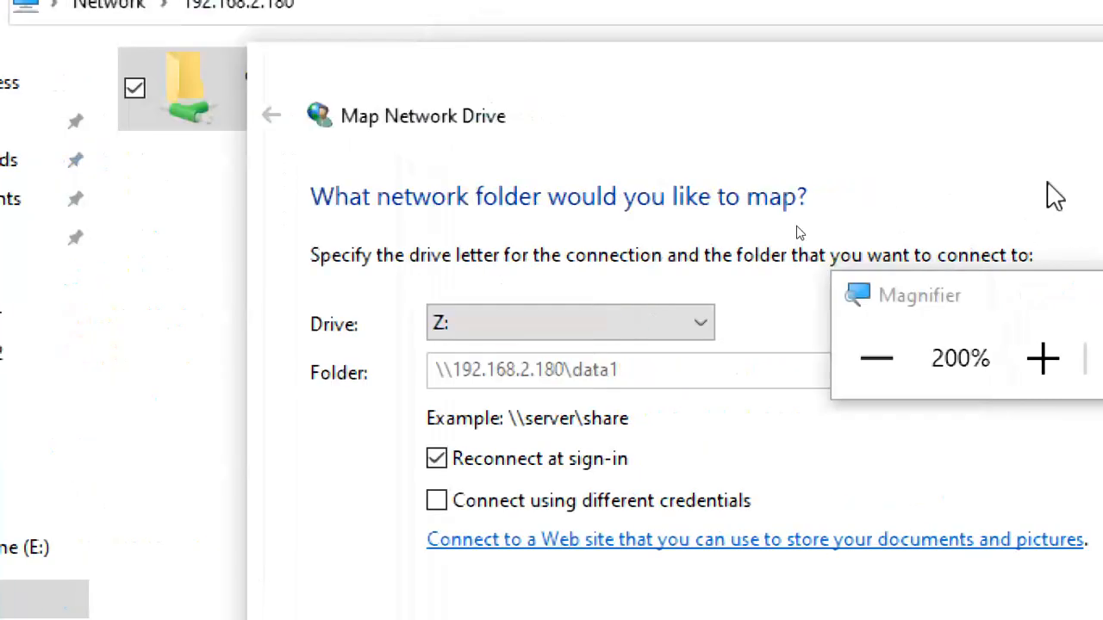
# Step: Move the Magnifier window clear of the mapping settings and choose drive letter Z: for the data1 share
pyautogui.moveTo(704, 296); pyautogui.dragTo(771, 132)
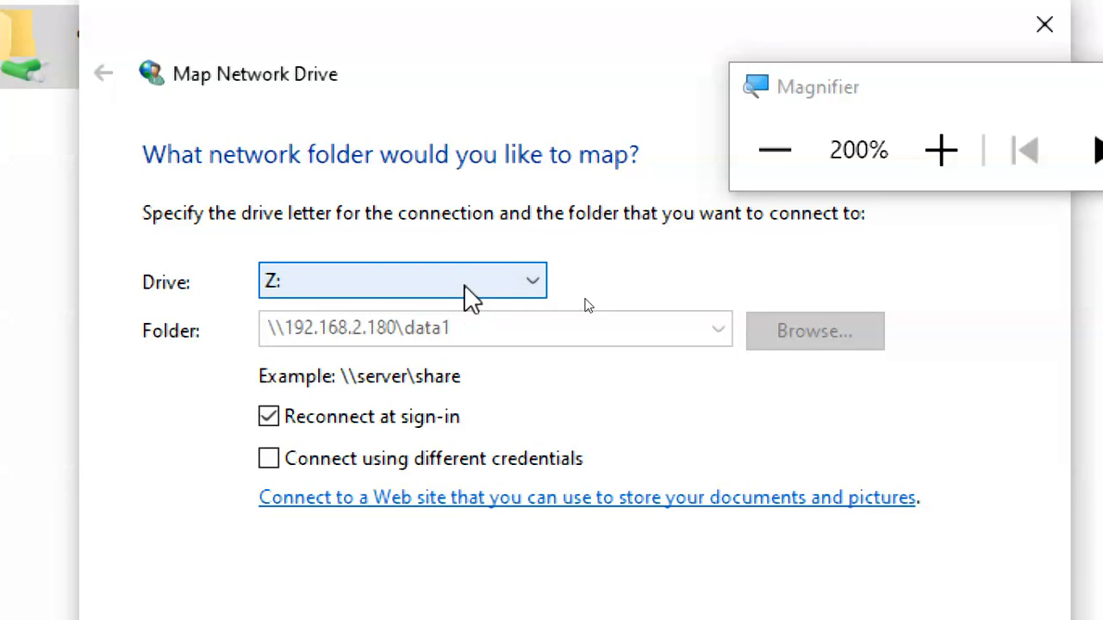
pyautogui.click(465, 289)
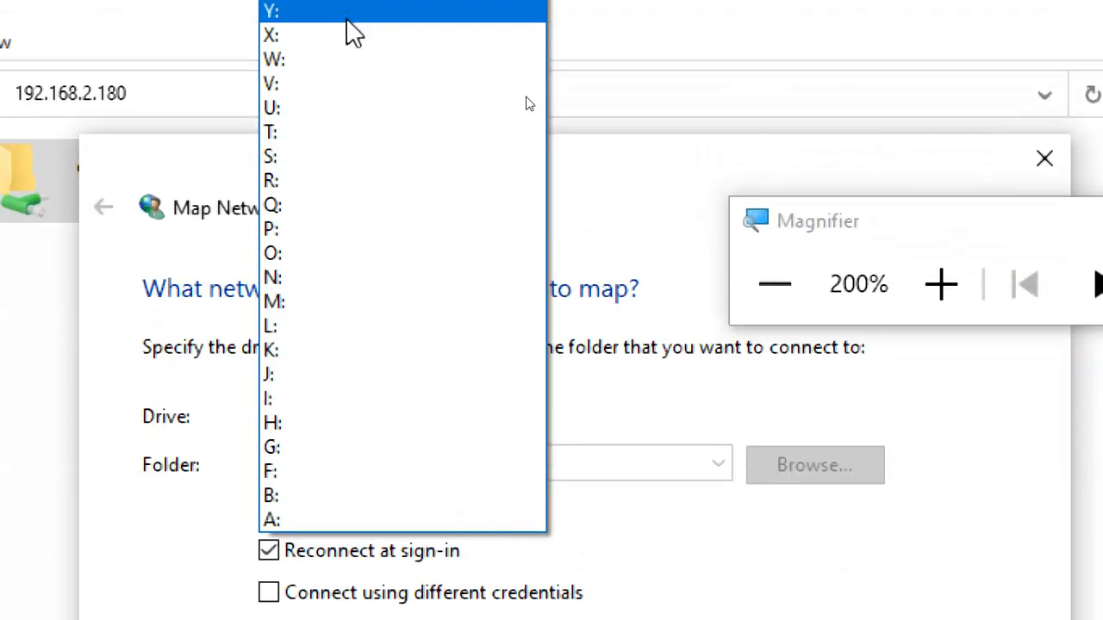
pyautogui.click(350, 50)
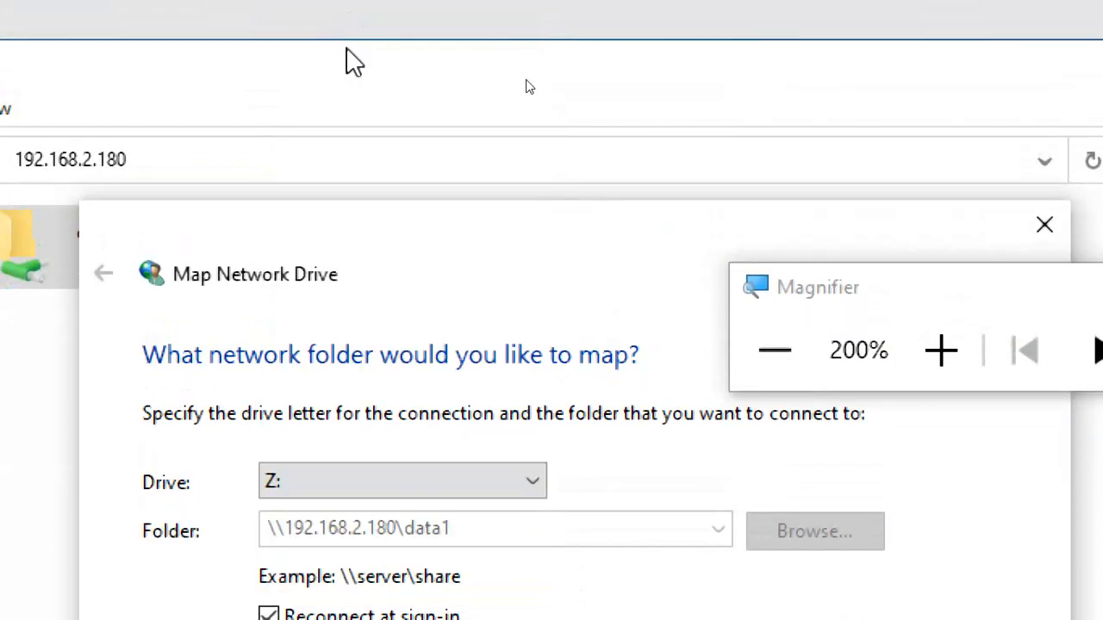
pyautogui.click(354, 482)
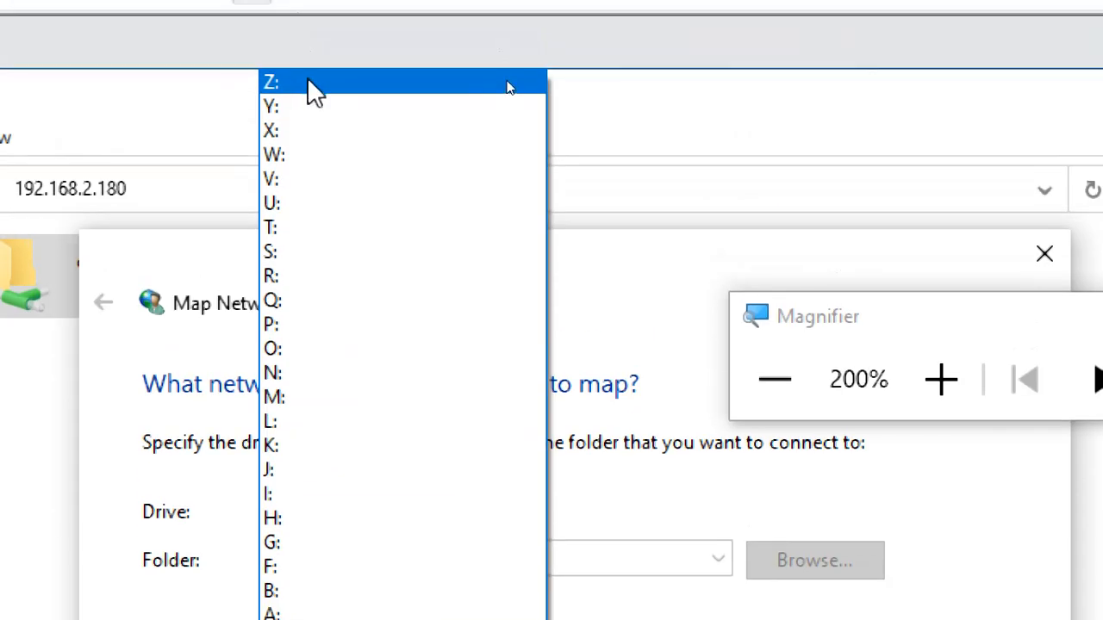
pyautogui.click(303, 84)
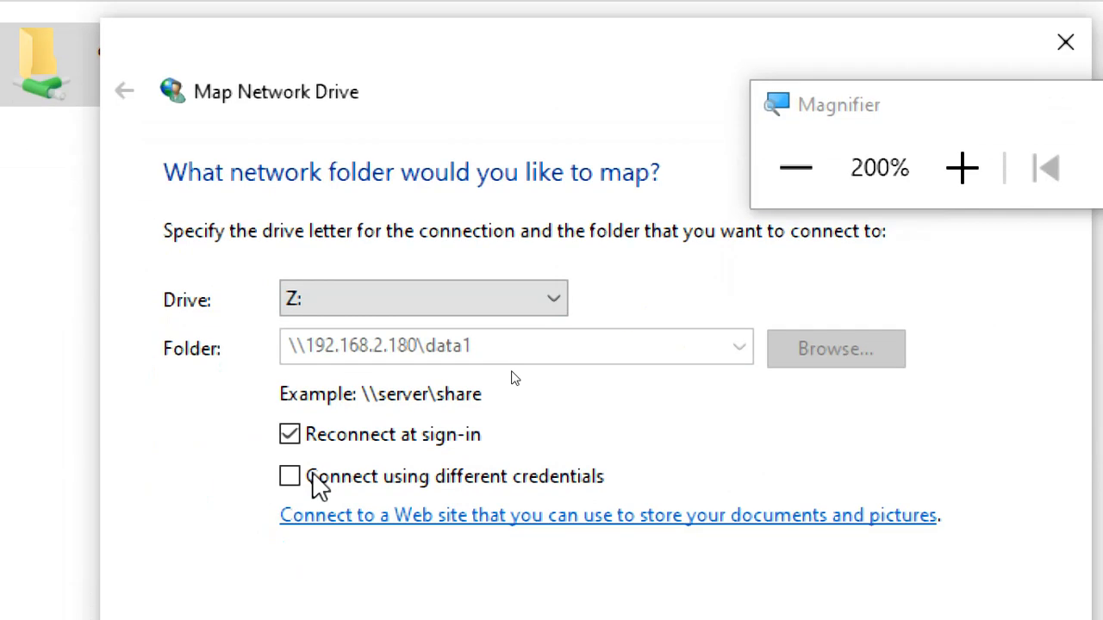
# Step: Review the available drive letters, keep Z:, and finish mapping \\192.168.2.180\data1 with reconnection at sign-in enabled
pyautogui.click(369, 302)
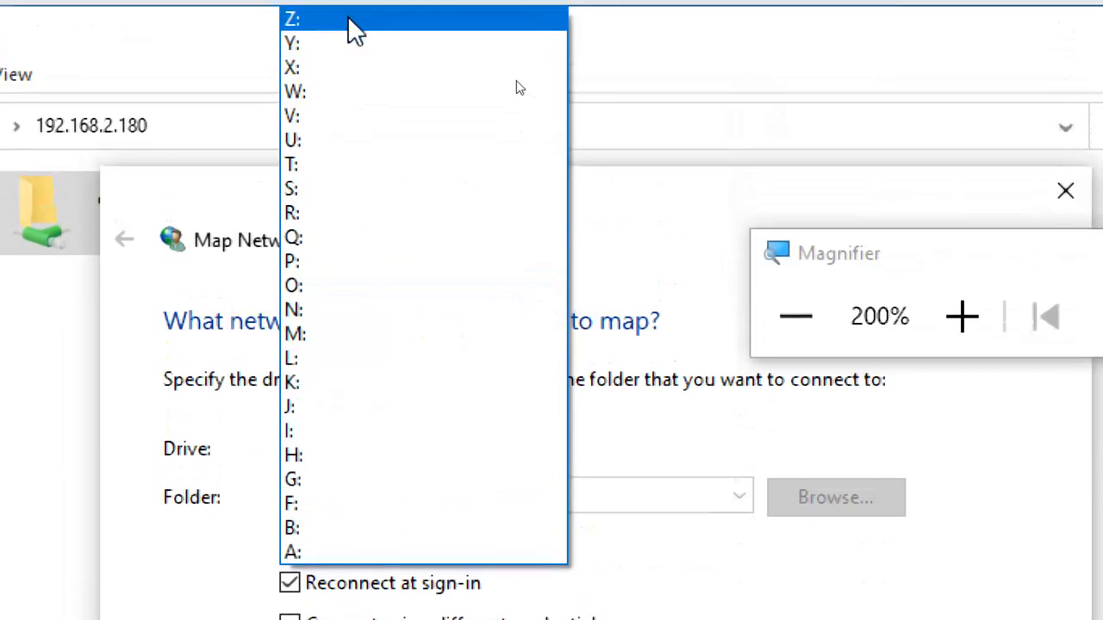
pyautogui.click(345, 11)
pyautogui.click(379, 470)
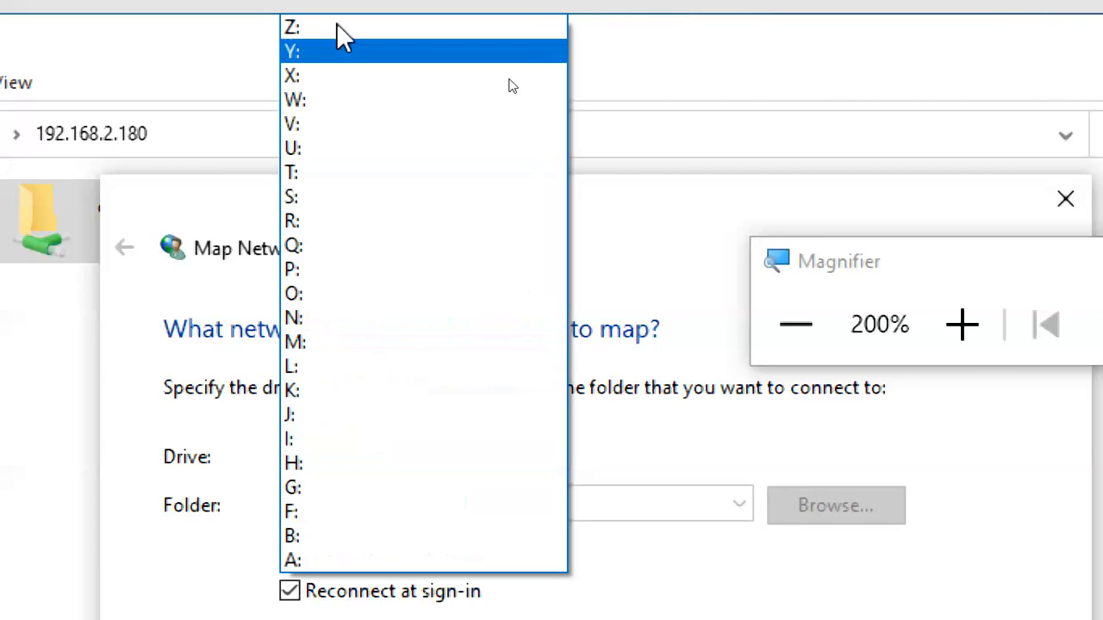
pyautogui.click(345, 75)
pyautogui.click(380, 452)
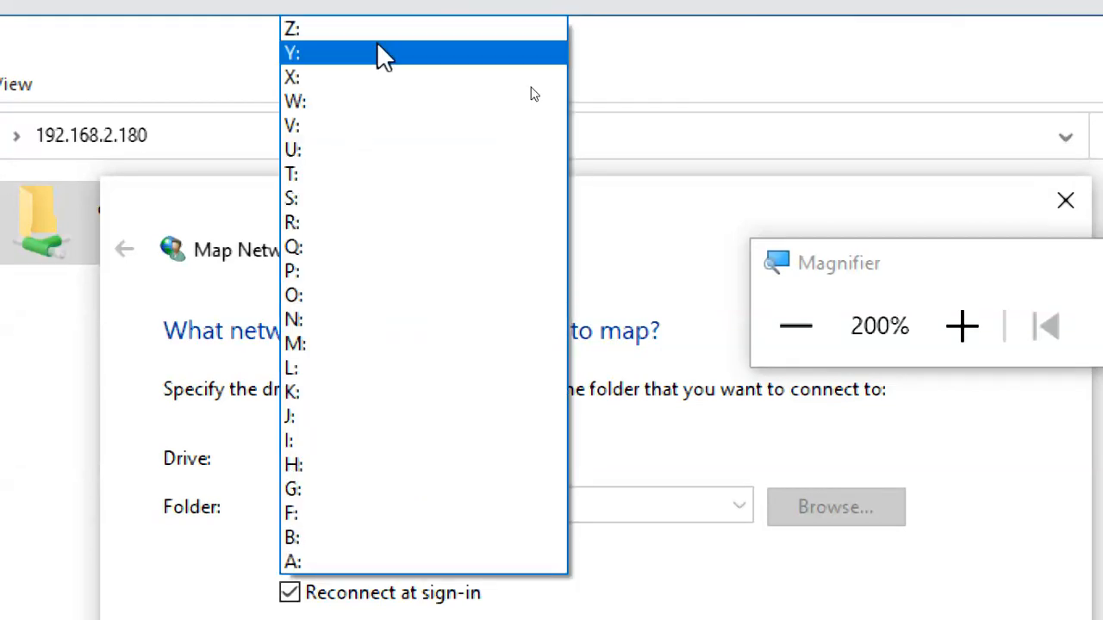
pyautogui.click(369, 39)
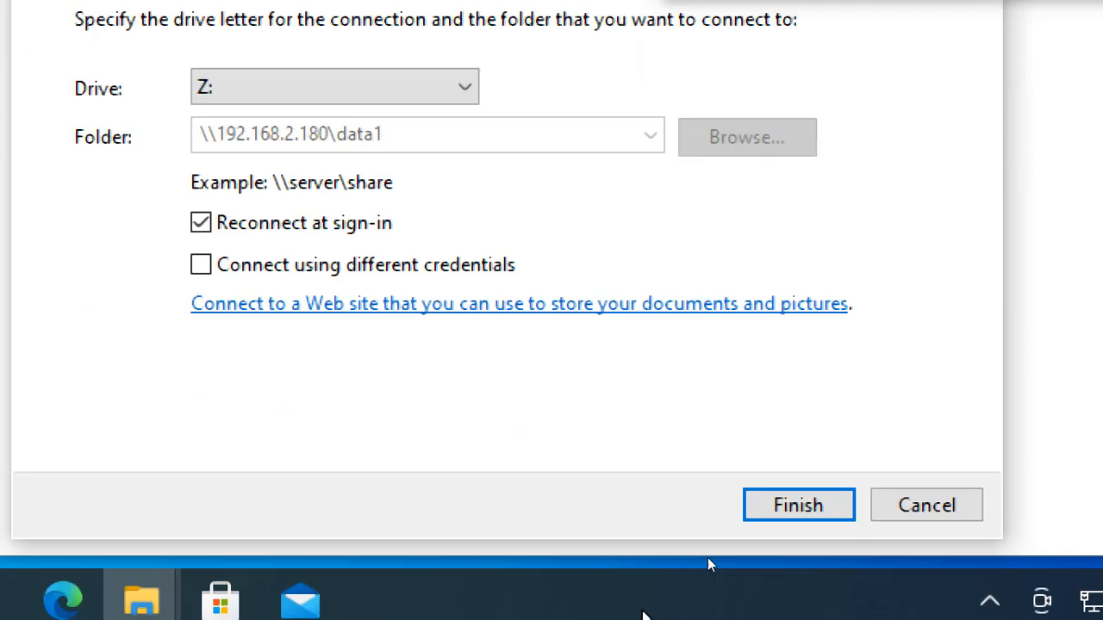
pyautogui.click(762, 515)
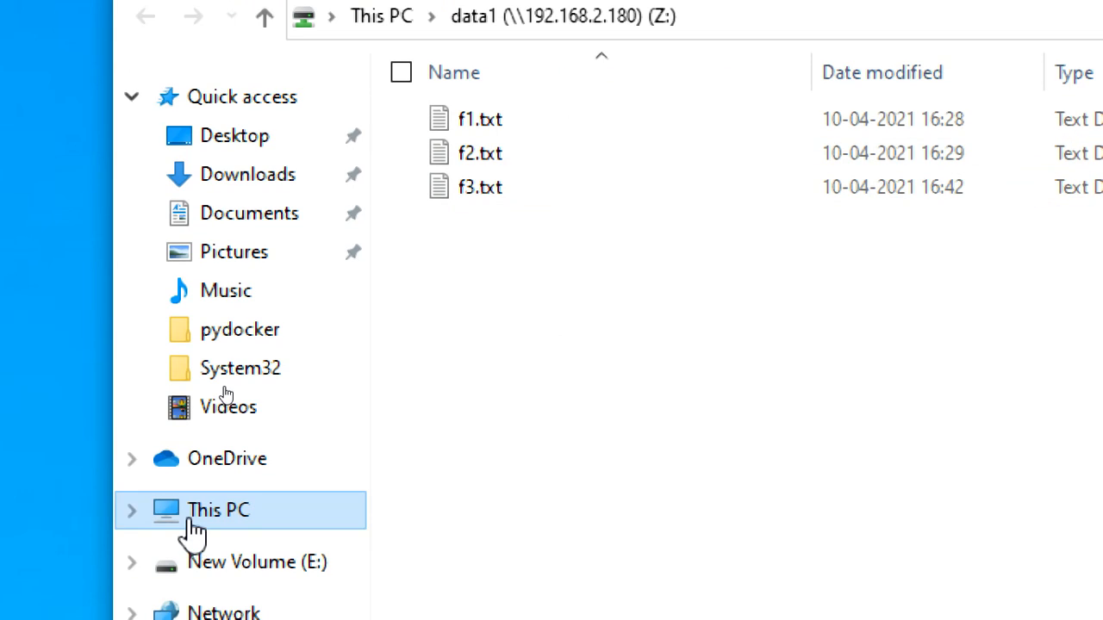
# Step: Show the drives in This PC at 150% magnification and open the mapped data1 (Z:) network drive
pyautogui.click(211, 517)
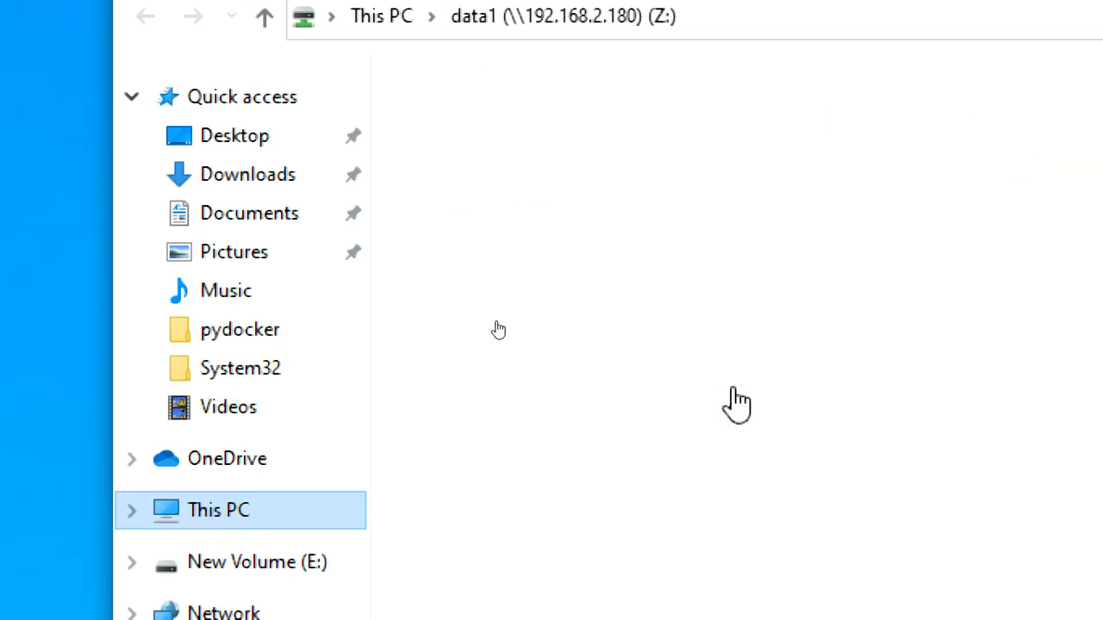
pyautogui.click(916, 211)
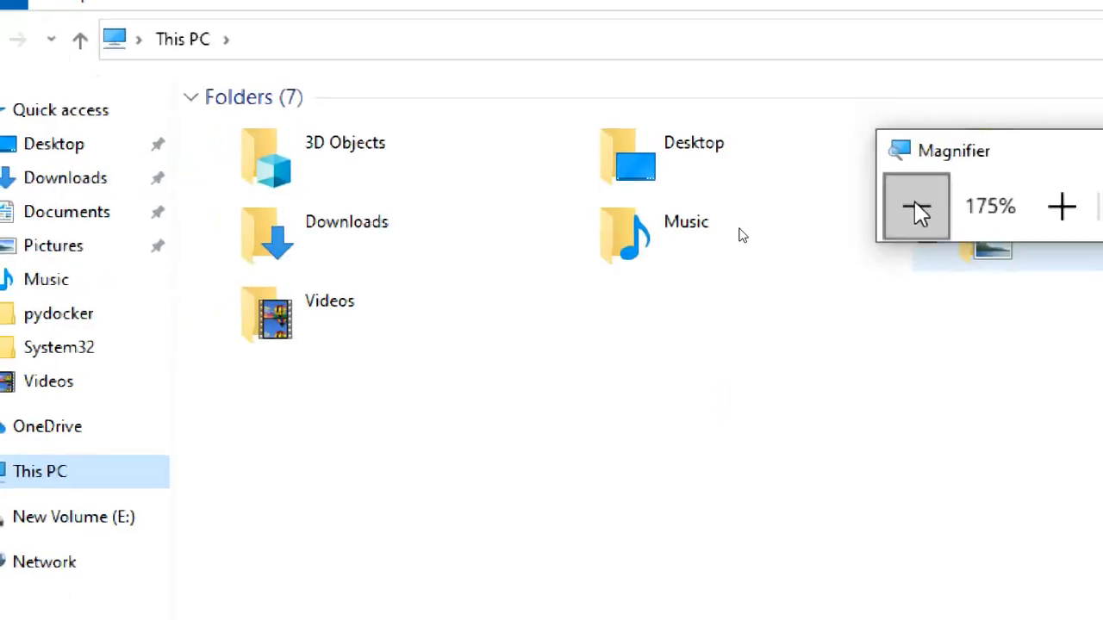
pyautogui.click(916, 216)
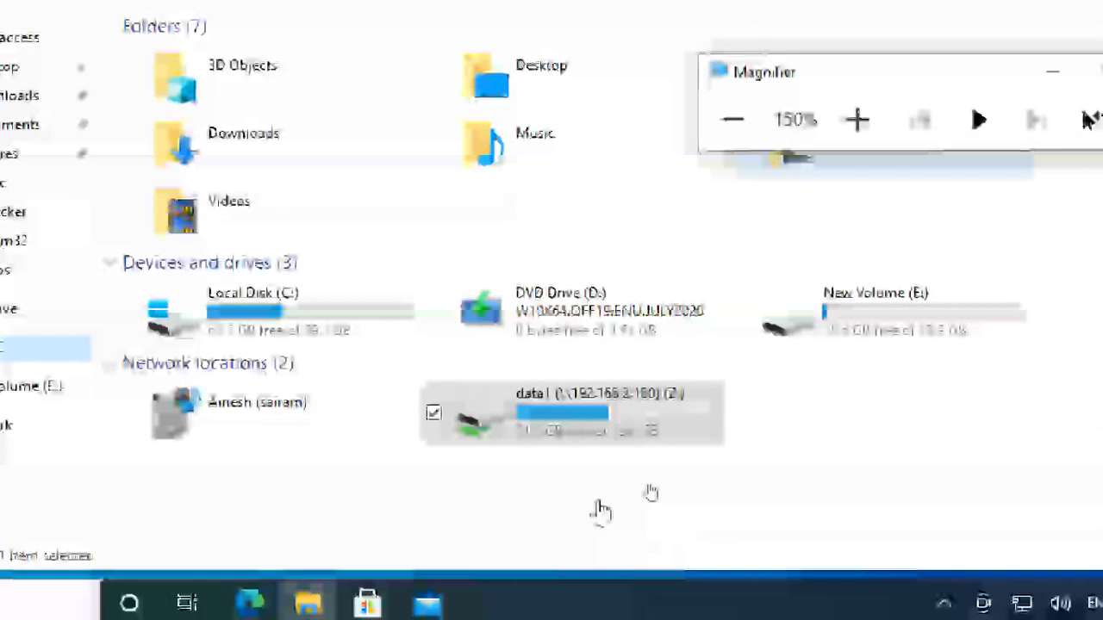
pyautogui.click(363, 307)
pyautogui.click(610, 308)
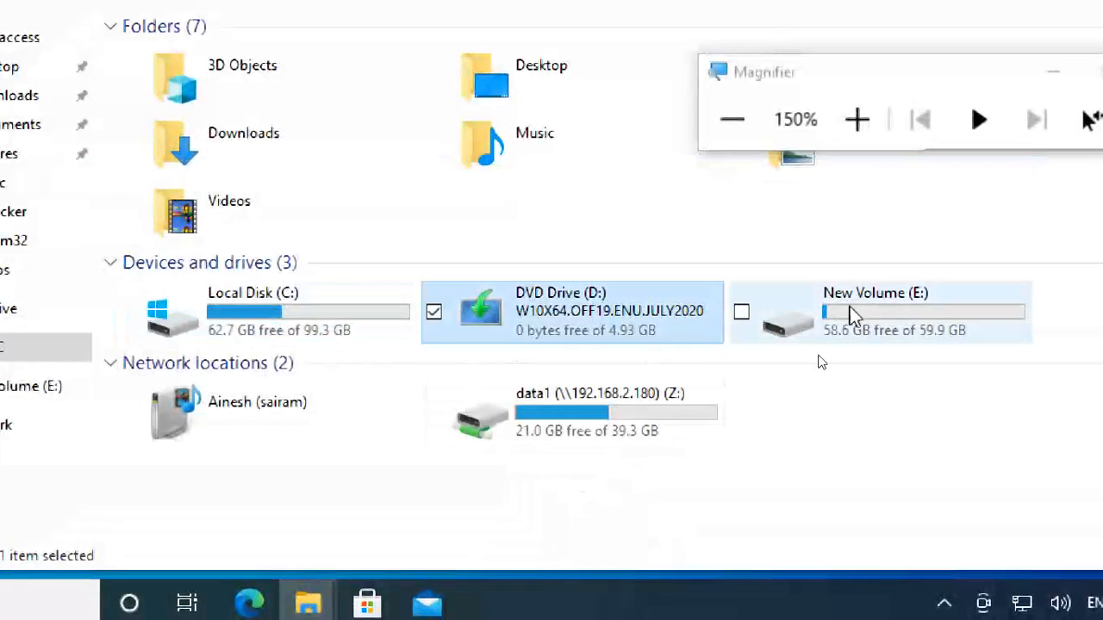
pyautogui.click(901, 302)
pyautogui.click(672, 410)
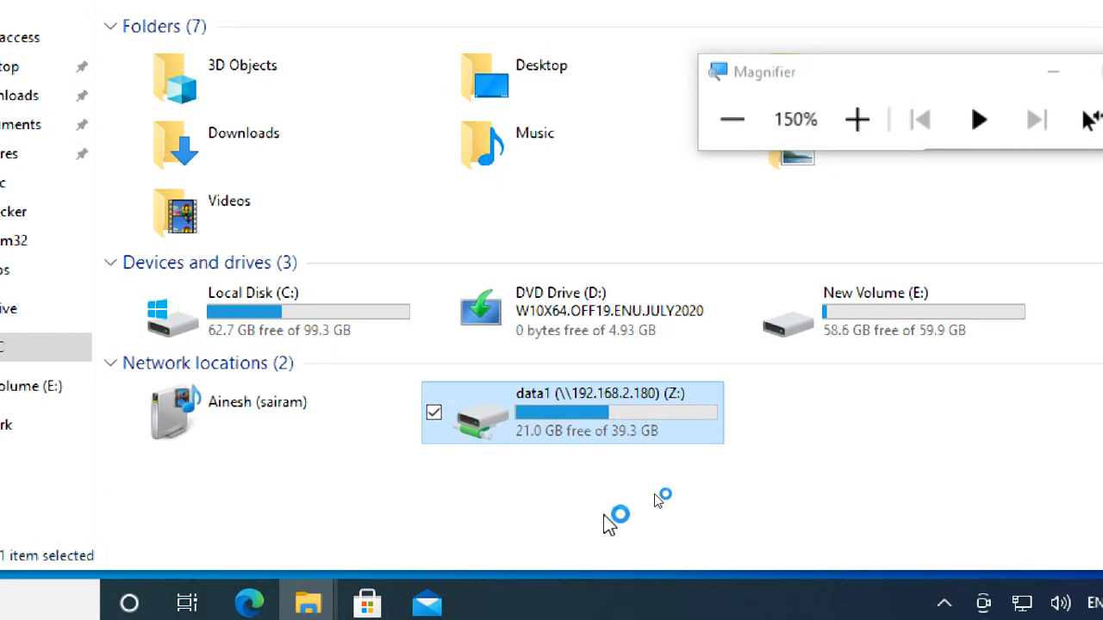
pyautogui.doubleClick(601, 407)
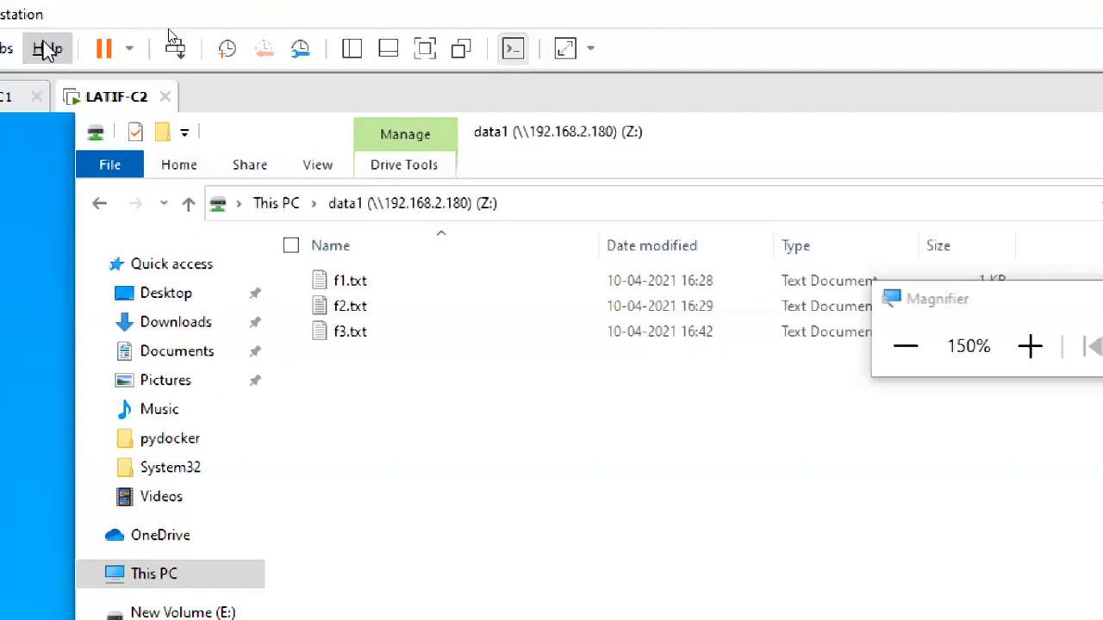
# Step: Open the original data1 folder on CTS2WINC1 to compare its files, and return to the mapped drive on LATIF-C2
pyautogui.click(20, 102)
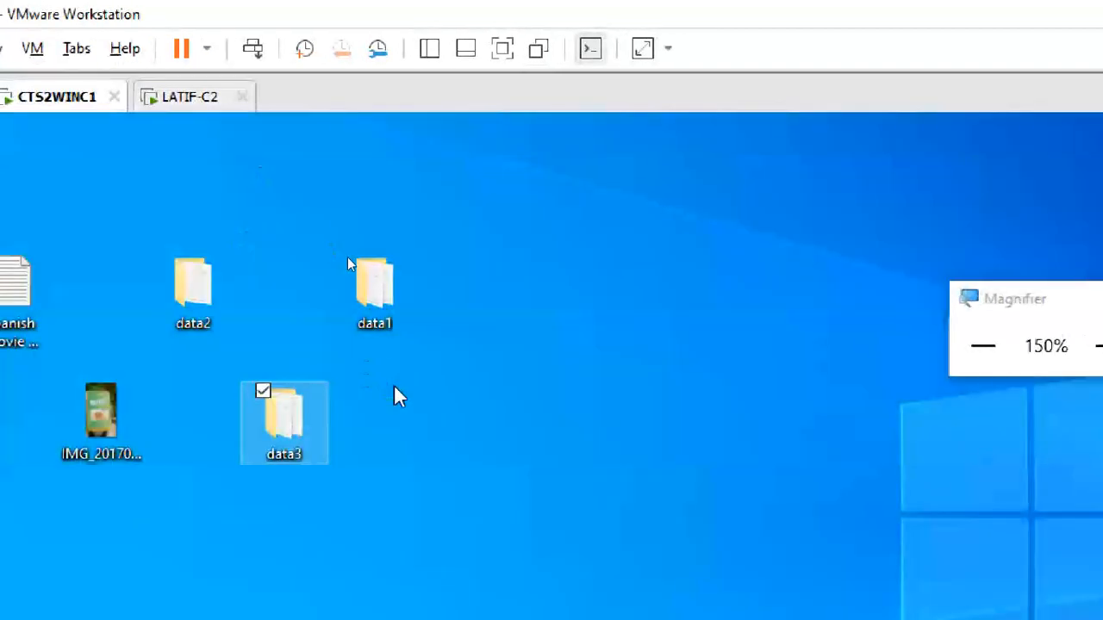
pyautogui.click(386, 312)
pyautogui.press('Return')
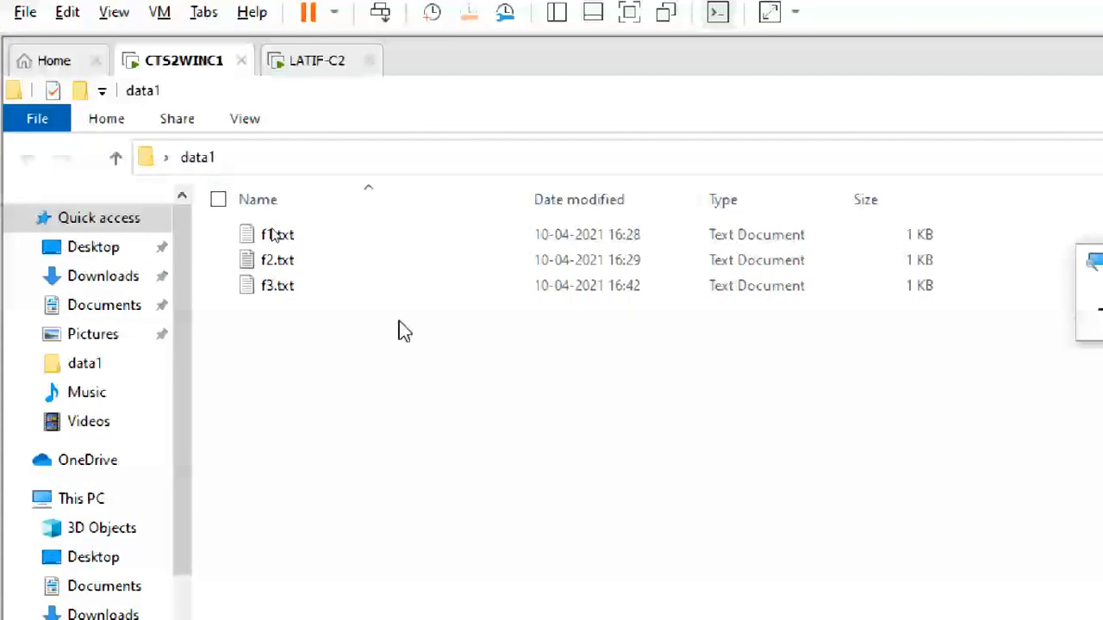
pyautogui.click(295, 68)
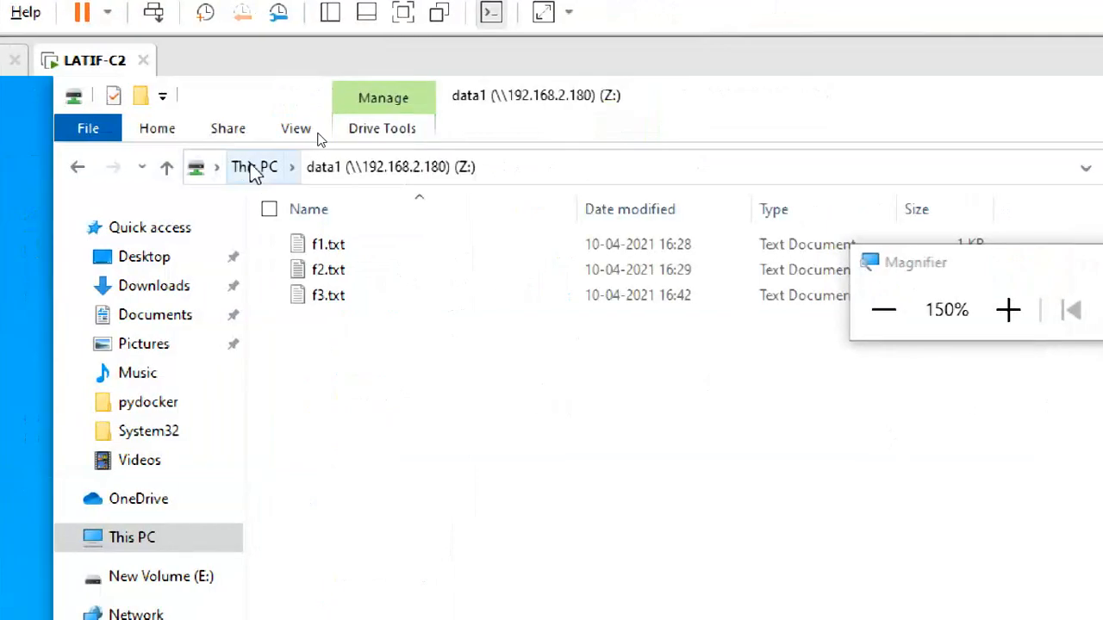
# Step: Reopen the mapped data1 (Z:) drive from This PC and copy docker cmd.txt from the desktop into it
pyautogui.click(255, 170)
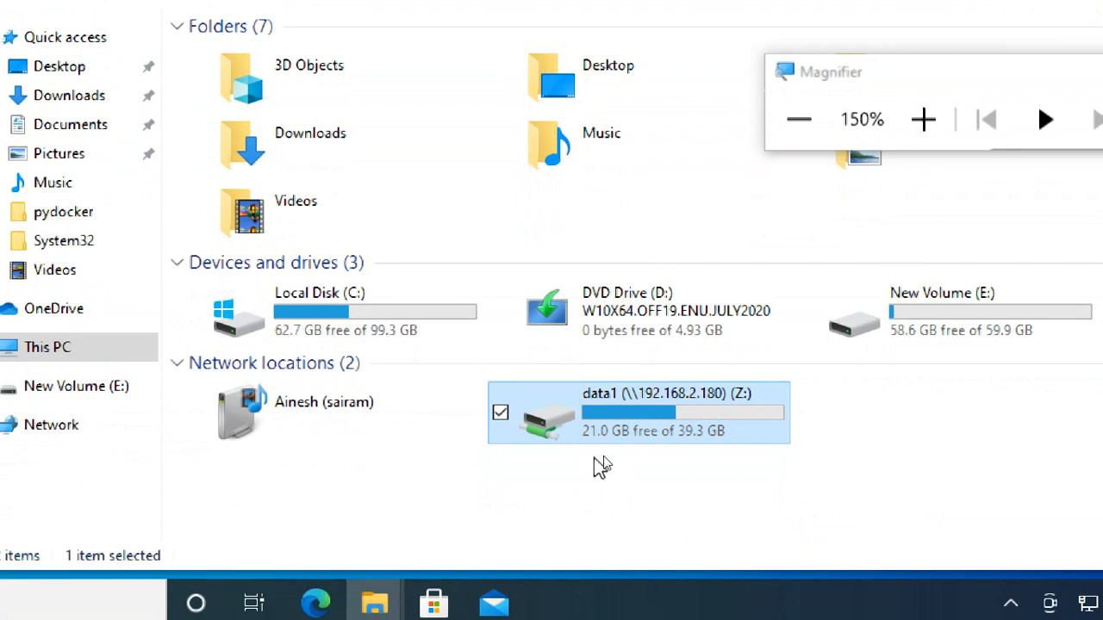
pyautogui.doubleClick(662, 434)
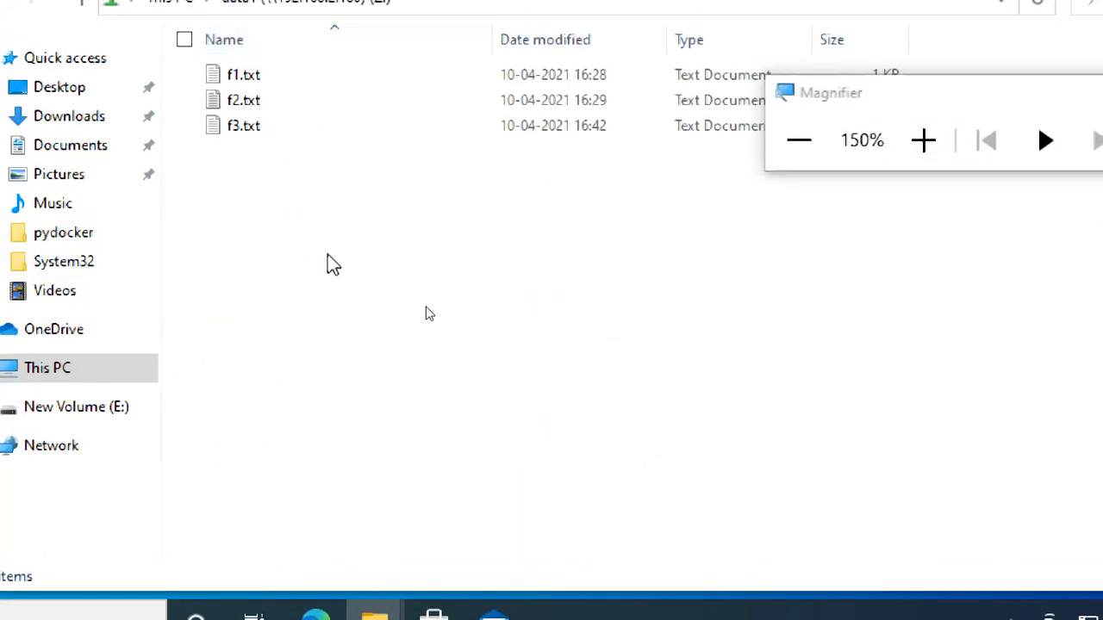
pyautogui.rightClick(287, 163)
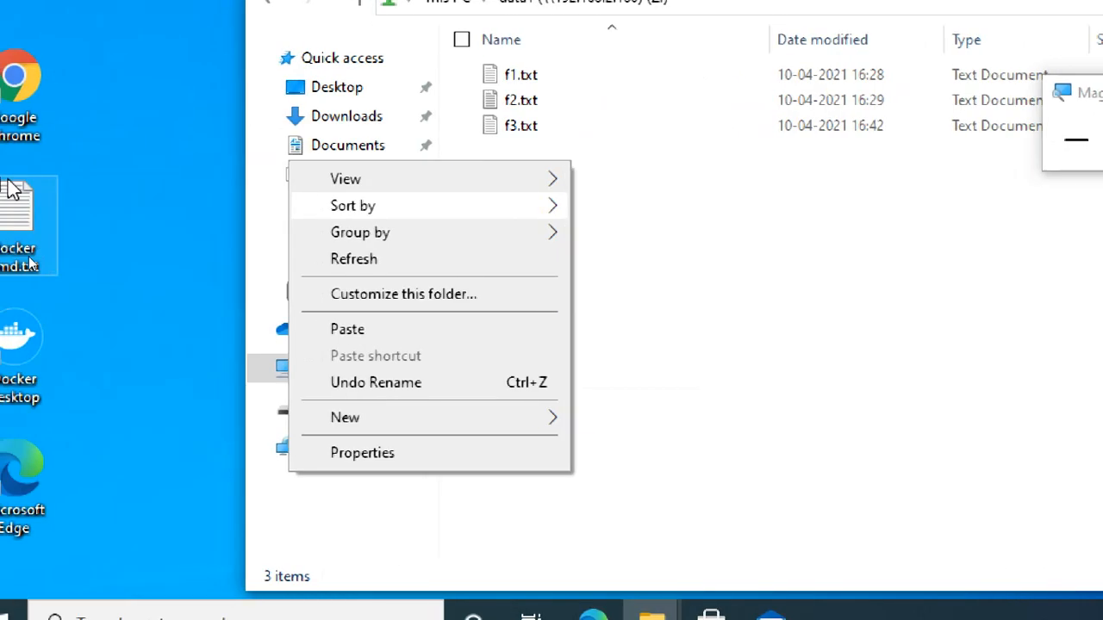
pyautogui.click(34, 215)
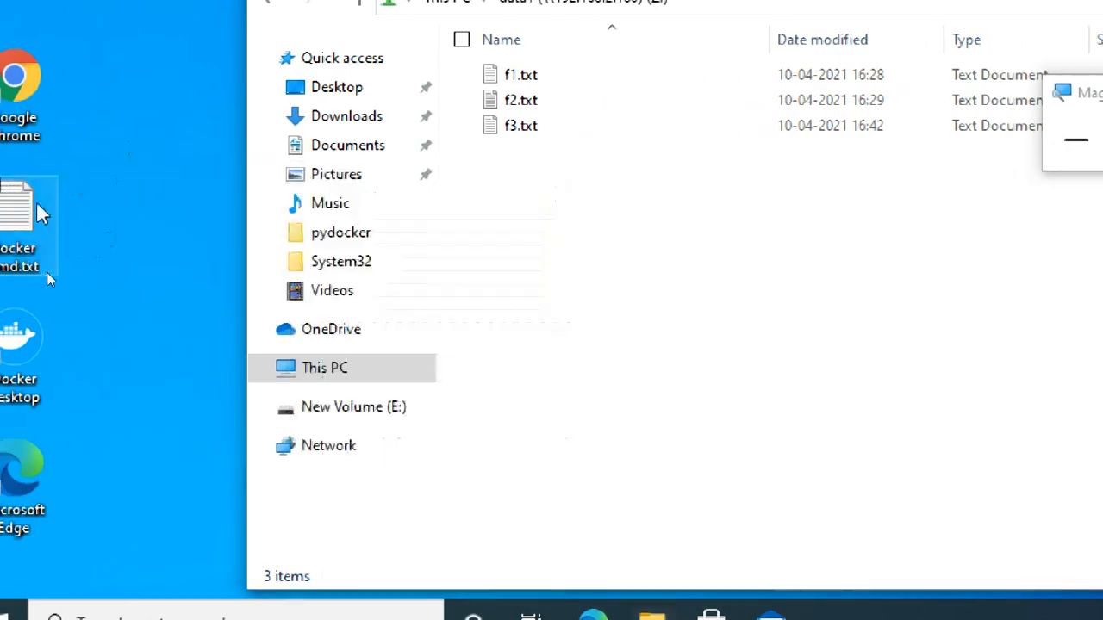
pyautogui.moveTo(35, 215); pyautogui.dragTo(588, 200)
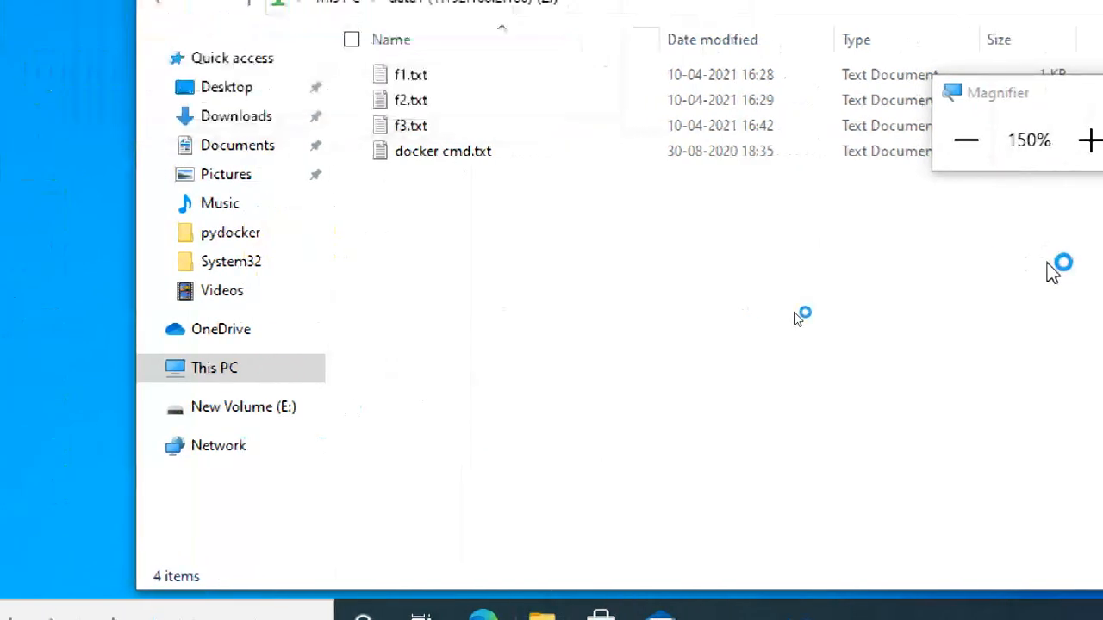
pyautogui.click(548, 220)
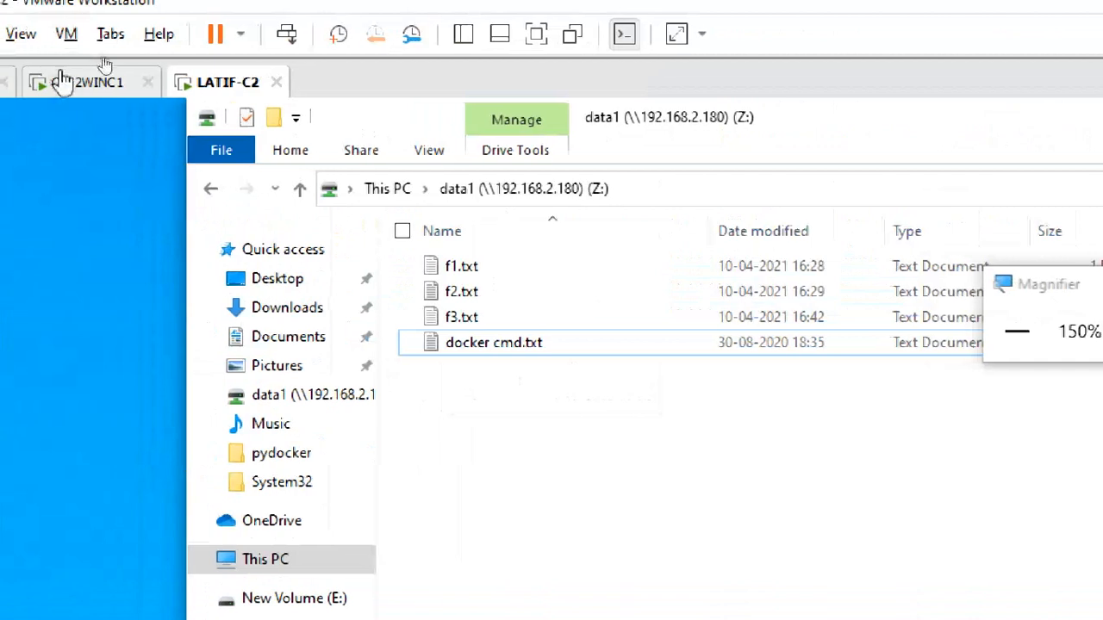
# Step: Check for docker cmd.txt in the original data1 folder on CTS2WINC1, and return to LATIF-C2
pyautogui.click(42, 19)
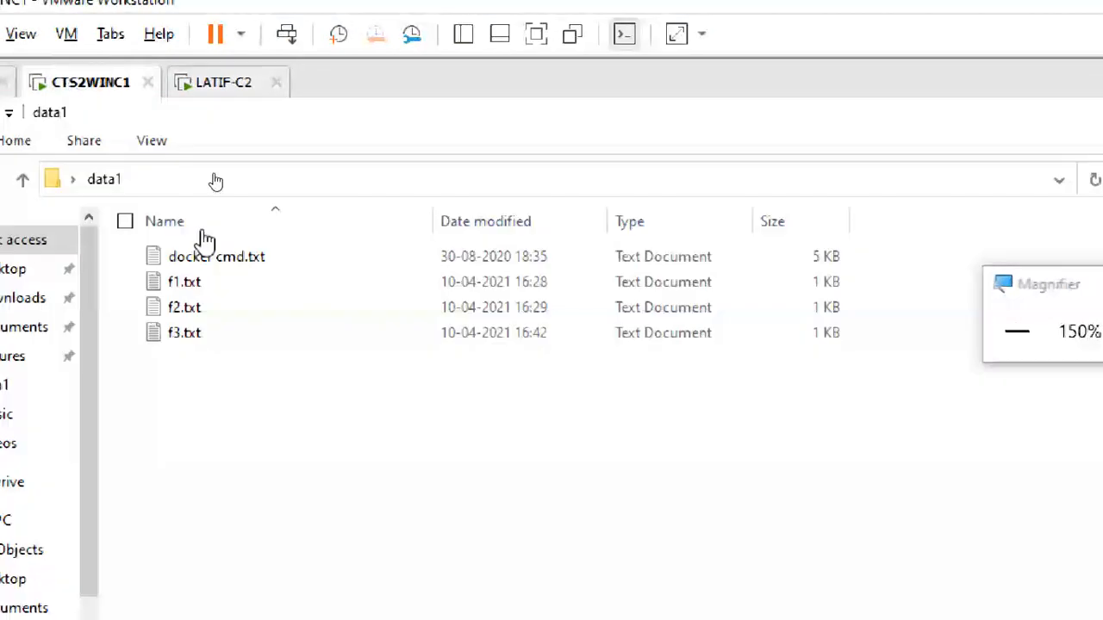
pyautogui.click(248, 264)
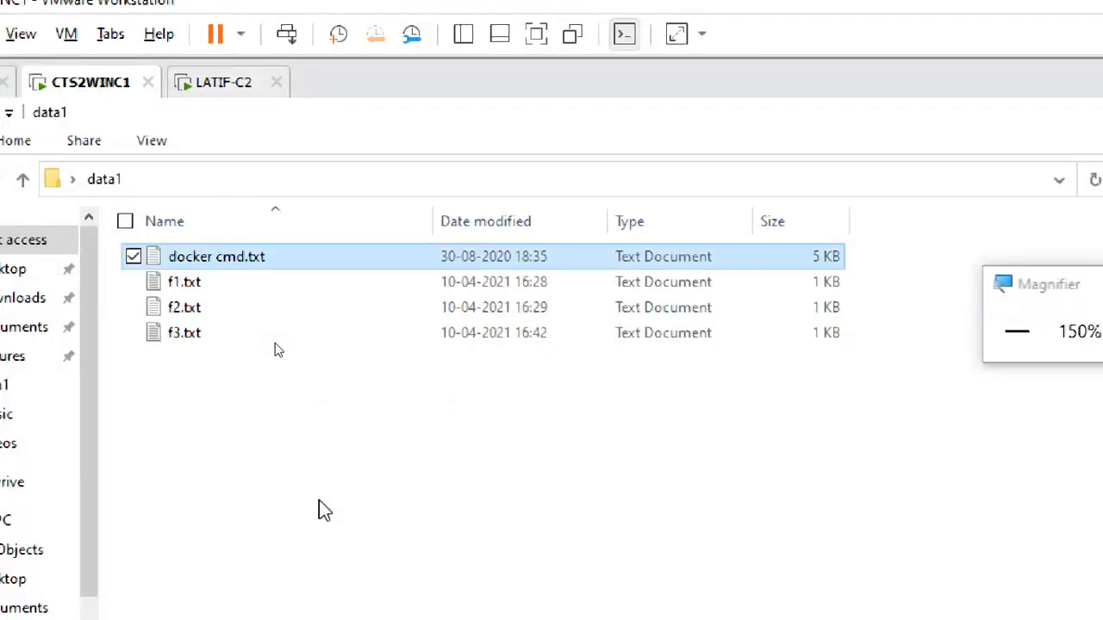
pyautogui.click(226, 82)
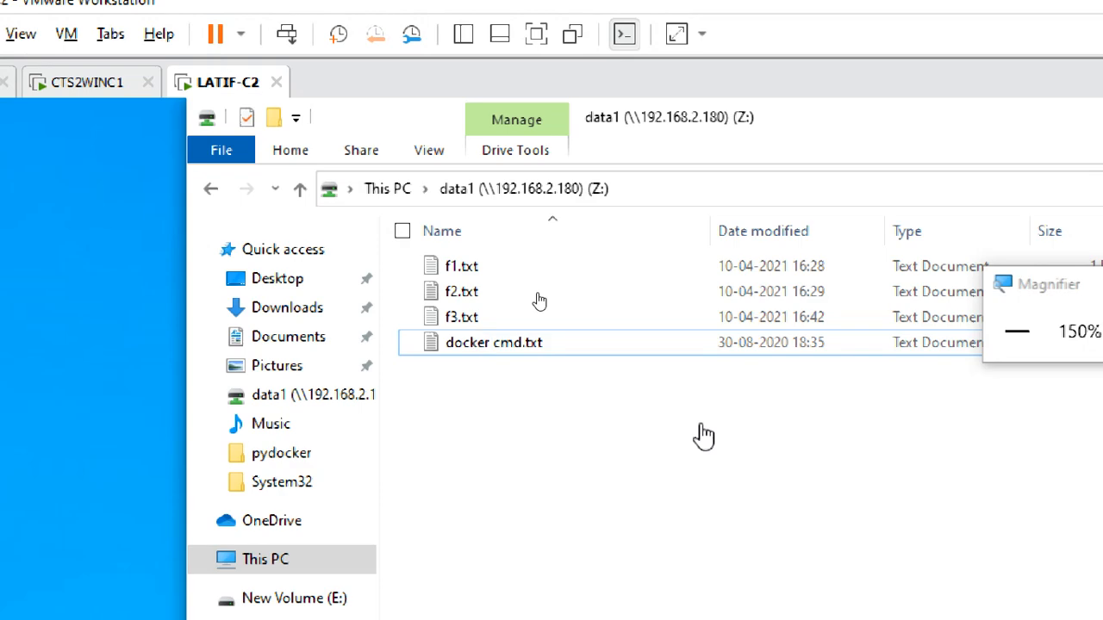
# Step: Reduce the magnification to 100% and compare the local drives with the mapped data1 (Z:) drive in This PC
pyautogui.click(795, 333)
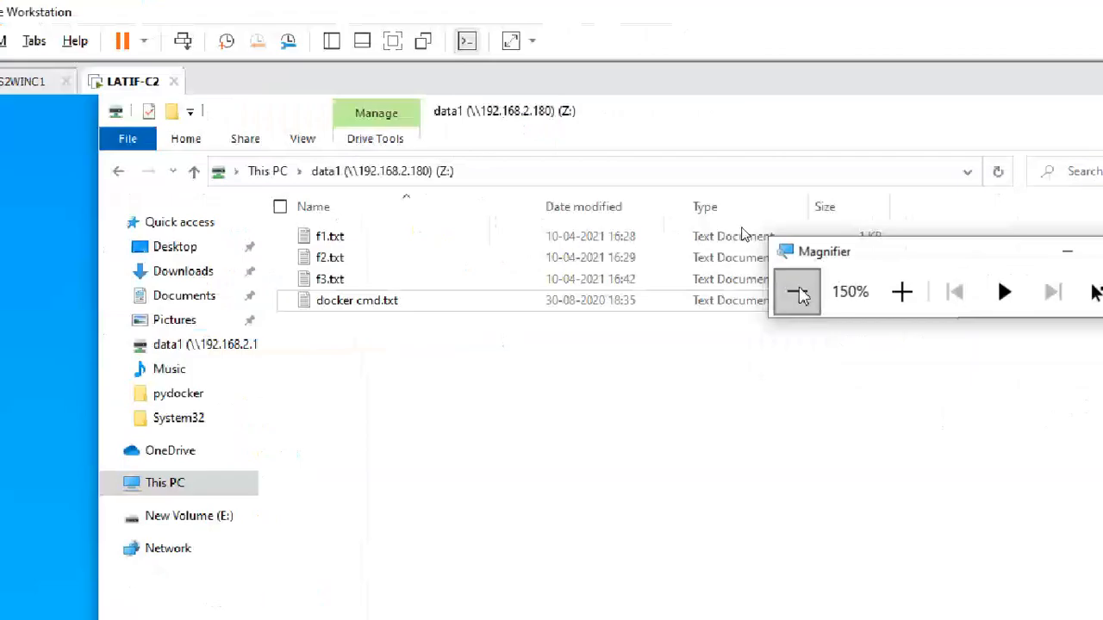
pyautogui.click(797, 292)
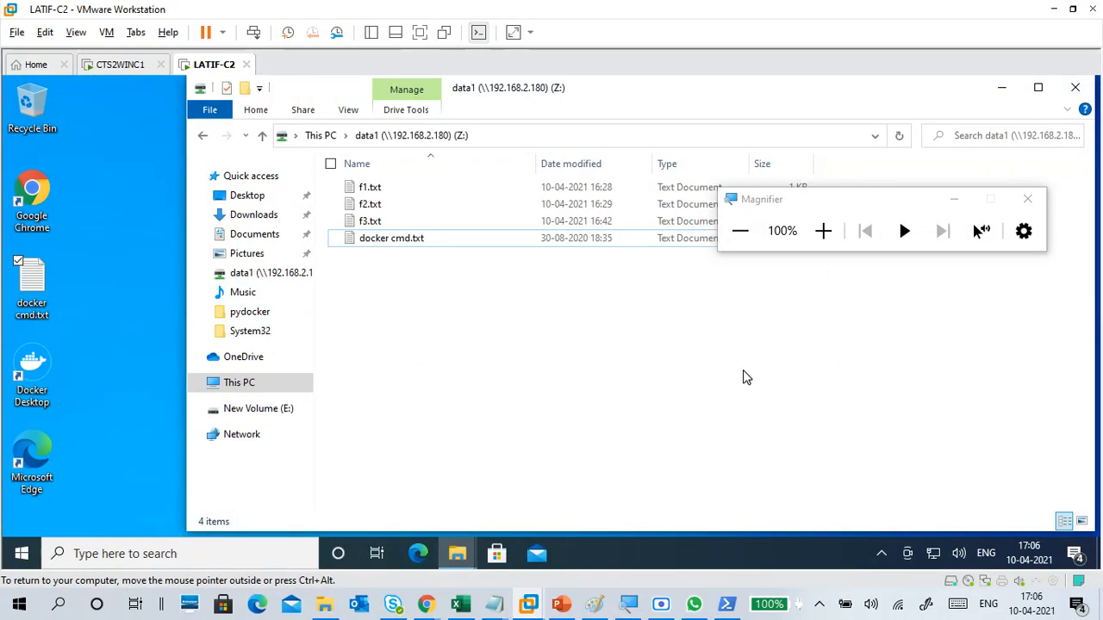
pyautogui.click(244, 385)
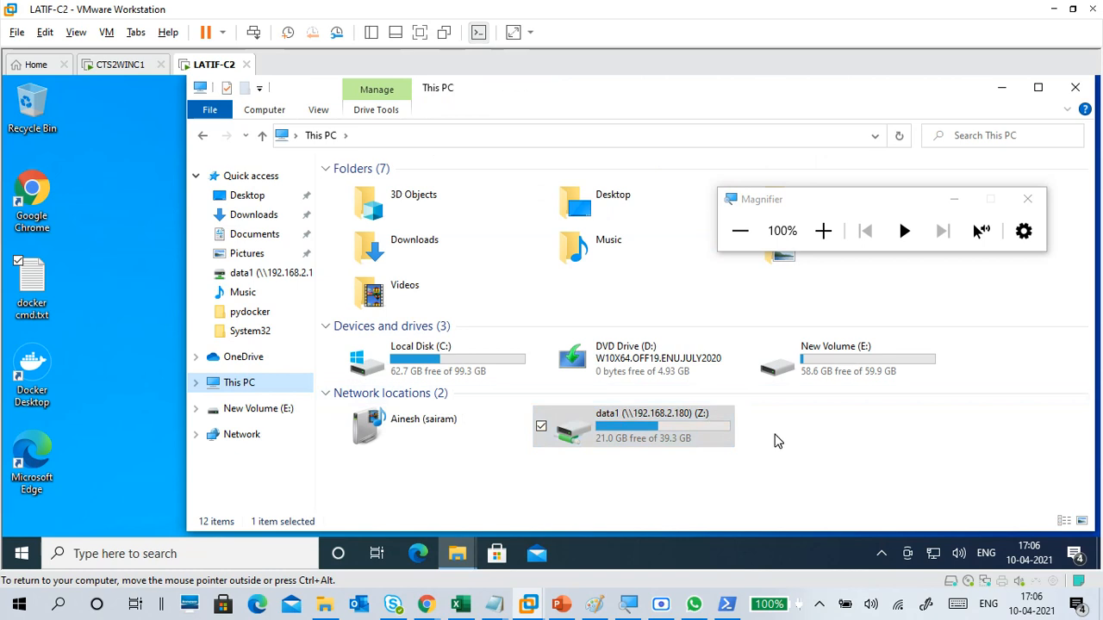
pyautogui.click(778, 441)
pyautogui.click(510, 362)
pyautogui.click(772, 369)
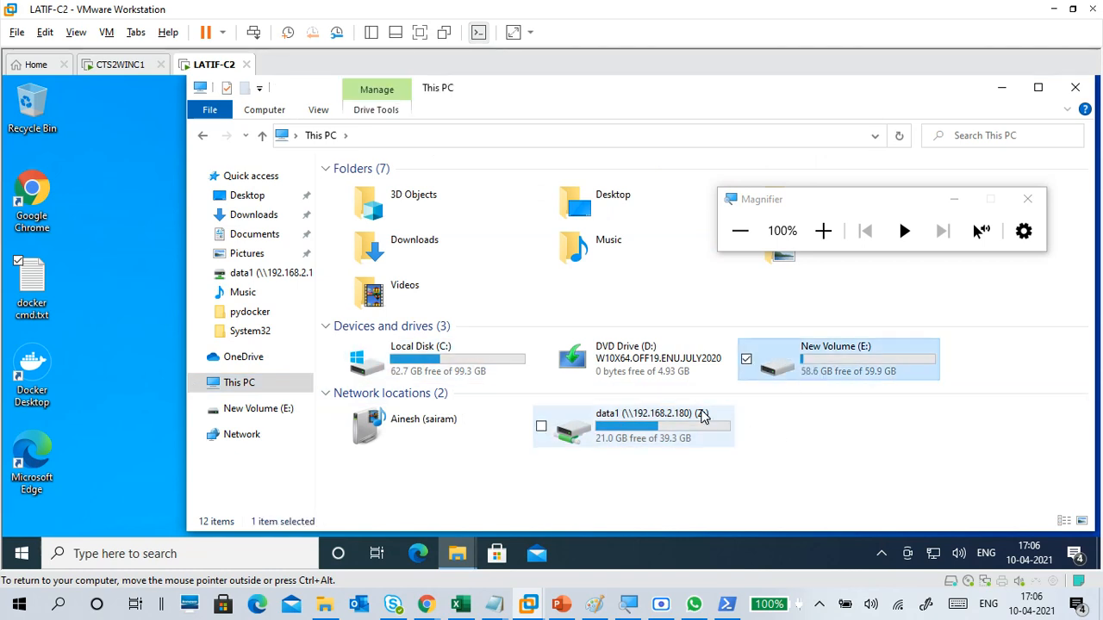
pyautogui.click(702, 416)
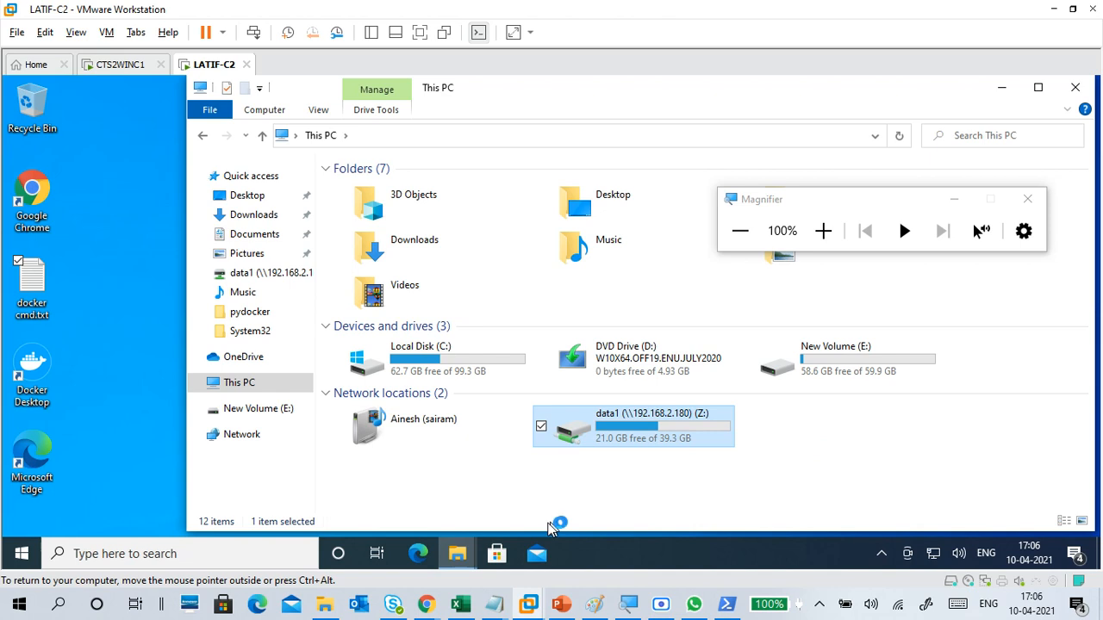
# Step: Switch to the Notepad notes and add the heading "Map Network Drive" with a "pc2" line below it
pyautogui.moveTo(494, 603)
pyautogui.click(526, 580)
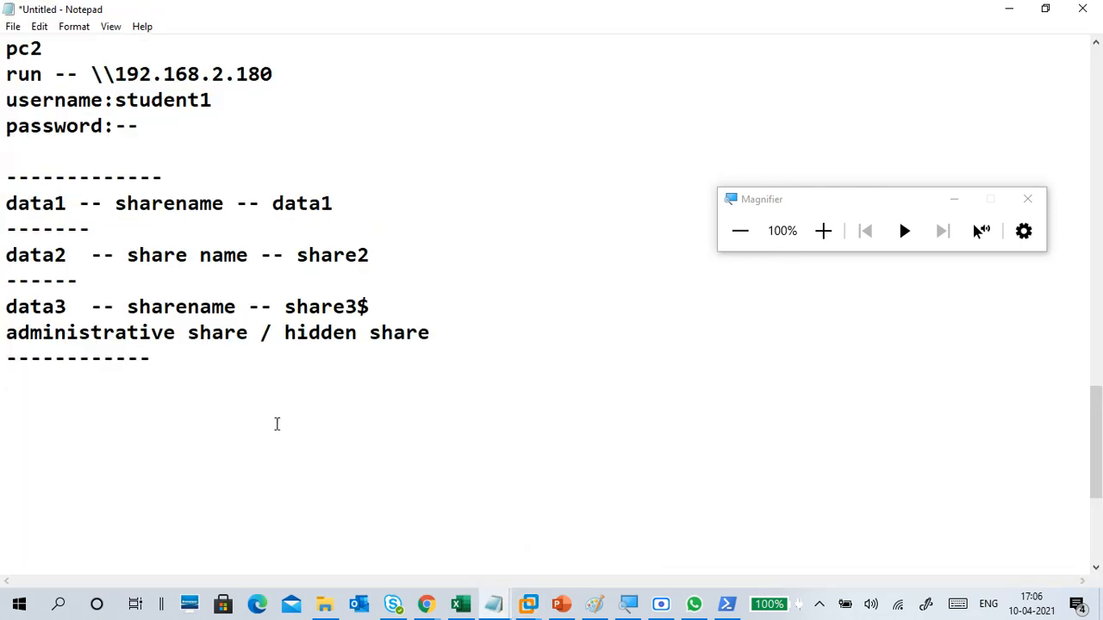
pyautogui.write('Map Network Drive')
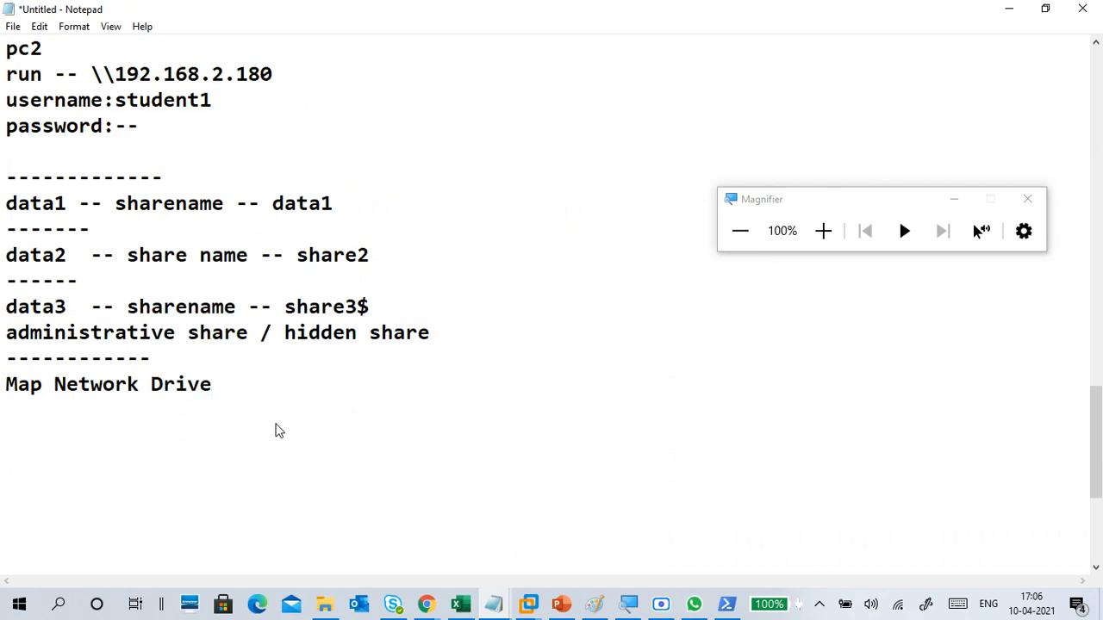
pyautogui.press('Return')
pyautogui.press('Return')
pyautogui.write('pc2')
pyautogui.press('Return')
pyautogui.press('Return')
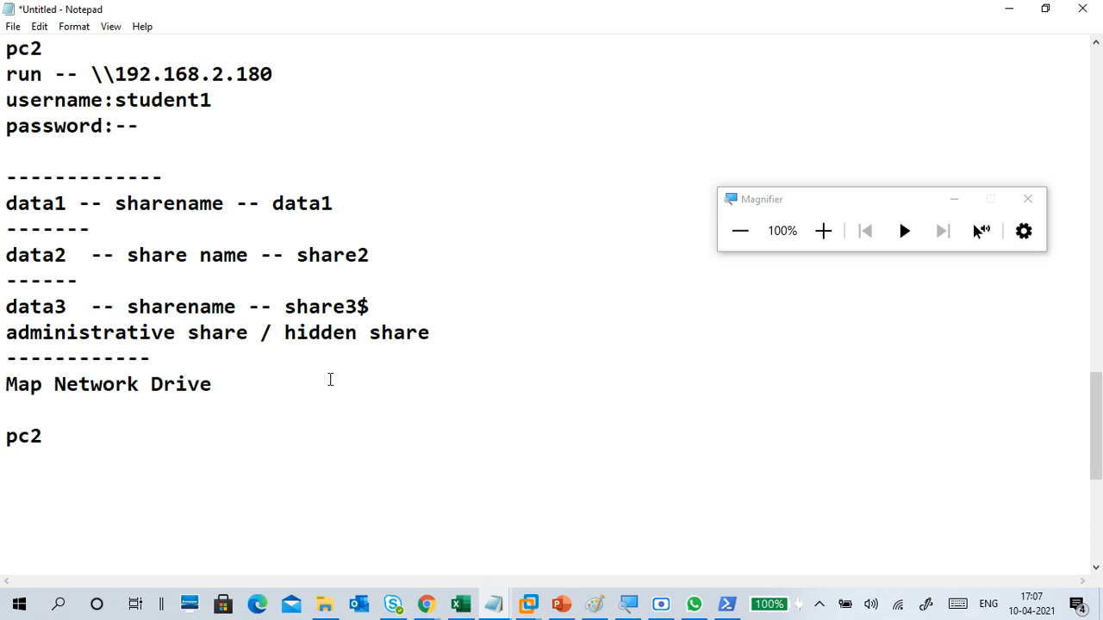
# Step: Add the network path \\192.168.2.180 below the pc2 line, followed by a blank line
pyautogui.scroll(-2, 186, 364)
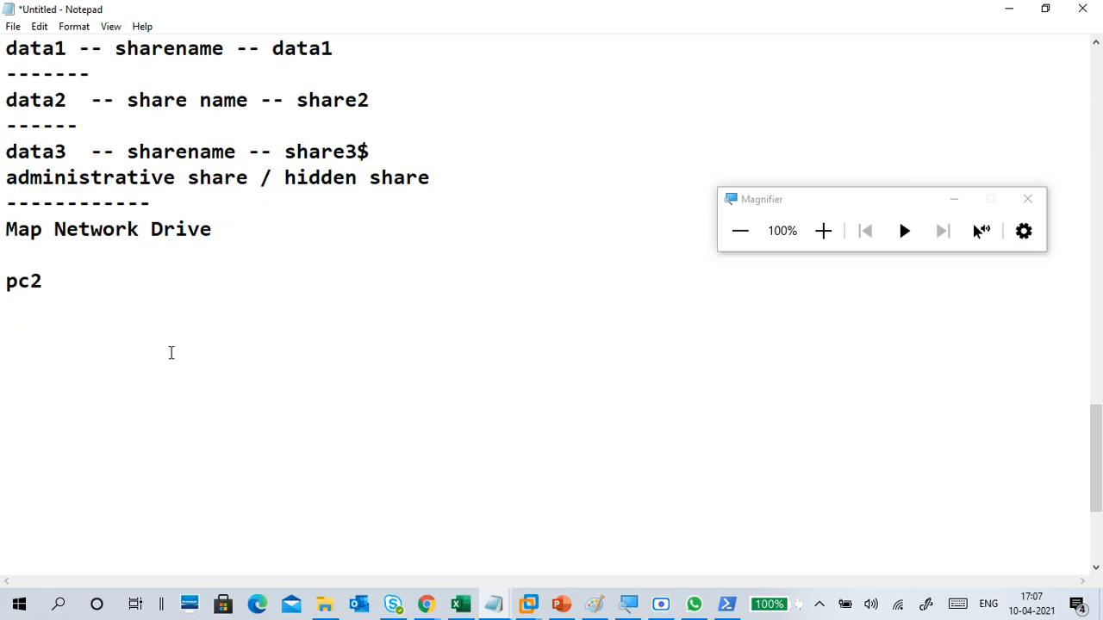
pyautogui.write('\\\\192.168')
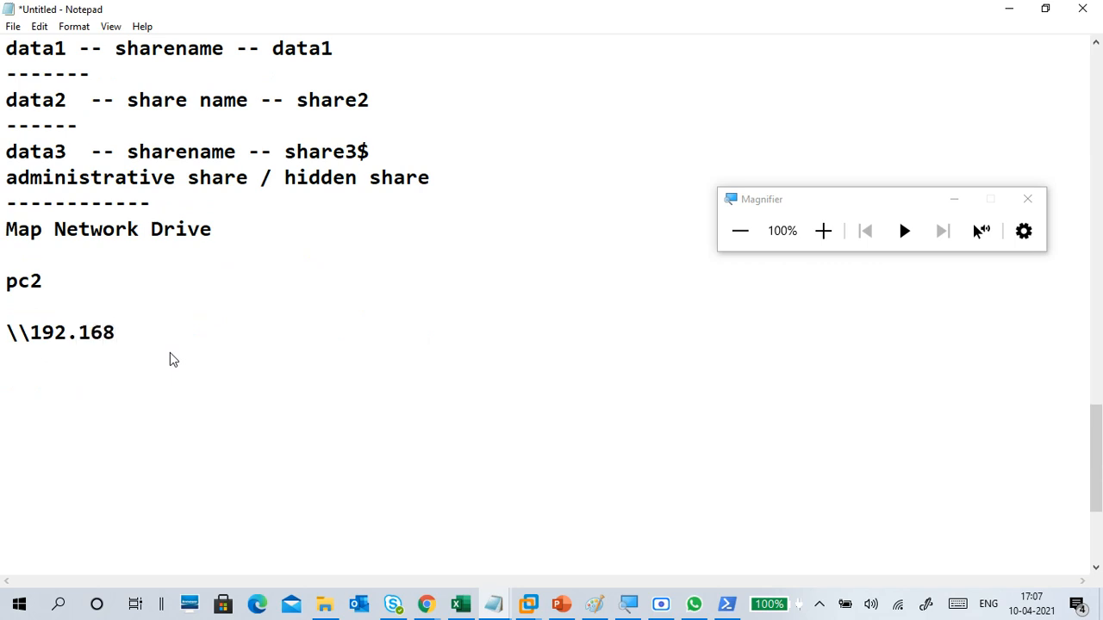
pyautogui.write('.2.180')
pyautogui.press('Return')
pyautogui.press('Return')
# Step: Write the mapping instruction "data1 --rt map network drive --Z: apply/ok" below the network path
pyautogui.write('data1')
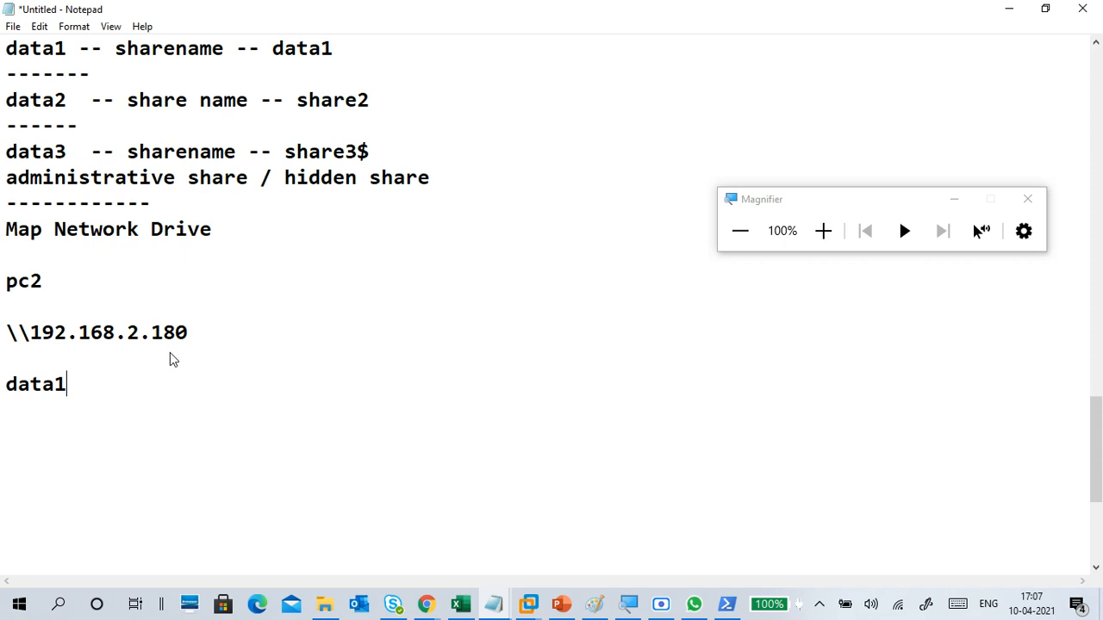
pyautogui.write('--rt map network driv')
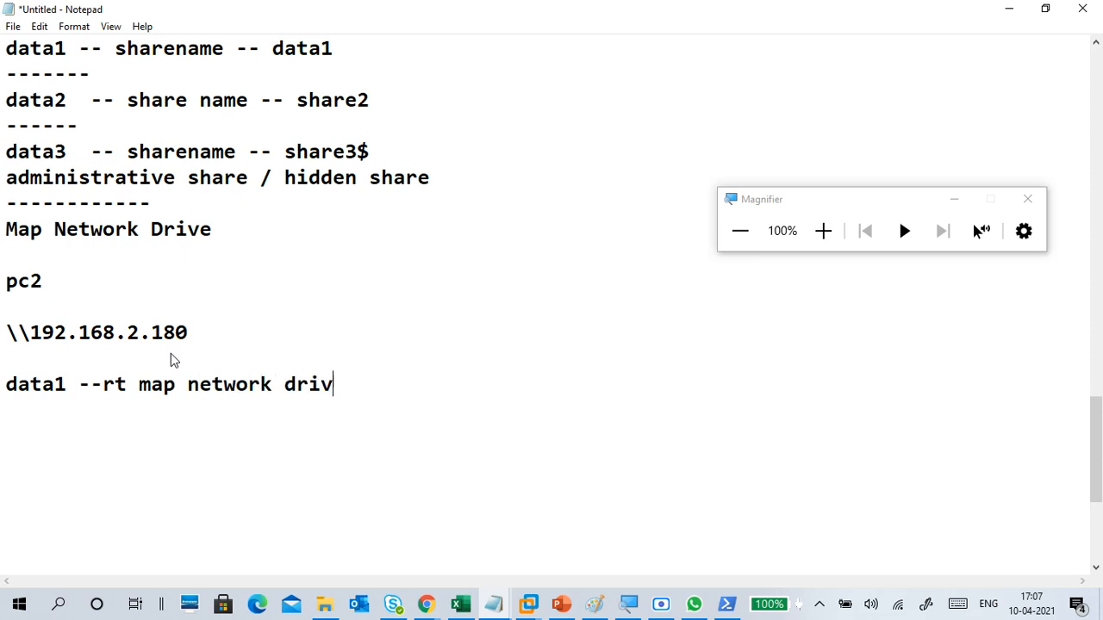
pyautogui.write('e ')
pyautogui.write('--Z')
pyautogui.write(':  ok')
pyautogui.press('BackSpace')
pyautogui.press('BackSpace')
pyautogui.write('appl')
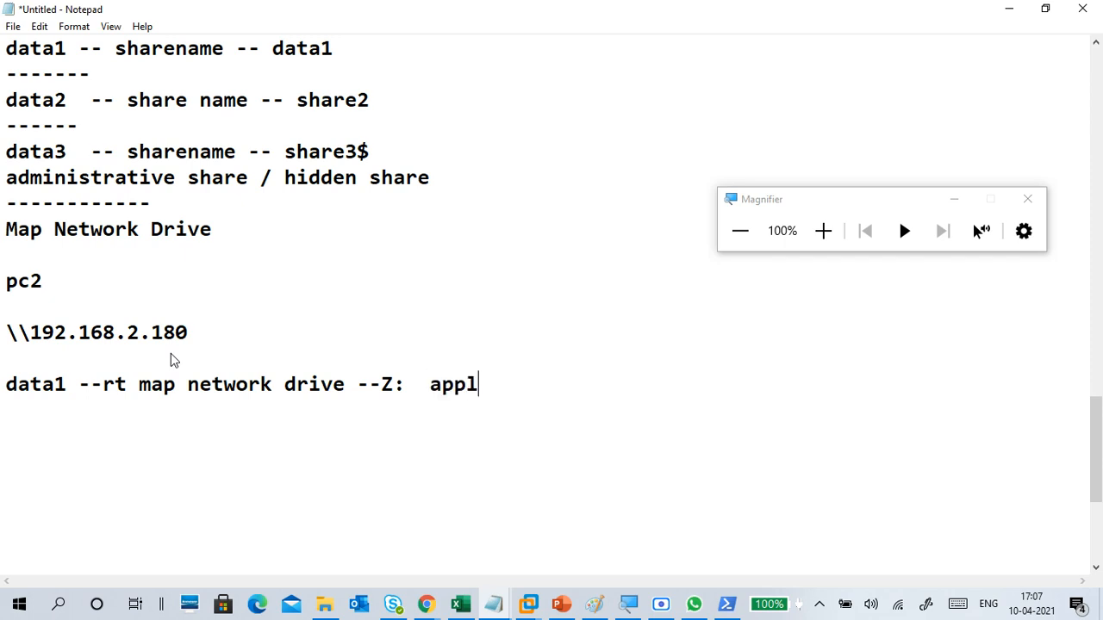
pyautogui.write('uy/ok')
pyautogui.press('Return')
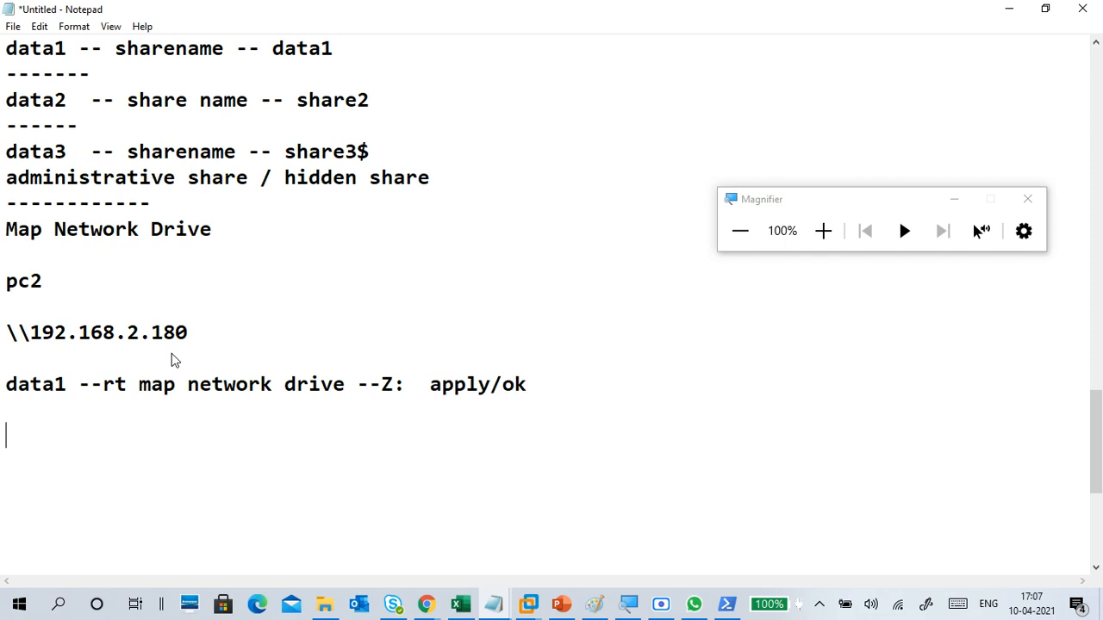
pyautogui.press('Return')
# Step: Add the drive list line "This PC: c: d: e: z:" below the mapping instruction
pyautogui.write('This PC')
pyautogui.press('BackSpace')
pyautogui.write(':')
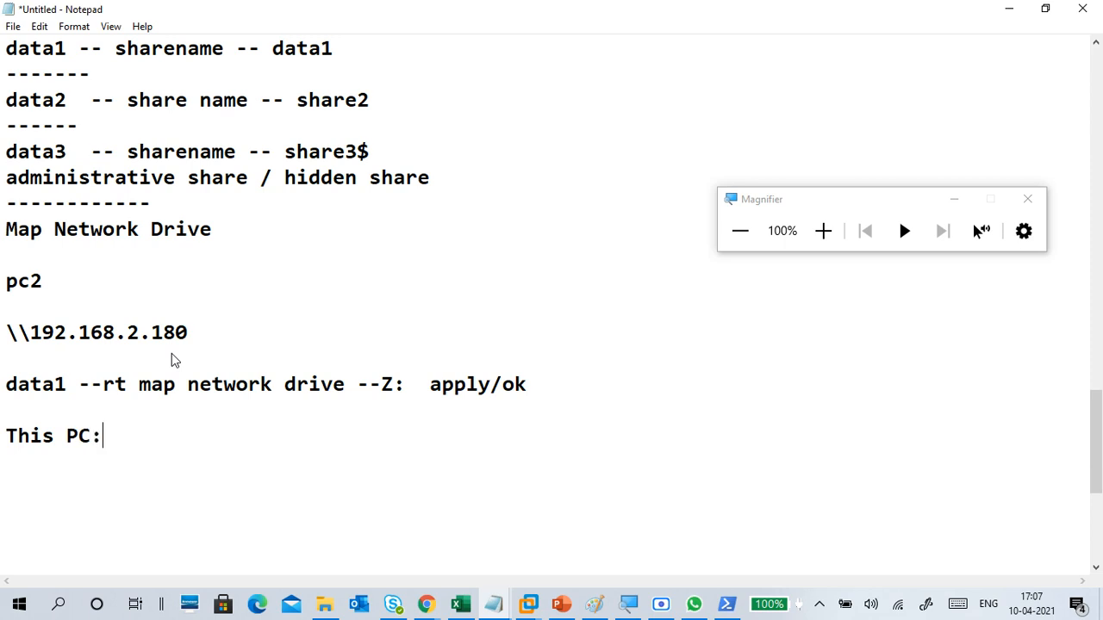
pyautogui.write(' c:  d: e:  z:')
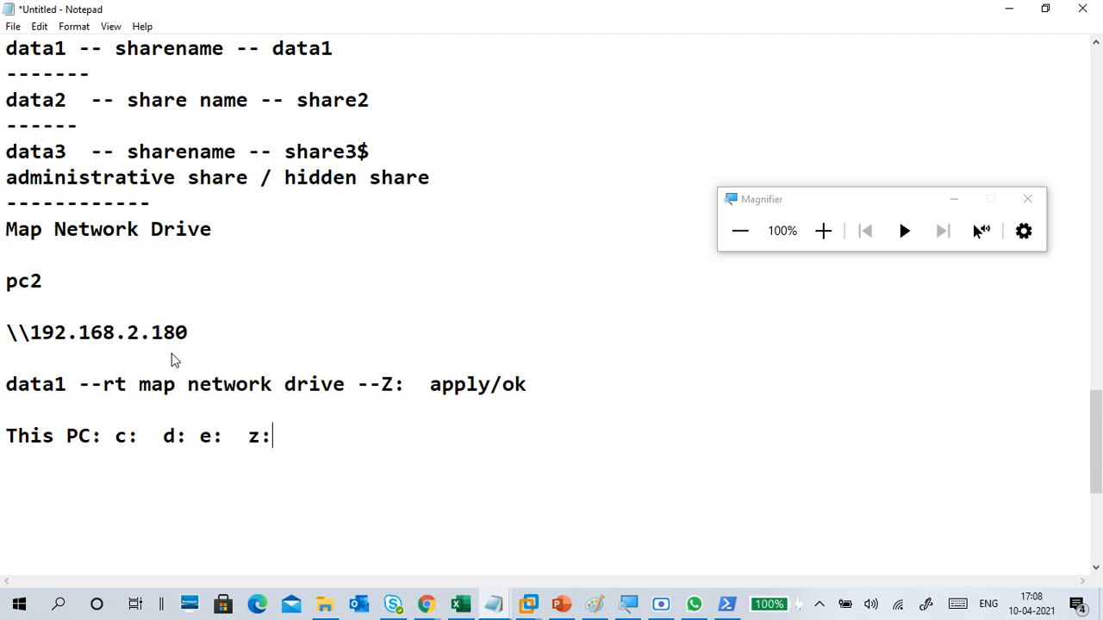
pyautogui.write('data')
# Step: Append "data1(\\192.168.2.180\data1)" after z: in the drive list line
pyautogui.press('Home')
pyautogui.write('1')
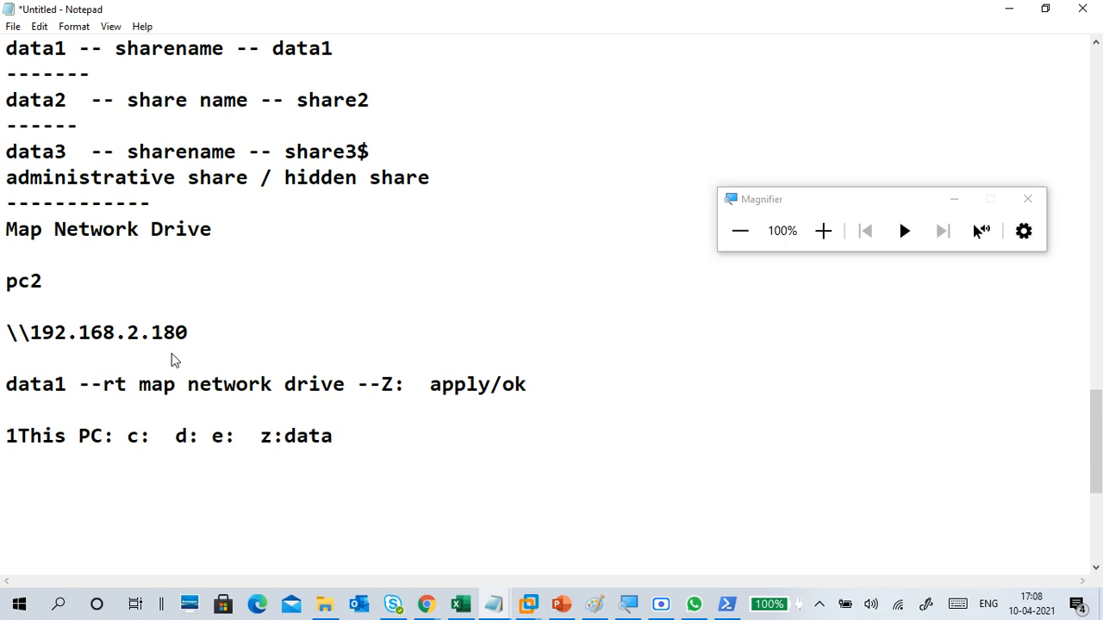
pyautogui.press('BackSpace')
pyautogui.click(325, 436)
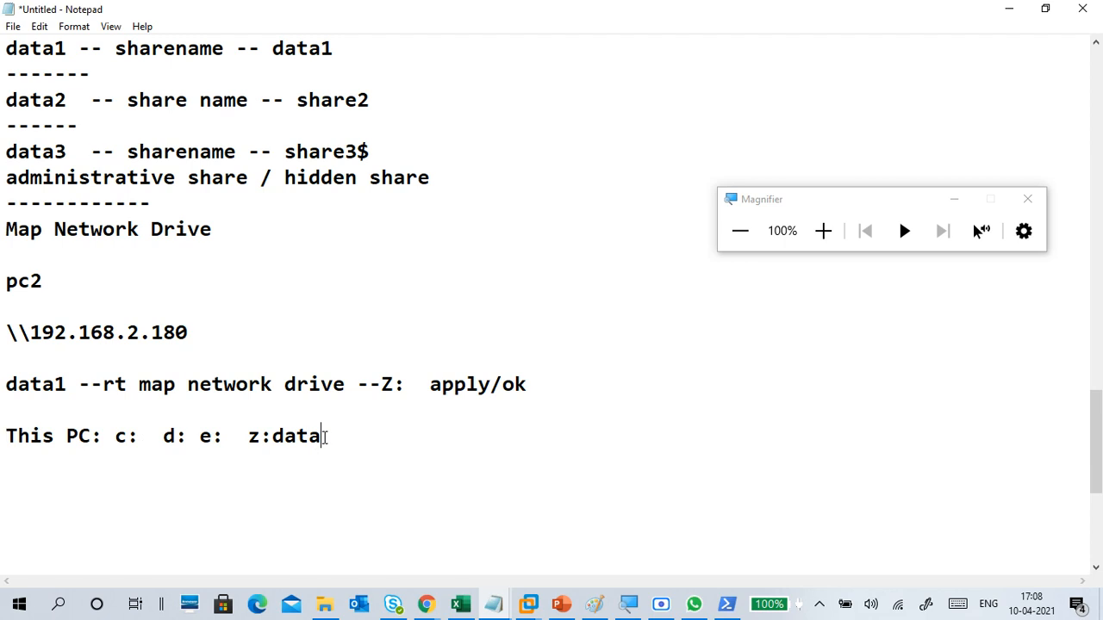
pyautogui.write('1(\\\\192.168.2.180')
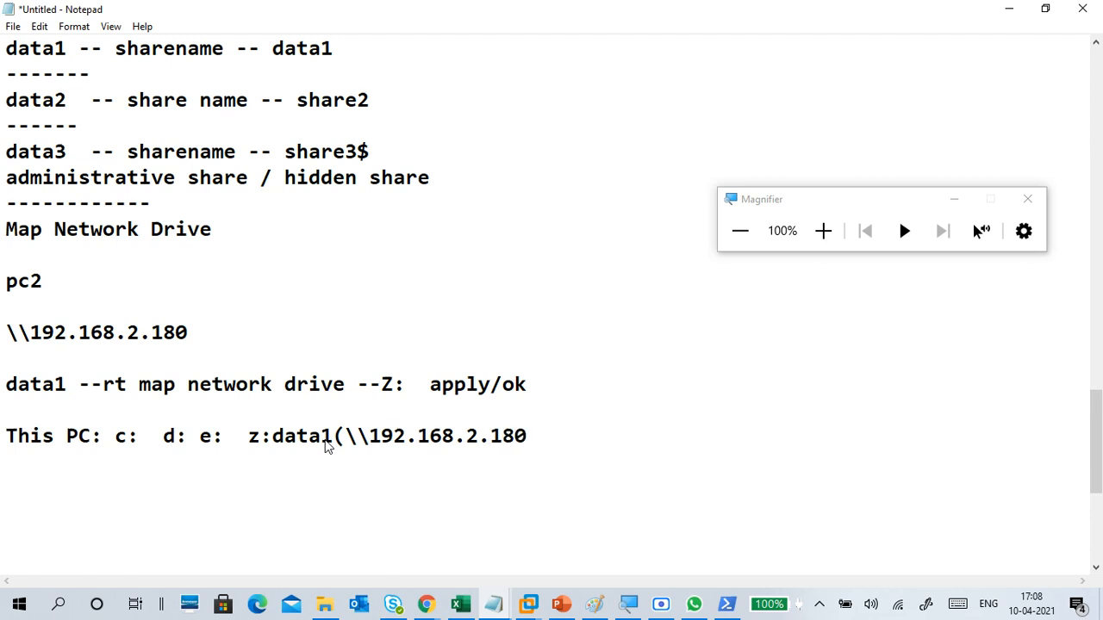
pyautogui.write('ta1')
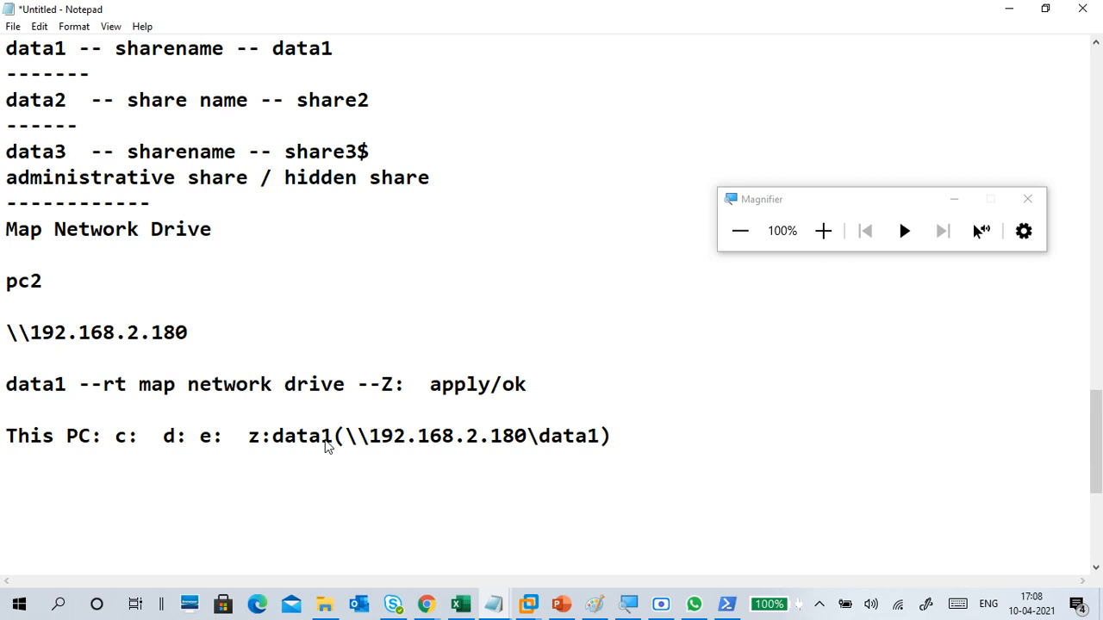
# Step: Check how the mapped drive is labelled in This PC on LATIF-C2, and return to the Notepad notes
pyautogui.moveTo(507, 585)
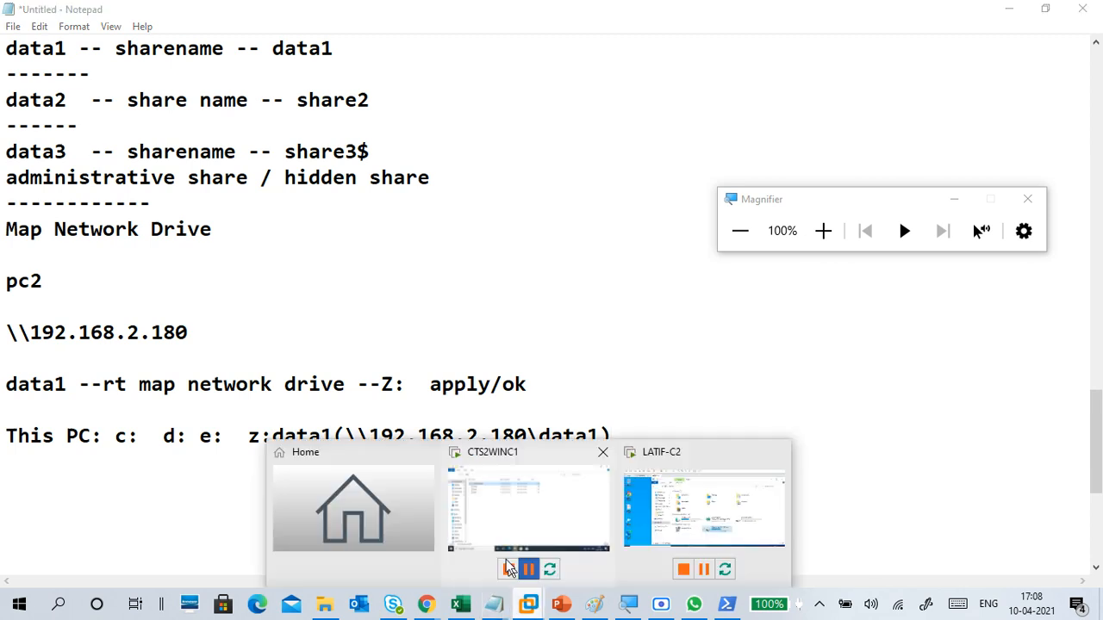
pyautogui.click(642, 515)
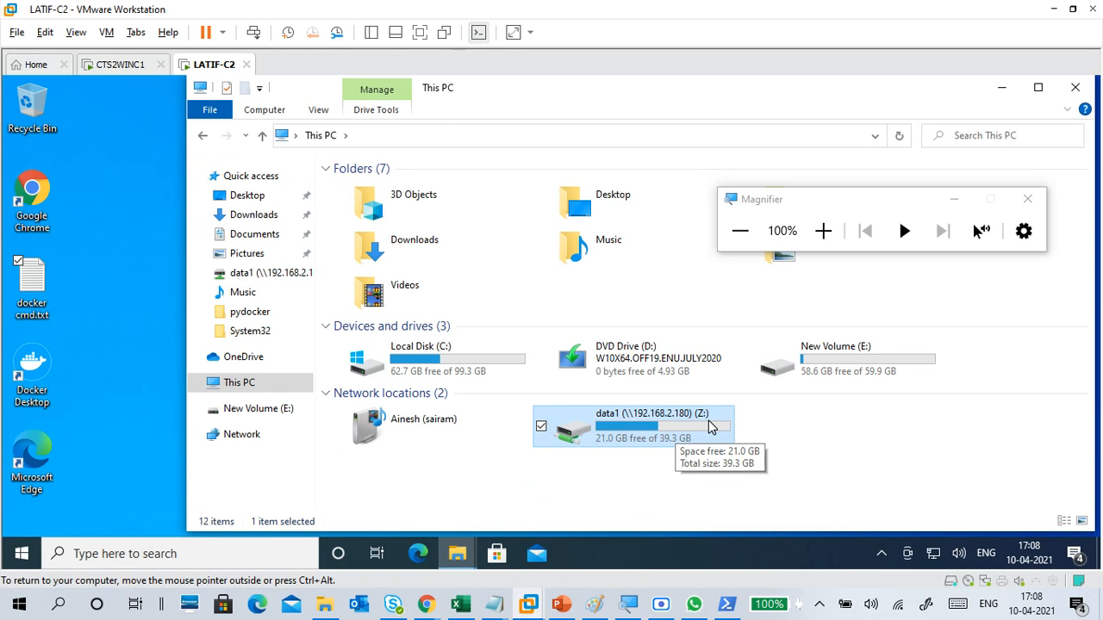
pyautogui.click(1050, 9)
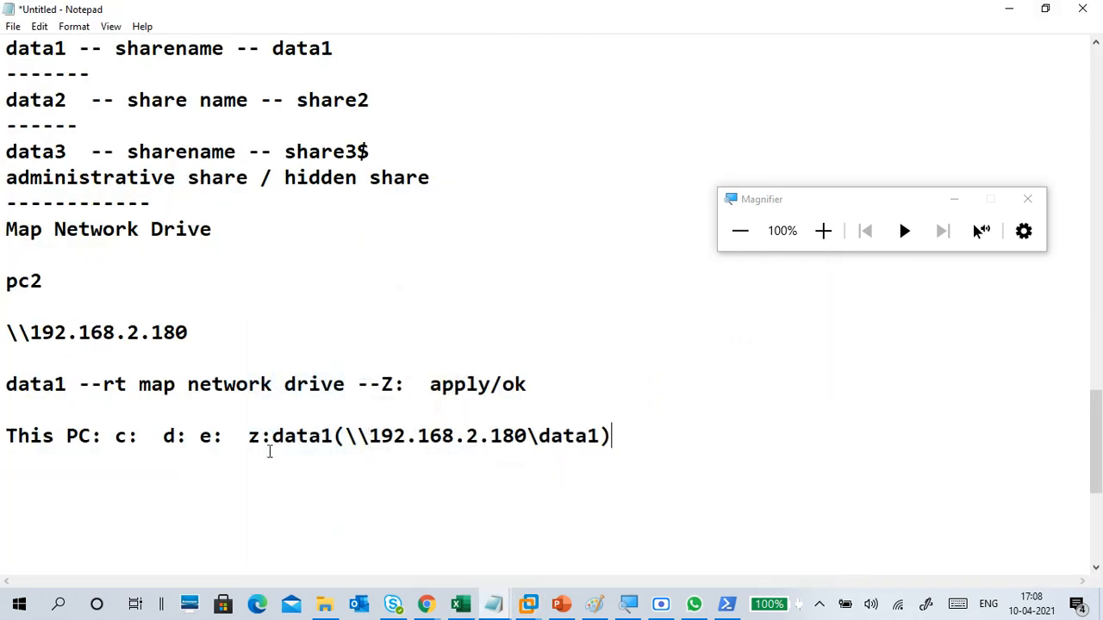
# Step: Rewrite the mapped drive entry as "data1(\\192.168.2.180)Z:" and move it to its own line below This PC
pyautogui.press('BackSpace')
pyautogui.press('BackSpace')
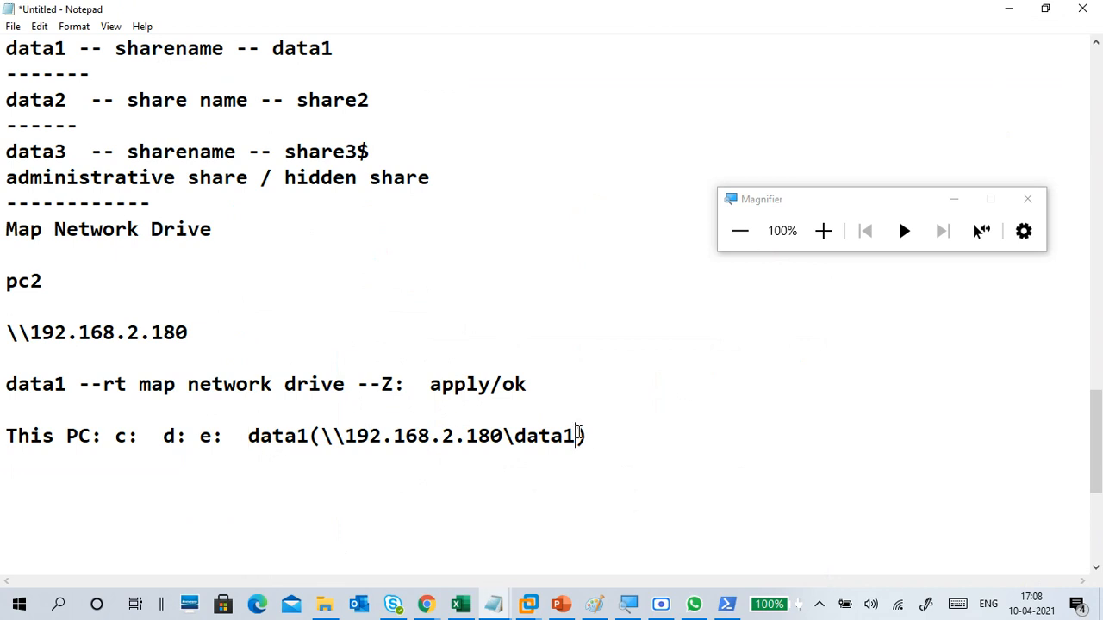
pyautogui.press('BackSpace')
pyautogui.press('BackSpace')
pyautogui.press('BackSpace')
pyautogui.write('Z:')
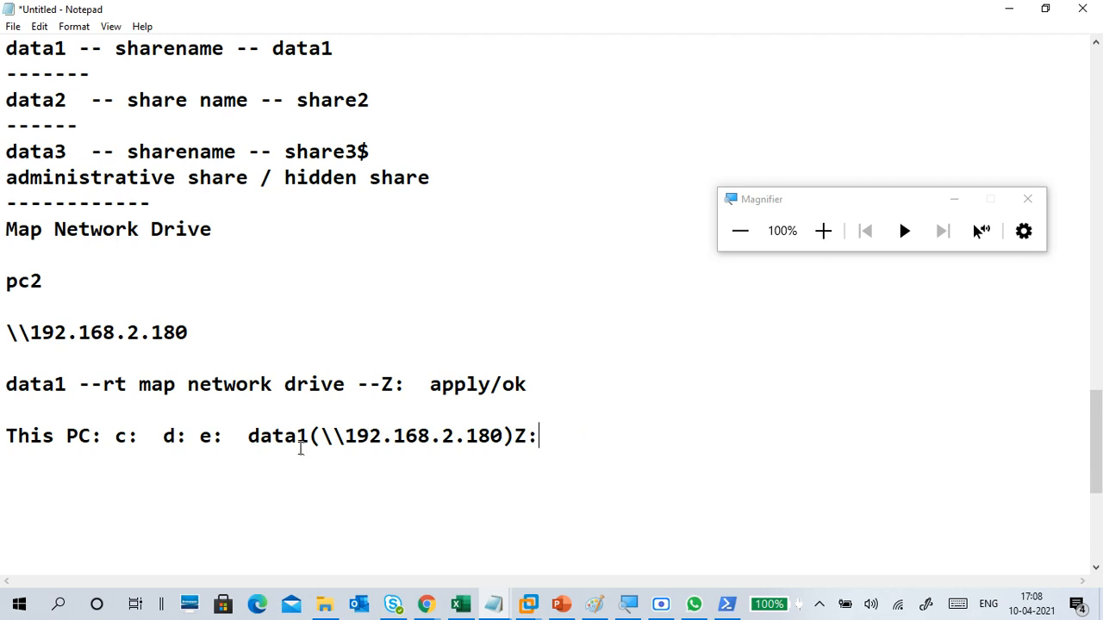
pyautogui.click(250, 436)
pyautogui.press('Return')
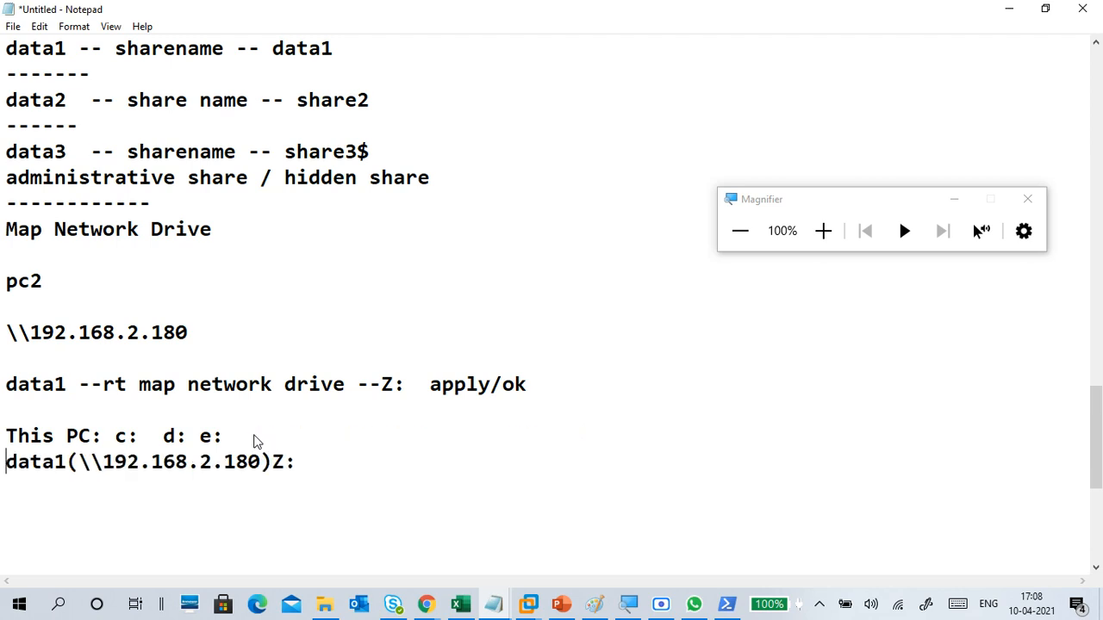
# Step: Put the drive letters c: d: e: on their own line below This PC: and add a dashed separator under the mapped drive entry
pyautogui.click(117, 437)
pyautogui.press('Return')
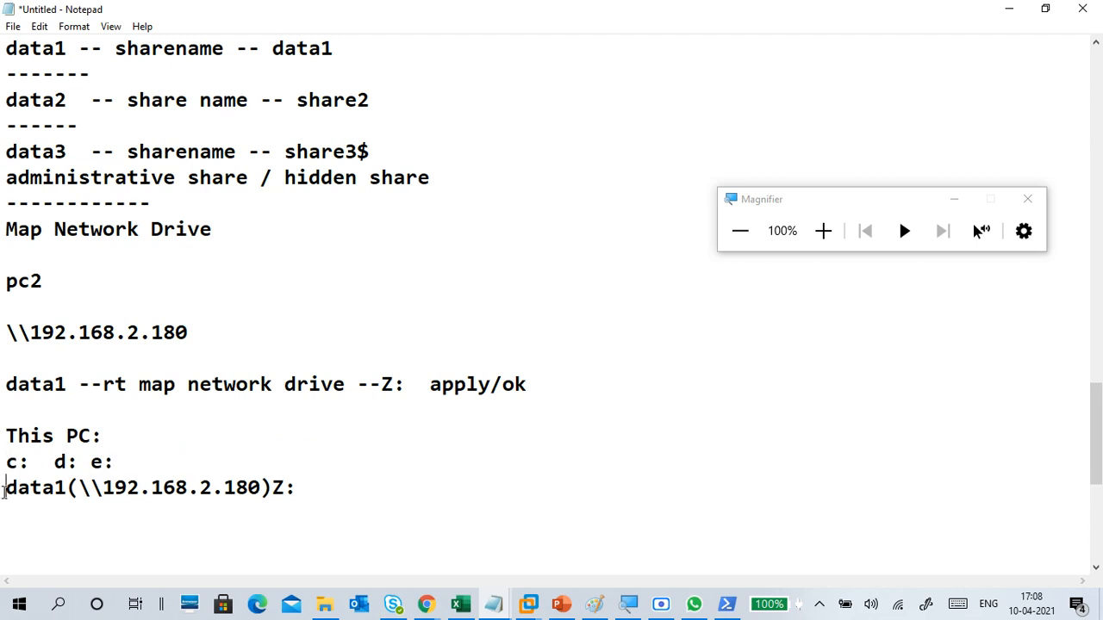
pyautogui.moveTo(302, 489); pyautogui.dragTo(2, 488)
pyautogui.click(14, 519)
pyautogui.write('-------------------------------------')
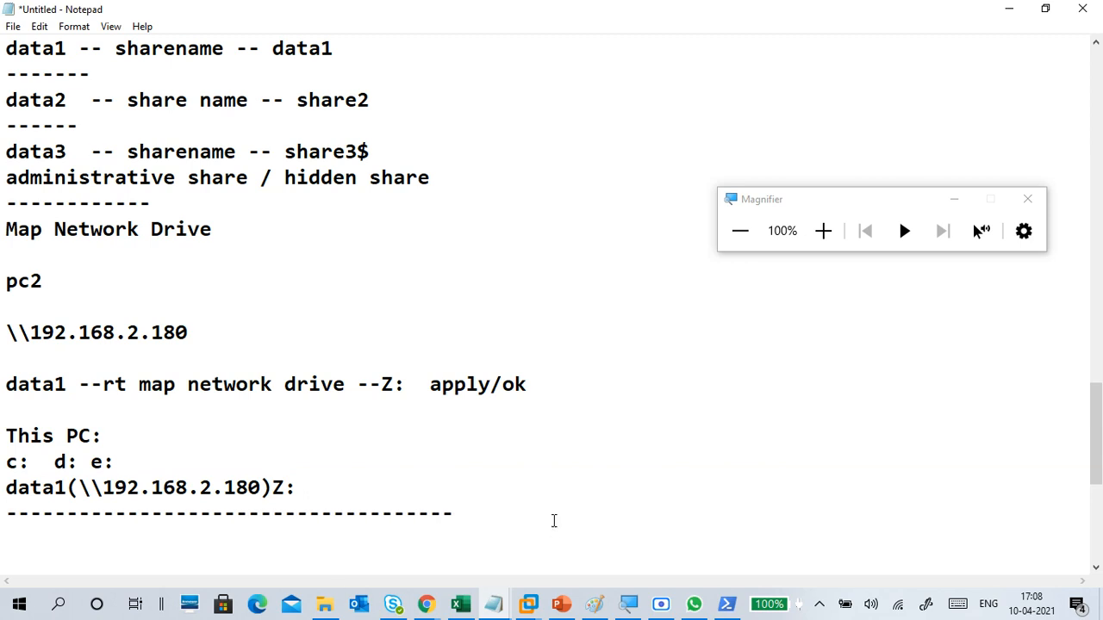
# Step: Switch to the CTS2WINC1 virtual machine in VMware Workstation and close its data1 folder window
pyautogui.moveTo(535, 582)
pyautogui.click(522, 517)
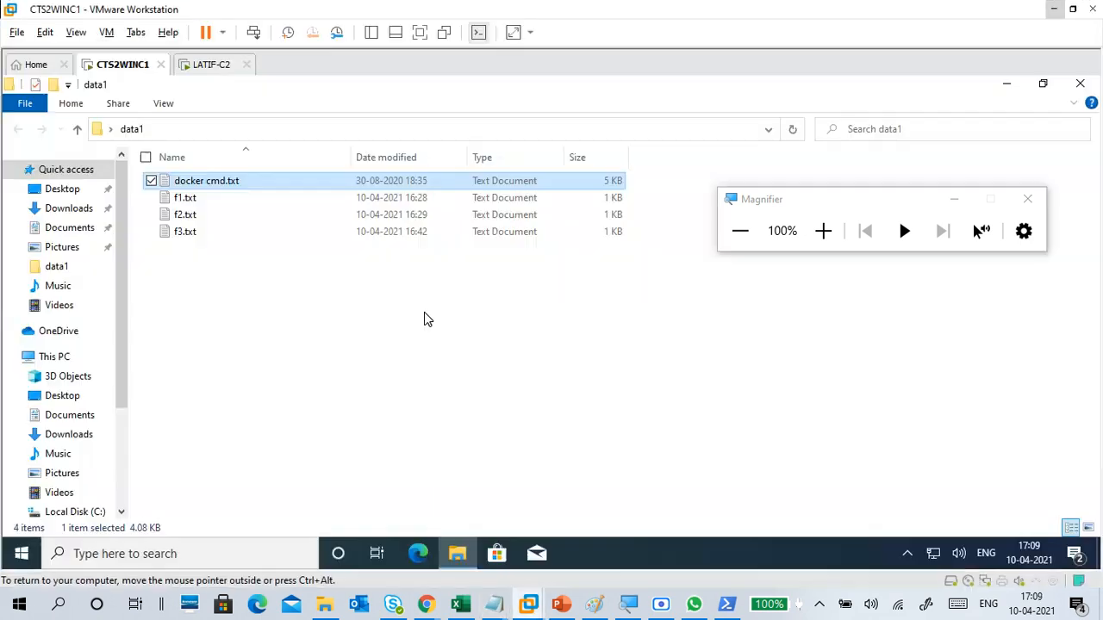
pyautogui.click(1080, 83)
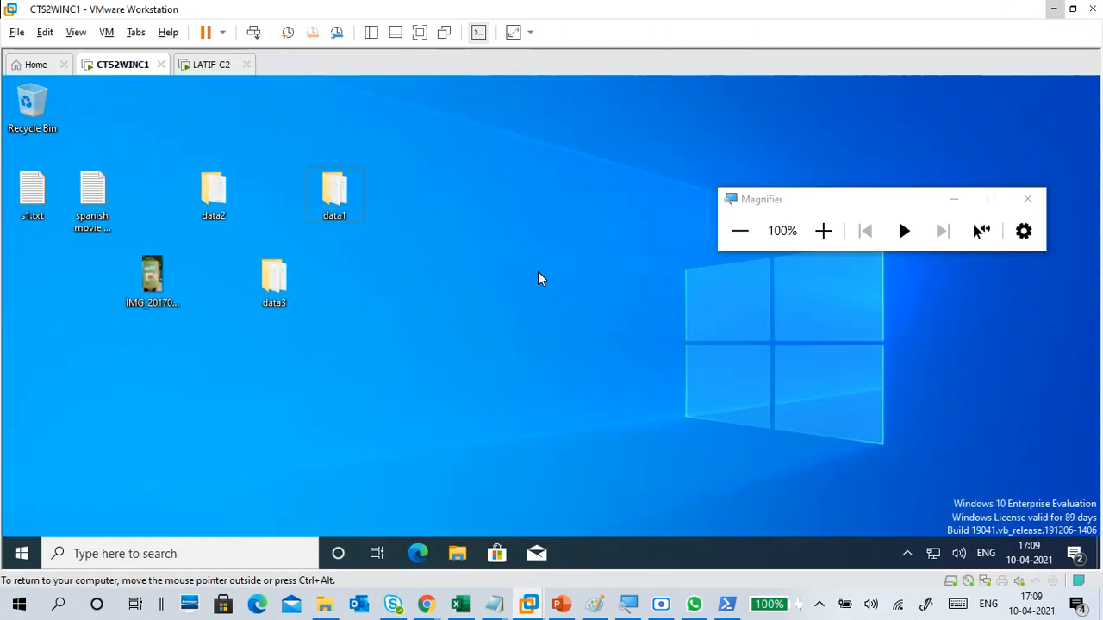
# Step: Run cmd to open a Command Prompt on CTS2WINC1 and move its window clear of the desktop folders
pyautogui.press('super+r')
pyautogui.click(823, 231)
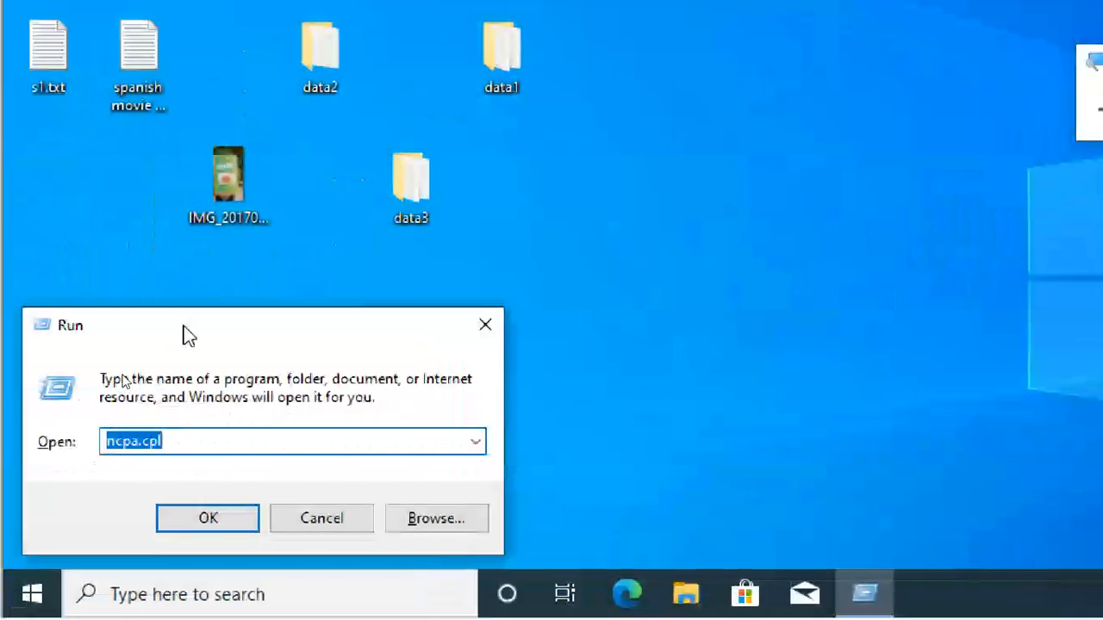
pyautogui.write('cmd')
pyautogui.press('Return')
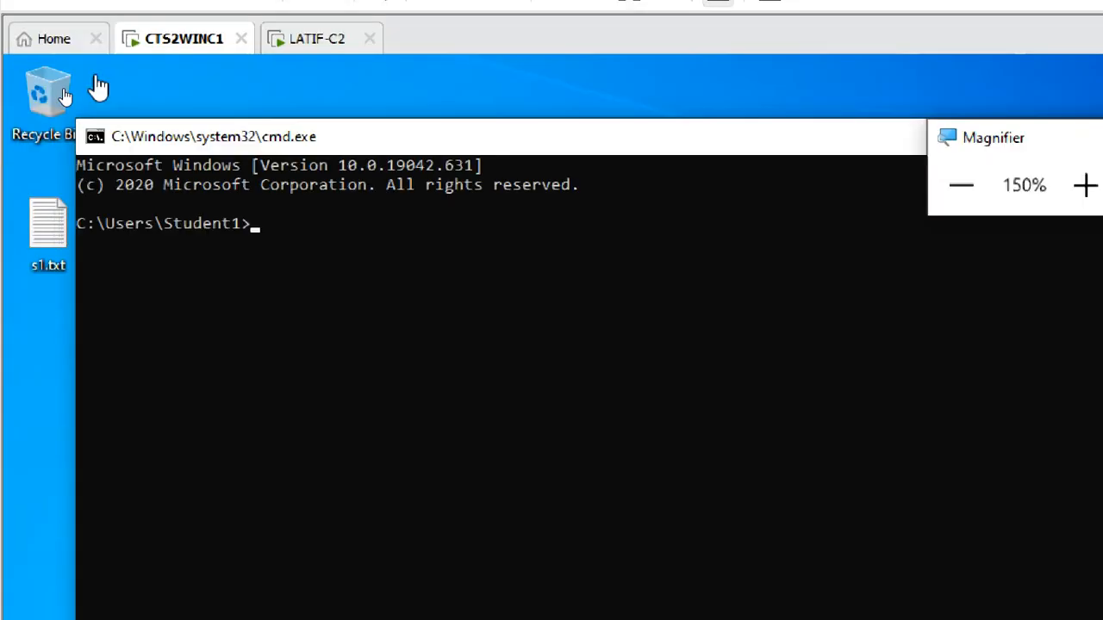
pyautogui.click(211, 142)
pyautogui.moveTo(216, 146); pyautogui.dragTo(758, 243)
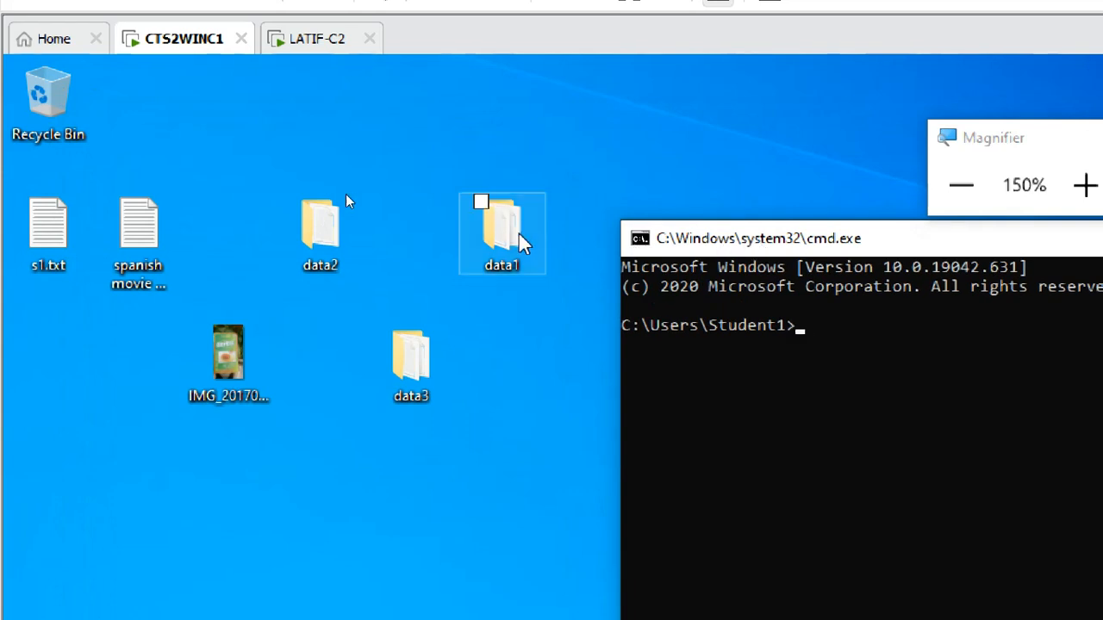
pyautogui.click(412, 362)
pyautogui.click(327, 245)
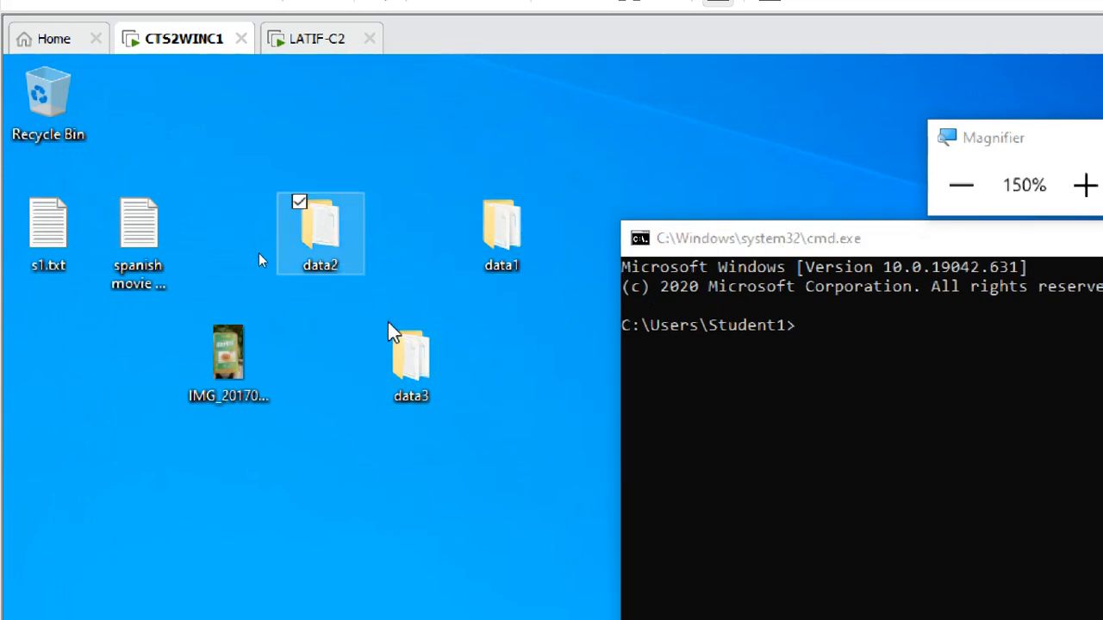
pyautogui.click(421, 356)
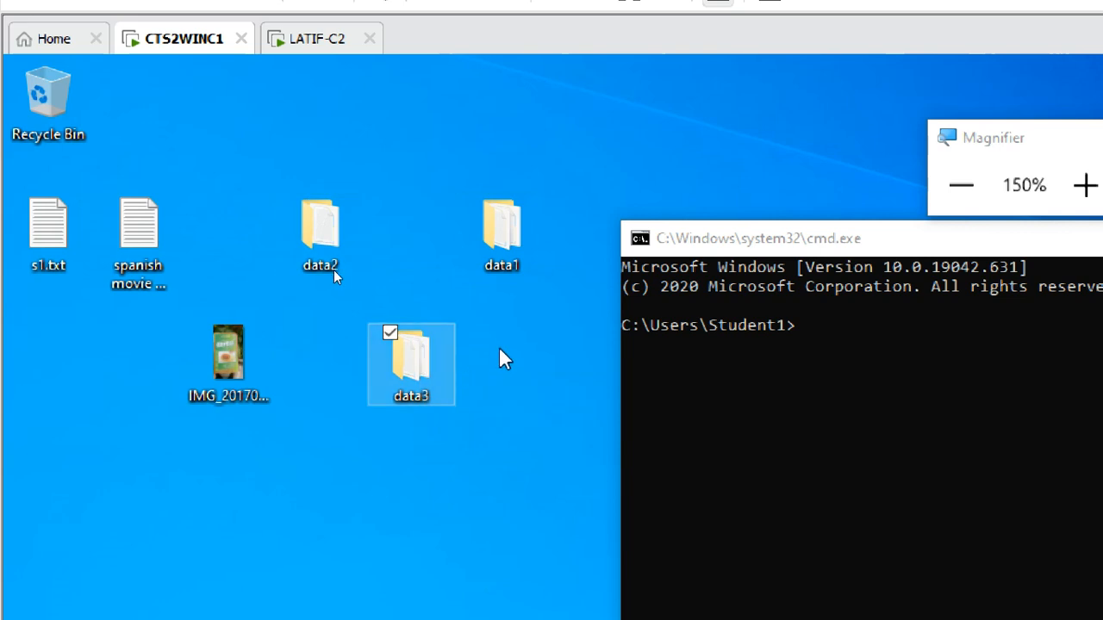
pyautogui.click(502, 257)
pyautogui.click(422, 369)
pyautogui.click(320, 234)
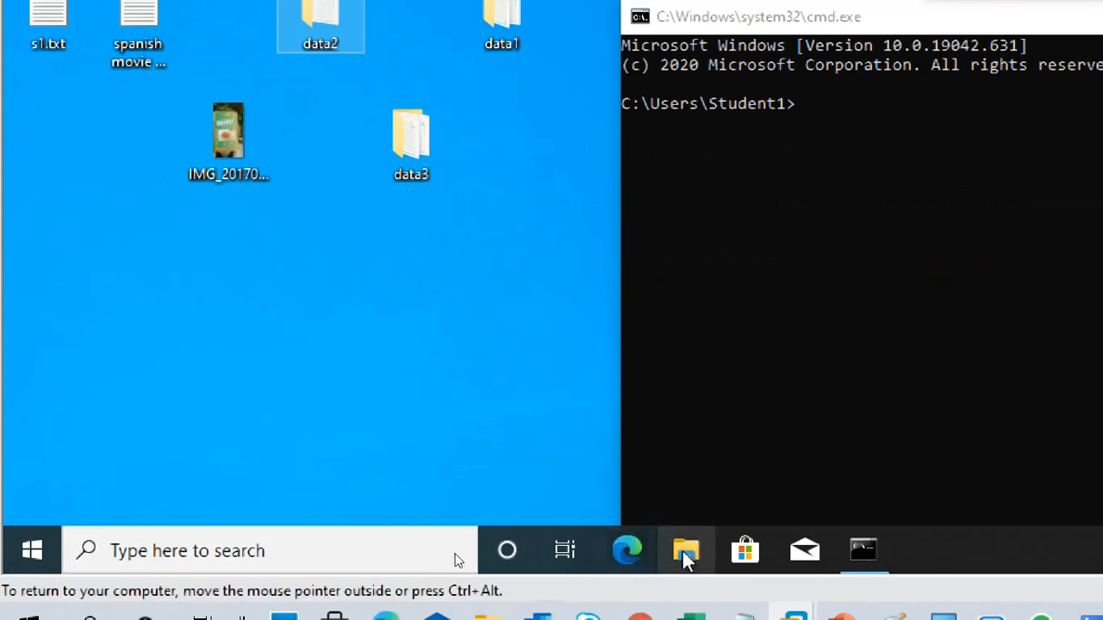
# Step: Open the New Volume (E:) drive from This PC on CTS2WINC1
pyautogui.click(687, 552)
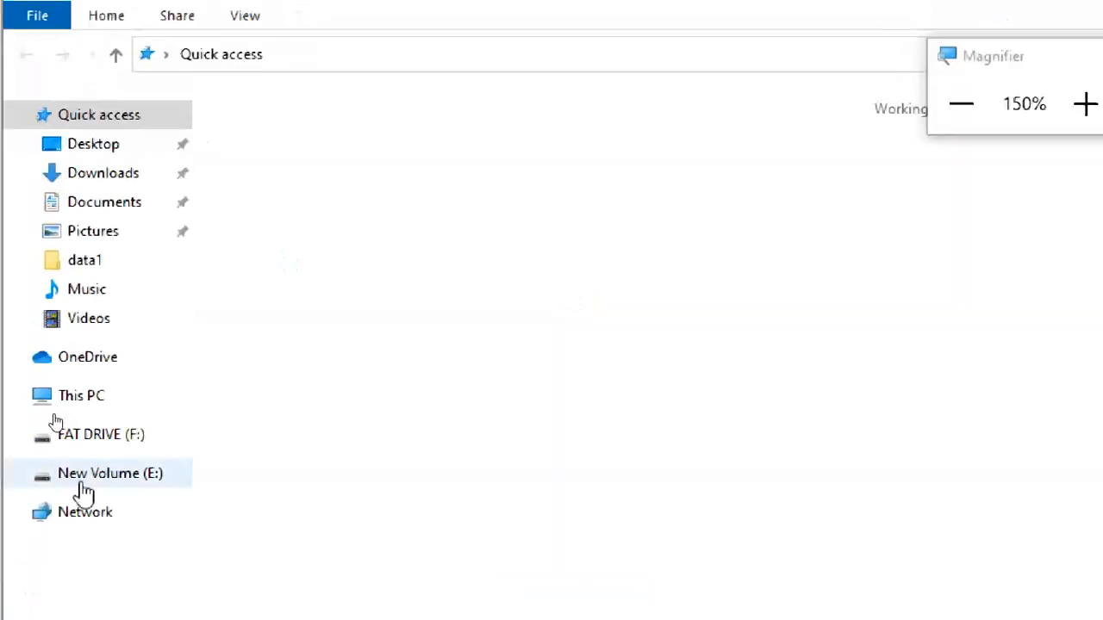
pyautogui.click(82, 400)
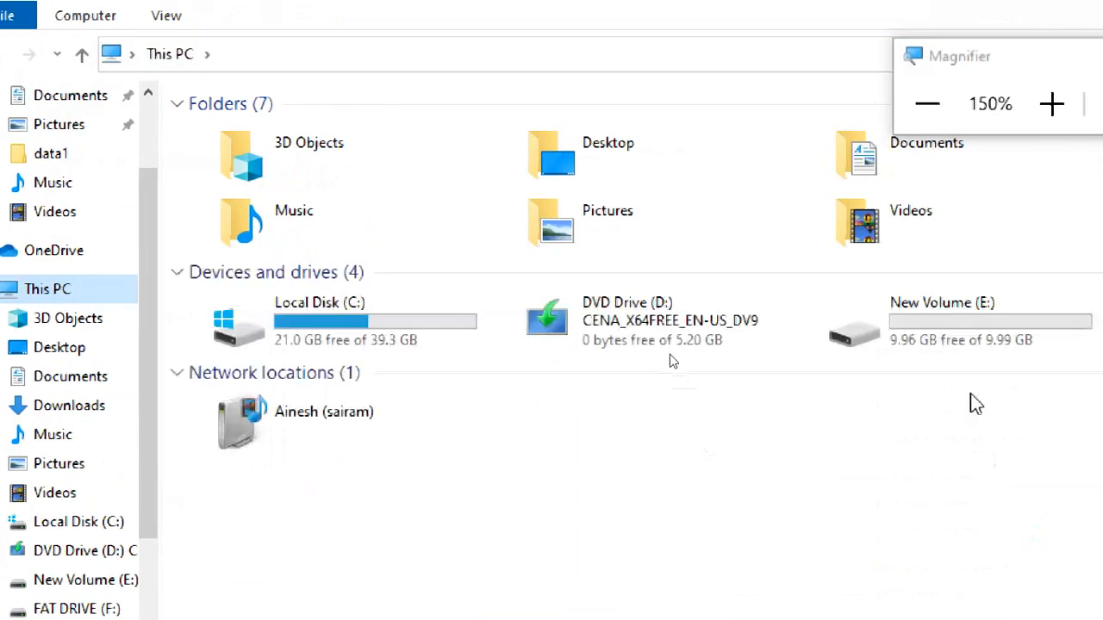
pyautogui.click(954, 323)
pyautogui.doubleClick(953, 321)
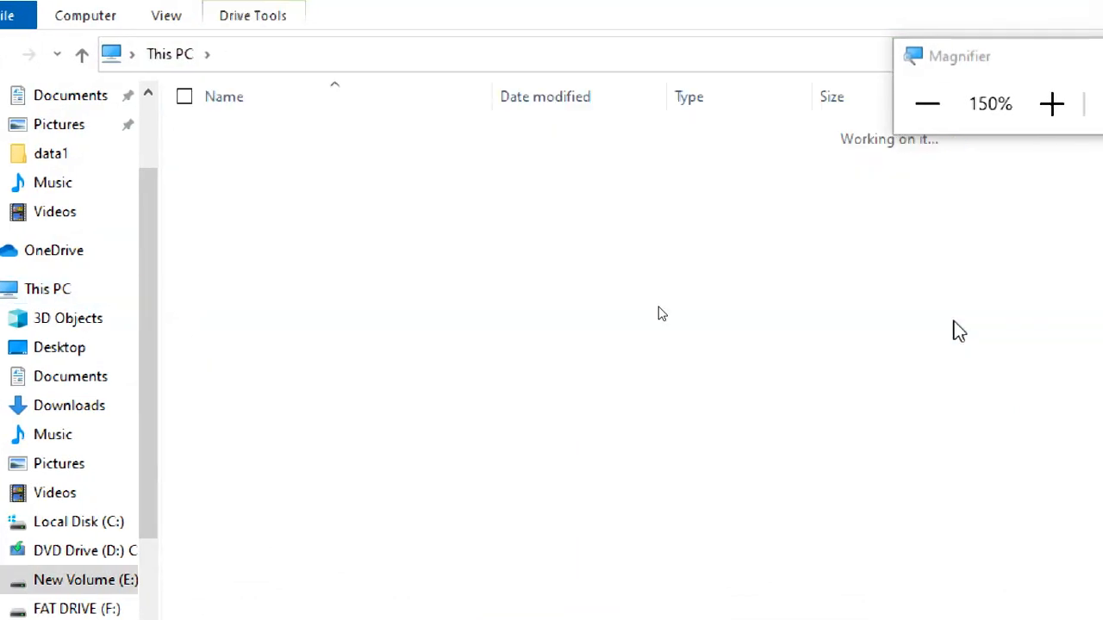
# Step: Create a folder named data4 on New Volume (E:) and move sf1111.txt into it
pyautogui.rightClick(312, 299)
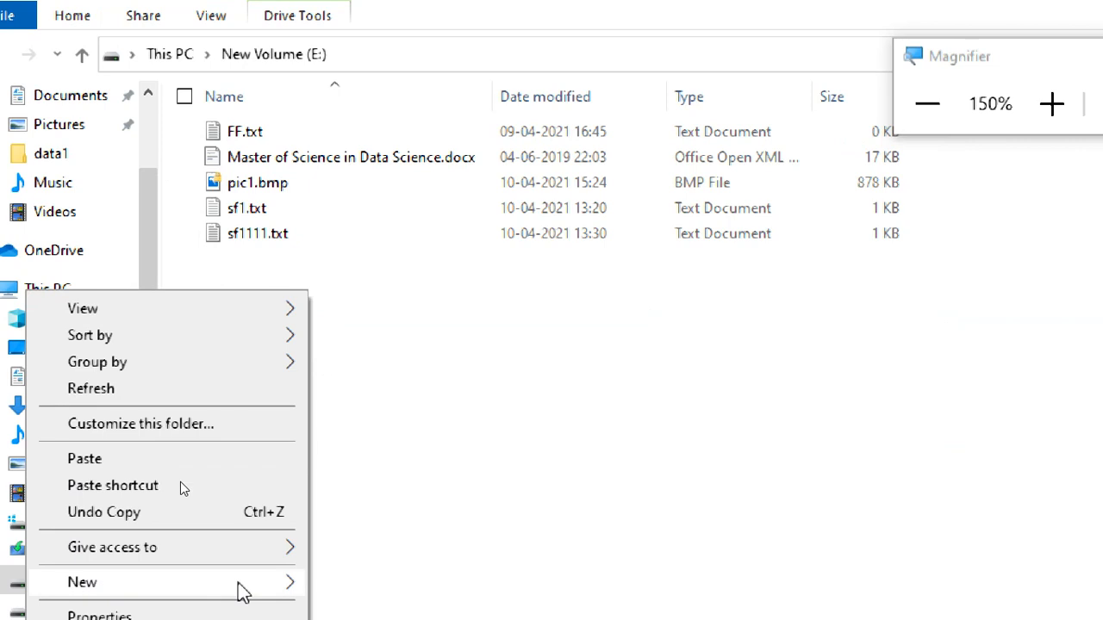
pyautogui.moveTo(241, 584)
pyautogui.click(384, 440)
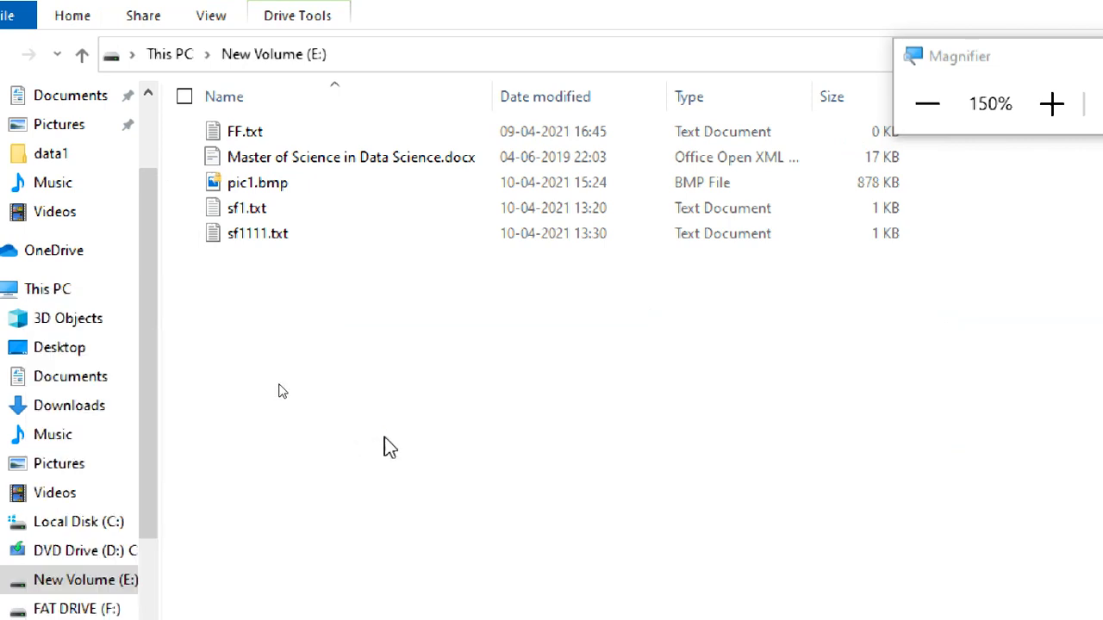
pyautogui.write('data')
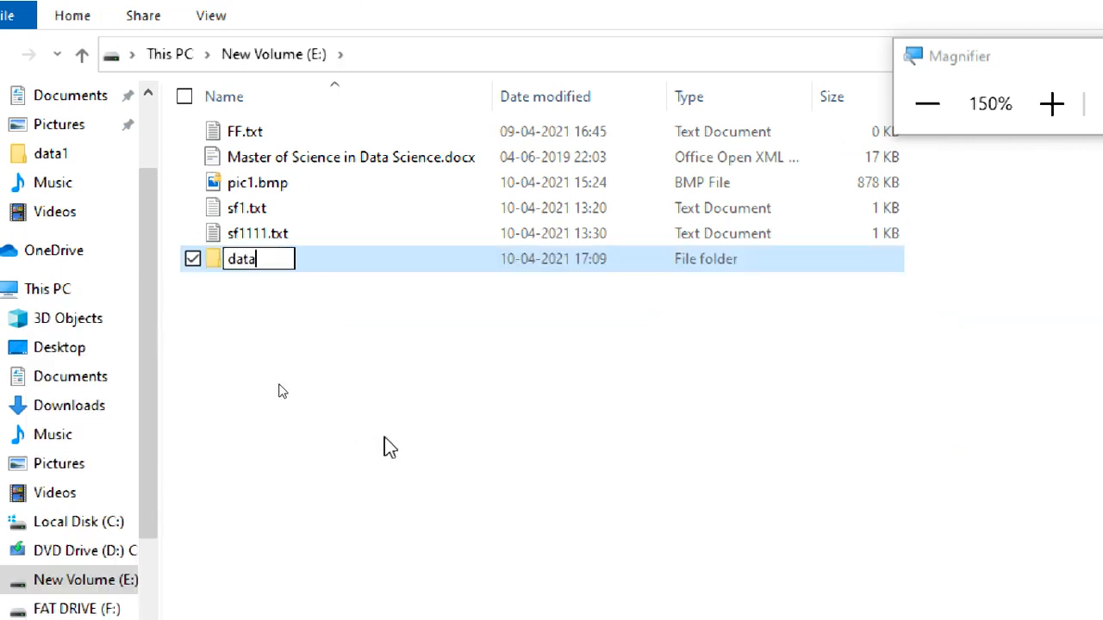
pyautogui.write('4')
pyautogui.click(369, 414)
pyautogui.moveTo(259, 241); pyautogui.dragTo(348, 325)
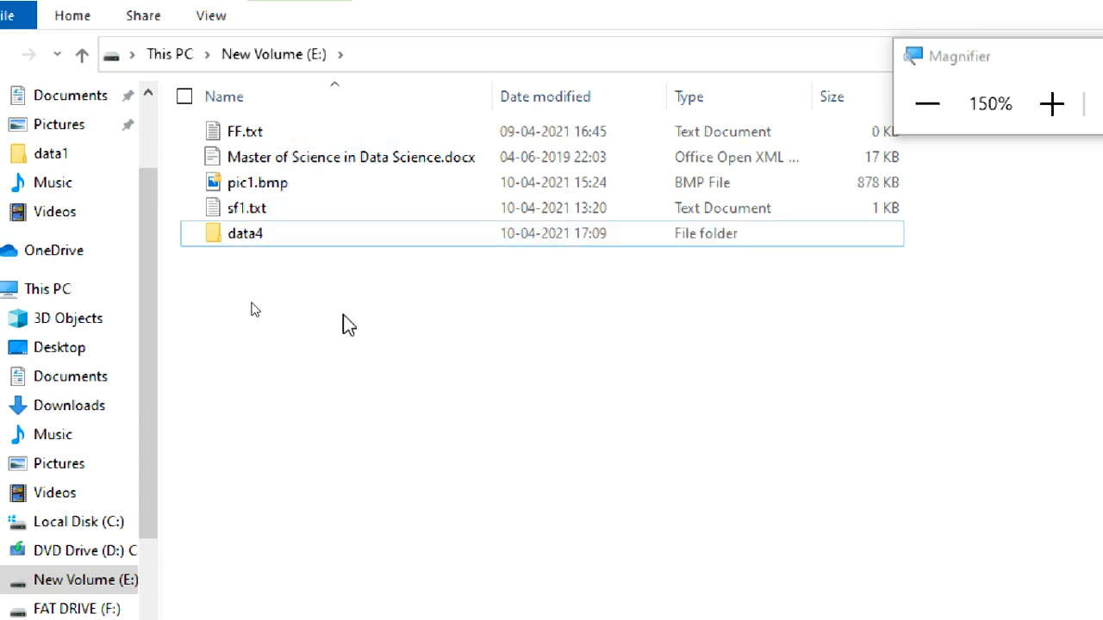
# Step: Open the advanced sharing settings of the data4 folder and enable Share this folder
pyautogui.click(292, 238)
pyautogui.rightClick(292, 237)
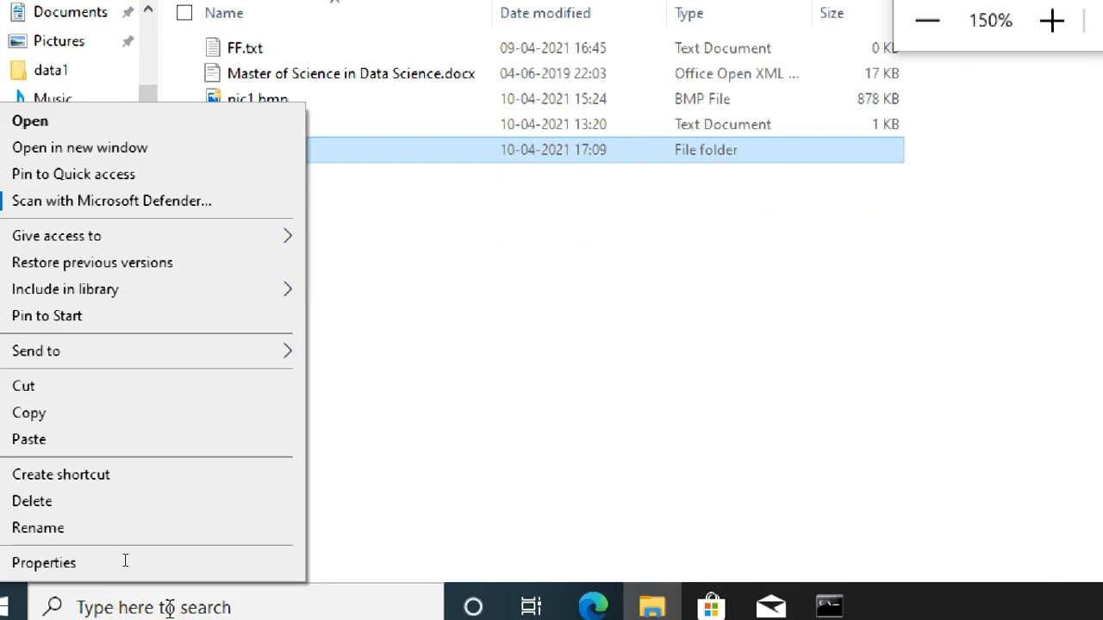
pyautogui.click(73, 524)
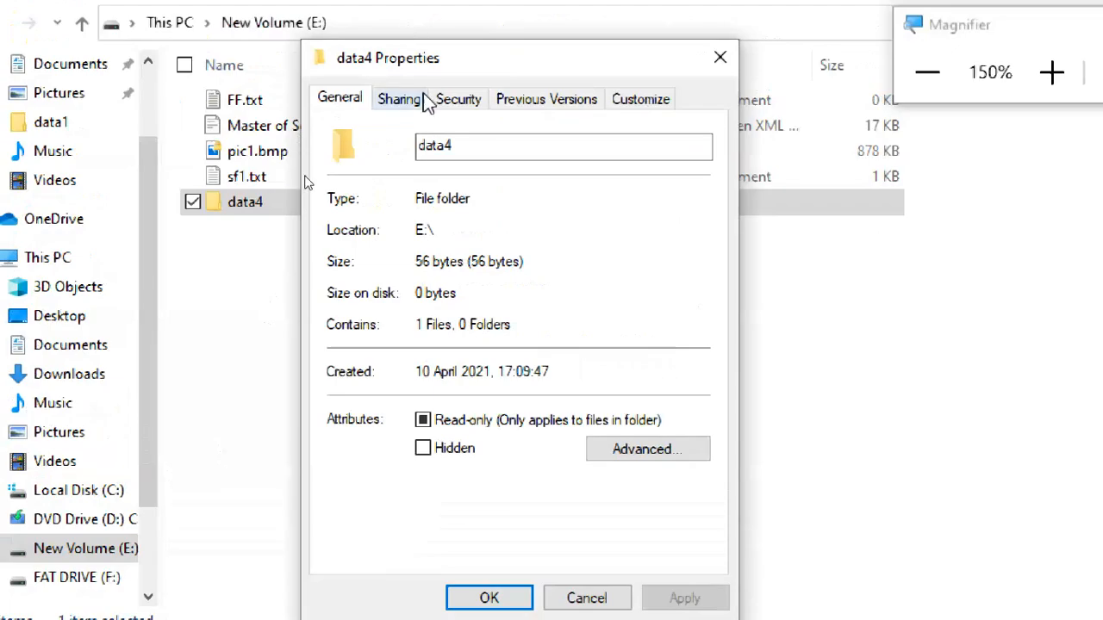
pyautogui.click(415, 10)
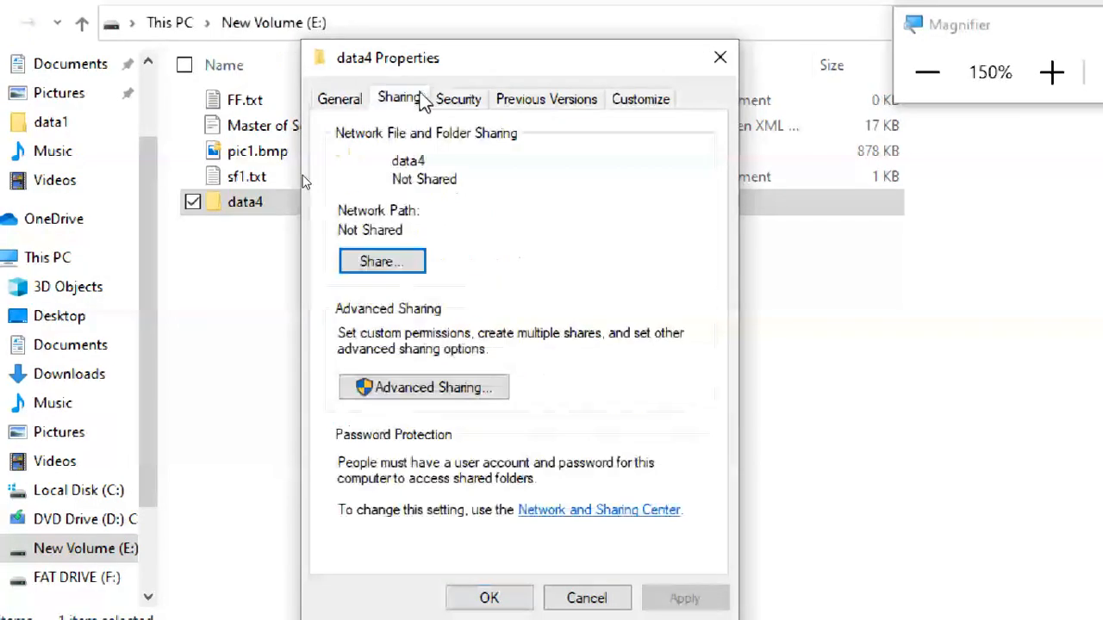
pyautogui.click(447, 393)
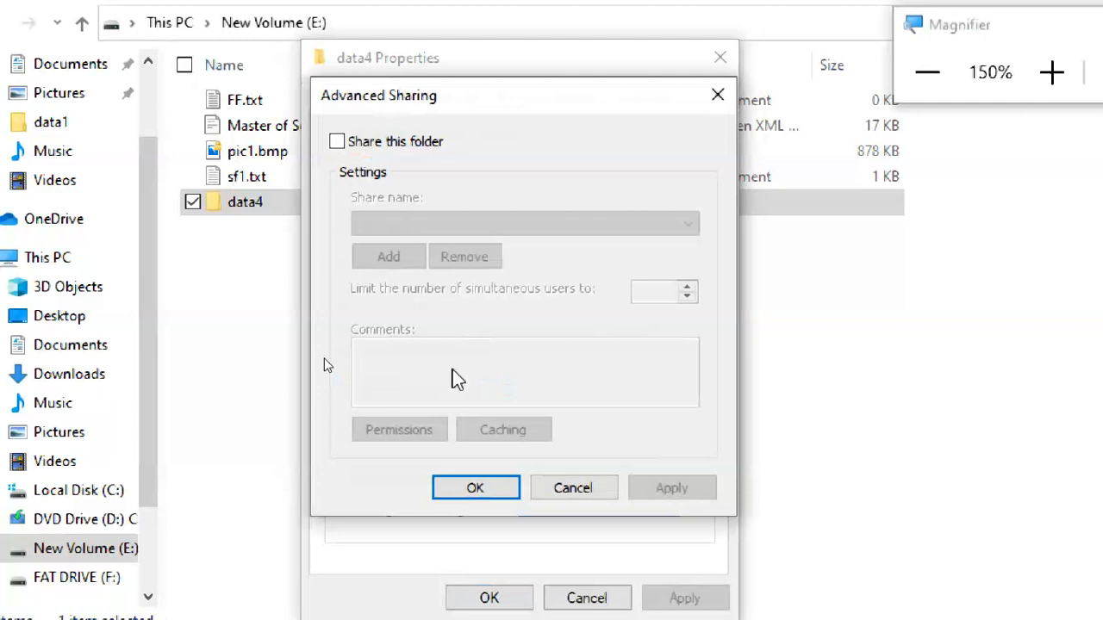
pyautogui.click(367, 144)
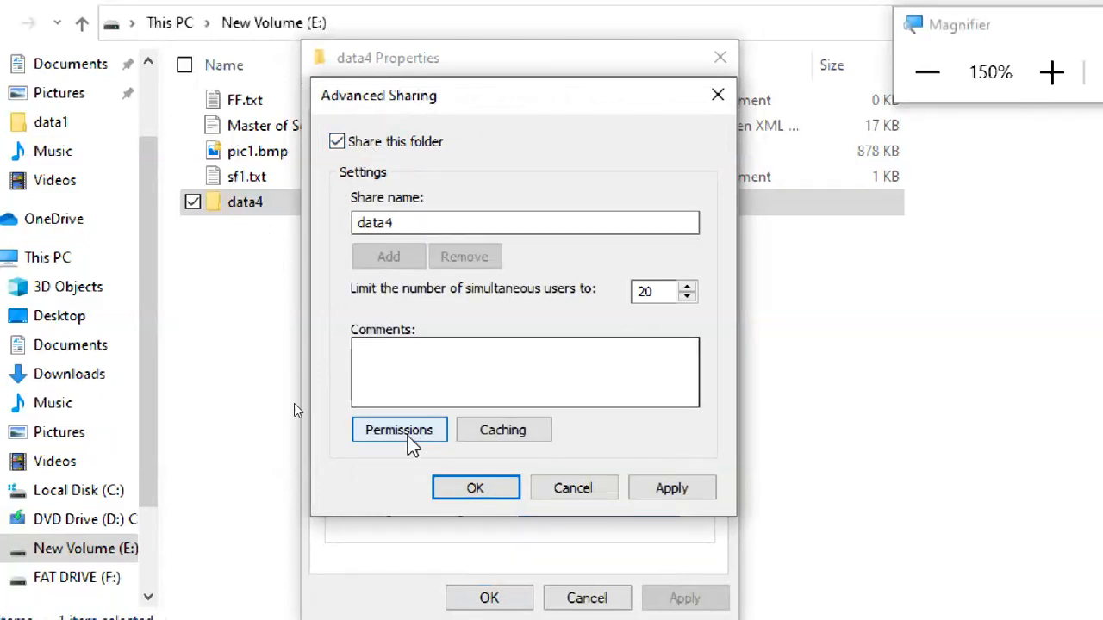
# Step: Allow Everyone Full Control in the share permissions for data4
pyautogui.click(407, 433)
pyautogui.click(619, 388)
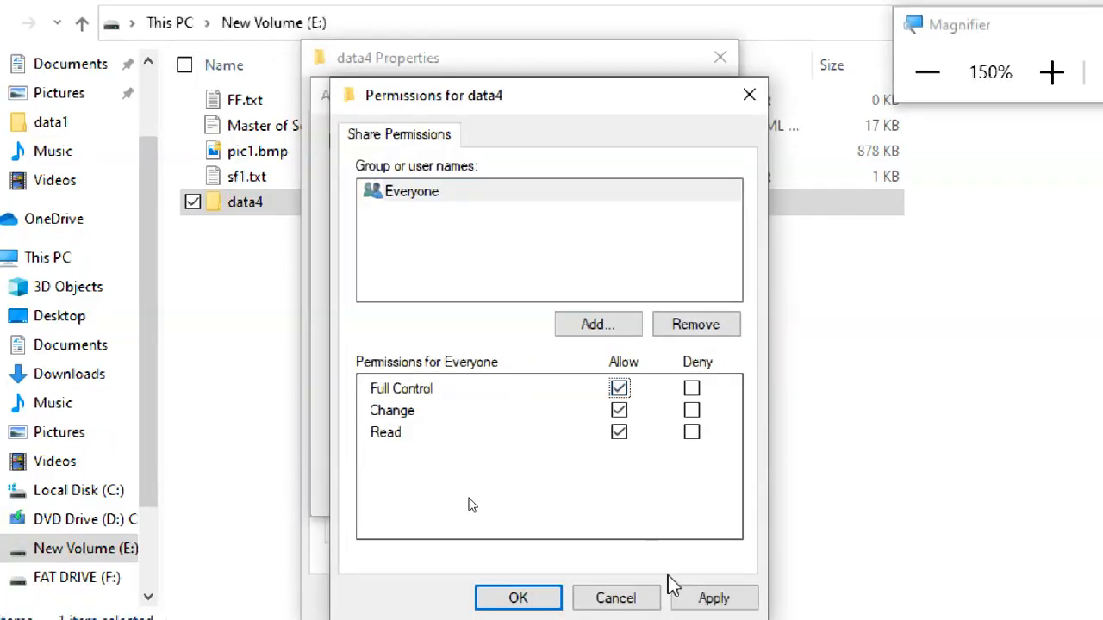
pyautogui.click(685, 596)
pyautogui.click(538, 598)
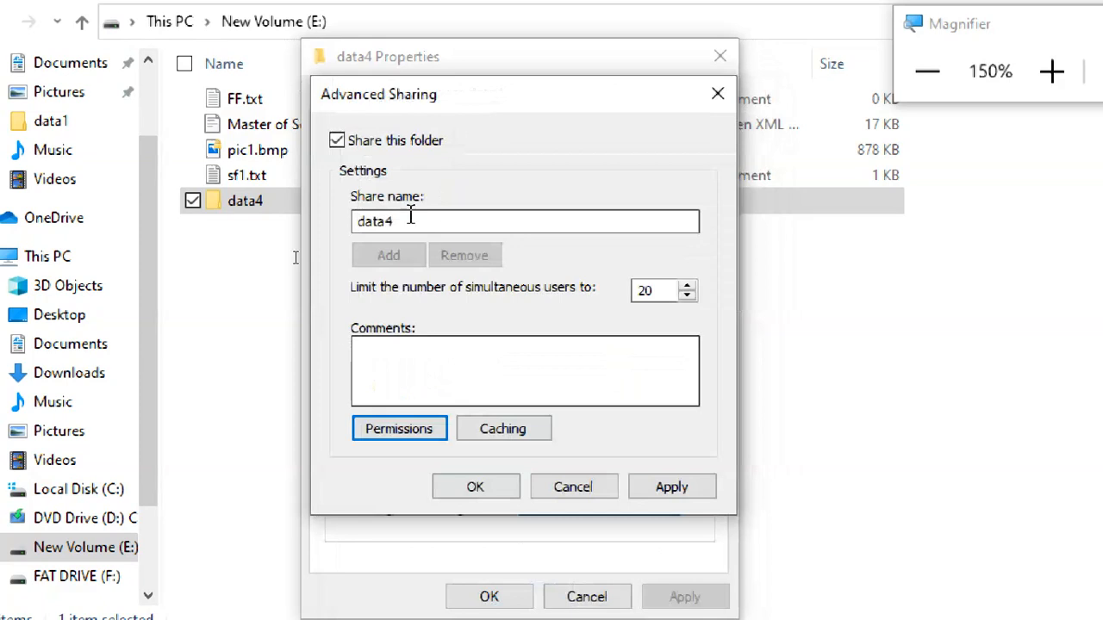
# Step: Set the share name of data4 to share4, apply the sharing settings and close the folder's properties
pyautogui.moveTo(386, 221); pyautogui.dragTo(314, 224)
pyautogui.write('share4')
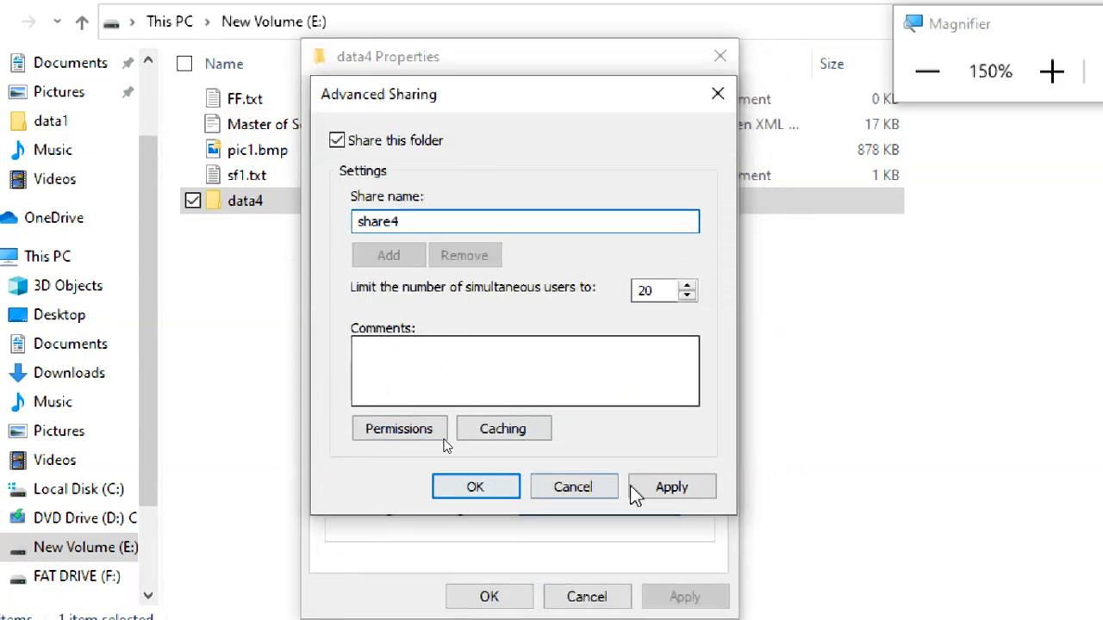
pyautogui.click(673, 490)
pyautogui.click(458, 485)
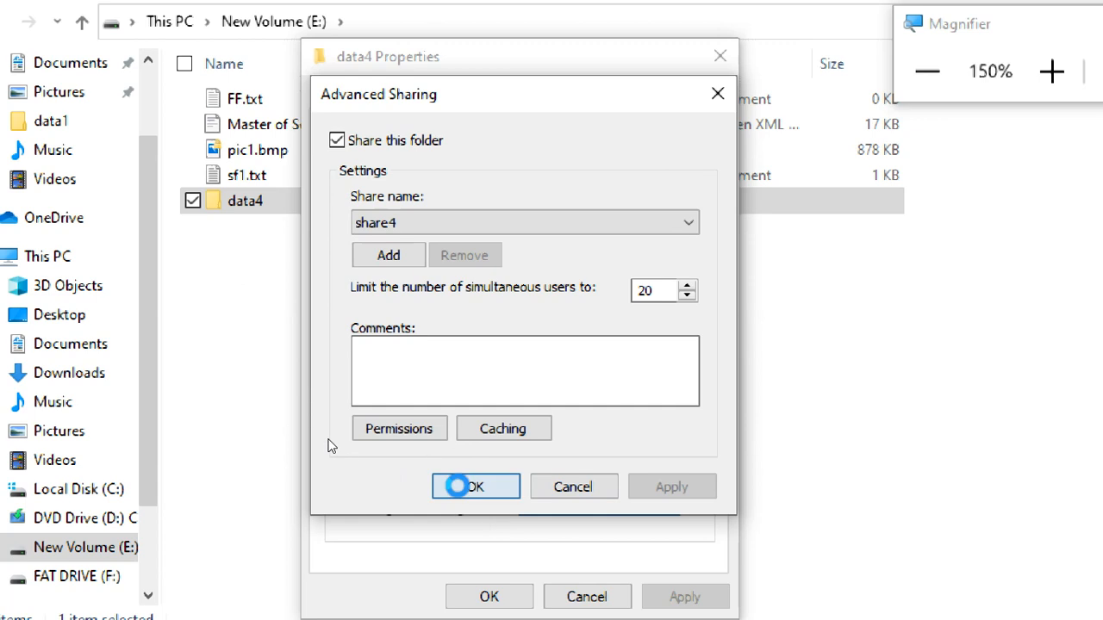
pyautogui.click(485, 597)
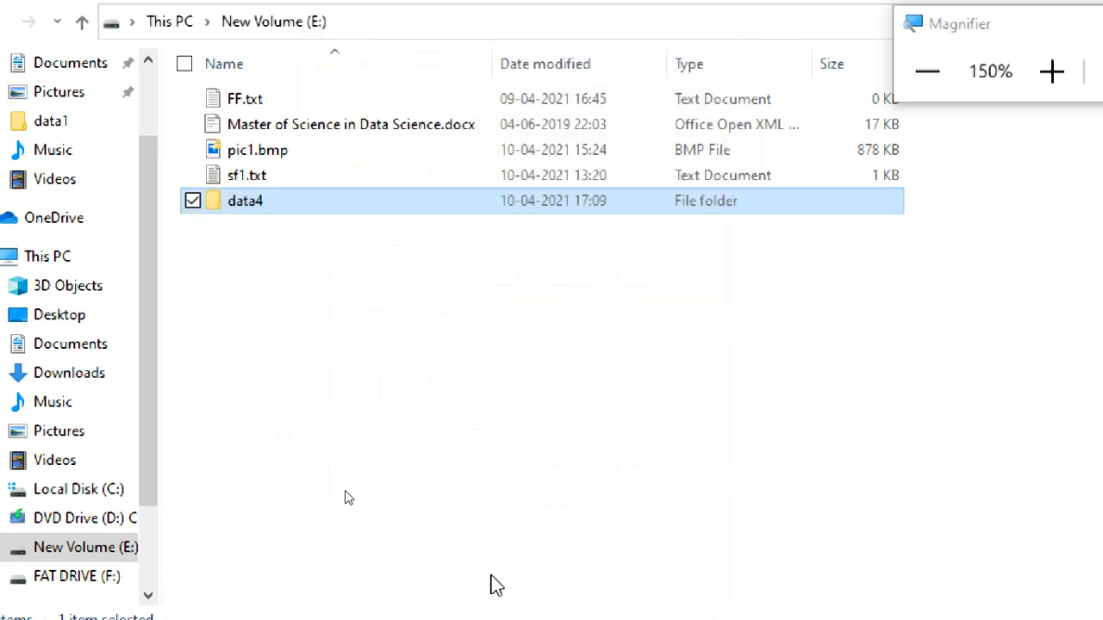
# Step: Leave the New Volume (E:) window and bring the Command Prompt nearer the middle of the CTS2WINC1 desktop
pyautogui.click(405, 366)
pyautogui.click(334, 205)
pyautogui.click(928, 73)
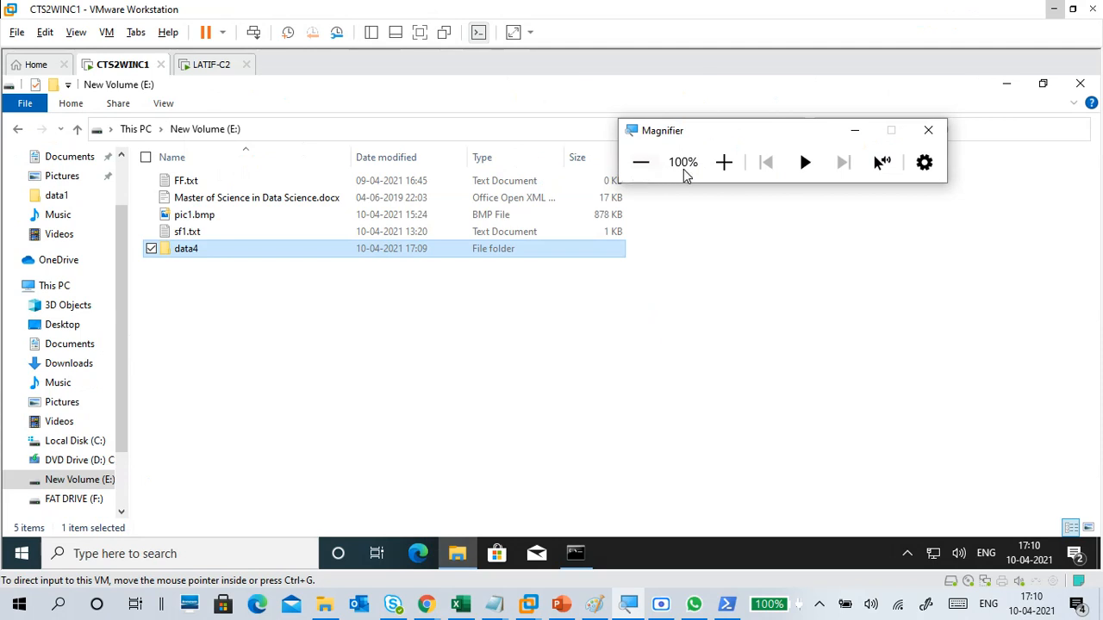
pyautogui.click(719, 173)
pyautogui.click(602, 157)
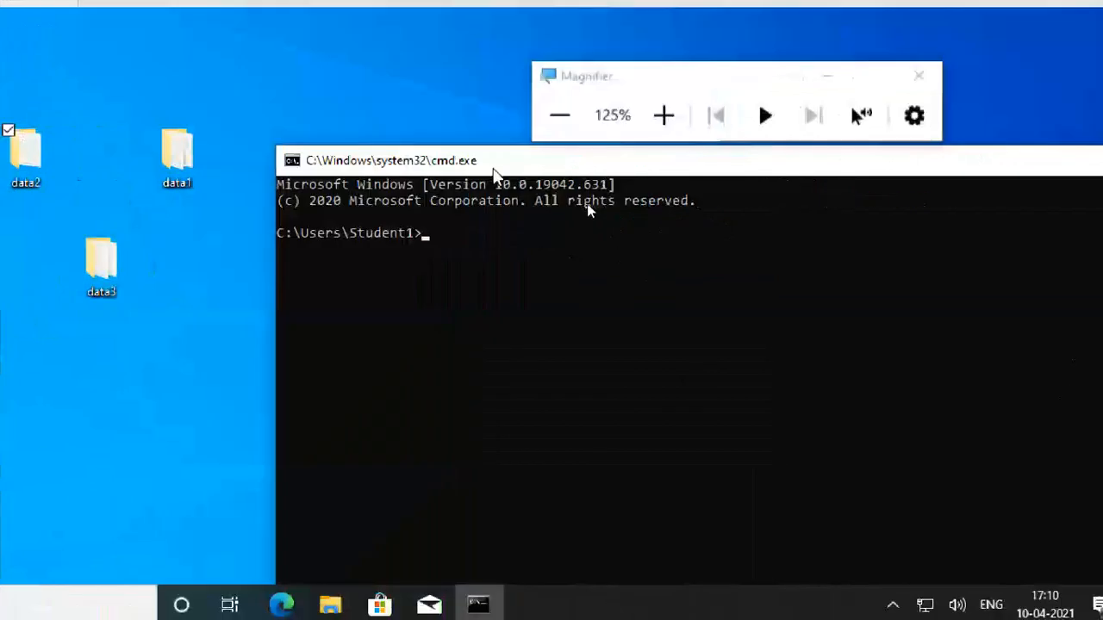
pyautogui.moveTo(492, 168); pyautogui.dragTo(239, 99)
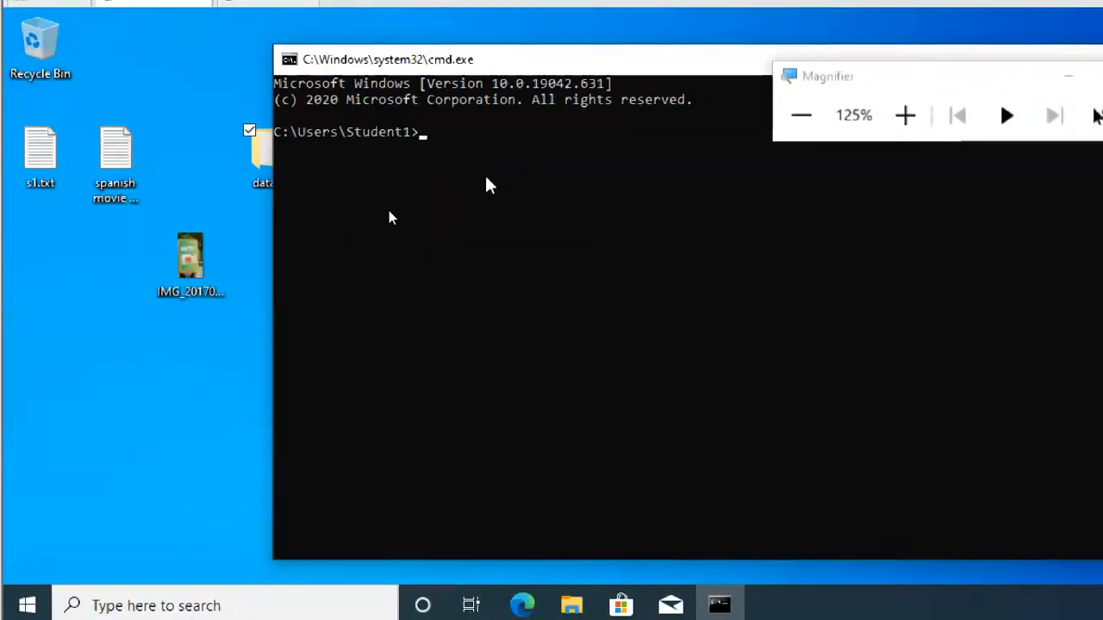
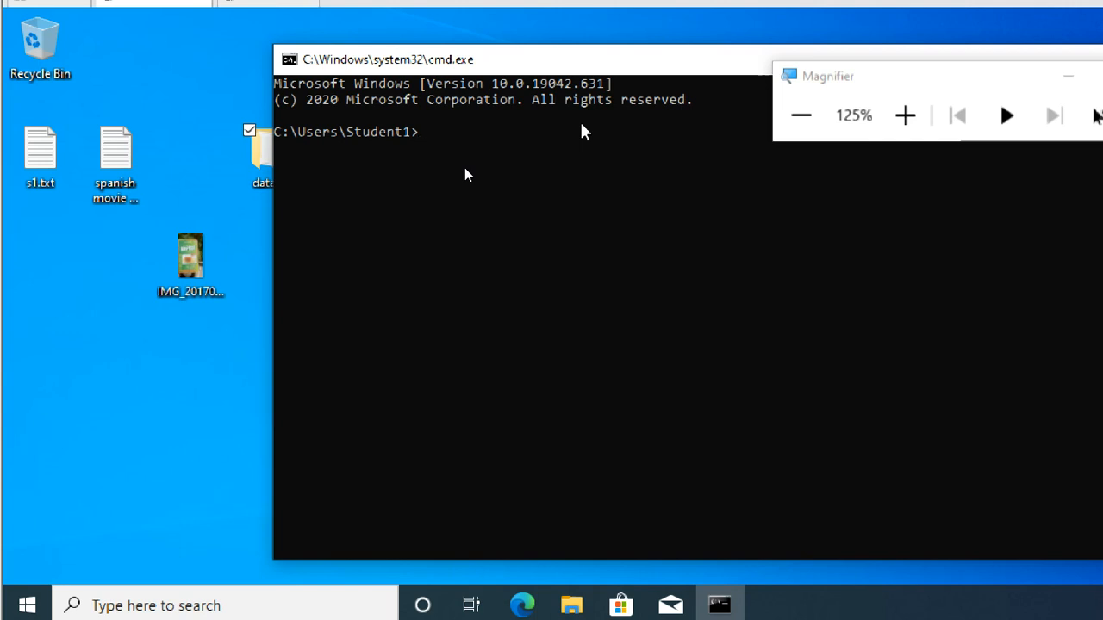
# Step: Enlarge the screen magnification to 200% and run NET SHARE in the Command Prompt to list the shared resources
pyautogui.write('net')
pyautogui.press('BackSpace')
pyautogui.press('BackSpace')
pyautogui.press('BackSpace')
pyautogui.press('BackSpace')
pyautogui.click(905, 115)
pyautogui.click(905, 114)
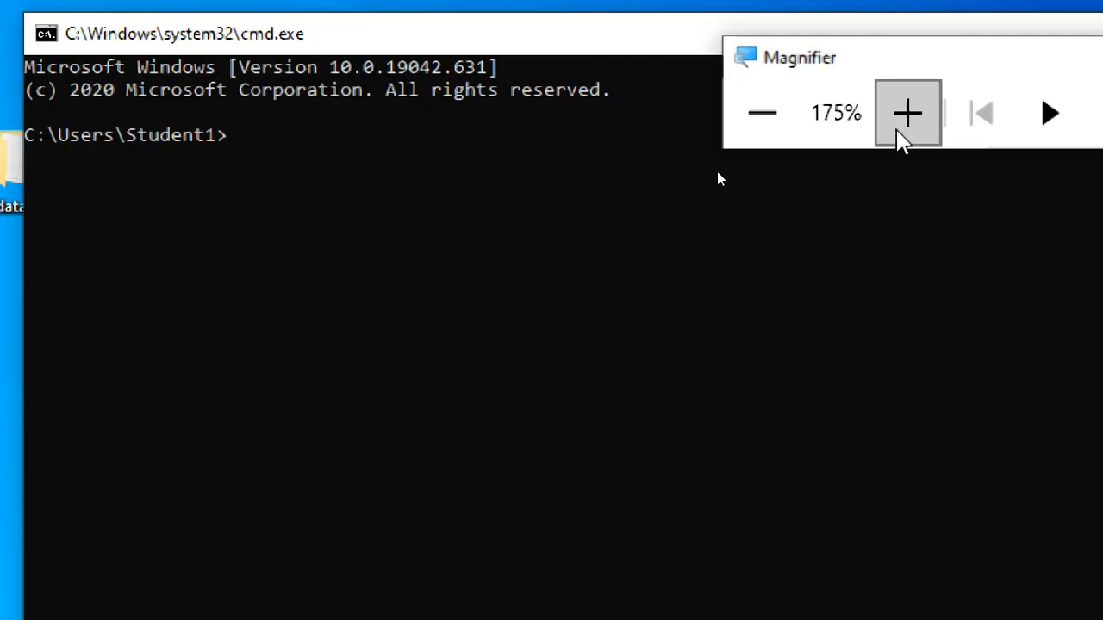
pyautogui.click(905, 115)
pyautogui.click(481, 195)
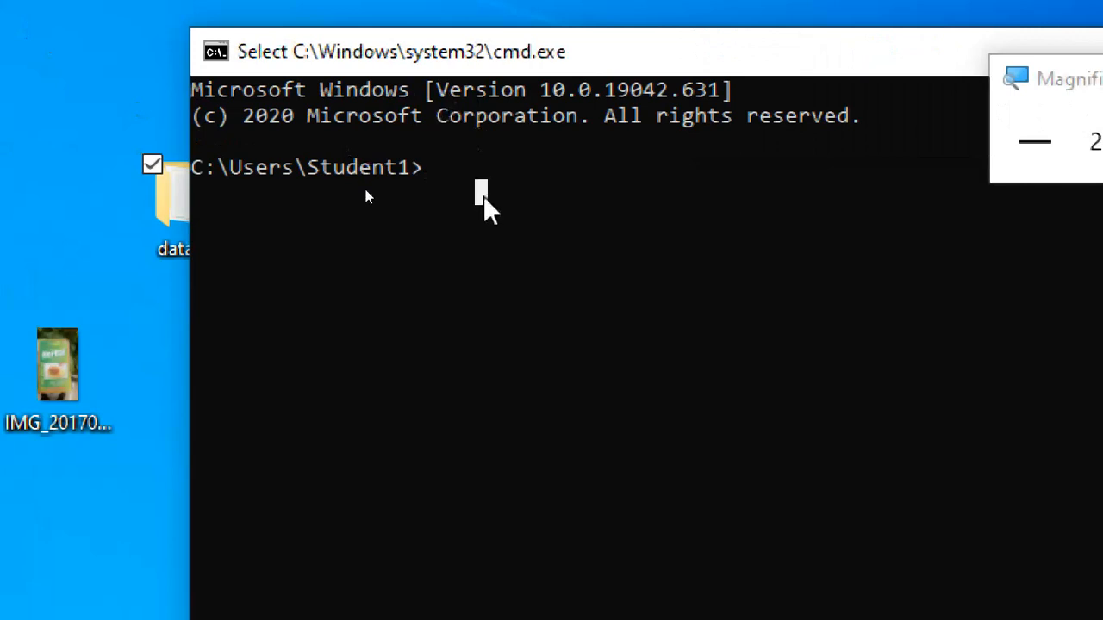
pyautogui.write('NET')
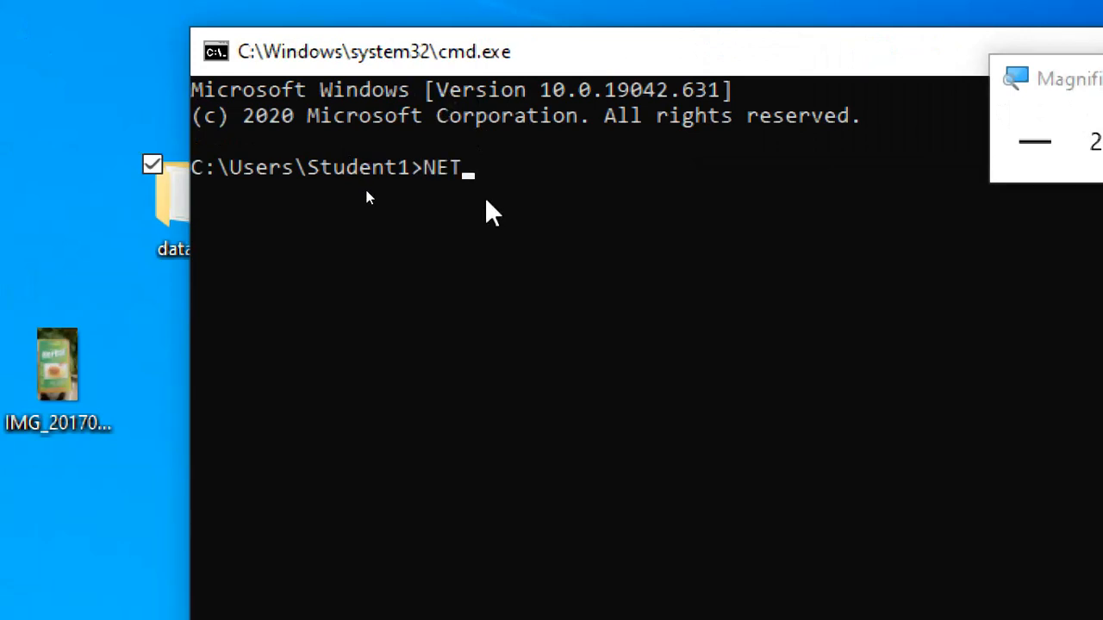
pyautogui.write(' SHARE')
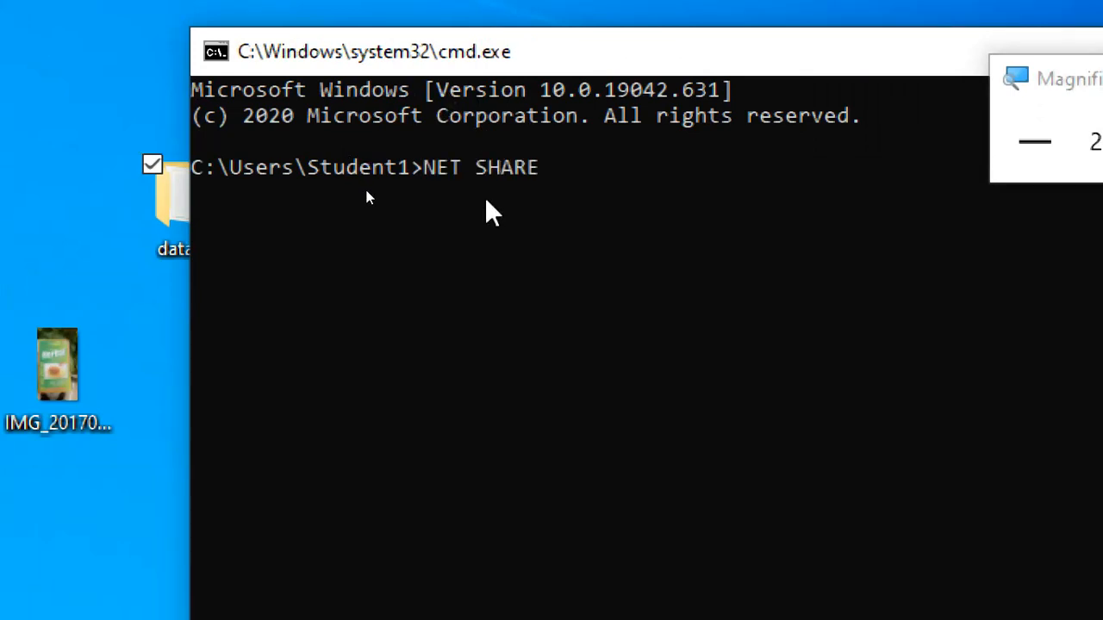
pyautogui.press('Return')
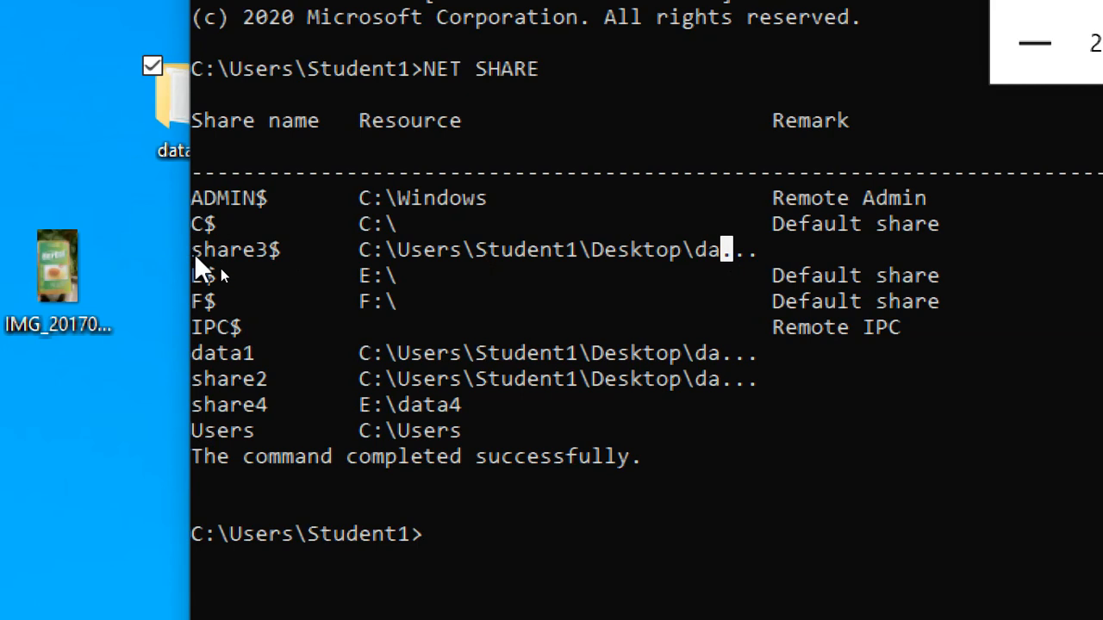
# Step: Examine the share names and resource paths of share3$, data1, share2, share4 and Users in the listing
pyautogui.moveTo(196, 254); pyautogui.dragTo(279, 256)
pyautogui.moveTo(386, 252); pyautogui.dragTo(762, 256)
pyautogui.click(766, 256)
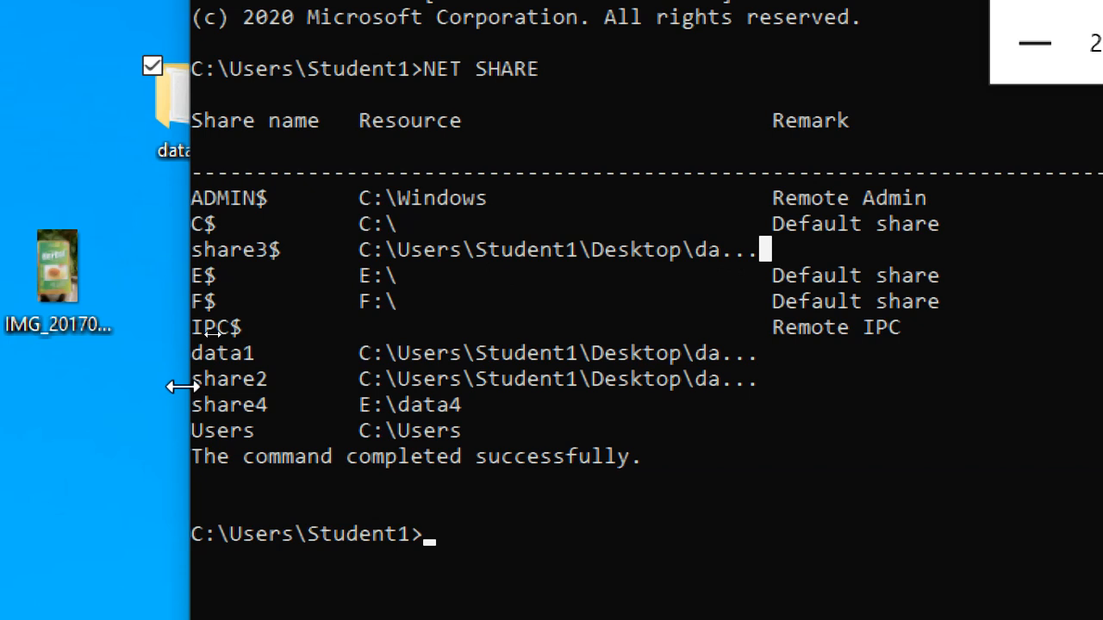
pyautogui.moveTo(194, 355); pyautogui.dragTo(759, 355)
pyautogui.moveTo(201, 379); pyautogui.dragTo(277, 373)
pyautogui.moveTo(378, 361); pyautogui.dragTo(681, 363)
pyautogui.click(723, 367)
pyautogui.moveTo(423, 383); pyautogui.dragTo(746, 382)
pyautogui.moveTo(199, 409); pyautogui.dragTo(272, 407)
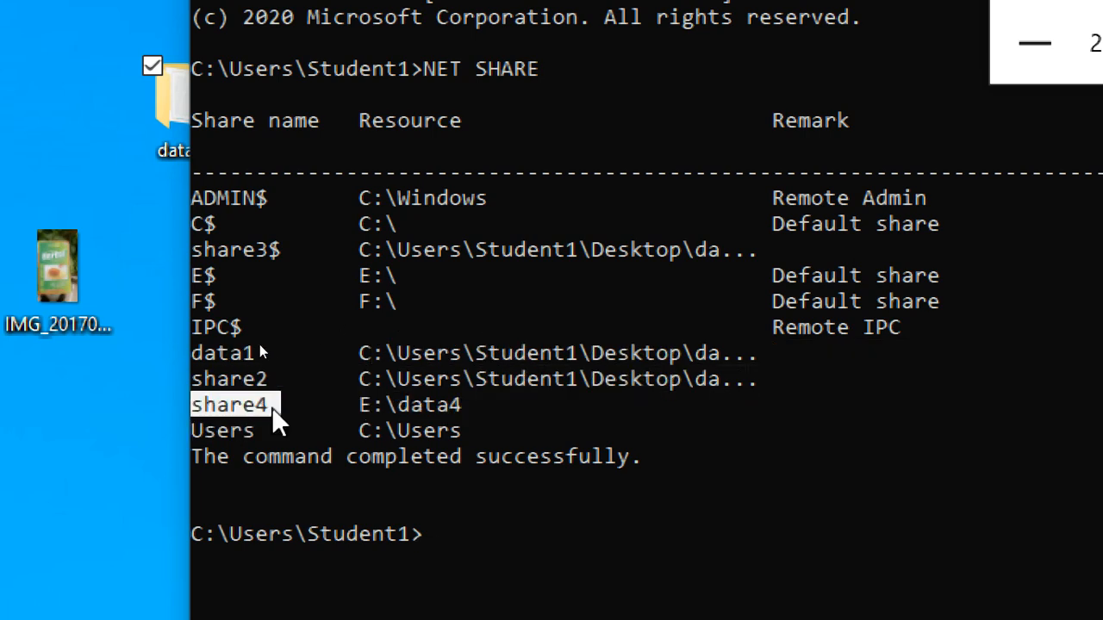
pyautogui.moveTo(352, 405); pyautogui.dragTo(419, 405)
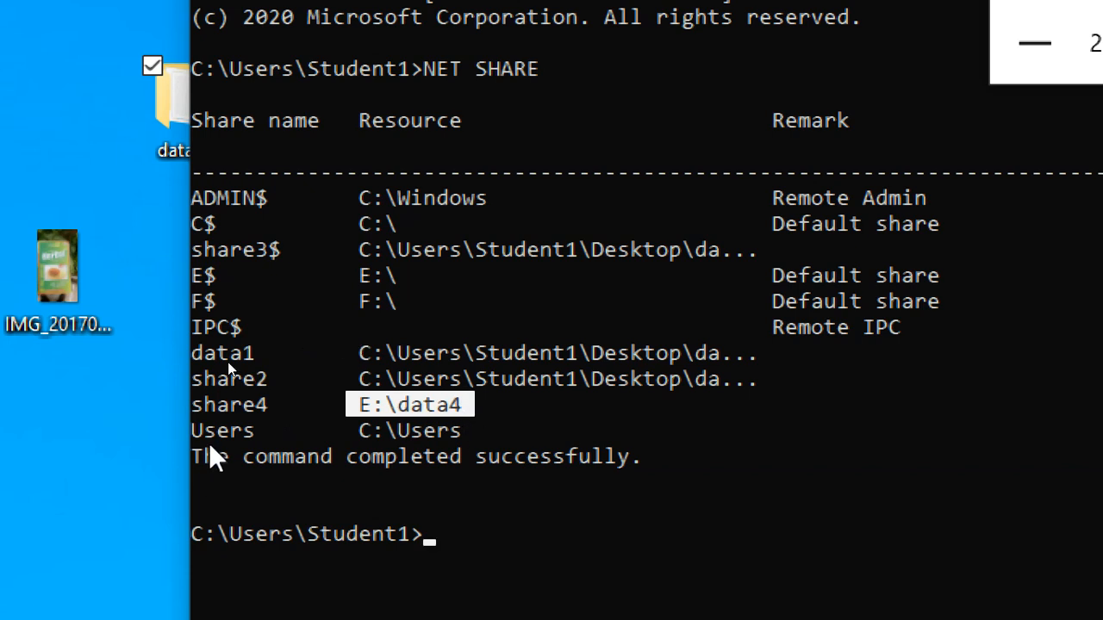
pyautogui.moveTo(194, 436); pyautogui.dragTo(465, 452)
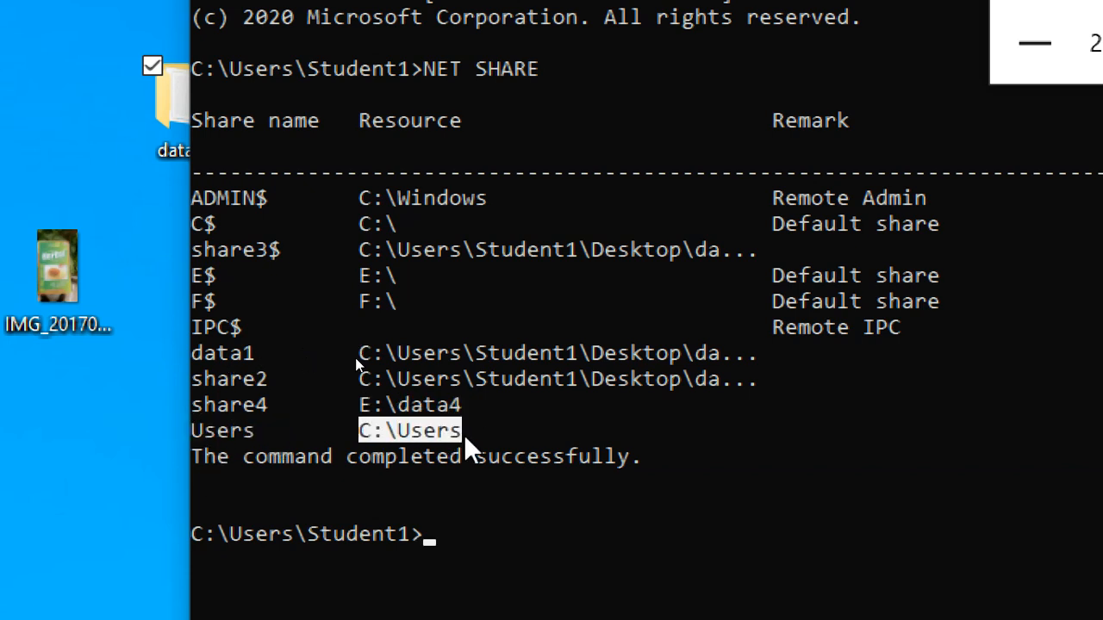
pyautogui.click(466, 435)
# Step: Examine the default drive shares E$, F$ and C$ and their resource paths in the listing
pyautogui.click(209, 276)
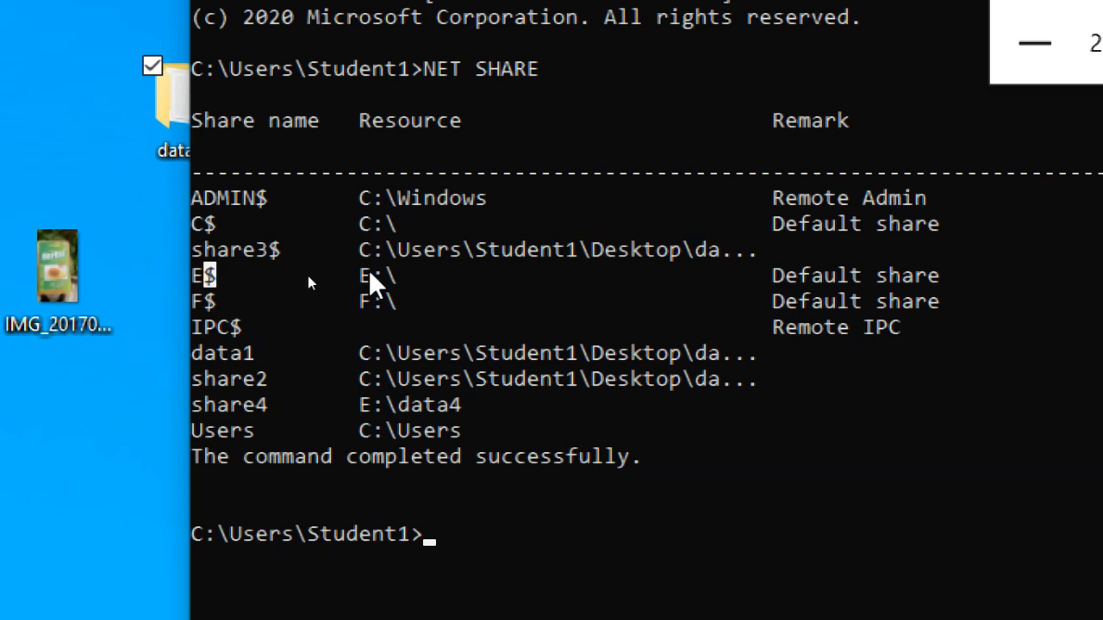
pyautogui.moveTo(375, 305); pyautogui.dragTo(392, 303)
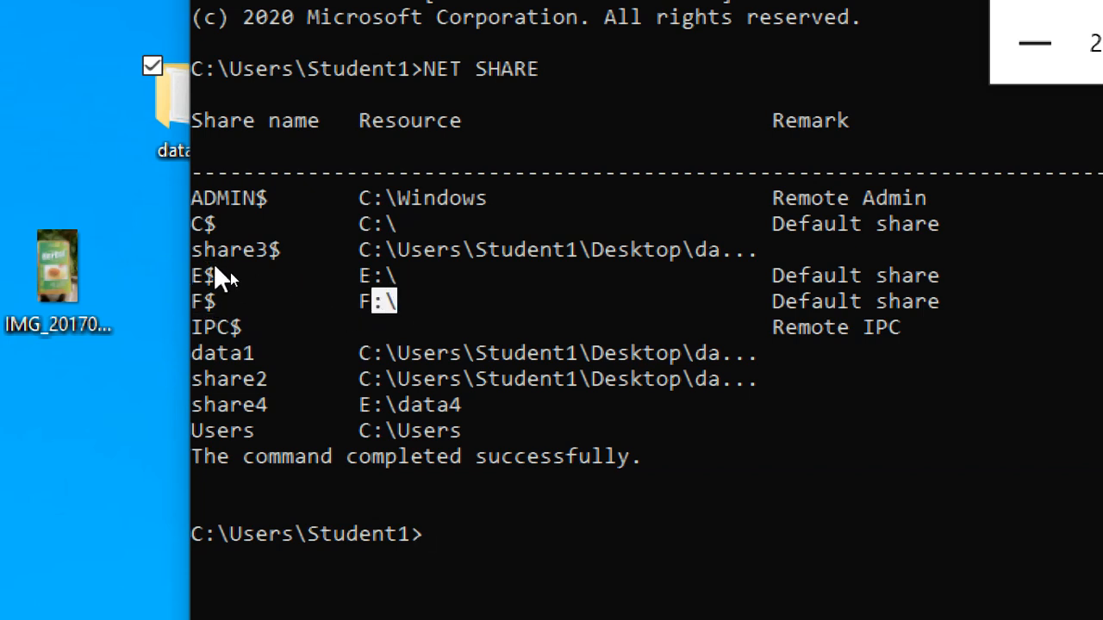
pyautogui.moveTo(211, 274); pyautogui.dragTo(262, 275)
pyautogui.click(377, 276)
pyautogui.moveTo(198, 221); pyautogui.dragTo(286, 218)
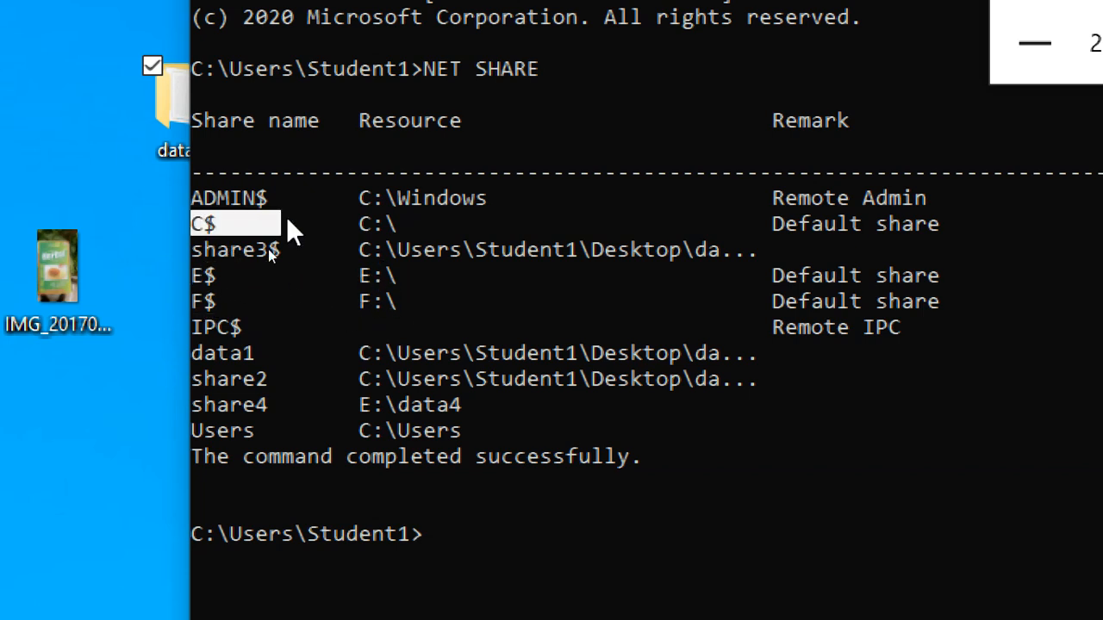
pyautogui.moveTo(365, 223); pyautogui.dragTo(403, 225)
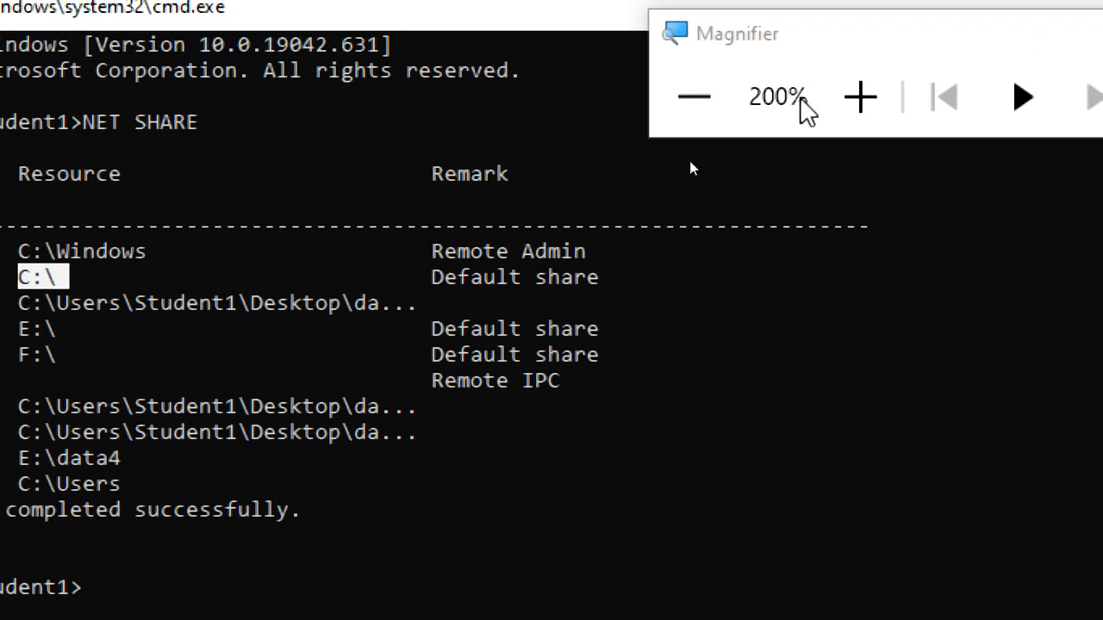
# Step: Reduce the magnification to 125%, close the Command Prompt and clear the selection on the virtual machine's desktop
pyautogui.click(694, 97)
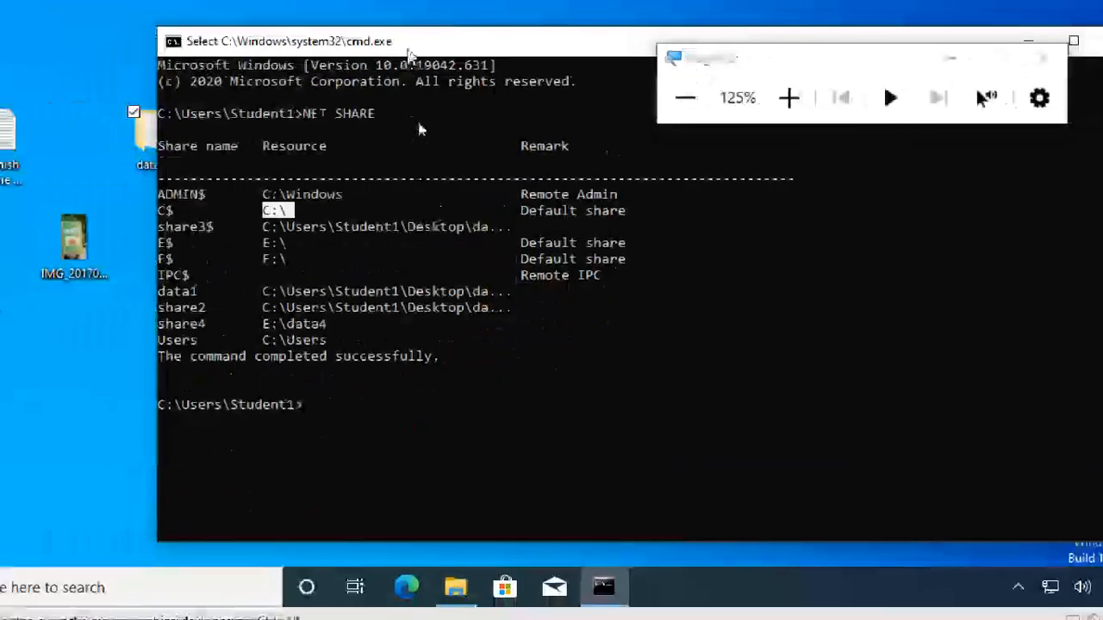
pyautogui.click(1076, 46)
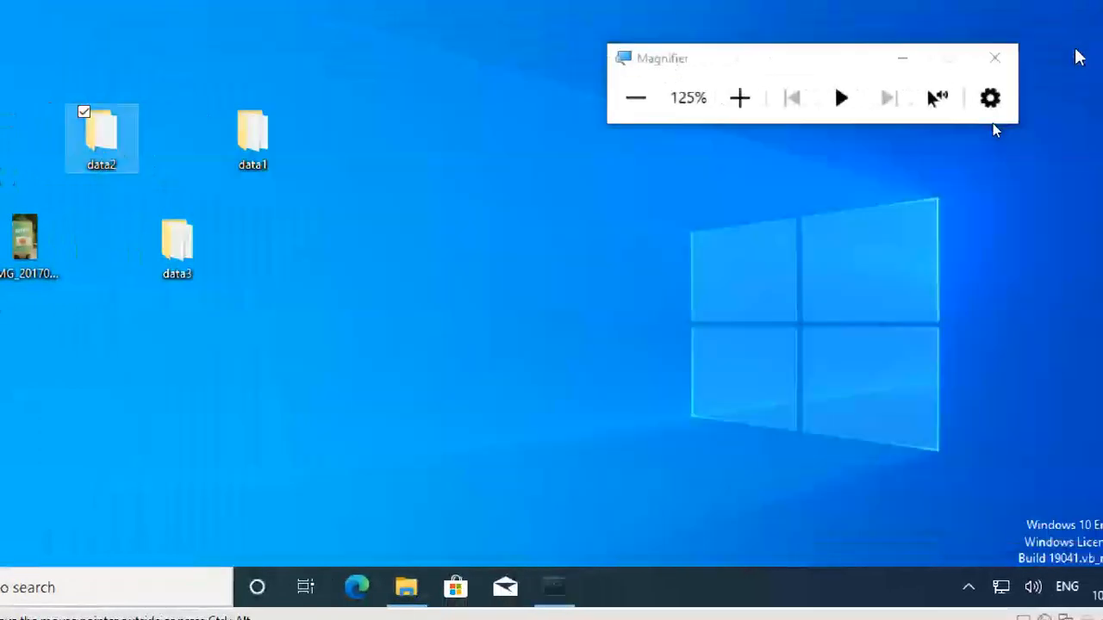
pyautogui.click(354, 490)
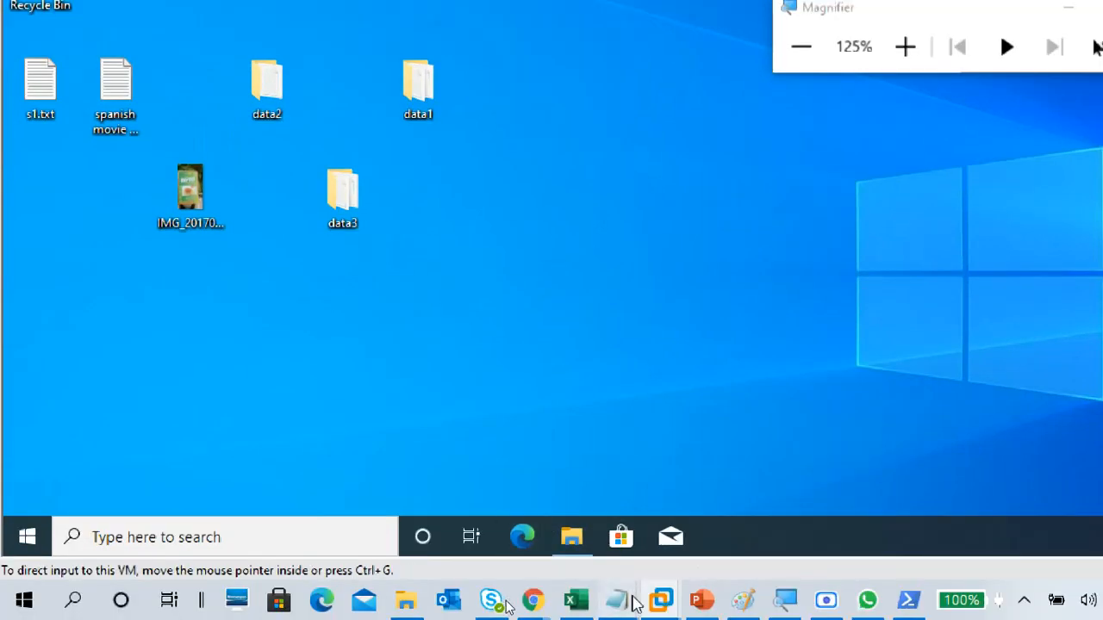
# Step: Switch to the Notepad notes and add the line "cmd" below the dashed separator at the end
pyautogui.click(660, 599)
pyautogui.click(552, 546)
pyautogui.scroll(-5, 107, 486)
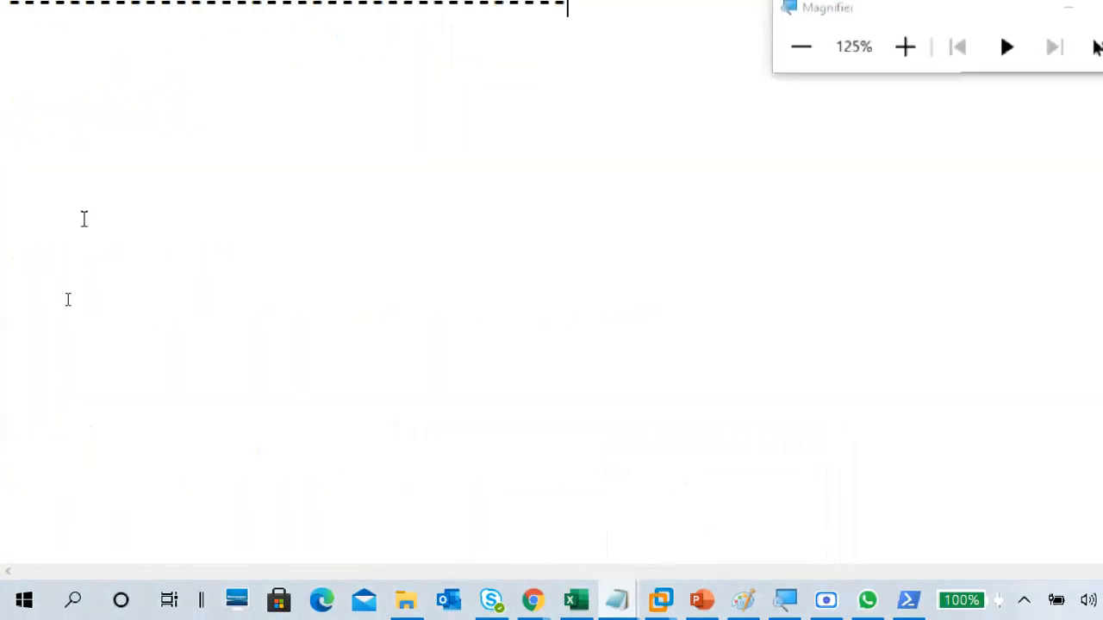
pyautogui.scroll(2, 106, 281)
pyautogui.click(81, 240)
pyautogui.write('cmd')
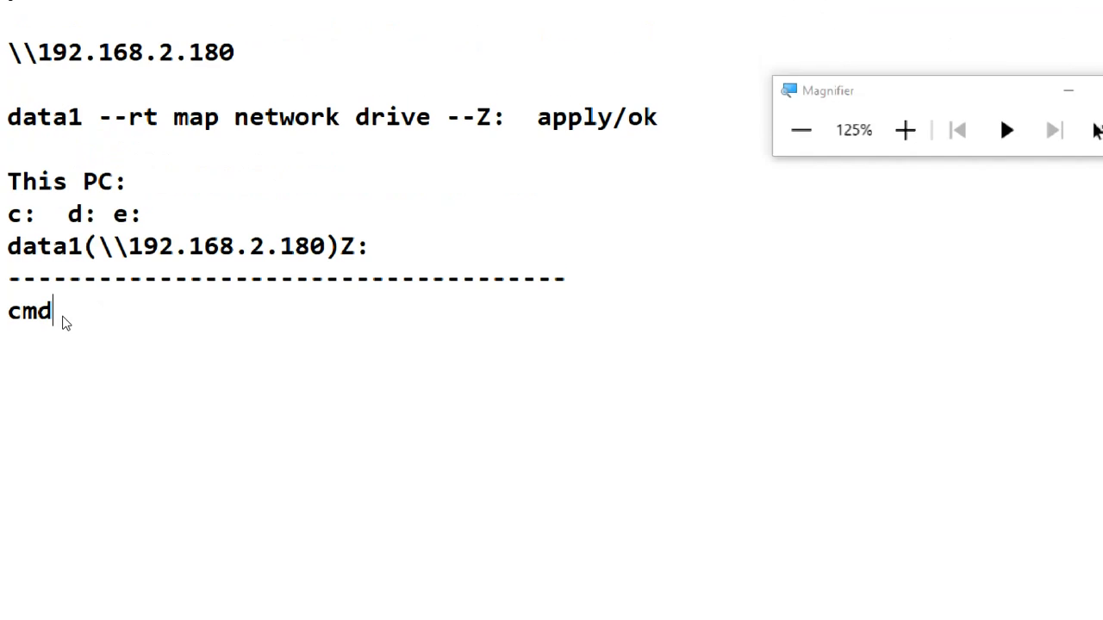
# Step: Add the line "net share" beneath cmd in the notes, leaving a blank line before it
pyautogui.press('Return')
pyautogui.press('Return')
pyautogui.write('net shre')
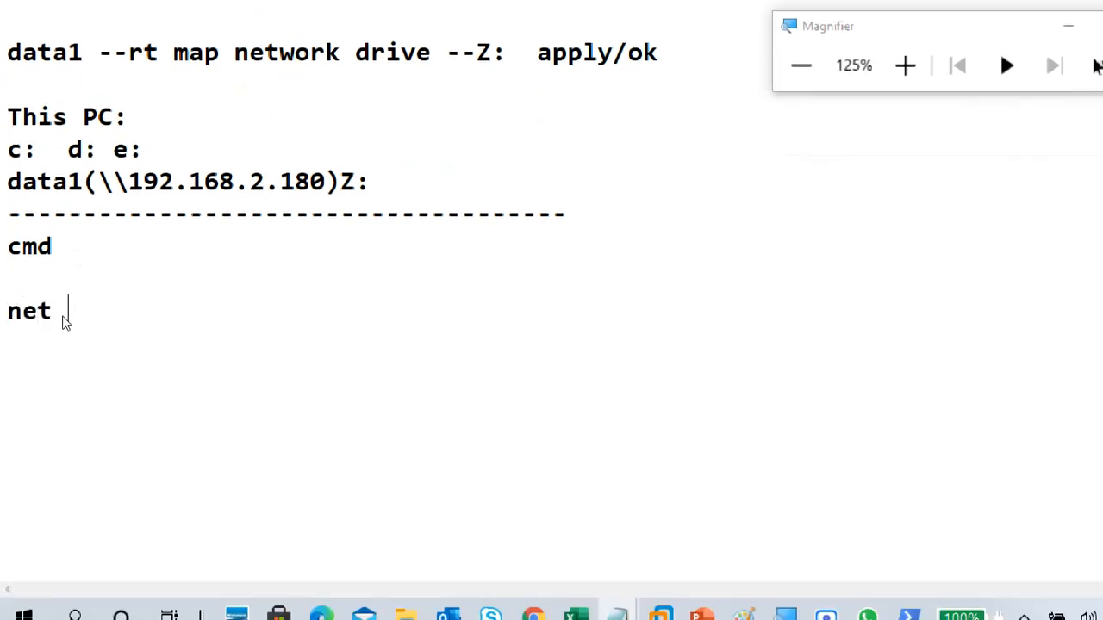
pyautogui.press('BackSpace')
pyautogui.press('BackSpace')
pyautogui.write('are')
pyautogui.press('Return')
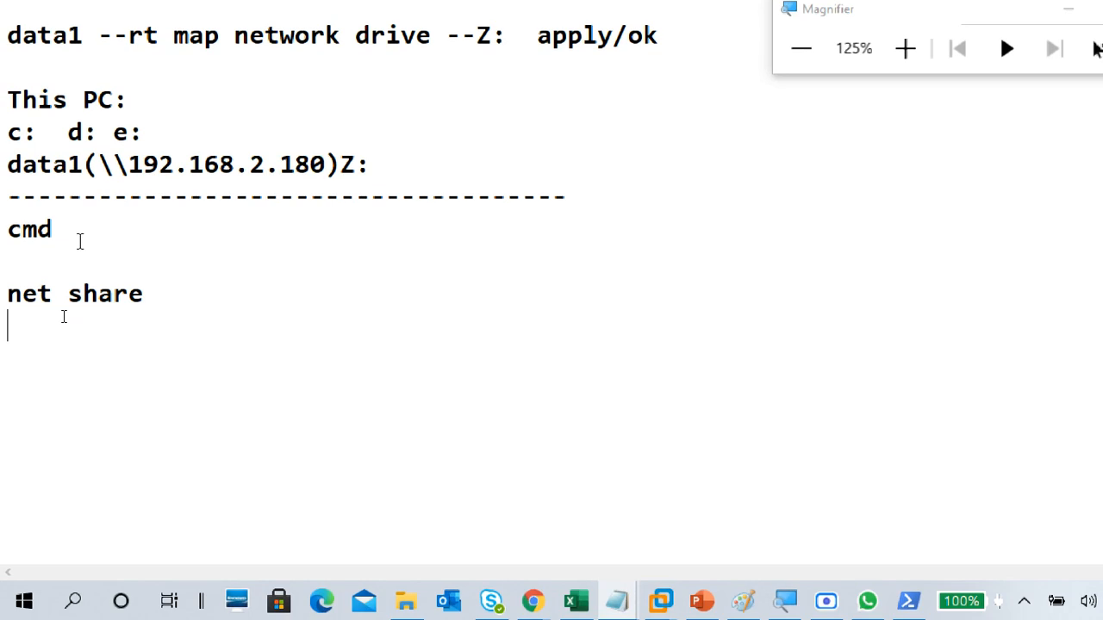
pyautogui.press('Return')
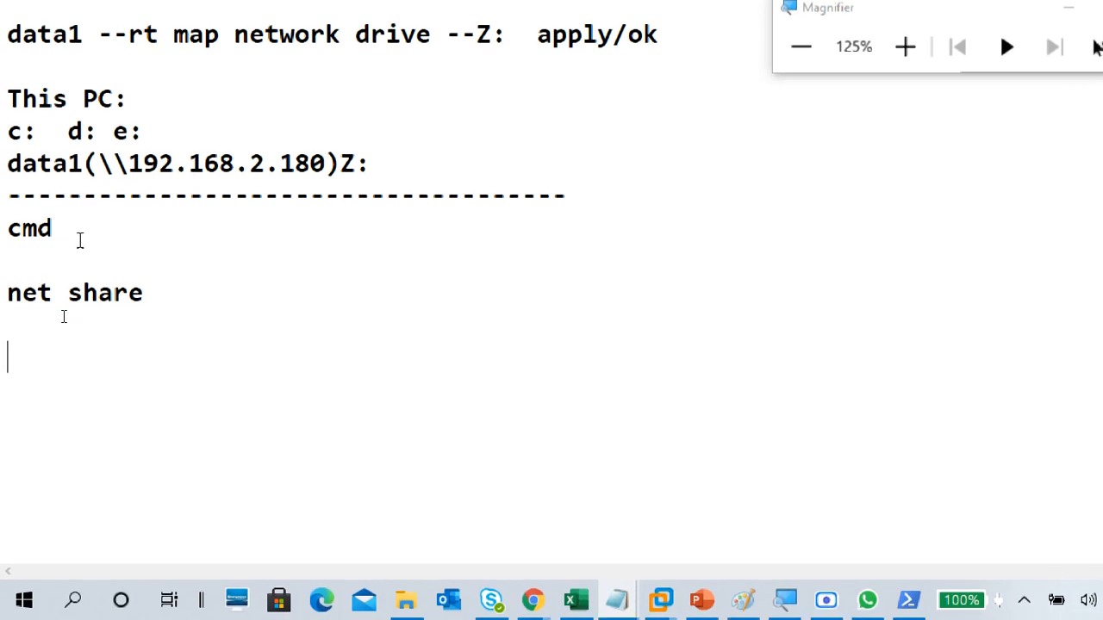
# Step: Add a "net" line below net share, with a "--" separator line above and below it
pyautogui.write('net')
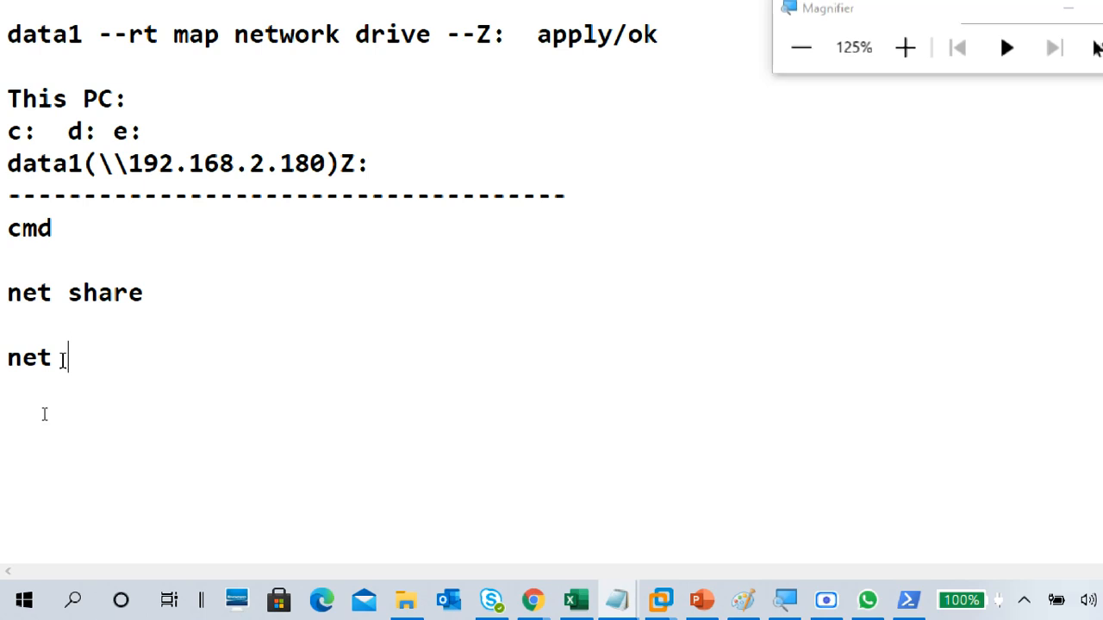
pyautogui.click(13, 325)
pyautogui.write('--')
pyautogui.click(56, 432)
pyautogui.write('--')
# Step: Write "compmgmt.msc" on the line below the last "--" separator
pyautogui.click(159, 456)
pyautogui.click(129, 409)
pyautogui.write('compmgmg')
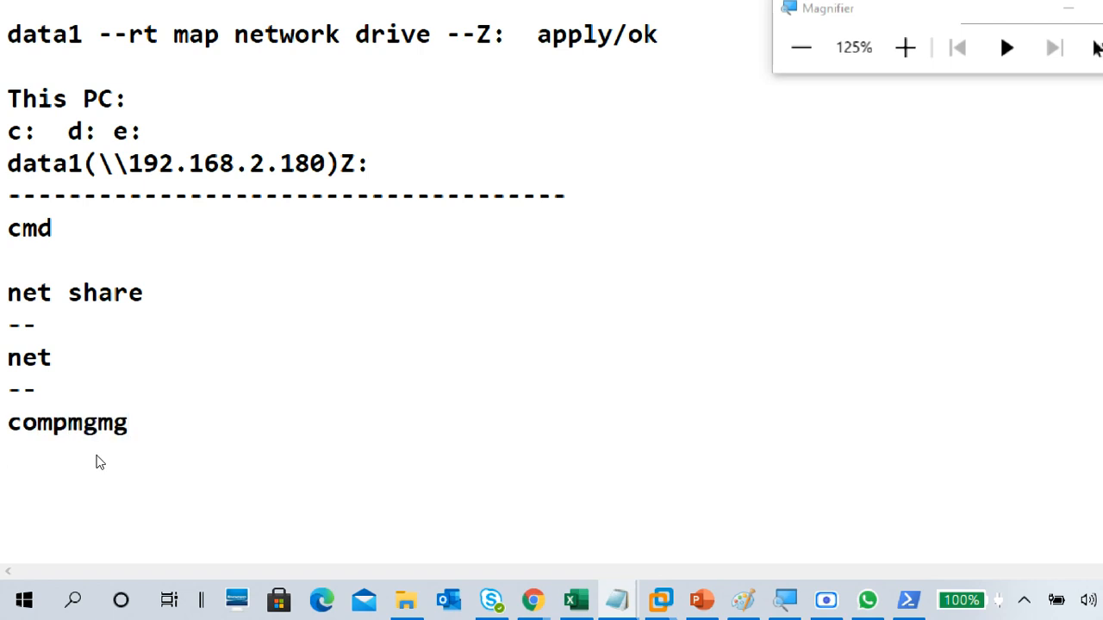
pyautogui.press('BackSpace')
pyautogui.write('t.msc')
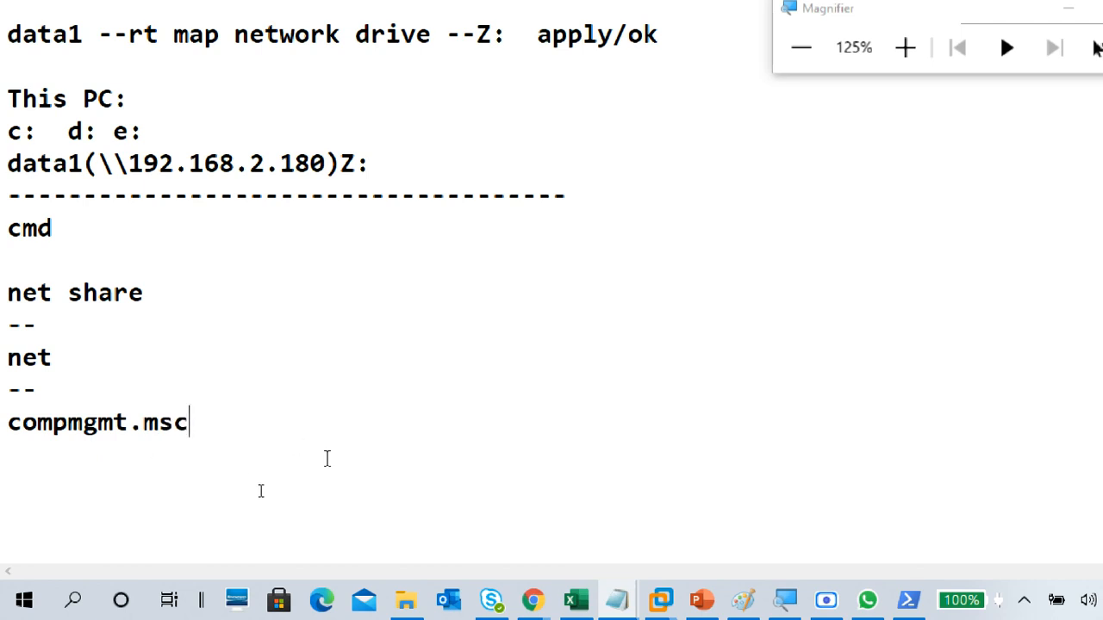
# Step: Append the description "-- computer managemnet" after compmgmt.msc and start a new line below it
pyautogui.moveTo(50, 448); pyautogui.dragTo(2, 427)
pyautogui.click(18, 458)
pyautogui.click(223, 424)
pyautogui.write('-- computer')
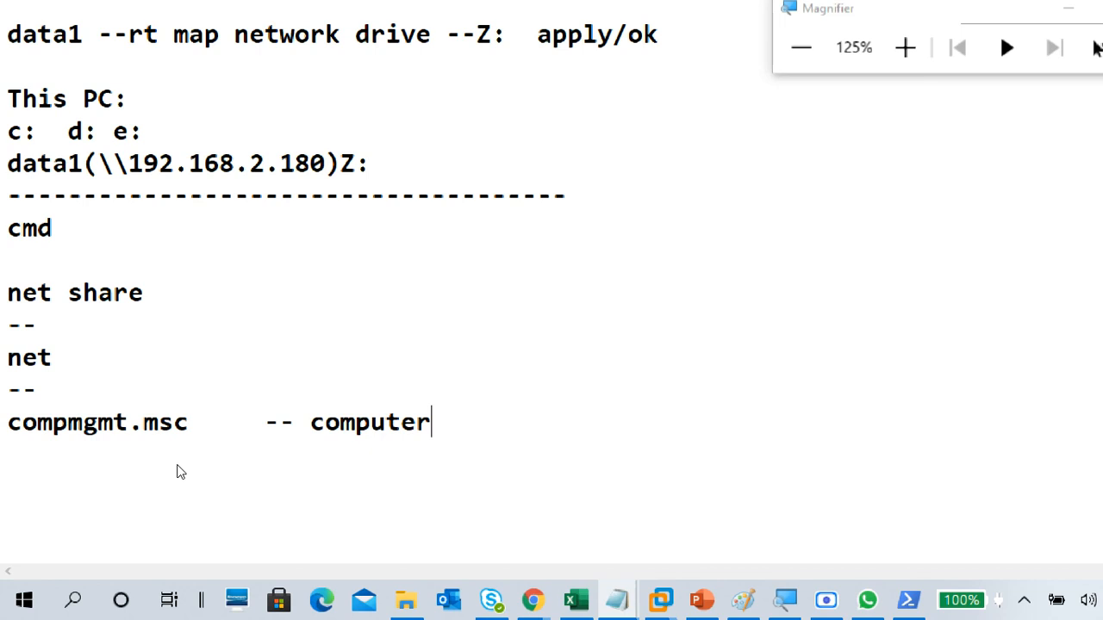
pyautogui.write(' managem')
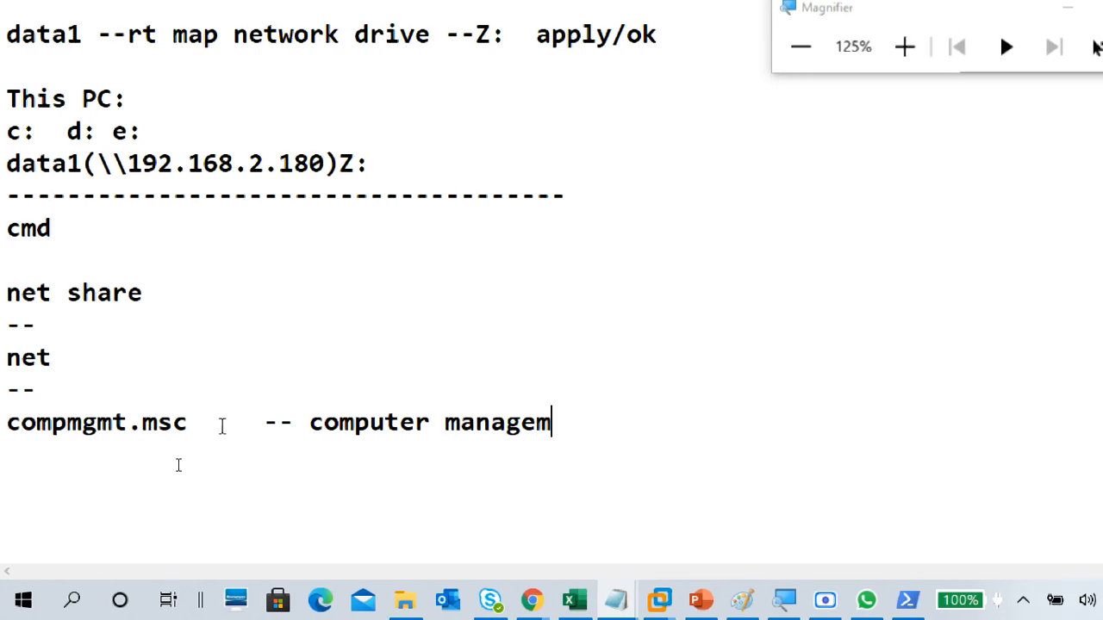
pyautogui.write('net')
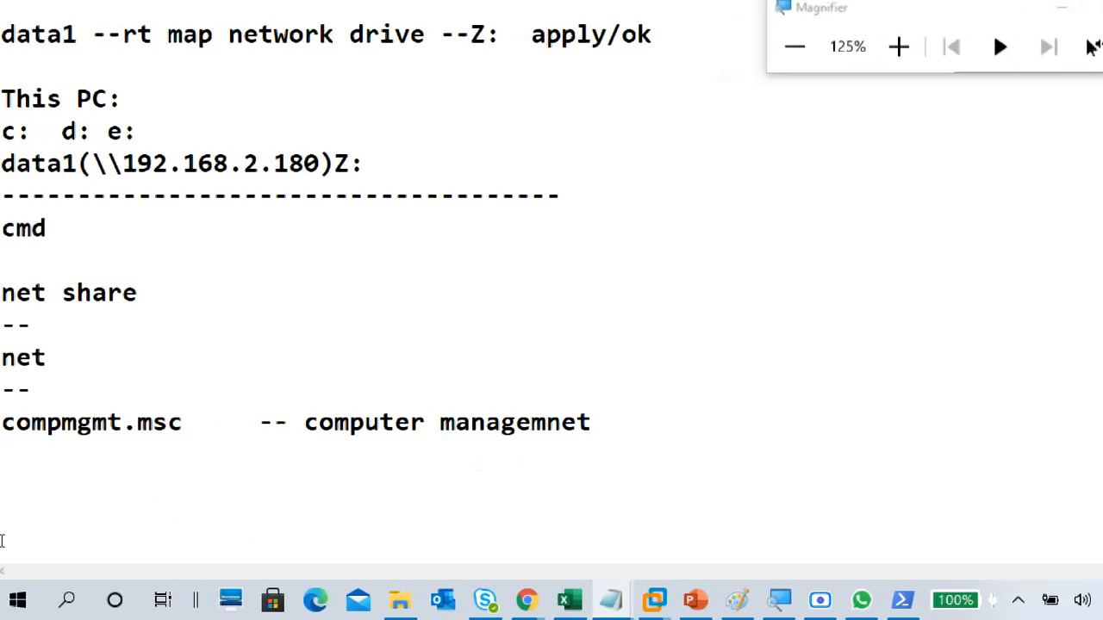
pyautogui.press('Return')
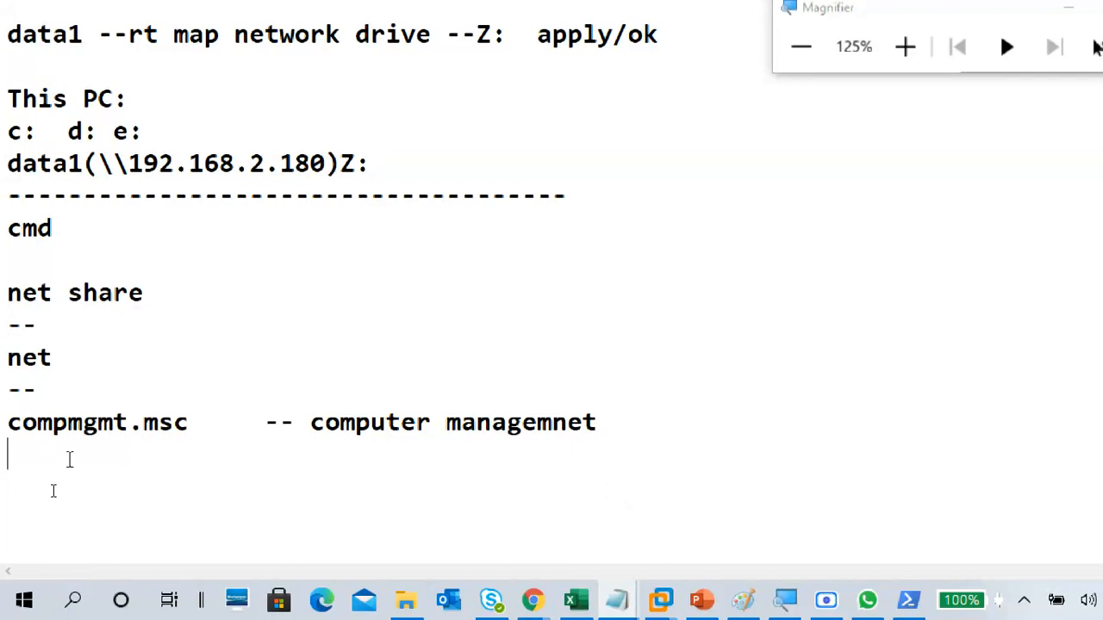
# Step: Insert a line reading "run" directly above compmgmt.msc in the notes
pyautogui.click(5, 409)
pyautogui.press('Return')
pyautogui.press('Up')
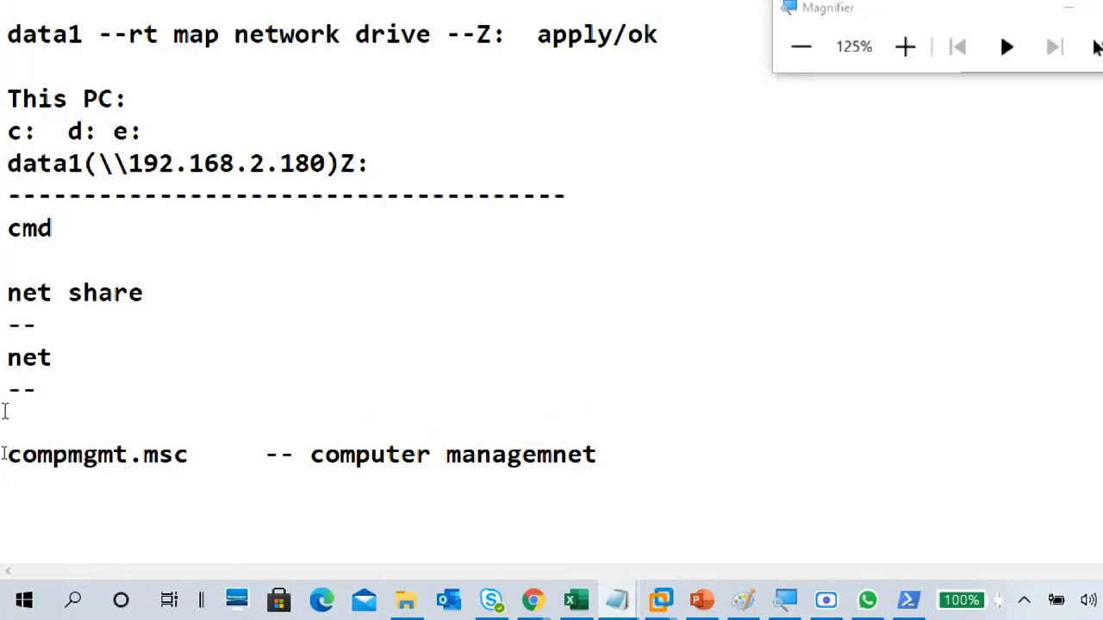
pyautogui.write('run')
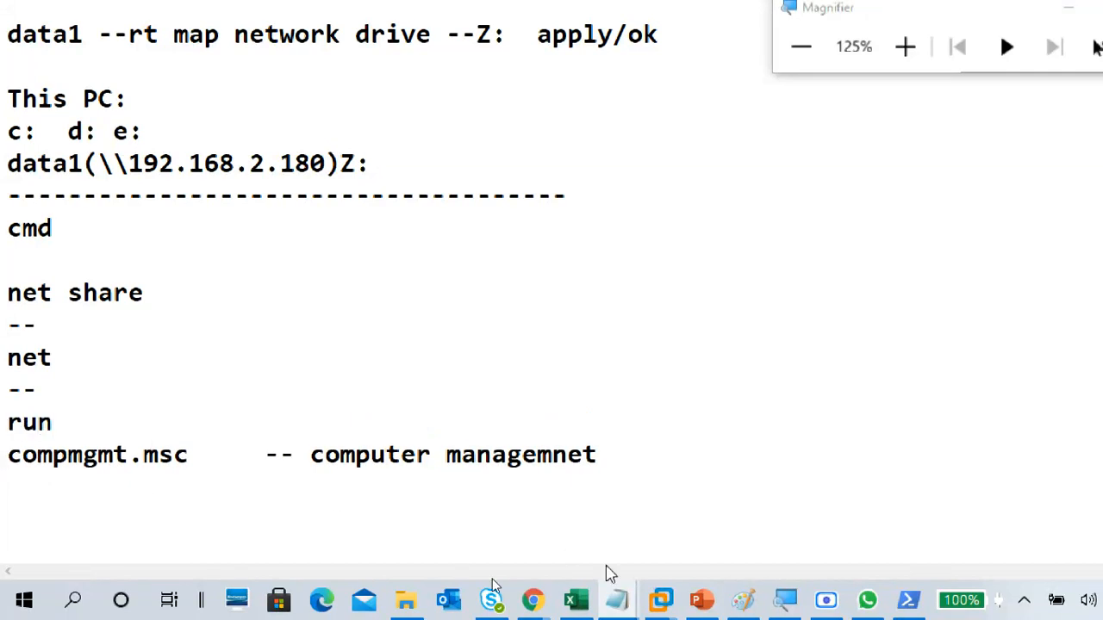
# Step: Switch back to the VMware virtual machine, open its Run dialog and empty the prefilled command
pyautogui.moveTo(660, 594)
pyautogui.click(617, 471)
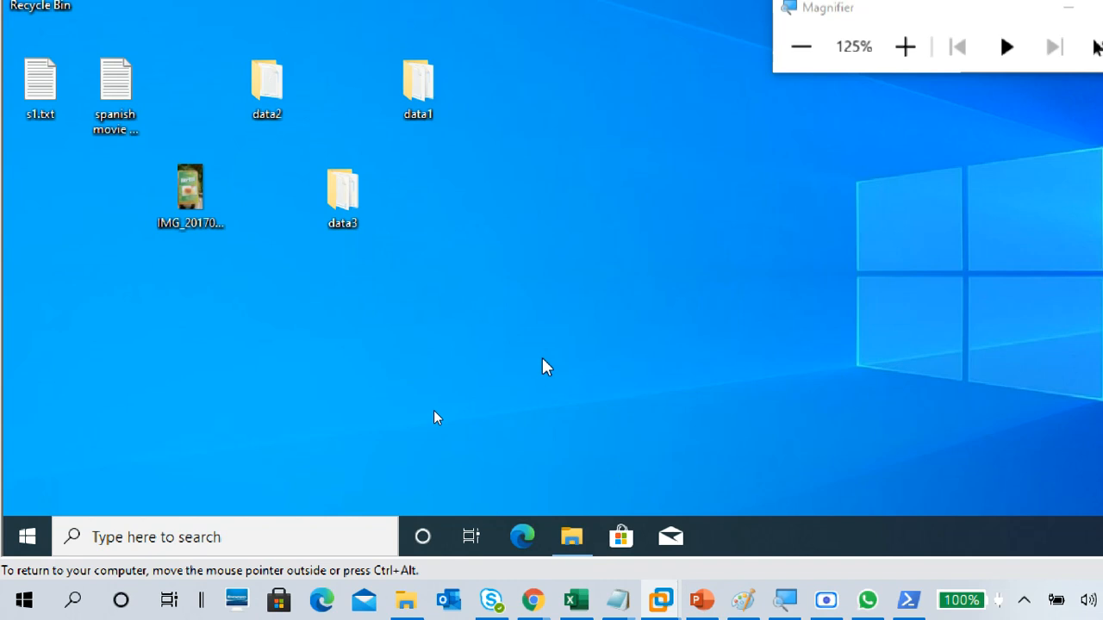
pyautogui.press('super+r')
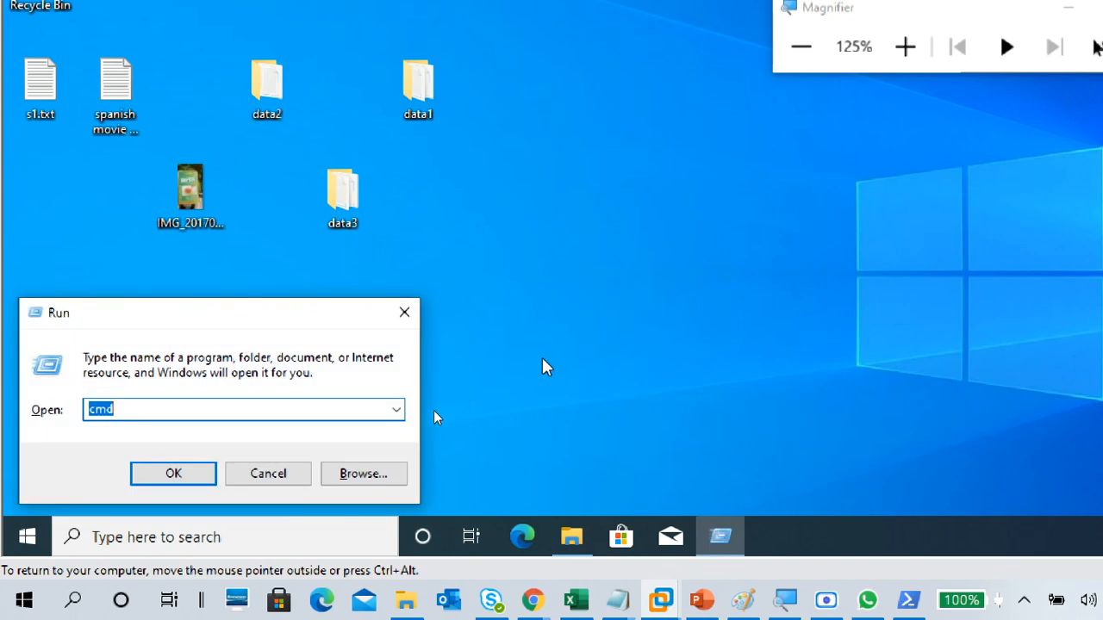
pyautogui.write('RU')
pyautogui.press('BackSpace')
pyautogui.press('BackSpace')
pyautogui.press('BackSpace')
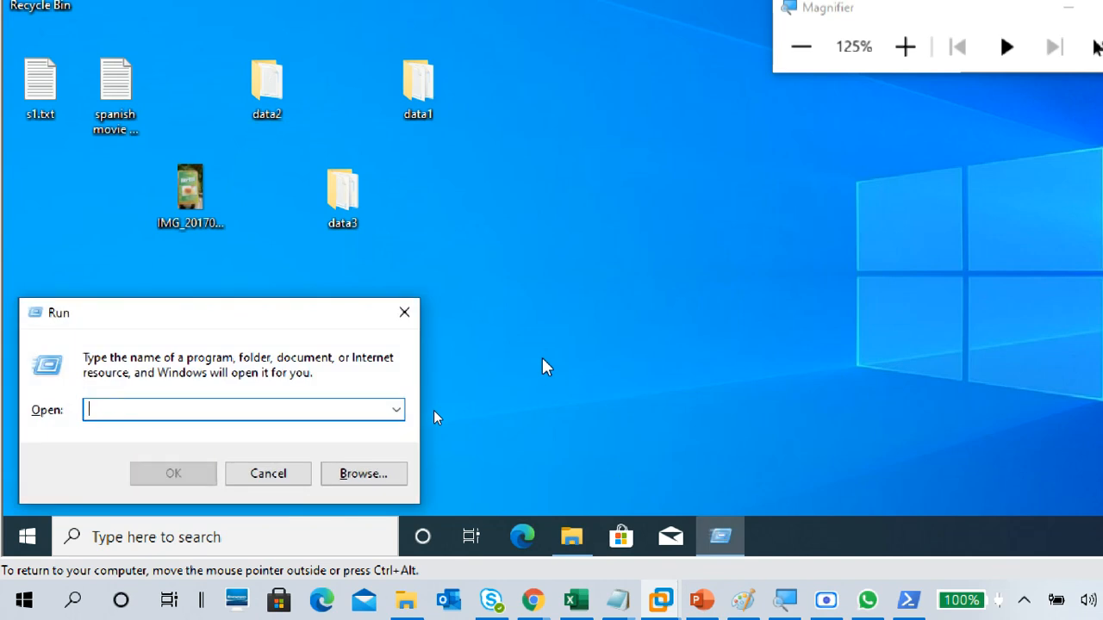
pyautogui.write('CMD')
pyautogui.press('BackSpace')
pyautogui.press('BackSpace')
pyautogui.press('BackSpace')
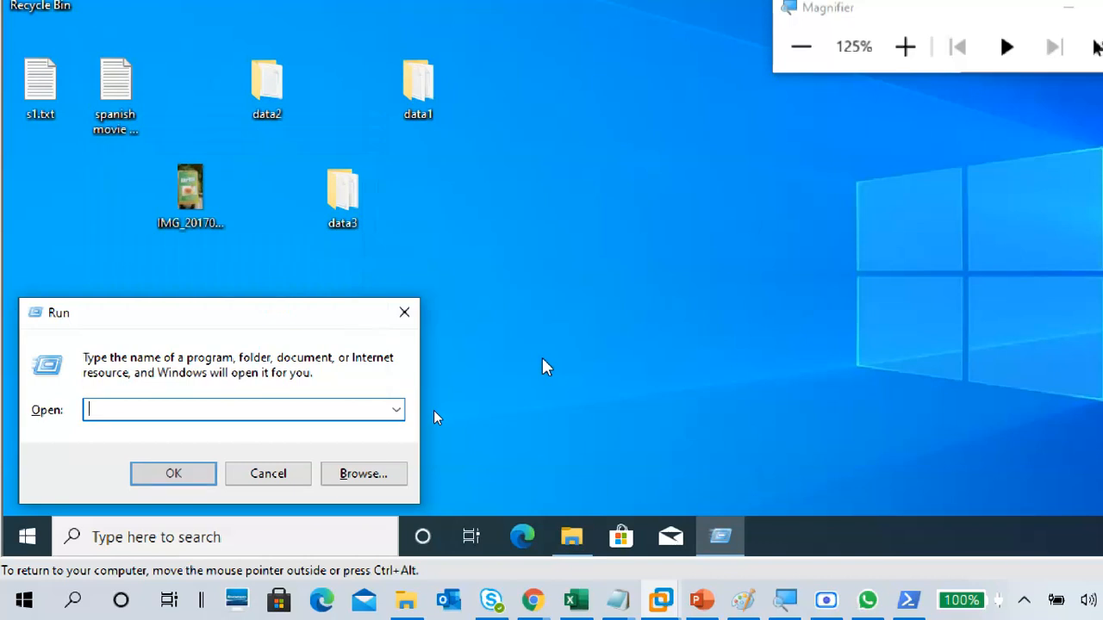
pyautogui.write('C')
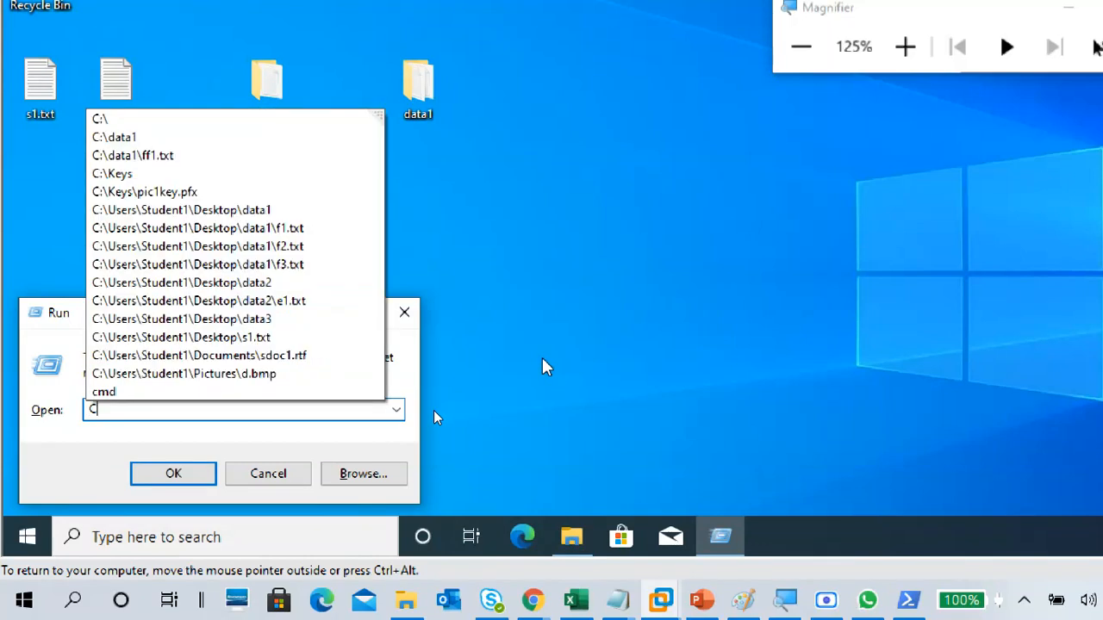
pyautogui.press('BackSpace')
# Step: Run COMPMGMT.MSC from the Run dialog in the virtual machine to open Computer Management
pyautogui.write('COM')
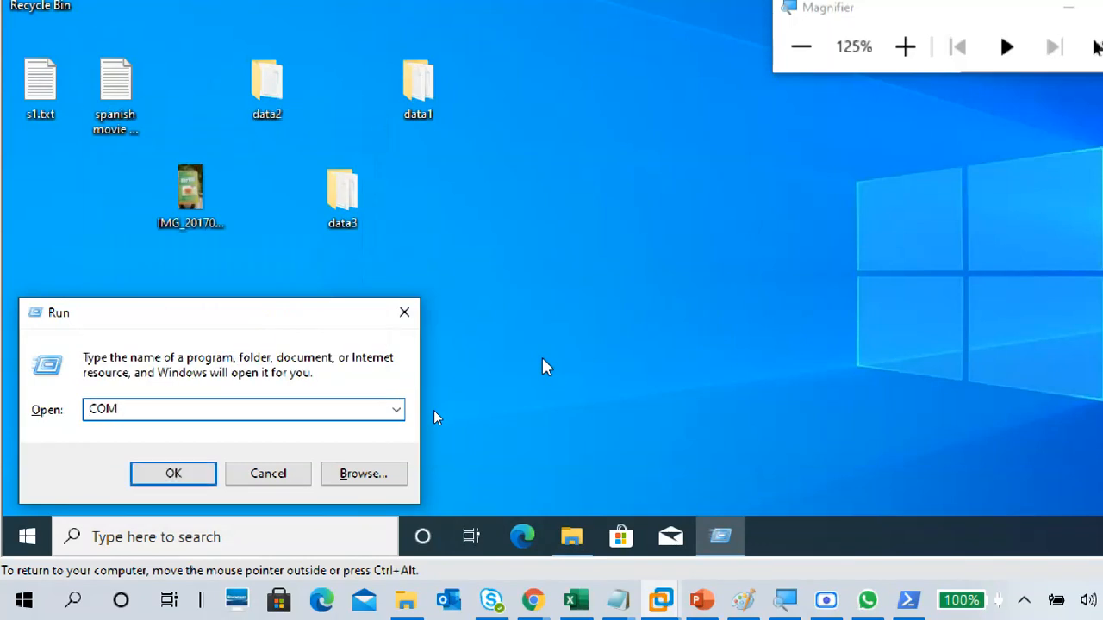
pyautogui.write('PMGMT.MSC')
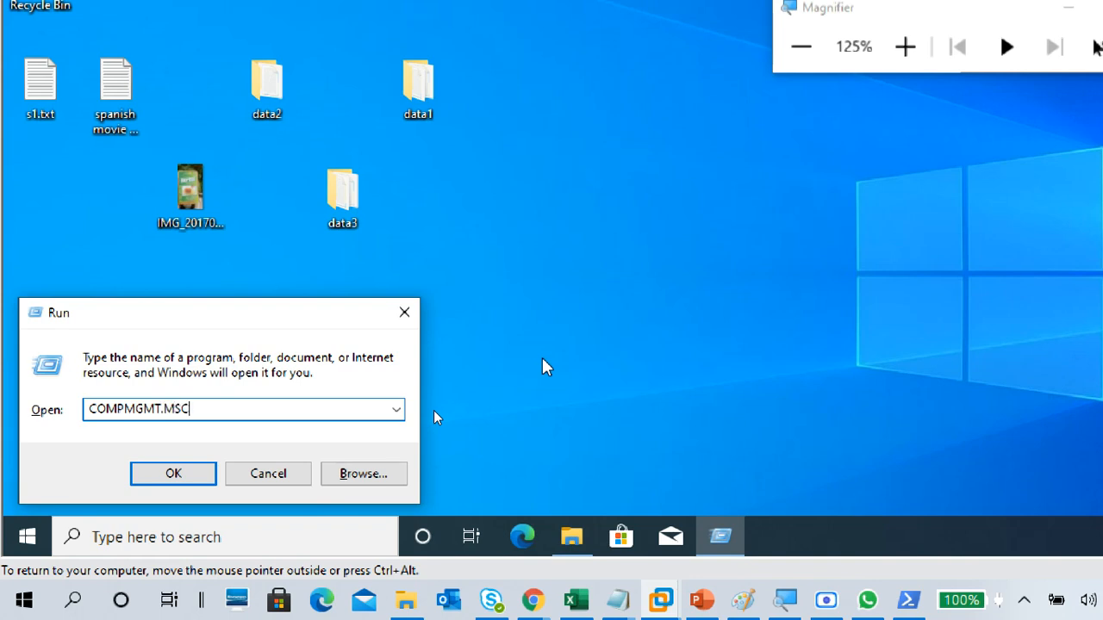
pyautogui.click(911, 47)
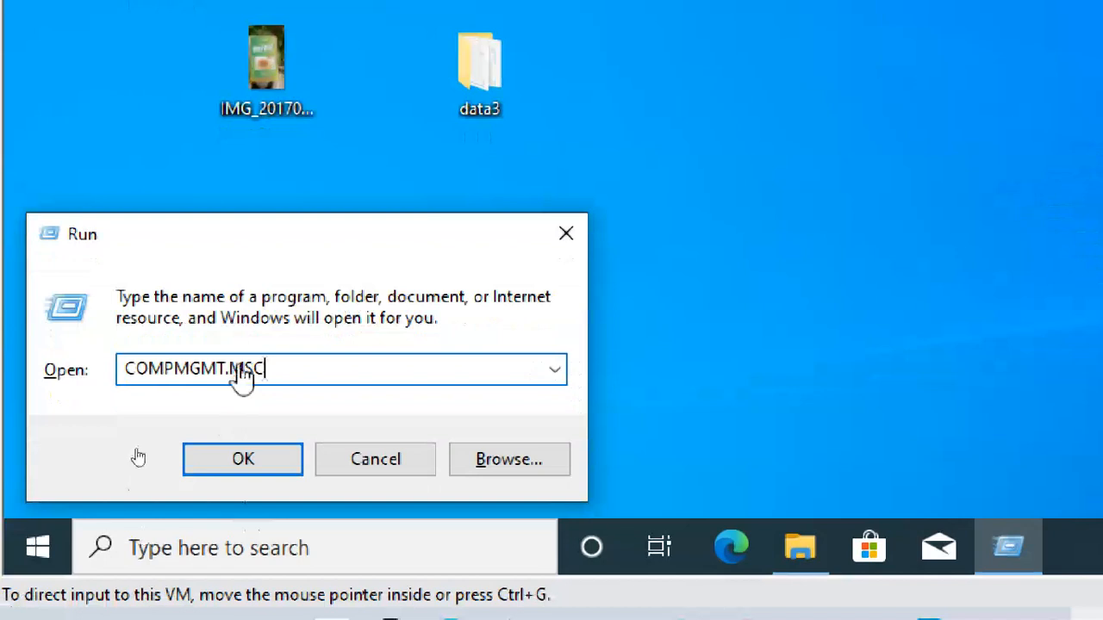
pyautogui.click(272, 465)
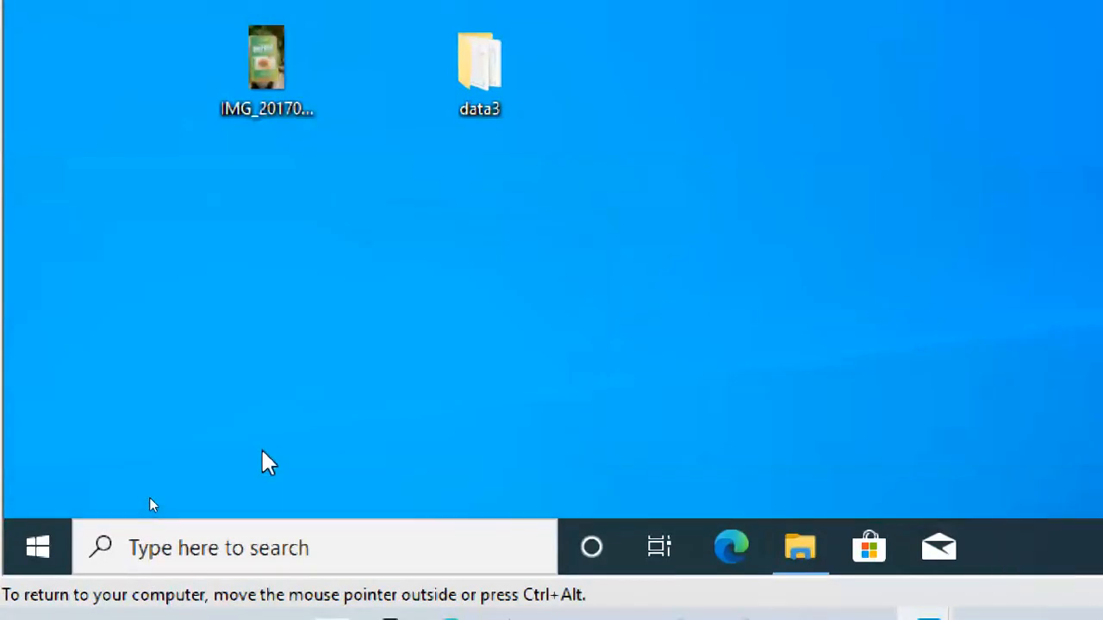
pyautogui.click(1024, 97)
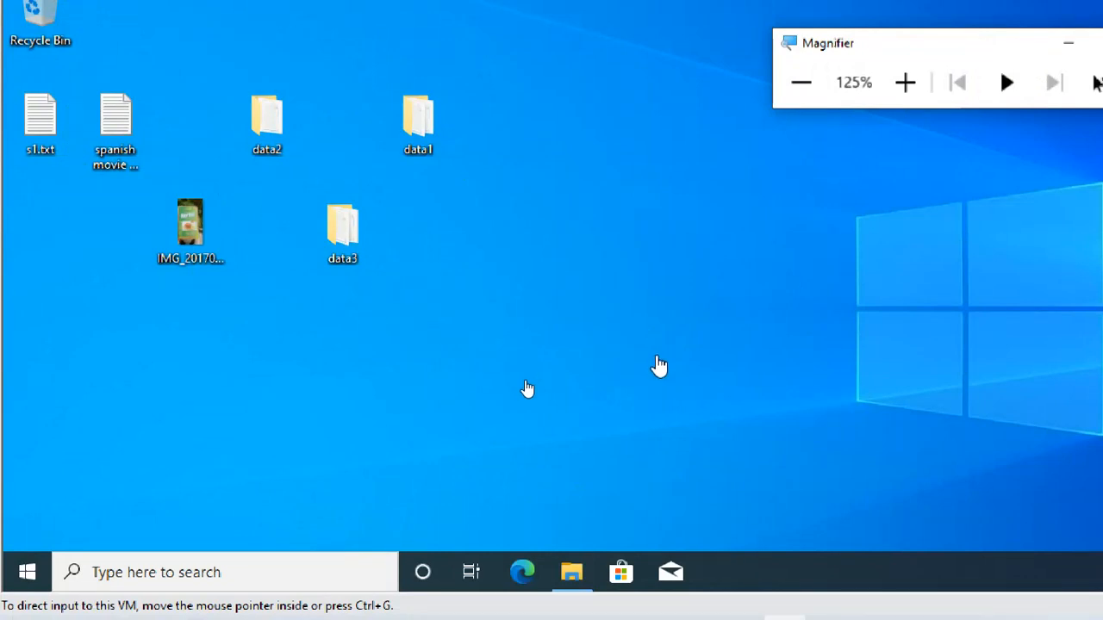
# Step: Switch to the untitled Notepad notes and write the heading "run cmd" two blank lines below the compmgmt.msc entry
pyautogui.moveTo(617, 601)
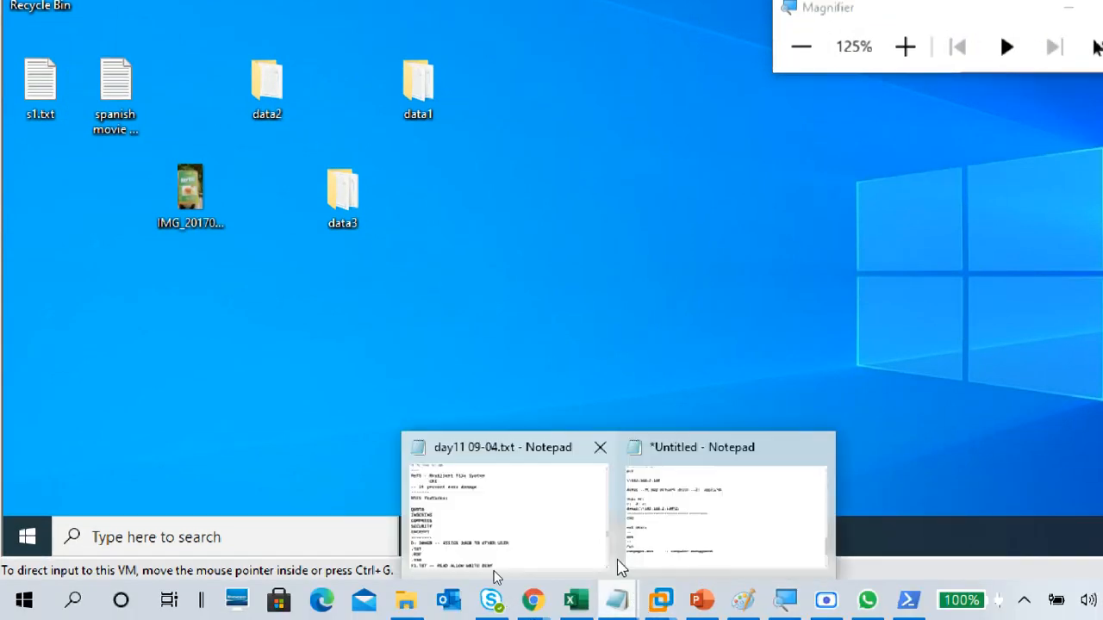
pyautogui.click(646, 534)
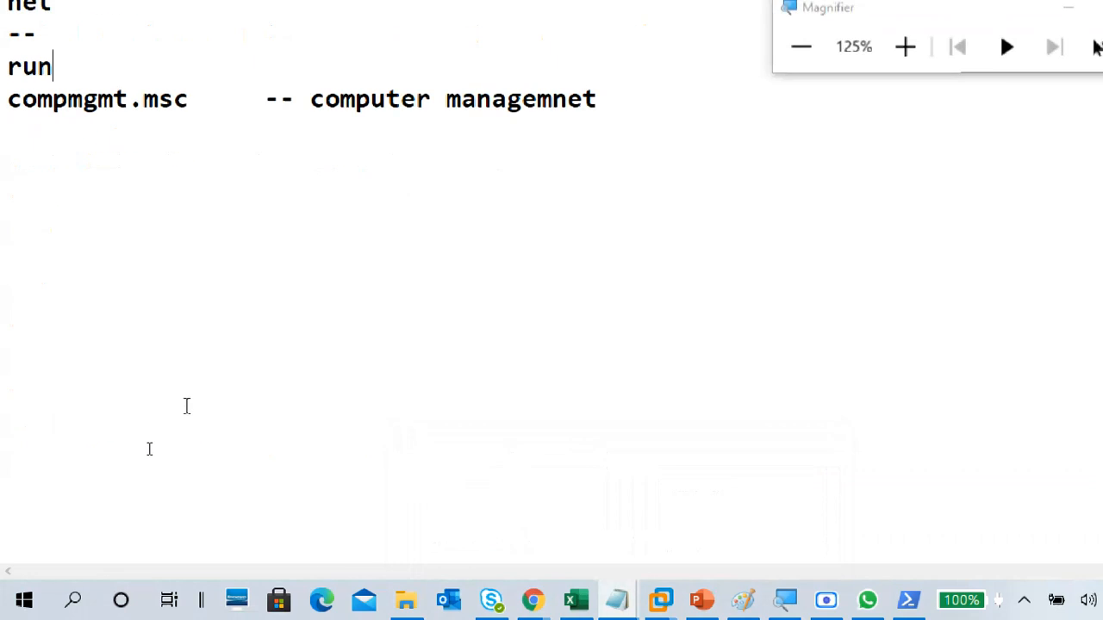
pyautogui.click(68, 188)
pyautogui.write('run')
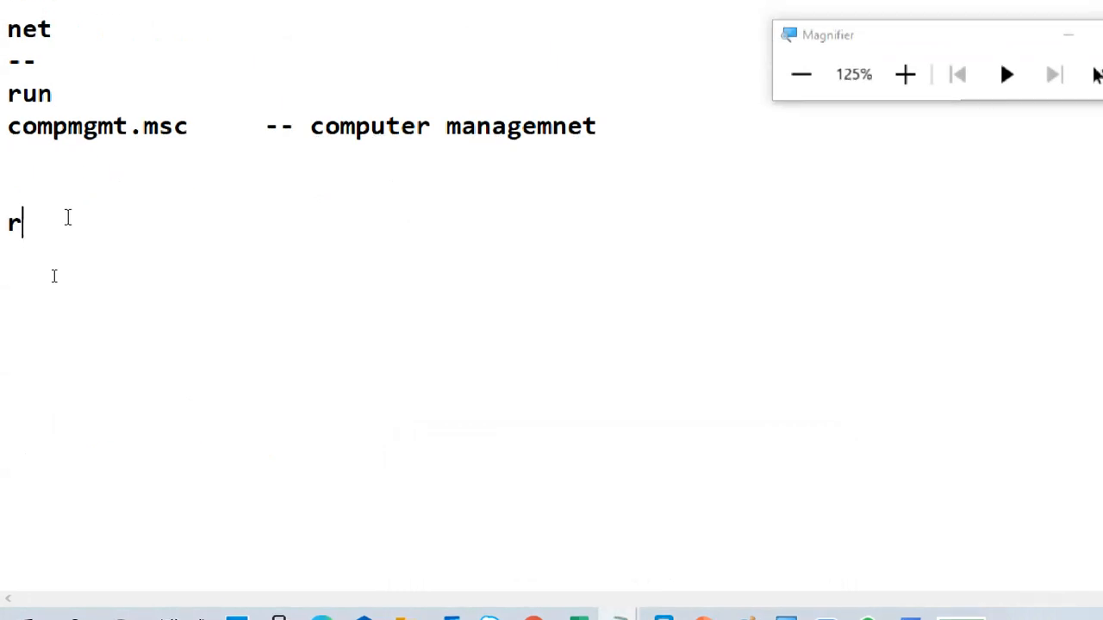
pyautogui.press('BackSpace')
pyautogui.press('BackSpace')
pyautogui.press('BackSpace')
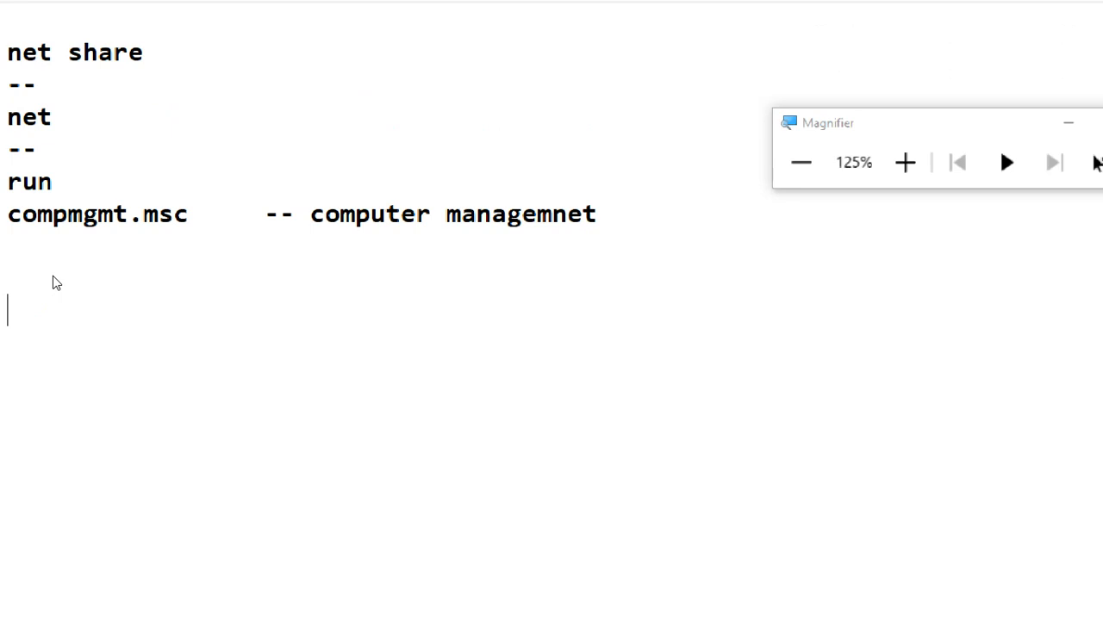
pyautogui.write('run cmd')
pyautogui.press('Return')
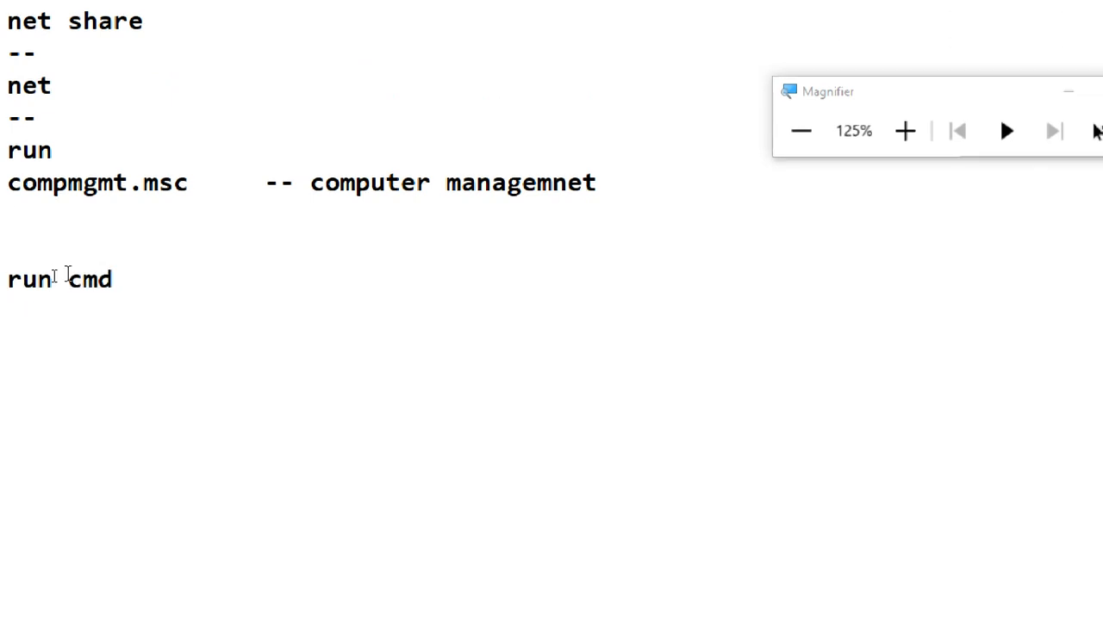
# Step: Add "ncpa.cpl" under the "run cmd" heading, separated from it by a blank line
pyautogui.write('ncpa')
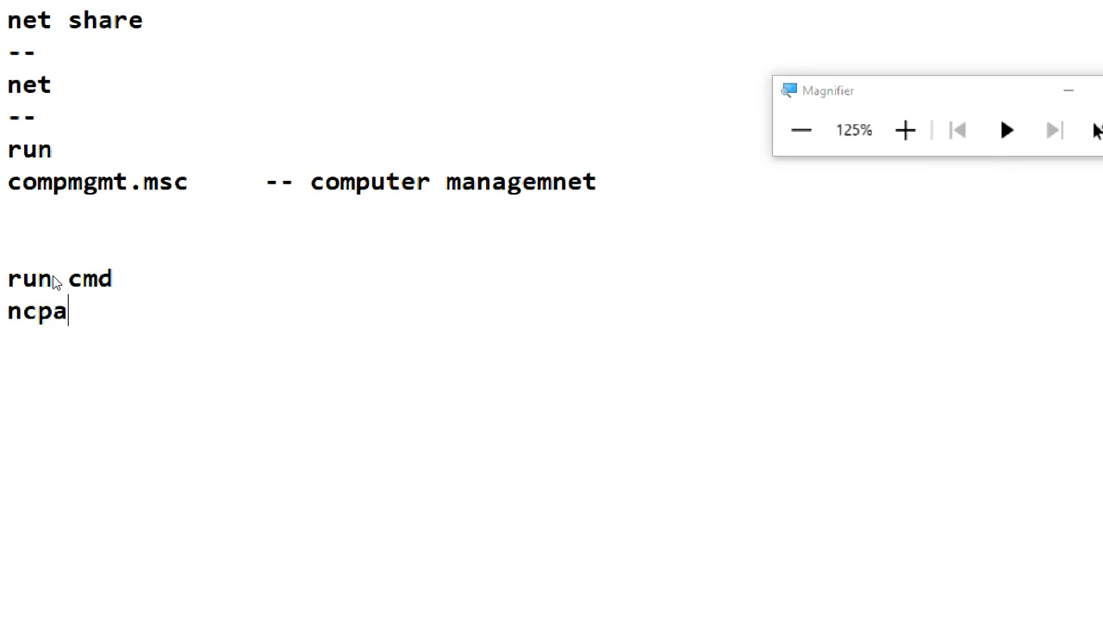
pyautogui.write('.cpl')
pyautogui.press('Return')
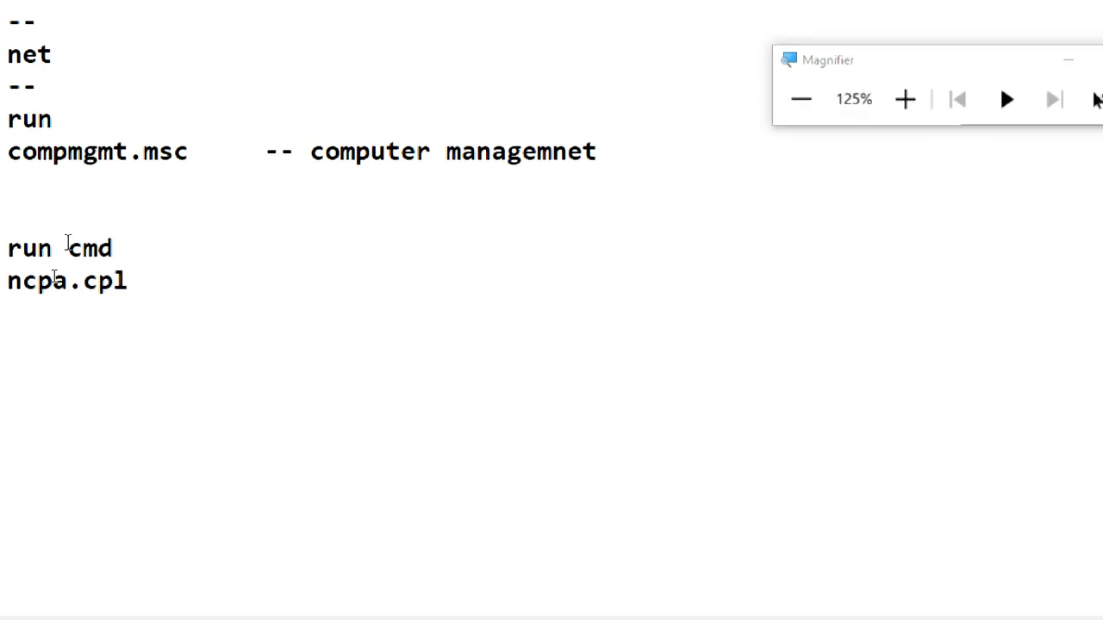
pyautogui.press('Up')
pyautogui.press('Return')
pyautogui.press('Down')
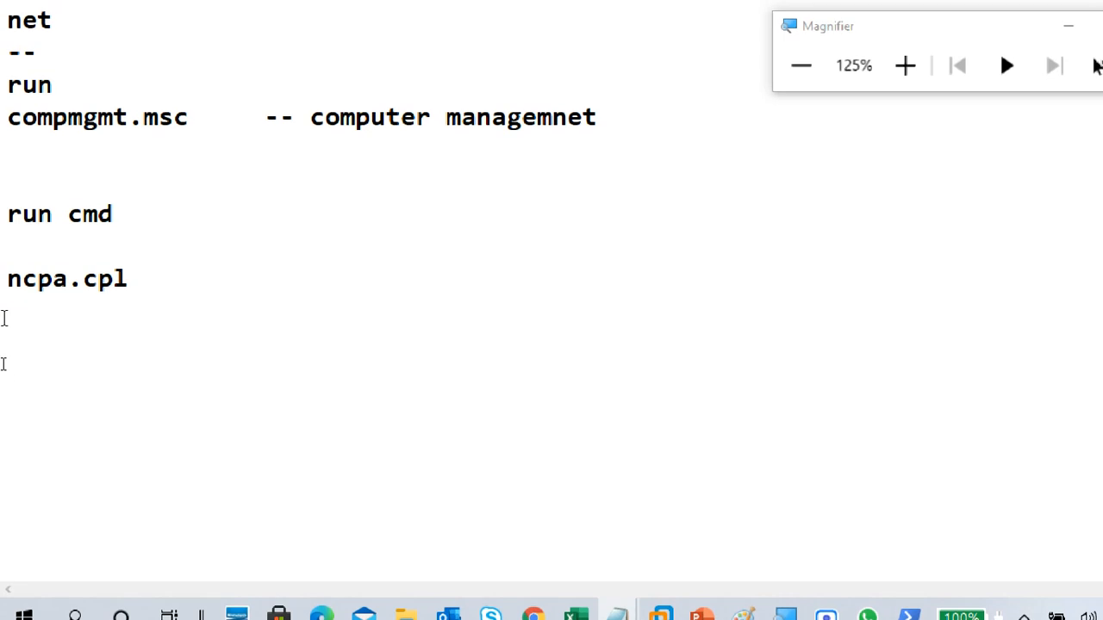
# Step: Write "services.msc" on the line below ncpa.cpl and start a new line
pyautogui.write('serive')
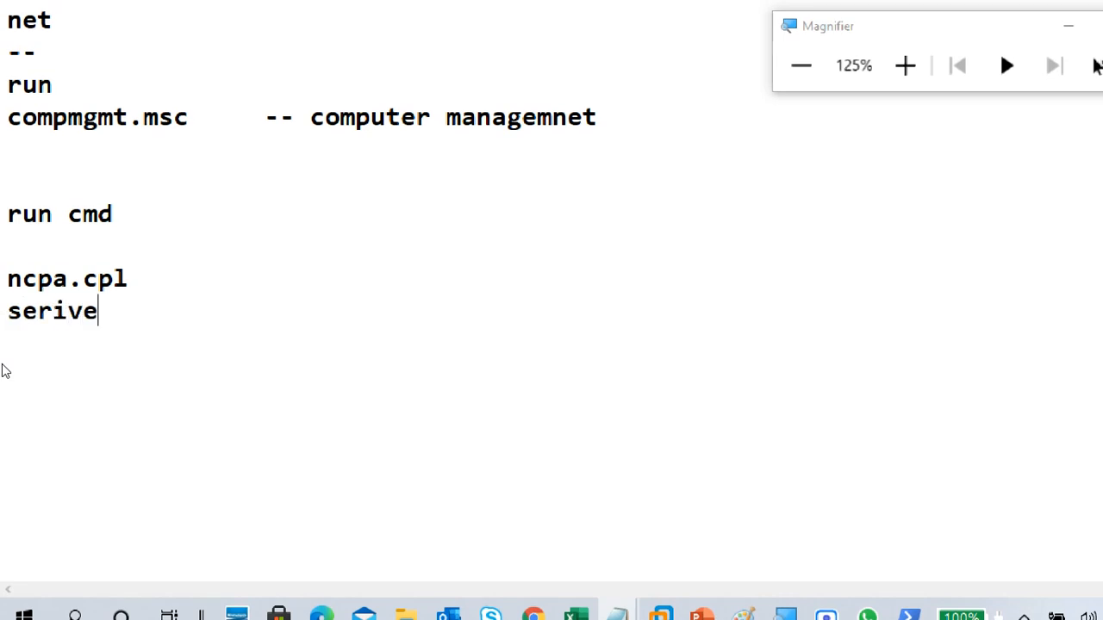
pyautogui.press('BackSpace')
pyautogui.press('BackSpace')
pyautogui.press('BackSpace')
pyautogui.press('BackSpace')
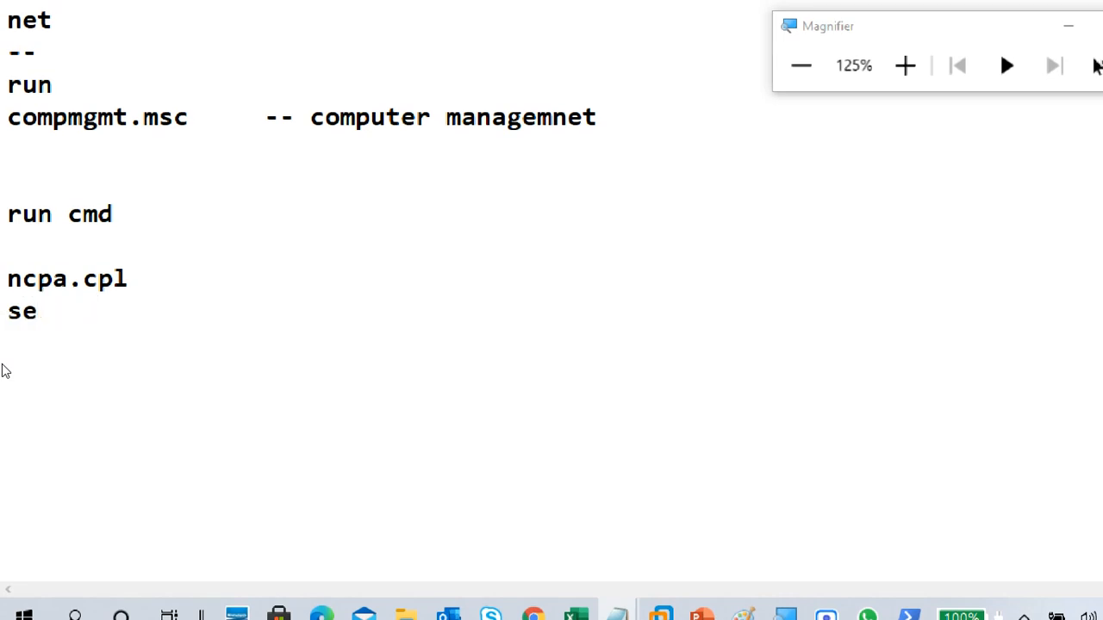
pyautogui.write('rvice')
pyautogui.press('BackSpace')
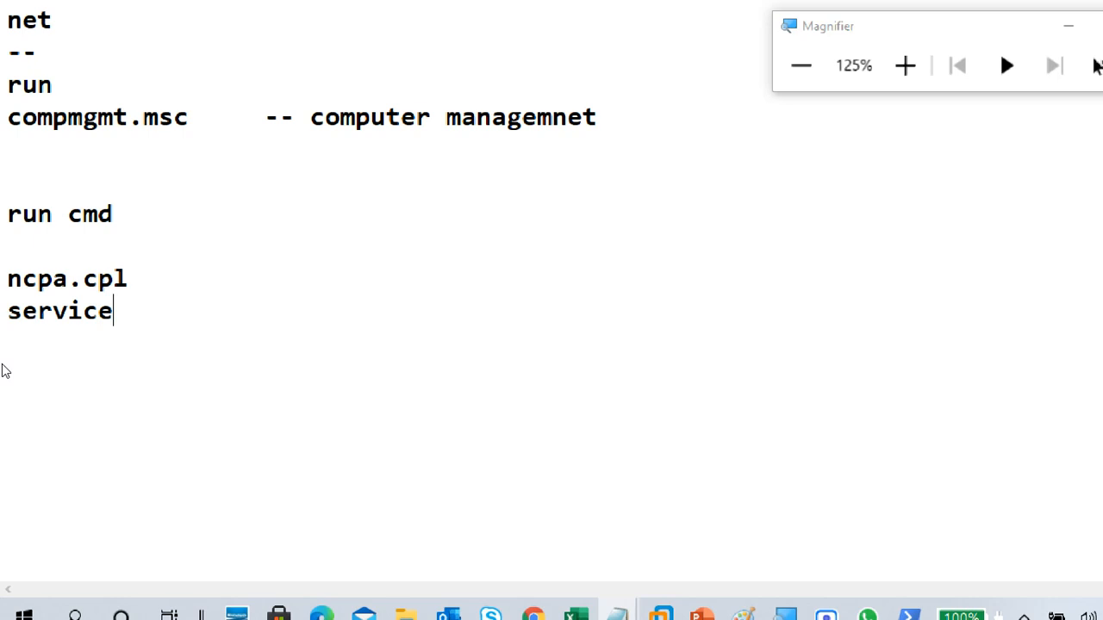
pyautogui.write('s.msc')
pyautogui.press('Return')
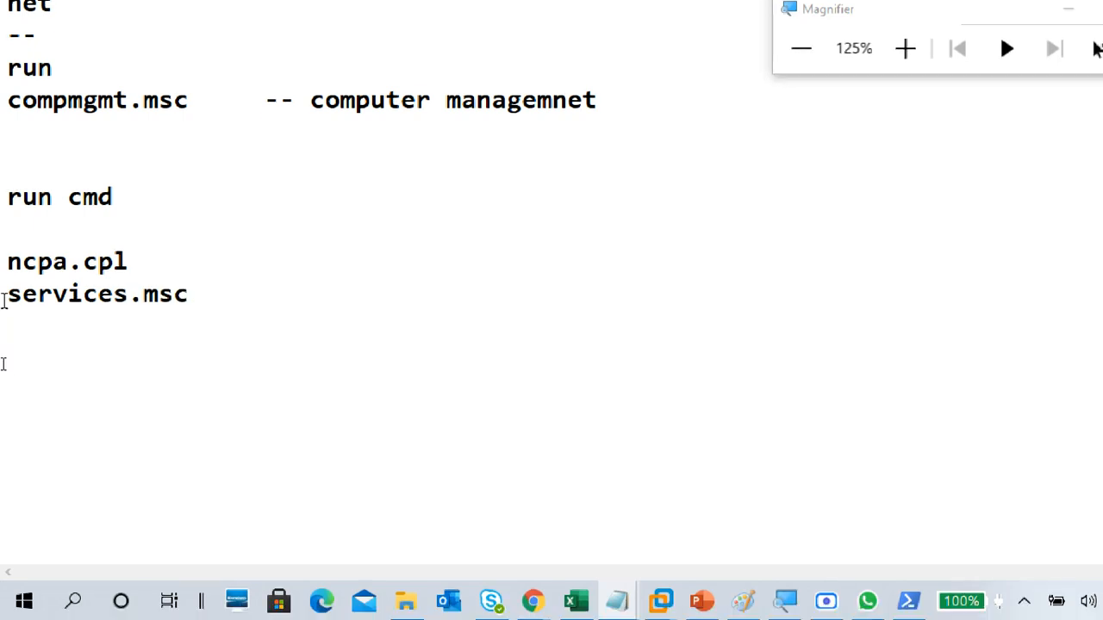
# Step: Add "eventvwr.msc" below services.msc in the command list and start a new line
pyautogui.write('even')
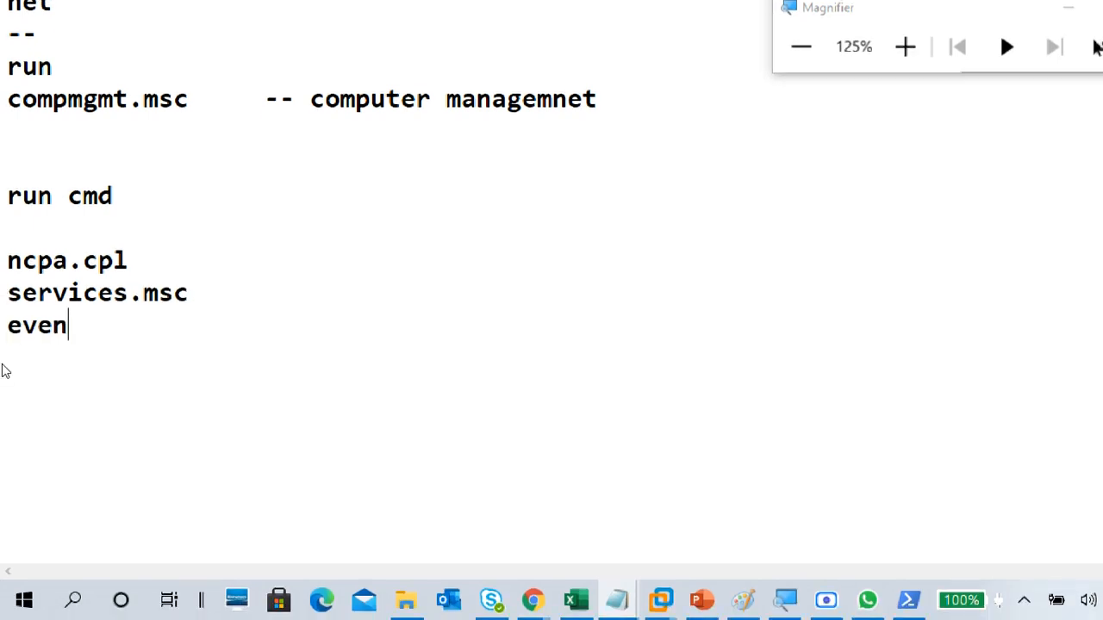
pyautogui.write('tvm')
pyautogui.press('BackSpace')
pyautogui.write('wr')
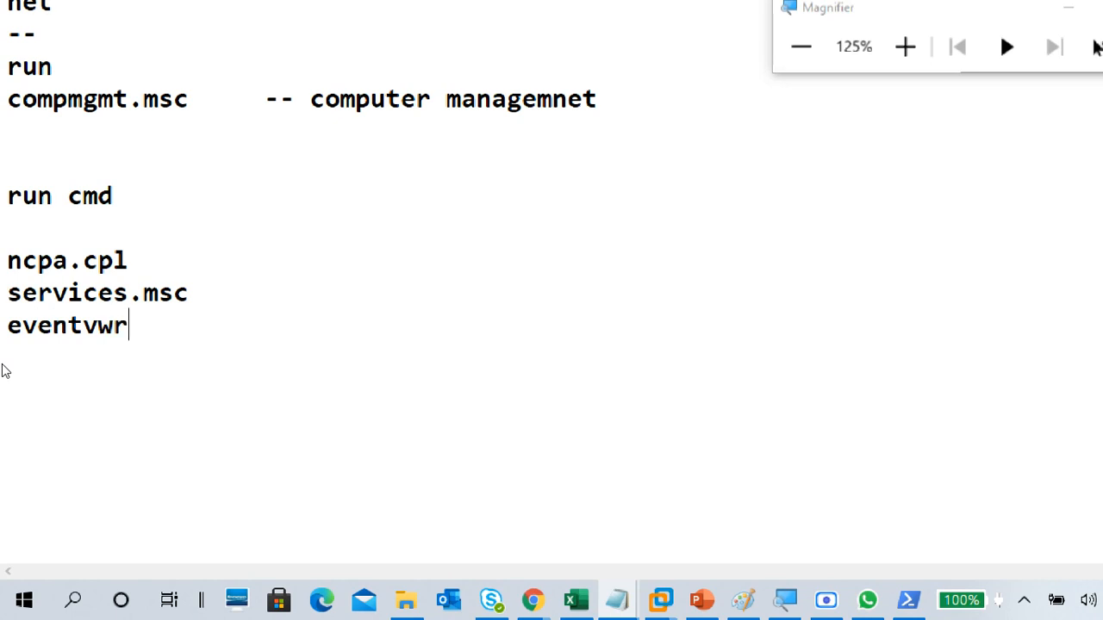
pyautogui.write('.msc')
pyautogui.press('Return')
# Step: List "mmc" and "diskmgmt.msc" on separate lines below eventvwr.msc
pyautogui.write('mmc')
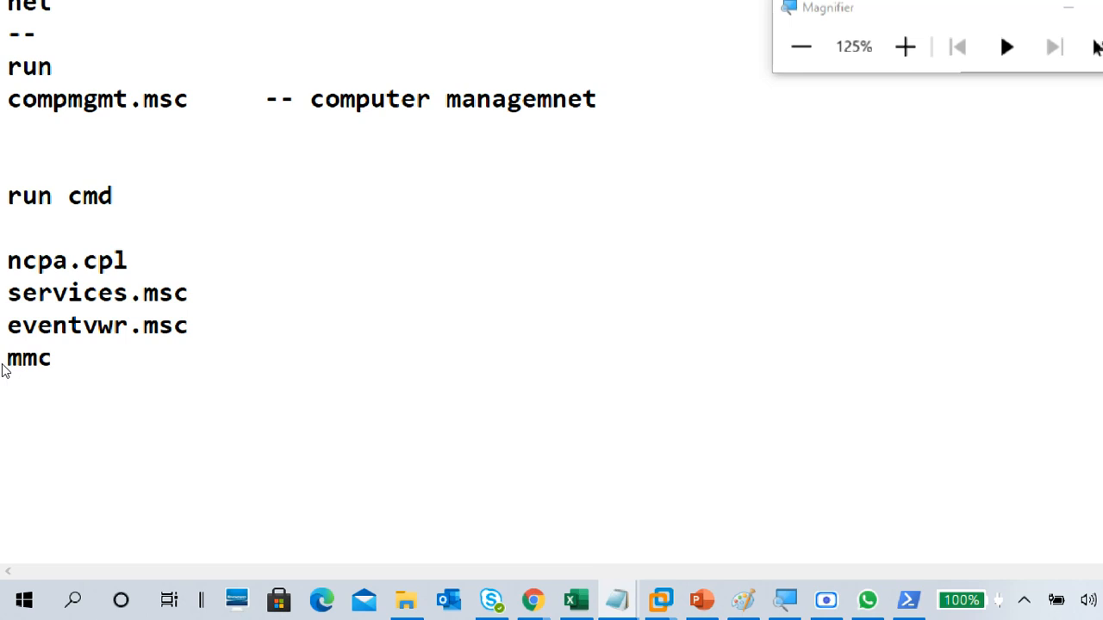
pyautogui.press('Return')
pyautogui.write('disk')
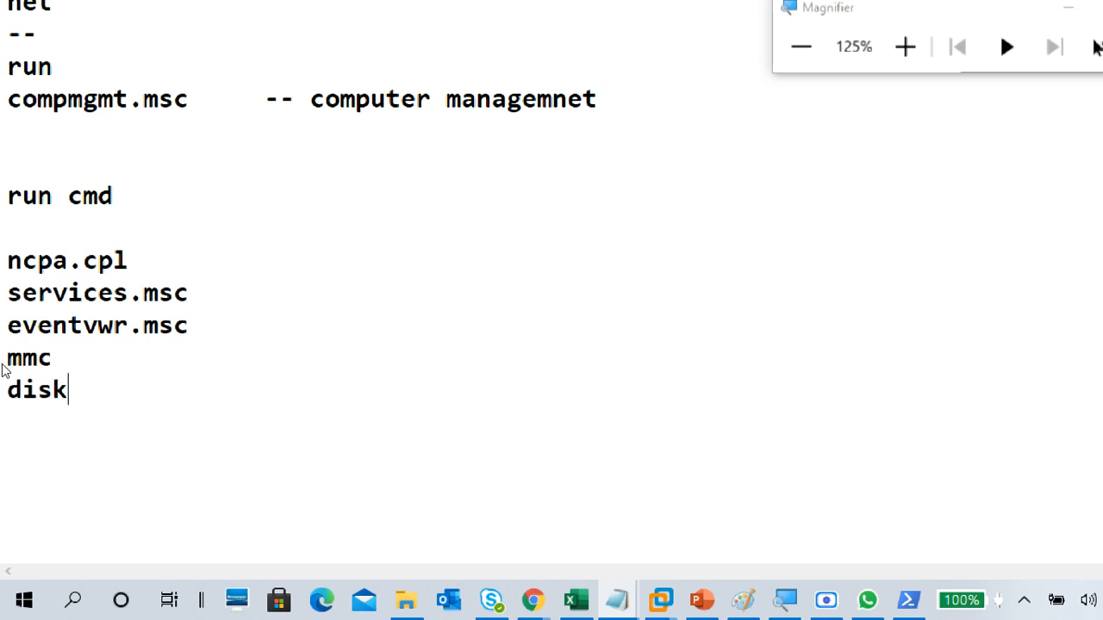
pyautogui.write('mgmt.msc')
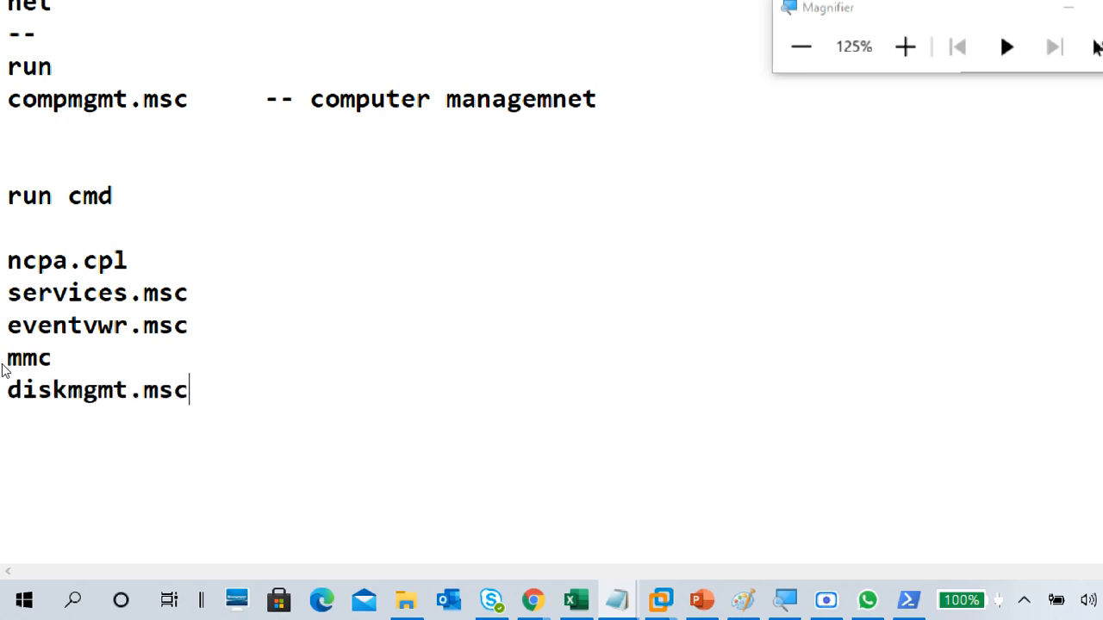
pyautogui.press('Return')
# Step: Write "compmgmt.msc" as the last entry of the "run cmd" list
pyautogui.write('compm')
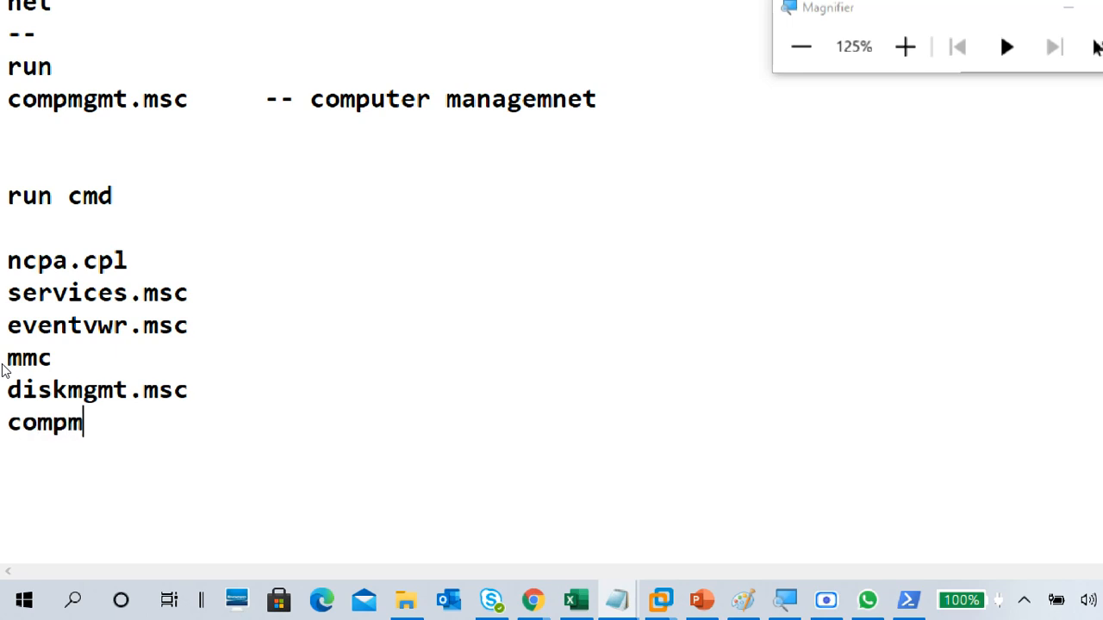
pyautogui.write('gmt.')
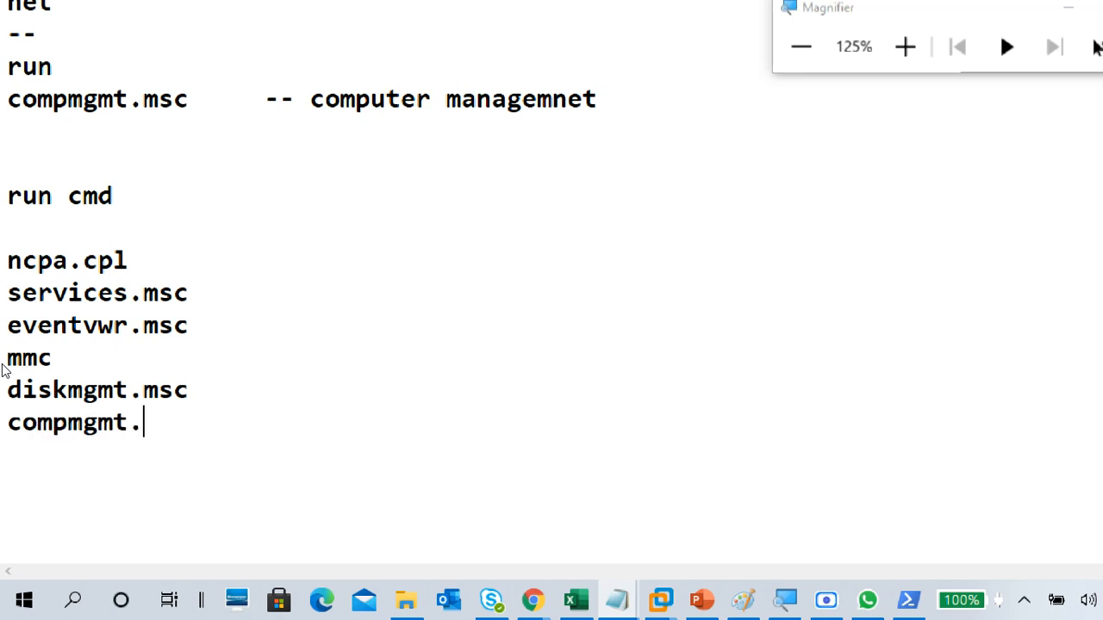
pyautogui.write('msc')
# Step: Insert "appwiz.cpl" directly below ncpa.cpl, followed by a blank line before services.msc
pyautogui.press('Up')
pyautogui.press('Up')
pyautogui.press('Up')
pyautogui.press('Up')
pyautogui.press('Up')
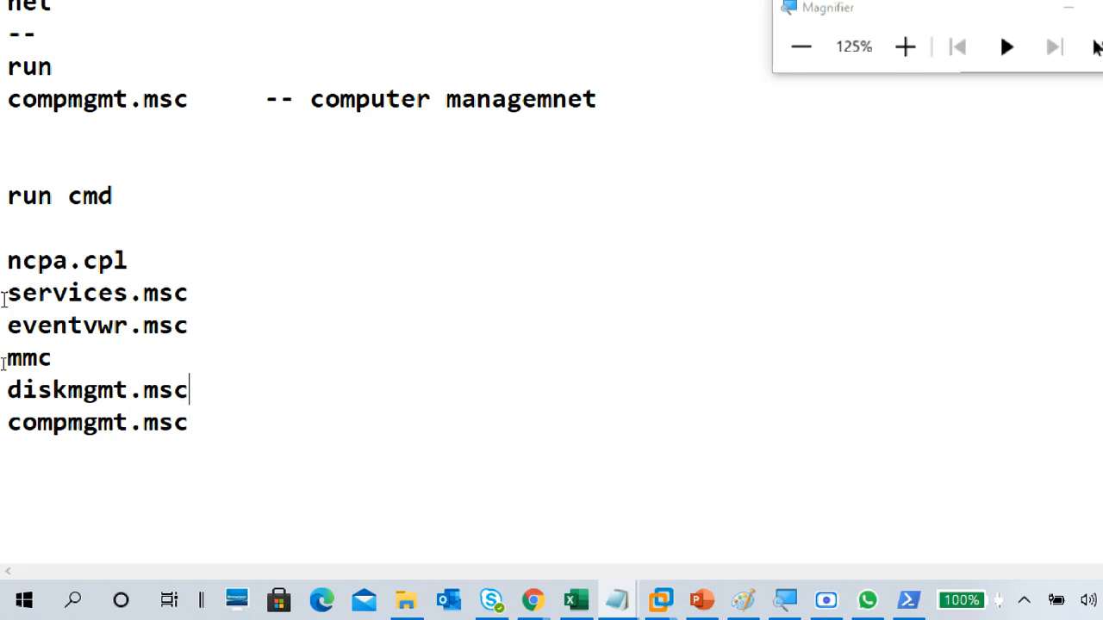
pyautogui.press('Right')
pyautogui.press('Right')
pyautogui.press('Right')
pyautogui.press('Right')
pyautogui.press('Right')
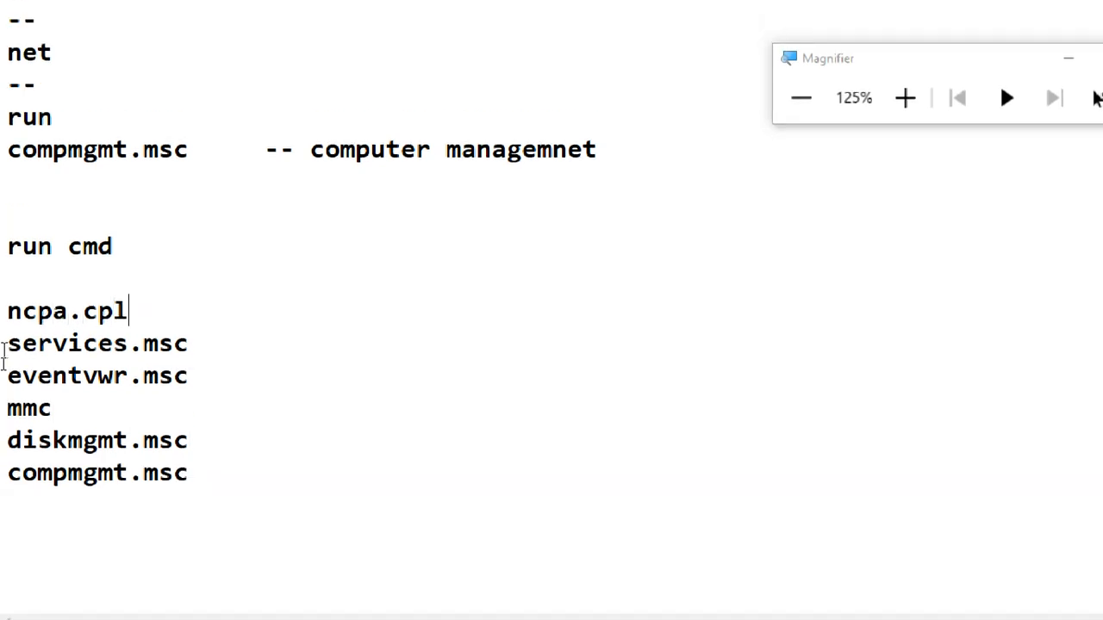
pyautogui.press('Return')
pyautogui.write('app')
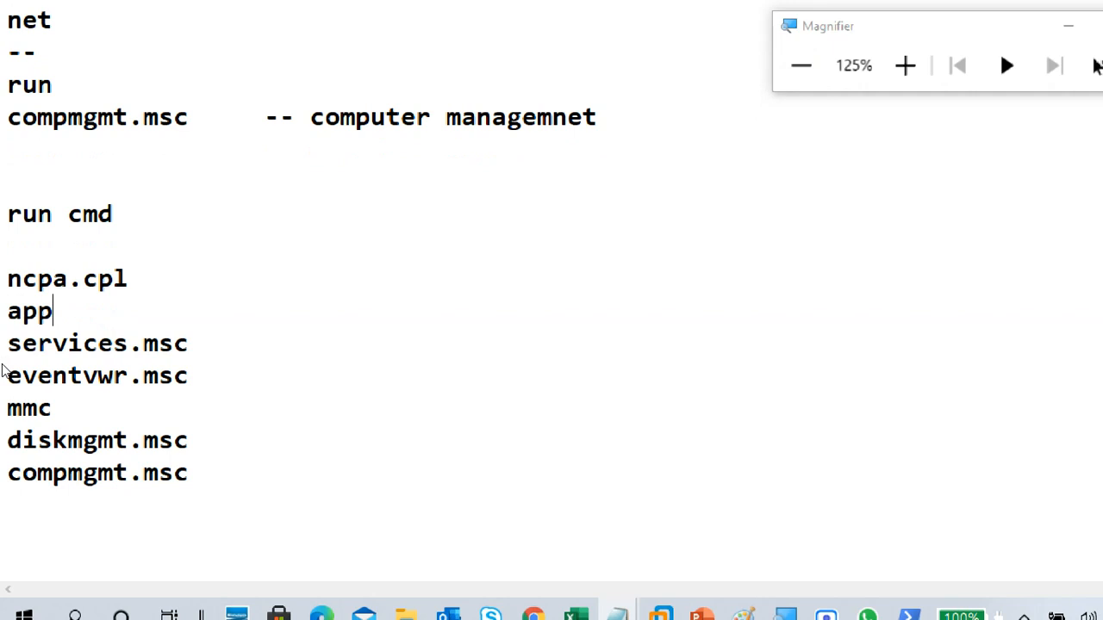
pyautogui.write('wiz.cpl')
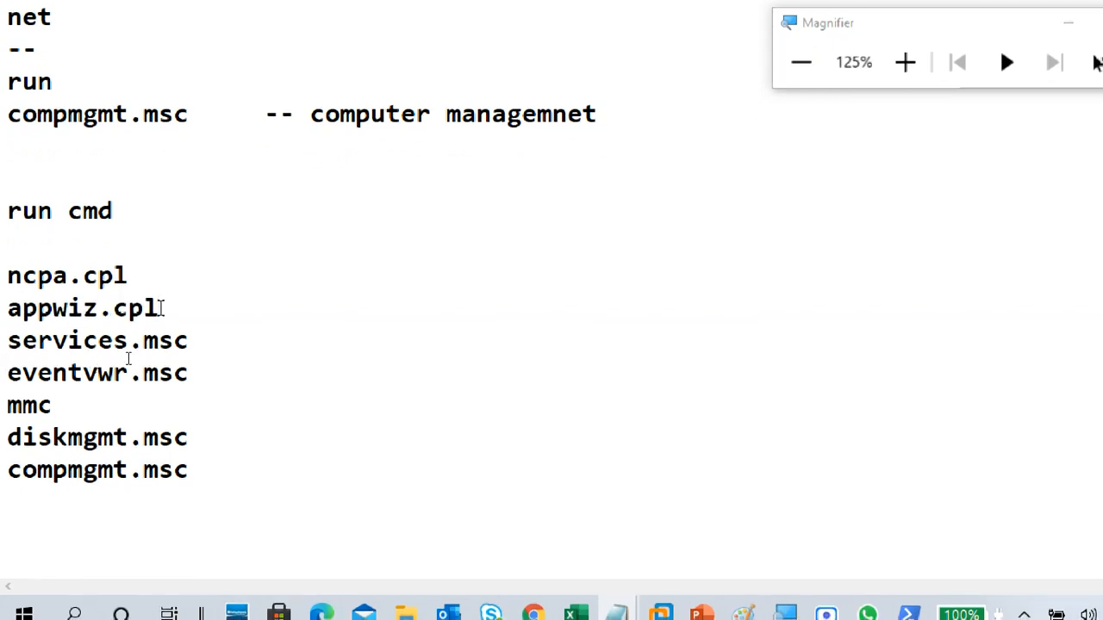
pyautogui.press('Return')
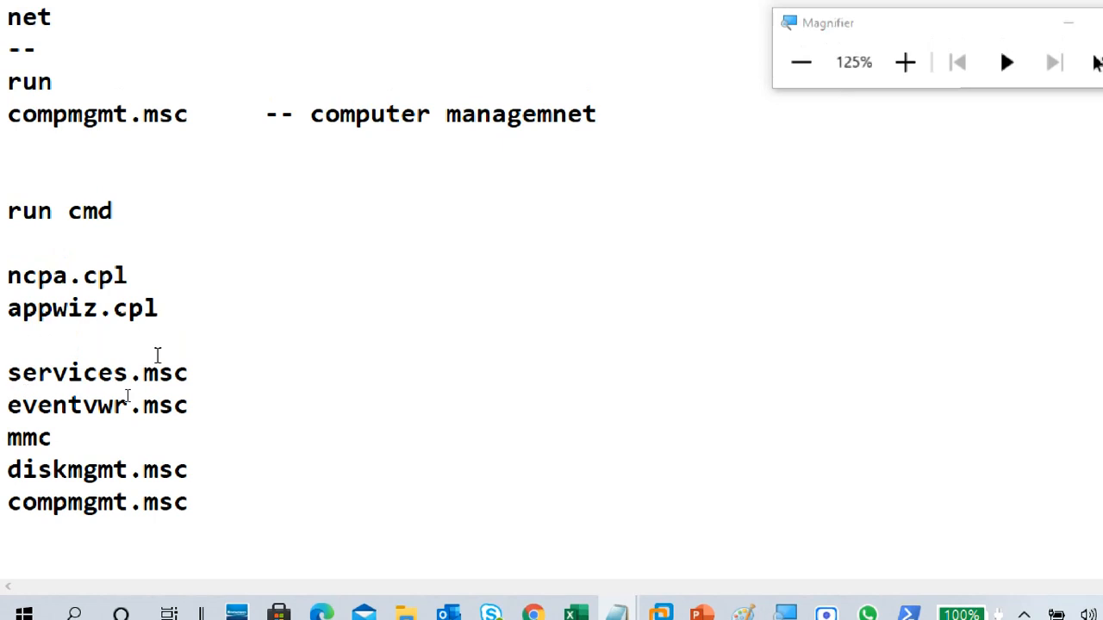
# Step: Append the description "--programs & features" after appwiz.cpl
pyautogui.moveTo(177, 274); pyautogui.dragTo(5, 276)
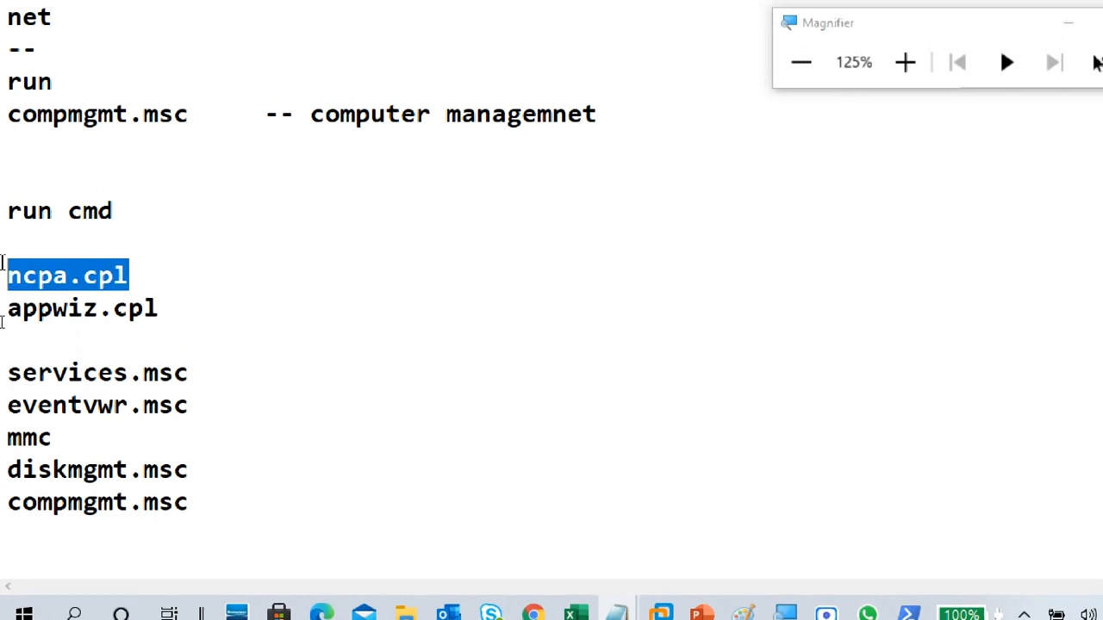
pyautogui.click(184, 311)
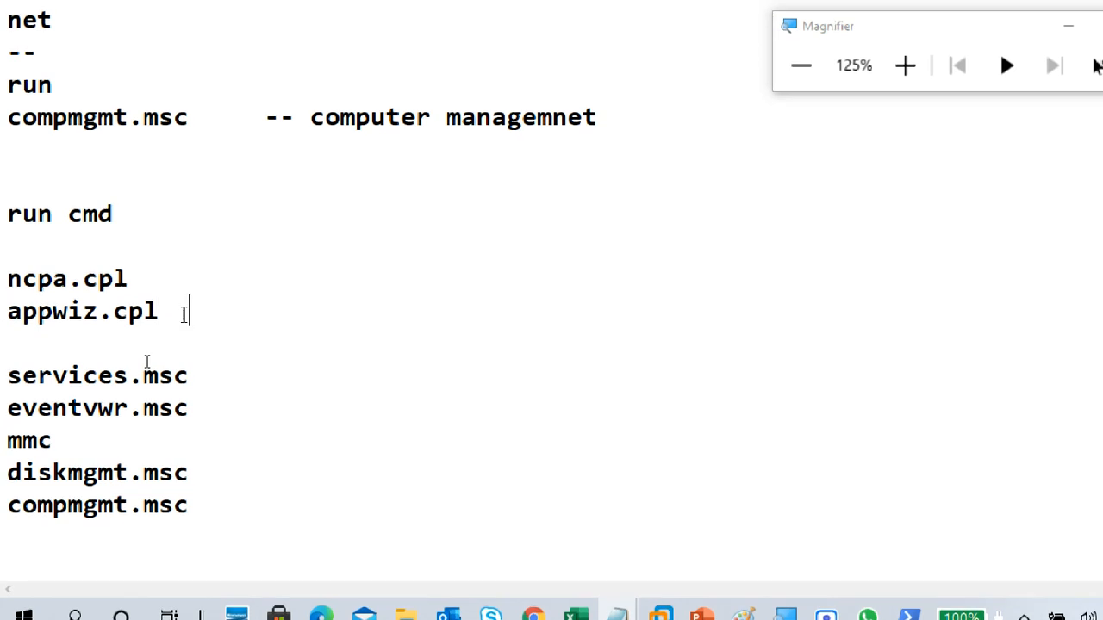
pyautogui.write('- p')
pyautogui.press('BackSpace')
pyautogui.press('BackSpace')
pyautogui.write('-programs ')
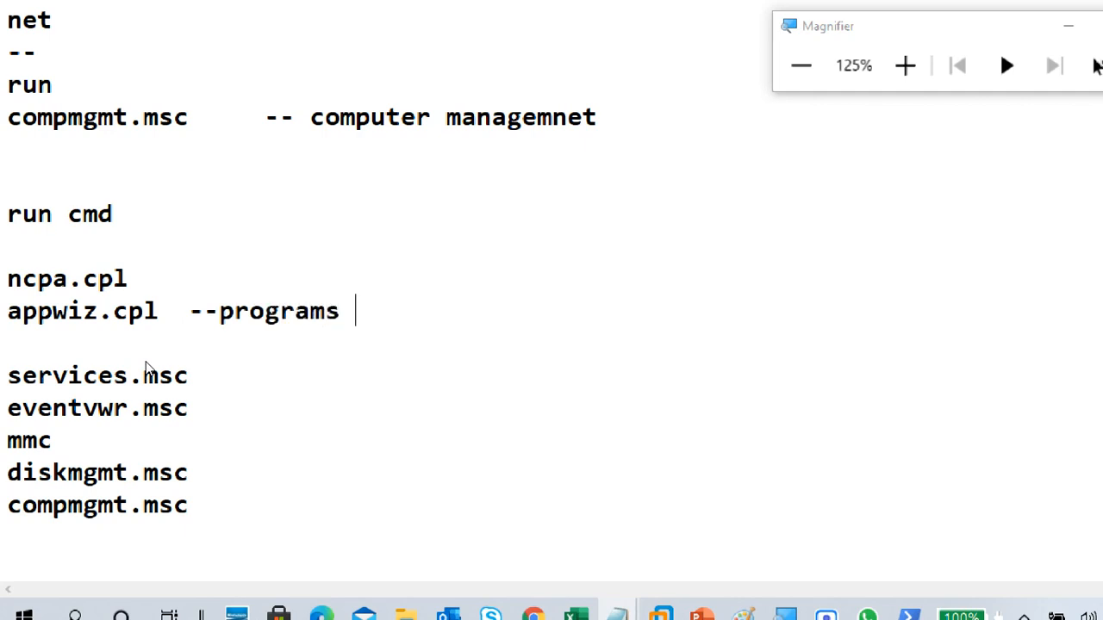
pyautogui.write('& features')
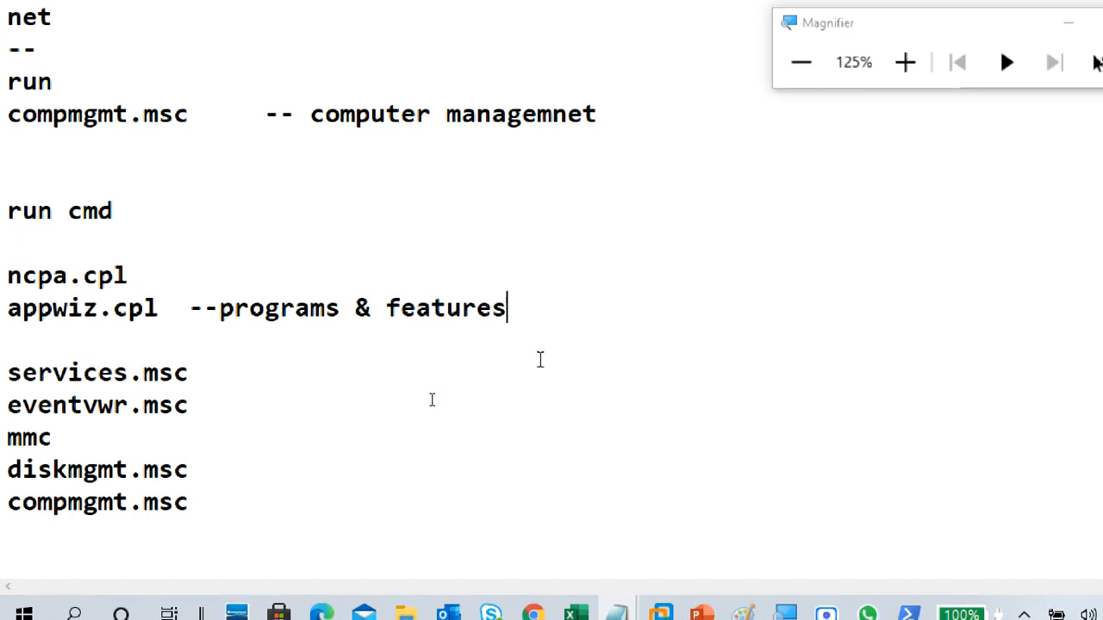
pyautogui.click(279, 370)
pyautogui.click(277, 495)
pyautogui.click(261, 474)
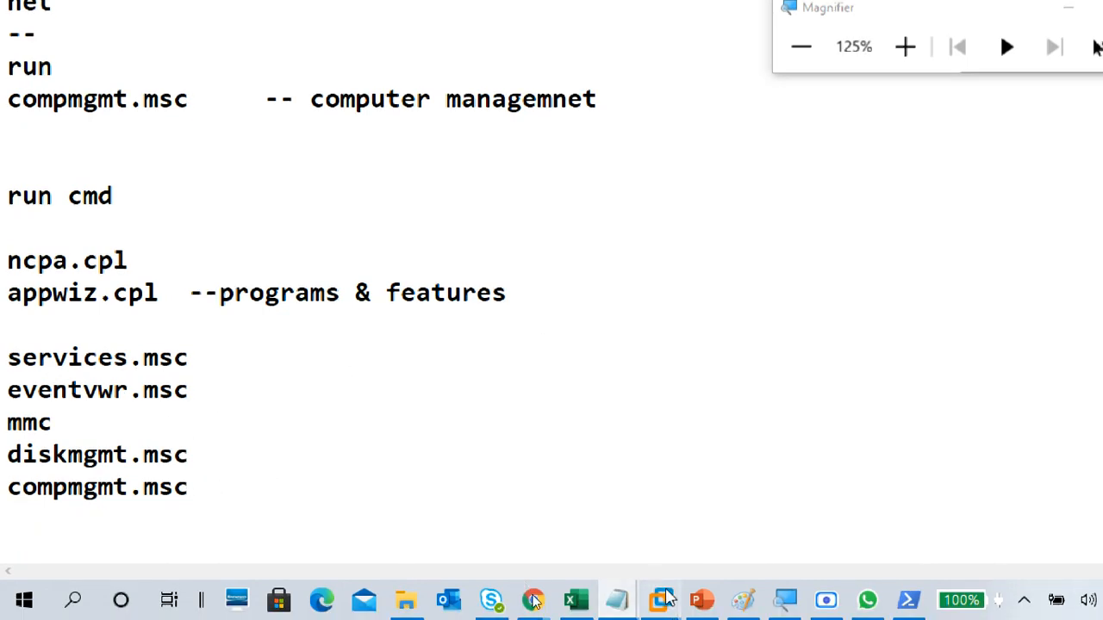
# Step: Switch to the CTS2WINC1 virtual machine in VMware Workstation and look through the tool categories in Computer Management
pyautogui.moveTo(660, 603)
pyautogui.click(559, 524)
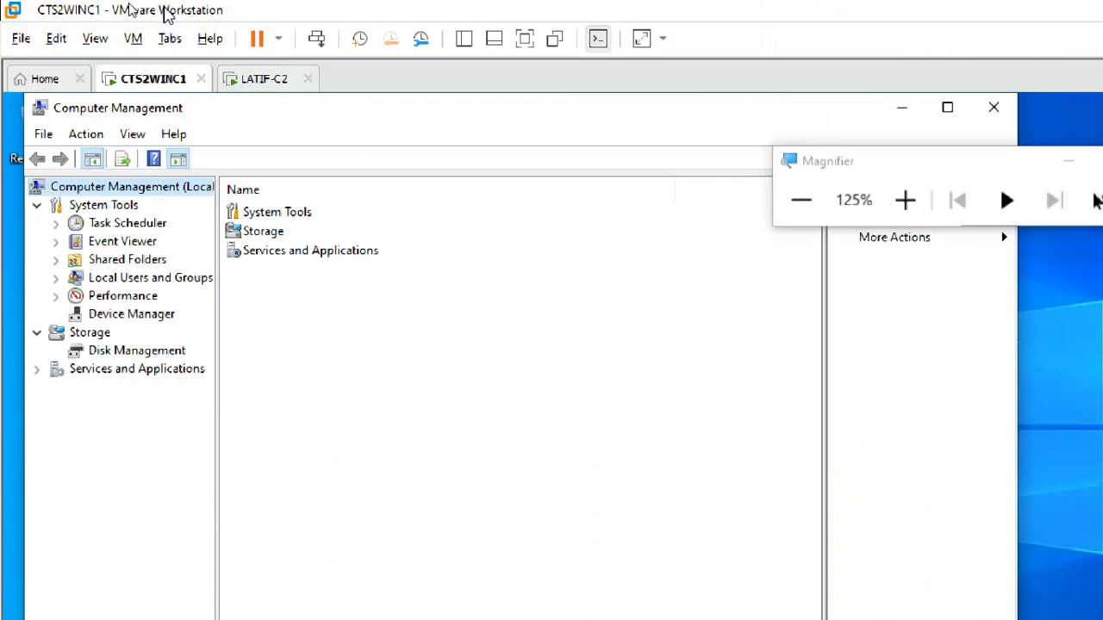
pyautogui.click(905, 202)
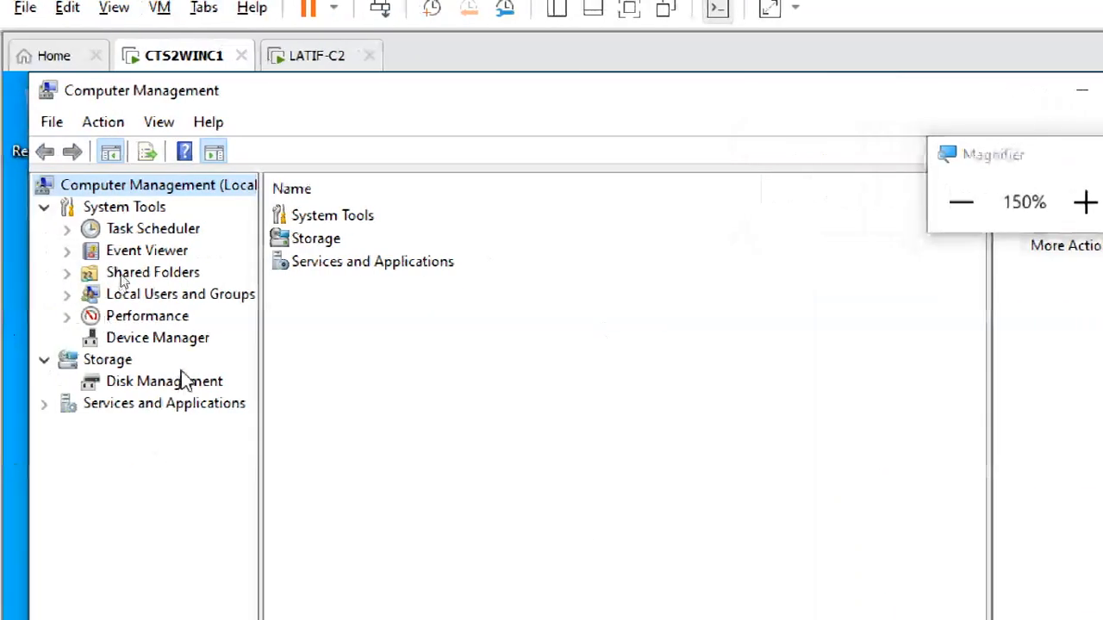
pyautogui.click(153, 383)
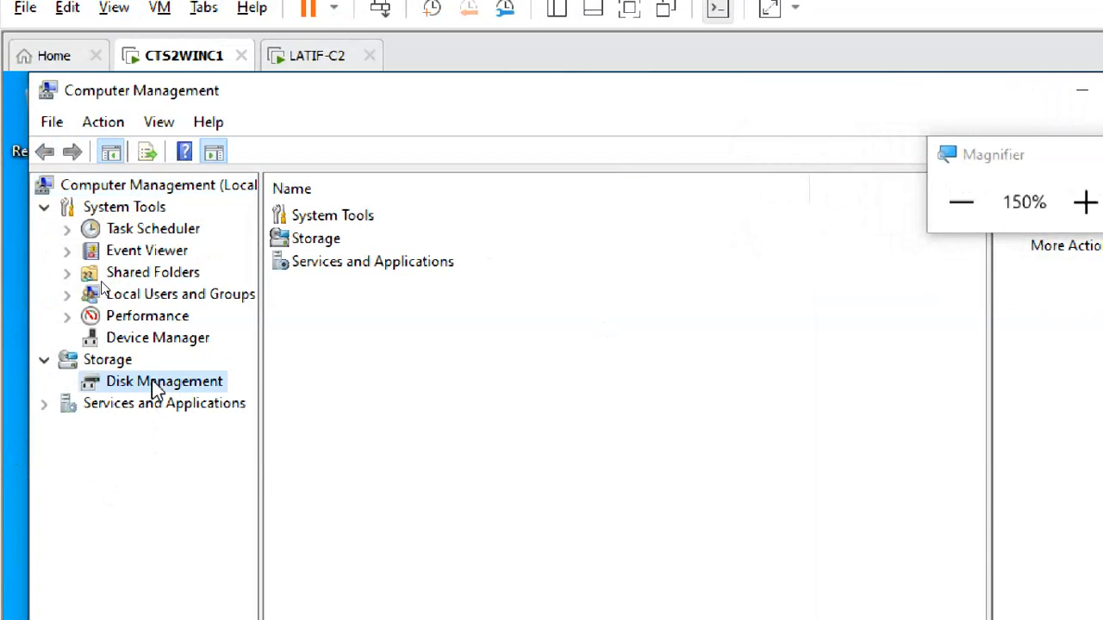
pyautogui.click(152, 405)
pyautogui.click(138, 338)
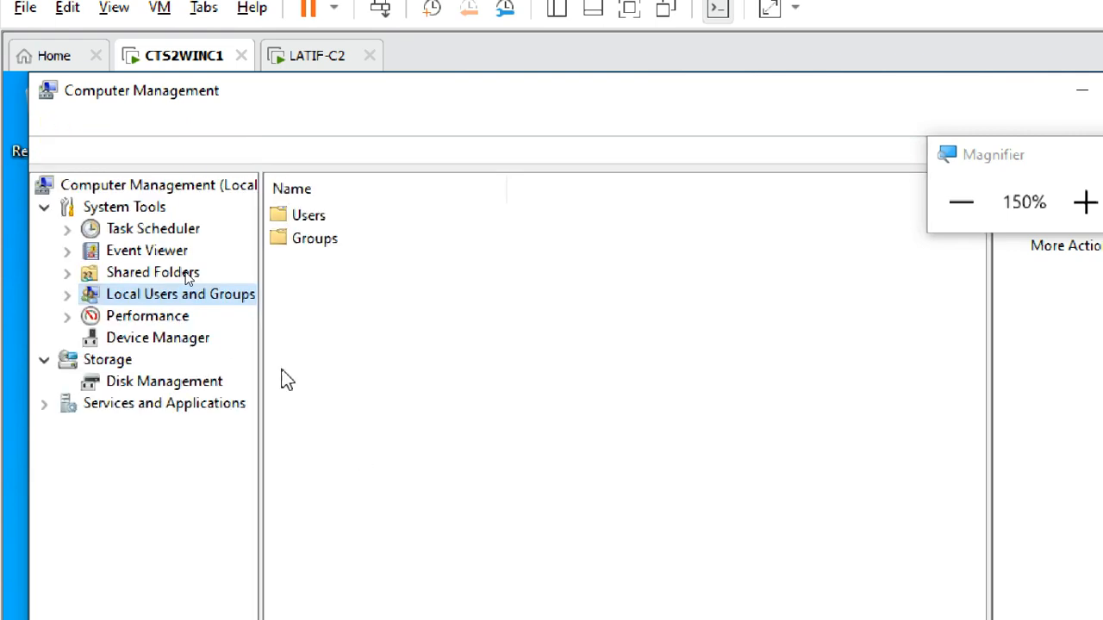
# Step: Expand Local Users and Groups and list the computer's user accounts
pyautogui.click(68, 293)
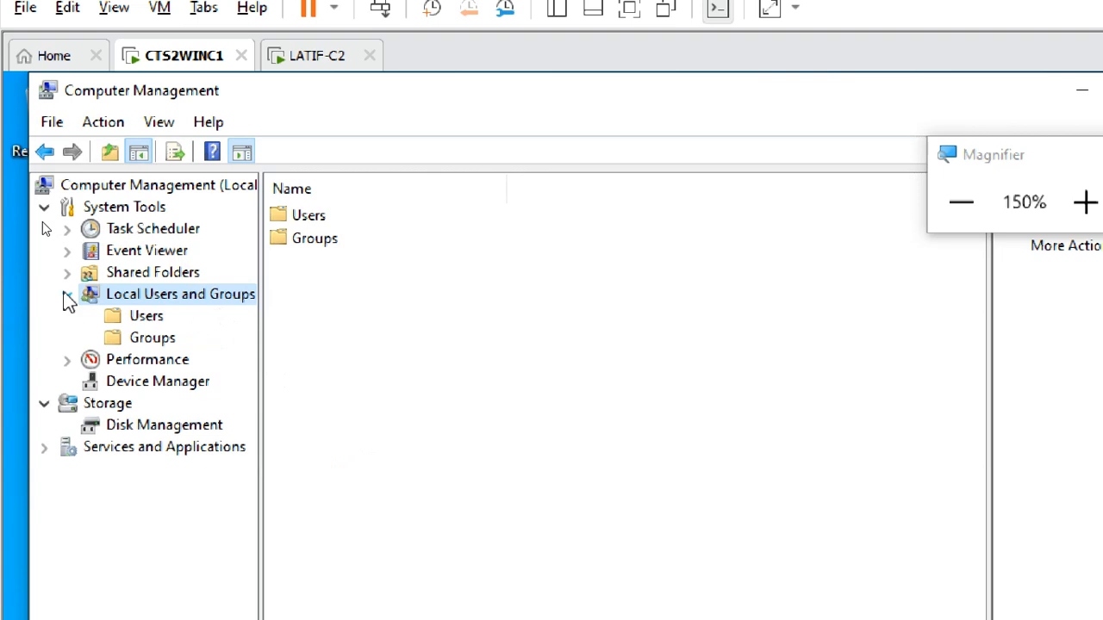
pyautogui.click(145, 319)
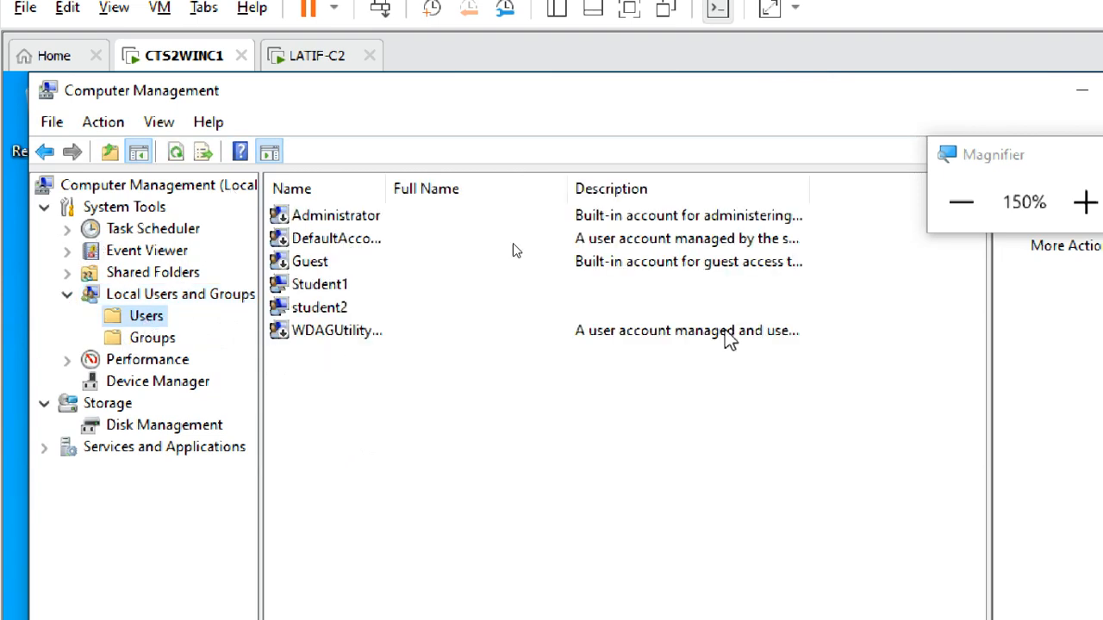
pyautogui.click(1085, 202)
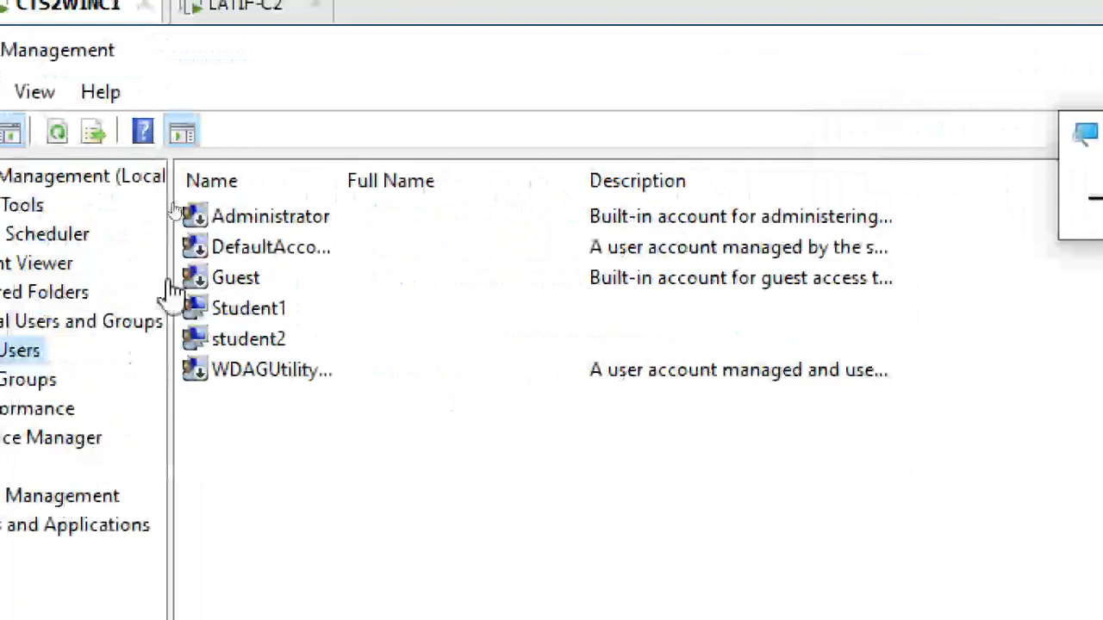
# Step: Examine the Administrator, Student1, student2 and Guest accounts in the Users list
pyautogui.click(258, 222)
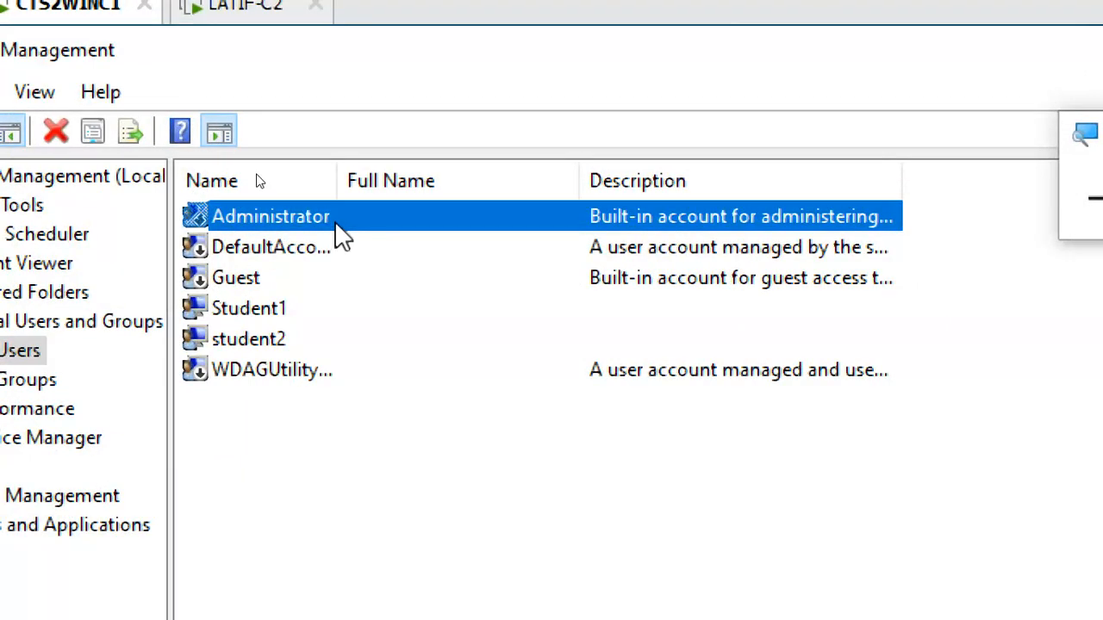
pyautogui.click(278, 312)
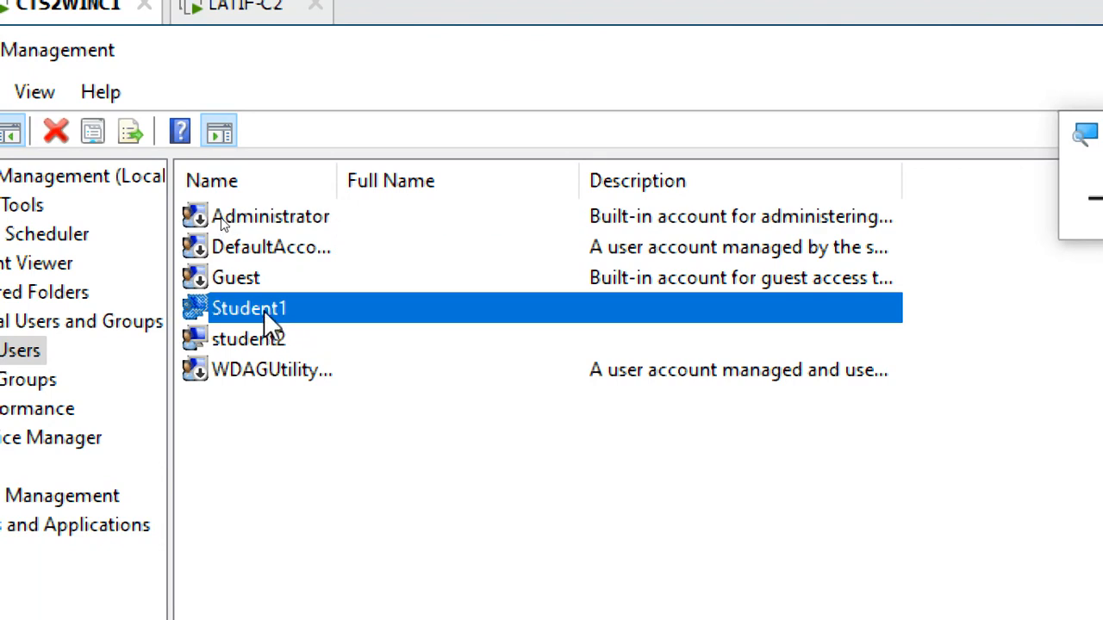
pyautogui.click(263, 218)
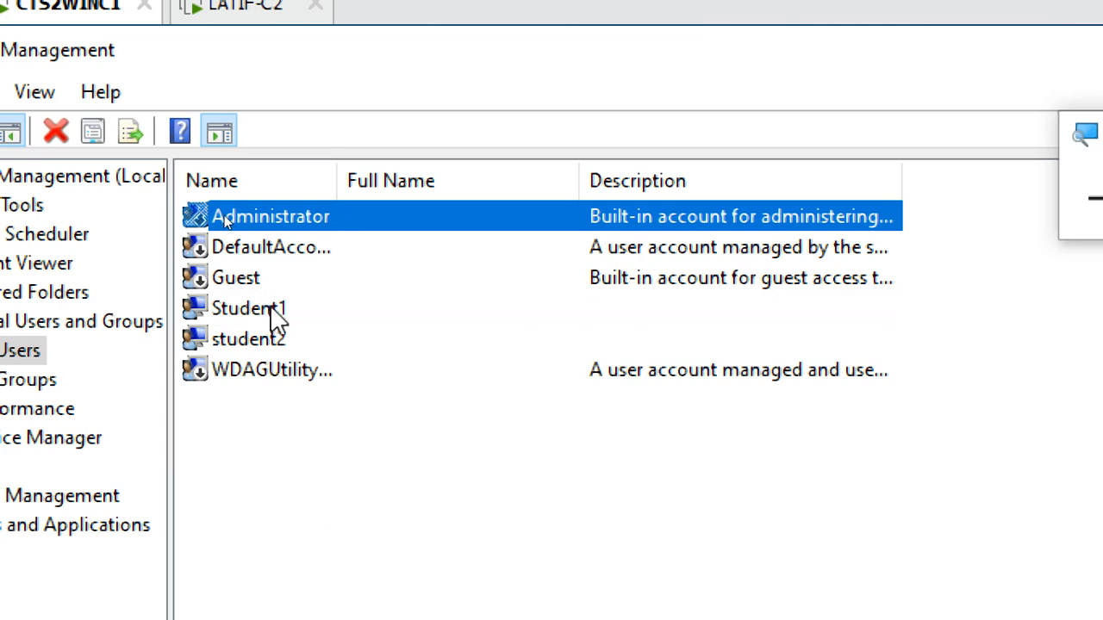
pyautogui.click(276, 343)
pyautogui.click(254, 281)
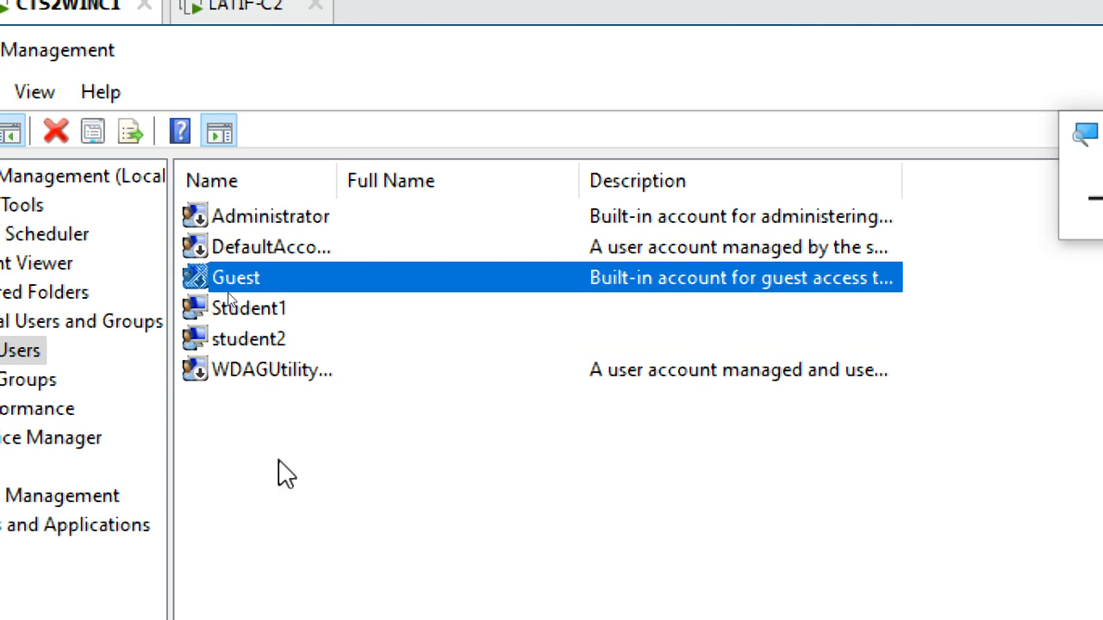
pyautogui.click(493, 457)
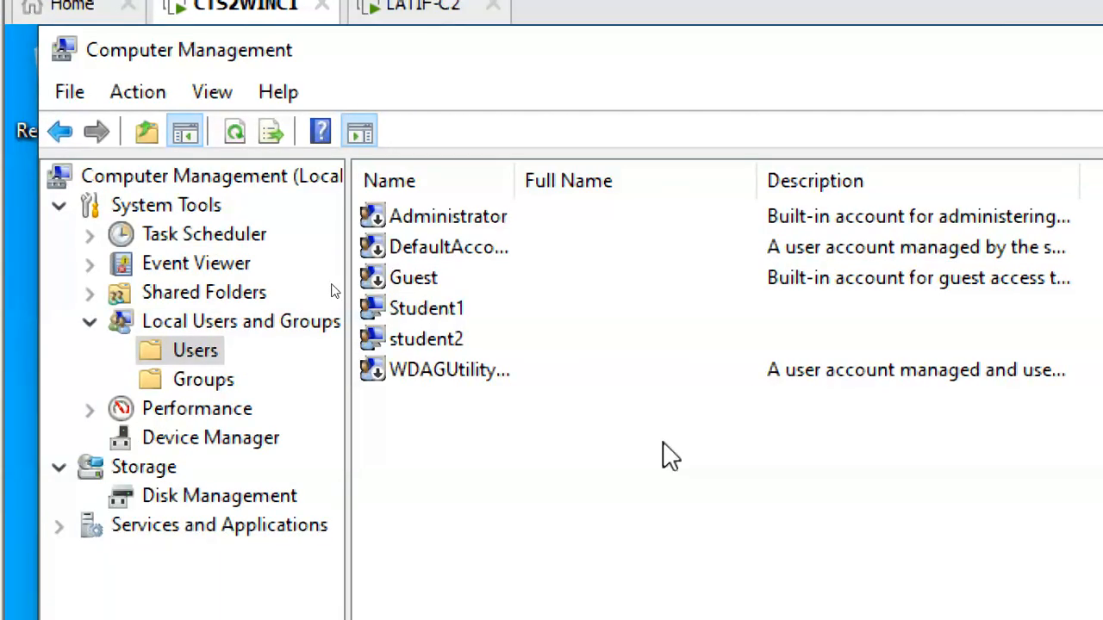
pyautogui.click(421, 281)
# Step: Expand Shared Folders, list its Shares, and widen the Folder Path column so the full paths fit
pyautogui.click(168, 292)
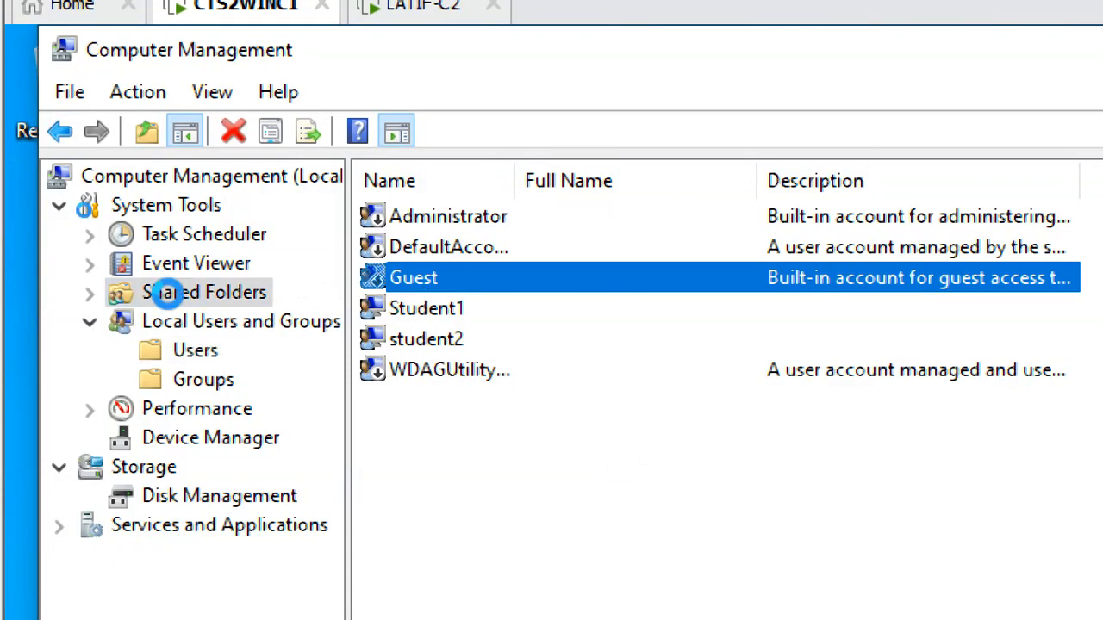
pyautogui.click(90, 293)
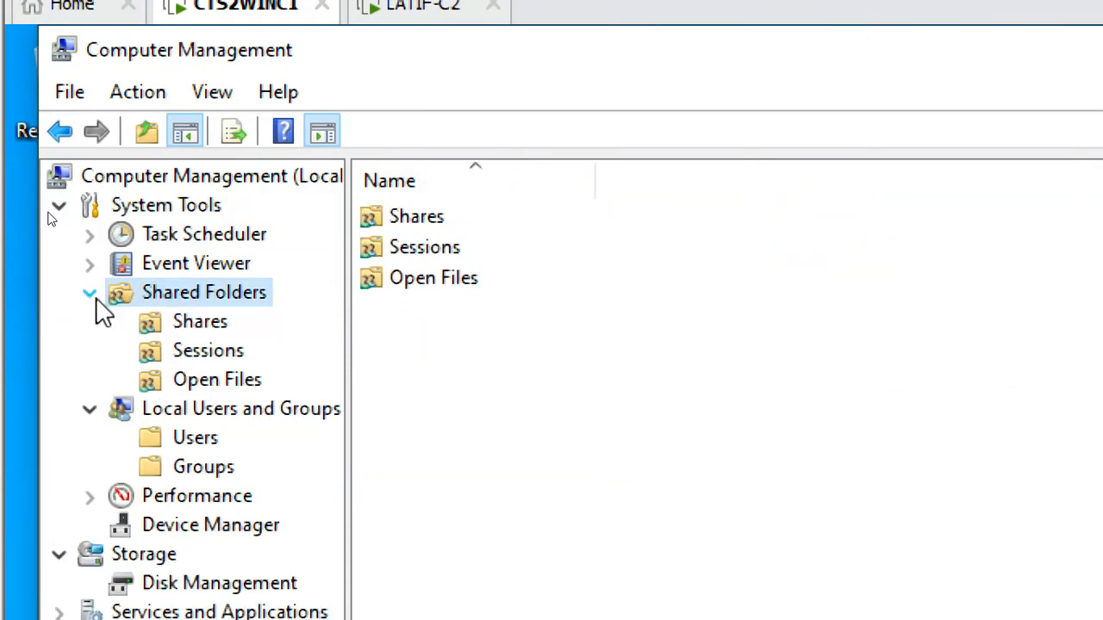
pyautogui.click(197, 321)
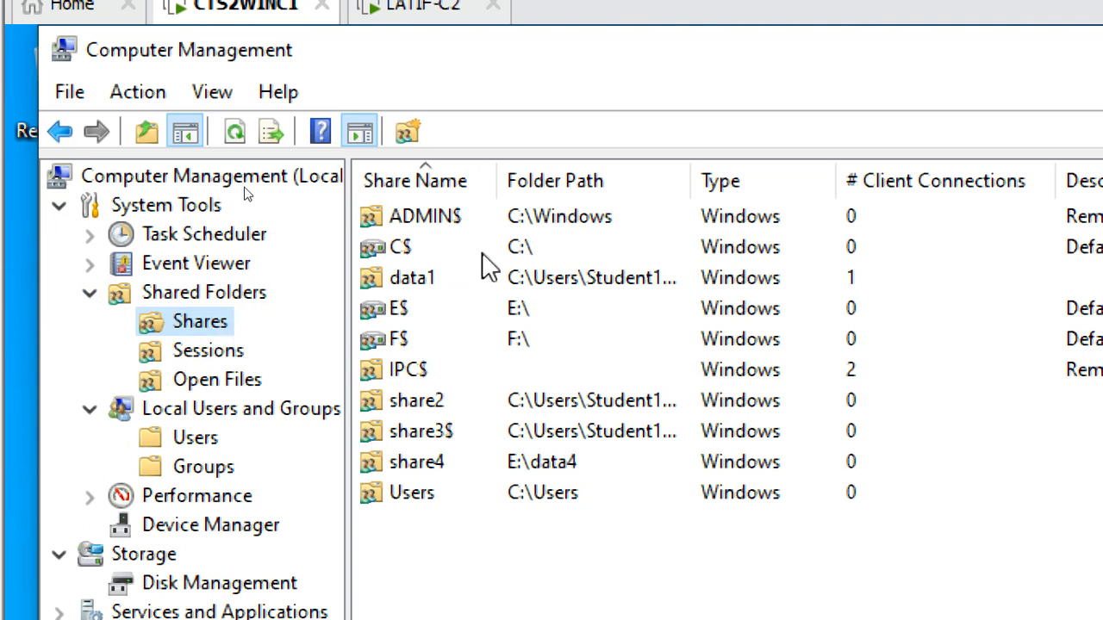
pyautogui.moveTo(691, 169); pyautogui.dragTo(834, 208)
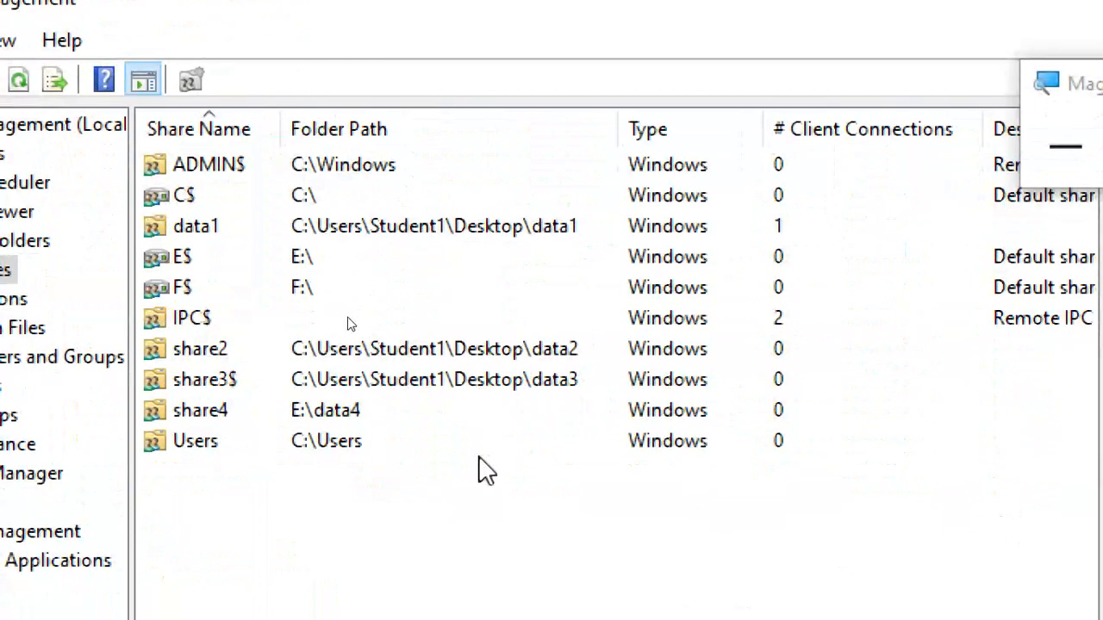
# Step: Examine the data1 share's client connections by sorting on that column in both directions, and restore the sorting by Share Name
pyautogui.click(324, 226)
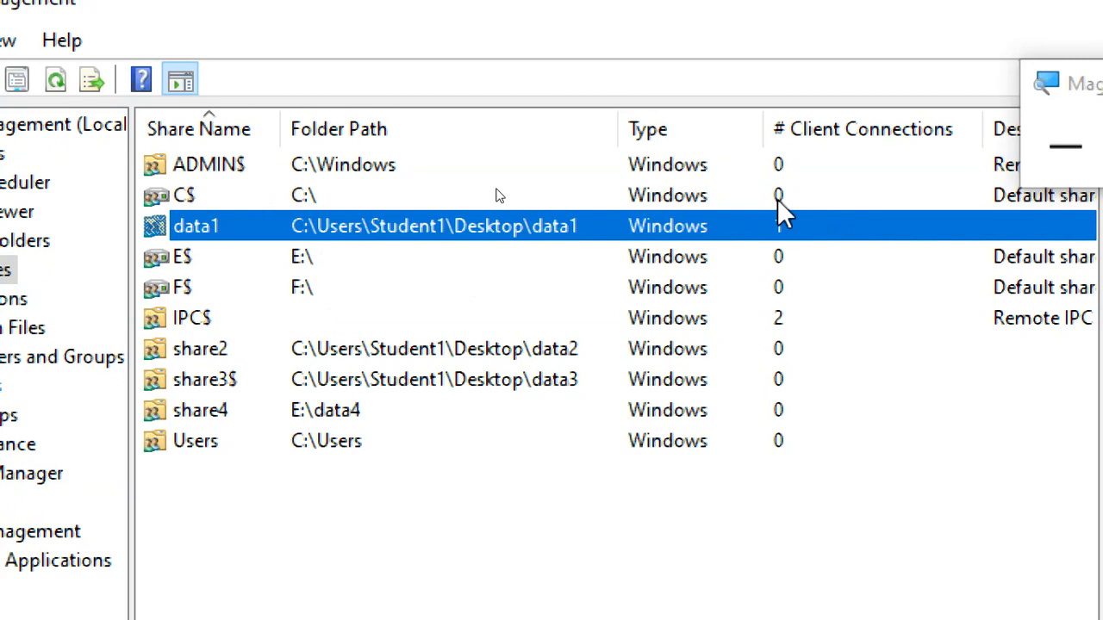
pyautogui.click(833, 139)
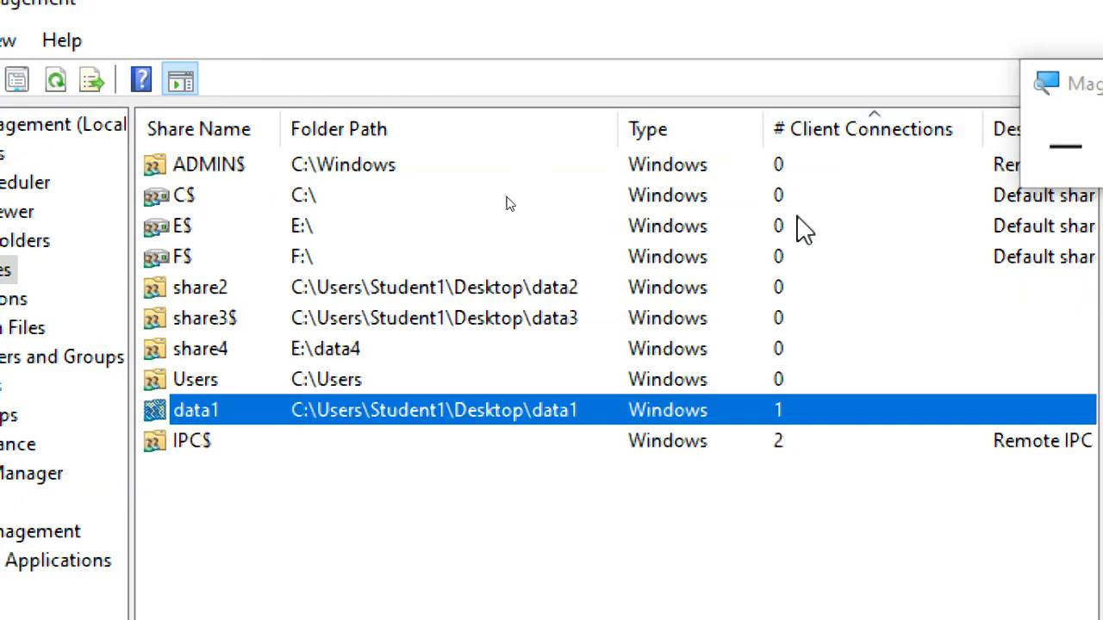
pyautogui.click(842, 119)
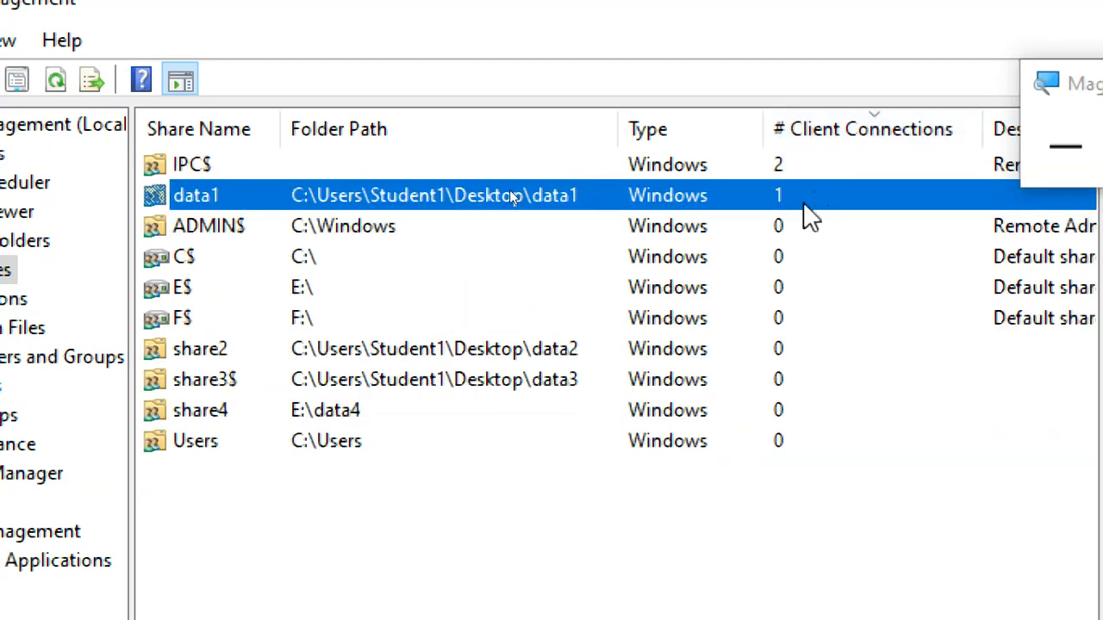
pyautogui.click(806, 134)
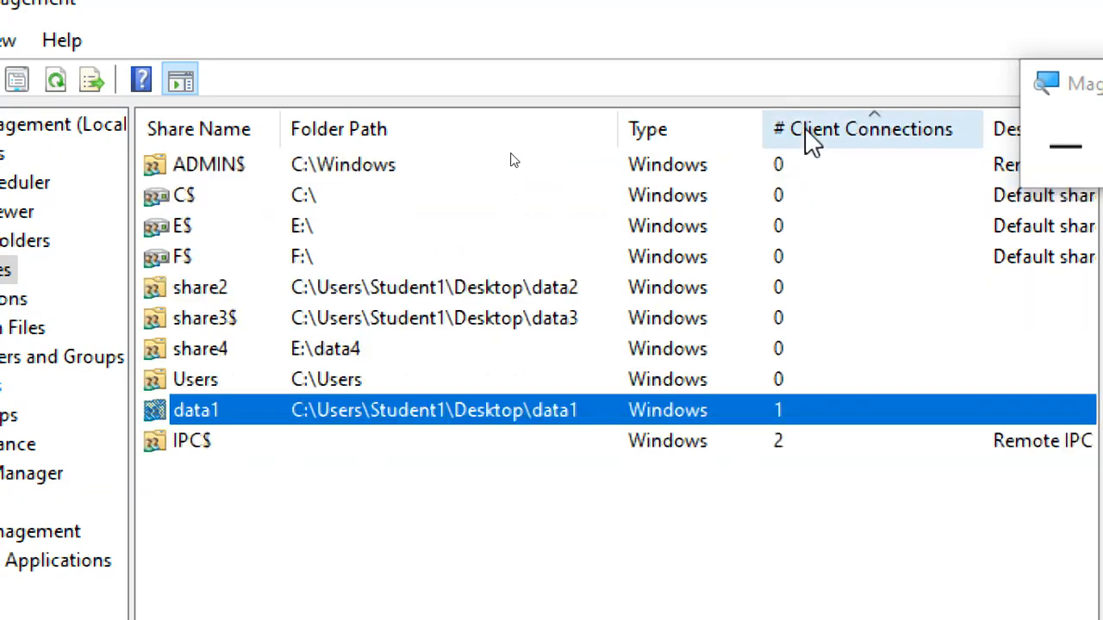
pyautogui.click(210, 130)
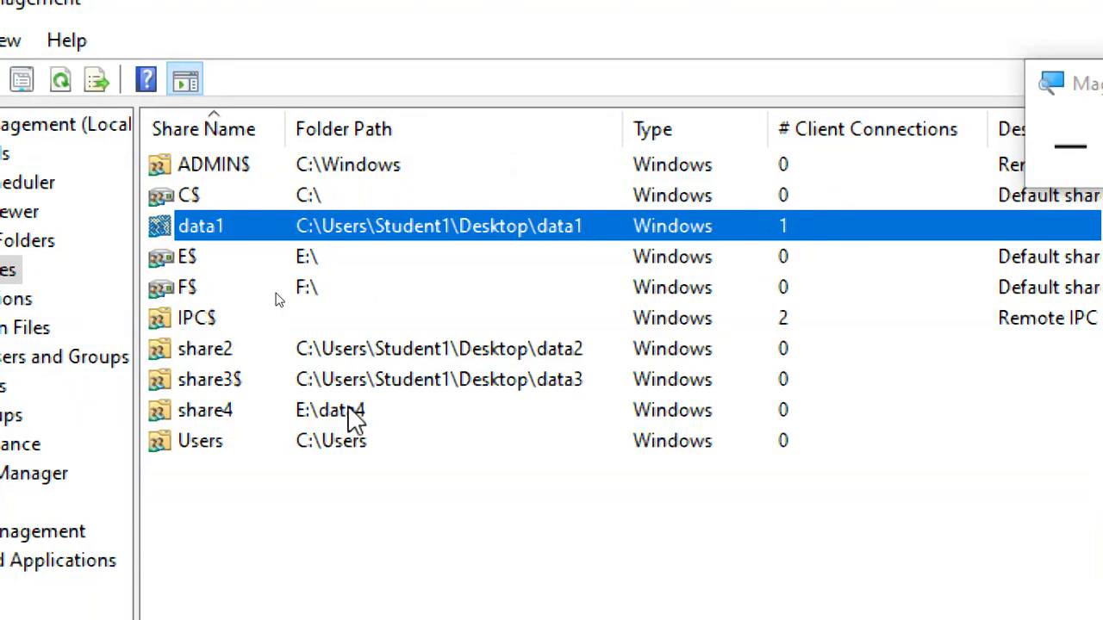
# Step: Compare the share2 and share3$ entries with their folder paths in the Shares list
pyautogui.click(242, 360)
pyautogui.click(249, 383)
pyautogui.click(259, 353)
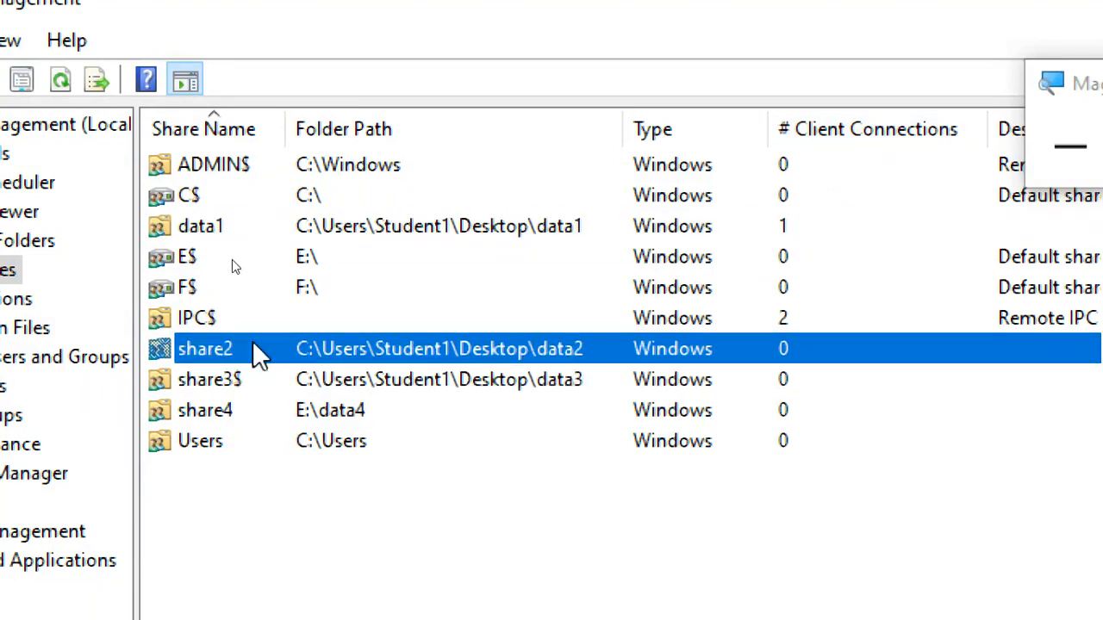
pyautogui.click(252, 379)
pyautogui.click(251, 349)
pyautogui.click(256, 389)
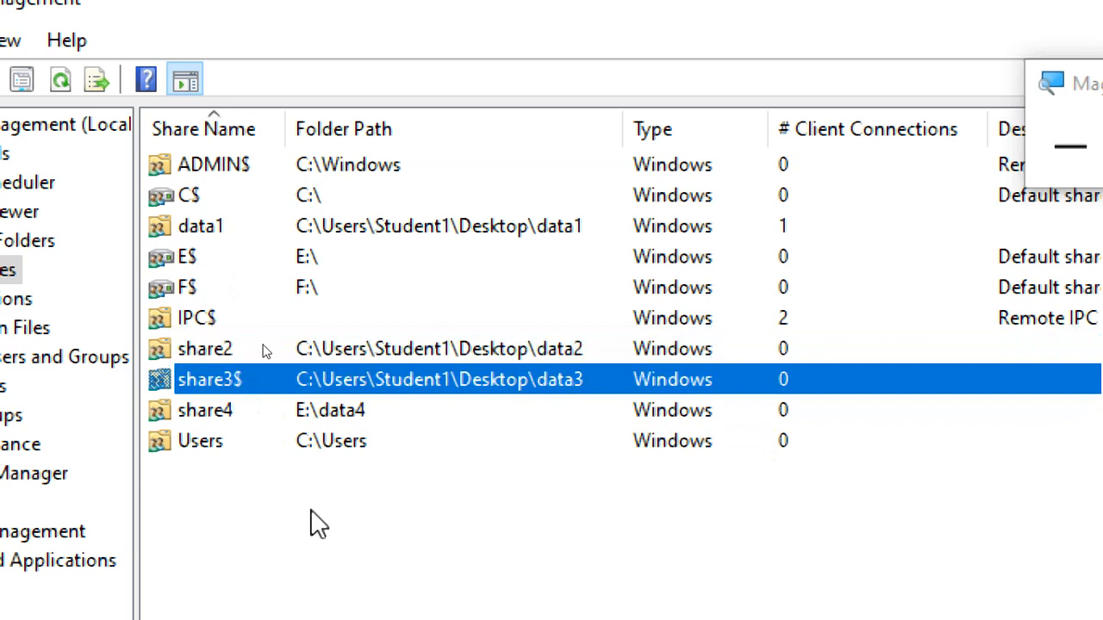
pyautogui.click(858, 235)
pyautogui.click(230, 353)
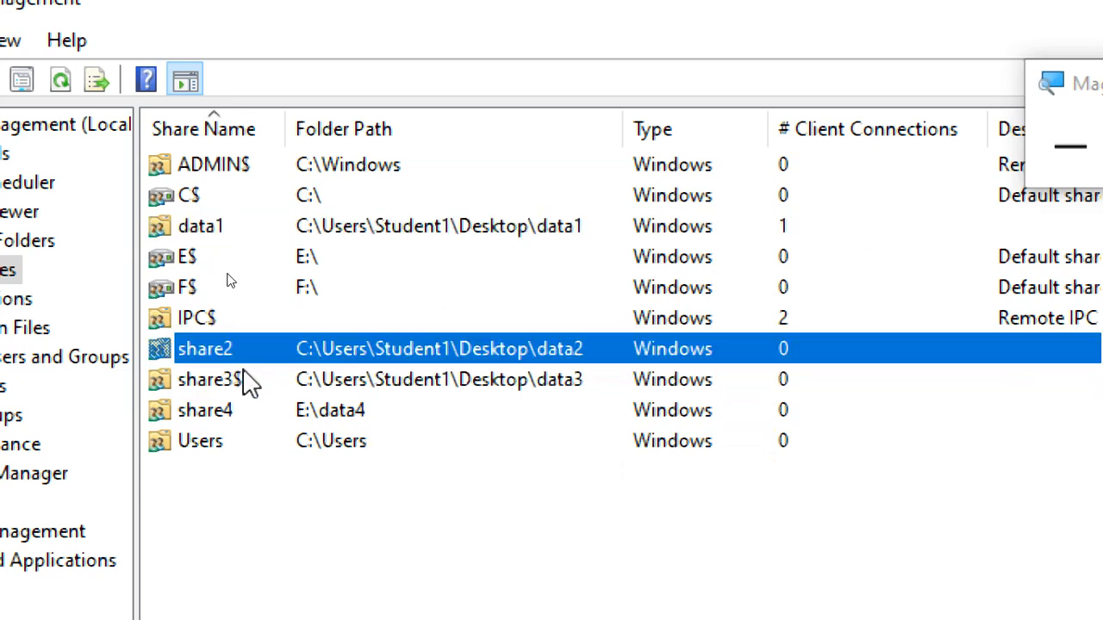
pyautogui.click(249, 383)
pyautogui.click(394, 349)
pyautogui.click(406, 381)
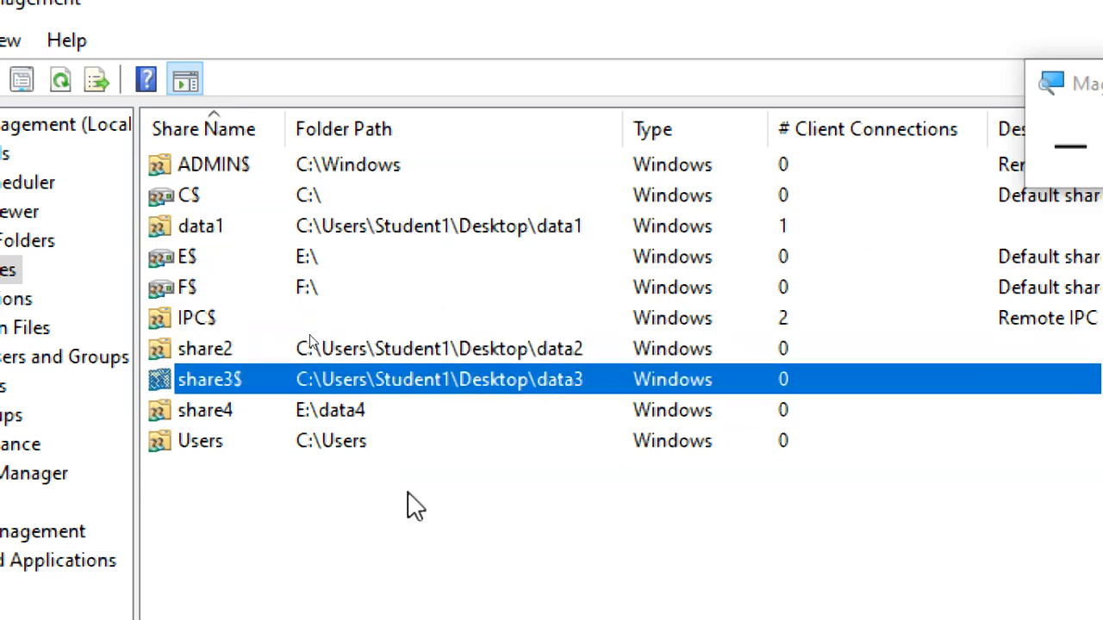
# Step: Examine the share4 entry for E:\data4 alongside share2 and share3$
pyautogui.click(335, 408)
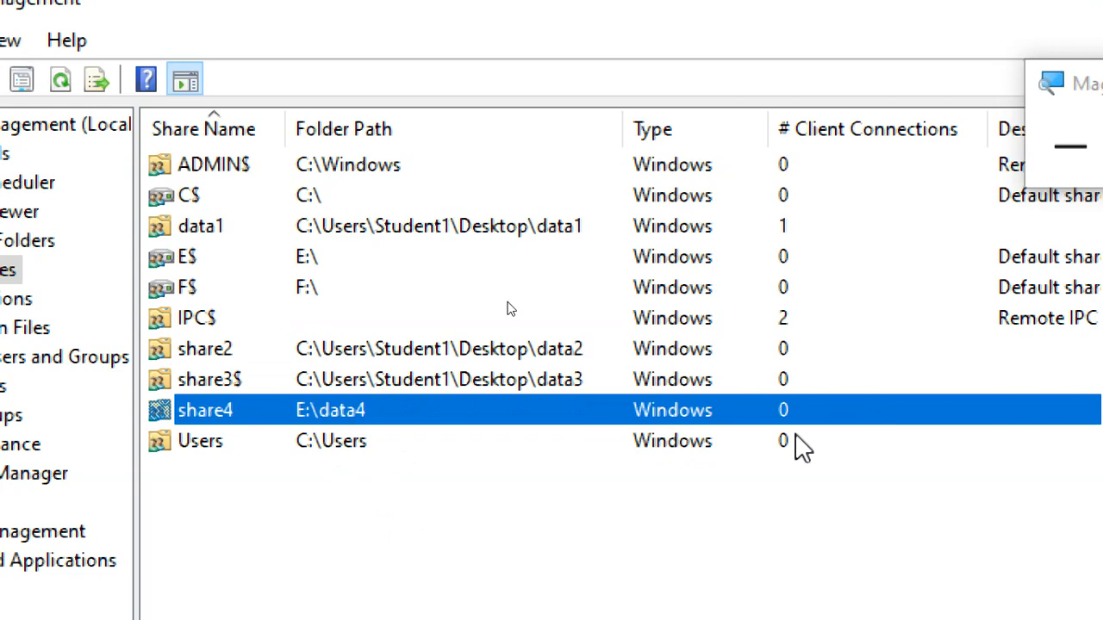
pyautogui.click(423, 360)
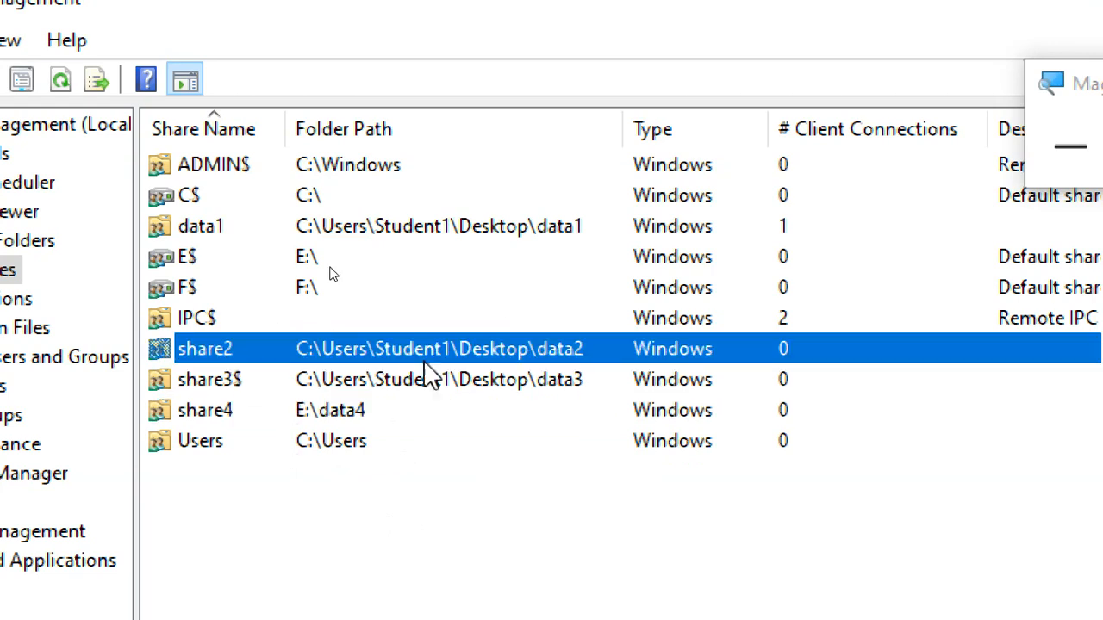
pyautogui.click(242, 379)
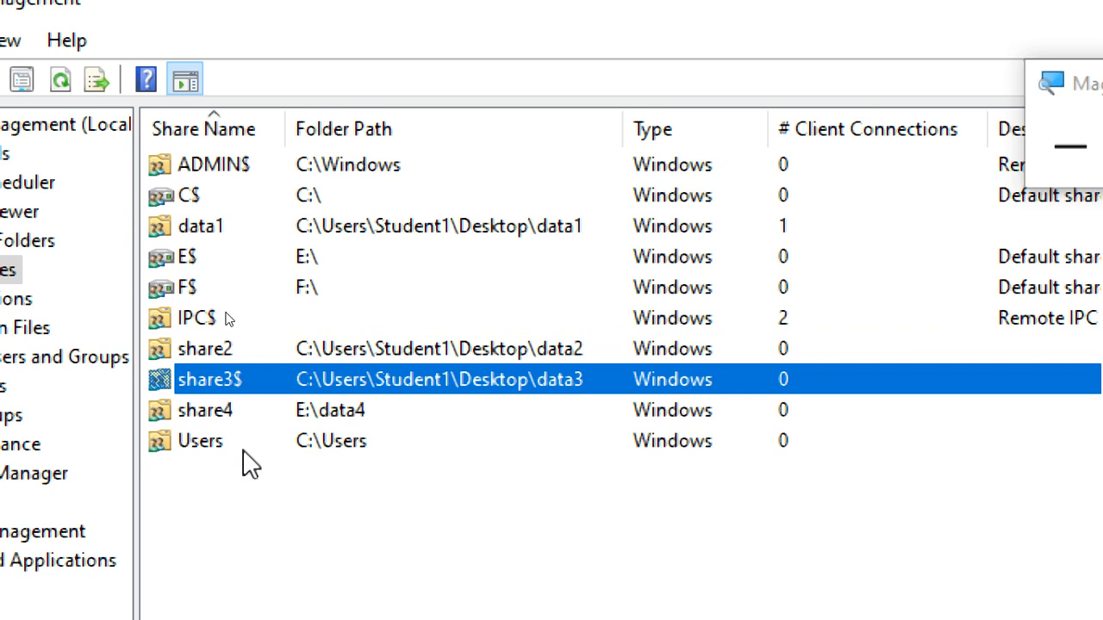
pyautogui.click(209, 415)
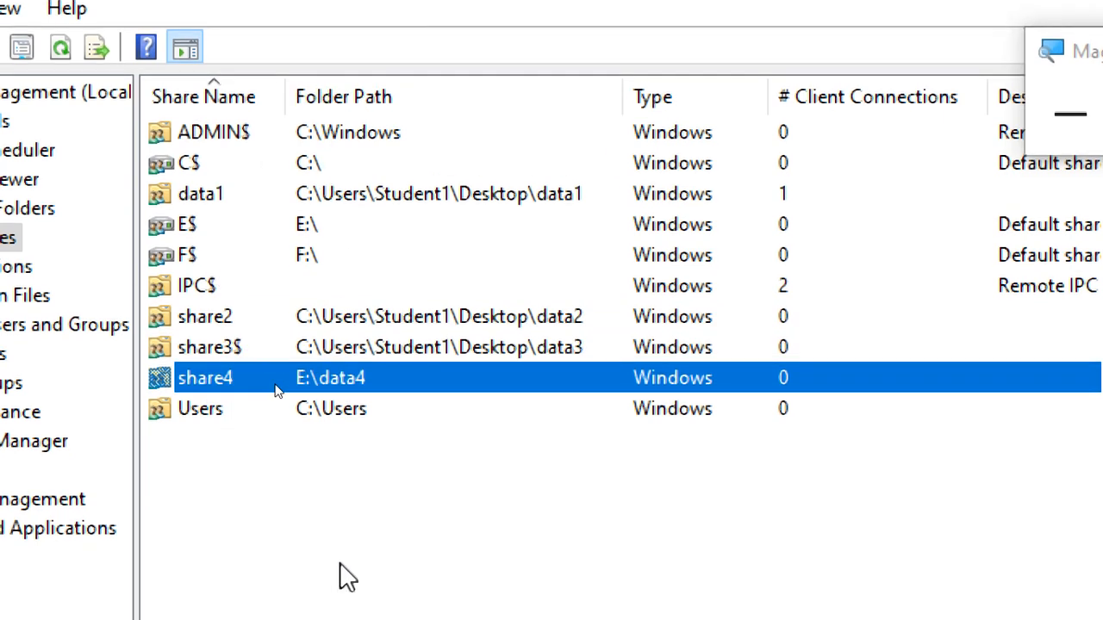
# Step: Examine the default drive shares C$, E$ and F$ in the Shares list
pyautogui.click(200, 172)
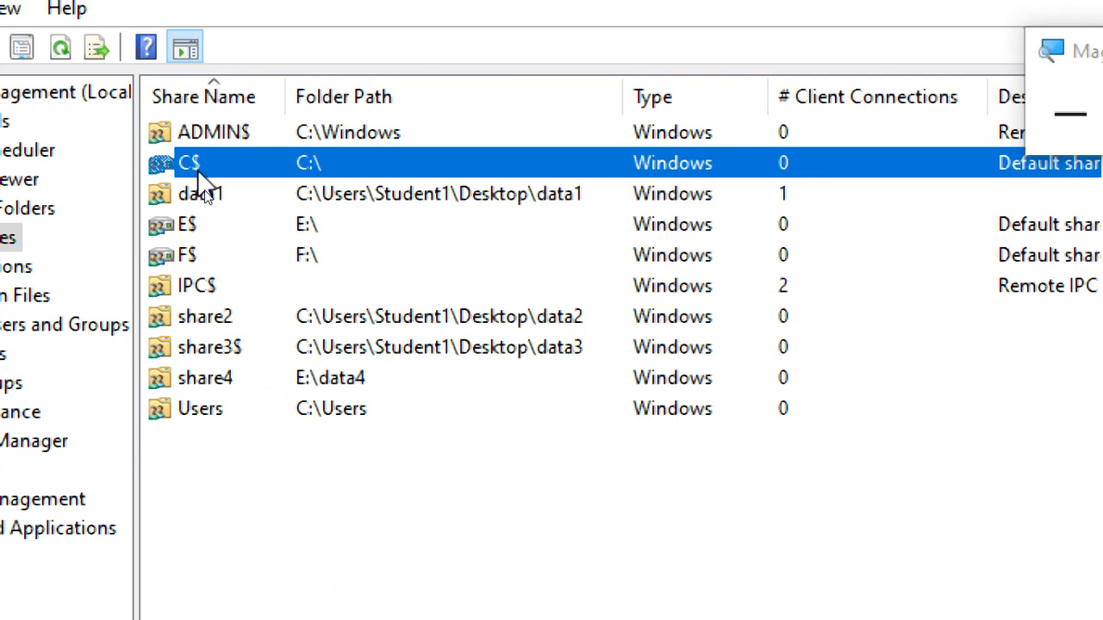
pyautogui.click(212, 229)
pyautogui.click(211, 252)
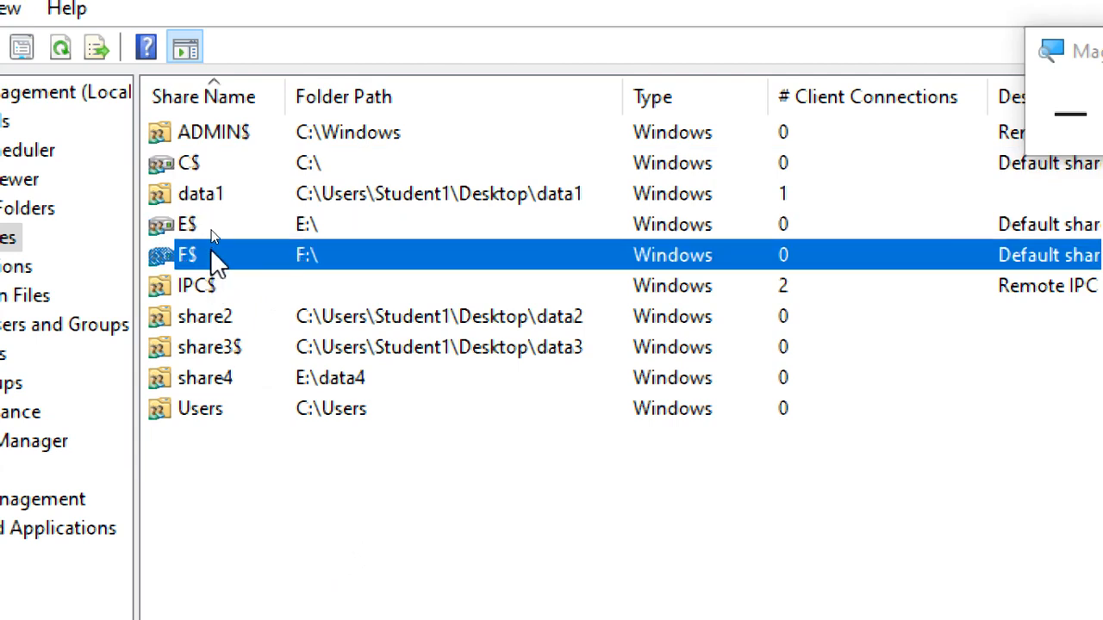
pyautogui.click(219, 224)
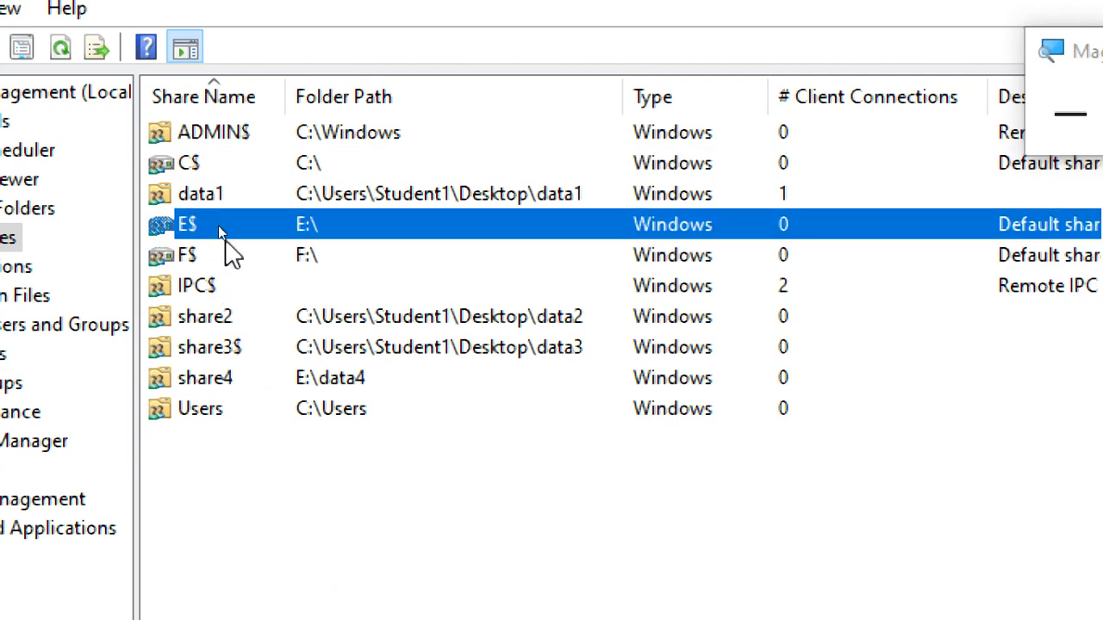
pyautogui.click(225, 246)
pyautogui.click(229, 168)
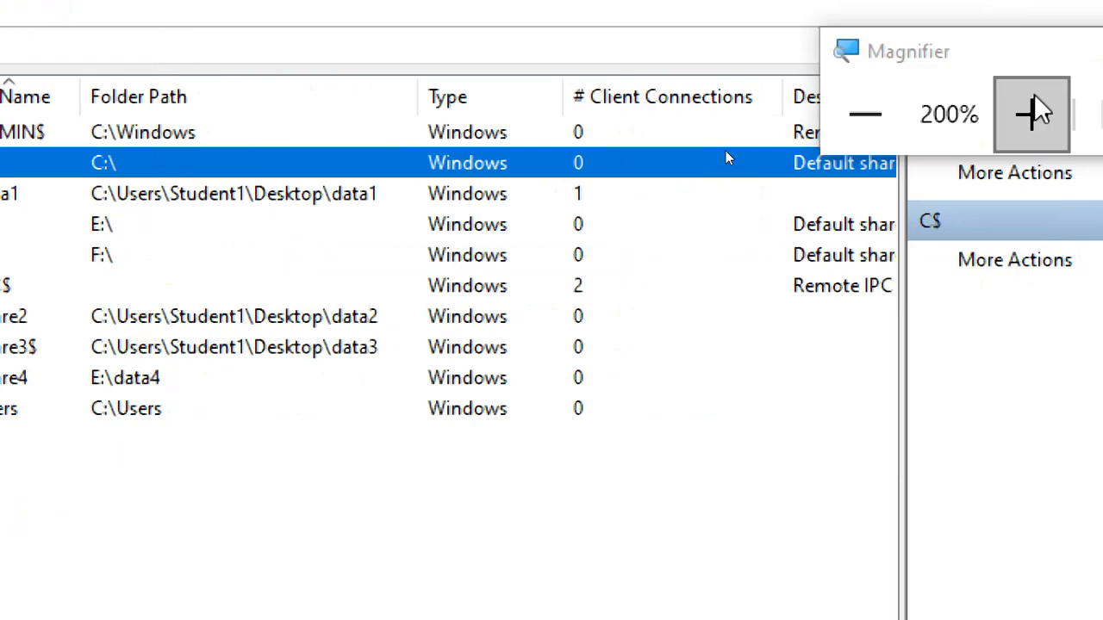
pyautogui.click(896, 111)
pyautogui.click(896, 110)
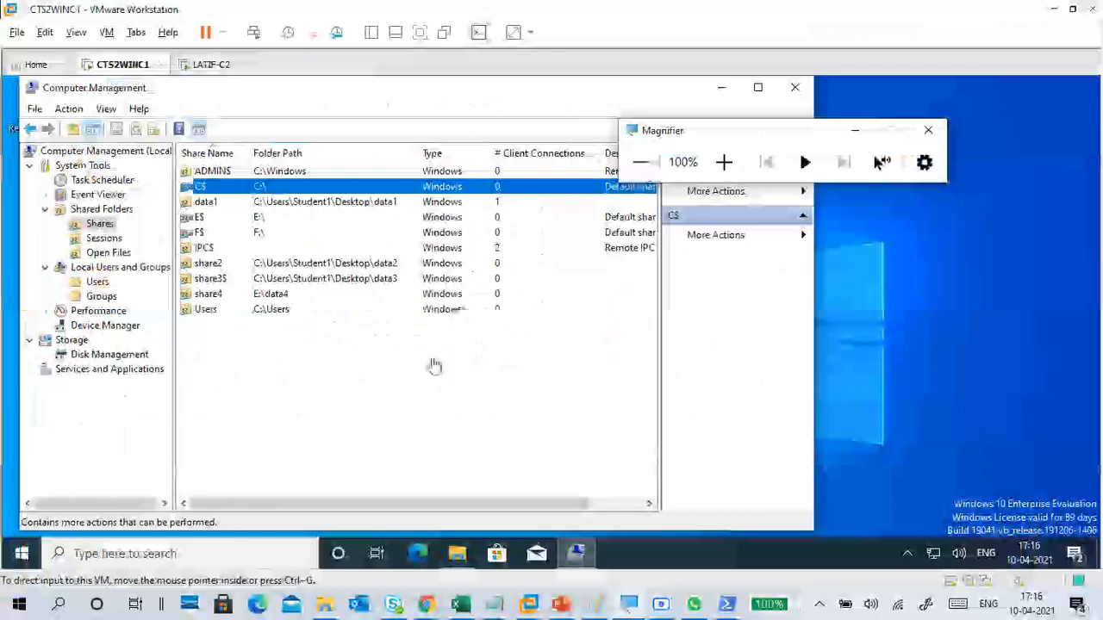
# Step: Switch to the LATIF-C2 virtual machine and try to open the administrative share \\192.168.2.180\e$ through Run
pyautogui.click(215, 66)
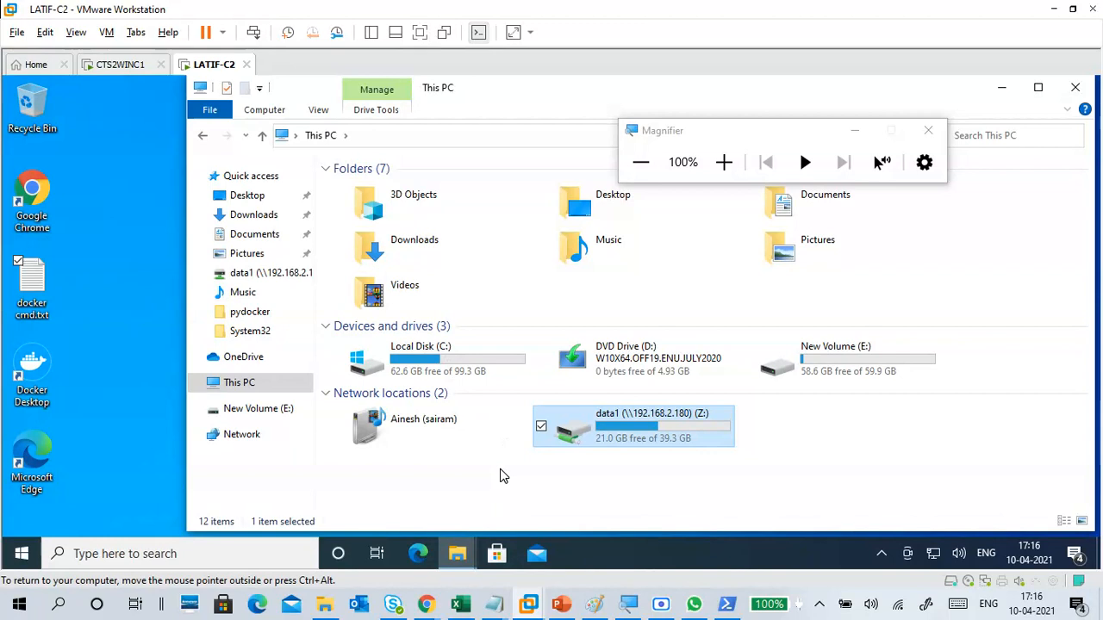
pyautogui.press('super+r')
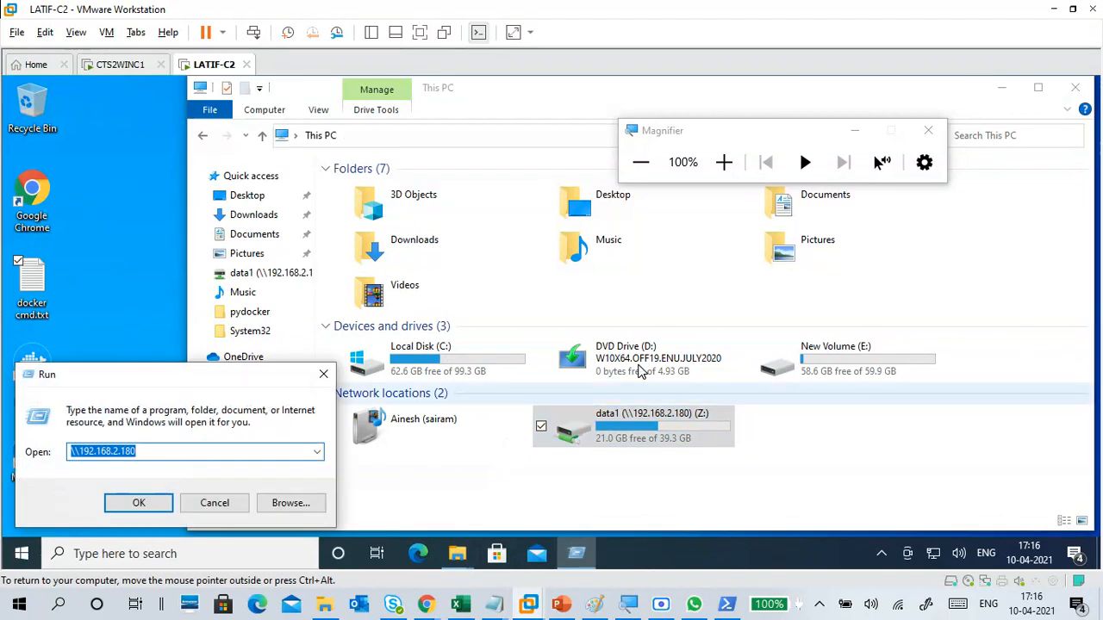
pyautogui.click(722, 166)
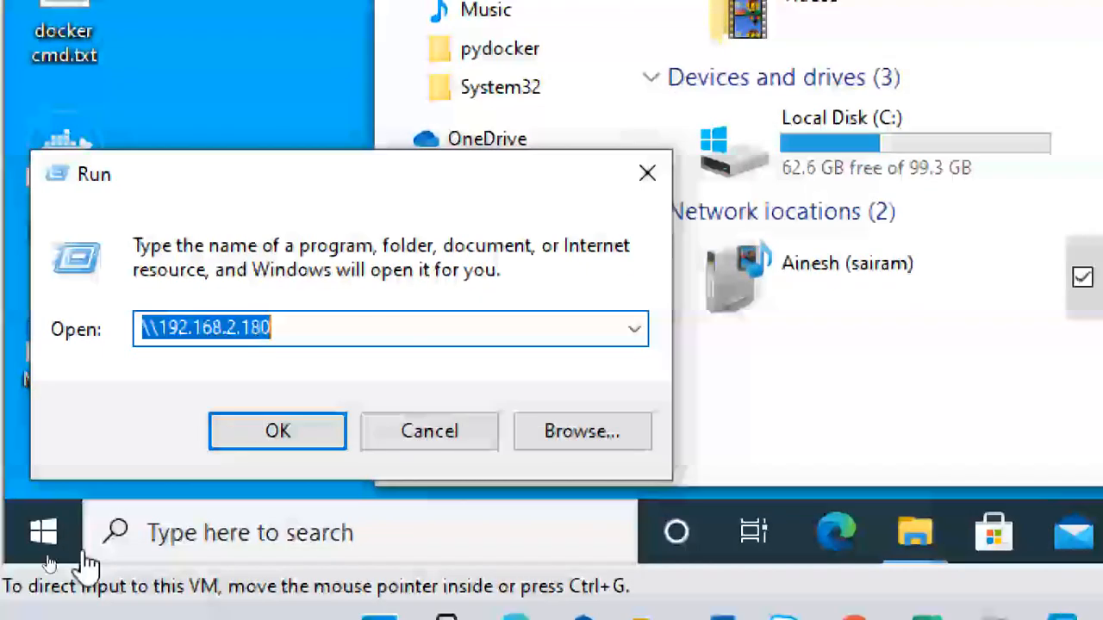
pyautogui.click(316, 330)
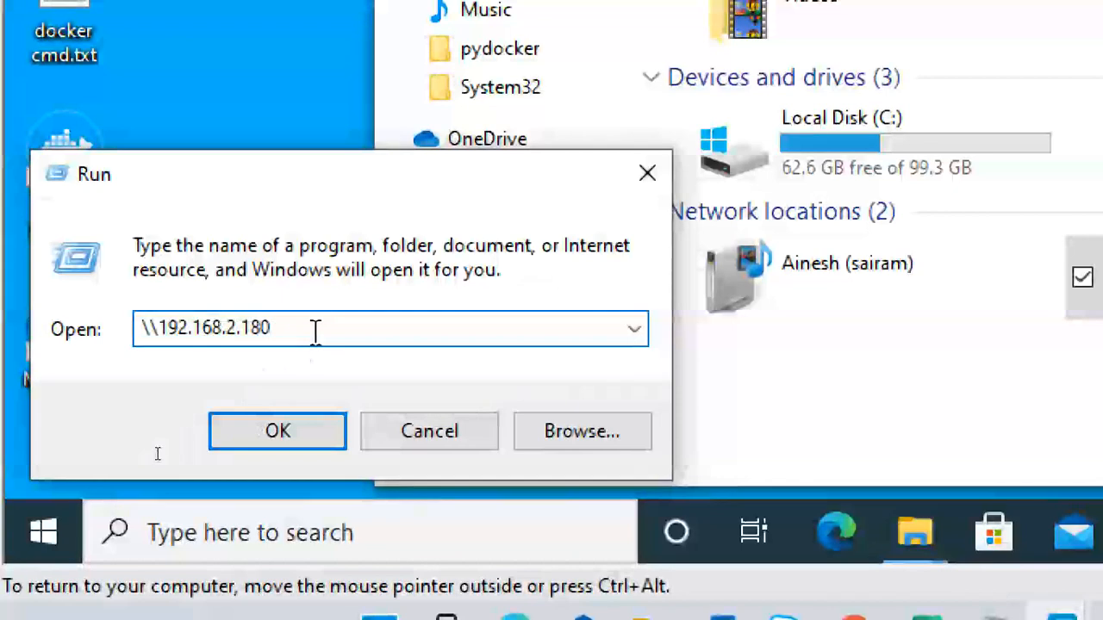
pyautogui.write('\\')
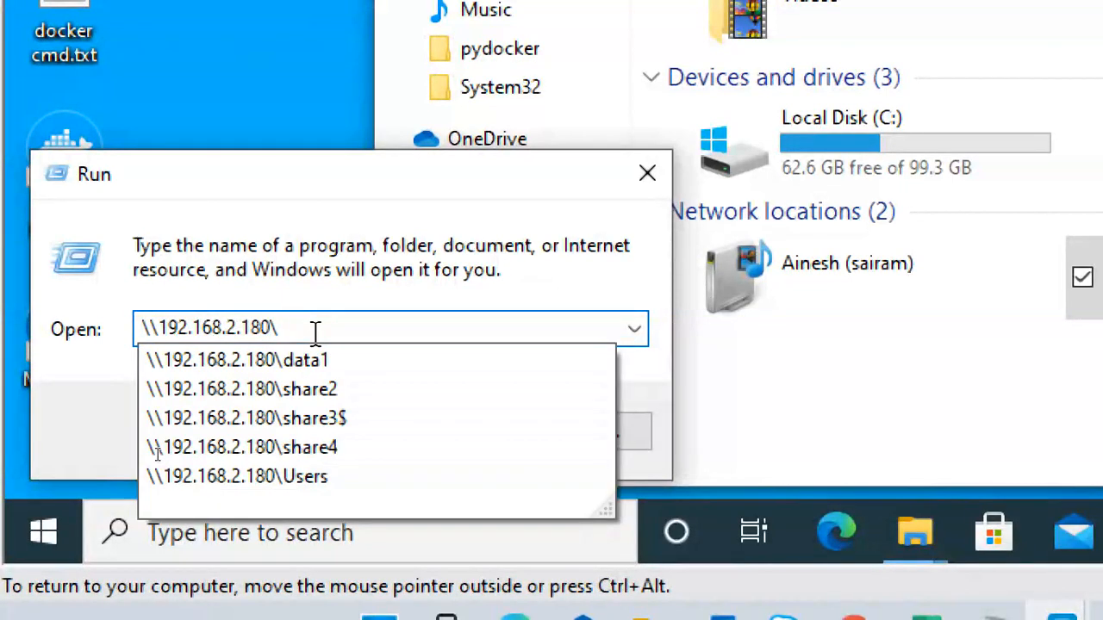
pyautogui.write('e:')
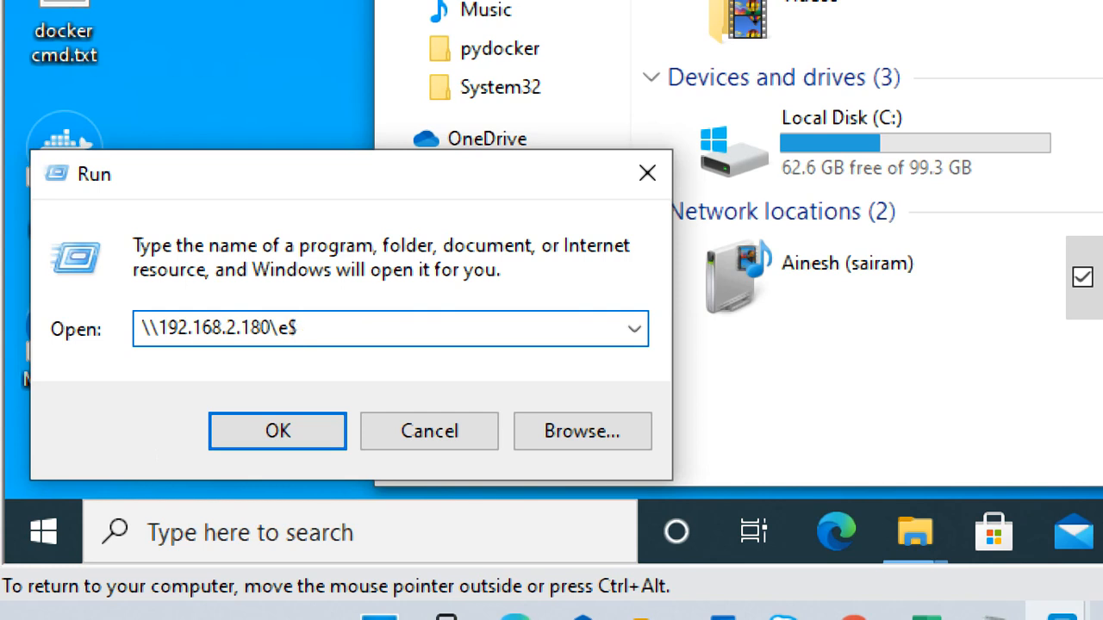
pyautogui.press('Return')
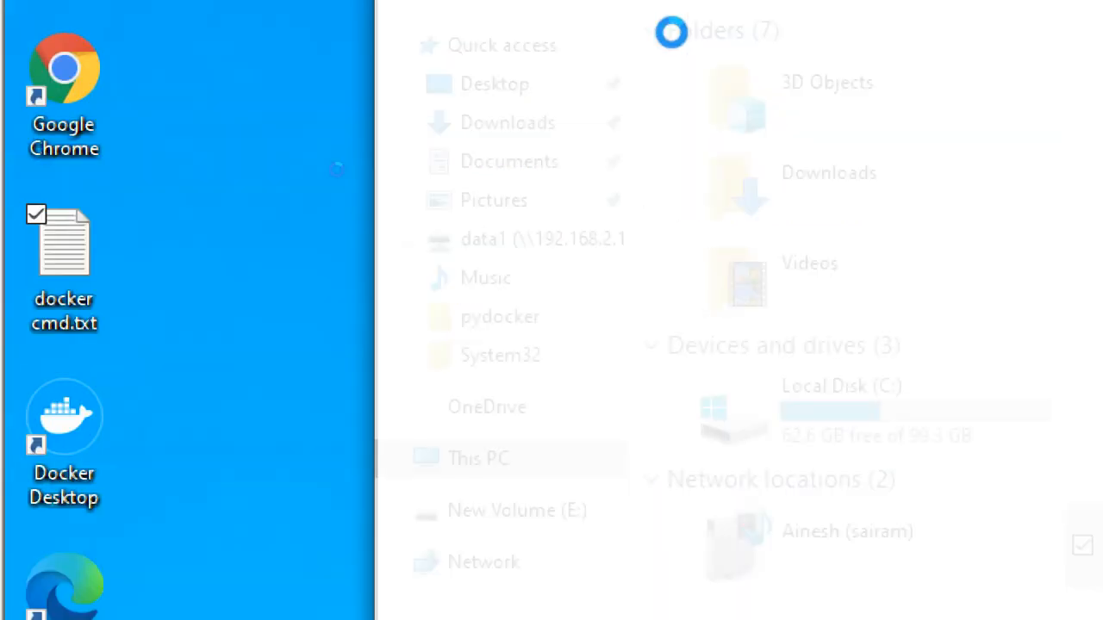
pyautogui.click(802, 34)
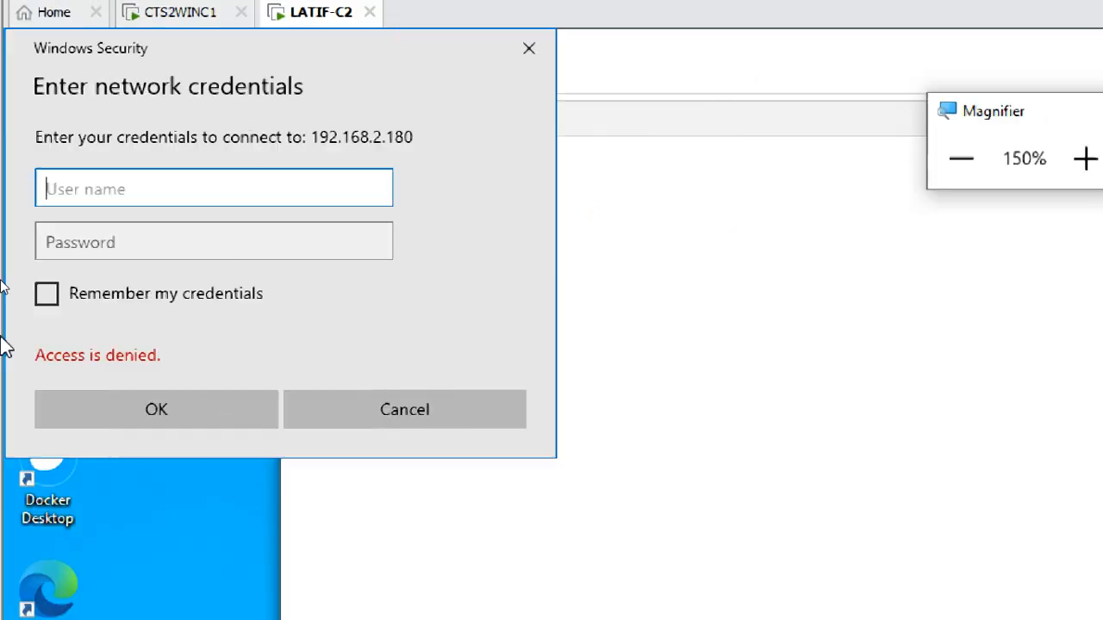
# Step: Try to connect to 192.168.2.180 as student1 with the account password, and dismiss the network credentials prompt
pyautogui.click(194, 180)
pyautogui.write('student1')
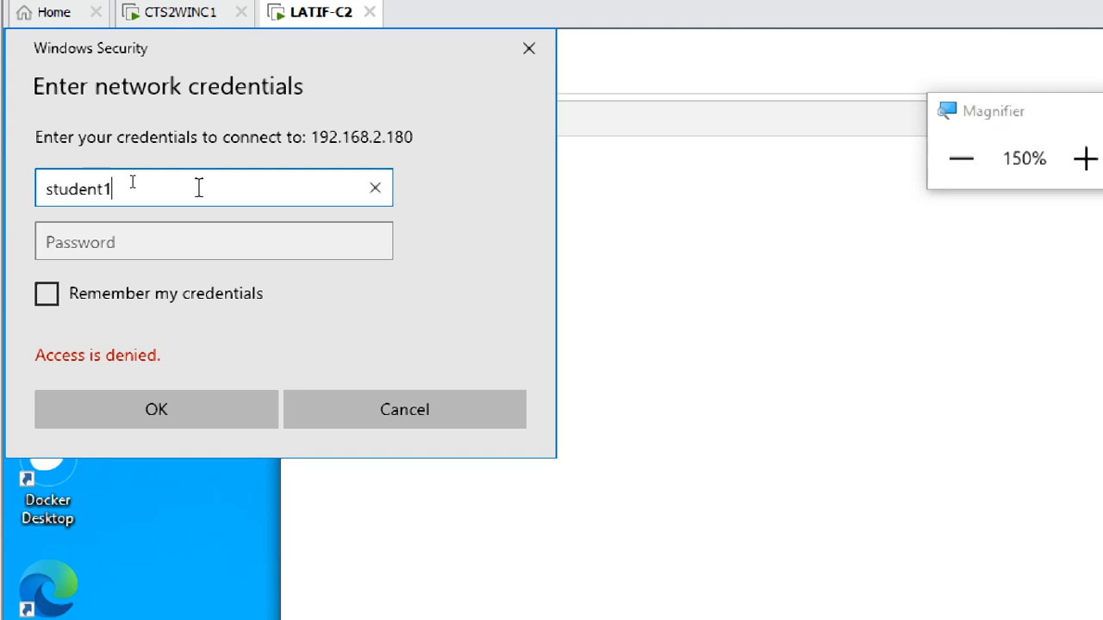
pyautogui.press('Tab')
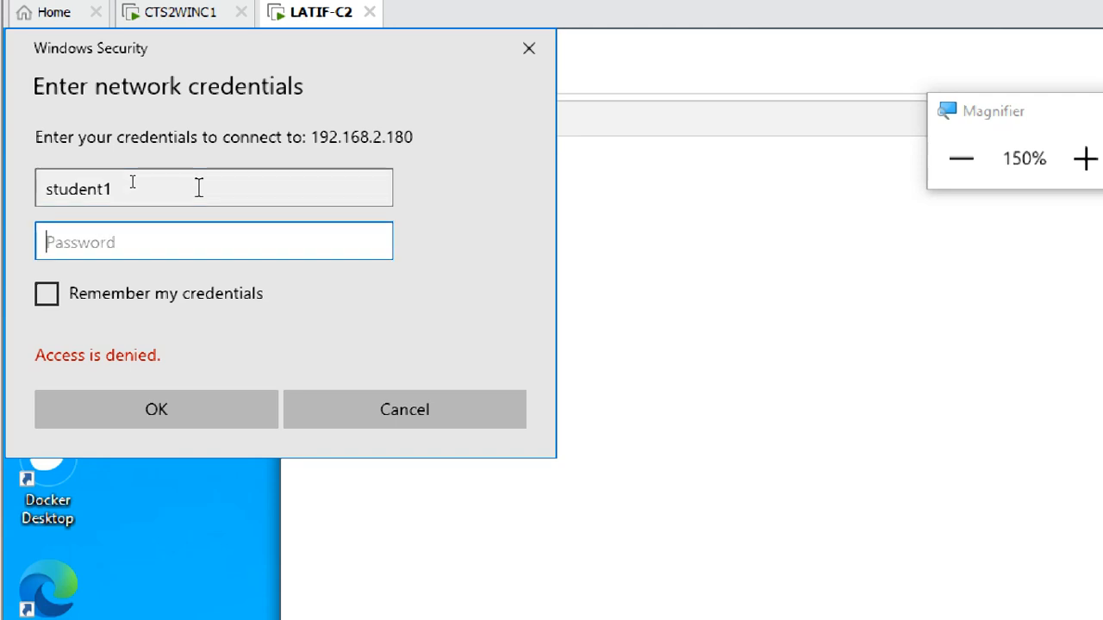
pyautogui.write('••')
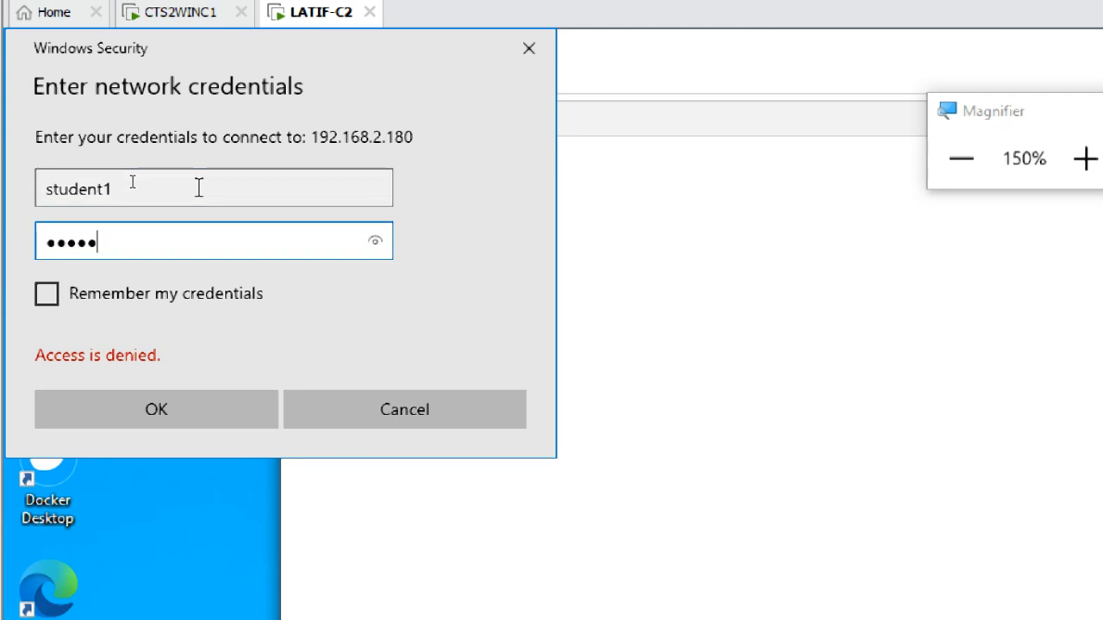
pyautogui.write('••••••')
pyautogui.press('Return')
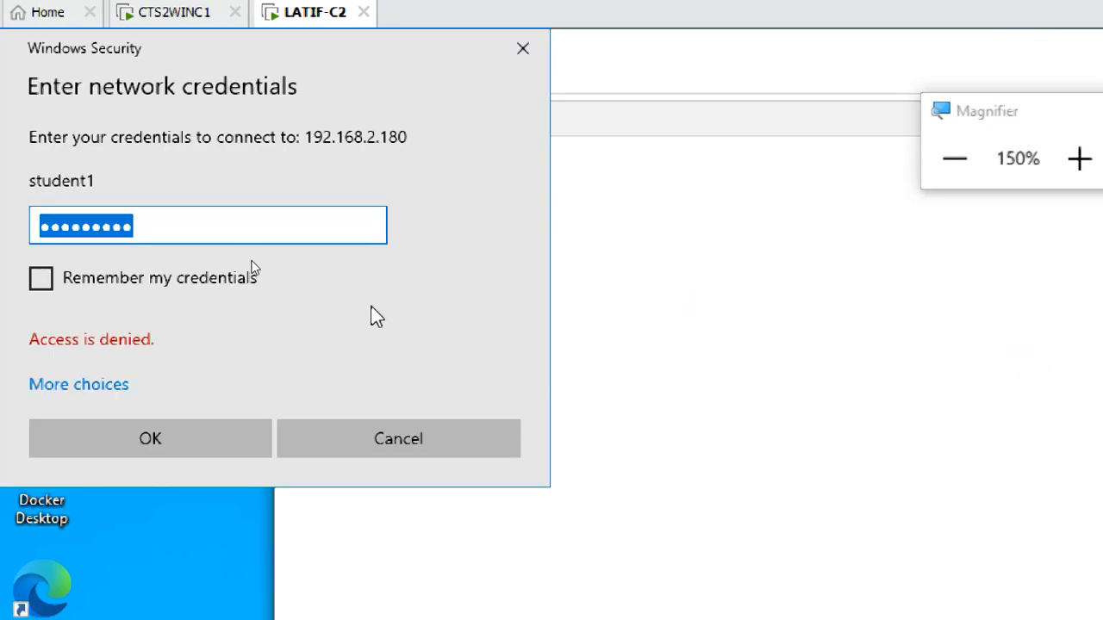
pyautogui.click(538, 47)
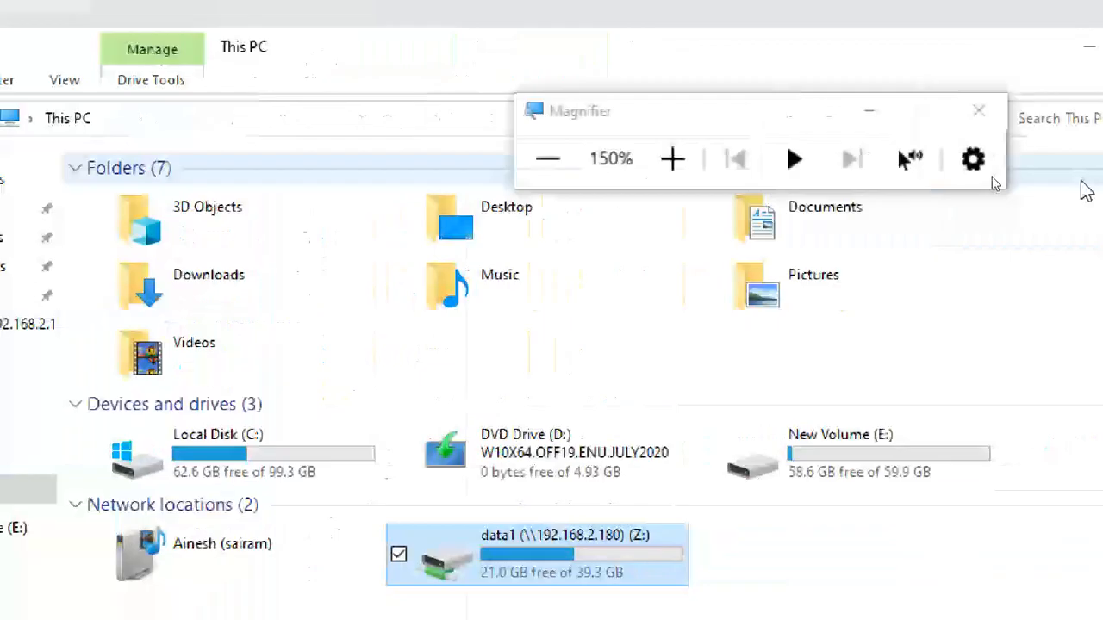
pyautogui.click(549, 159)
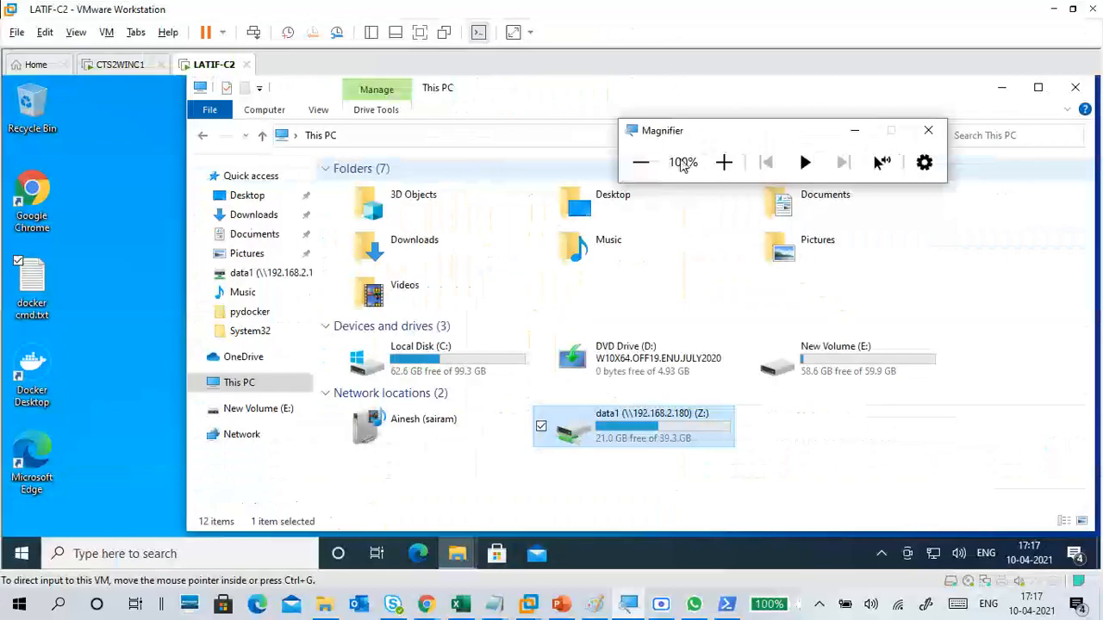
# Step: Return to the CTS2WINC1 virtual machine and examine the C$, E$ and F$ default shares and their descriptions
pyautogui.click(121, 64)
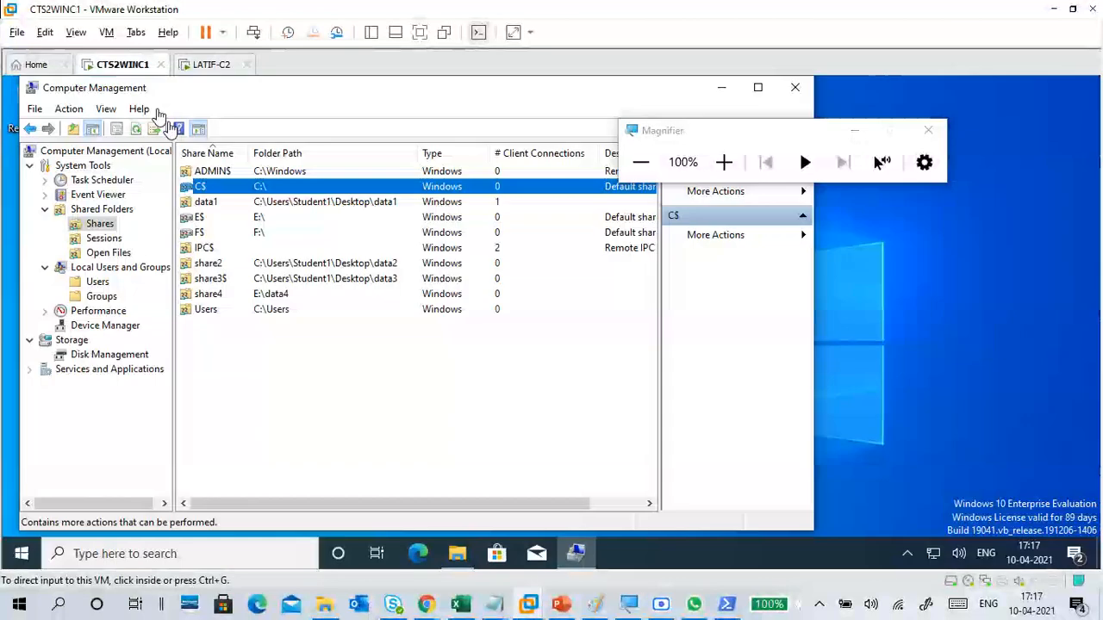
pyautogui.click(355, 373)
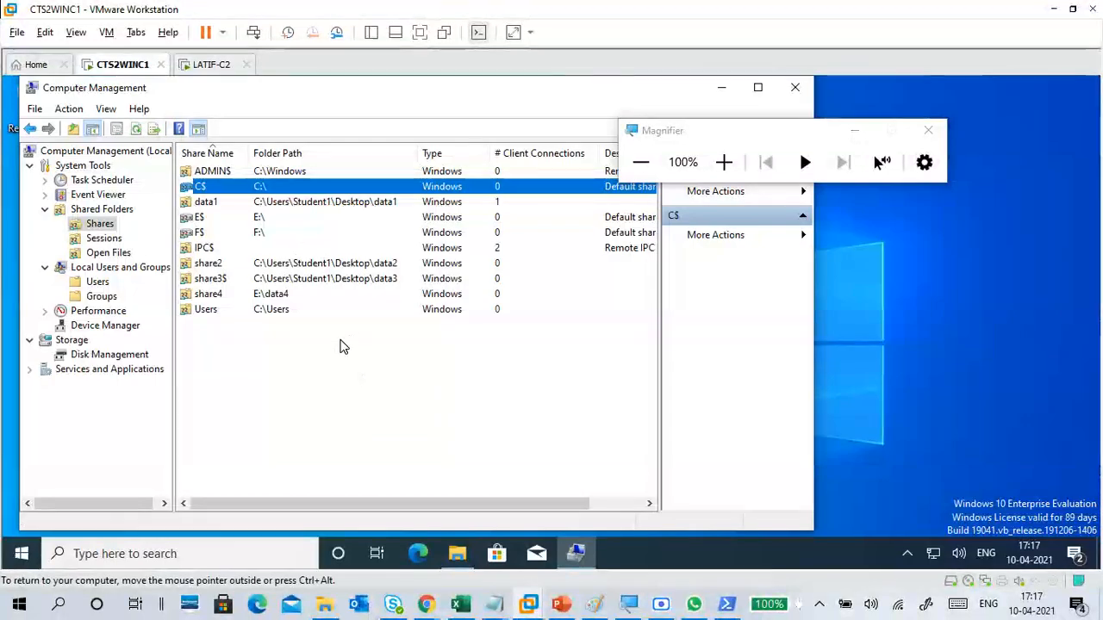
pyautogui.click(270, 235)
pyautogui.click(265, 219)
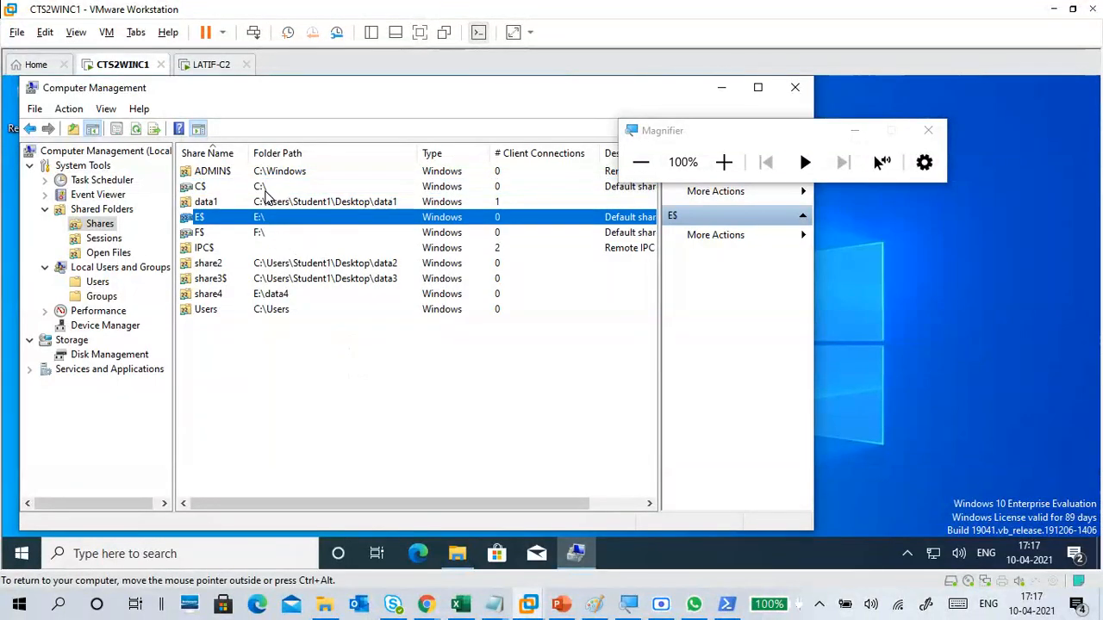
pyautogui.click(266, 191)
pyautogui.click(267, 218)
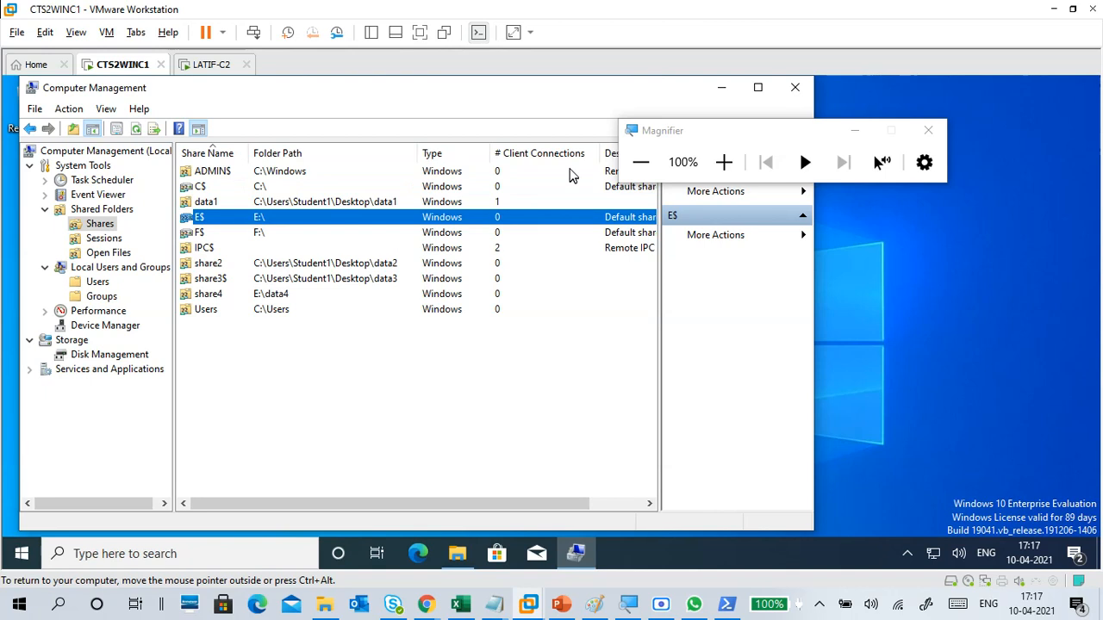
pyautogui.click(633, 169)
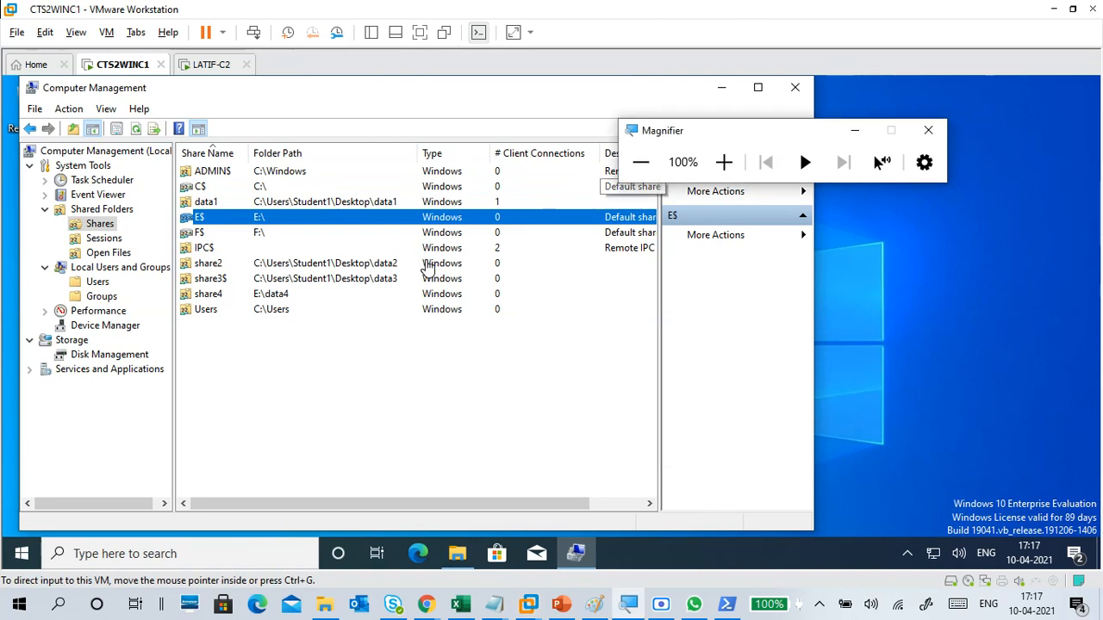
# Step: View Task Scheduler and the Event Viewer overview in Computer Management, and close the console
pyautogui.click(724, 162)
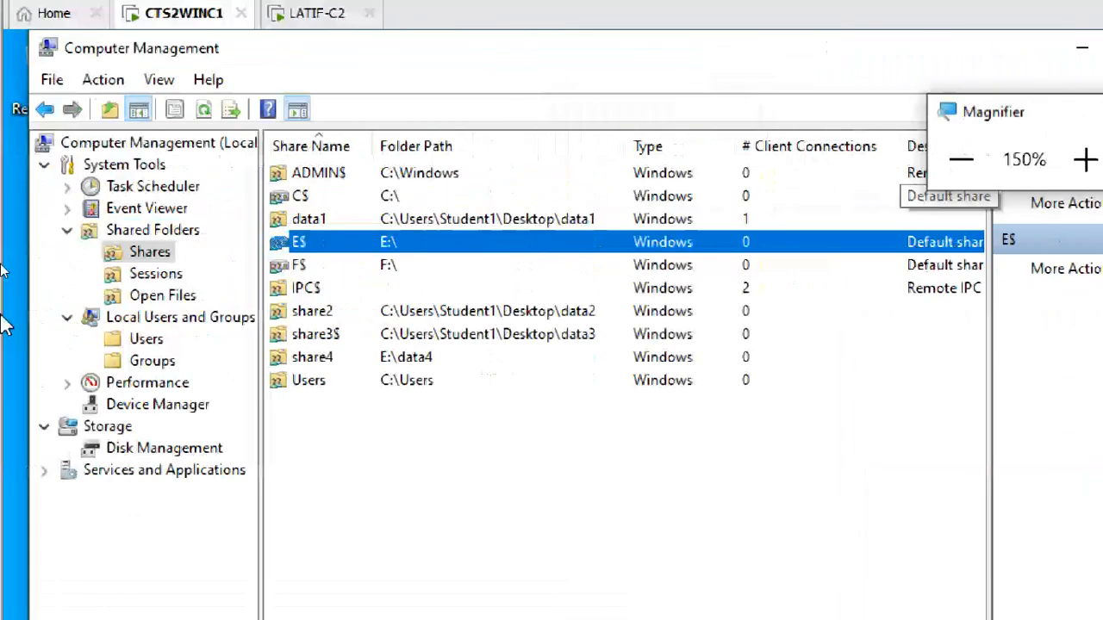
pyautogui.click(143, 185)
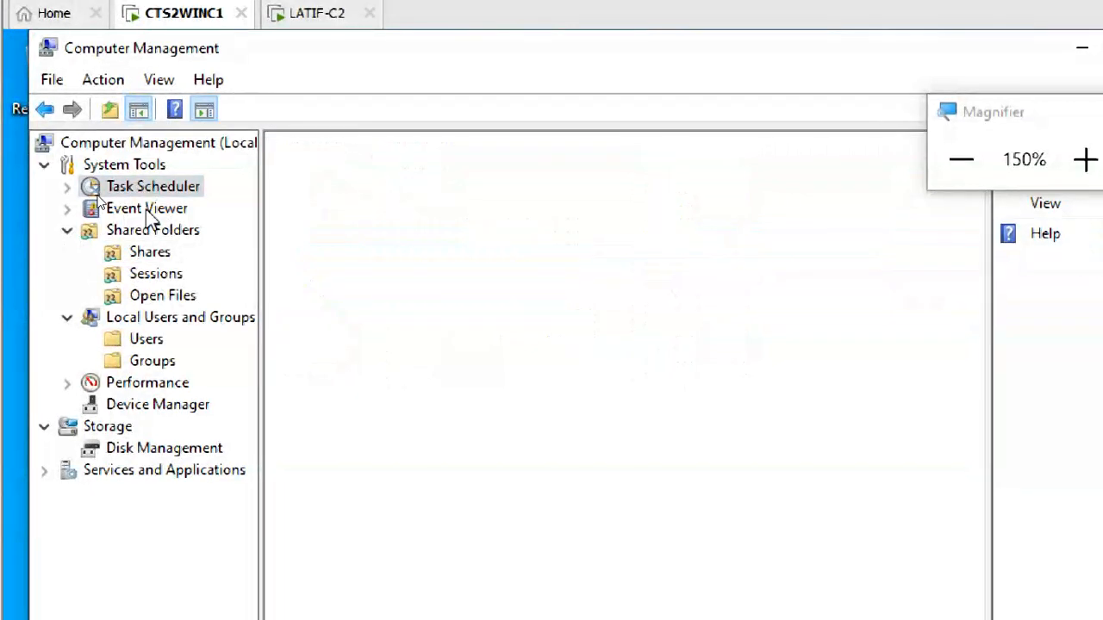
pyautogui.click(146, 212)
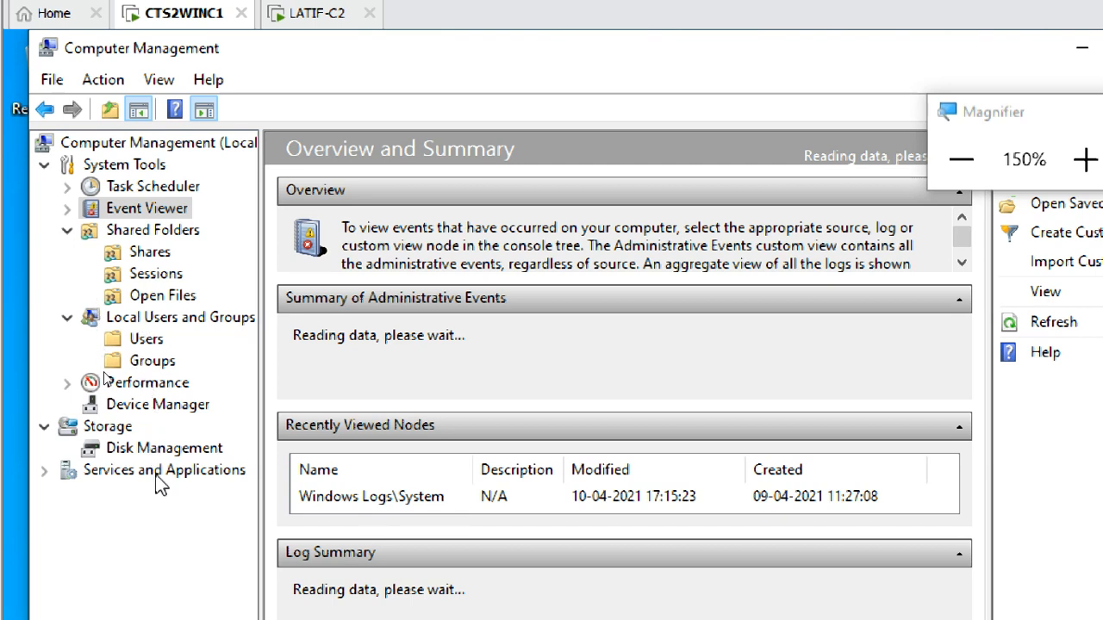
pyautogui.click(957, 159)
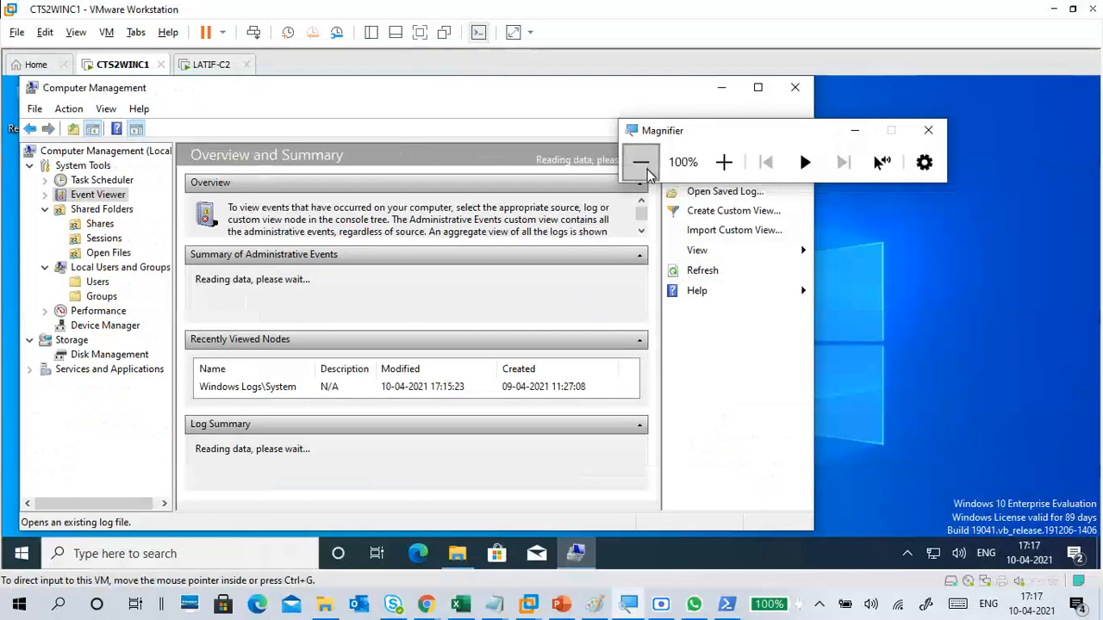
pyautogui.click(795, 87)
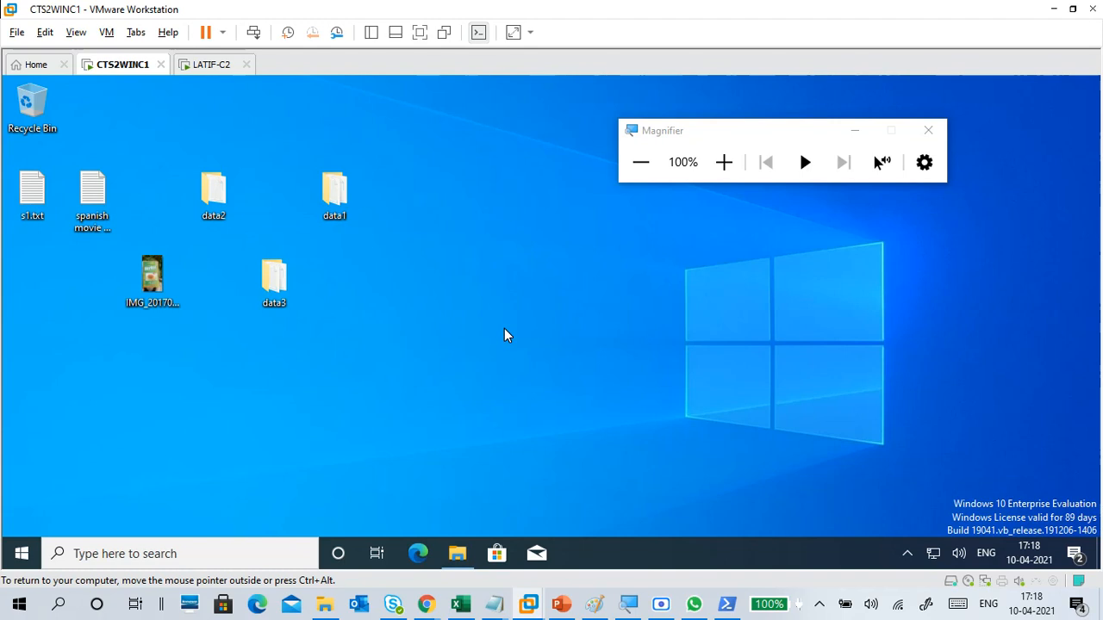
pyautogui.click(663, 604)
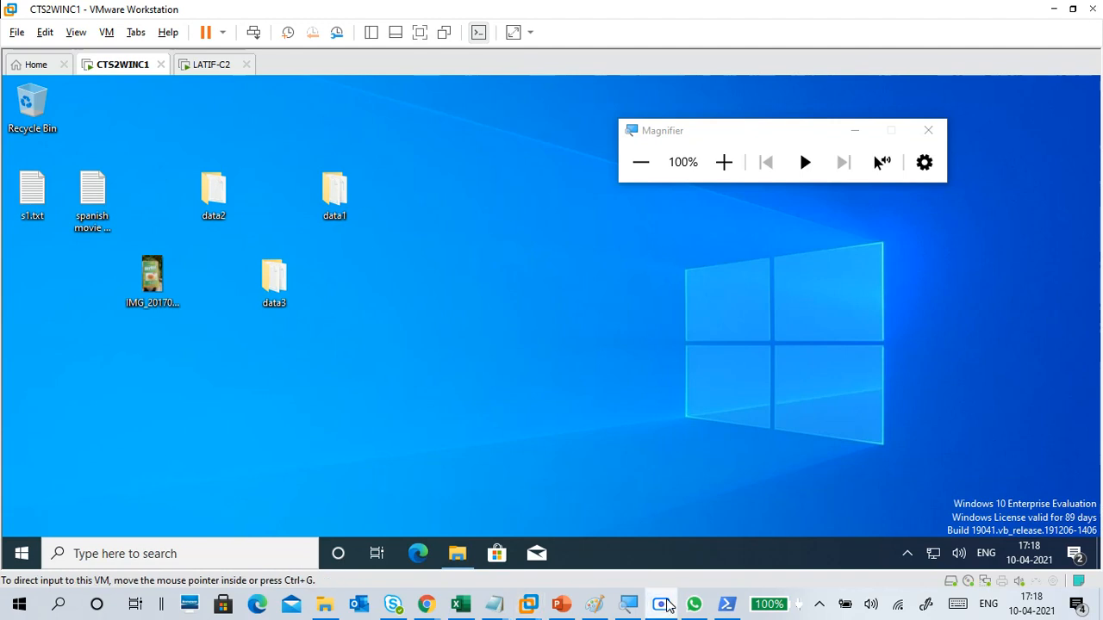